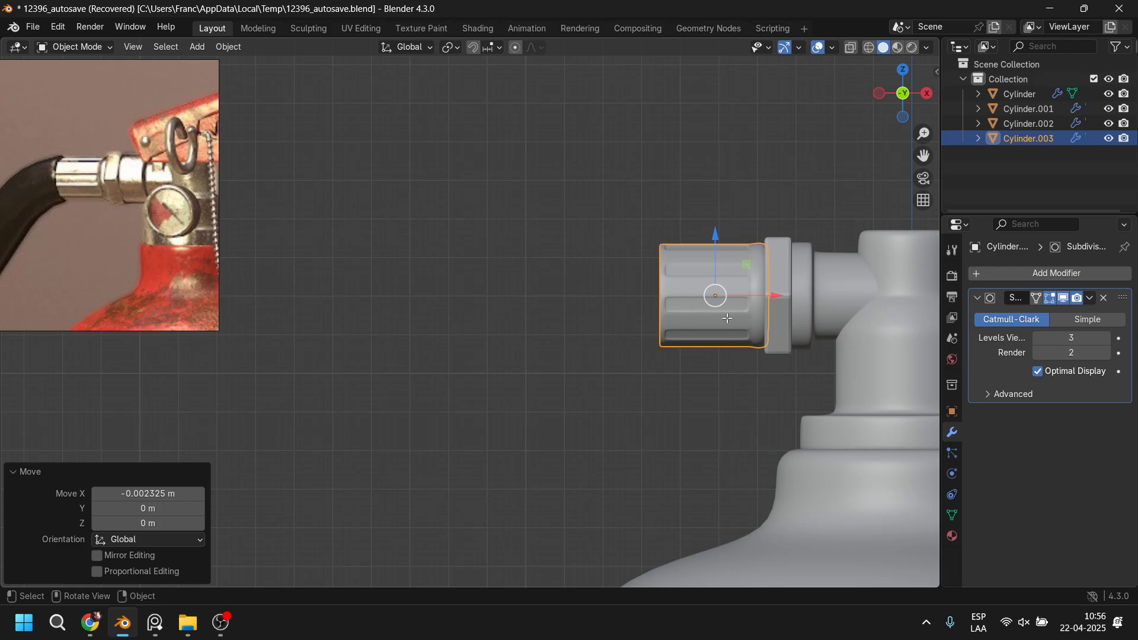
Step: Examine the ribbed hose coupling's mesh next to the hex nut in Edit Mode and Object Mode
key(Tab)
scroll(727, 319, up, 4)
ctrl+scroll(711, 322, right, 5)
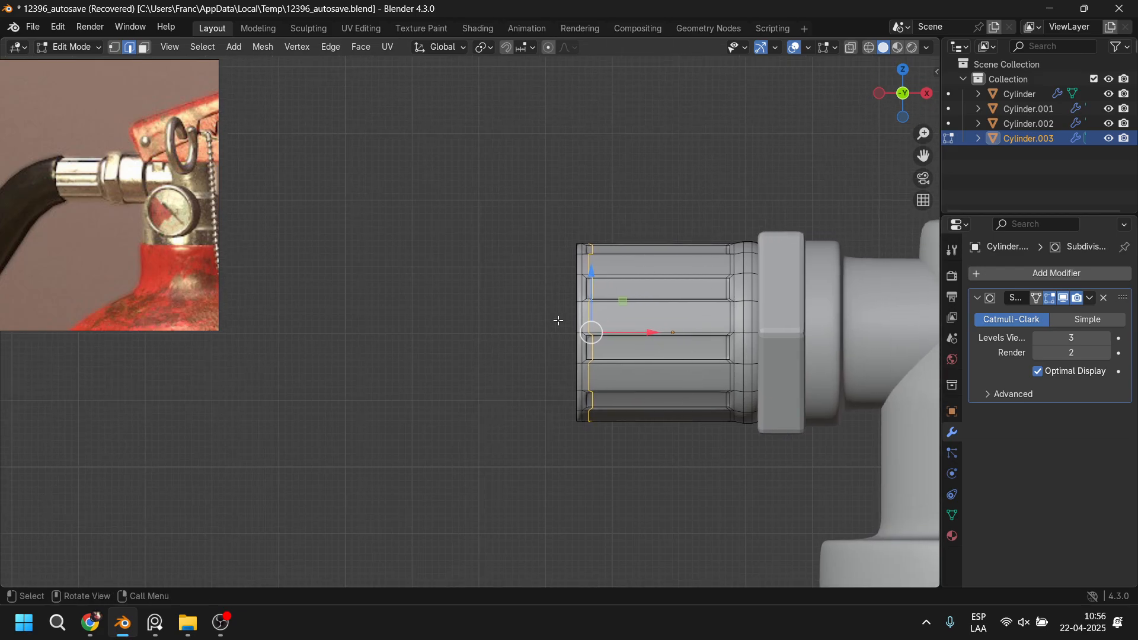
key(Tab)
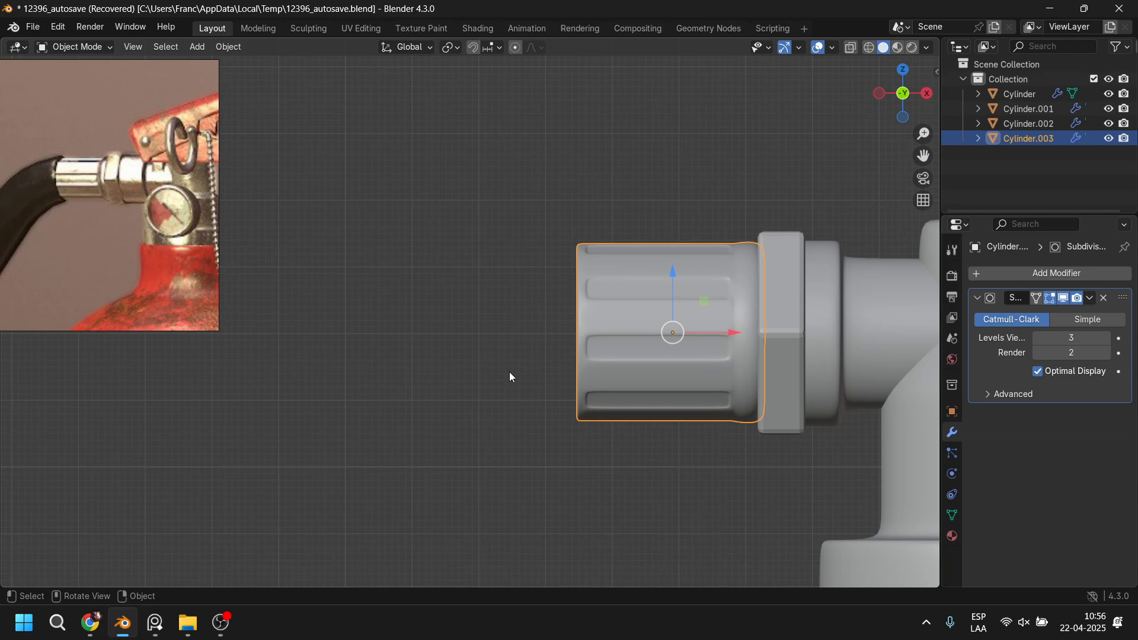
scroll(510, 415, down, 5)
shift+middle_drag(510, 452, 563, 393)
key(Tab)
key(Tab)
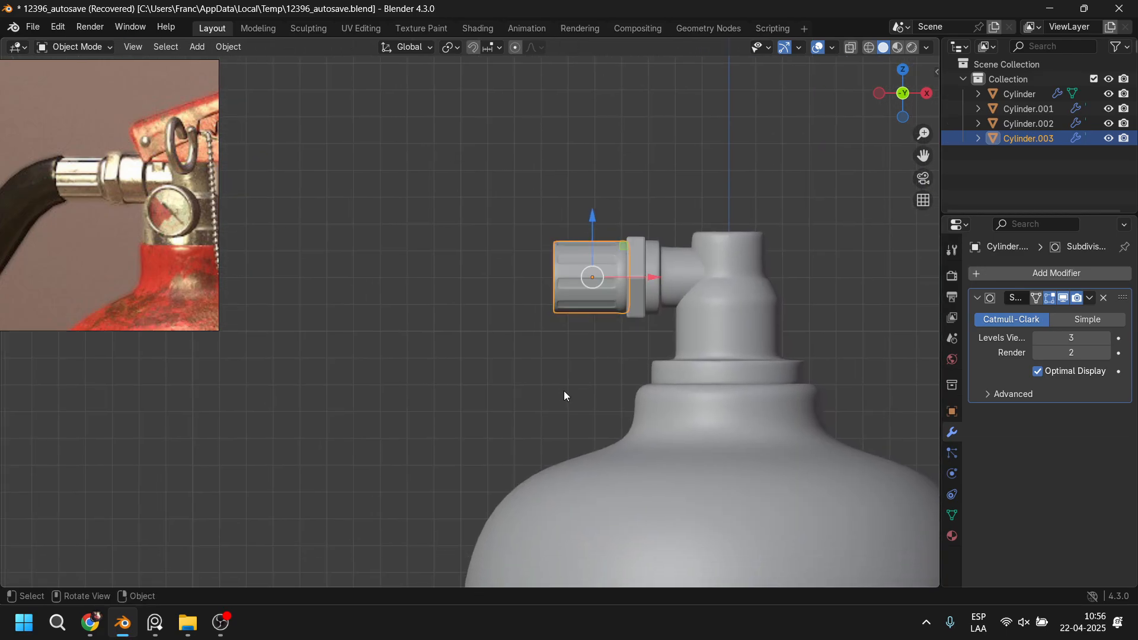
Step: Add a mesh plane to the scene, with the whole extinguisher and its reference photo in view
scroll(564, 390, down, 3)
scroll(104, 232, down, 4)
click(193, 301)
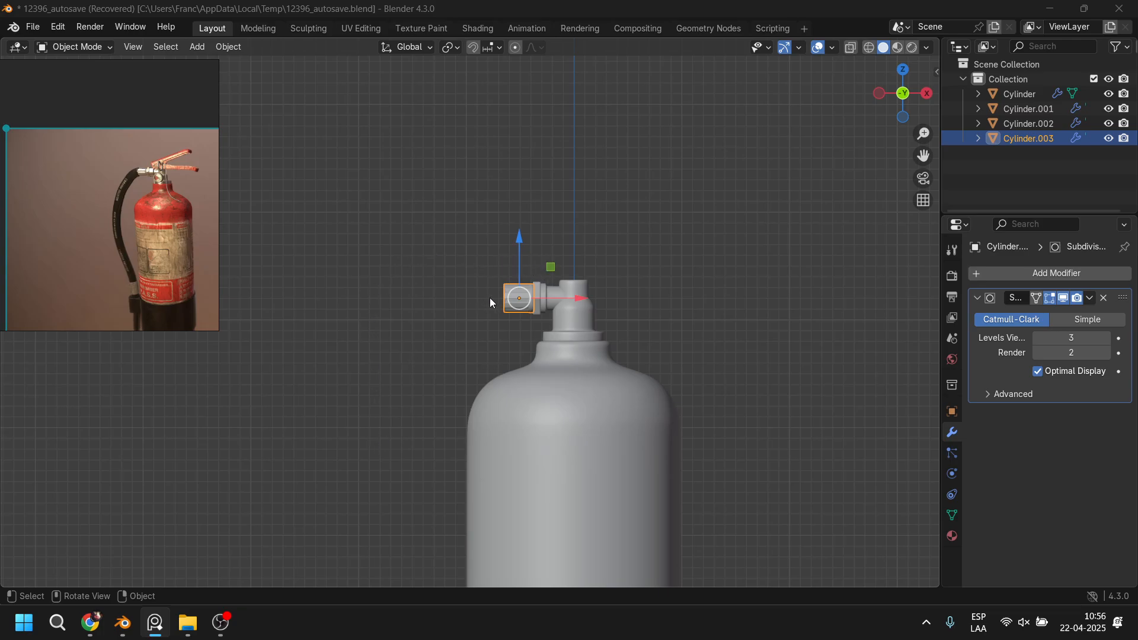
scroll(490, 298, down, 3)
shift+middle_drag(475, 341, 551, 214)
key(shift+a)
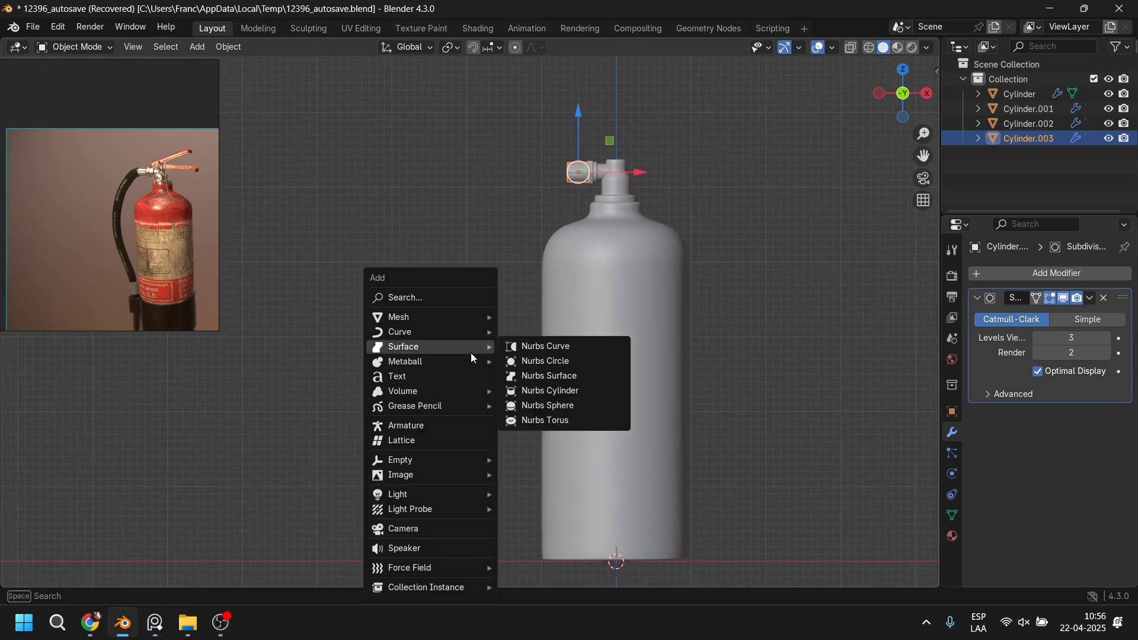
mouse_move(439, 315)
click(536, 318)
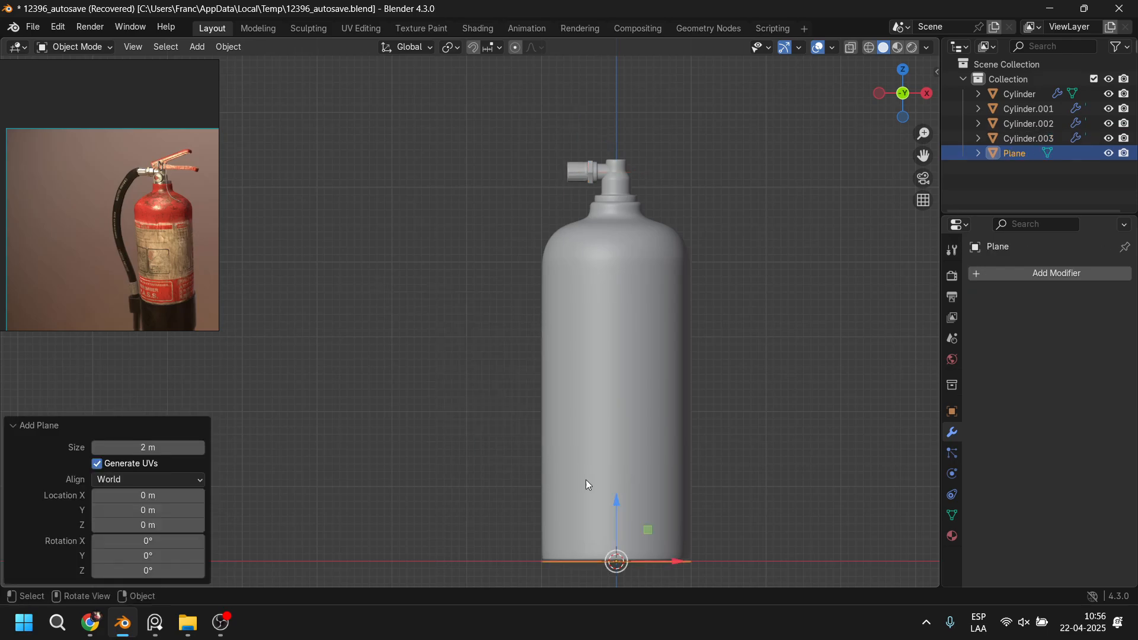
Step: Raise the plane about 5.19 m to the coupling's height and shift it along negative X clear of the extinguisher
drag(618, 503, 649, 115)
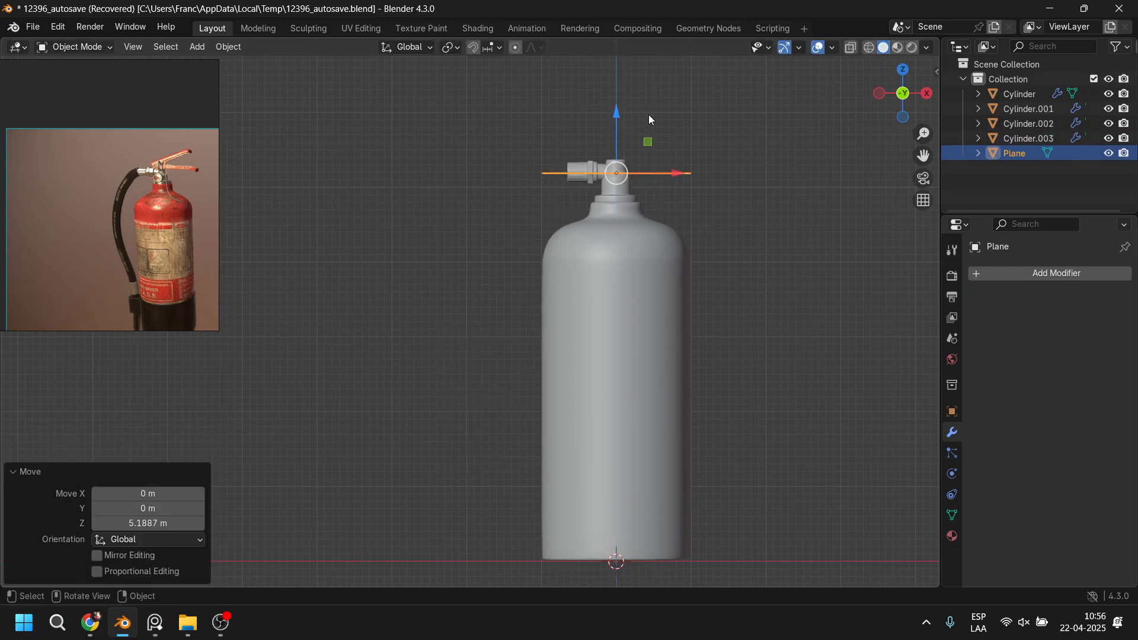
shift+drag(659, 163, 563, 160)
click(676, 176)
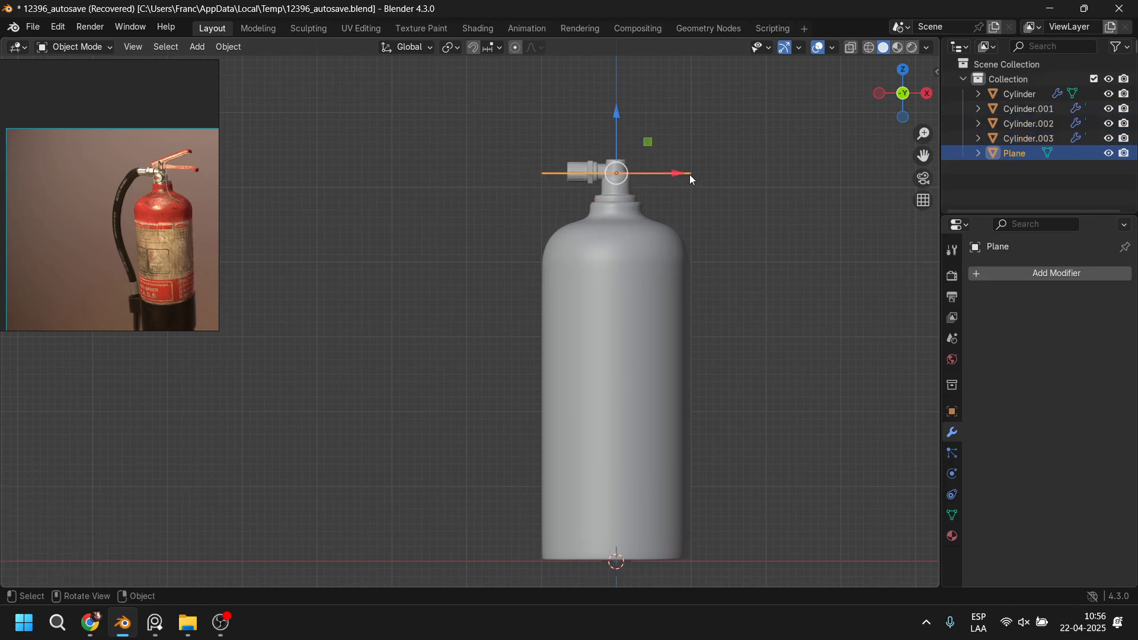
drag(689, 174, 503, 235)
Step: Merge all of the plane's vertices into a single vertex with Collapse
key(Tab)
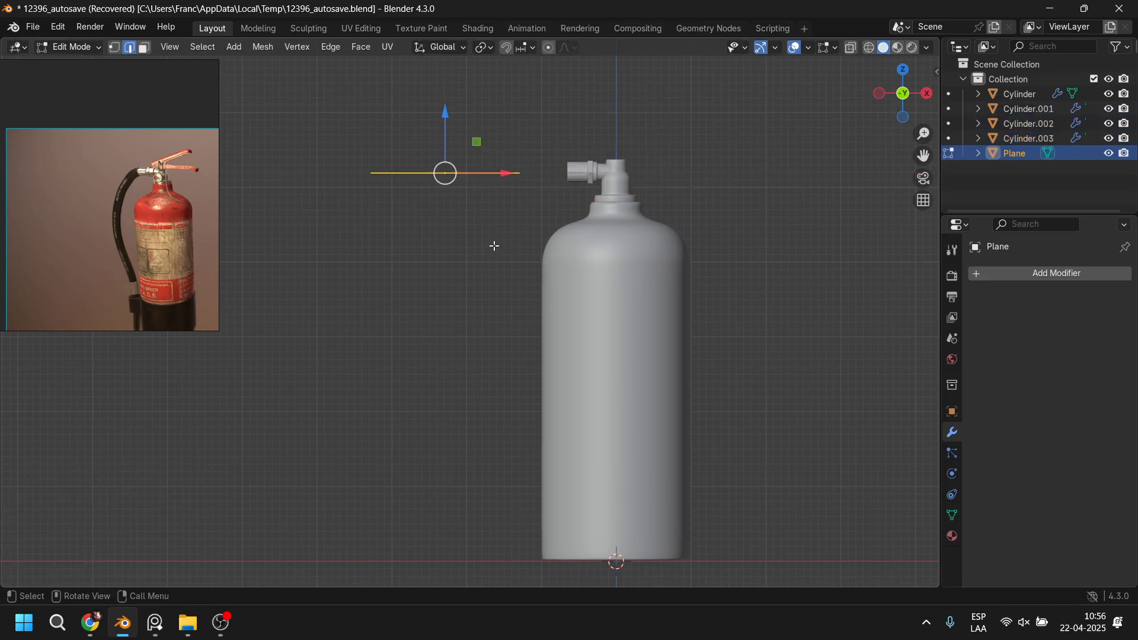
click(113, 47)
drag(344, 127, 541, 227)
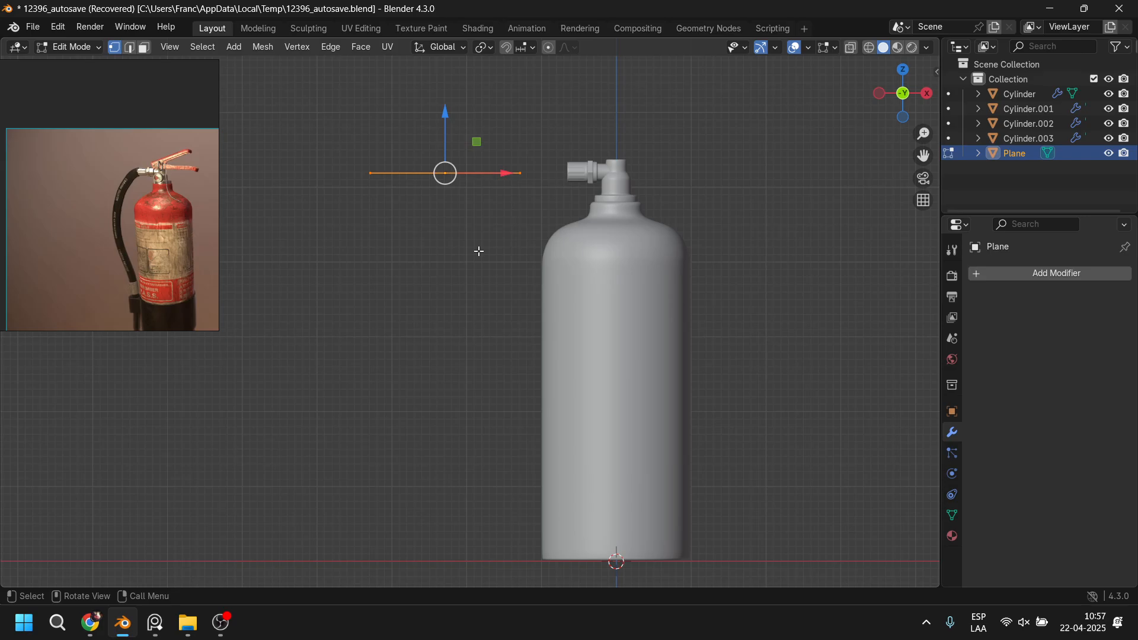
key(m)
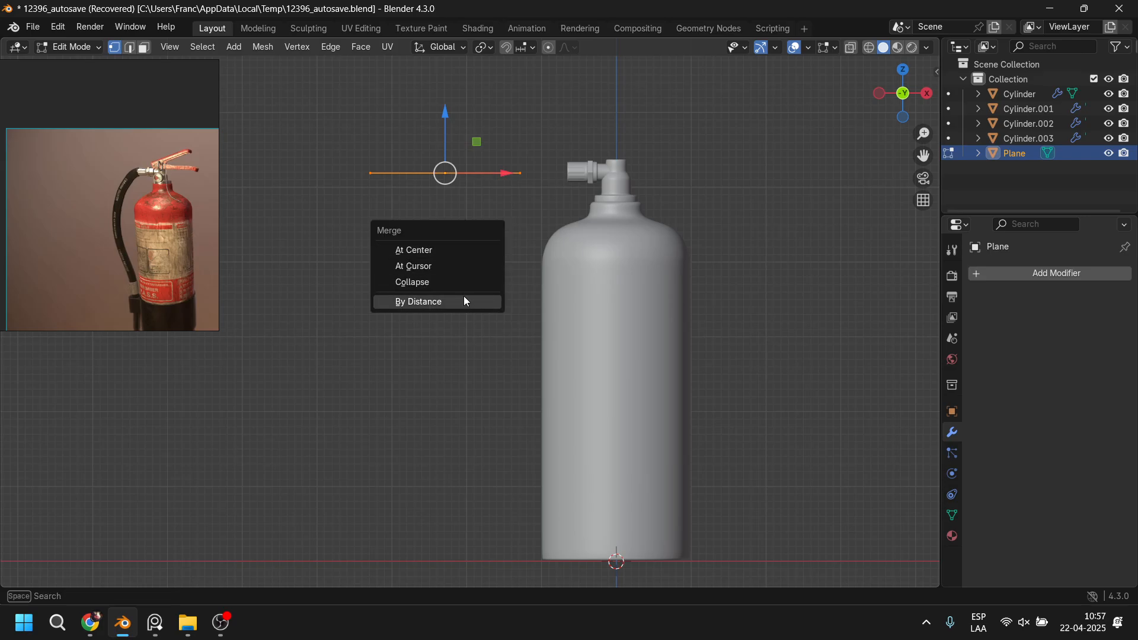
click(460, 281)
Step: Move the single vertex about 1.77 m along X and 0.03 m up, and place it just outside the coupling's open end
drag(385, 112, 512, 226)
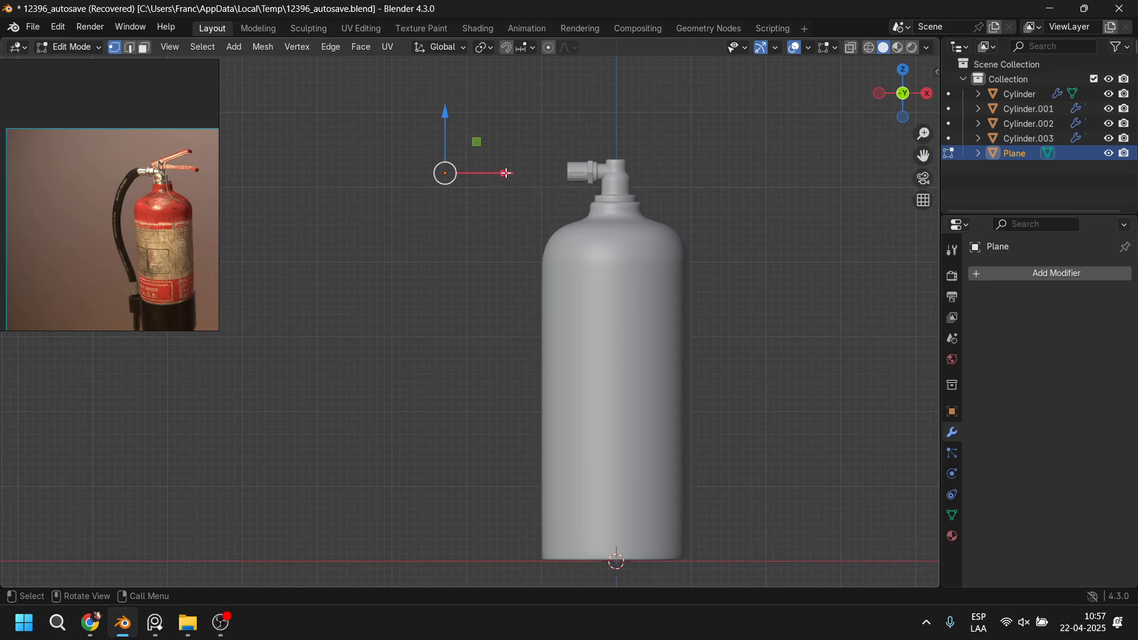
drag(504, 172, 637, 181)
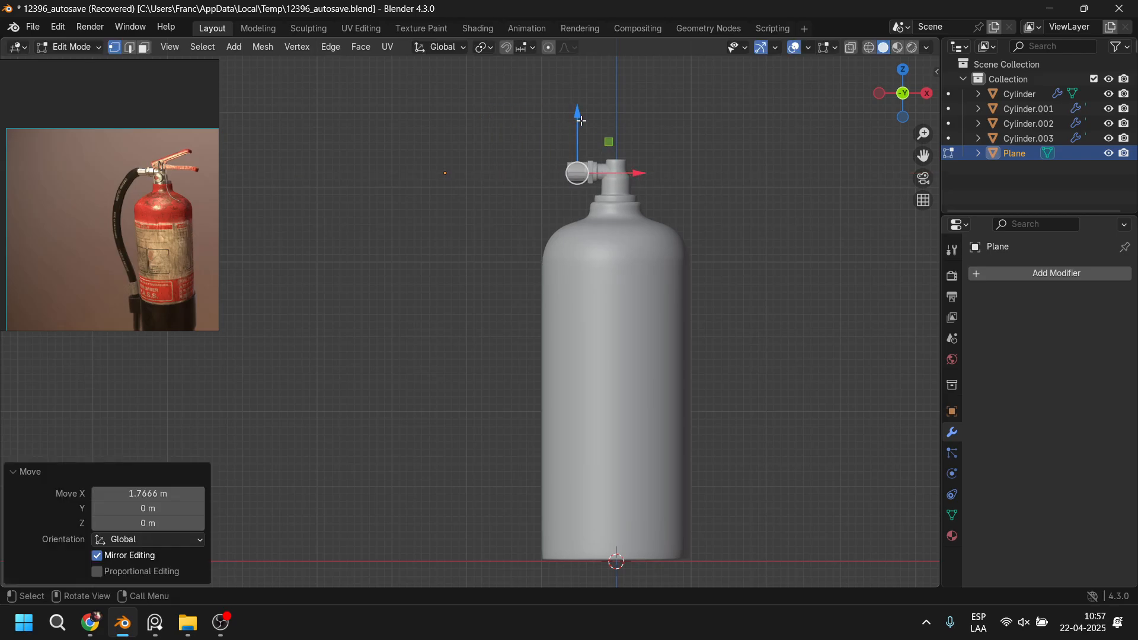
drag(578, 110, 579, 105)
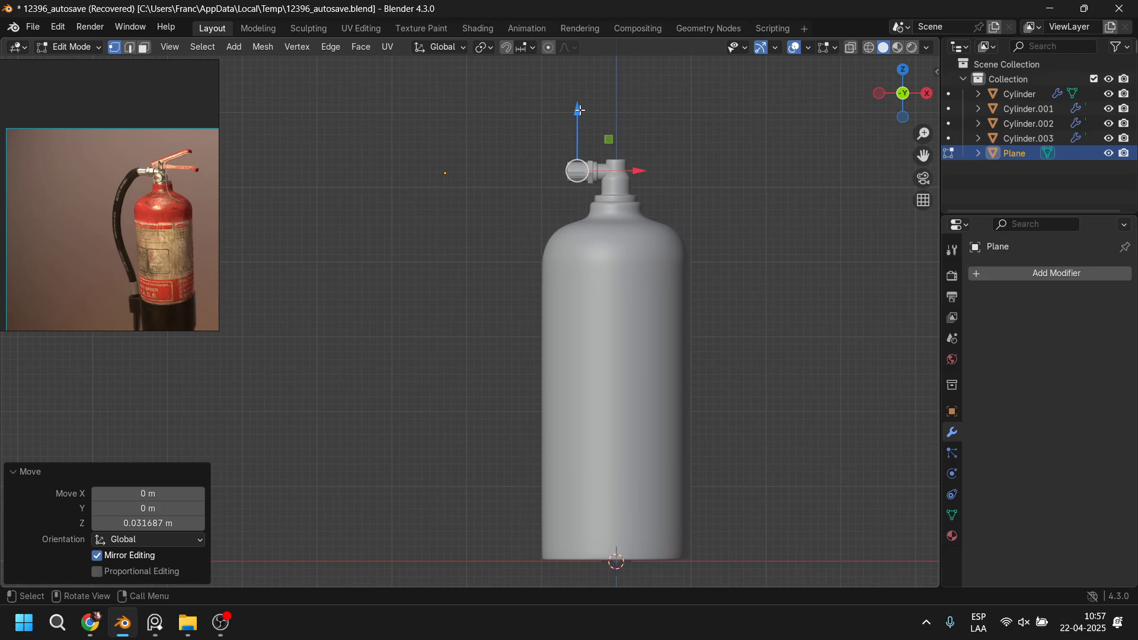
key(g)
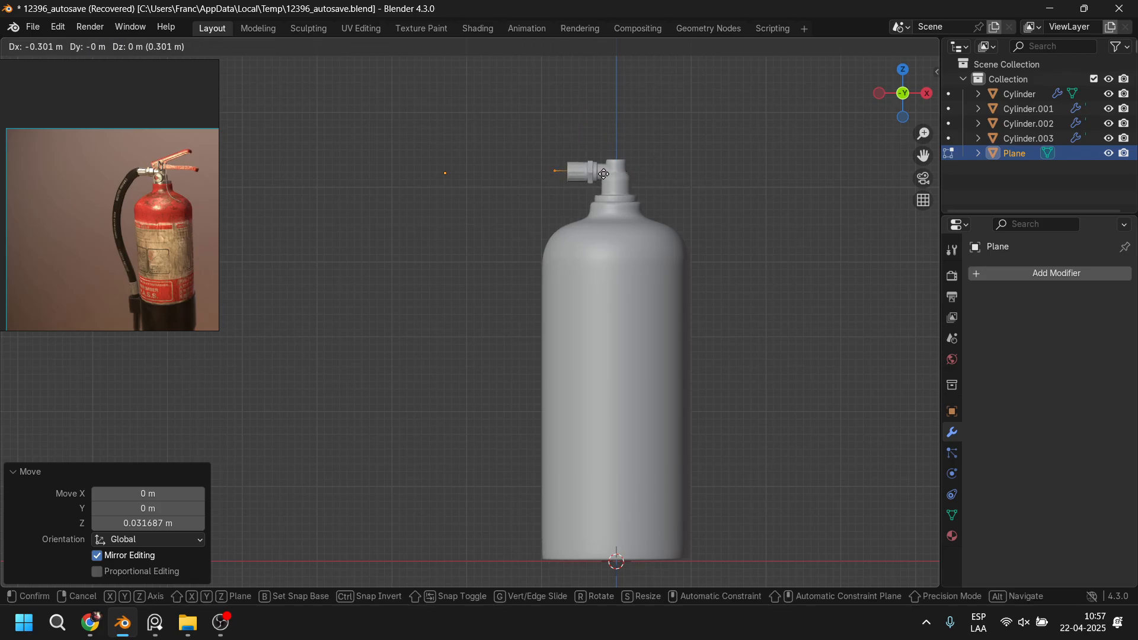
click(601, 174)
Step: Extrude the vertex three times to form a hose path arcing outward and down from the coupling
key(e)
click(557, 187)
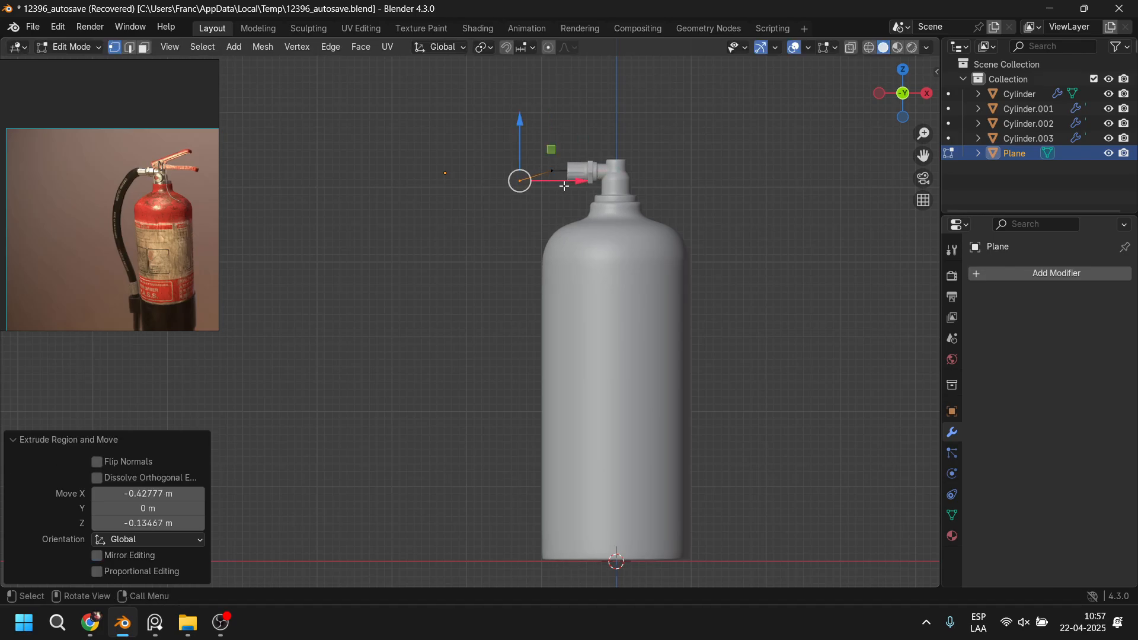
key(e)
click(537, 212)
key(e)
click(524, 260)
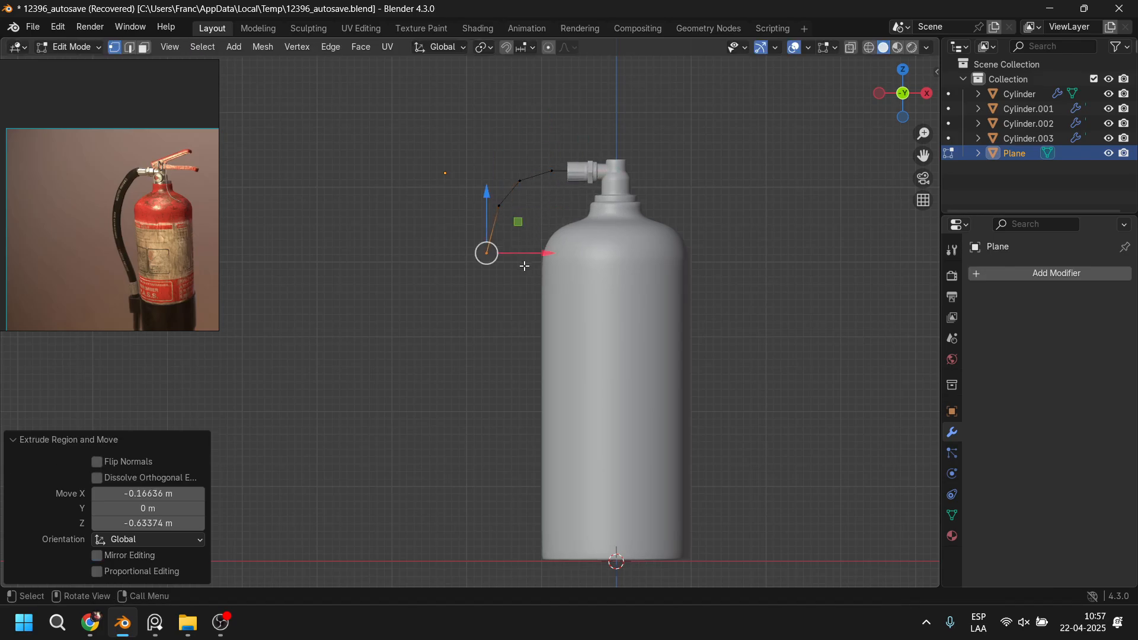
Step: Continue extruding the hose path down beside the cylinder, curving inward and ending with a slight outward bend
key(e)
click(540, 324)
key(e)
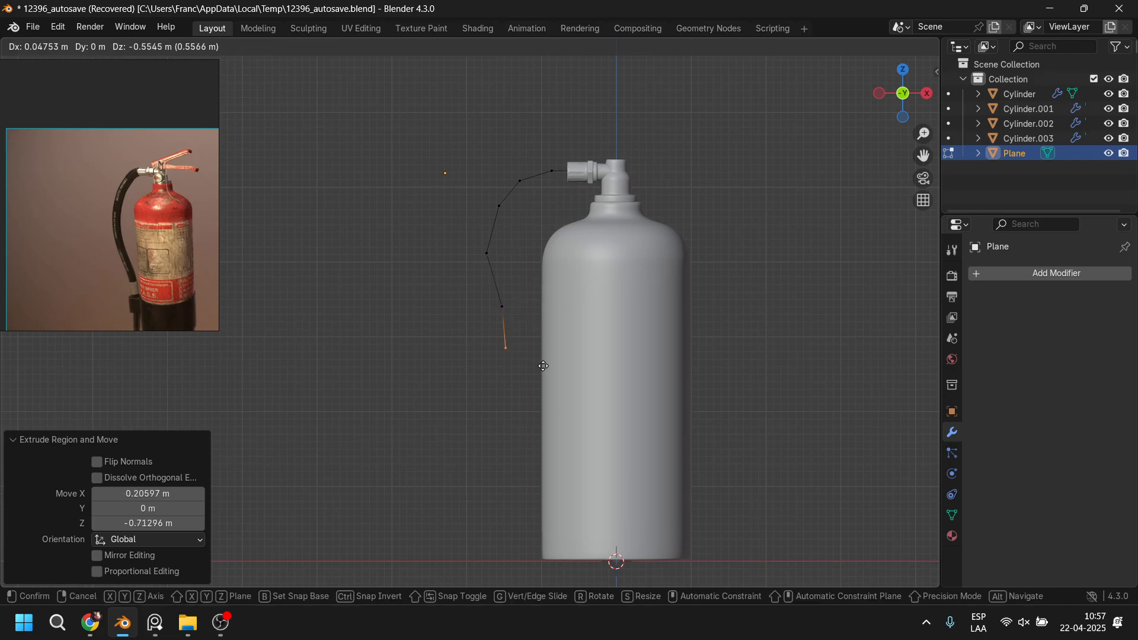
click(572, 442)
key(e)
click(563, 511)
key(e)
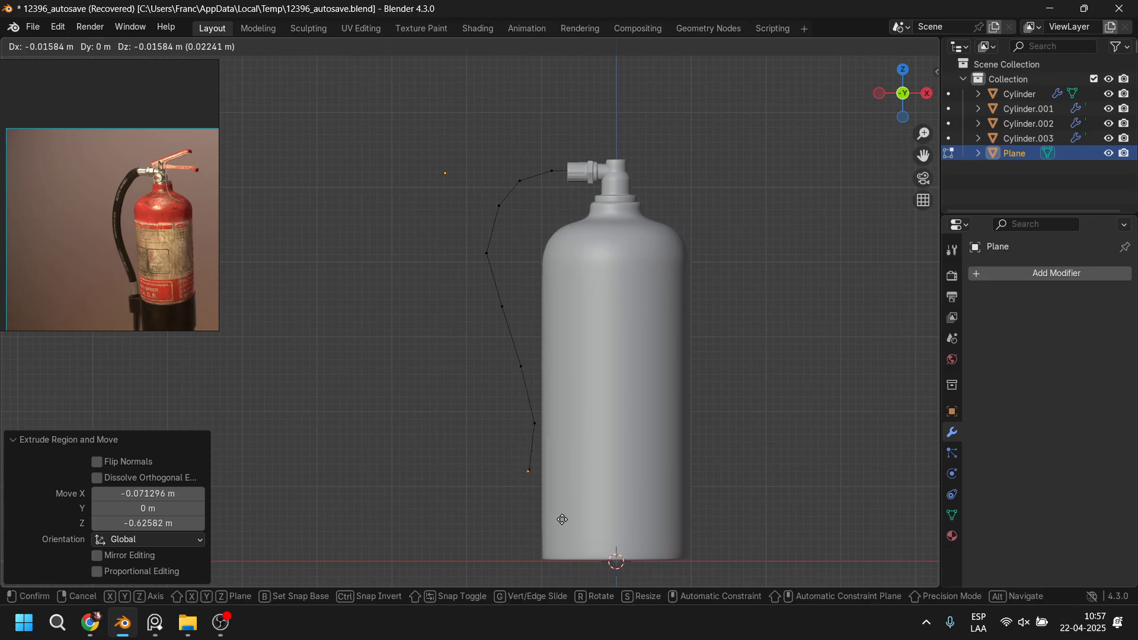
click(552, 519)
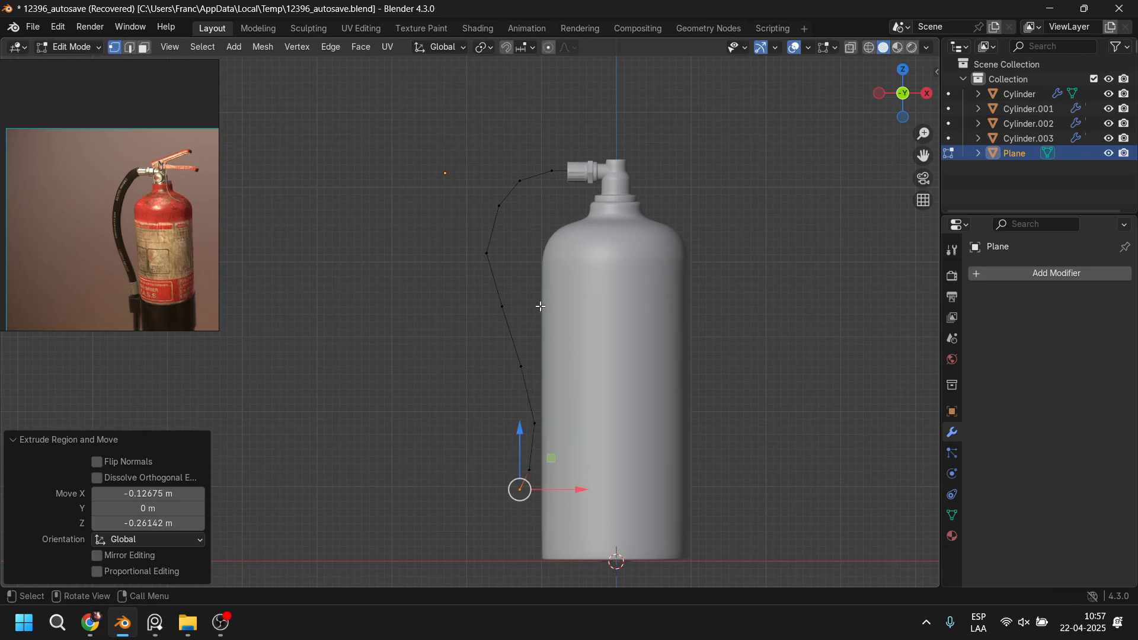
key(a)
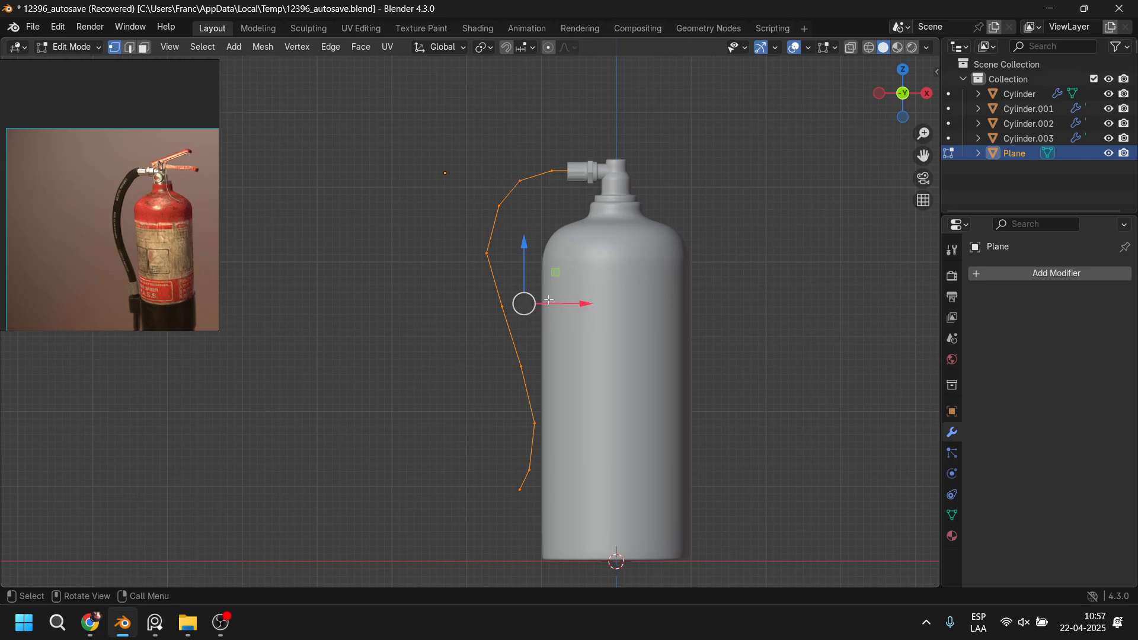
key(Tab)
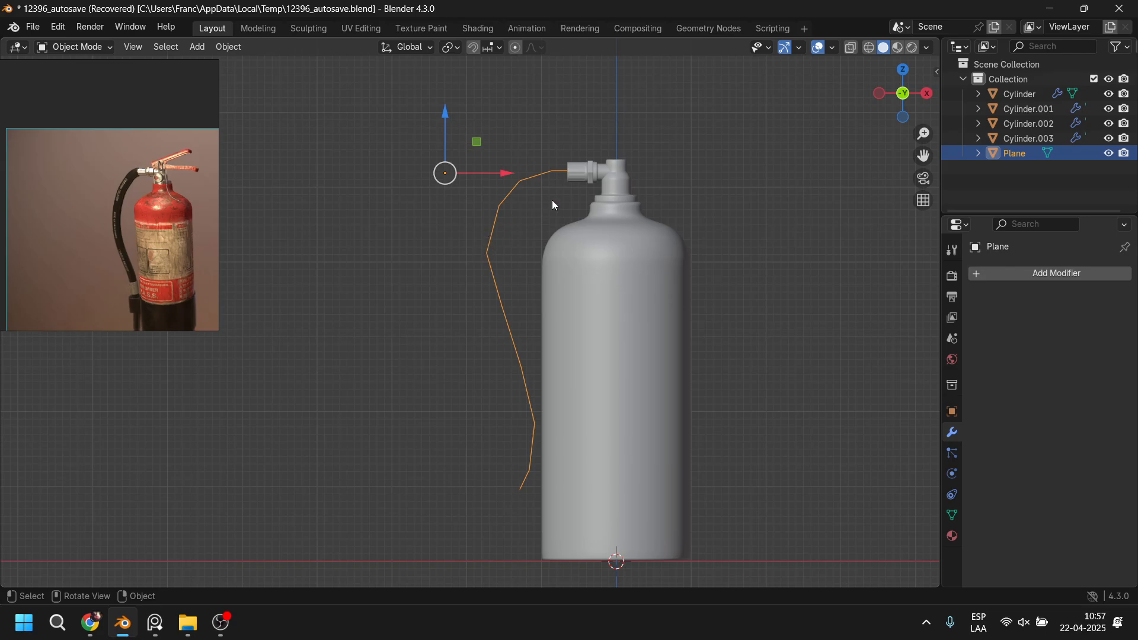
Step: Vertex-bevel the hose path's outermost bend with a width of about 0.429 m and 3 segments
scroll(532, 276, up, 2)
shift+middle_drag(577, 269, 498, 243)
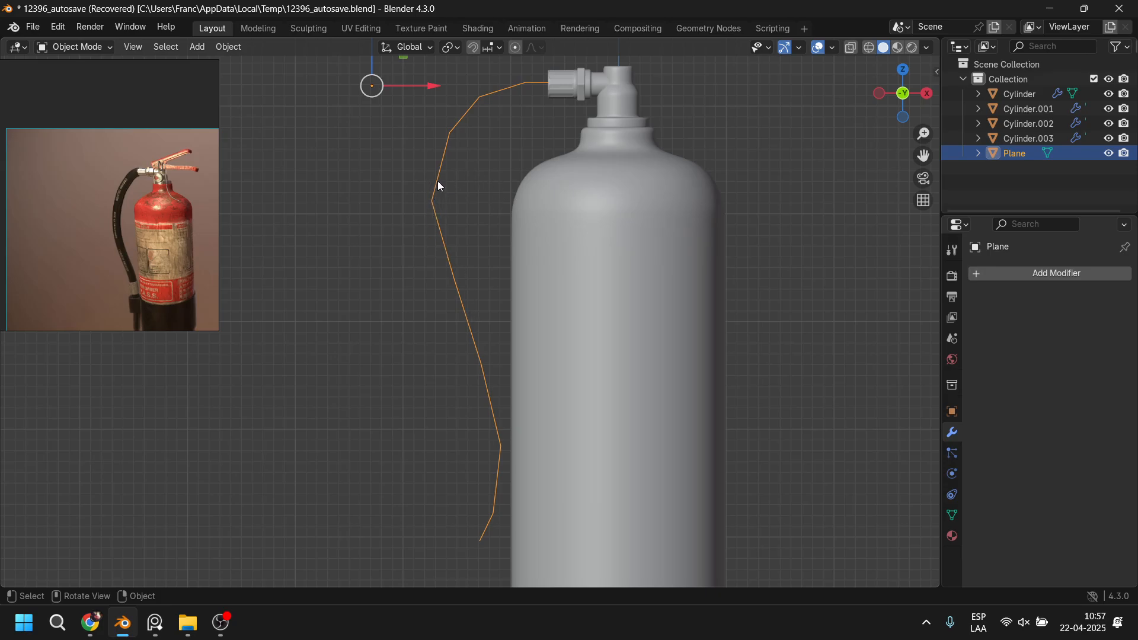
key(Tab)
click(433, 200)
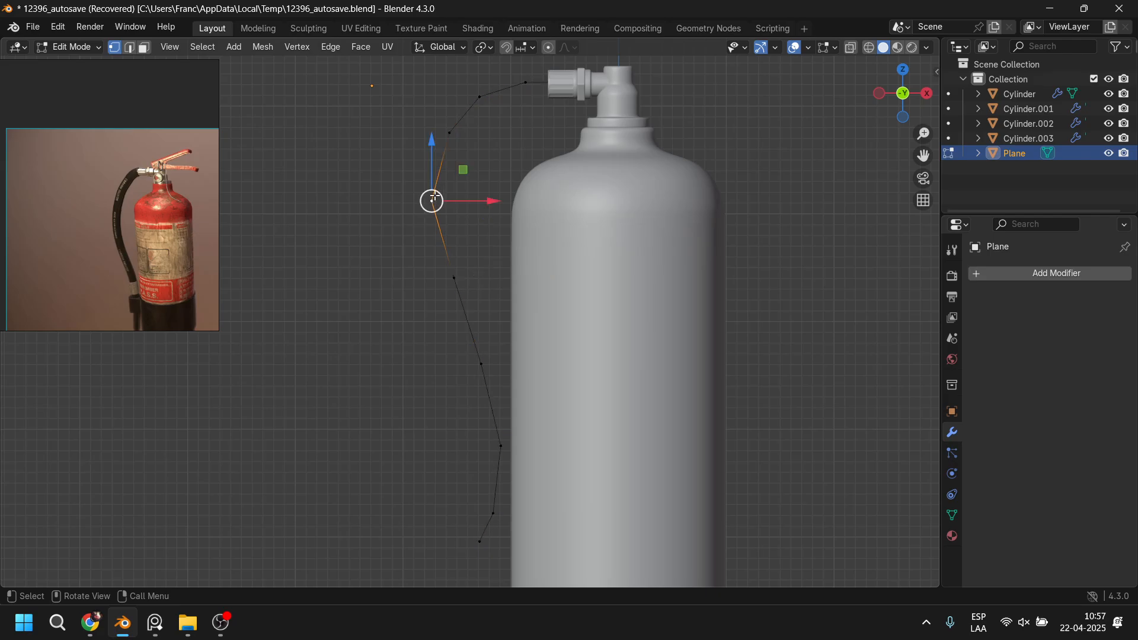
key(ctrl+shift+b)
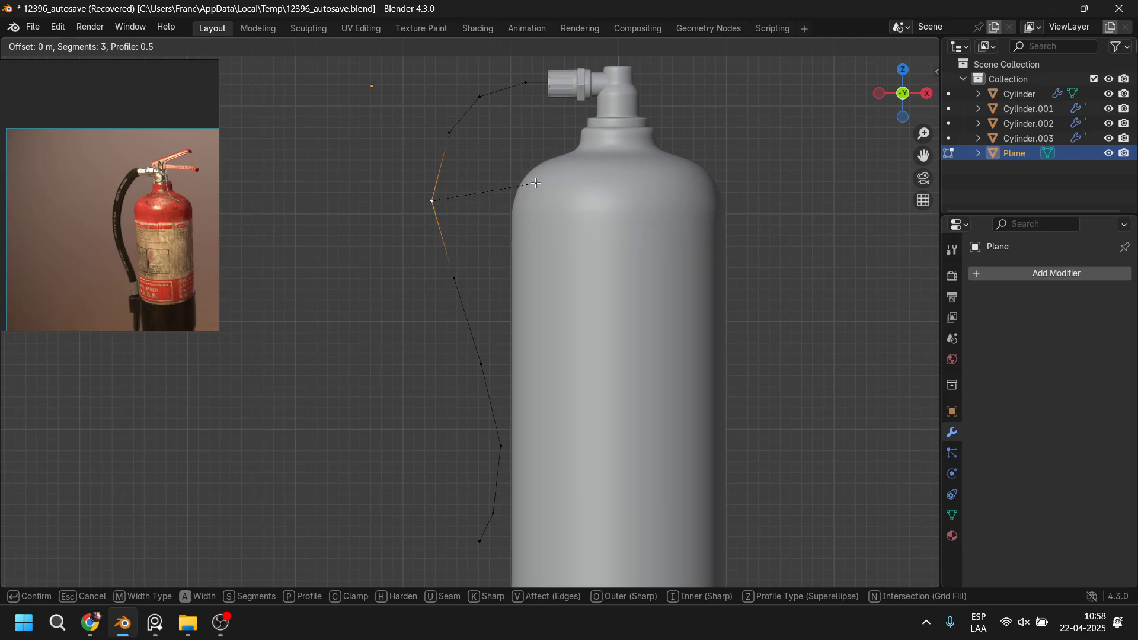
right_click(511, 189)
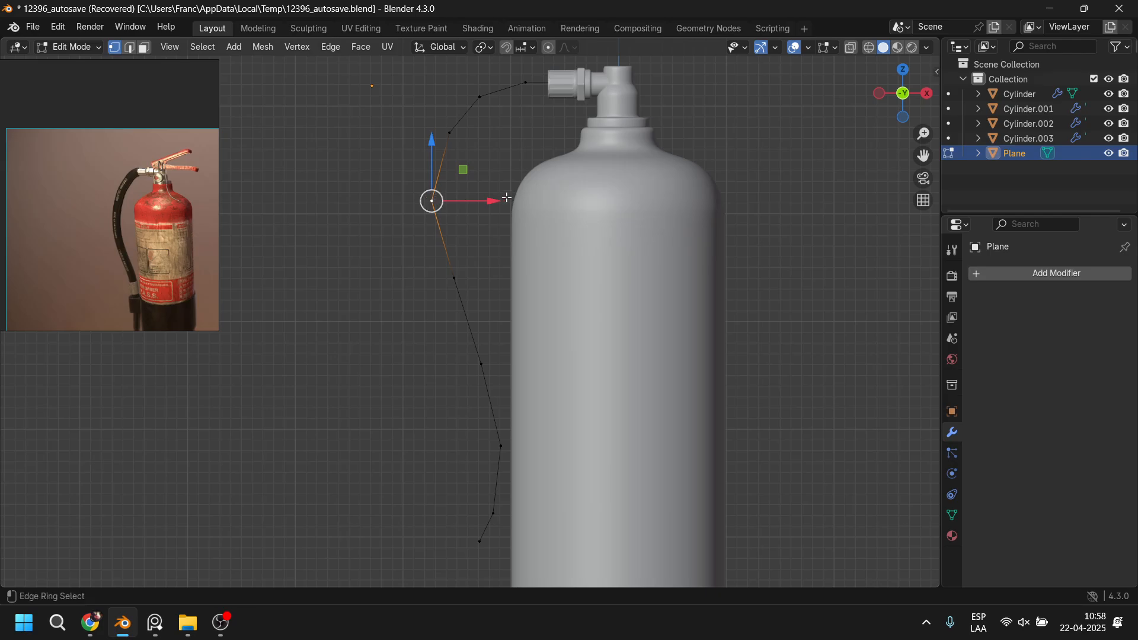
key(ctrl+shift+b)
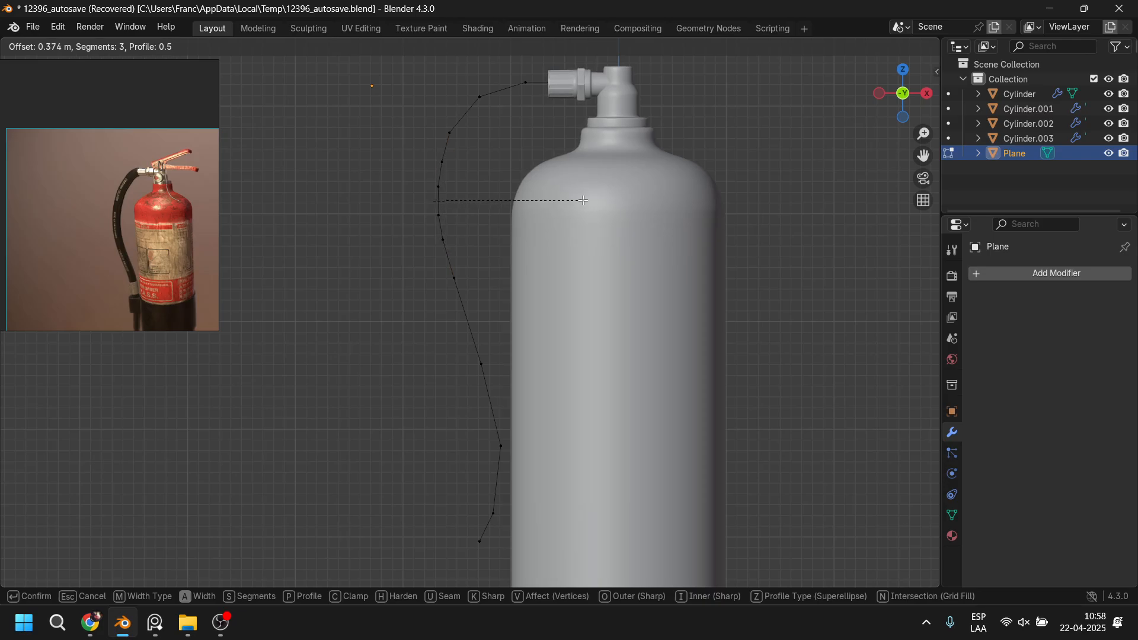
click(588, 201)
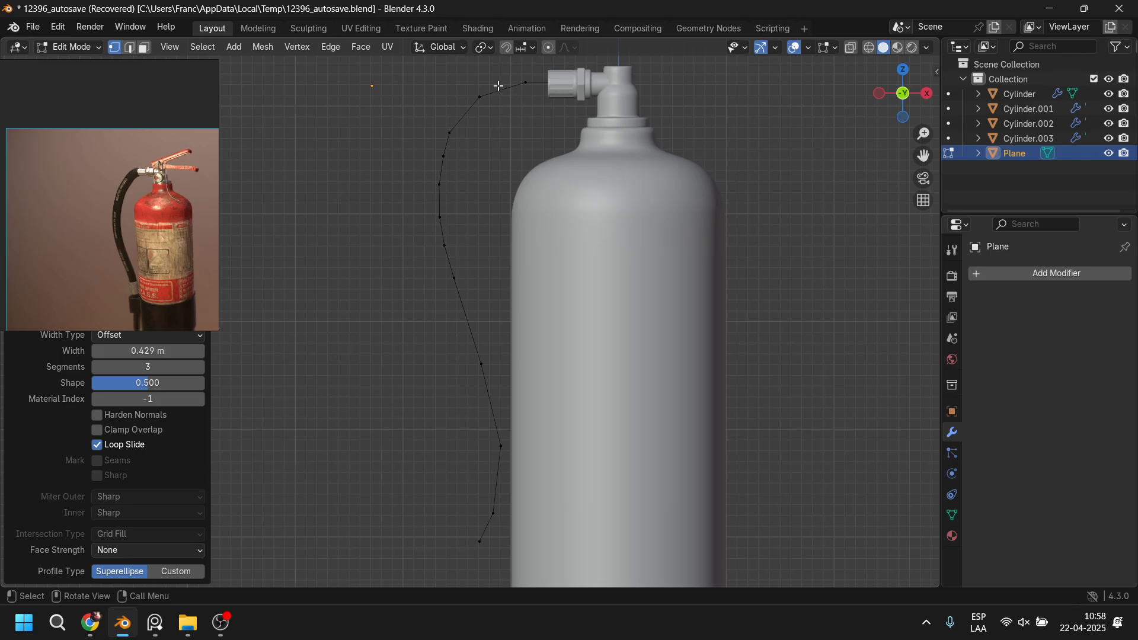
Step: Vertex-bevel the hose path's upper bend near the coupling with a width of about 0.252 m and 3 segments
click(477, 100)
key(ctrl+shift+b)
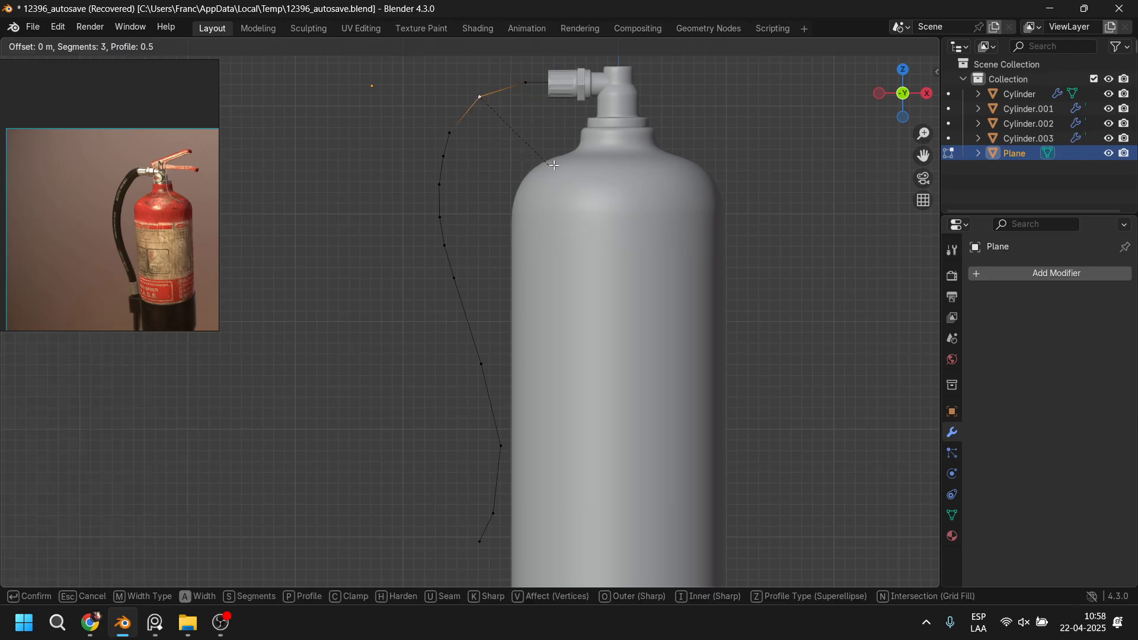
click(568, 168)
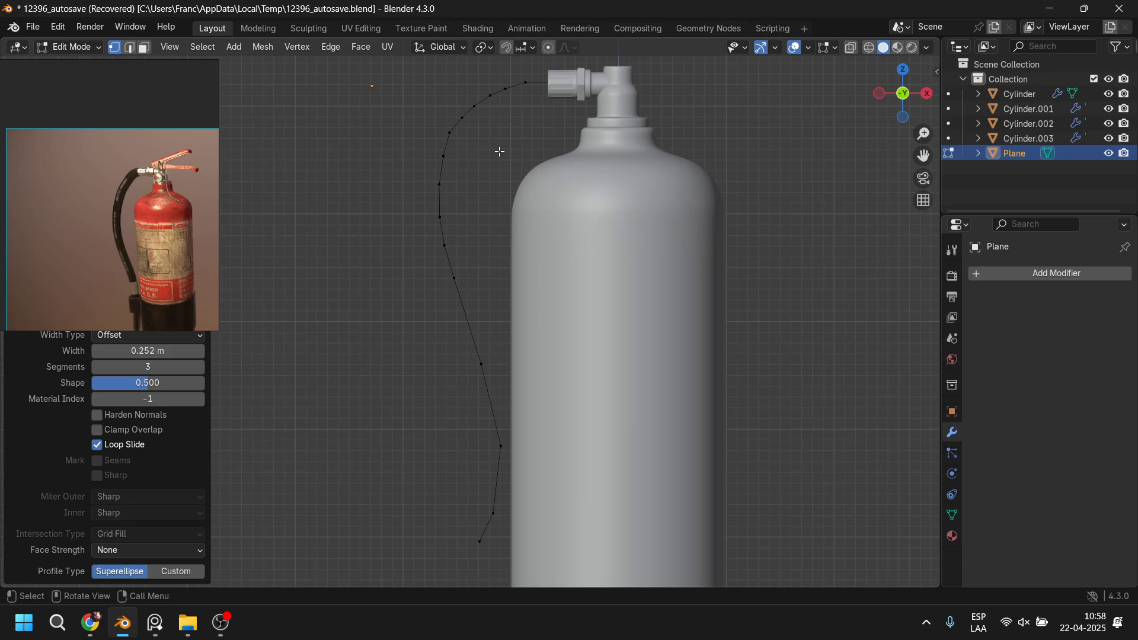
Step: Vertex-bevel the hose path's lower bend closest to the cylinder with a width of about 0.464 m and 3 segments
click(496, 445)
key(ctrl+shift+b)
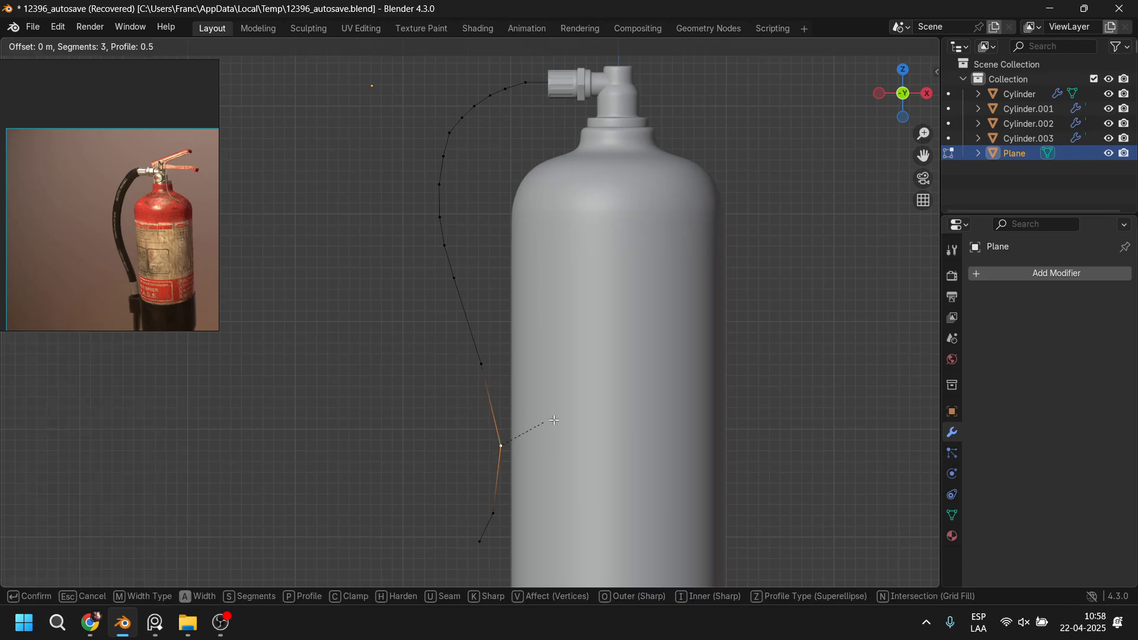
click(590, 393)
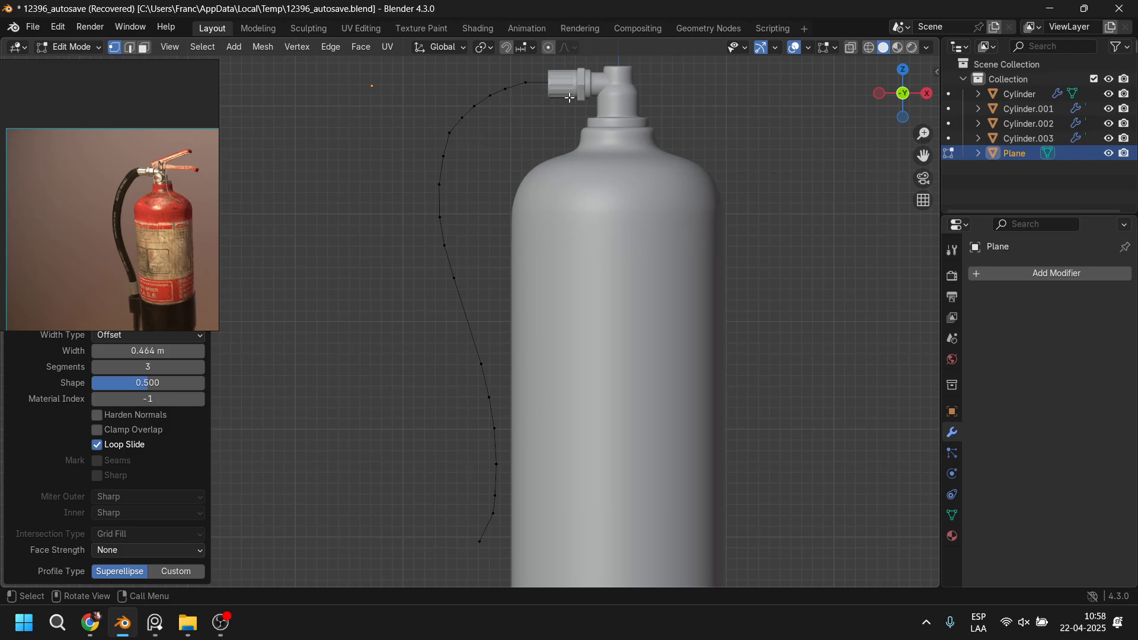
Step: Convert the beveled hose path from a mesh to a curve object
key(a)
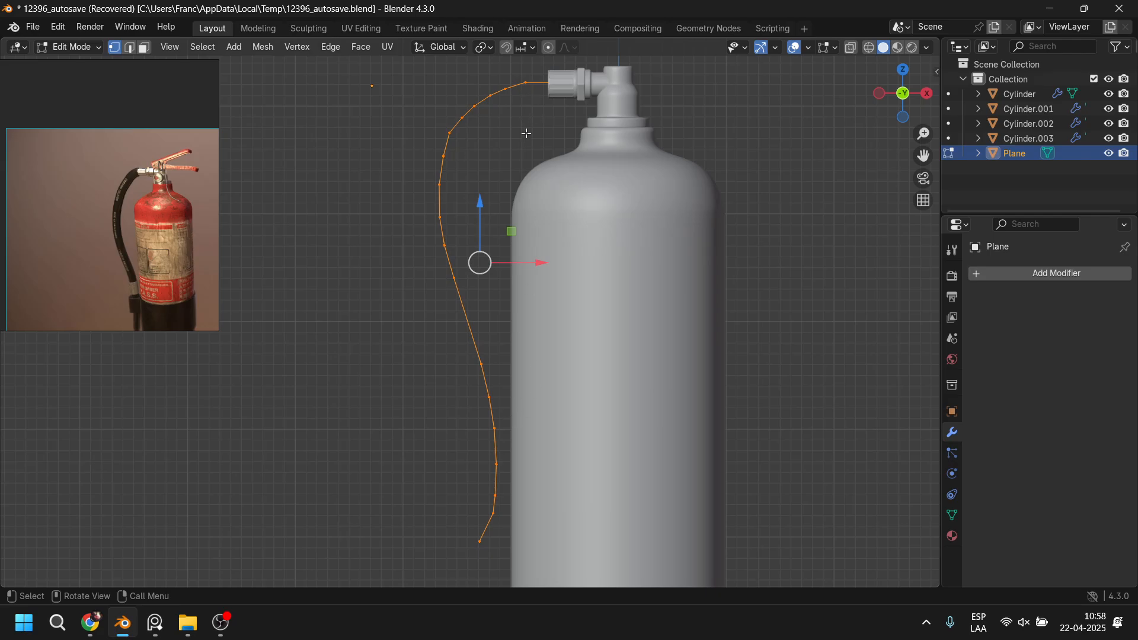
key(Tab)
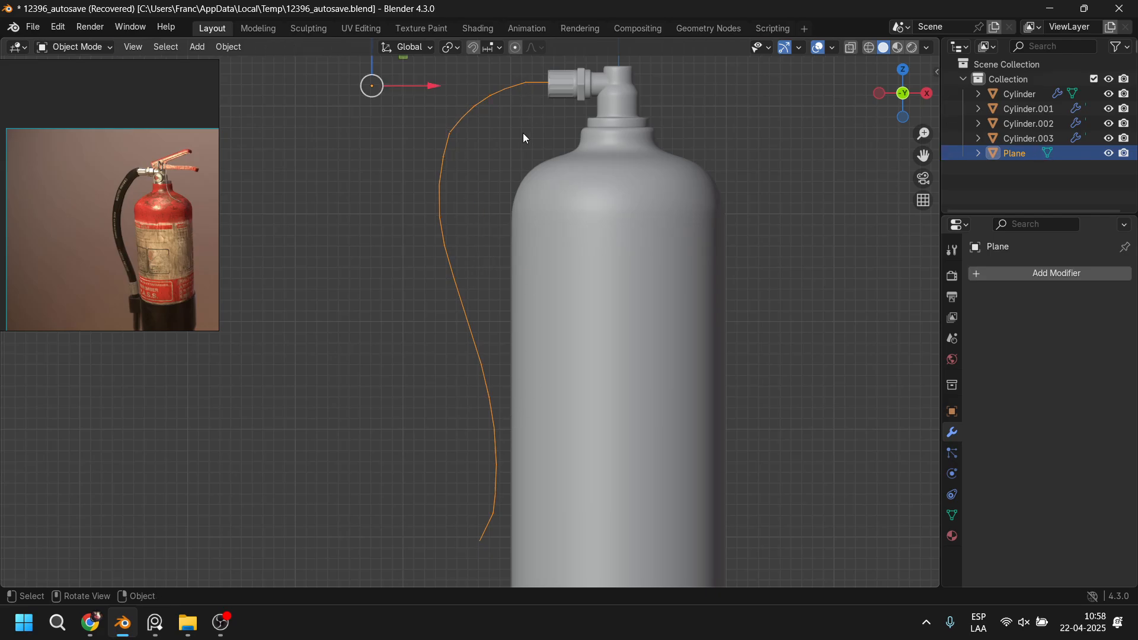
right_click(458, 141)
mouse_move(458, 141)
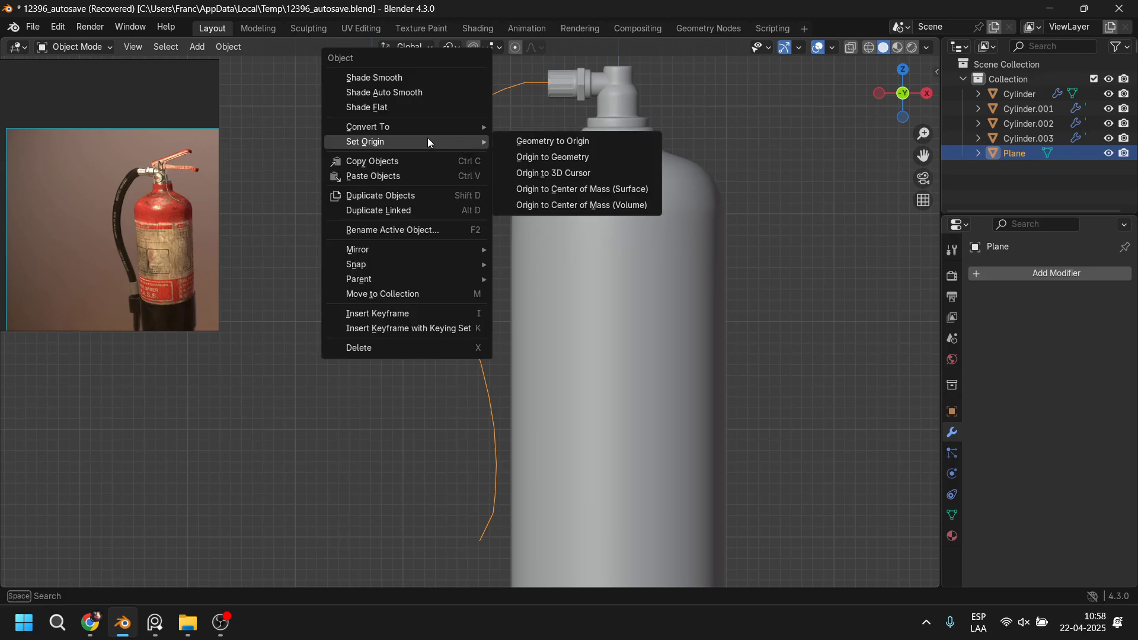
mouse_move(374, 126)
click(525, 146)
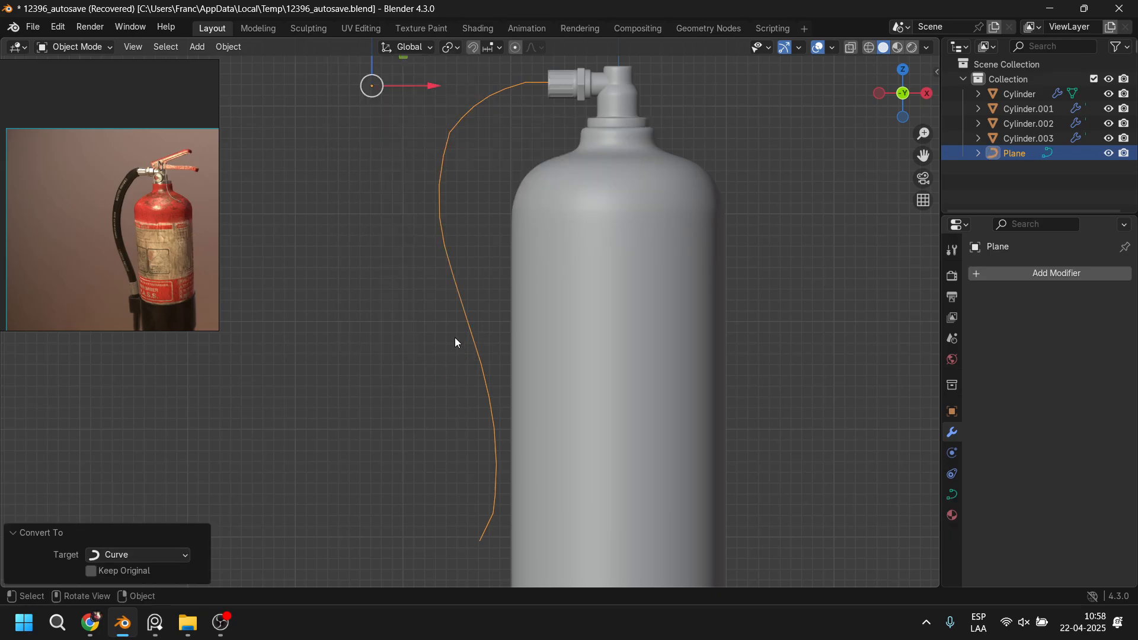
Step: Give the hose curve a round bevel with a depth of 0.11 m
click(953, 495)
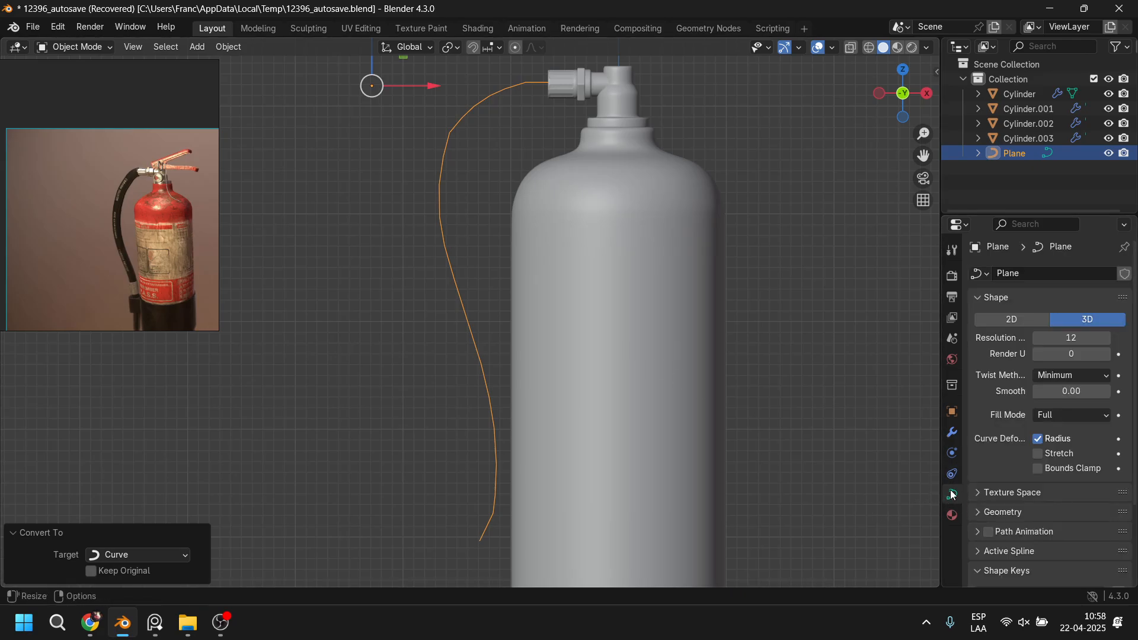
scroll(1007, 403, down, 3)
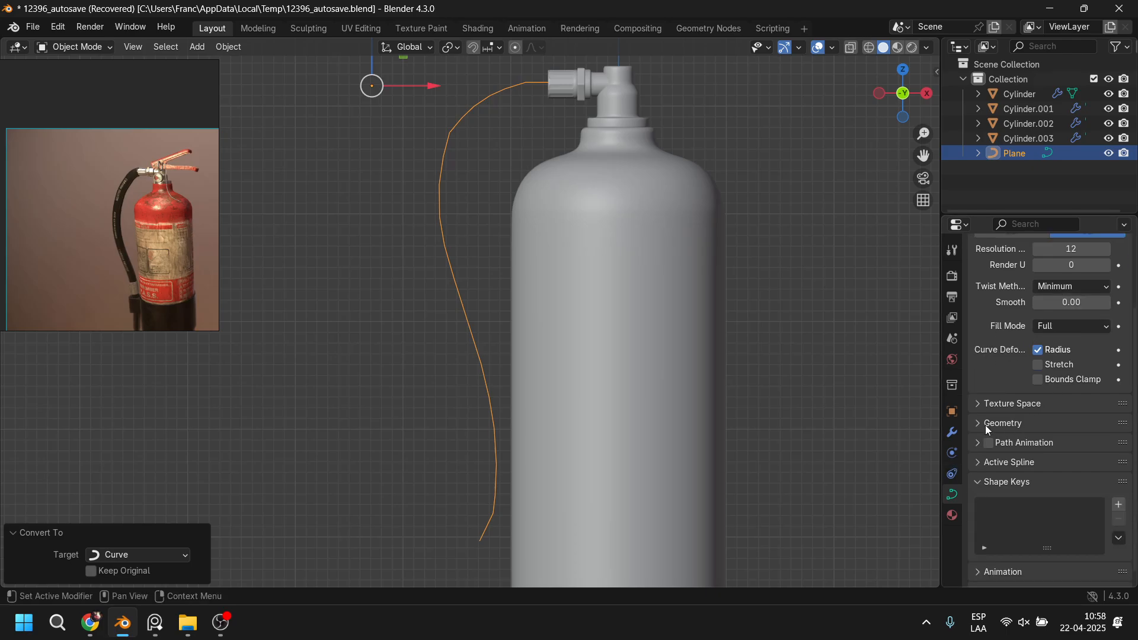
click(978, 423)
scroll(985, 420, down, 1)
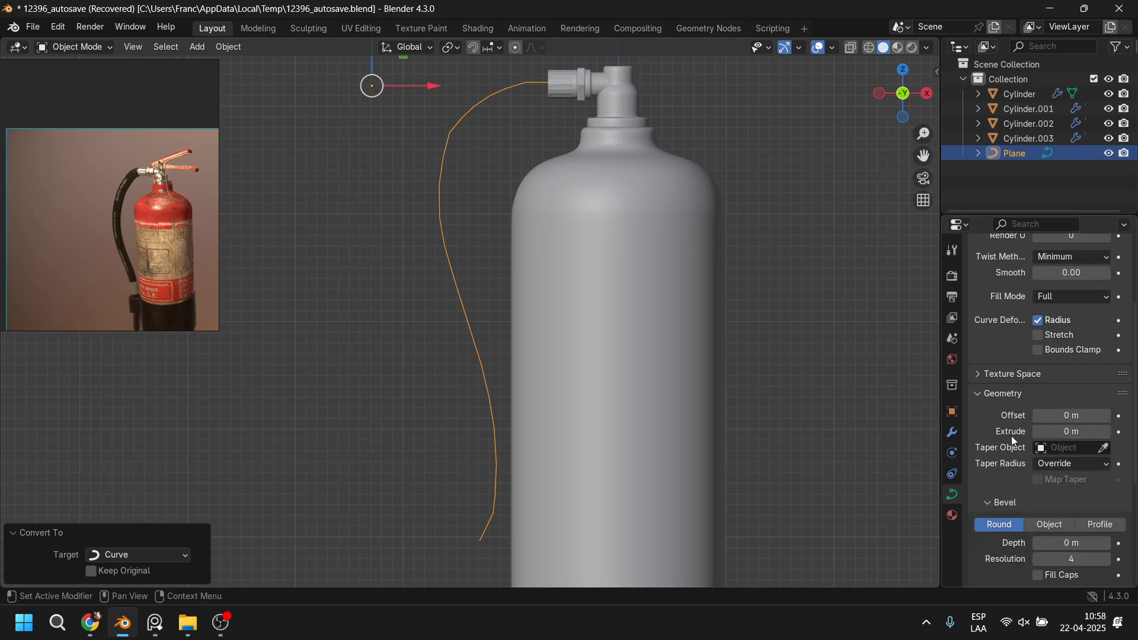
scroll(1019, 437, down, 3)
scroll(1028, 440, down, 1)
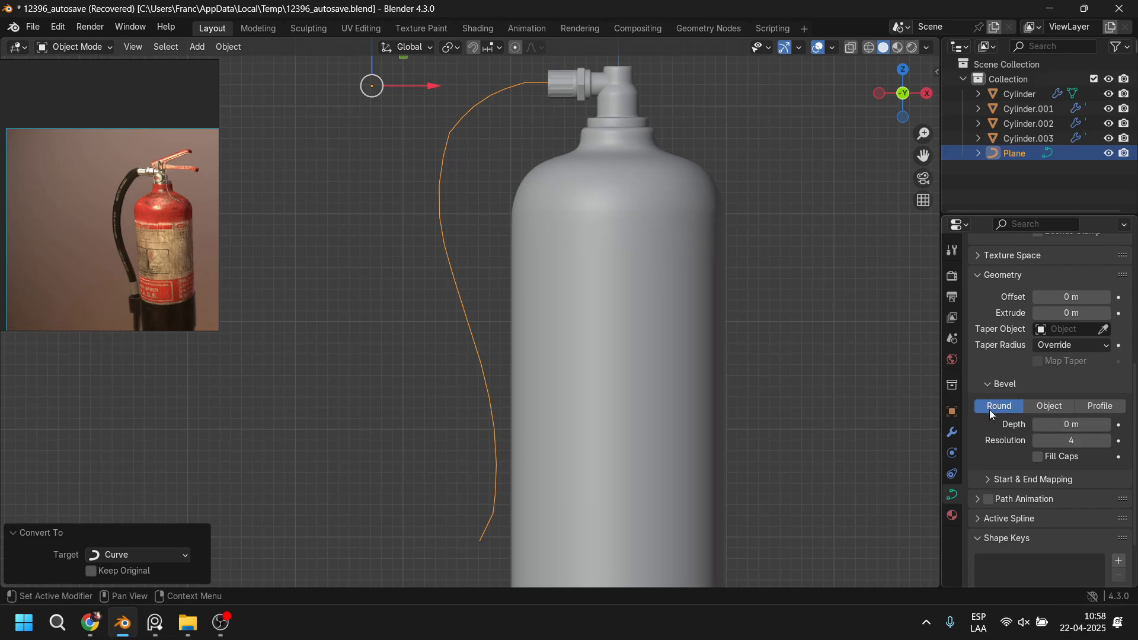
drag(1061, 424, 1085, 425)
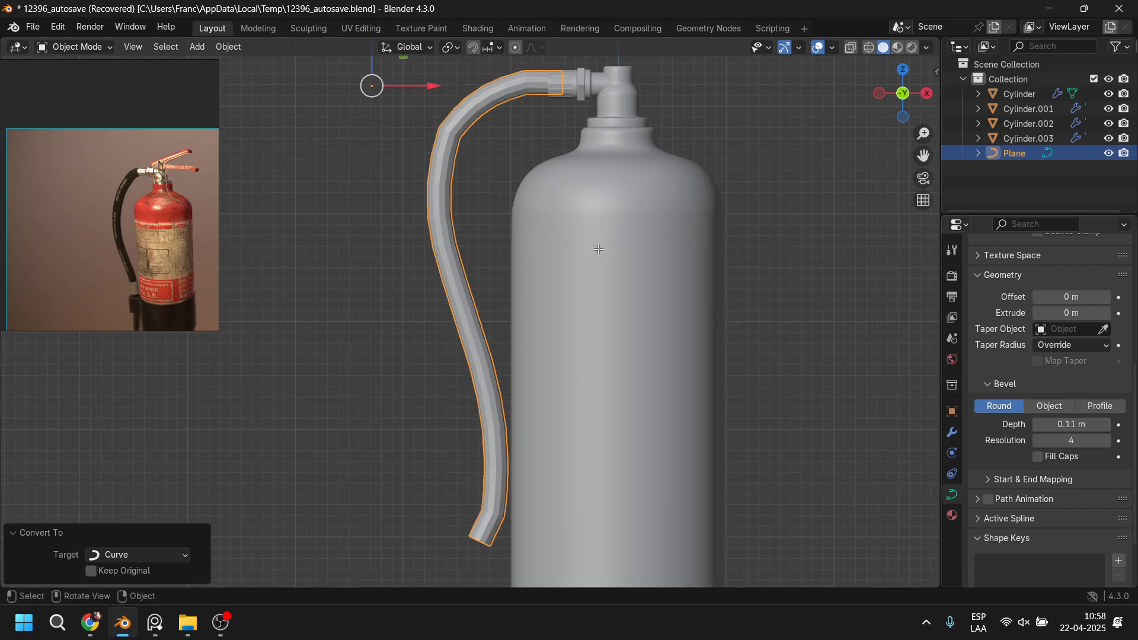
Step: Move the hose curve's control point just outside the coupling down by about 0.03 m
key(Tab)
shift+scroll(558, 182, up, 2)
scroll(558, 178, up, 2)
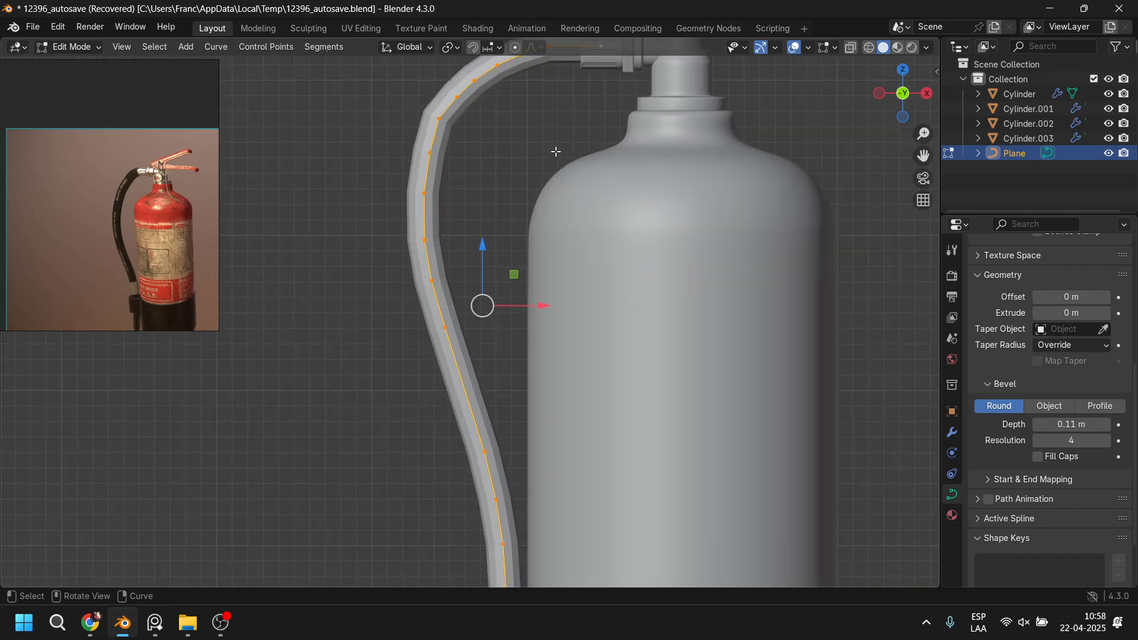
shift+scroll(558, 148, up, 2)
click(560, 115)
key(g)
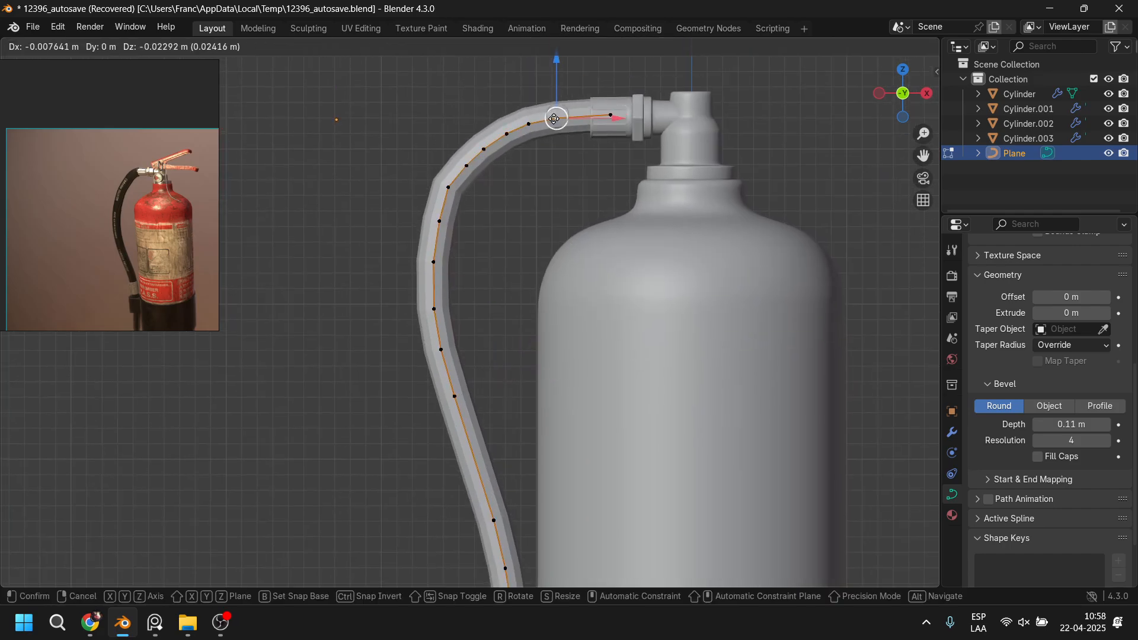
click(557, 120)
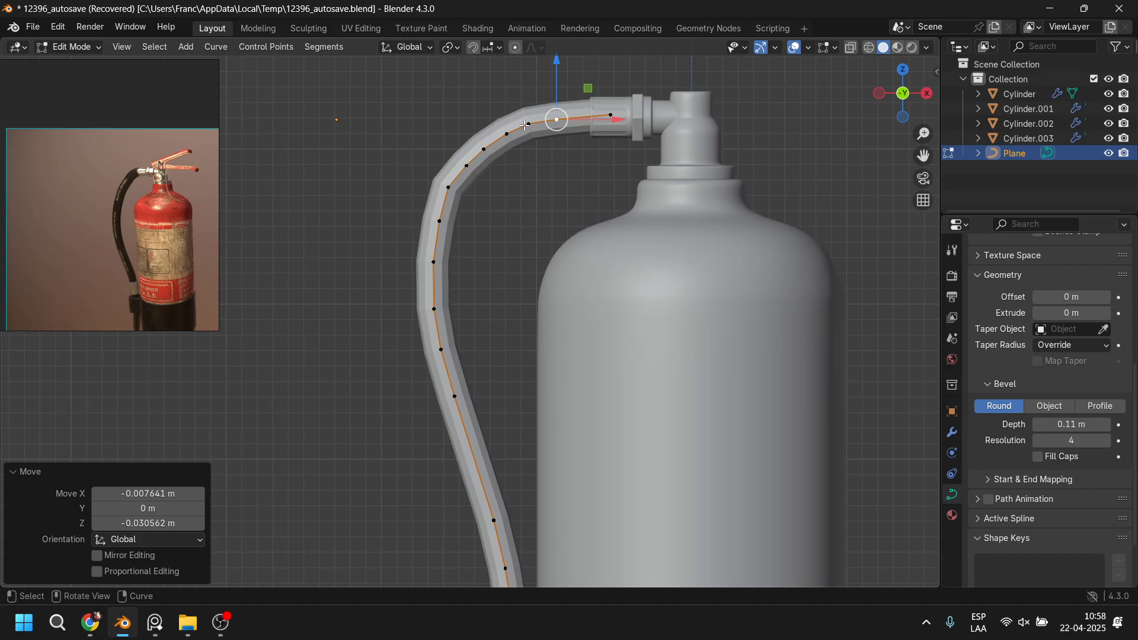
Step: Lower the hose's upper-bend control points slightly, then move the point just below them about 0.127 m in X and -0.246 m in Z
scroll(505, 243, down, 3)
drag(393, 123, 512, 287)
key(g)
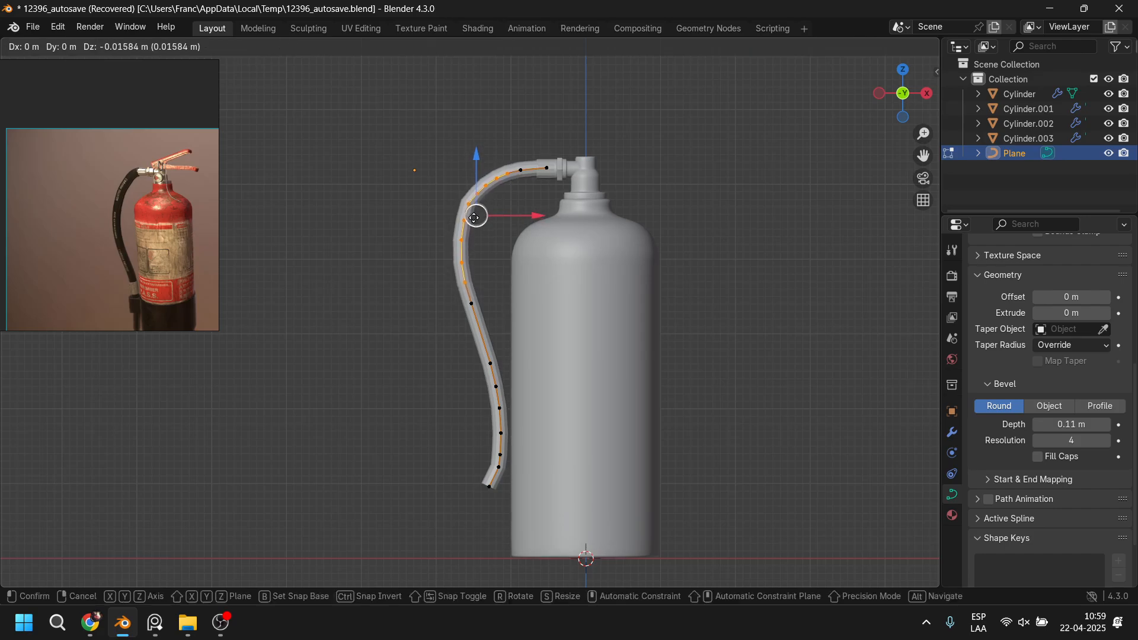
click(475, 214)
click(473, 300)
key(g)
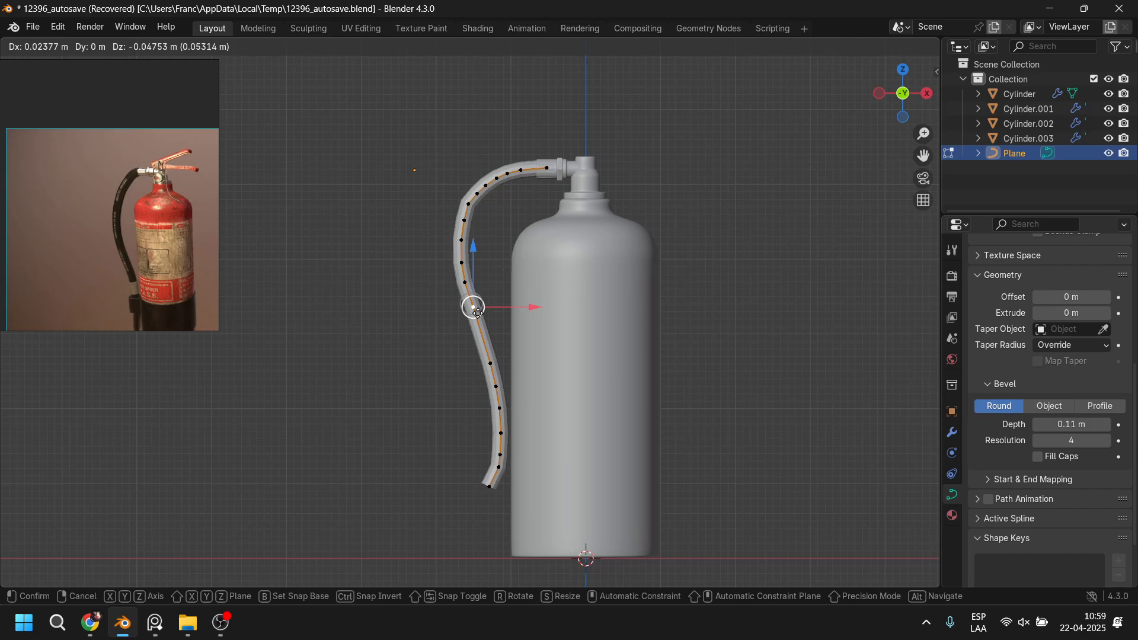
click(483, 324)
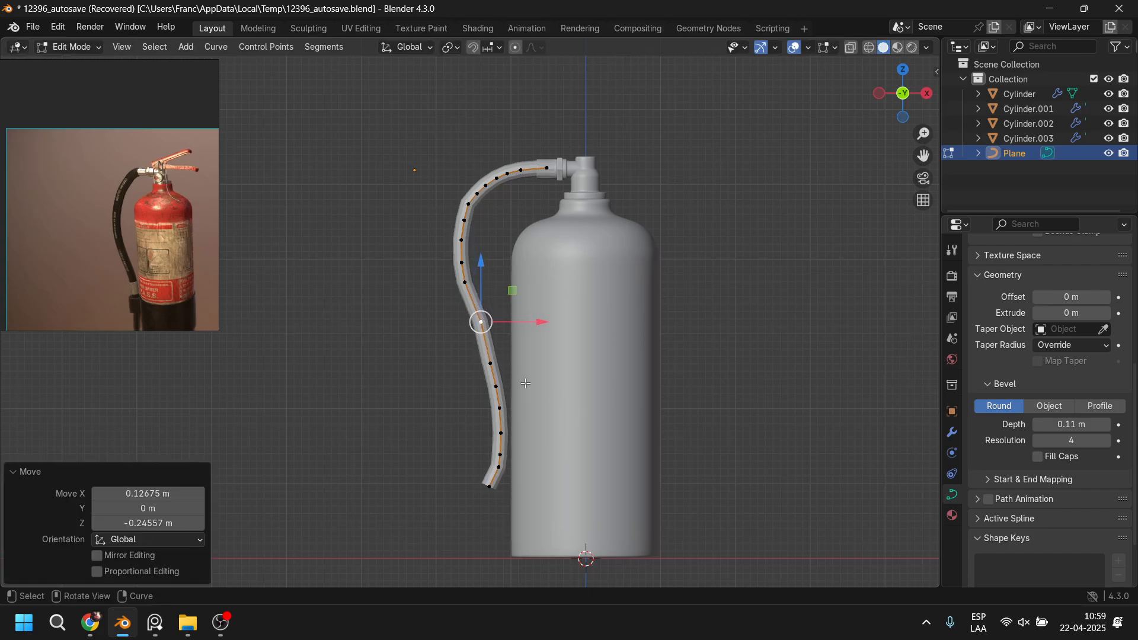
key(Tab)
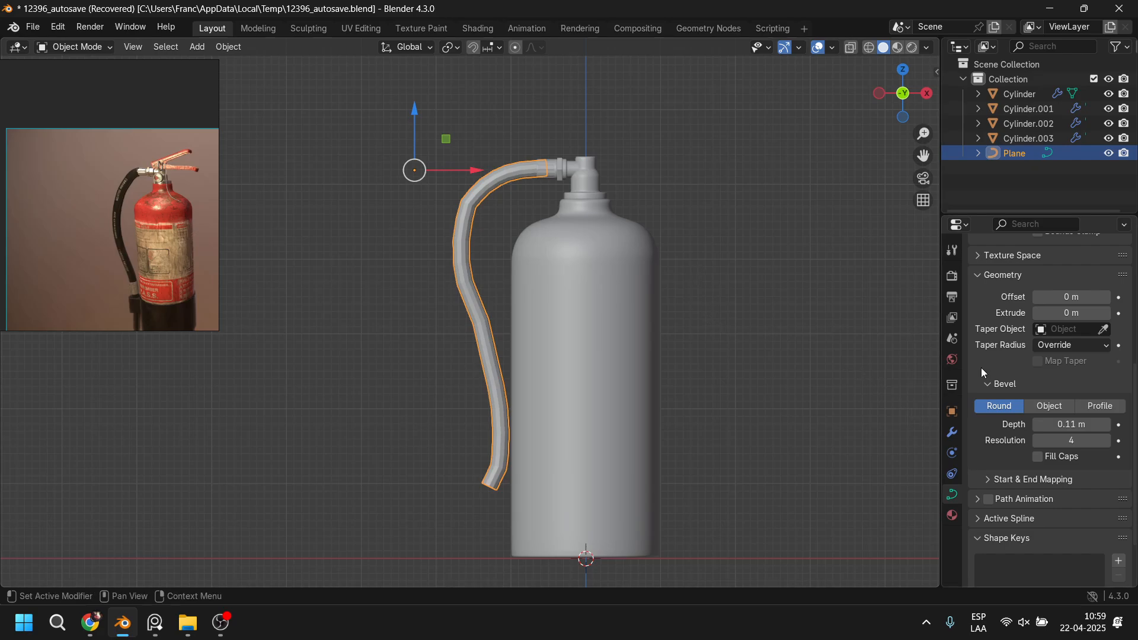
Step: Convert the hose curve to a mesh
click(980, 279)
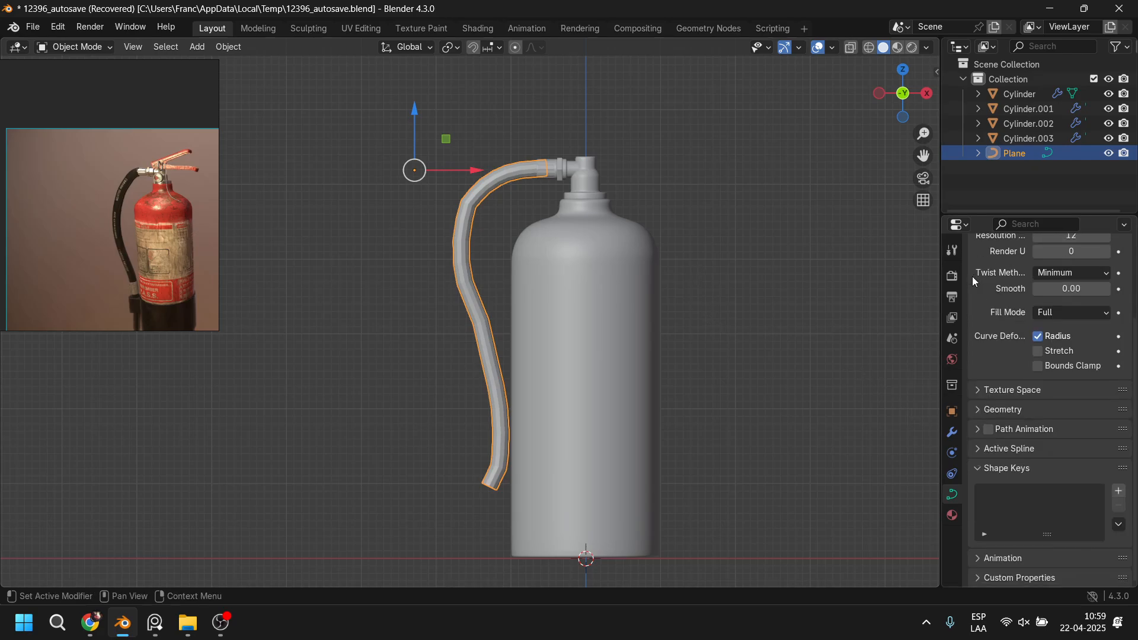
right_click(500, 173)
mouse_move(500, 173)
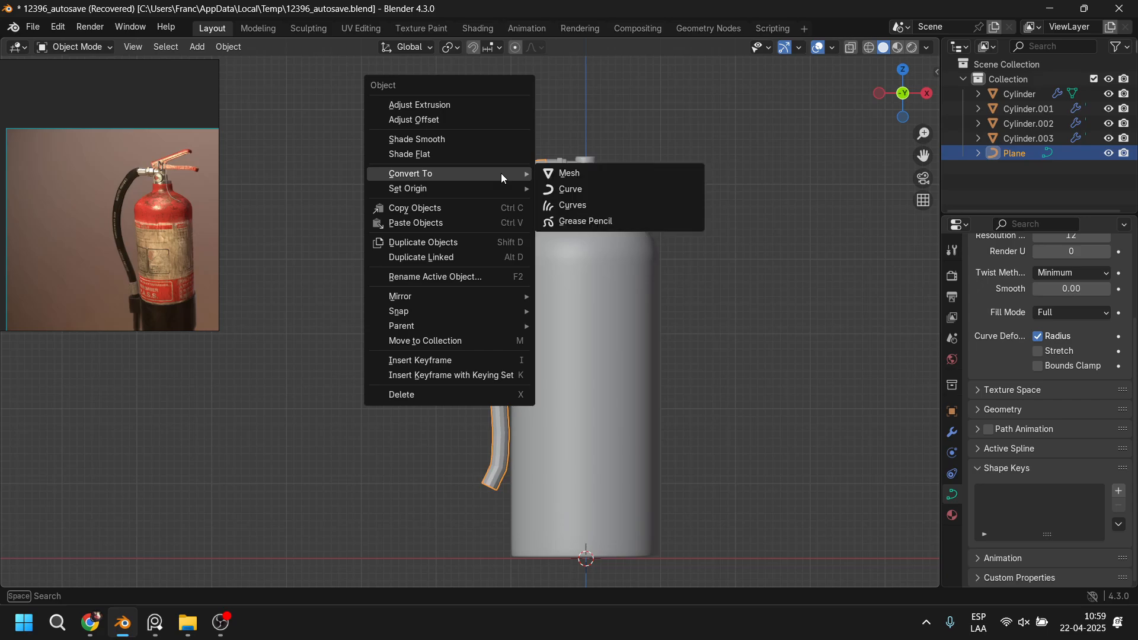
click(557, 173)
Step: Add a Subdivision Surface modifier to the hose with 2 viewport levels
click(952, 432)
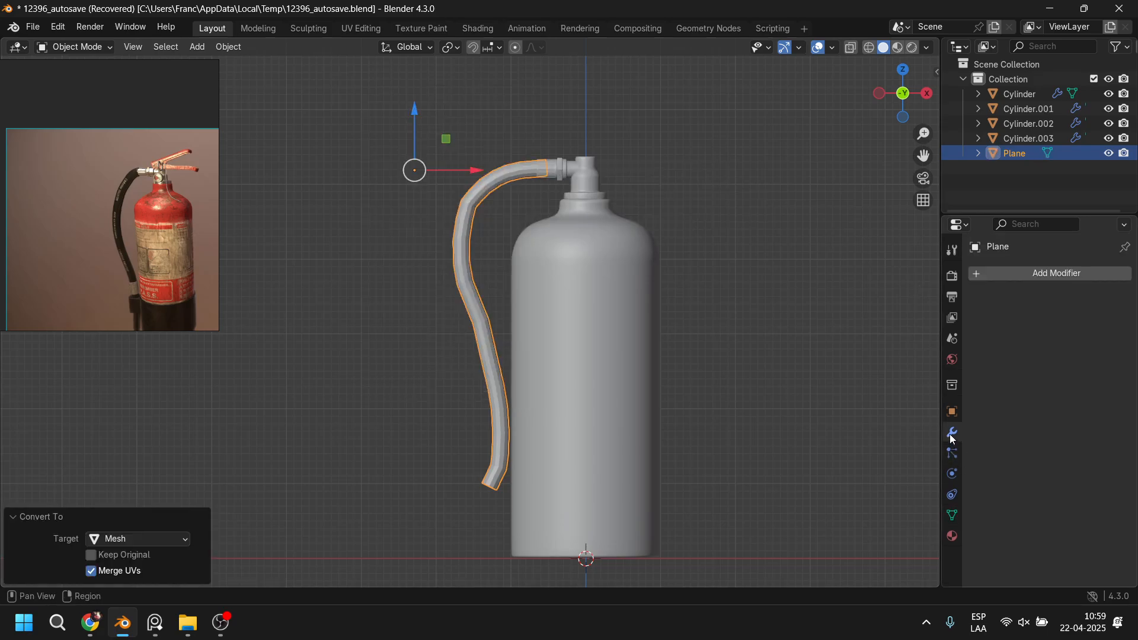
click(1034, 274)
mouse_move(1034, 275)
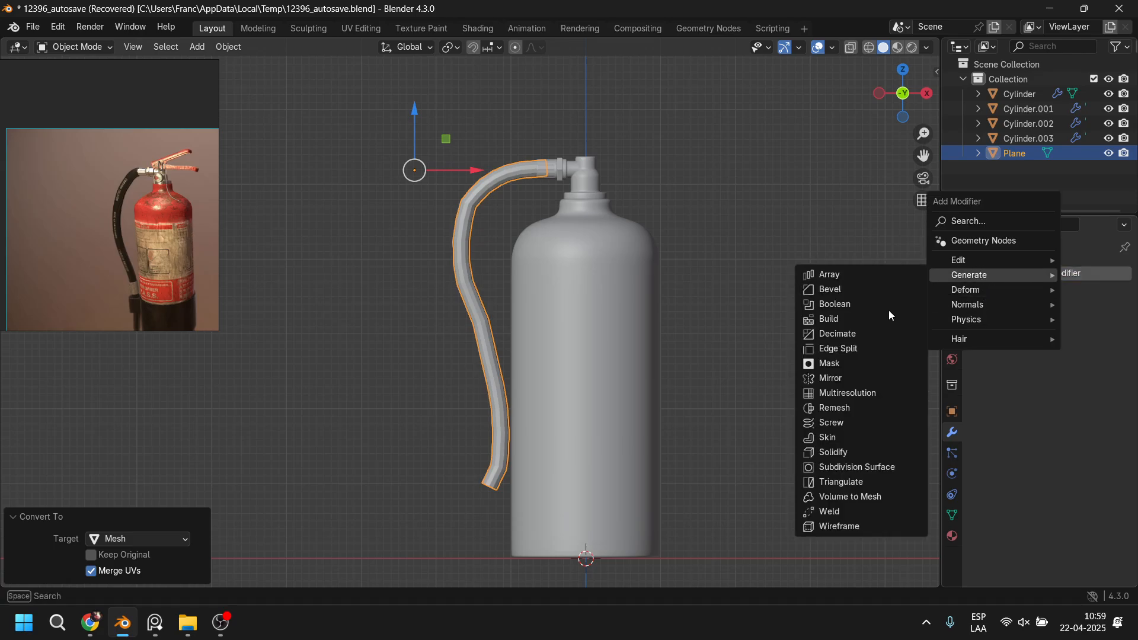
click(865, 468)
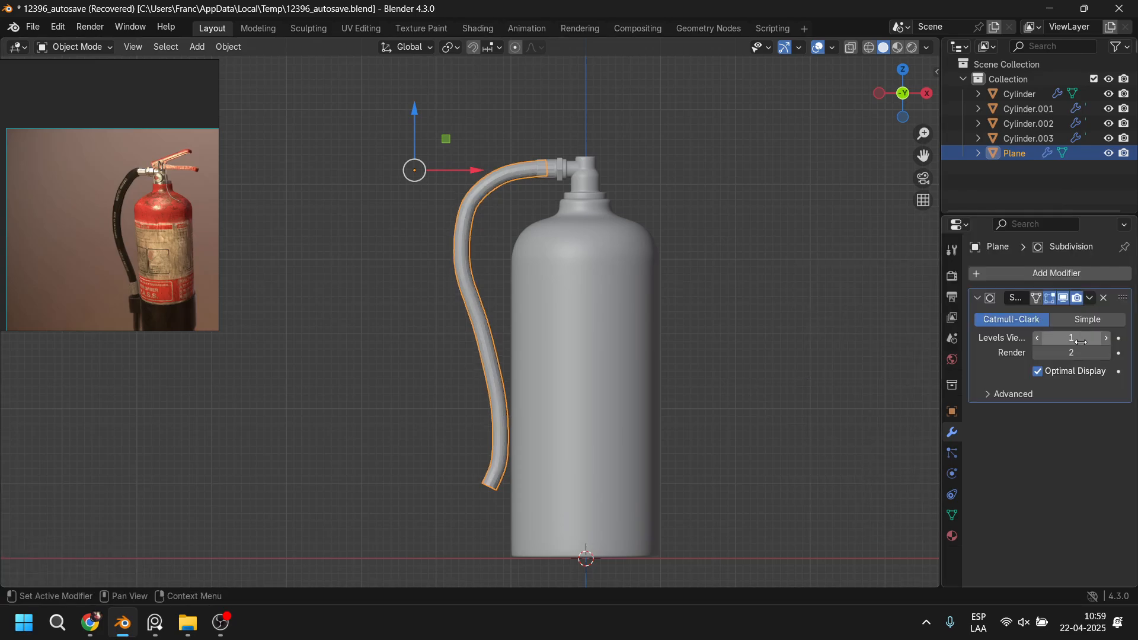
click(1105, 338)
click(684, 256)
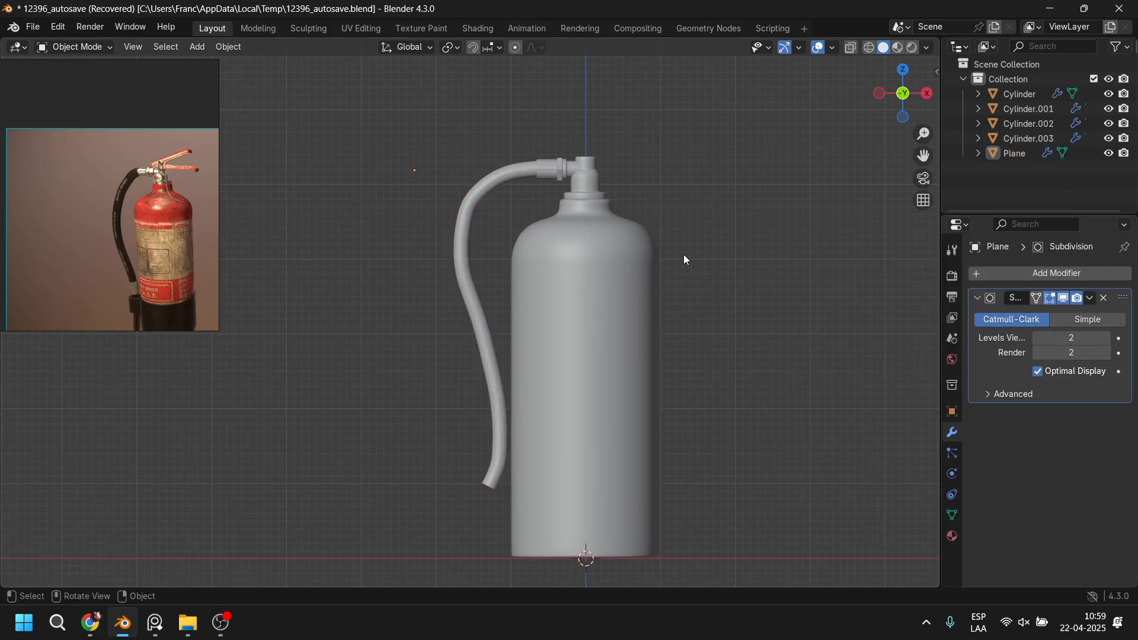
Step: Add one loop cut around the hose where it enters the coupling, with a slide factor of about 0.04
key(Tab)
key(Tab)
scroll(684, 258, up, 4)
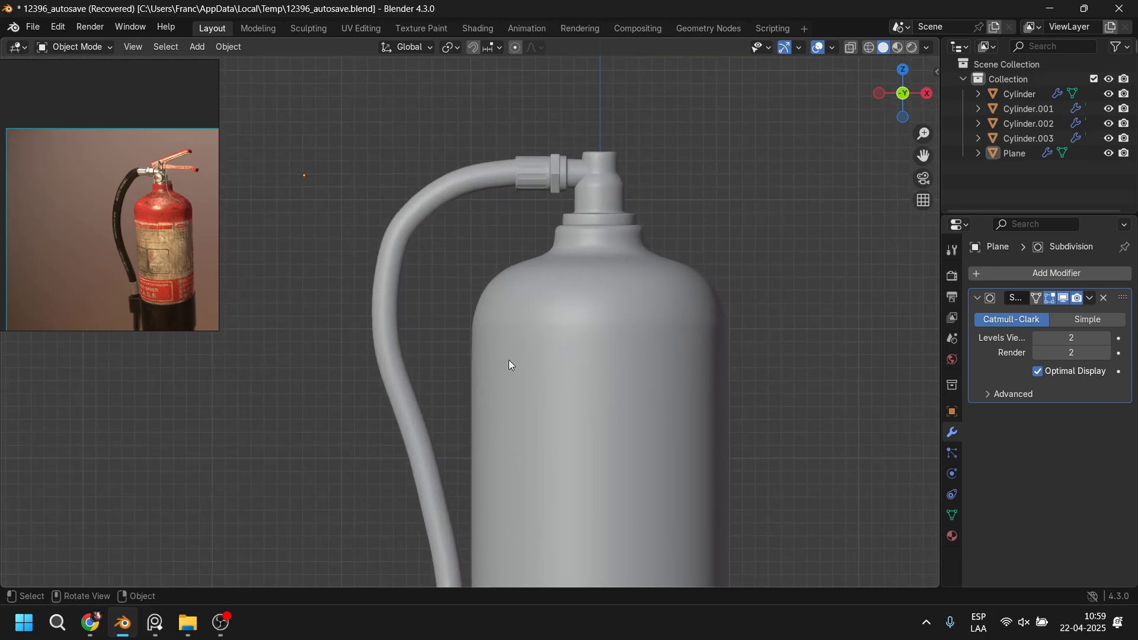
middle_drag(508, 360, 520, 297)
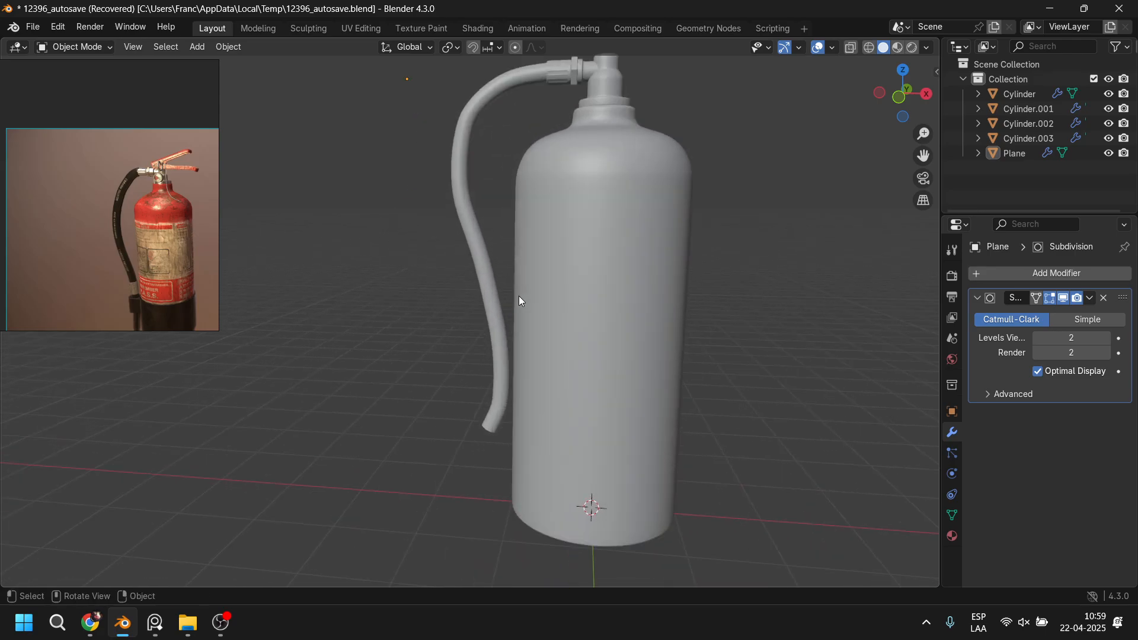
scroll(519, 299, up, 8)
click(500, 202)
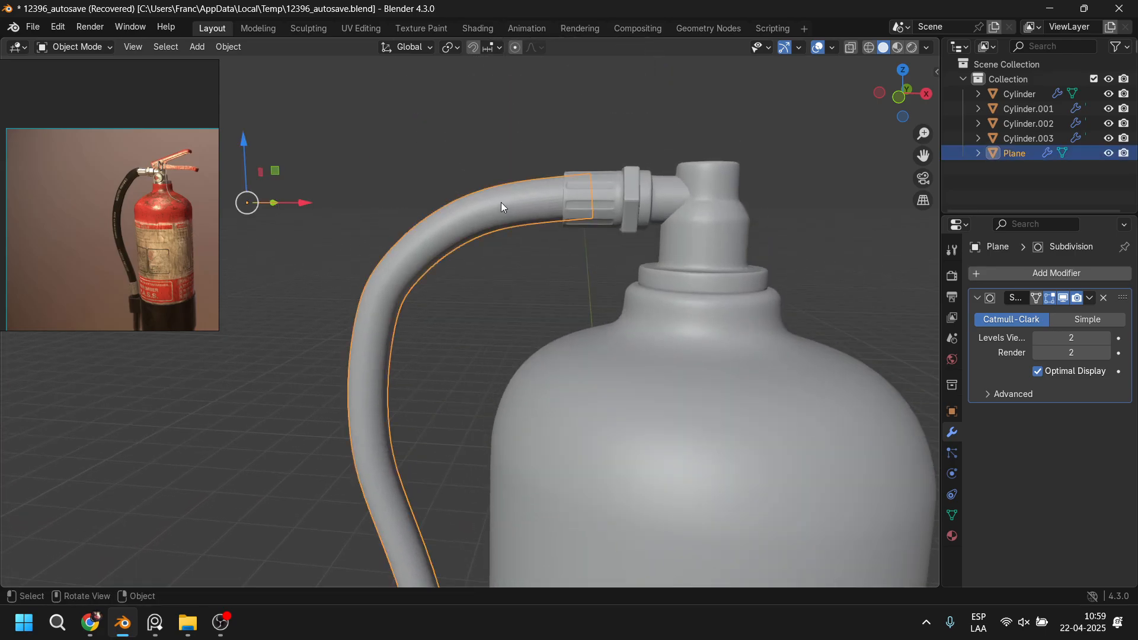
key(Tab)
middle_drag(501, 203, 527, 223)
key(ctrl+r)
click(527, 222)
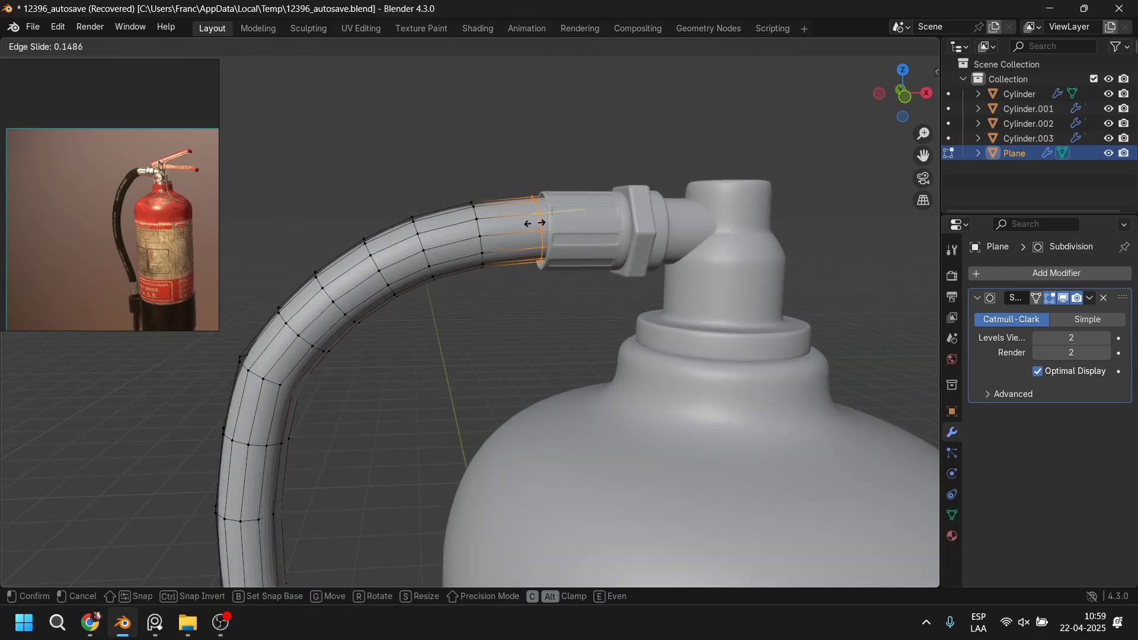
click(528, 229)
Step: Scale the new edge loop by about 1.175 and shift it about 0.027 m along X away from the coupling
middle_drag(528, 229, 573, 244)
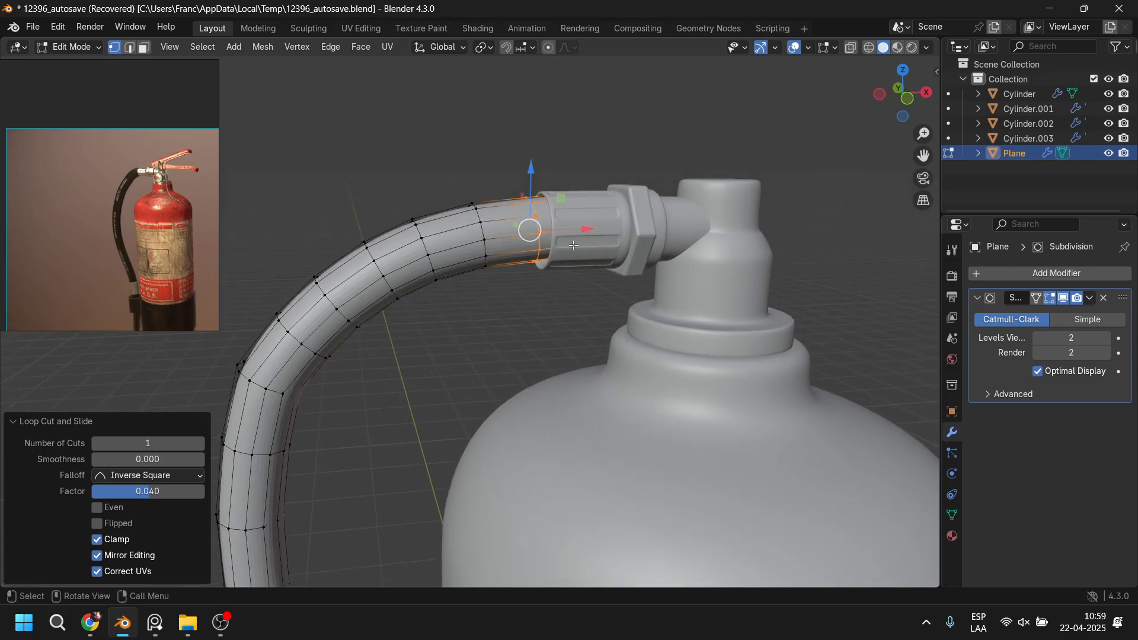
key(s)
click(573, 228)
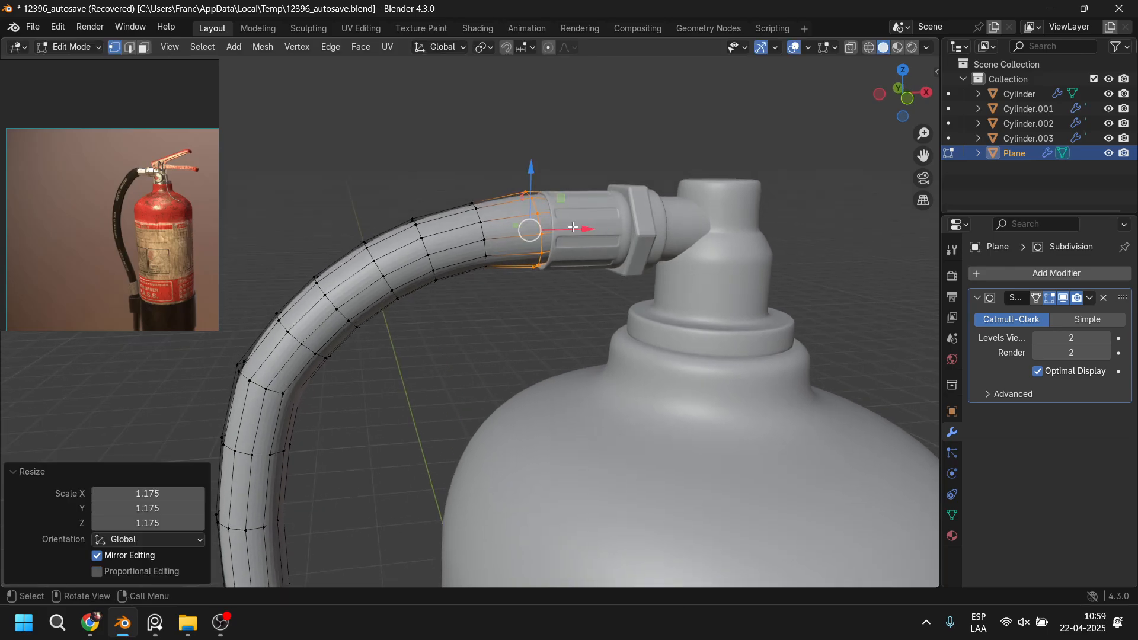
drag(573, 227, 587, 228)
drag(576, 228, 577, 229)
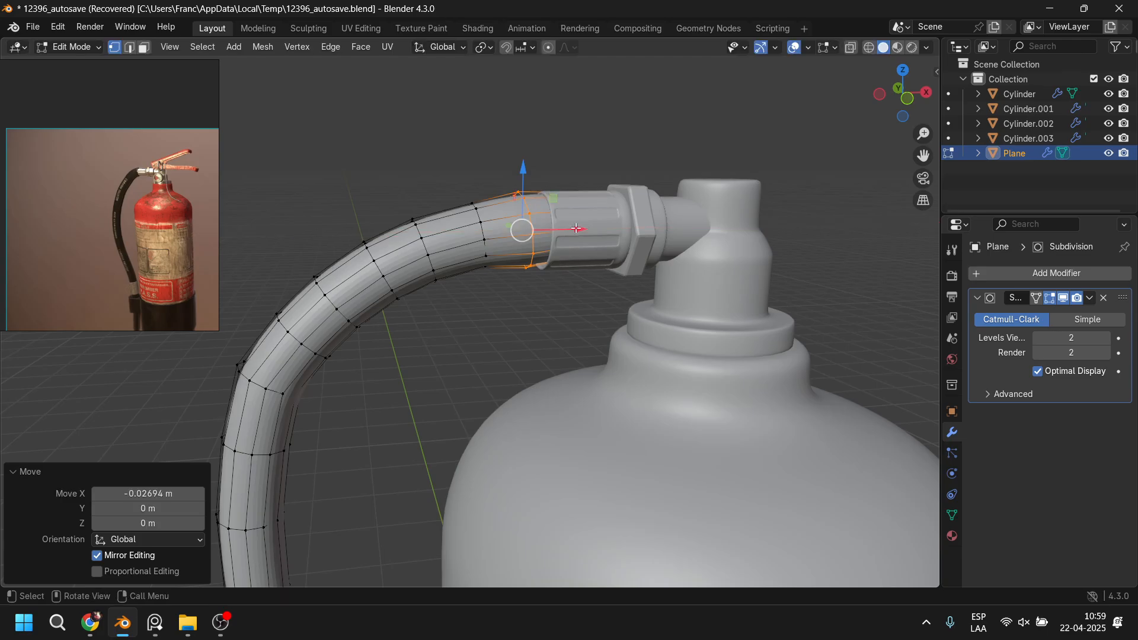
Step: Fine-tune the enlarged edge loop's height so the hose lines up with the coupling, and finish editing the hose
middle_drag(579, 234, 539, 216)
drag(512, 179, 510, 171)
mouse_move(510, 171)
middle_down()
mouse_move(526, 132)
mouse_move(521, 161)
middle_up()
drag(521, 160, 521, 165)
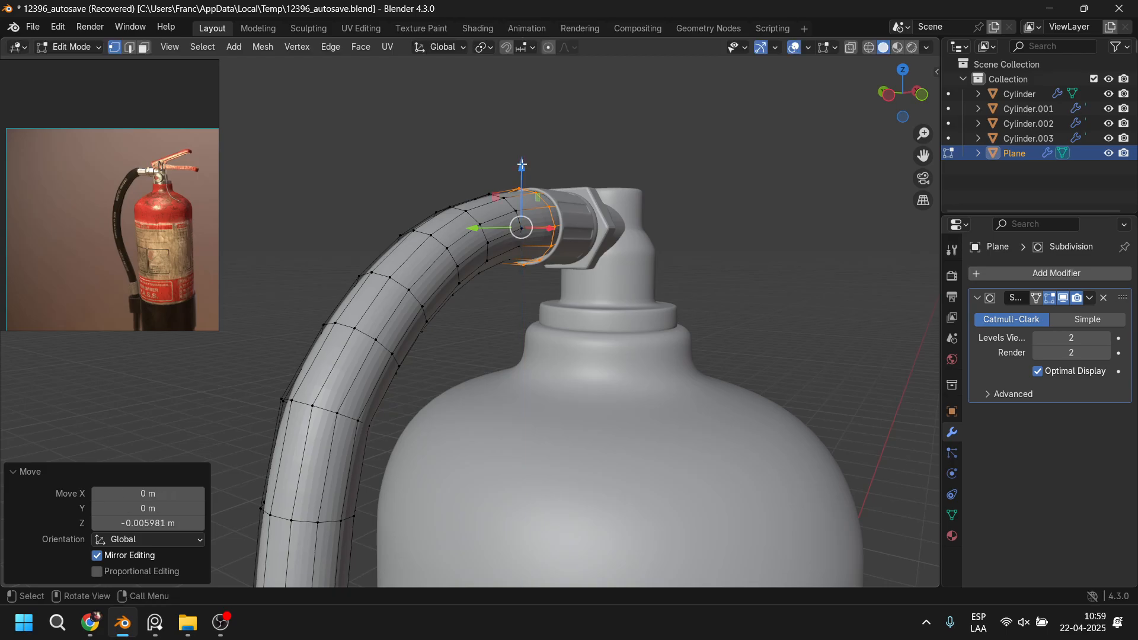
key(Tab)
scroll(756, 262, down, 3)
click(707, 334)
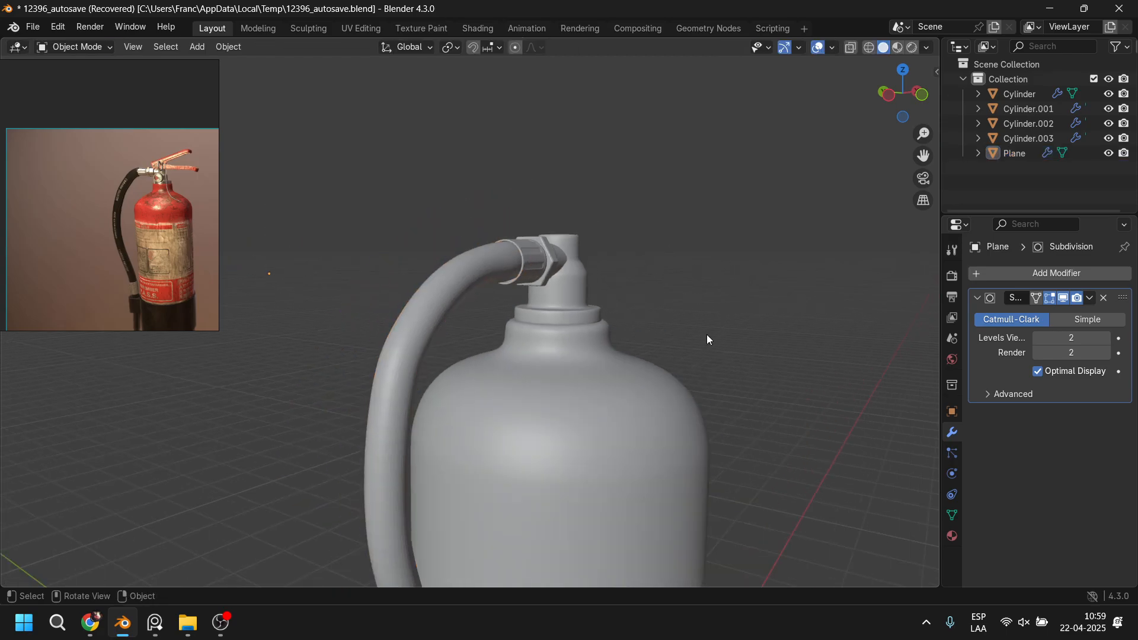
Step: Examine the whole extinguisher model and the hose's lower end fitting in the reference photo
scroll(691, 338, down, 2)
middle_drag(691, 341, 551, 315)
scroll(563, 297, up, 2)
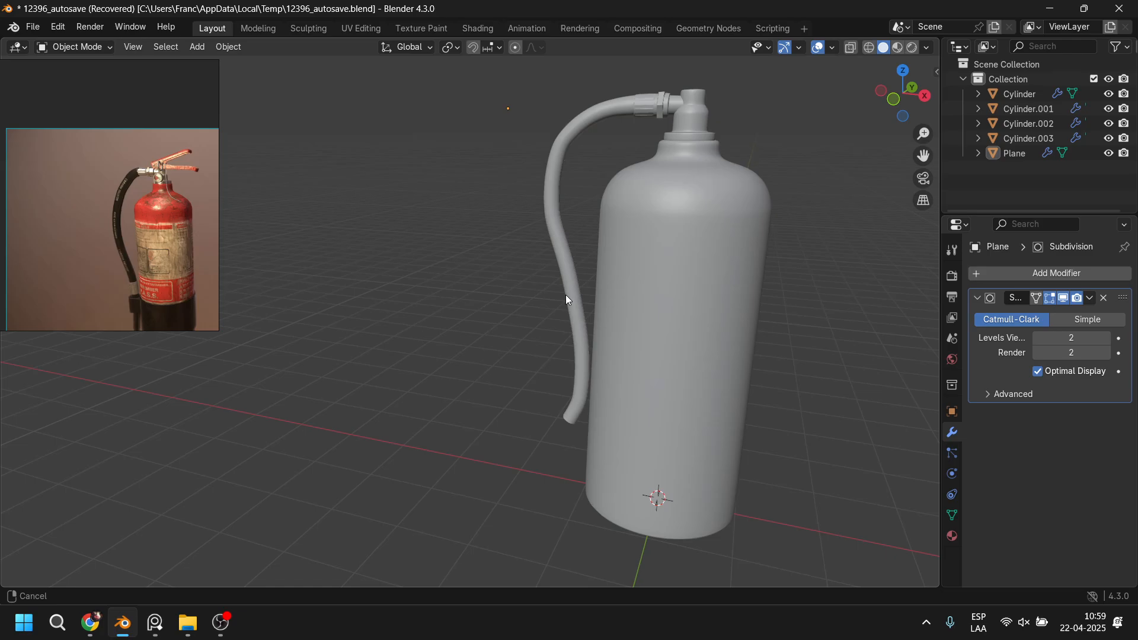
right_click(543, 135)
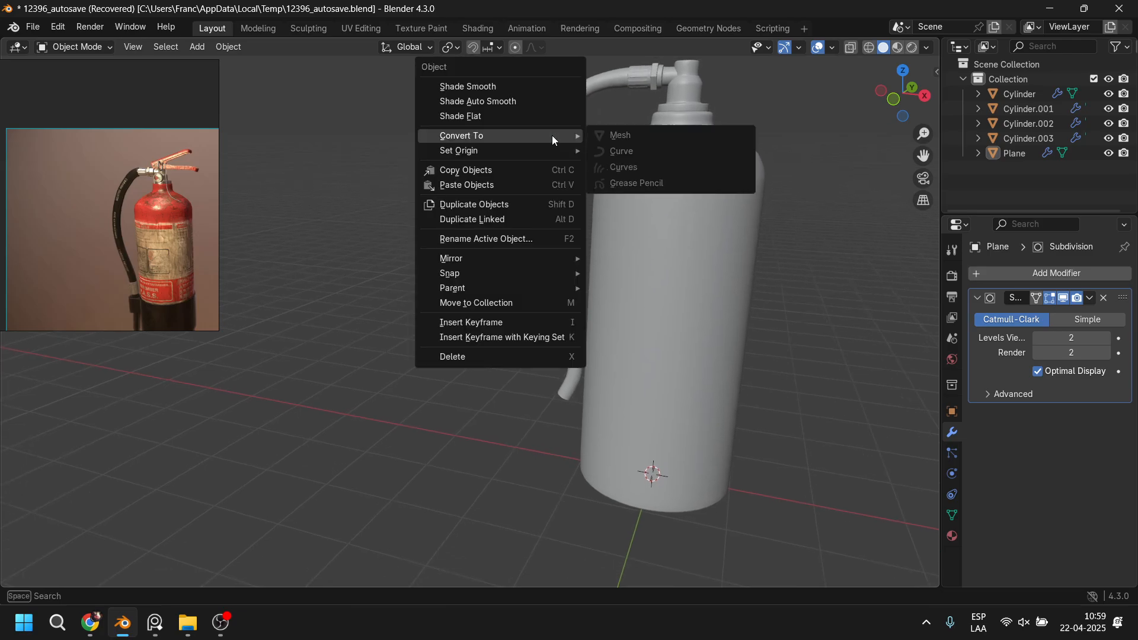
key(Escape)
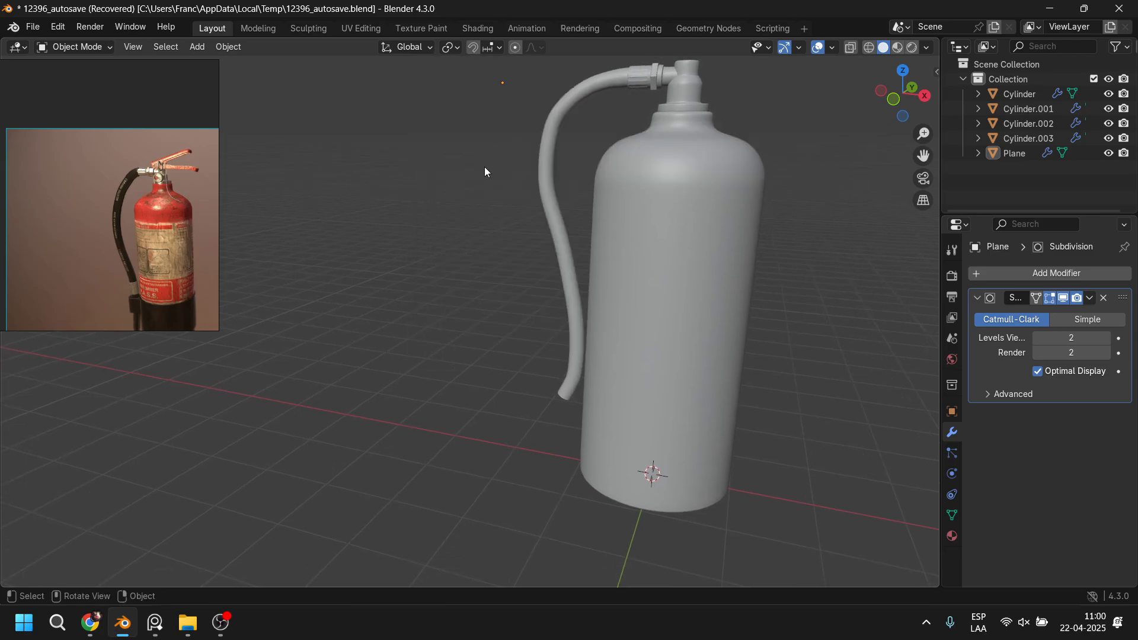
click(168, 293)
scroll(168, 294, up, 6)
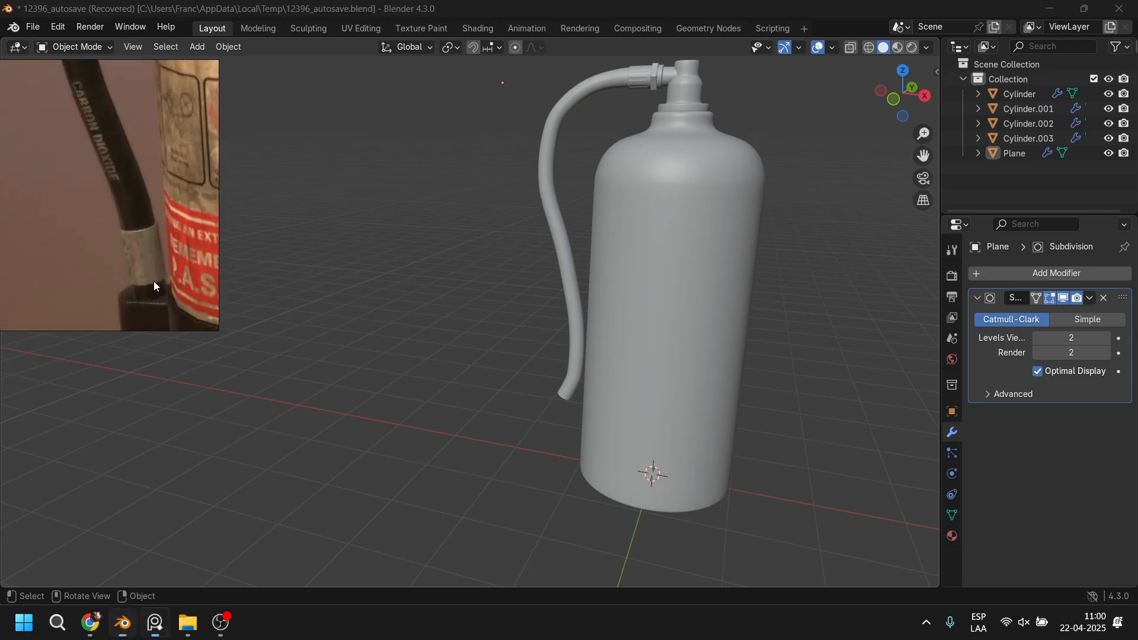
Step: Extrude the face ring at the hose's lower end outward along its normals by about 0.033 m to form a collar
mouse_move(139, 261)
middle_down()
mouse_move(145, 237)
mouse_move(125, 174)
middle_up()
mouse_move(144, 235)
middle_down()
mouse_move(170, 141)
mouse_move(119, 218)
middle_up()
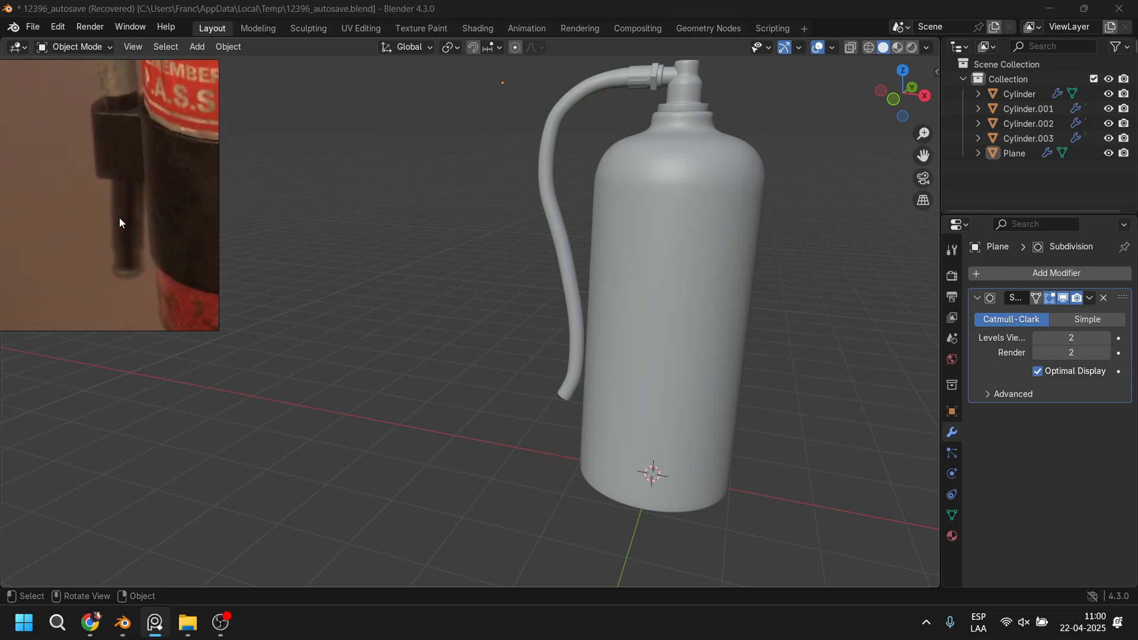
middle_drag(512, 286, 533, 341)
click(543, 340)
key(Tab)
scroll(548, 341, up, 6)
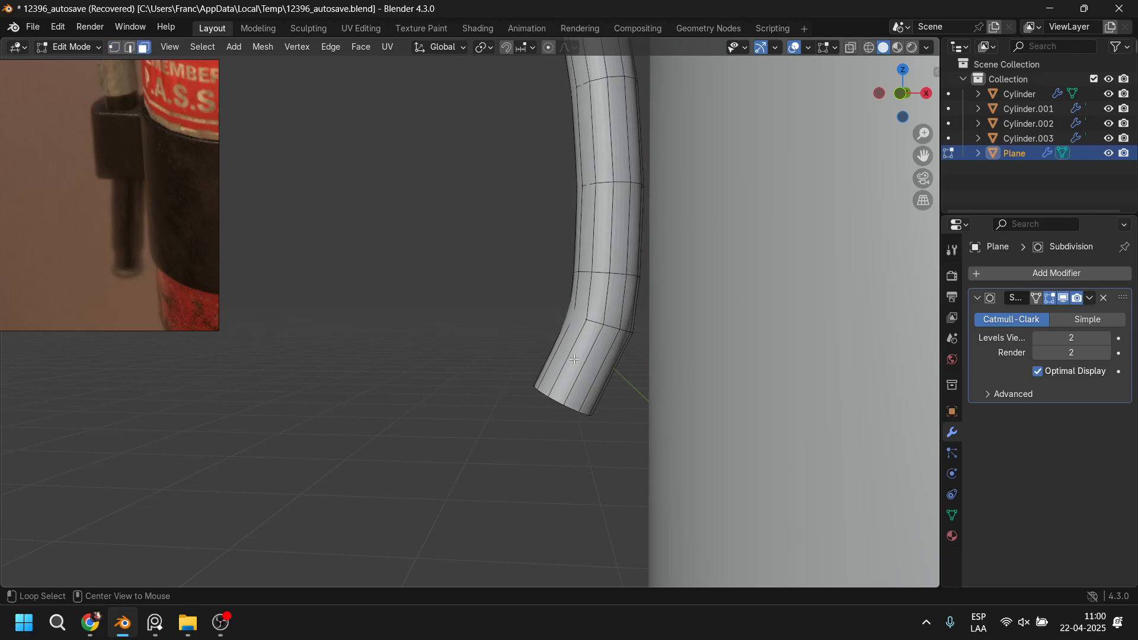
alt+click(574, 359)
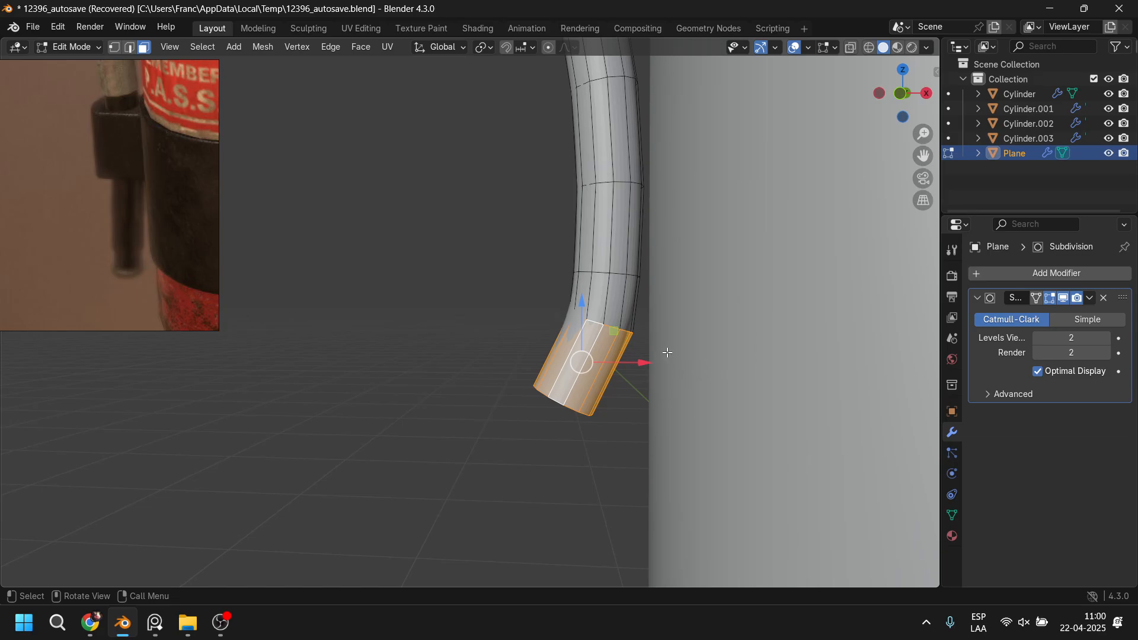
scroll(635, 387, up, 3)
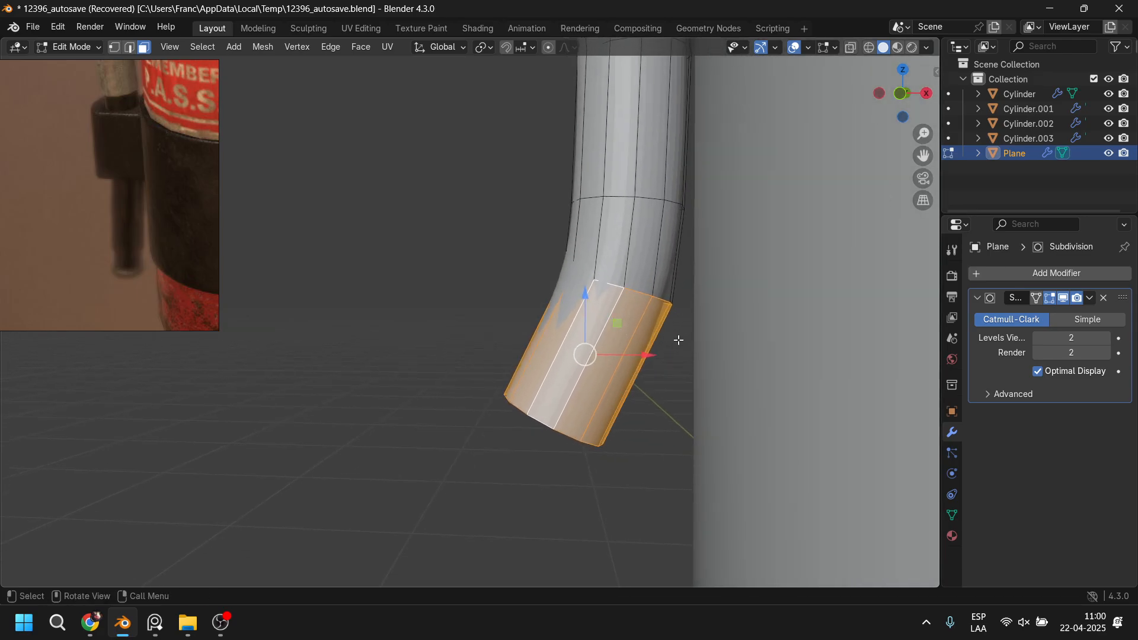
key(alt+e)
click(680, 340)
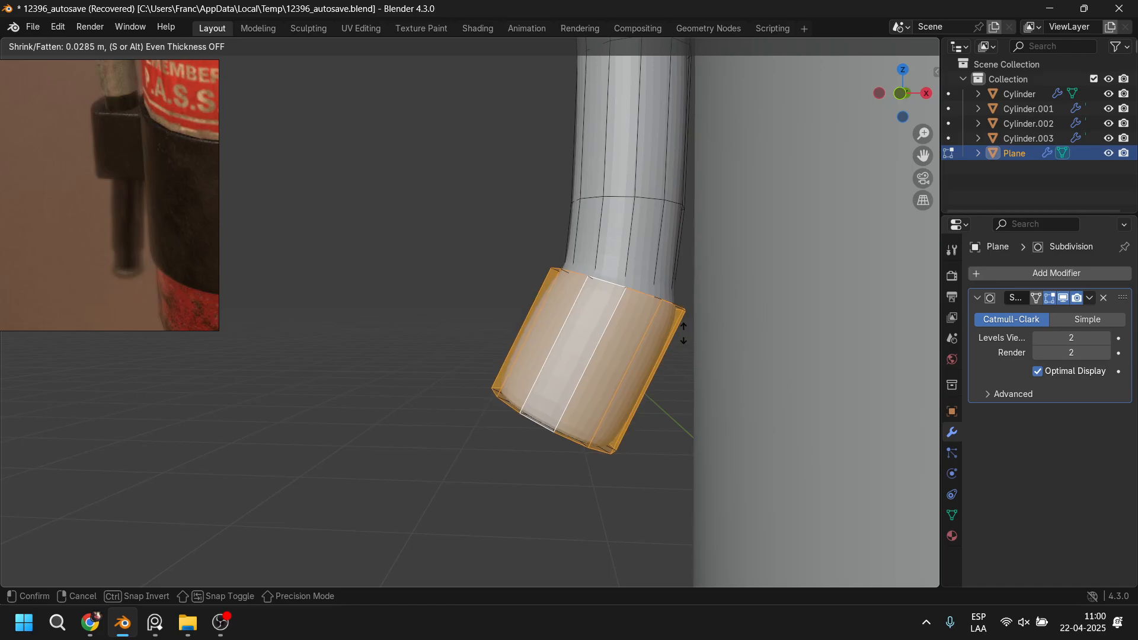
click(685, 332)
Step: Add a loop cut near each rim of the collar, with slide factors of about 0.941 and -0.865
key(ctrl+r)
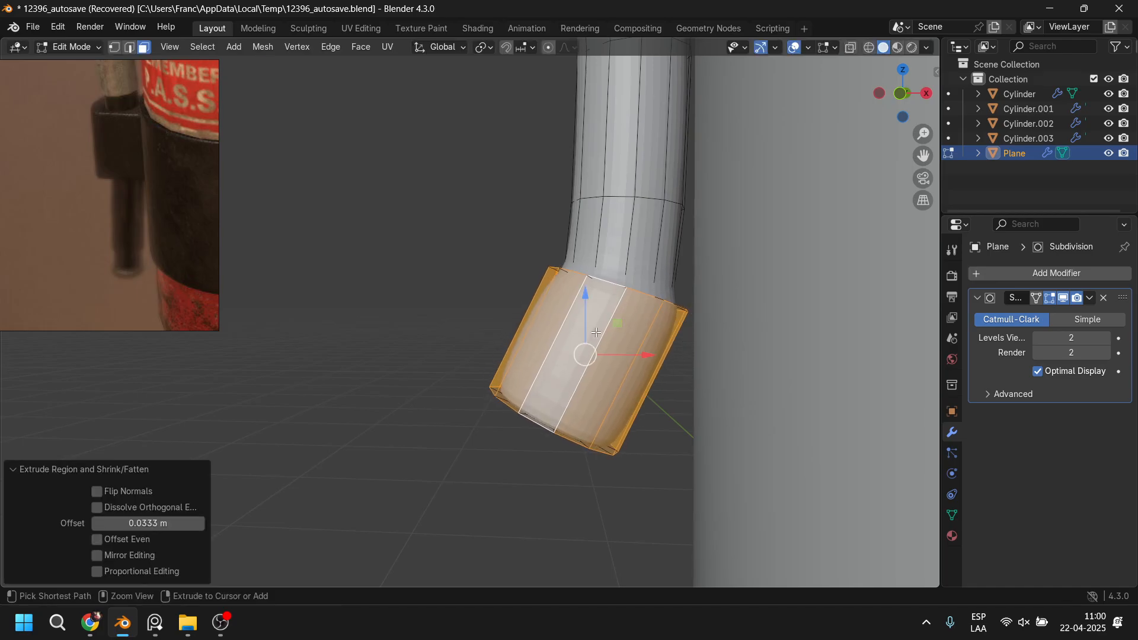
click(596, 320)
click(618, 262)
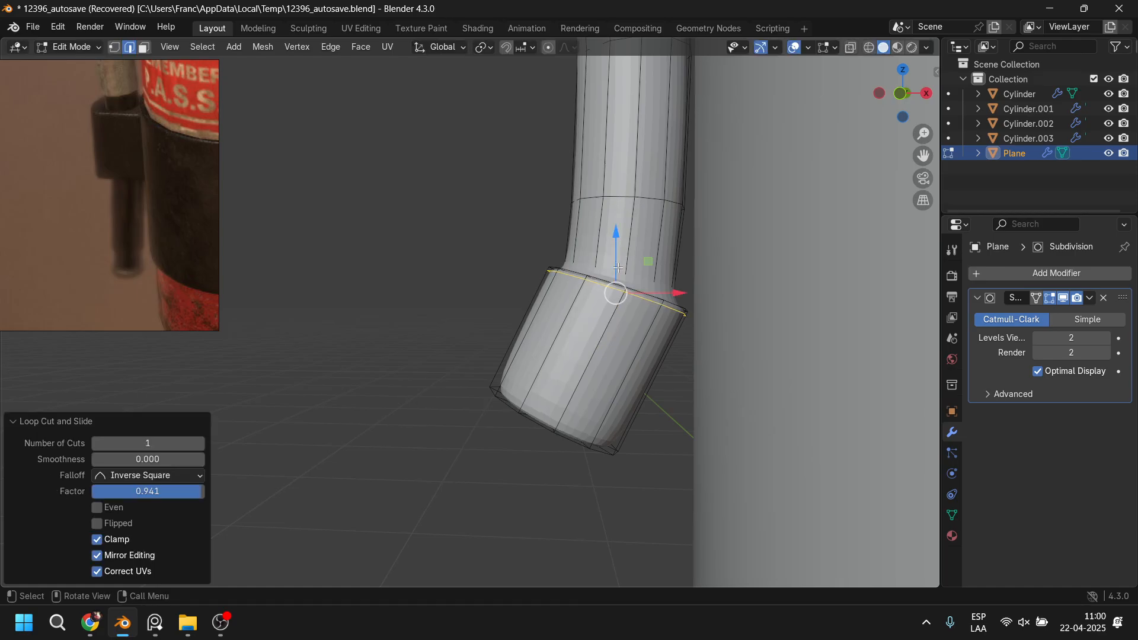
key(ctrl+r)
click(574, 350)
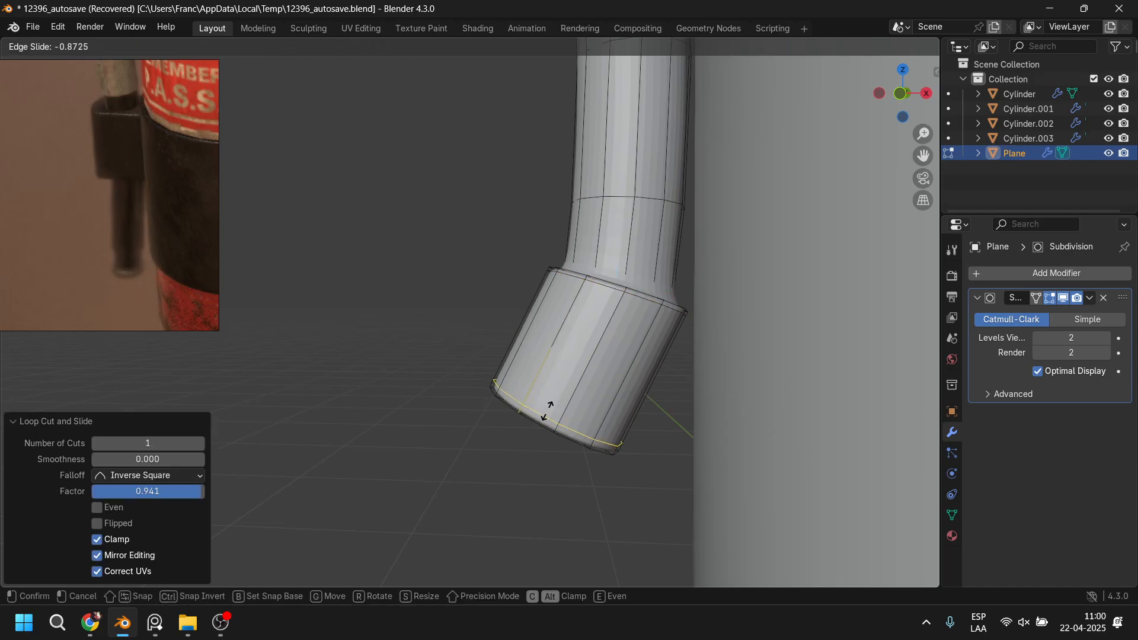
click(547, 410)
Step: Add a loop cut around the hose close above the collar, and finish editing the hose
middle_drag(547, 410, 557, 474)
key(ctrl+r)
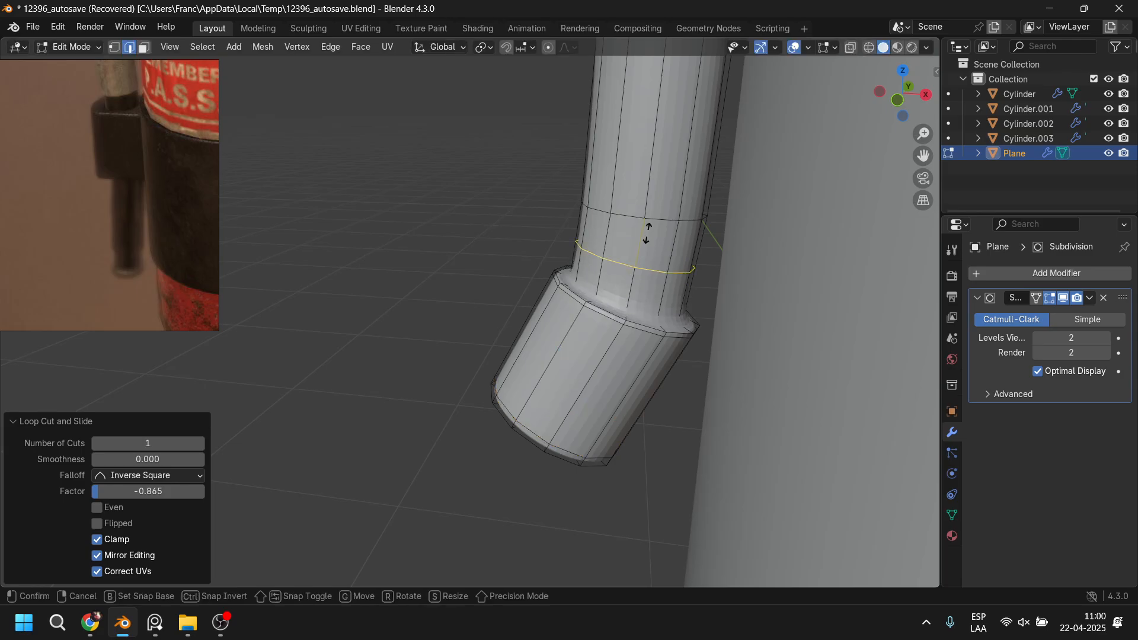
click(648, 233)
click(650, 274)
key(Tab)
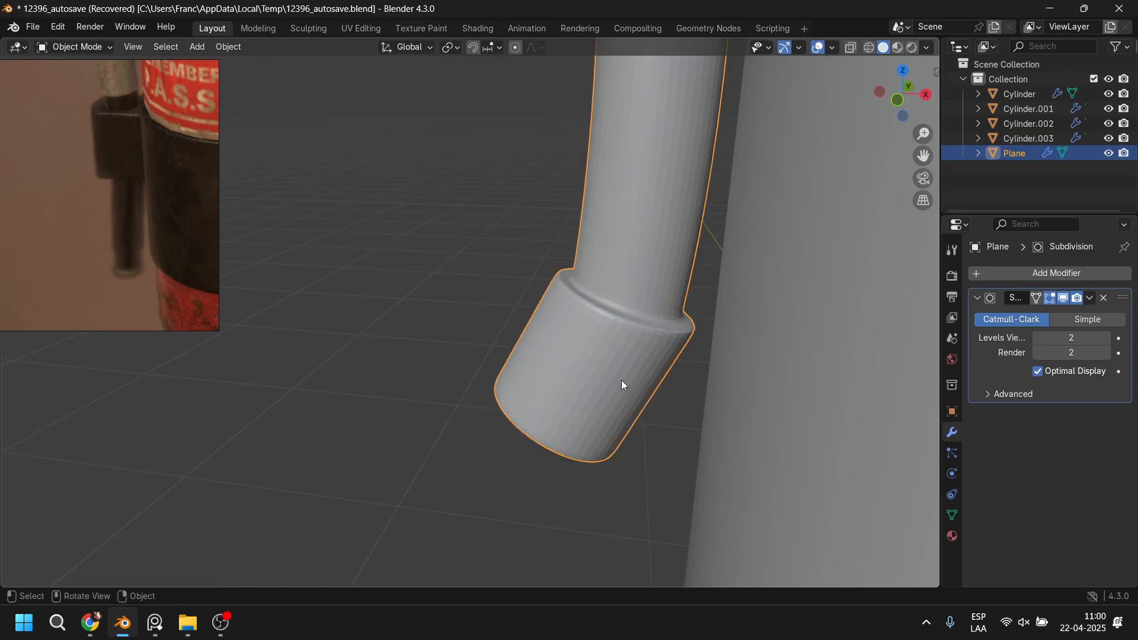
Step: Check the reference photos for the nozzle's shape and add a cone mesh as its base
middle_drag(621, 379, 517, 354)
scroll(123, 218, down, 10)
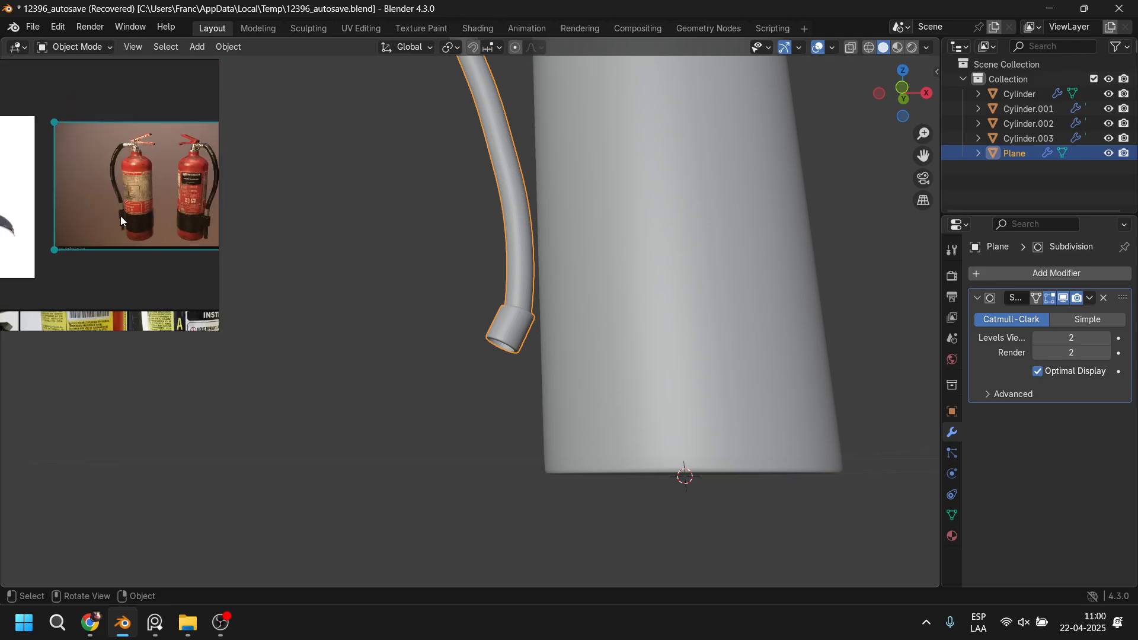
middle_drag(96, 174, 180, 130)
middle_drag(50, 220, 167, 127)
middle_drag(75, 249, 120, 161)
scroll(68, 236, up, 5)
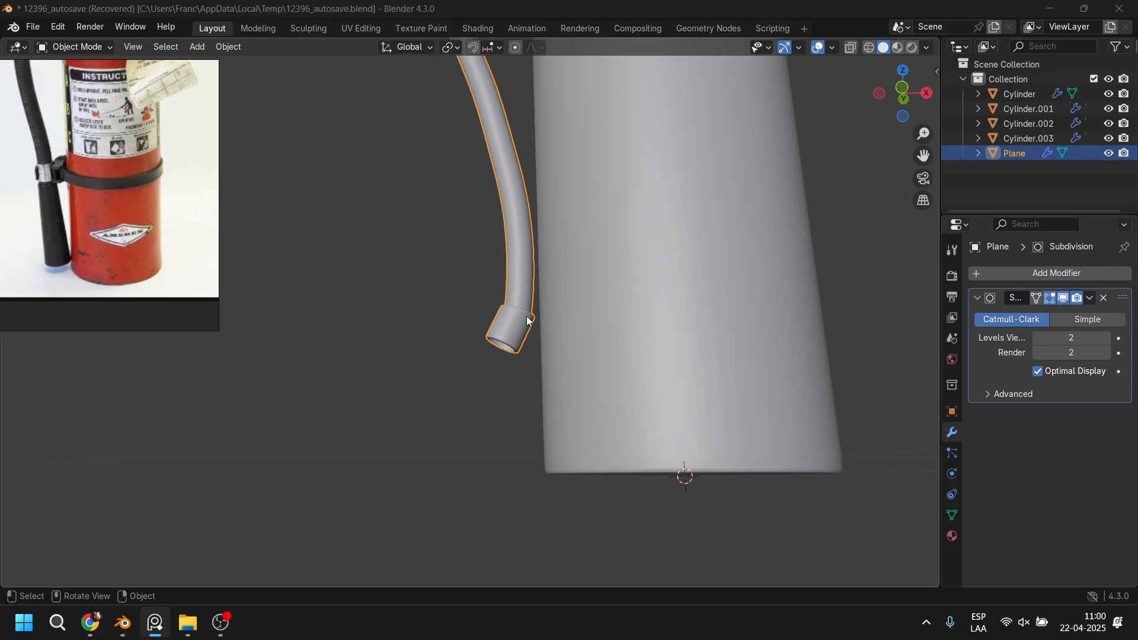
middle_drag(404, 352, 461, 372)
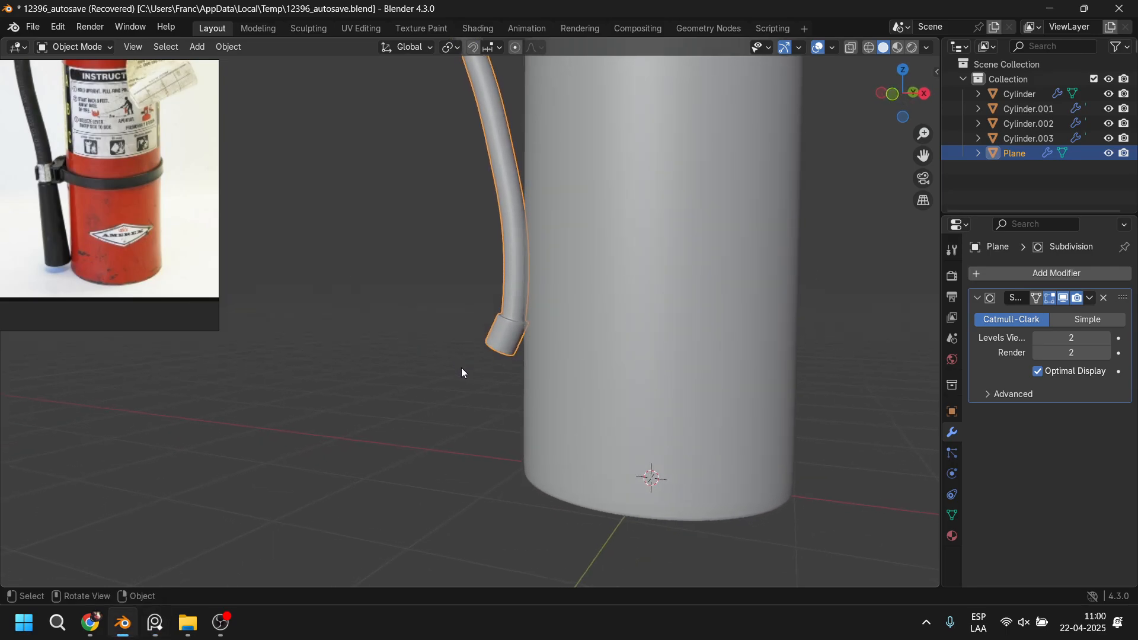
key(shift+a)
mouse_move(409, 317)
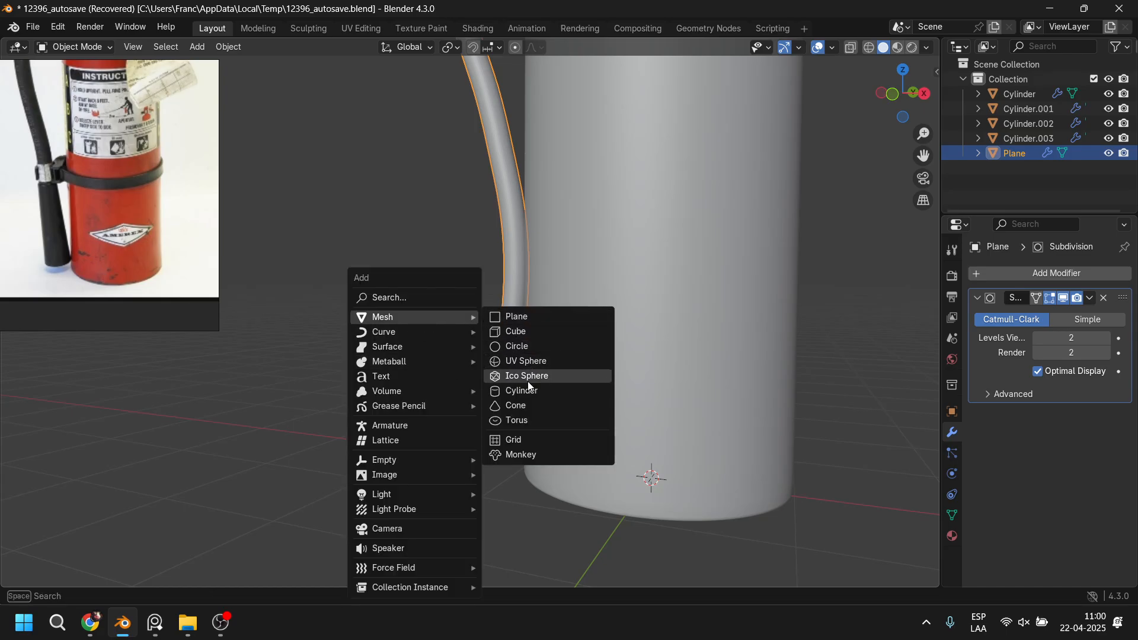
click(524, 408)
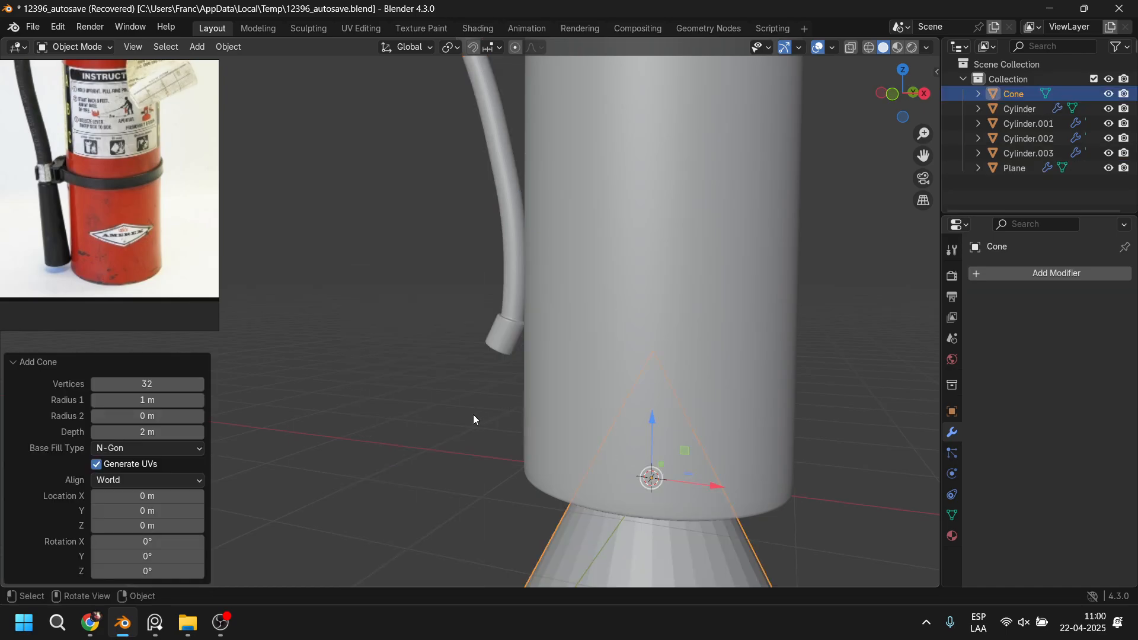
Step: Move the cone about 1.52 m up and -2.32 m along X, clear of the hose, and scale it by 0.225
key(KP_1)
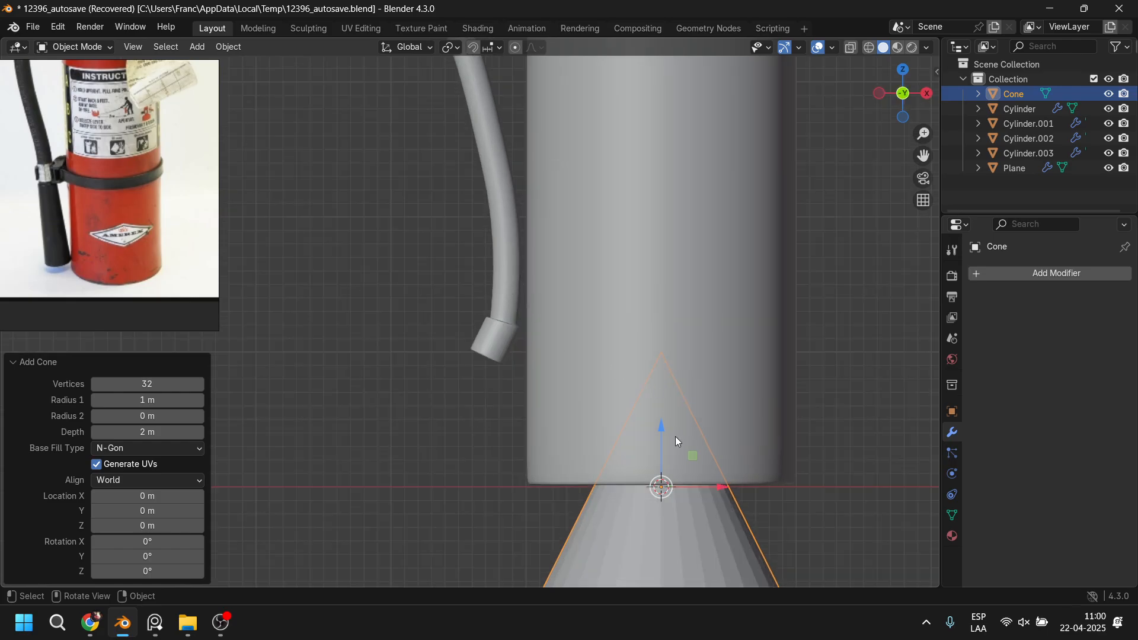
key(g)
key(z)
click(731, 293)
key(g)
key(x)
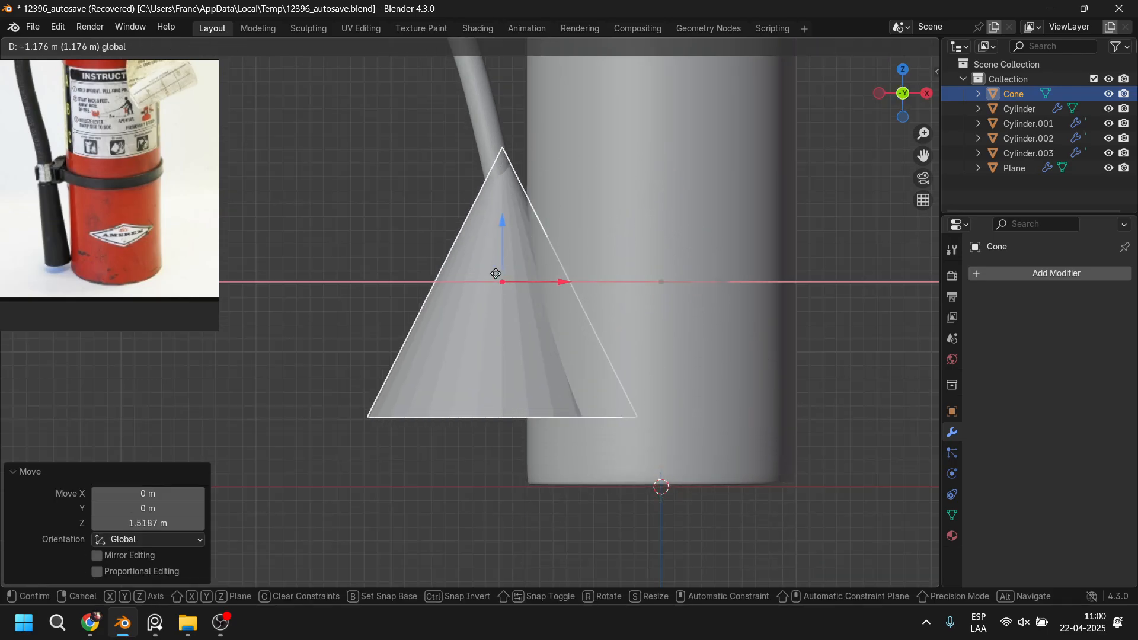
click(341, 276)
key(s)
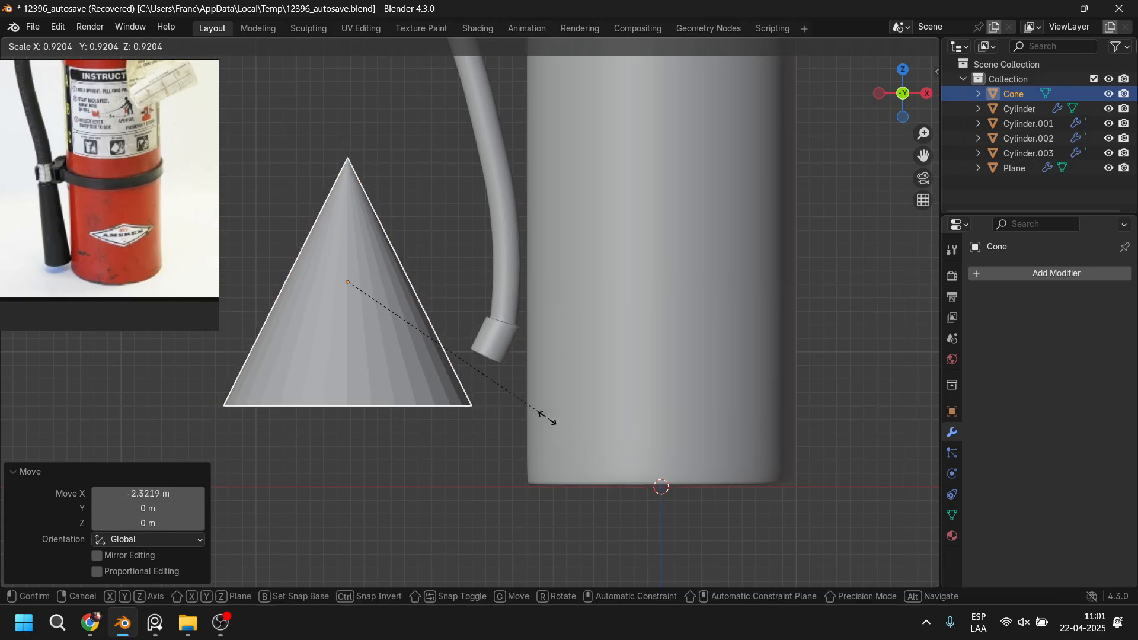
click(375, 259)
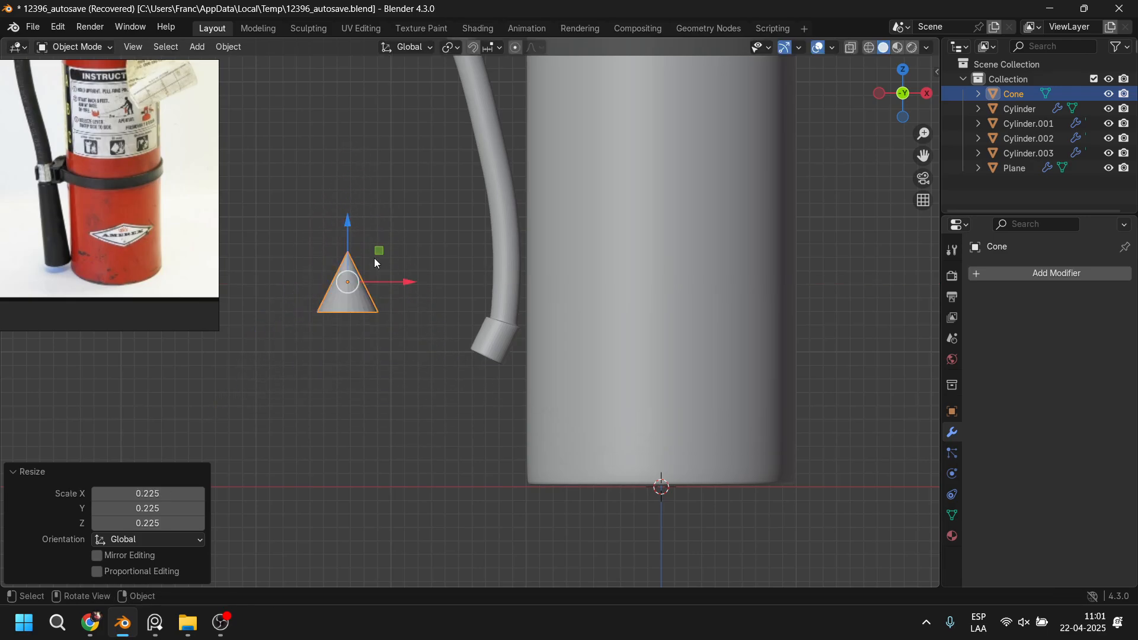
Step: Stretch the cone by raising its apex vertex about 0.847 m along Z
key(Tab)
drag(315, 209, 380, 251)
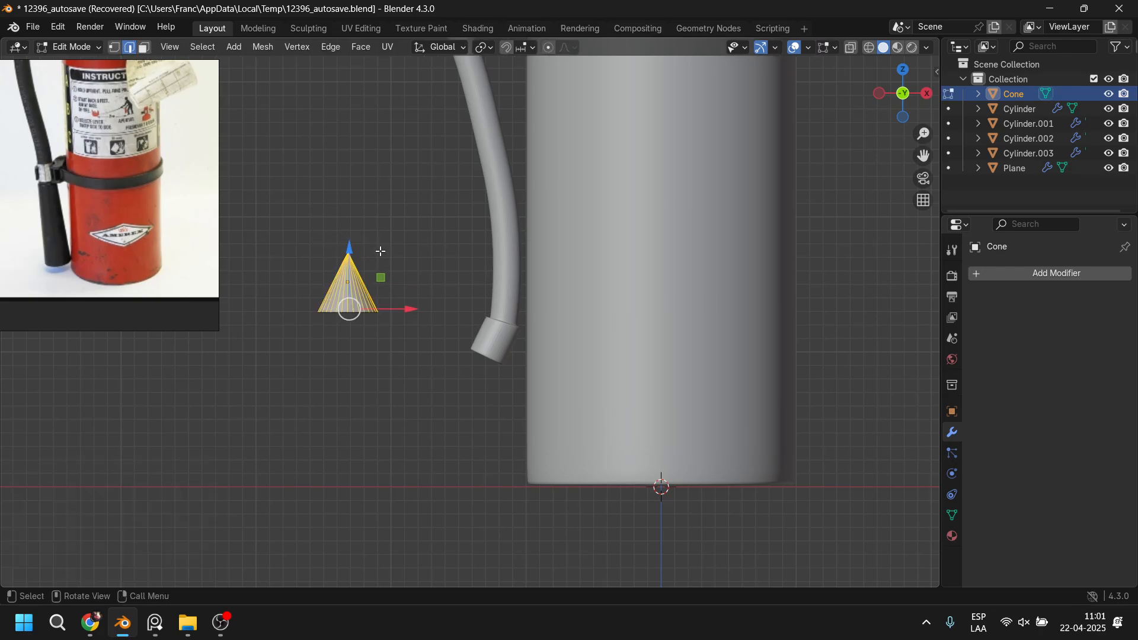
click(115, 47)
drag(312, 193, 406, 255)
drag(352, 208, 349, 87)
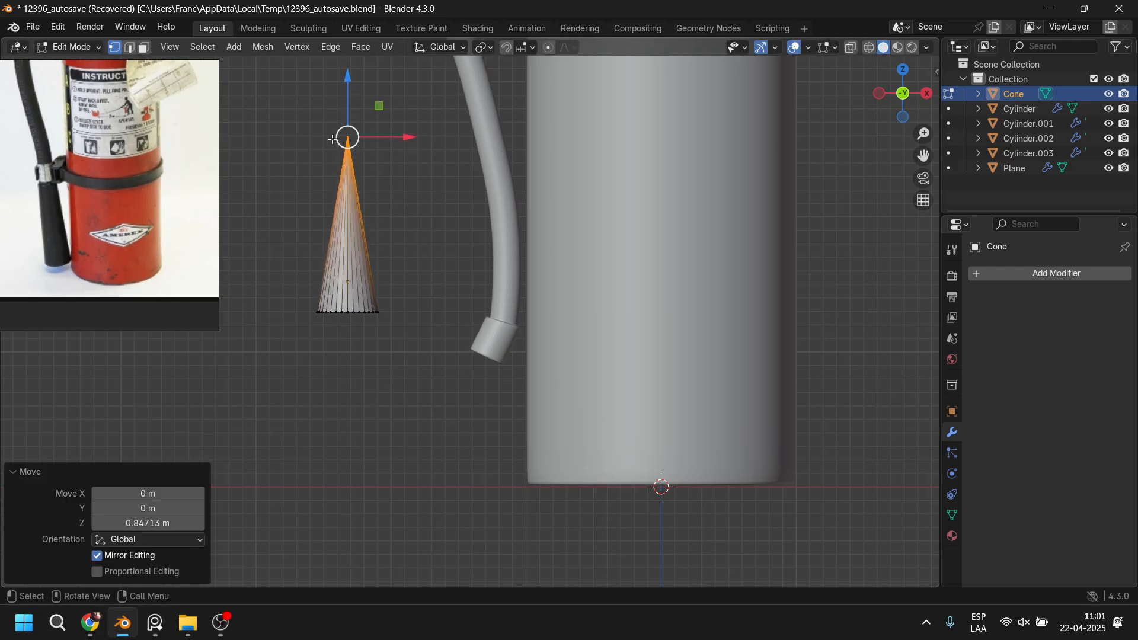
Step: Cut the cone's tip flat with a one-segment vertex bevel about 1.87 m wide
key(ctrl+b)
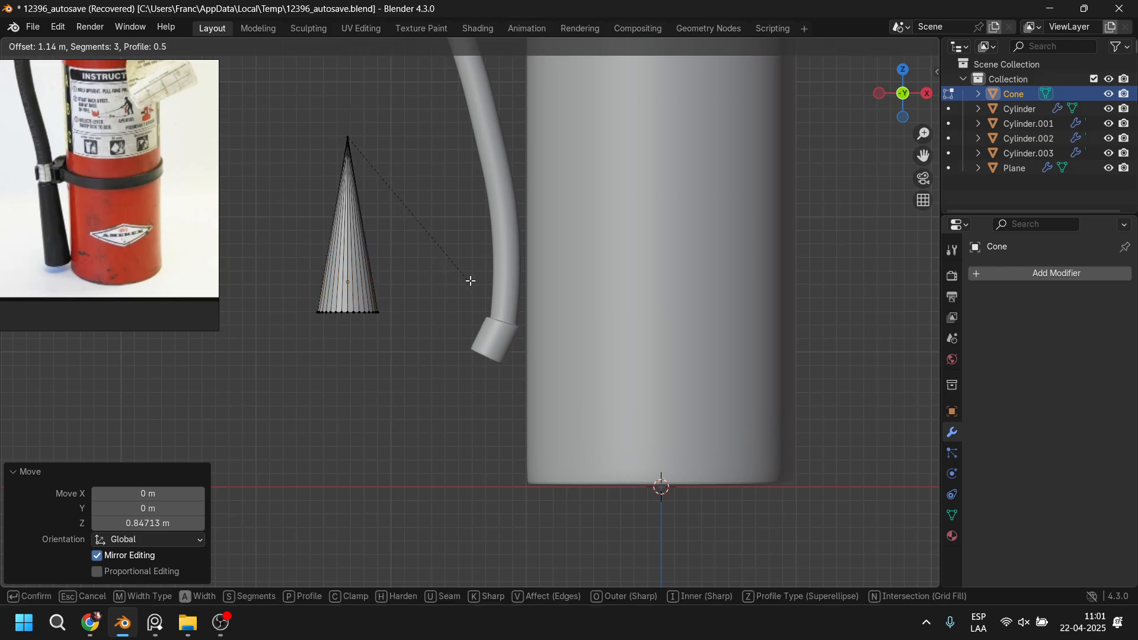
key(Escape)
key(ctrl+b)
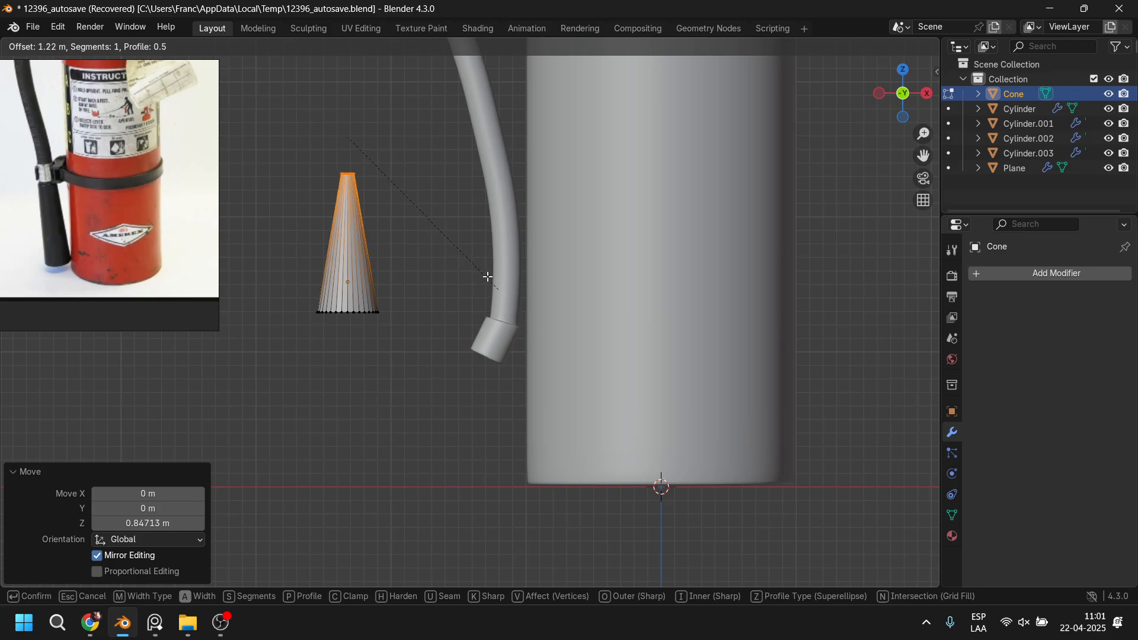
click(527, 289)
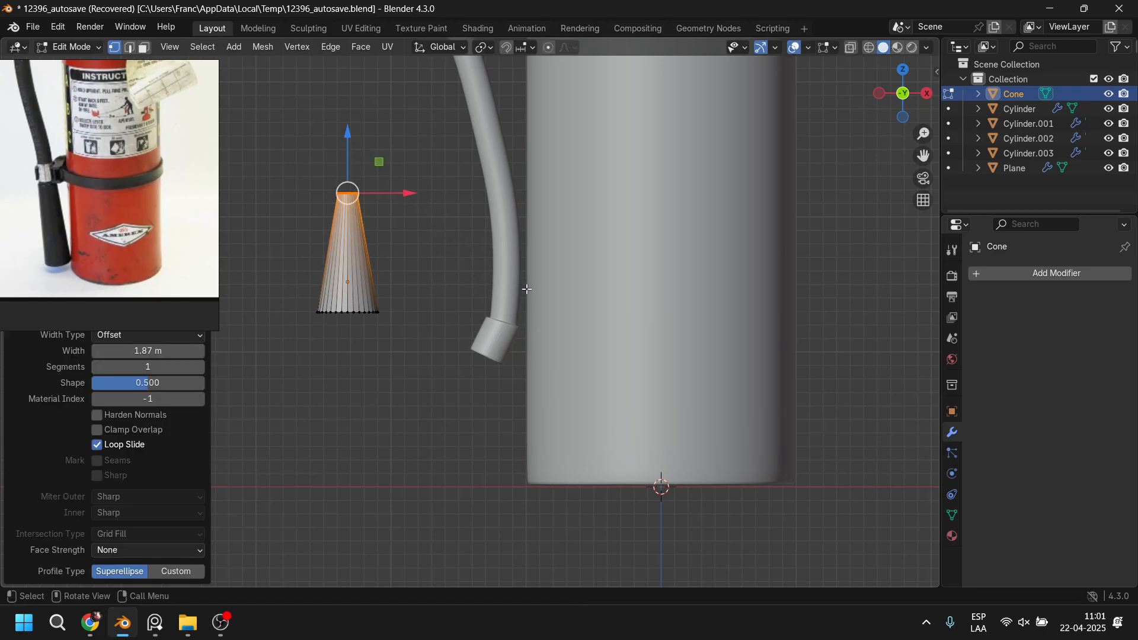
Step: Round the rim of the cone's flat top with a three-segment edge bevel of about 0.11 m
middle_drag(420, 237, 535, 283)
key(ctrl+b)
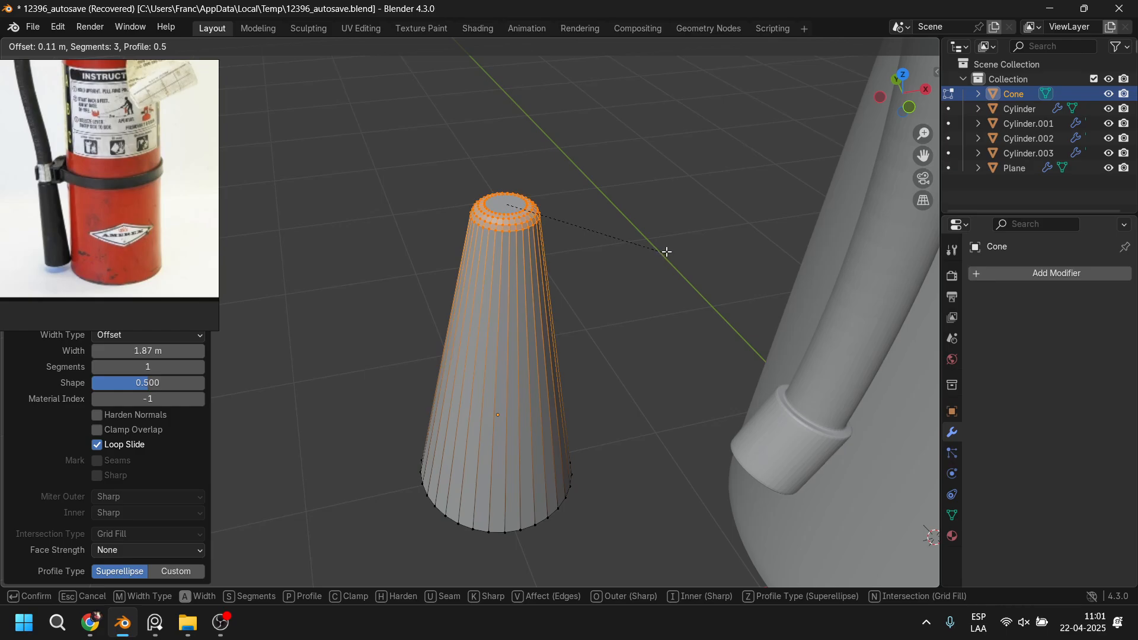
click(665, 249)
Step: Inset the cone's base face twice, by about 0.016 m and 0.027 m
middle_drag(592, 409, 559, 364)
click(583, 391)
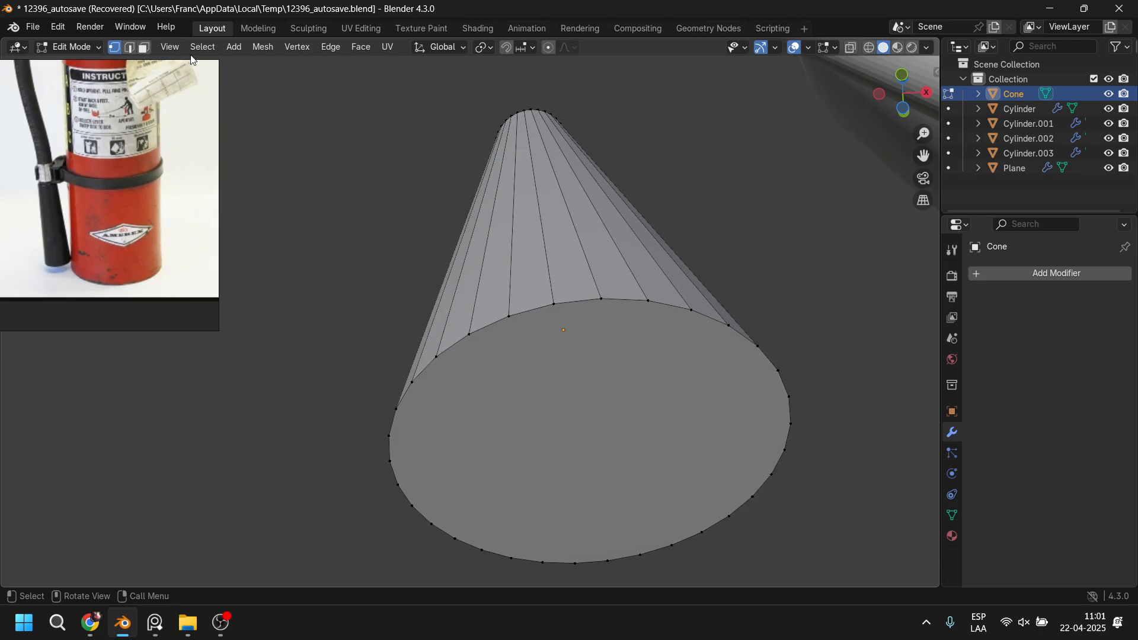
click(485, 363)
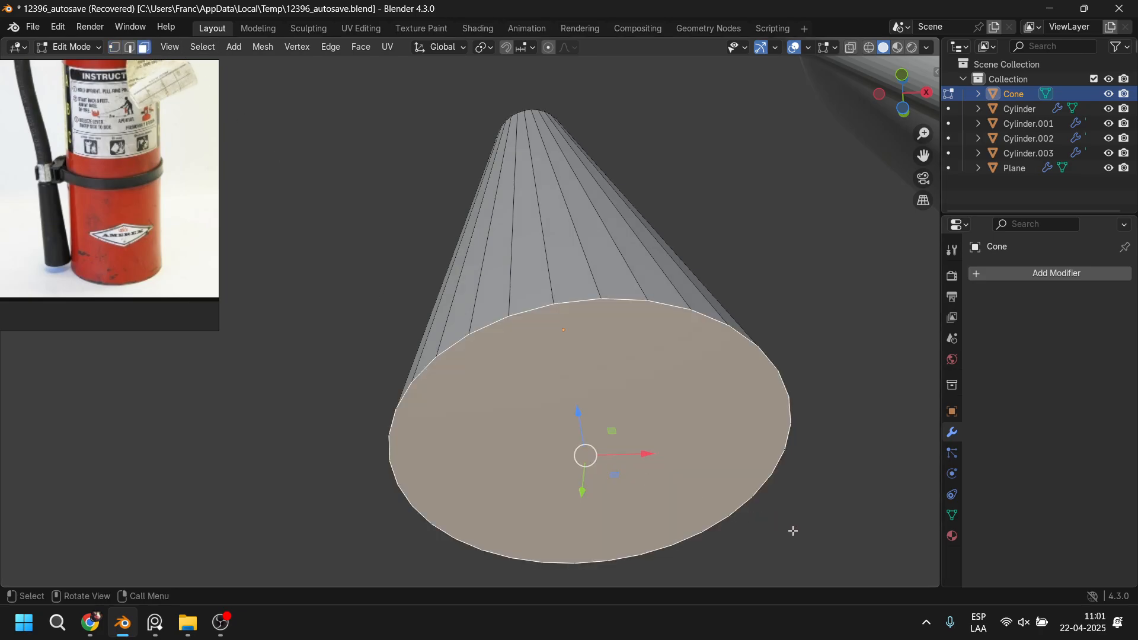
key(i)
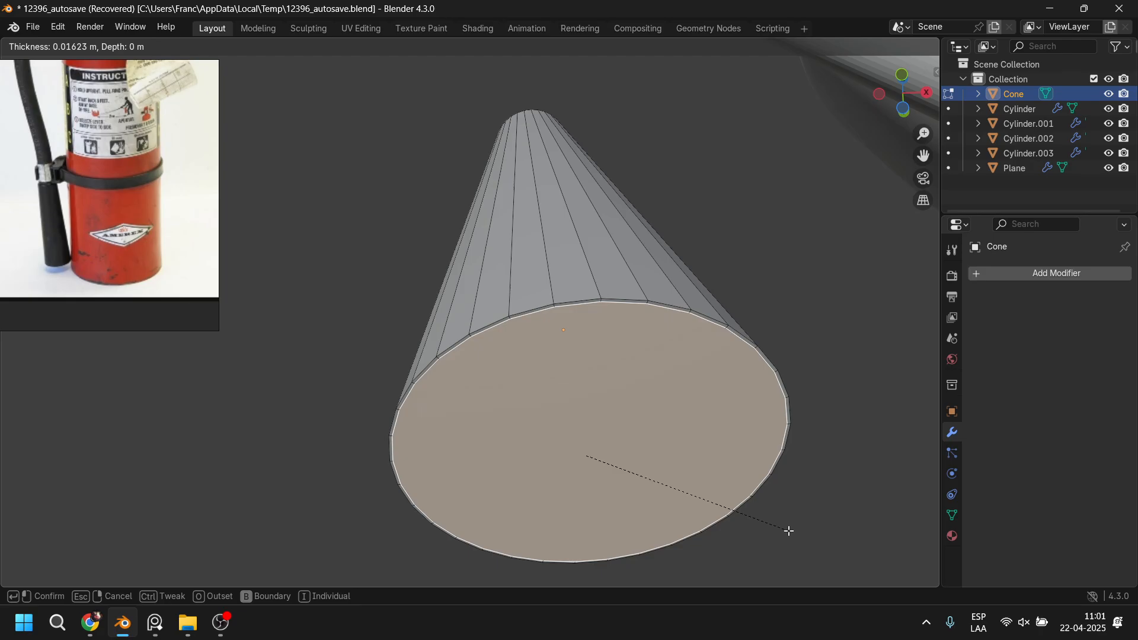
click(798, 535)
key(i)
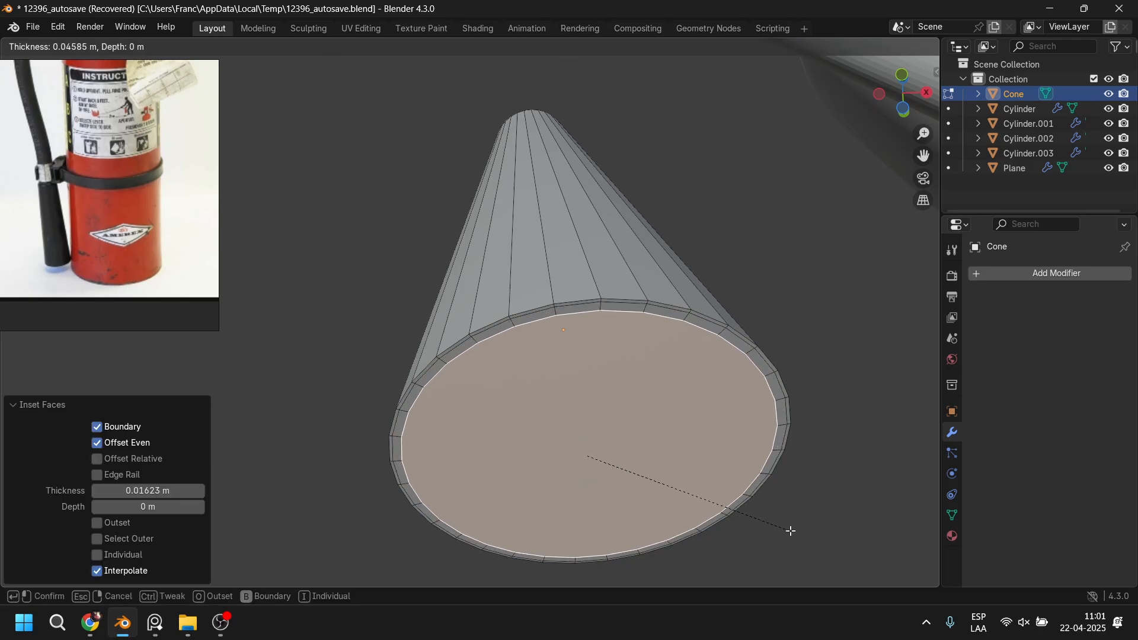
click(793, 532)
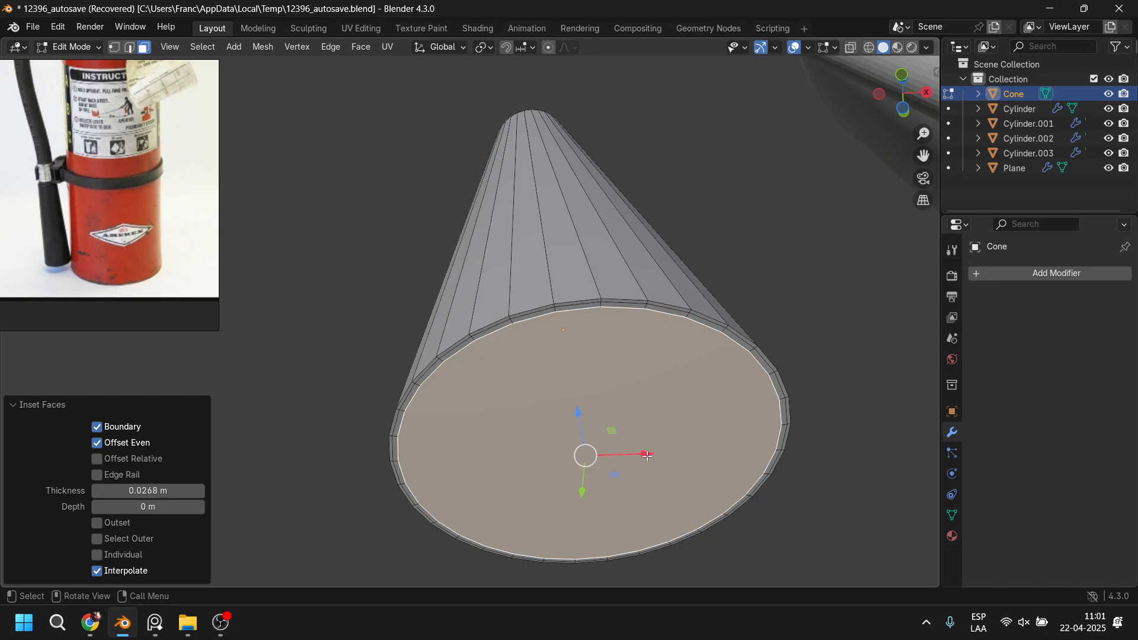
Step: Hollow the cone by extruding the inset base face about 0.535 m inward, raising it 0.143 m along Z and scaling it by 0.406
key(e)
click(629, 219)
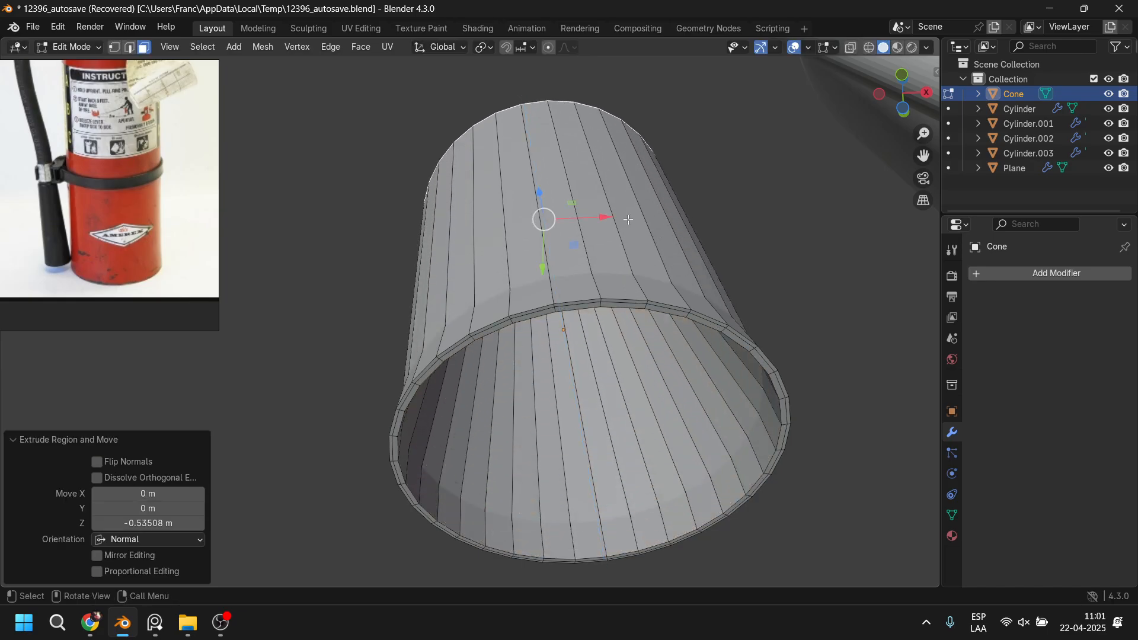
key(KP_1)
scroll(648, 225, down, 5)
key(g)
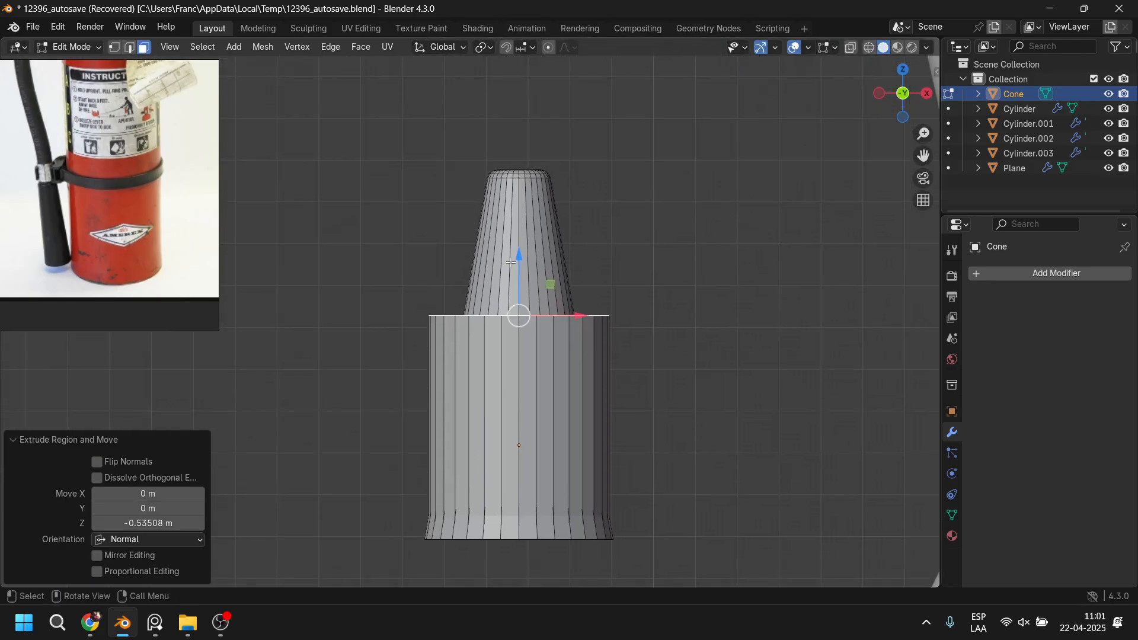
key(z)
click(528, 198)
key(s)
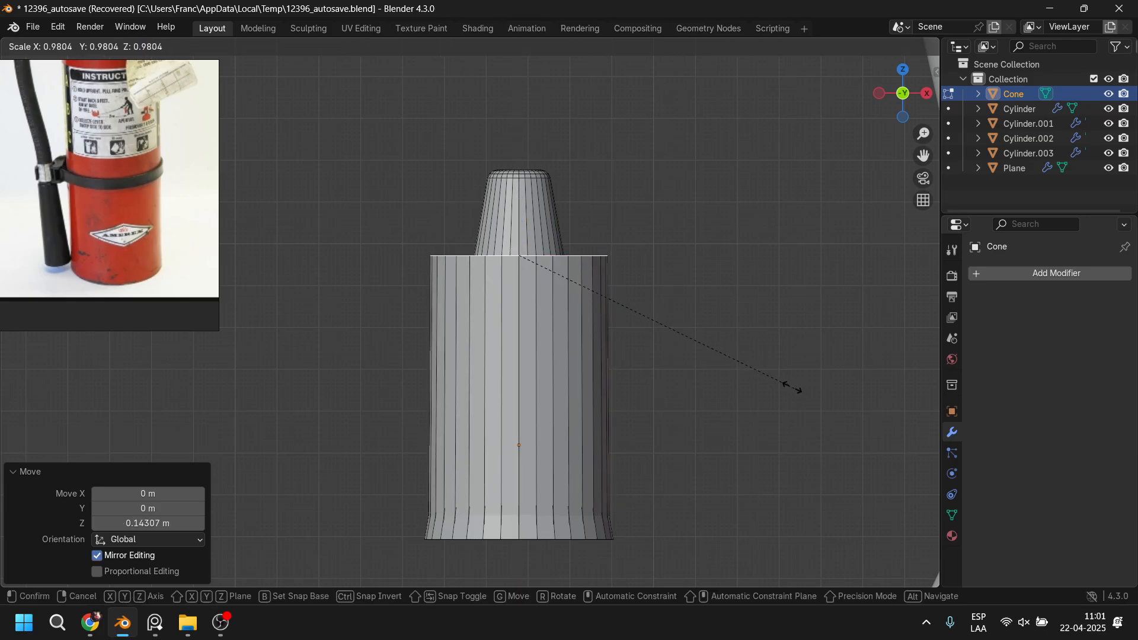
click(635, 308)
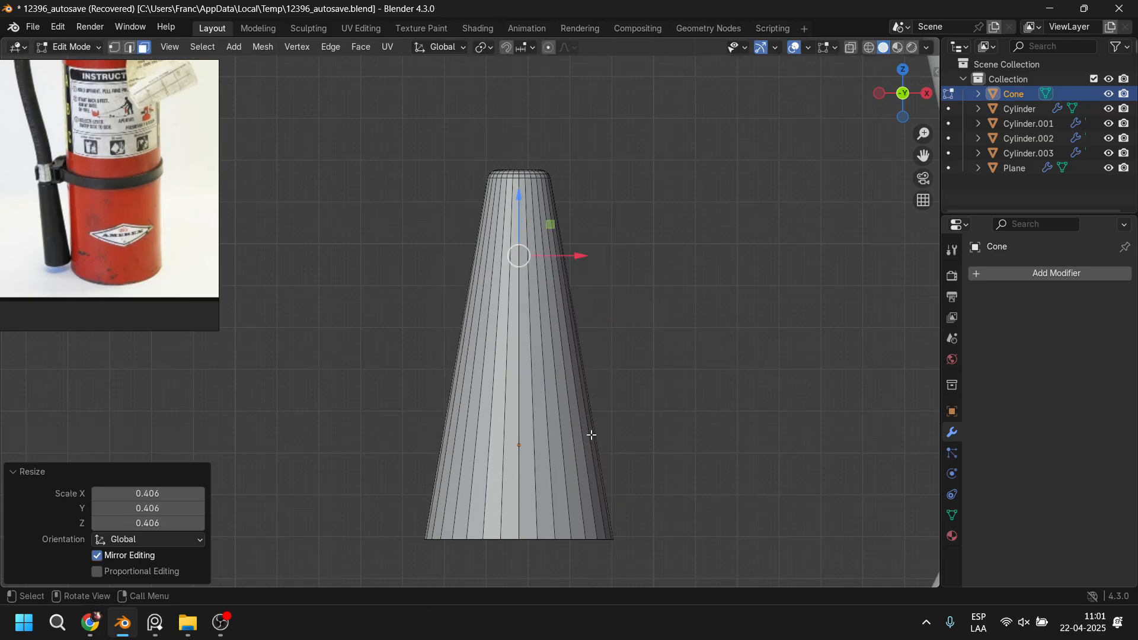
Step: Add an edge loop around the cone's outer wall close to its base, at a slide factor of about 0.966
middle_drag(591, 435, 470, 444)
key(ctrl+r)
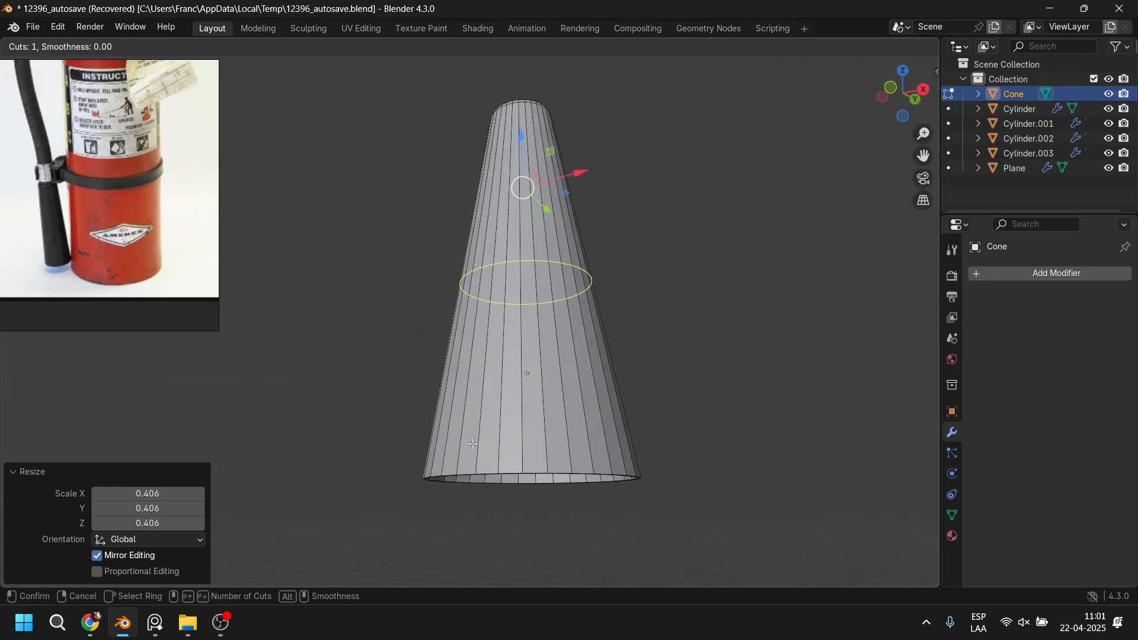
click(467, 459)
click(482, 67)
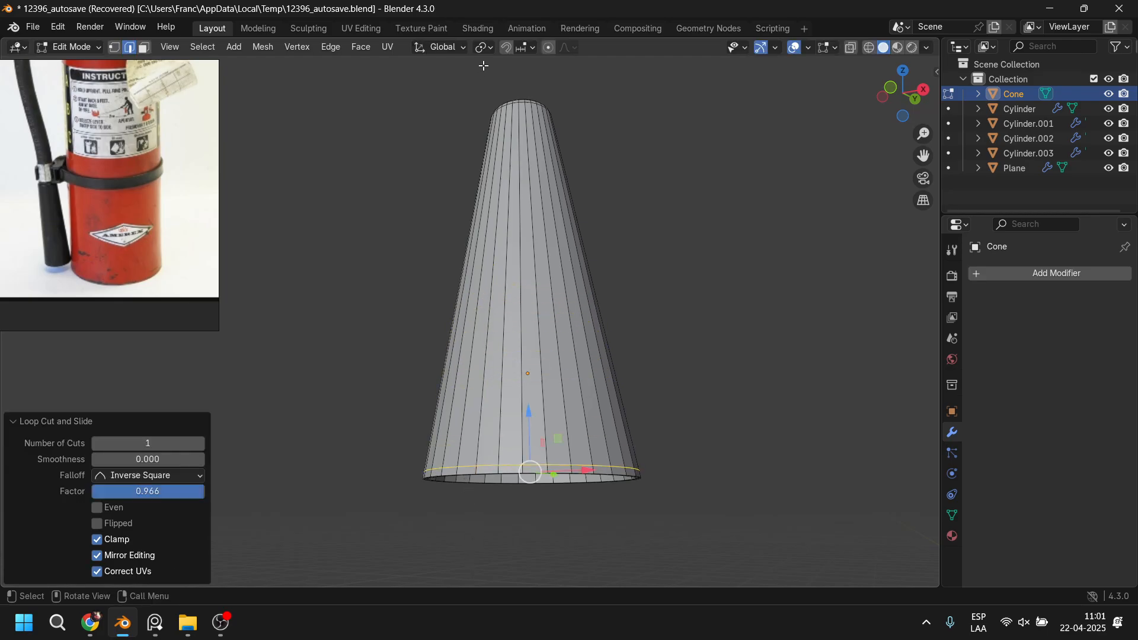
Step: Add a Subdivision Surface modifier to the cone with 3 viewport levels and return to Object Mode
middle_drag(567, 155, 578, 190)
scroll(578, 190, down, 4)
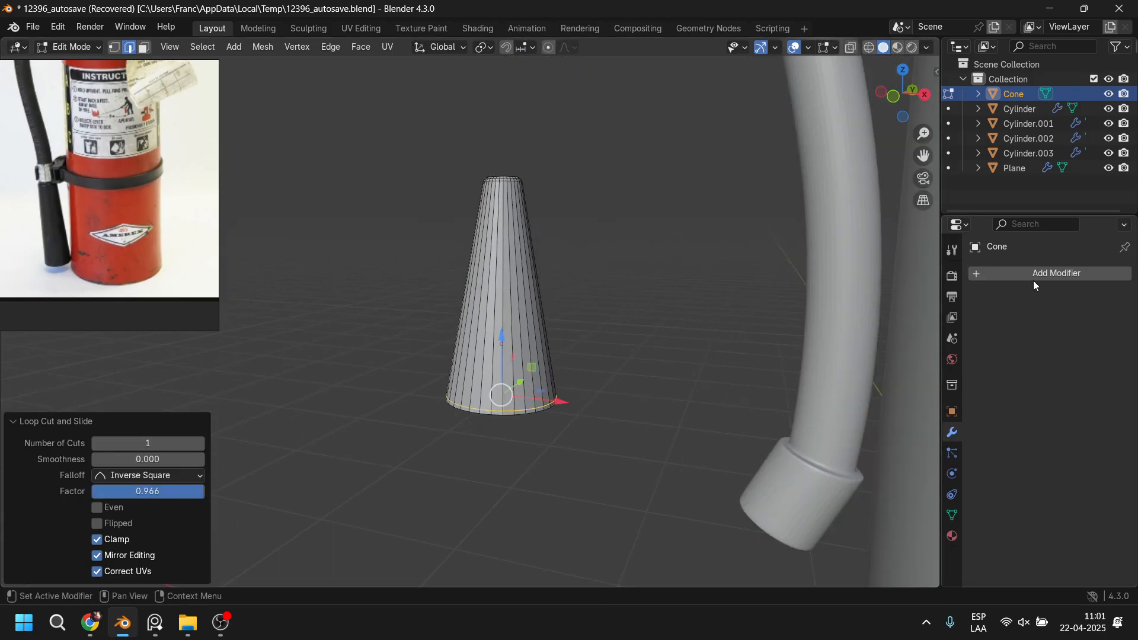
click(1040, 274)
mouse_move(1026, 278)
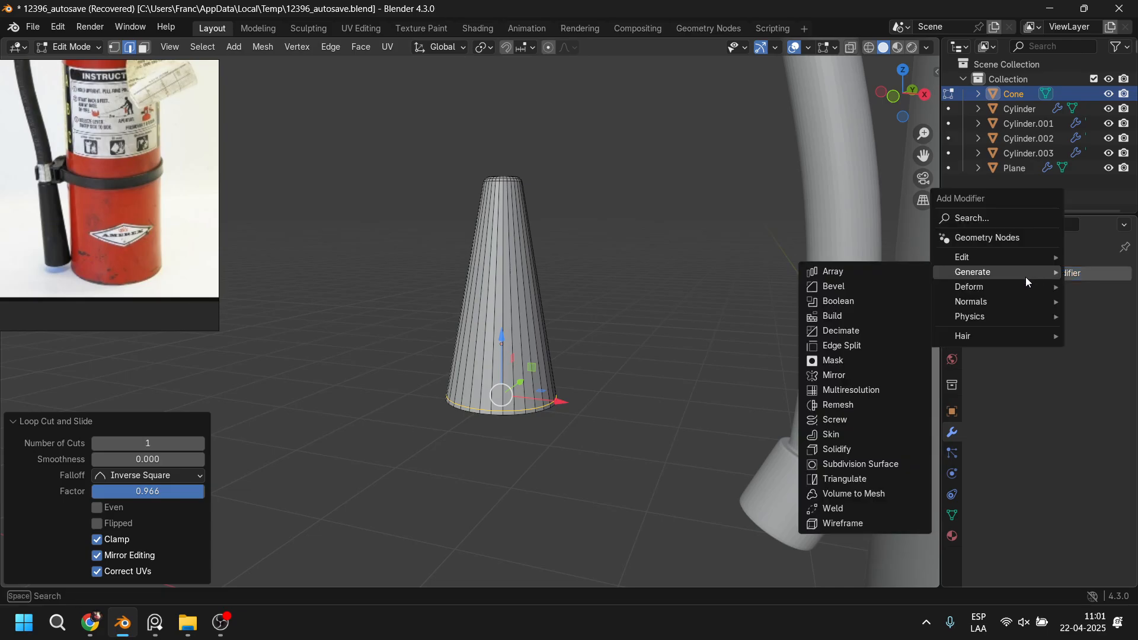
click(902, 464)
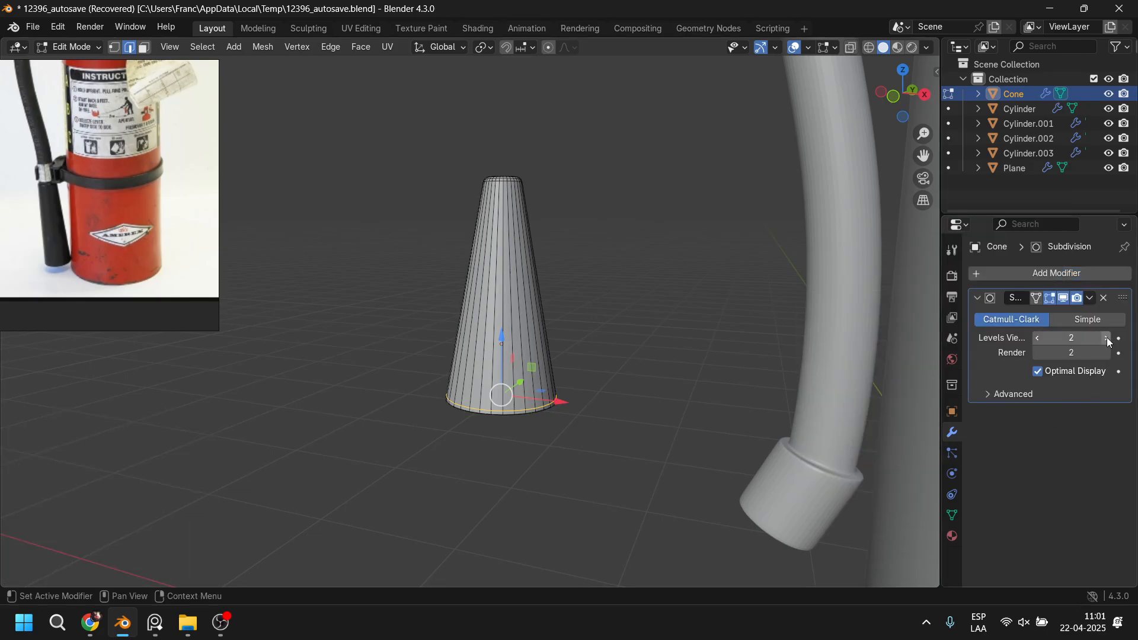
key(Tab)
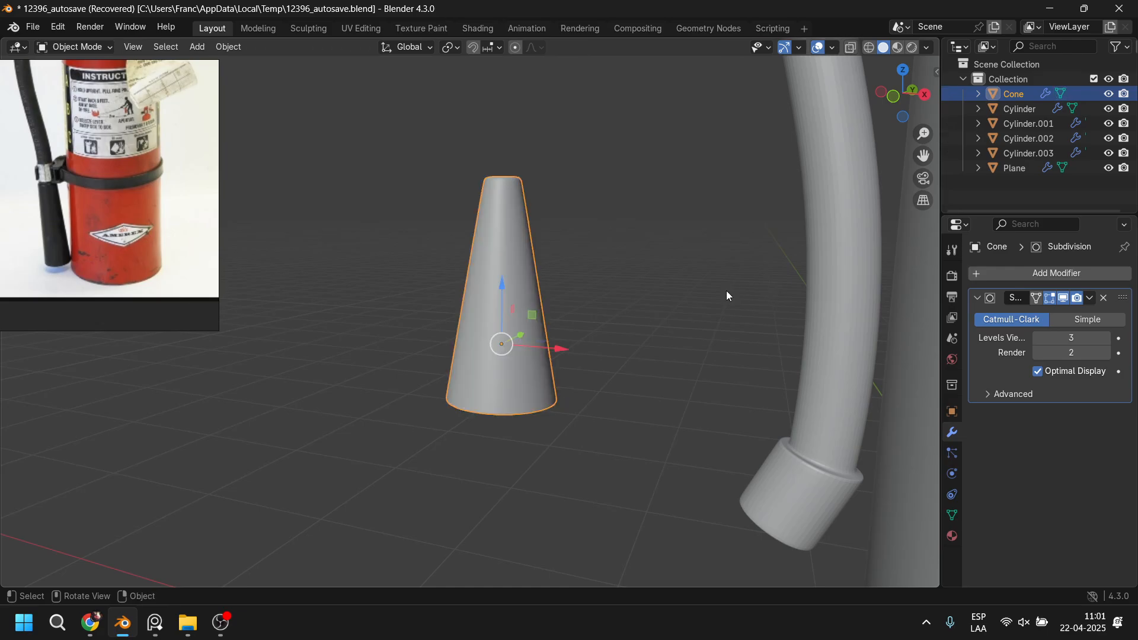
Step: Place the cone beneath the hose's lower collar by moving it about 1.1 m down along Z and 0.996 m along X
scroll(662, 285, down, 3)
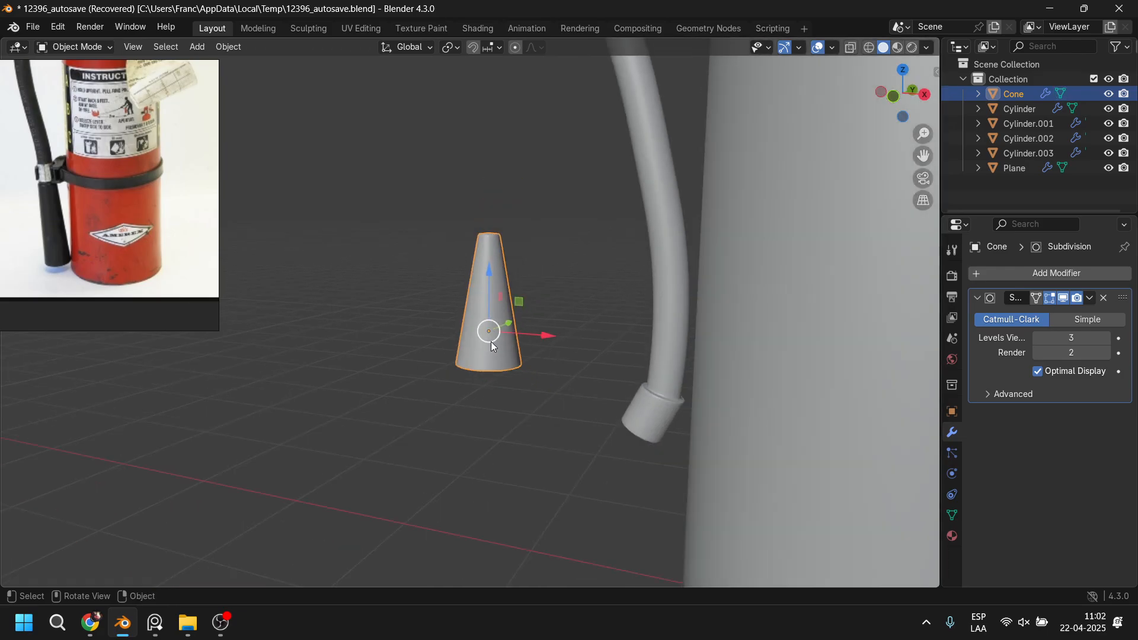
key(KP_1)
key(g)
key(z)
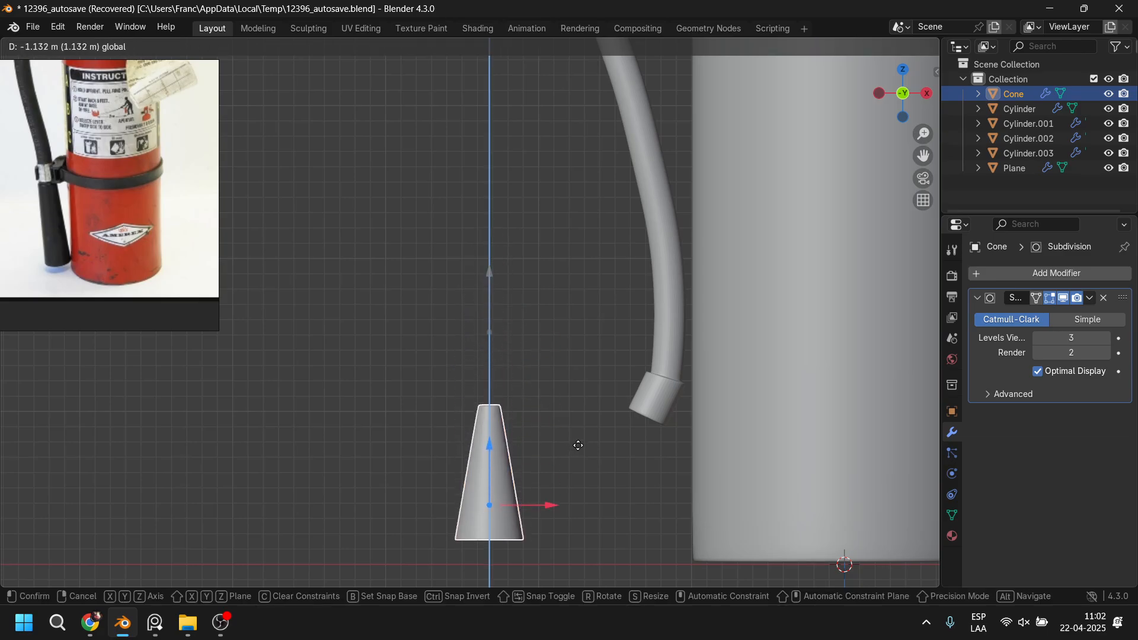
click(580, 444)
key(g)
key(x)
click(704, 520)
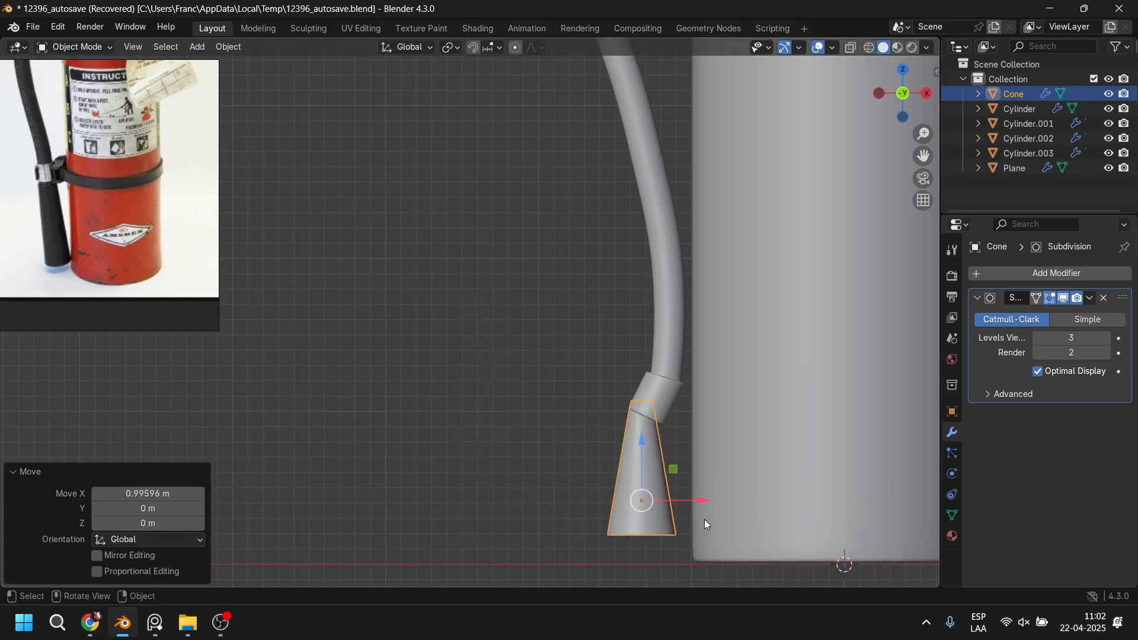
Step: Tilt the cone 29.6° around the global Y axis to follow the angle of the hose collar
key(r)
key(y)
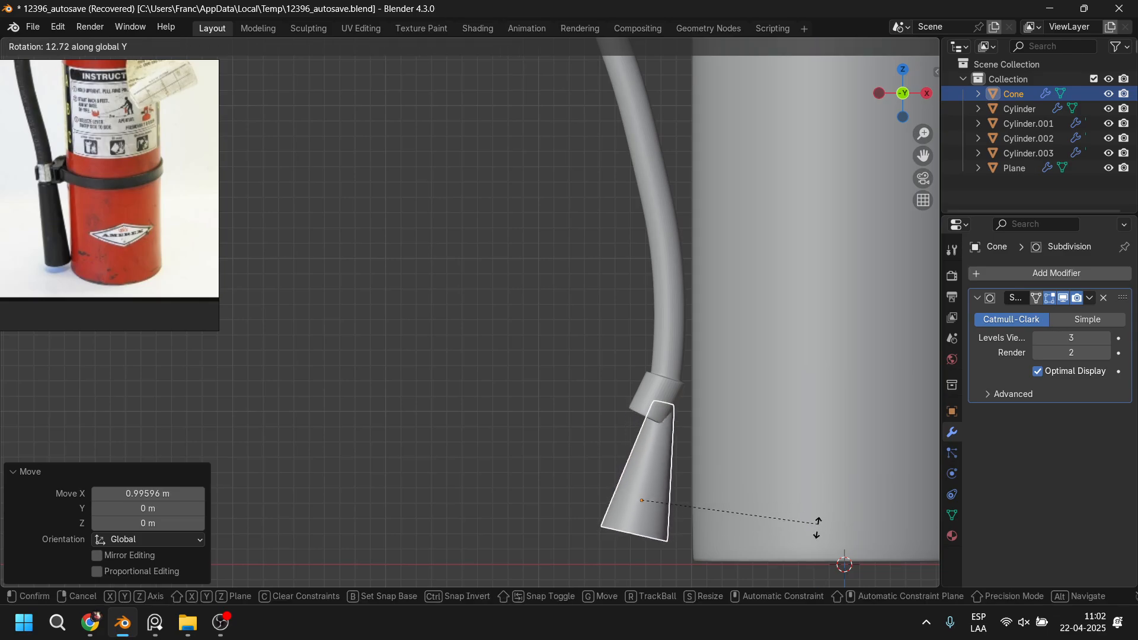
click(799, 573)
Step: Fit the cone's narrow end into the collar by moving it about -0.27 m then 0.021 m along X and 0.034 m along Z
shift+middle_drag(697, 481, 620, 380)
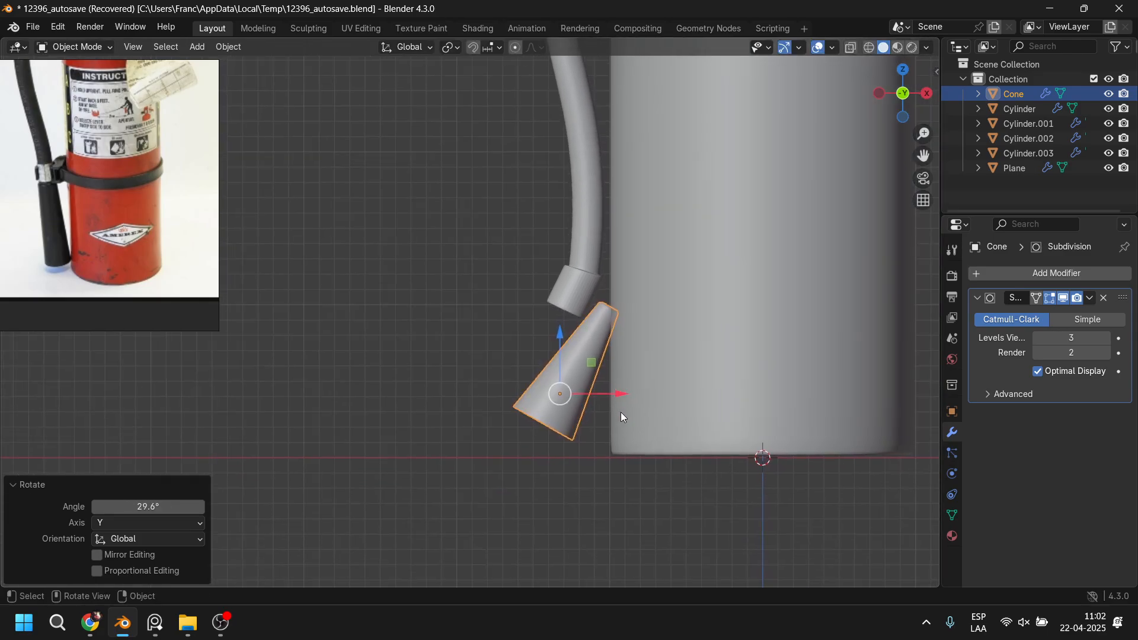
scroll(628, 416, up, 4)
key(g)
key(x)
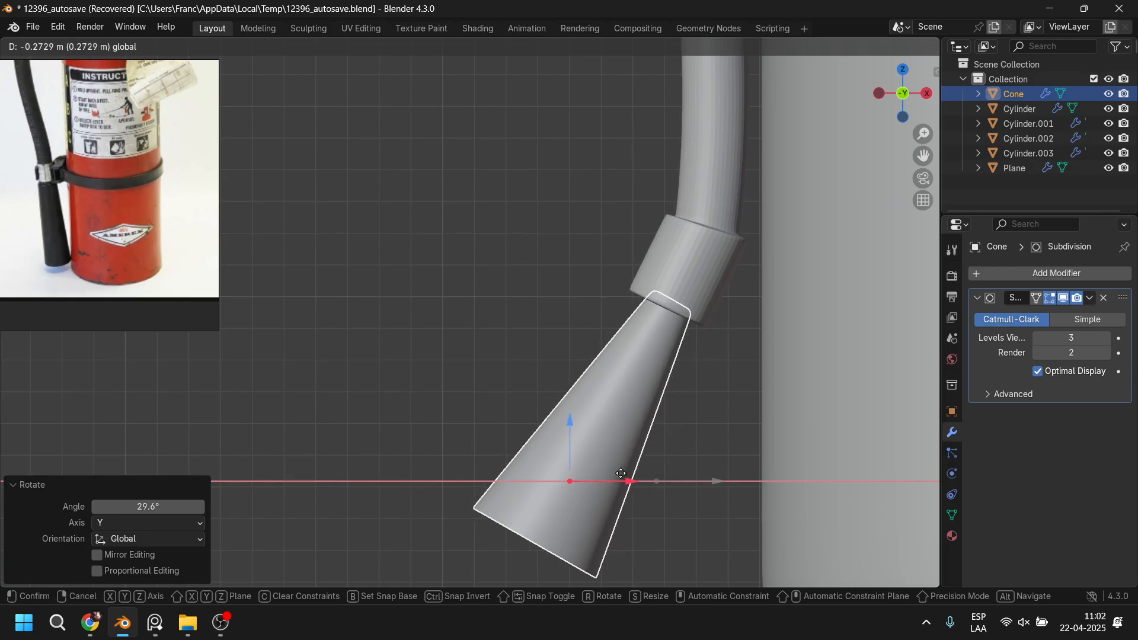
click(573, 421)
drag(573, 421, 572, 409)
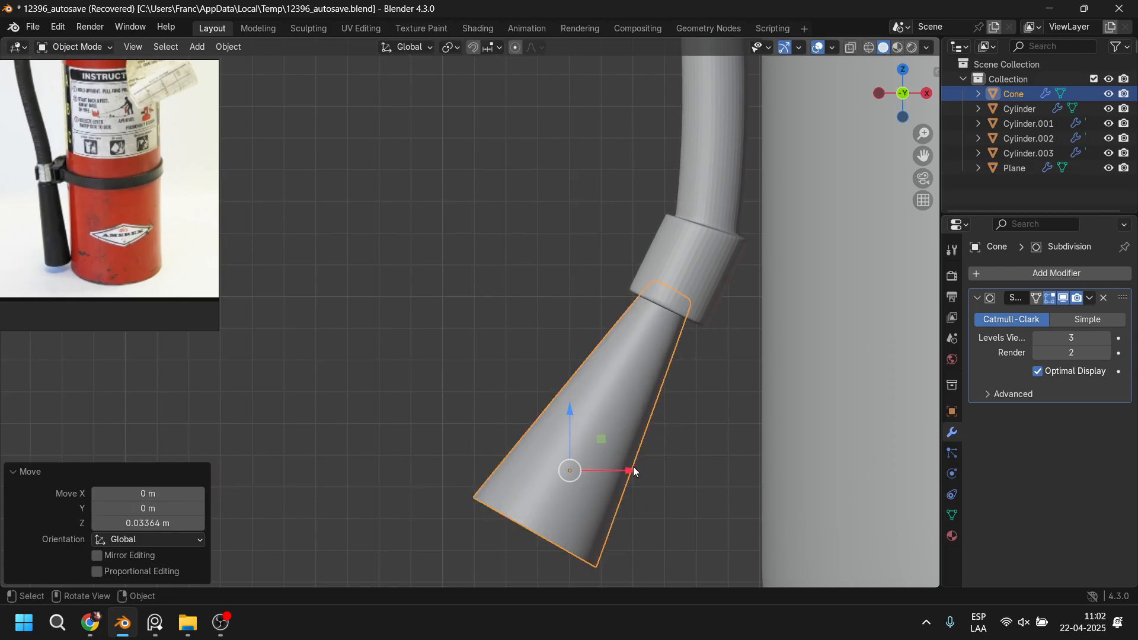
drag(635, 471, 640, 471)
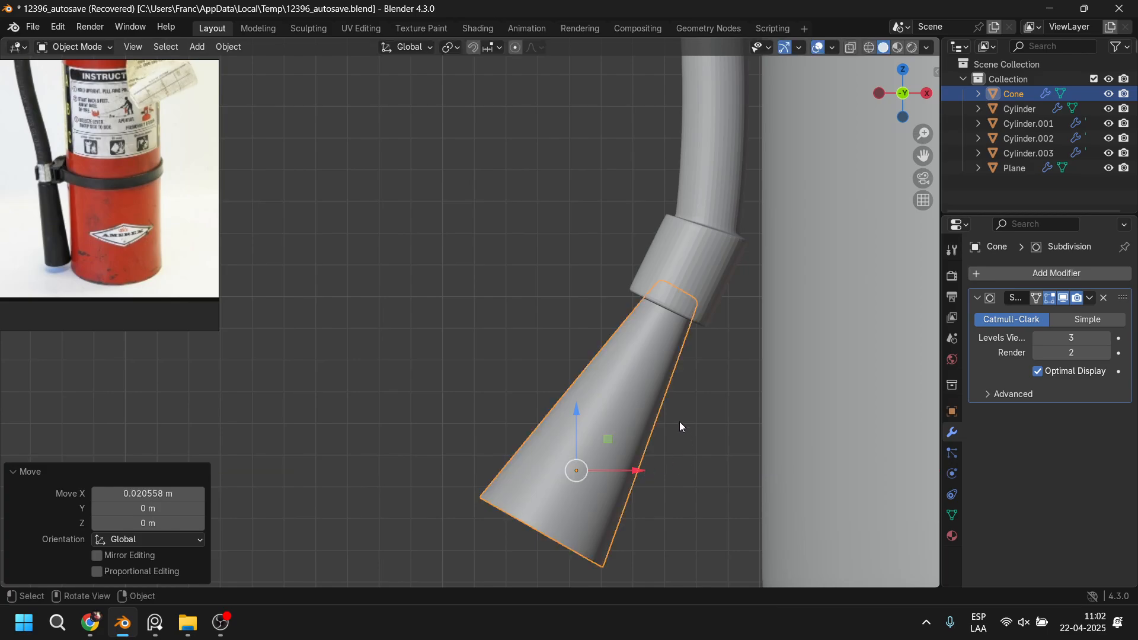
Step: Fine-tune the cone's alignment with the collar by rotating it -1.51° around Y and shifting it 0.011 m along X
key(r)
key(y)
click(833, 390)
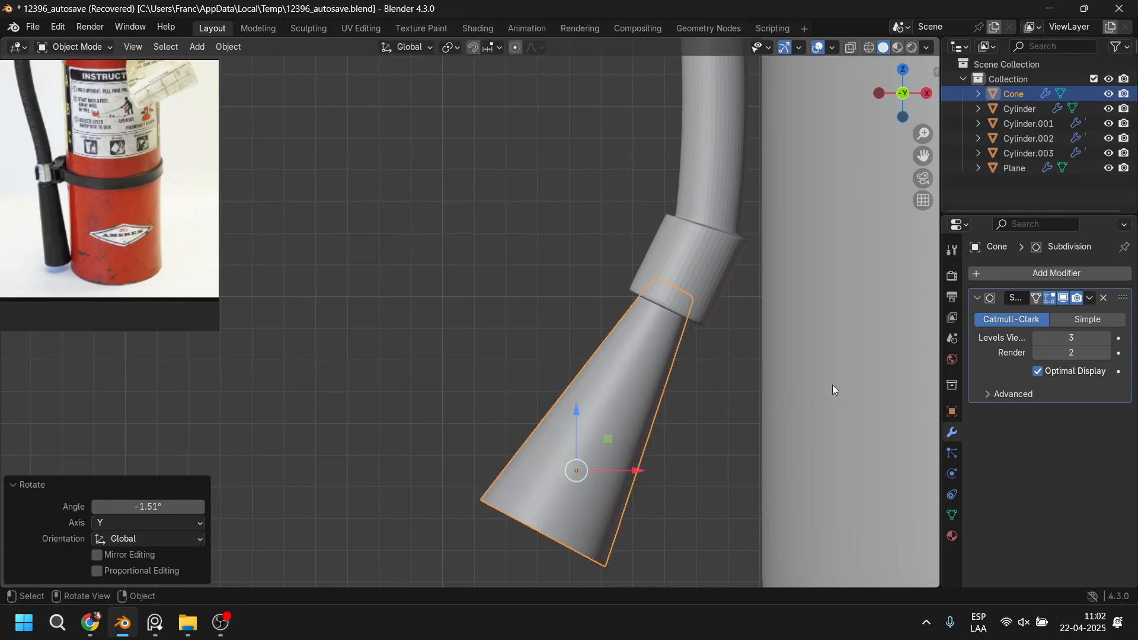
drag(635, 470, 637, 470)
Step: Examine the placement of the hose and nozzle against the tank from perspective, front, side and top views
scroll(693, 332, down, 6)
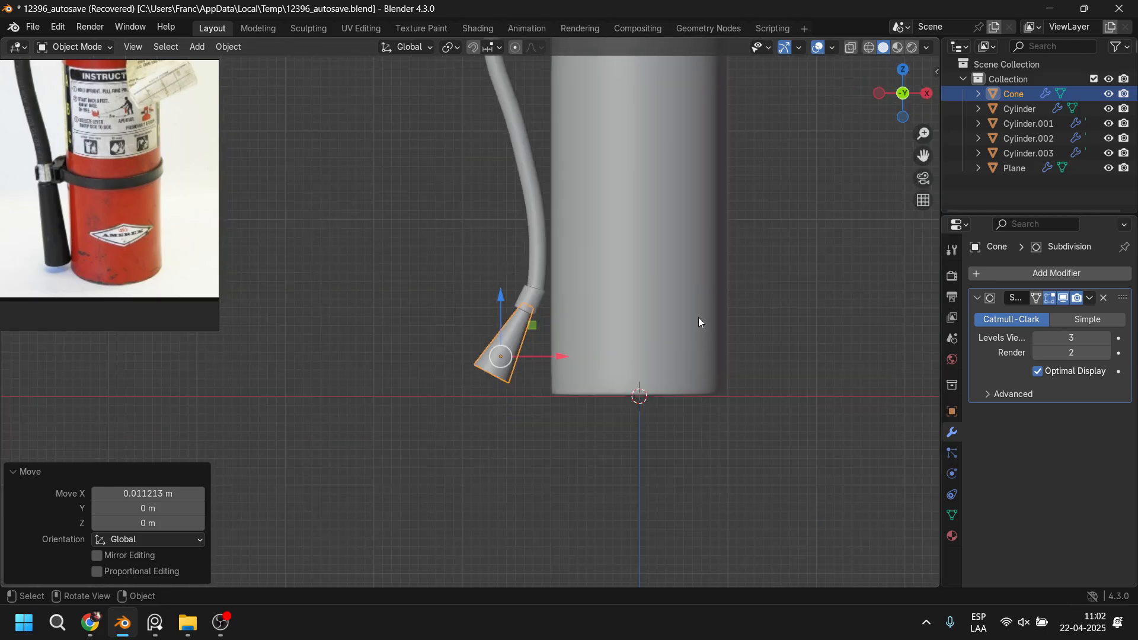
middle_drag(582, 263, 585, 298)
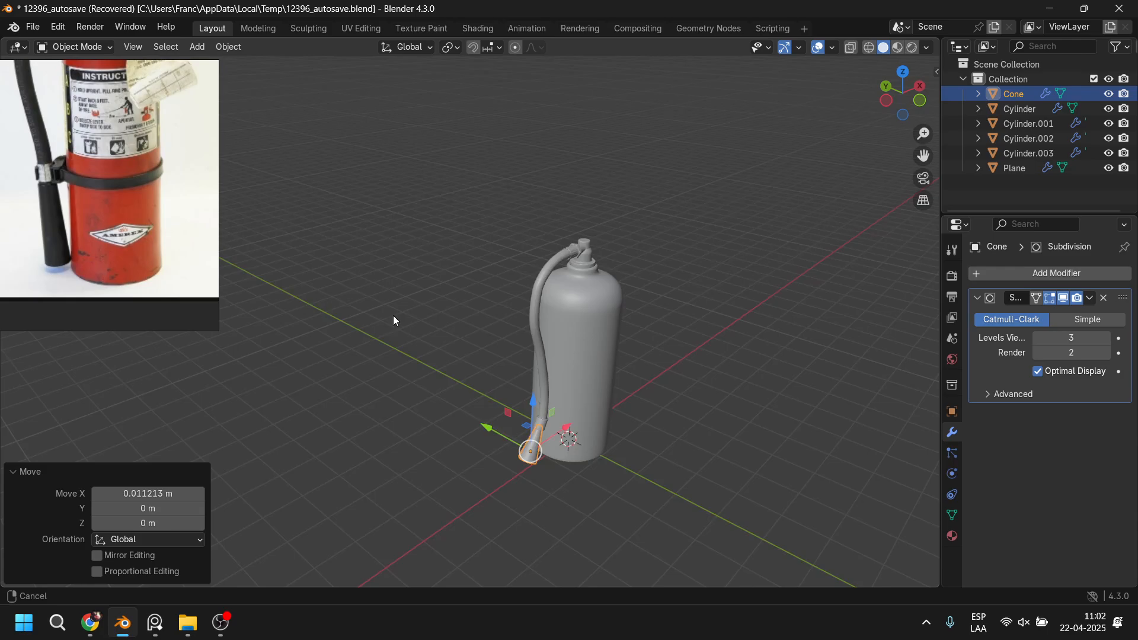
middle_drag(393, 315, 410, 255)
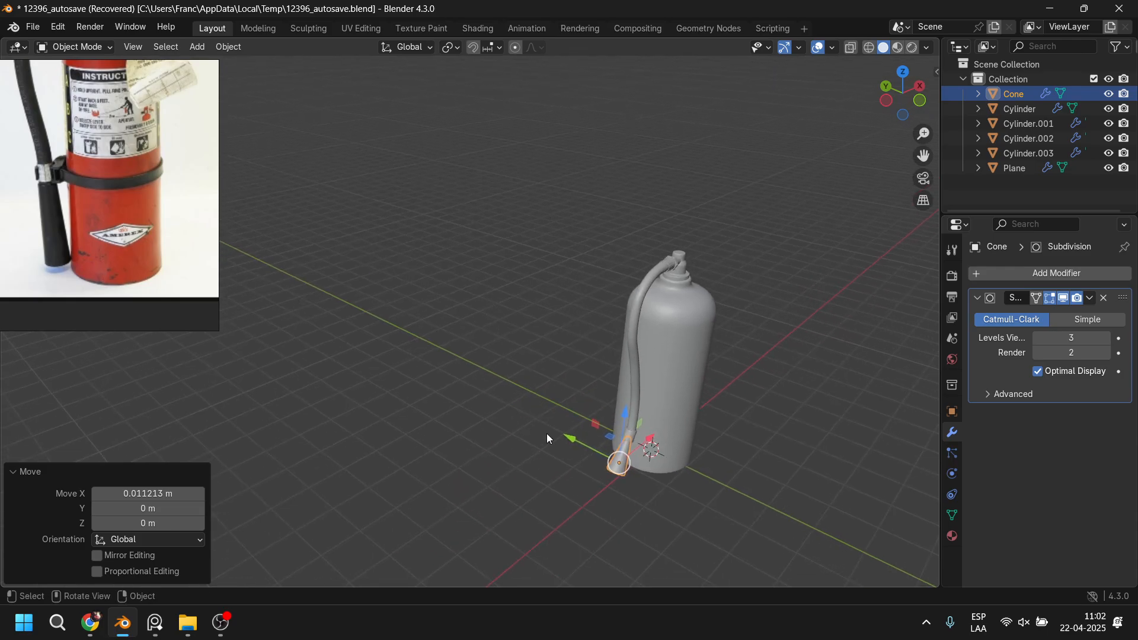
key(KP_1)
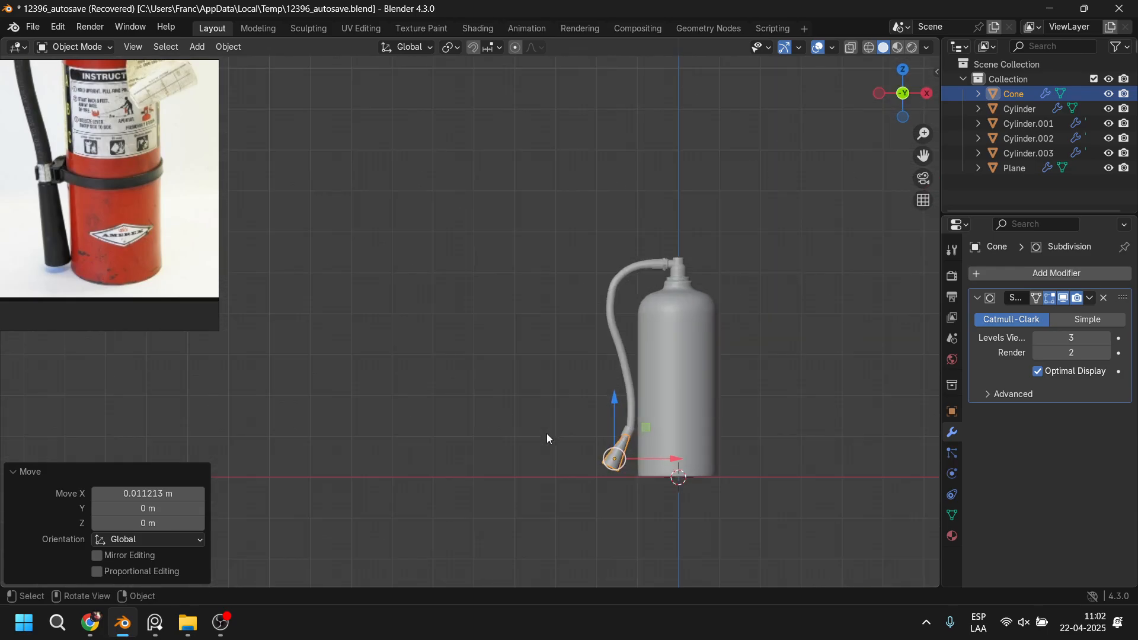
key(KP_3)
key(KP_1)
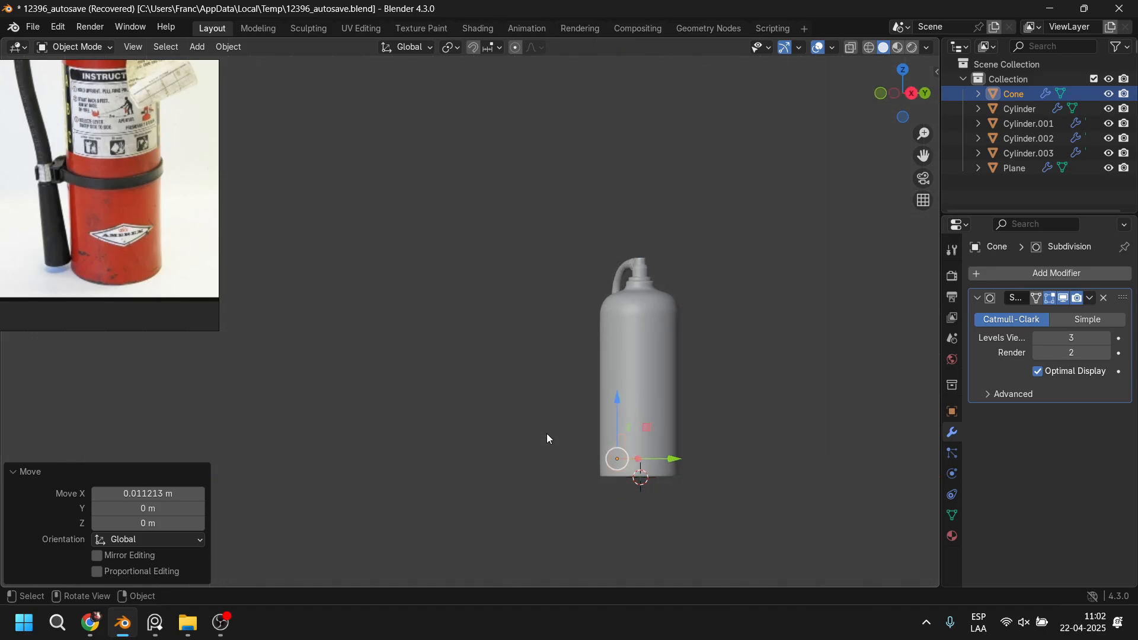
key(KP_7)
middle_drag(600, 470, 537, 428)
click(588, 258)
Step: Add an edge loop on the nozzle's inner wall next to the open rim, at a slide factor of about 0.972
scroll(561, 342, up, 4)
click(498, 487)
key(Tab)
scroll(537, 429, up, 4)
shift+middle_drag(564, 538, 527, 372)
scroll(527, 373, up, 4)
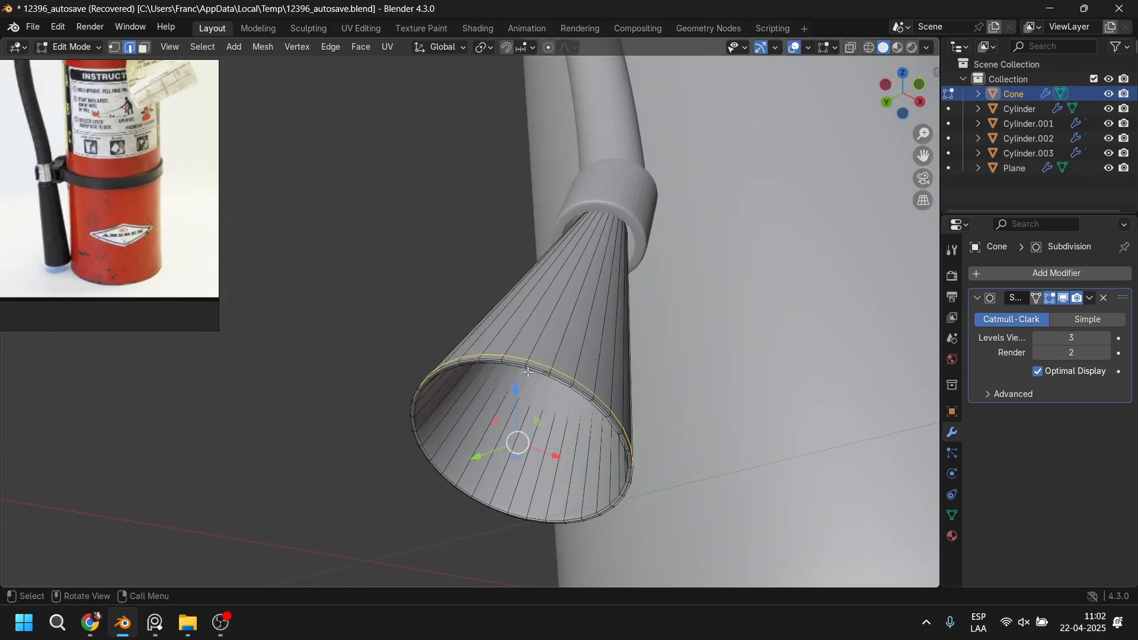
key(ctrl+r)
click(447, 462)
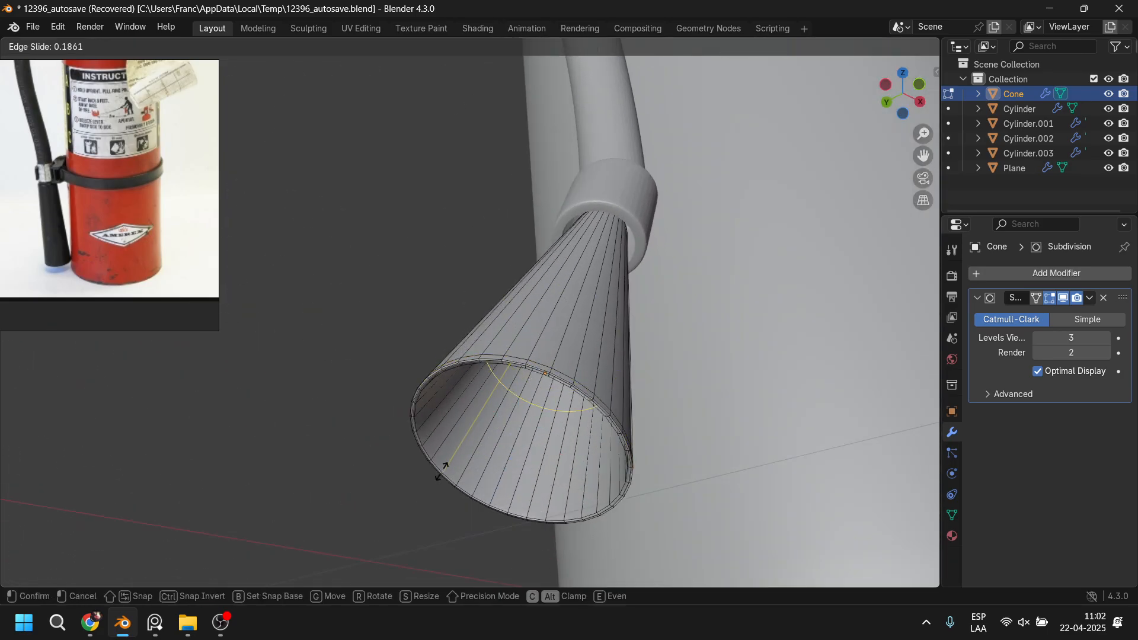
click(409, 534)
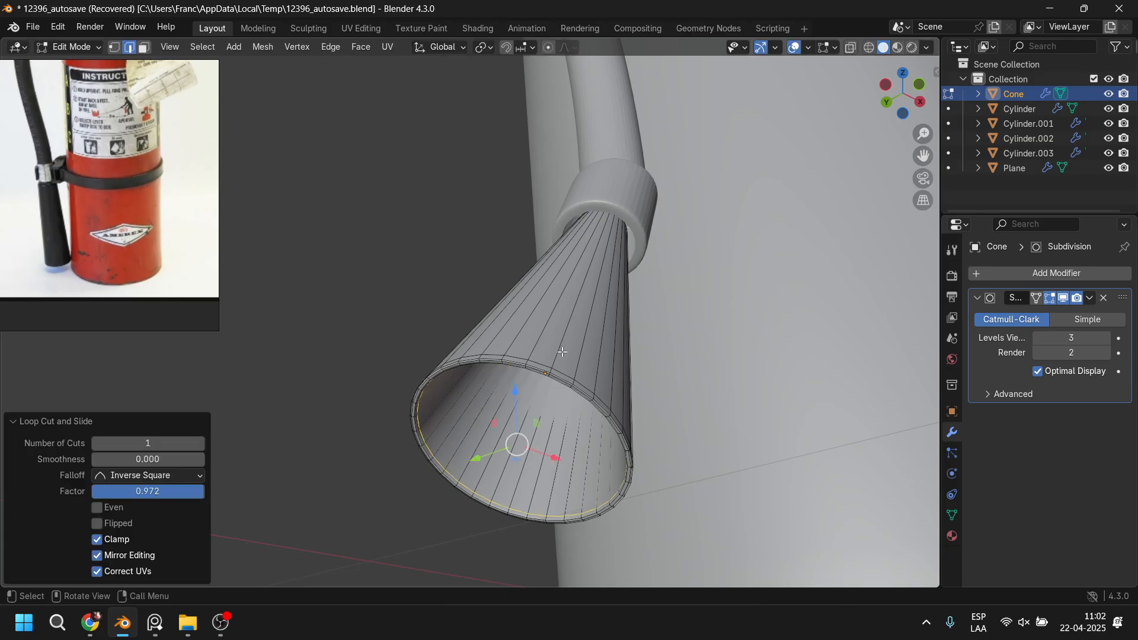
Step: Enlarge the nozzle's entire mesh uniformly by a factor of 1.18
middle_drag(562, 352, 574, 336)
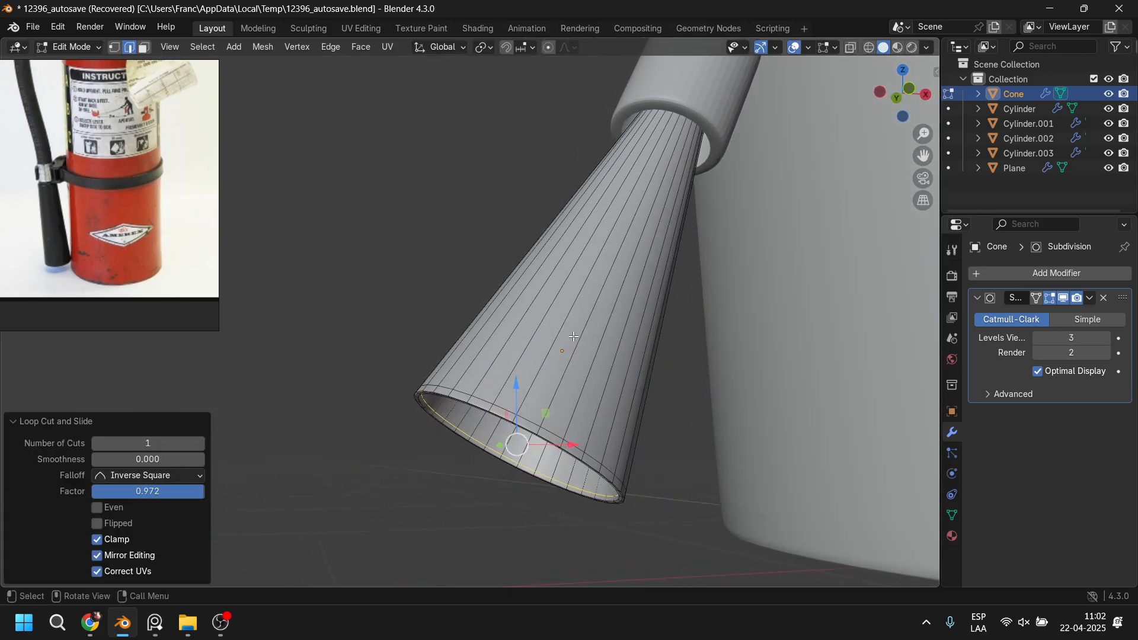
key(a)
key(s)
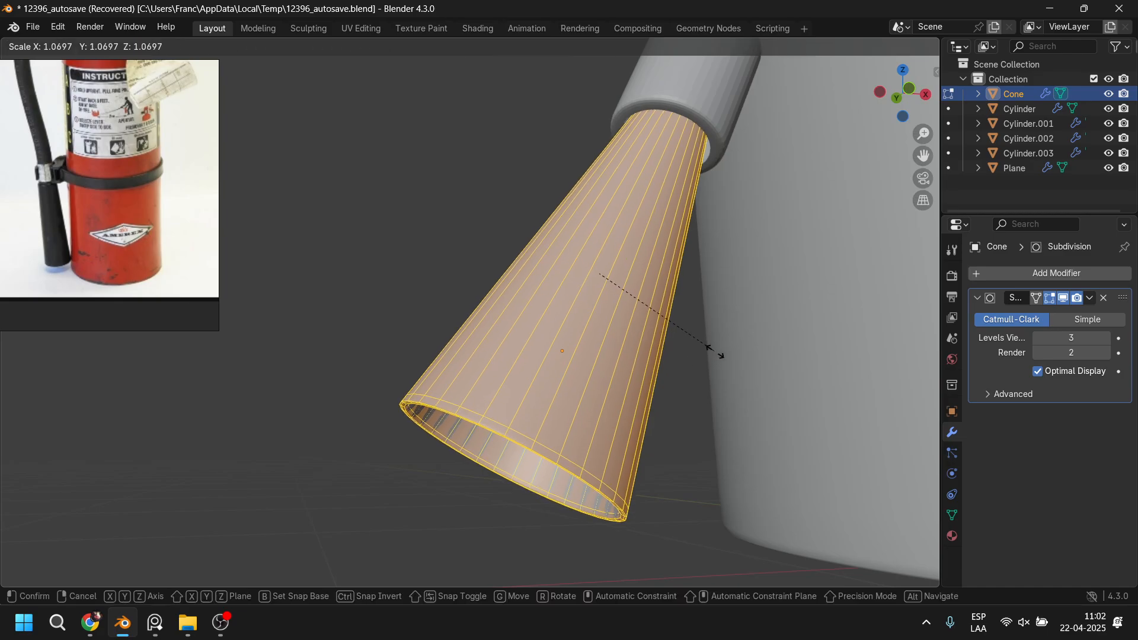
click(726, 359)
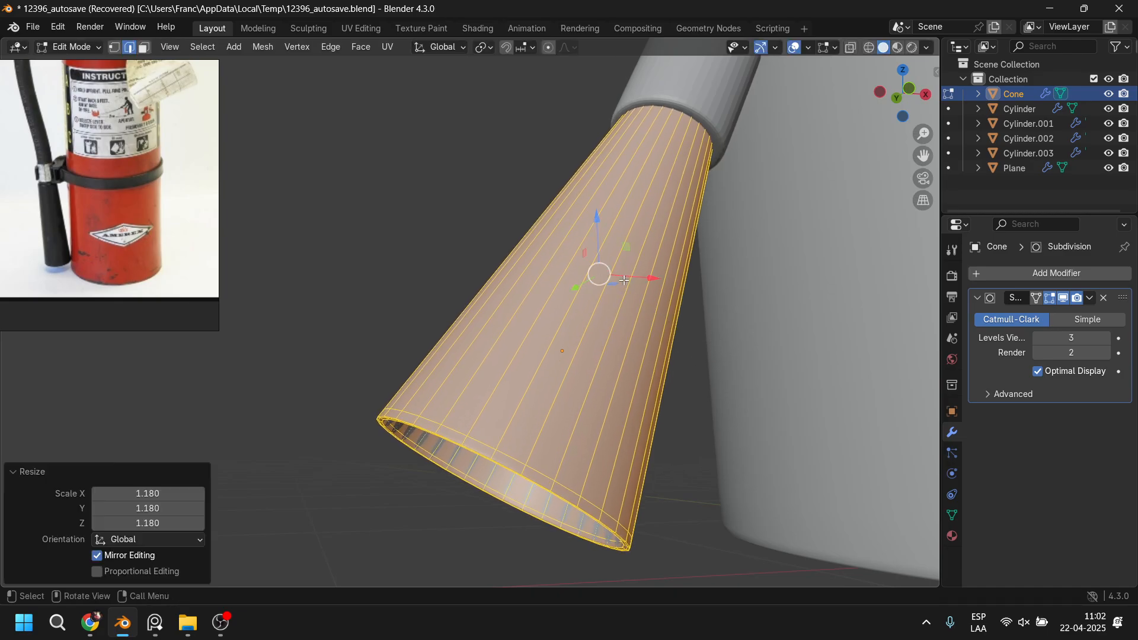
Step: Rotate the nozzle mesh about -2.9° around Y in front view and shift it 0.027 m along X into the collar
key(KP_1)
scroll(628, 248, down, 2)
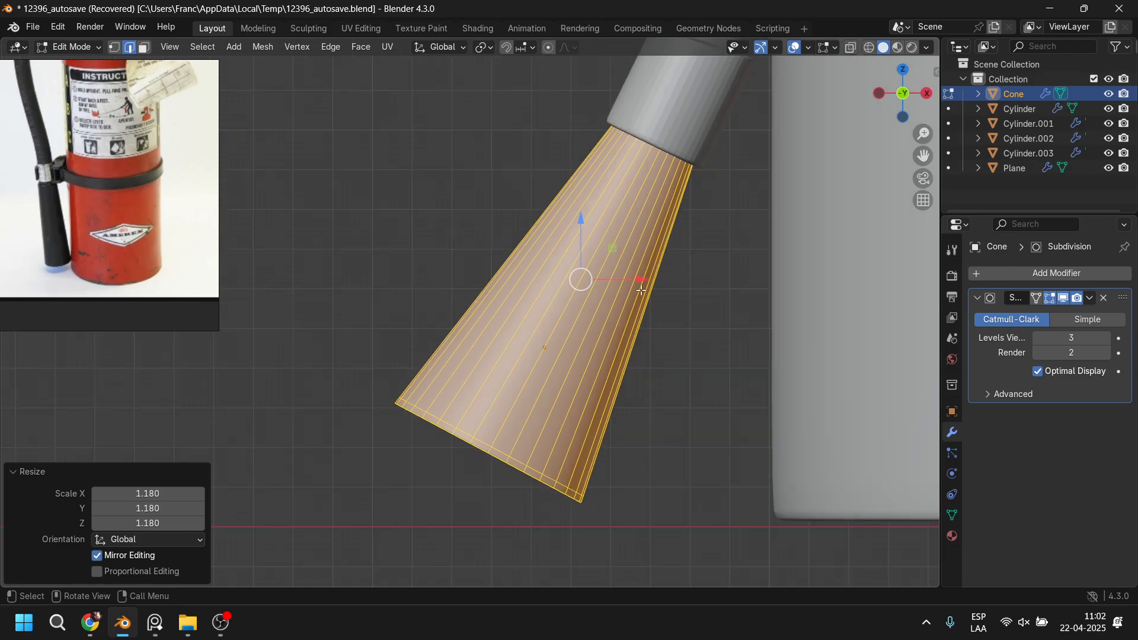
key(r)
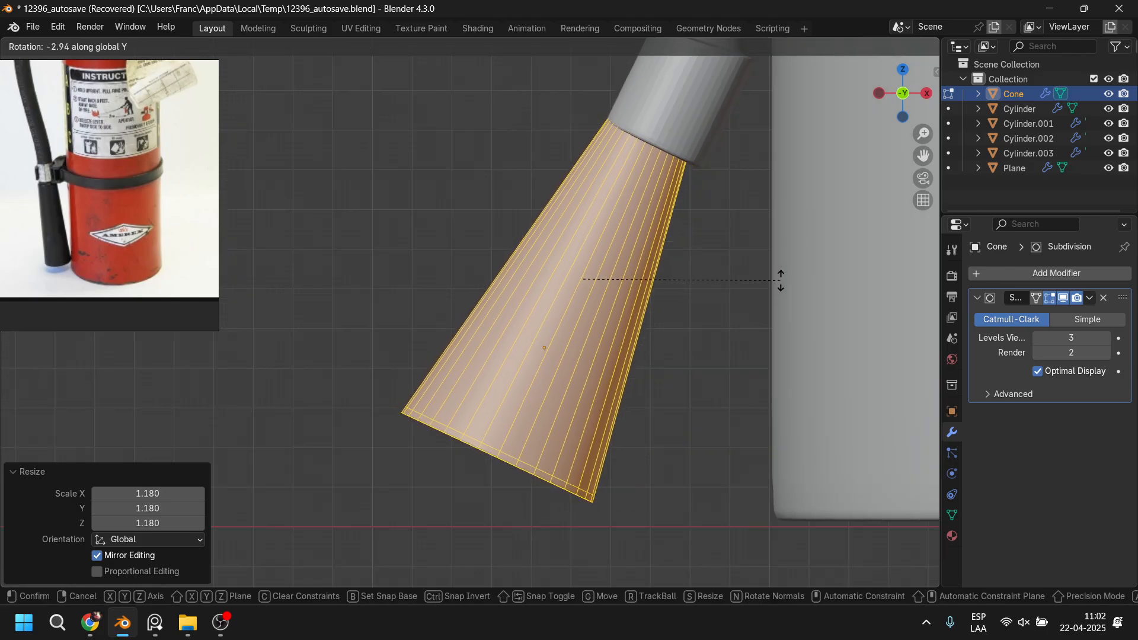
click(781, 278)
drag(641, 280, 655, 280)
Step: Make a final small correction to the nozzle mesh's Y rotation and its position in the collar, and return to Object Mode
key(r)
key(y)
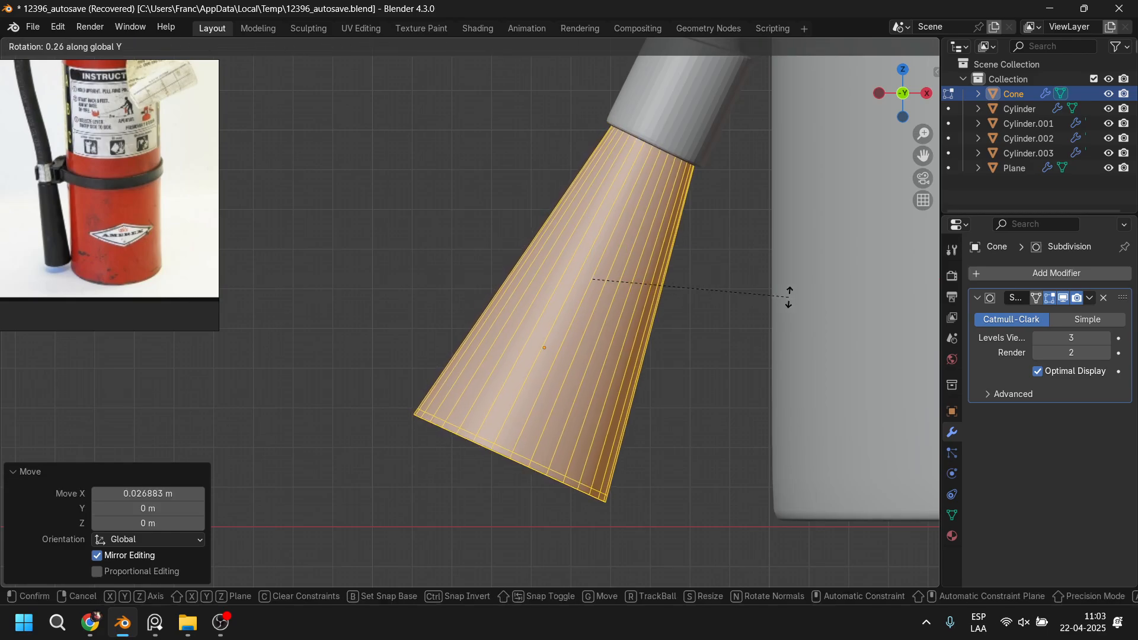
click(786, 301)
drag(655, 284, 584, 298)
click(714, 361)
key(Tab)
Step: Add a horizontal edge loop around the lower part of the tank body, at a slide factor of about 0.408
scroll(700, 340, down, 10)
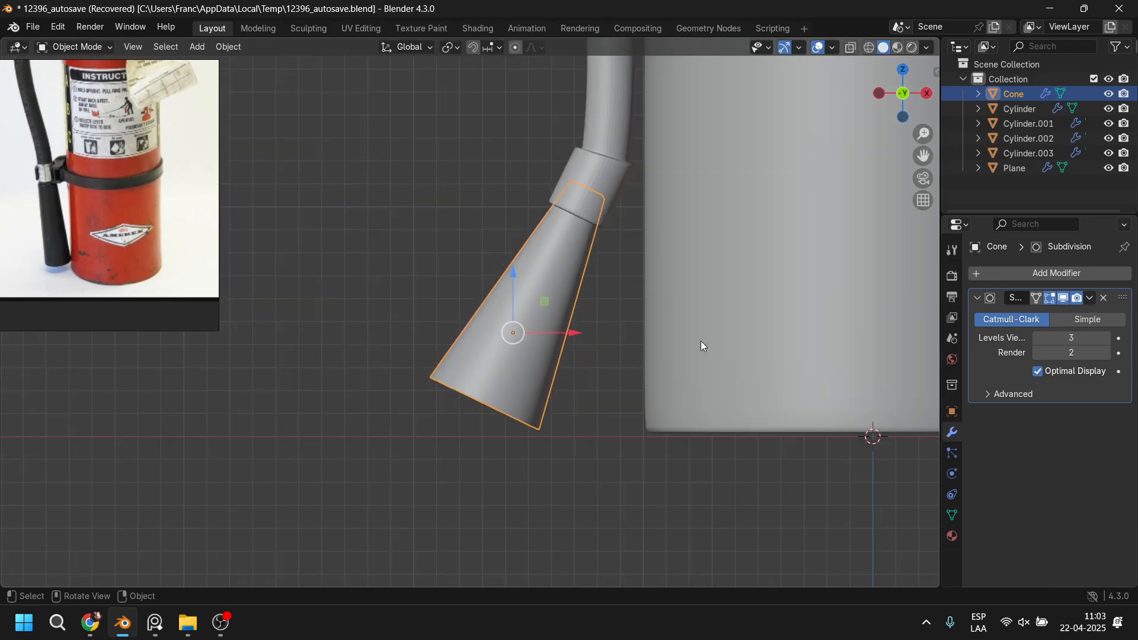
shift+middle_drag(660, 299, 694, 336)
scroll(741, 363, down, 2)
click(731, 337)
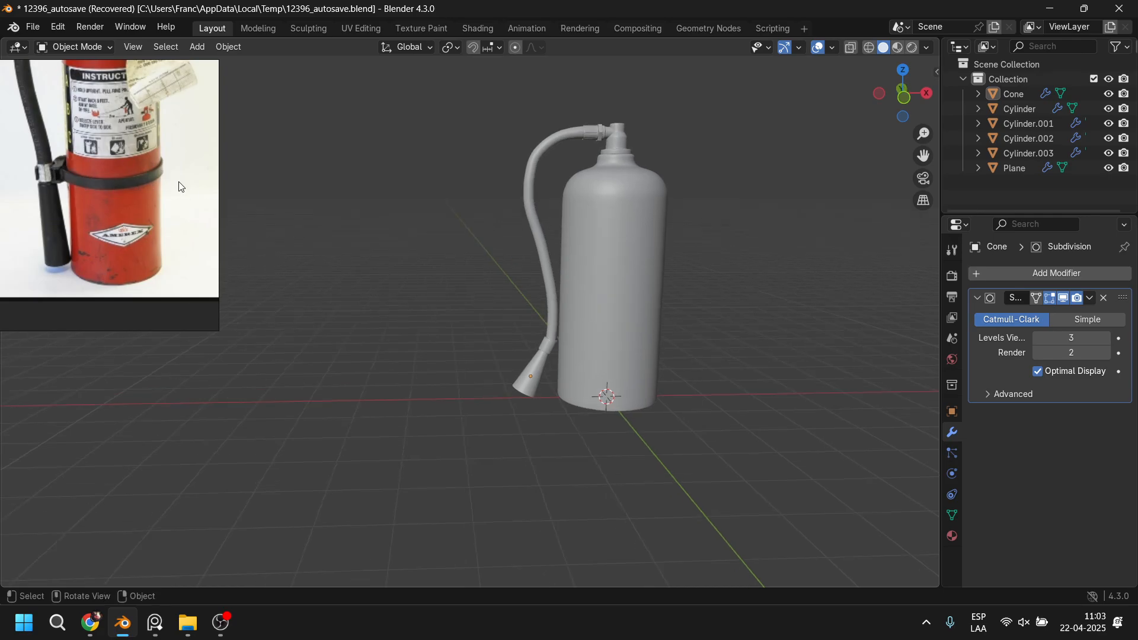
scroll(317, 267, up, 2)
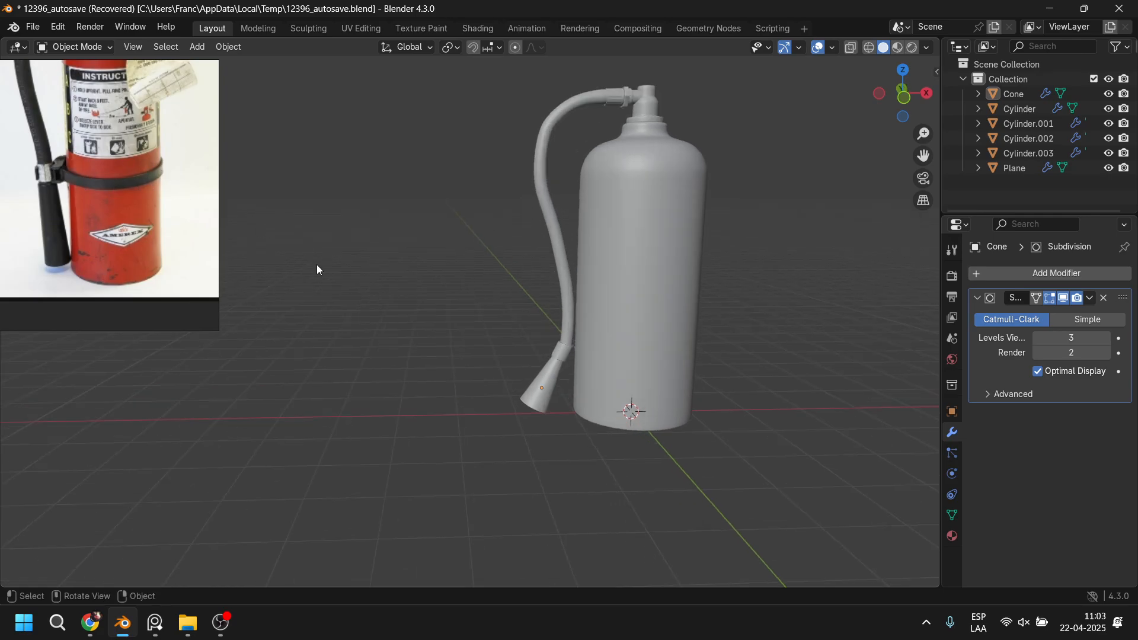
key(Tab)
key(Tab)
click(669, 321)
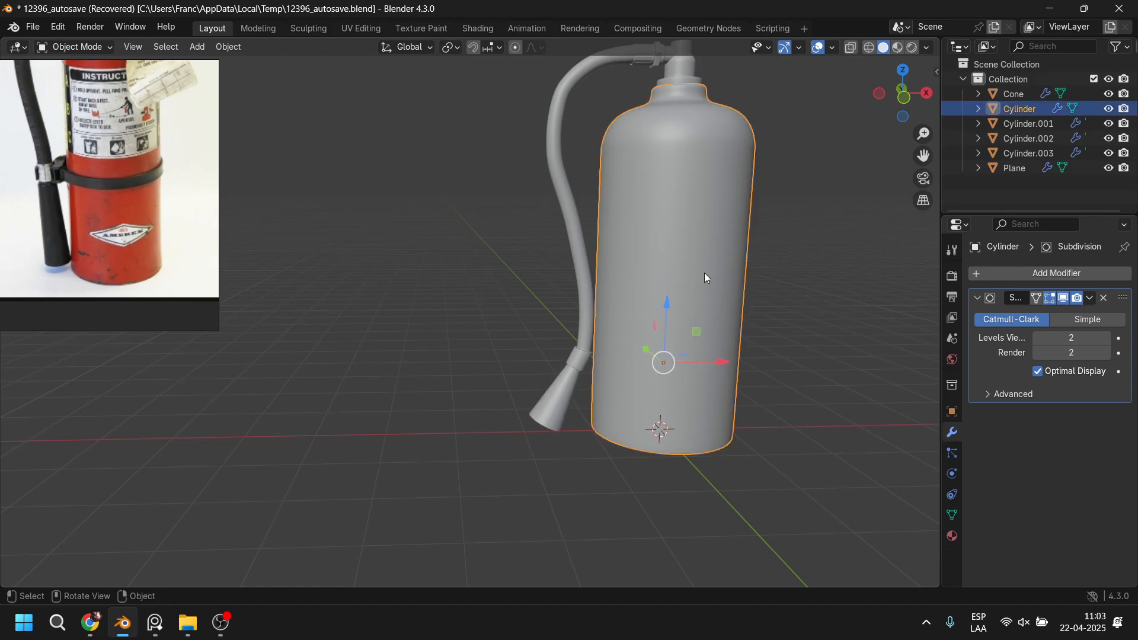
key(Tab)
key(ctrl+r)
click(695, 320)
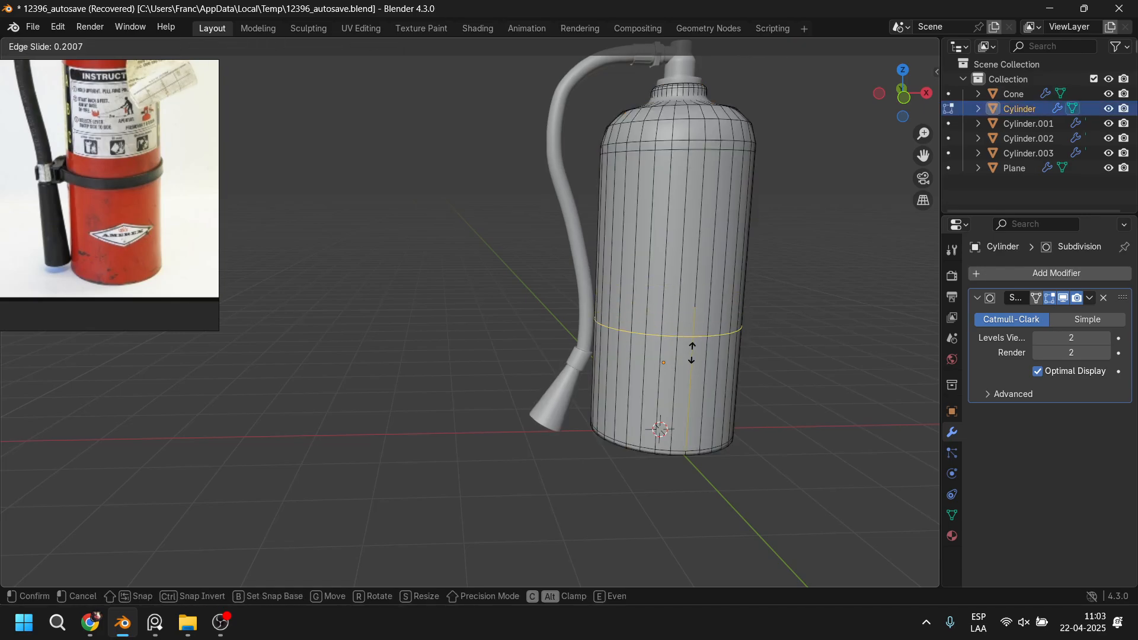
click(695, 379)
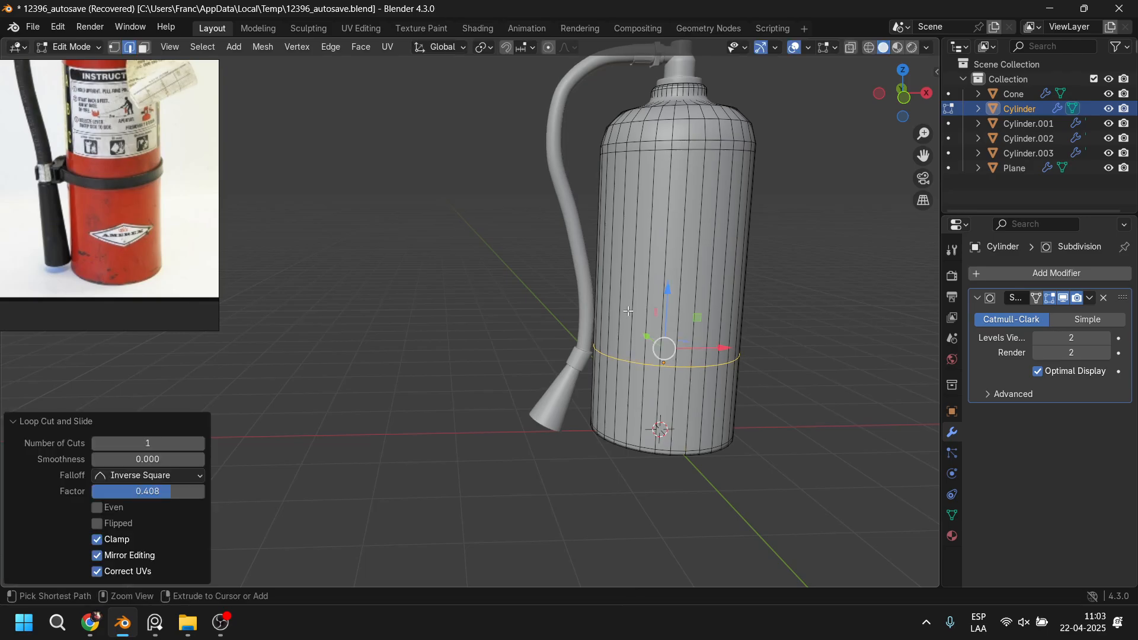
Step: Add a second horizontal edge loop just above the existing one on the lower tank body, at a slide factor of about 0.868
key(ctrl+r)
click(643, 356)
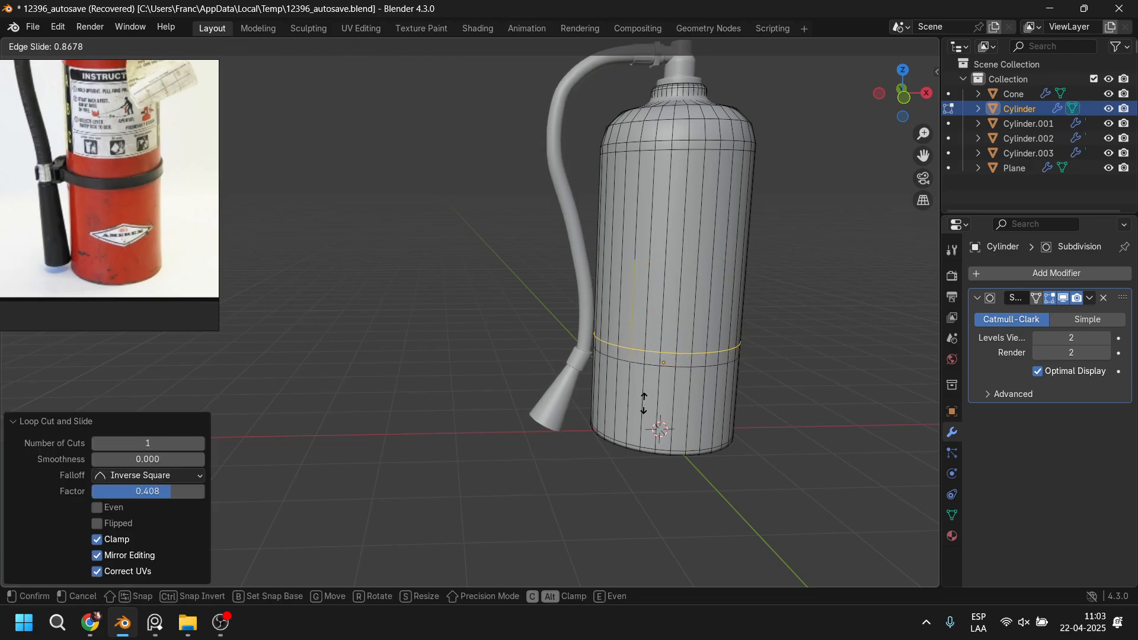
click(644, 403)
Step: Duplicate the narrow ring of faces between the two tank loops in place, separate it into its own object, and return to Object Mode
scroll(617, 367, up, 5)
click(593, 344)
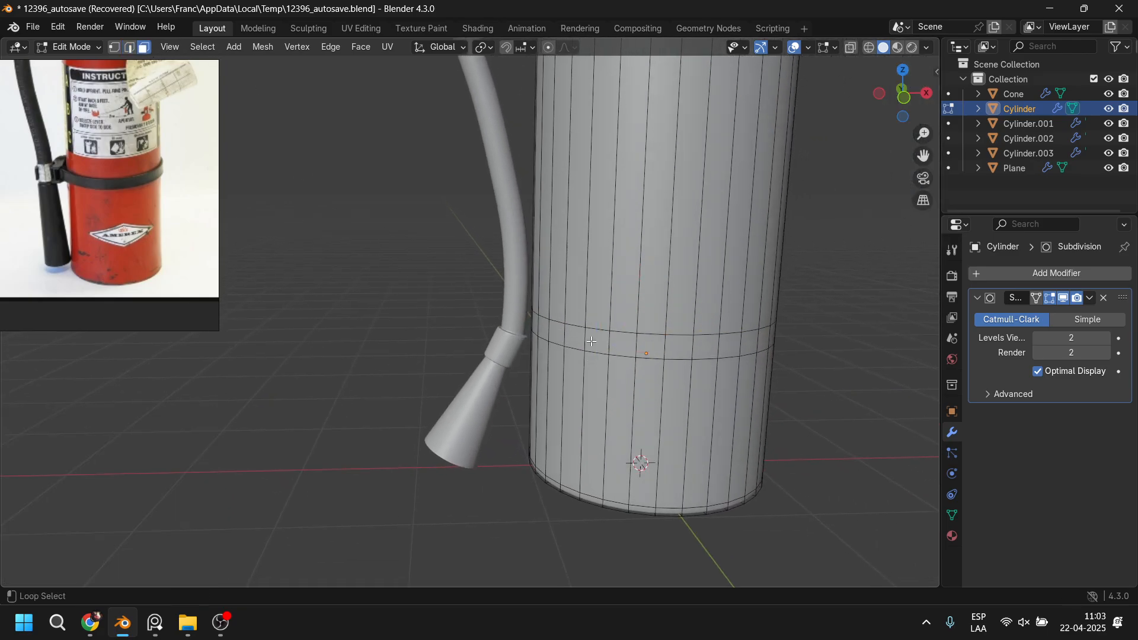
alt+click(590, 341)
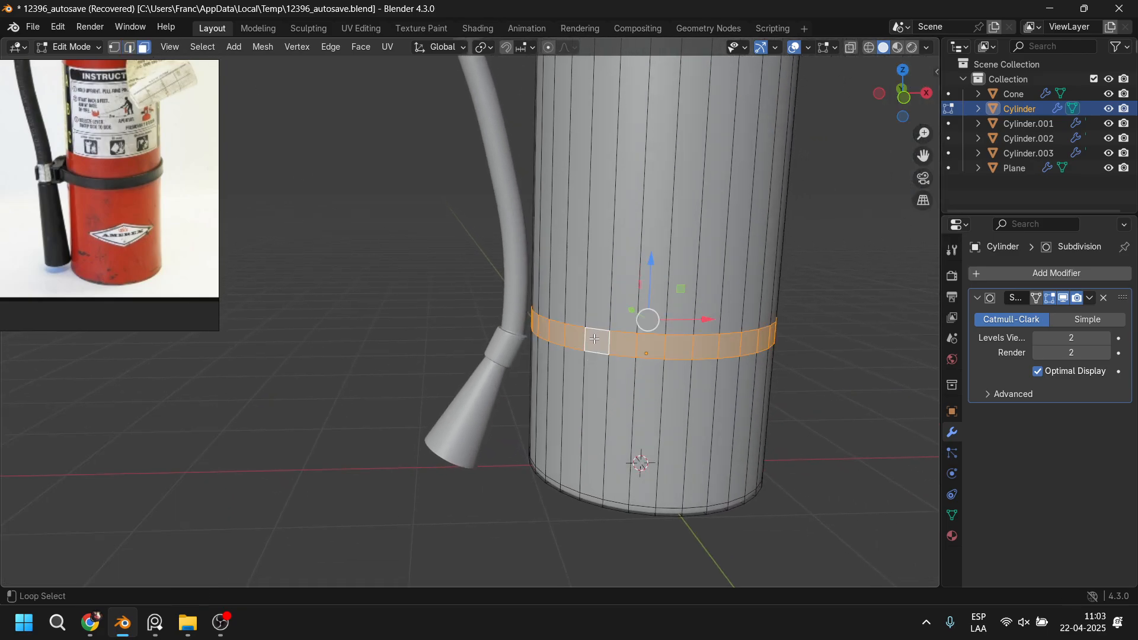
key(shift+d)
right_click(783, 385)
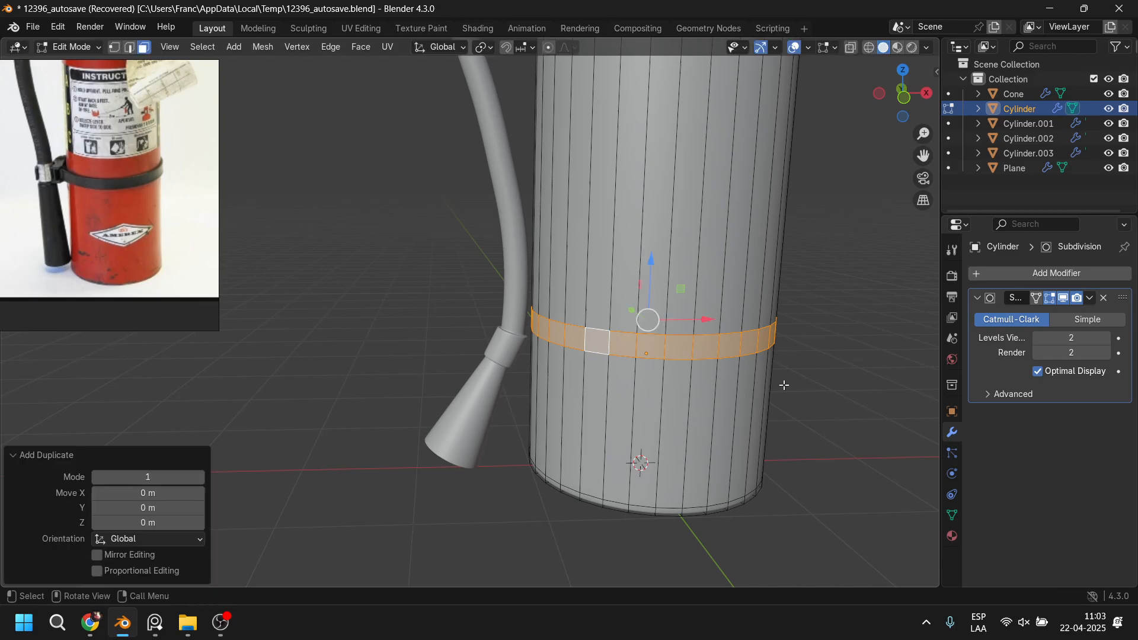
key(p)
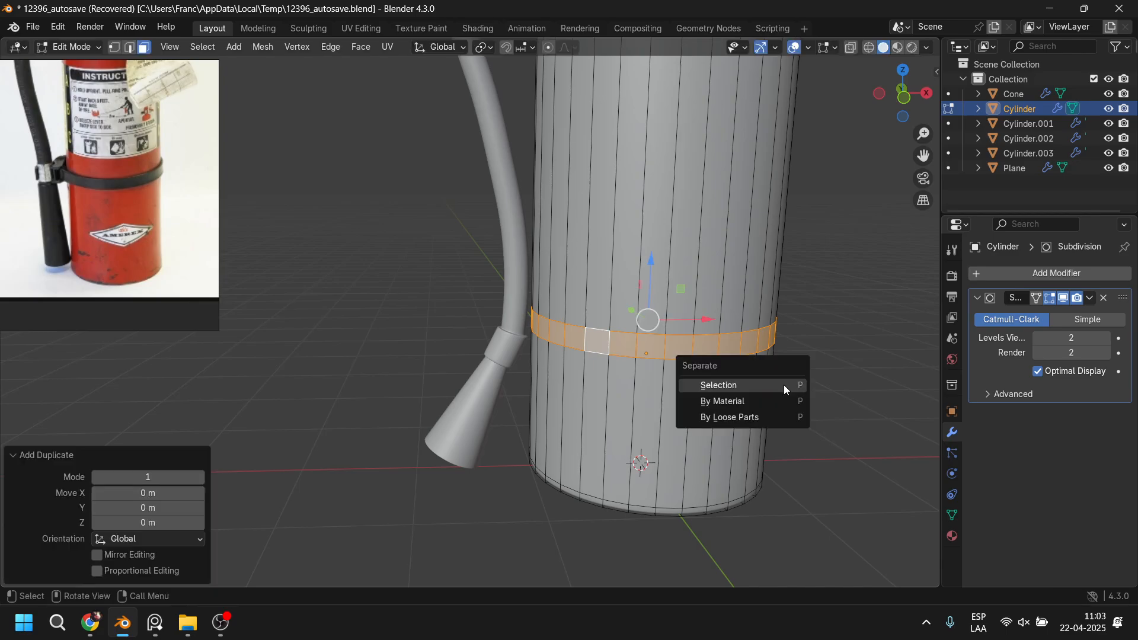
click(784, 385)
key(Tab)
key(alt+a)
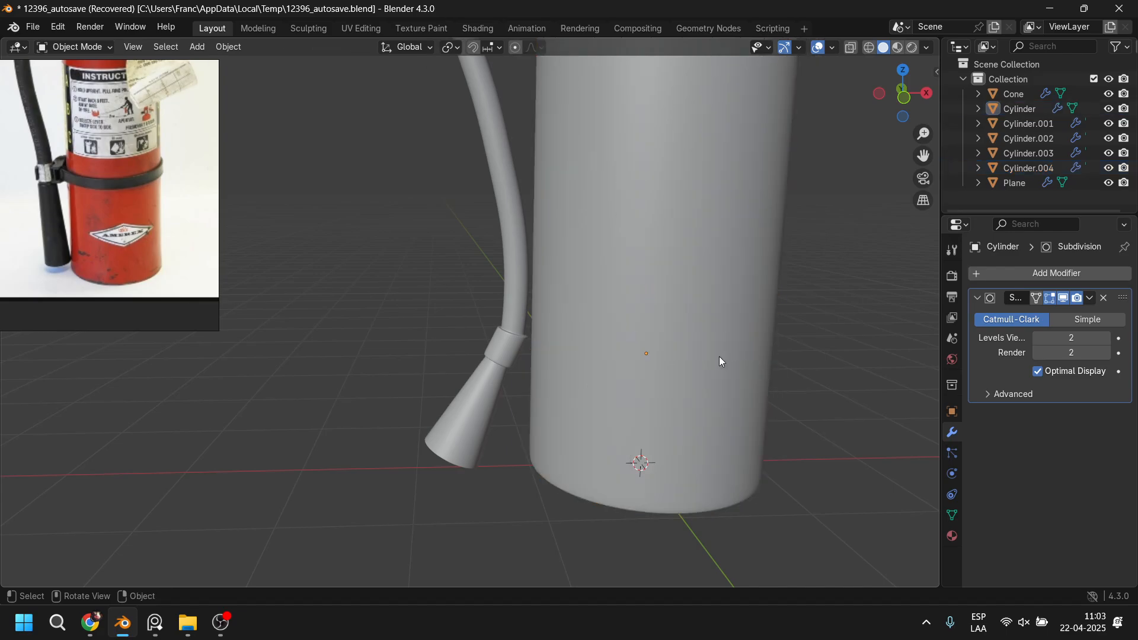
Step: Extrude all faces of the separated band outward along their normals by about 0.092 m
click(712, 356)
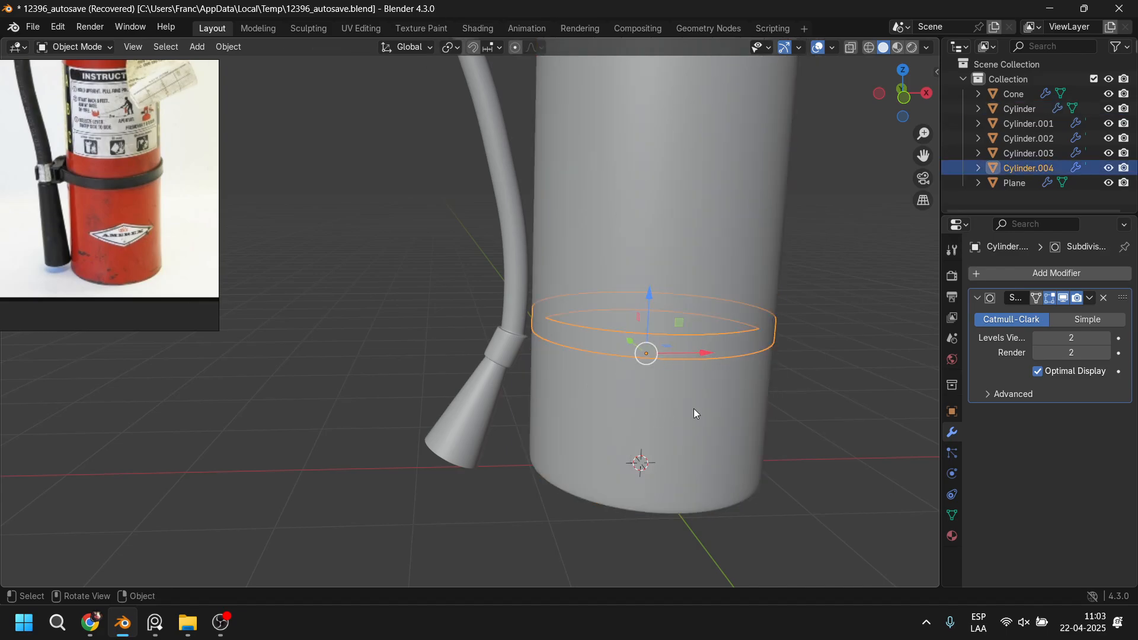
key(Tab)
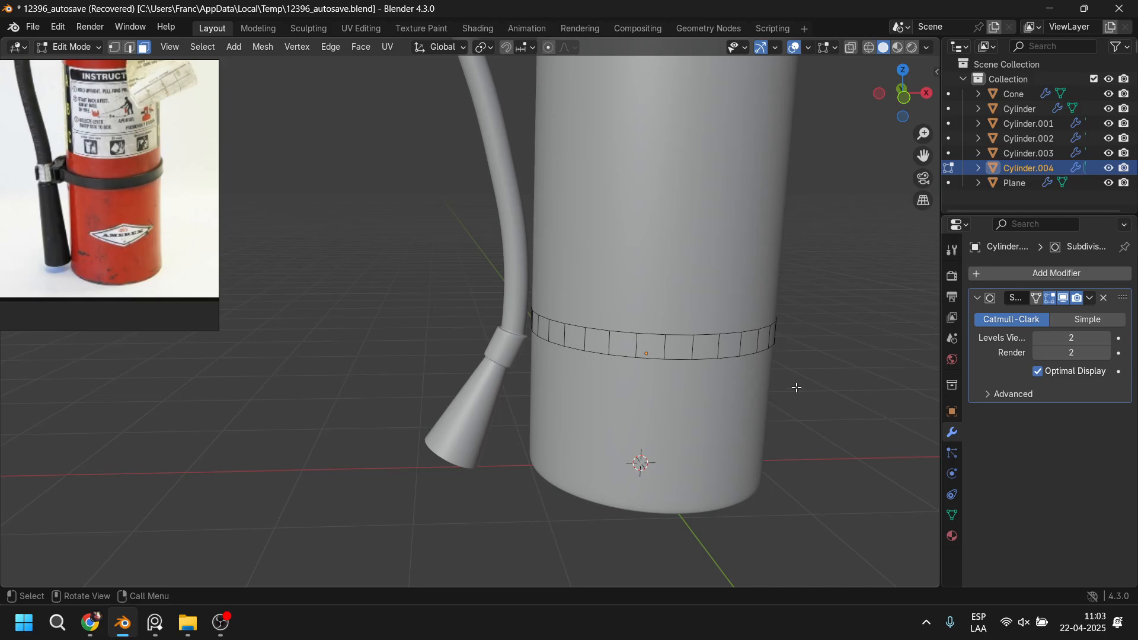
key(a)
key(alt+e)
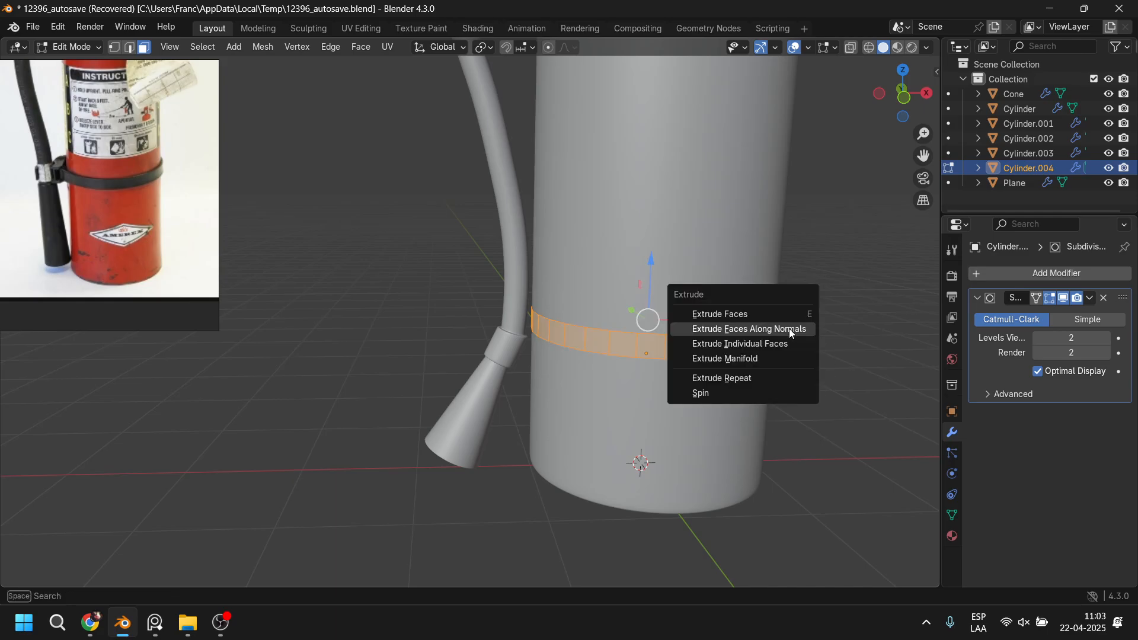
click(788, 328)
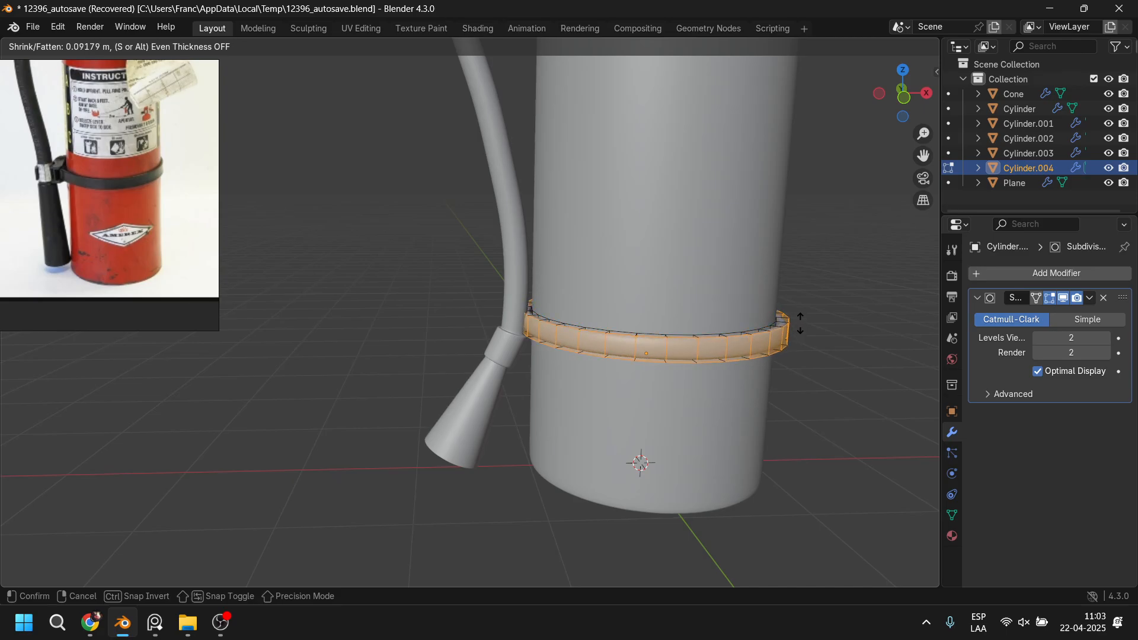
click(800, 323)
Step: Bevel the band's outer upper and lower edge loops with 3 segments and a width of about 0.015 m, and return to Object Mode
scroll(634, 336, up, 4)
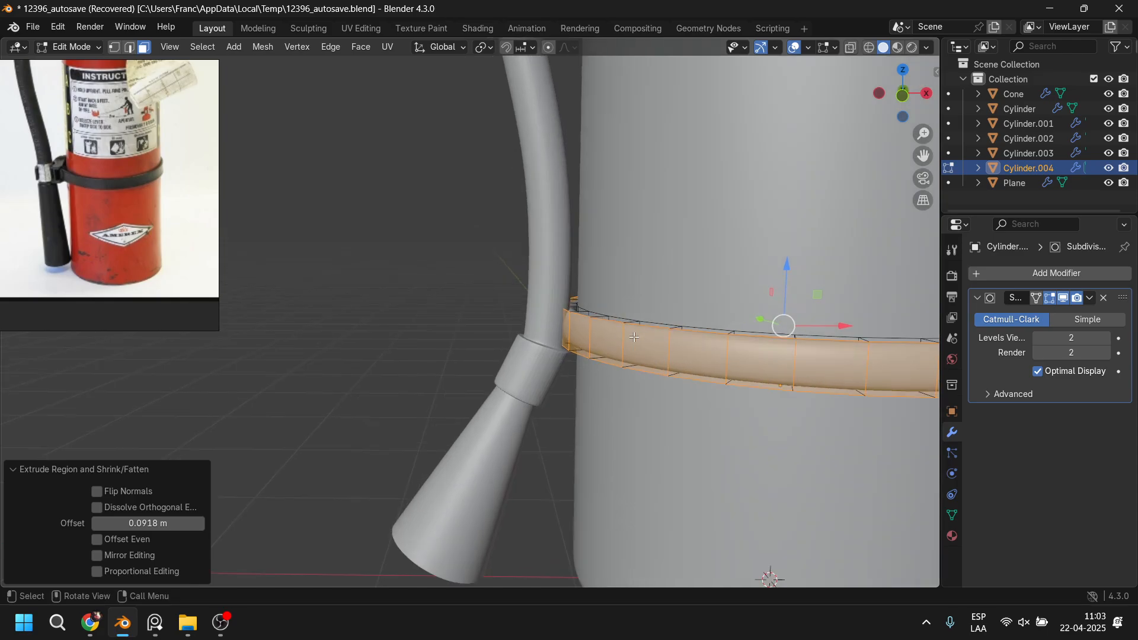
scroll(634, 337, up, 2)
shift+middle_drag(630, 298, 504, 280)
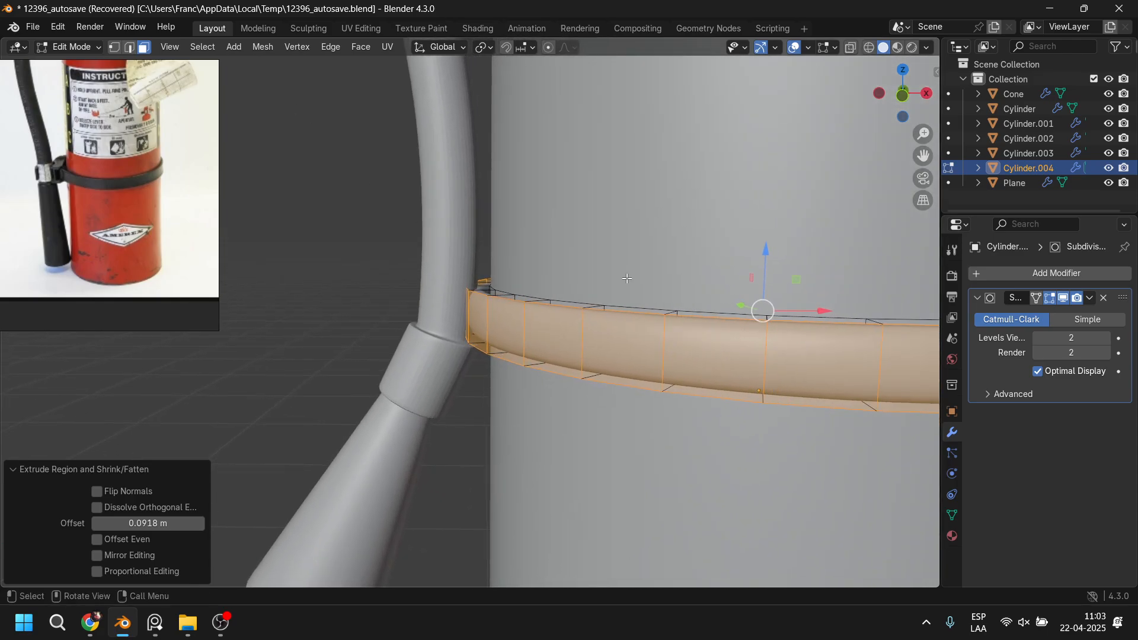
key(2)
click(566, 309)
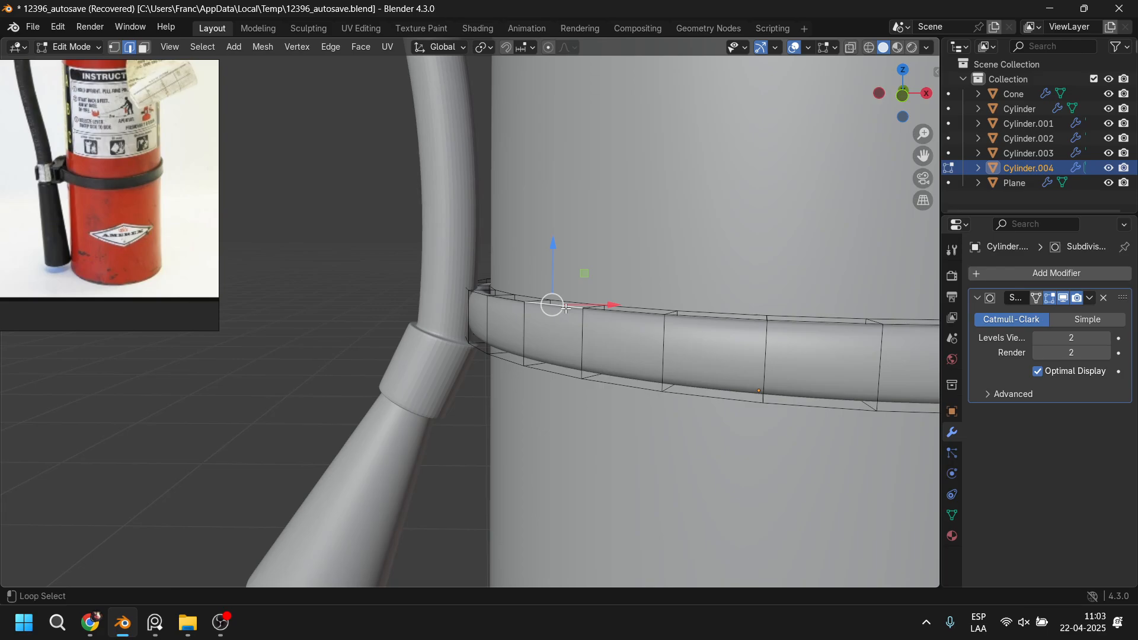
alt+click(566, 308)
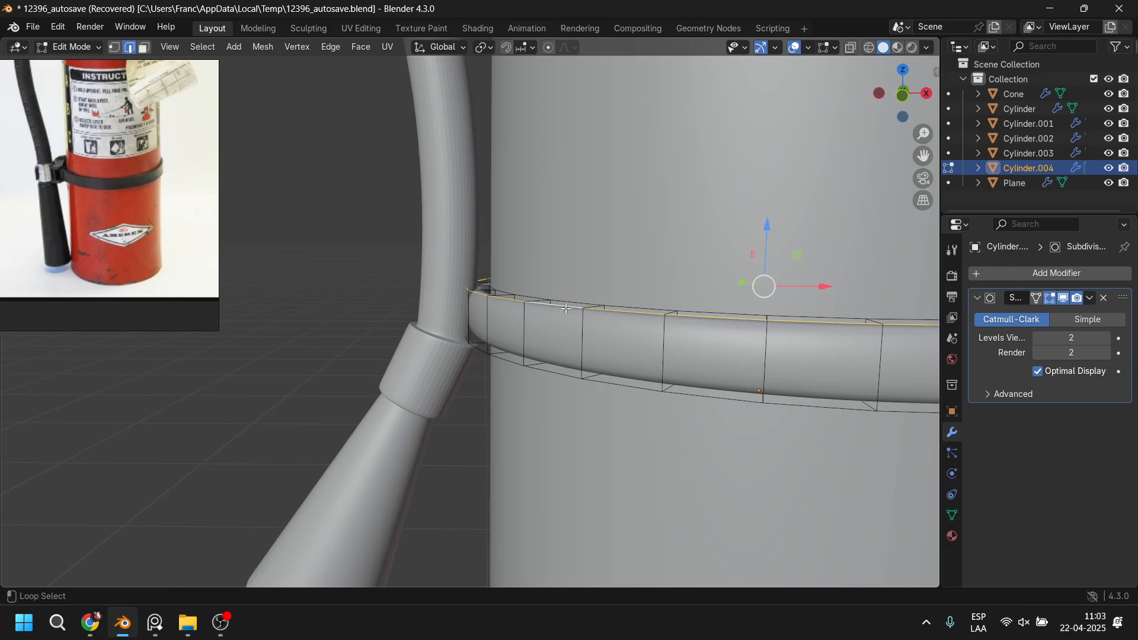
alt+shift+click(552, 372)
middle_drag(580, 300, 642, 323)
key(ctrl+b)
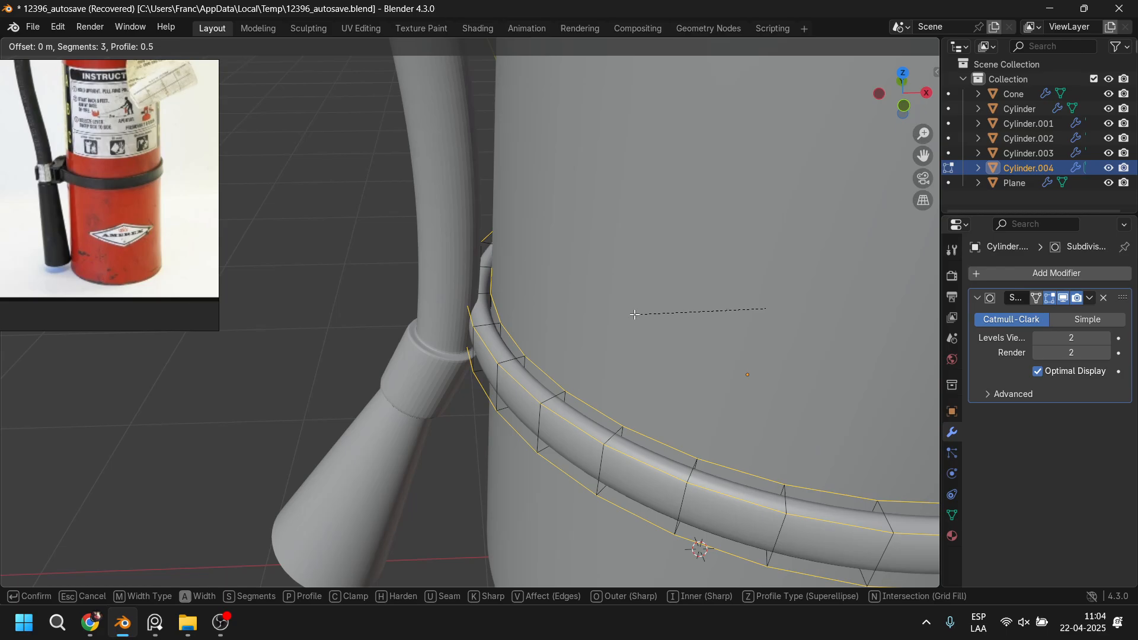
click(621, 323)
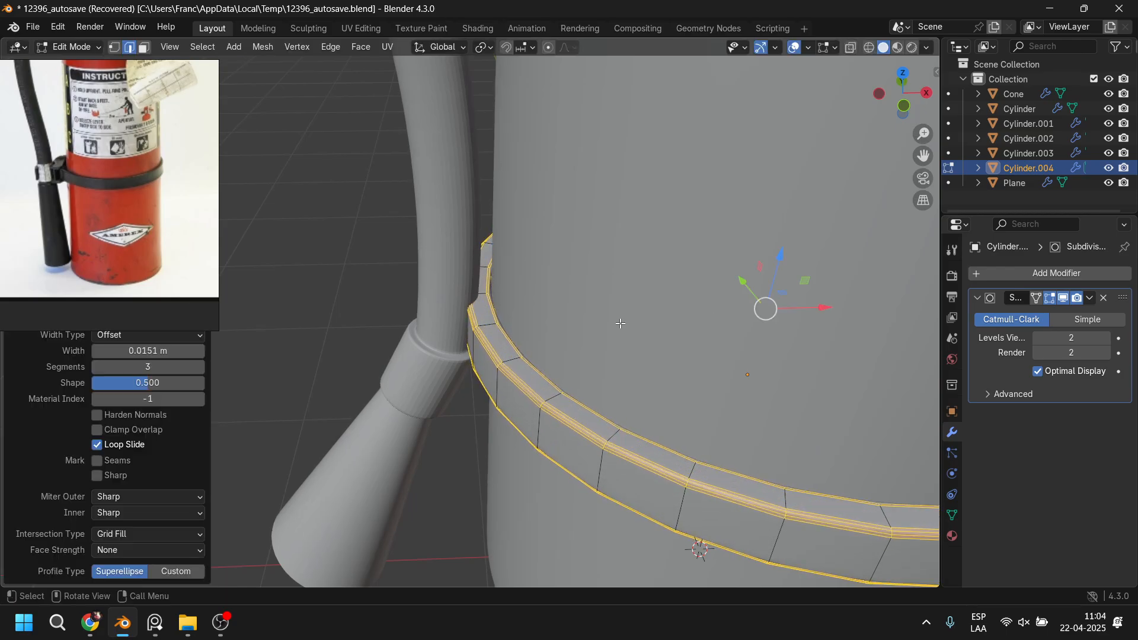
key(Tab)
scroll(620, 327, down, 5)
middle_drag(624, 333, 485, 333)
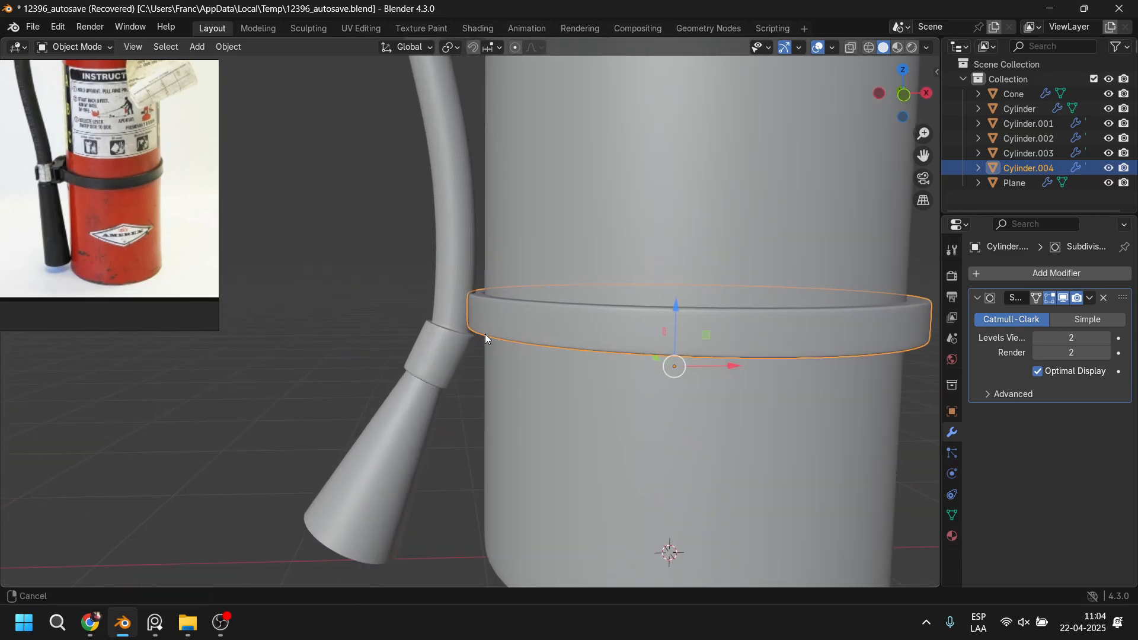
Step: In the band's mesh, extrude the two outer faces behind the hose outward by about 0.007 m
scroll(504, 308, up, 3)
key(Tab)
scroll(539, 306, up, 2)
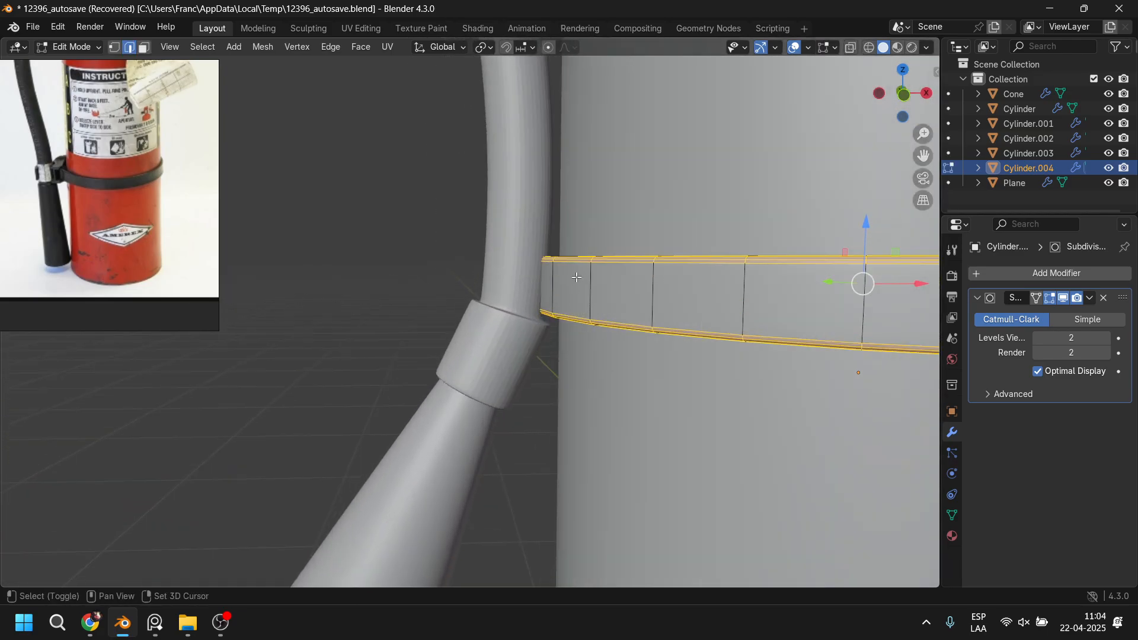
click(554, 312)
middle_drag(555, 312, 507, 321)
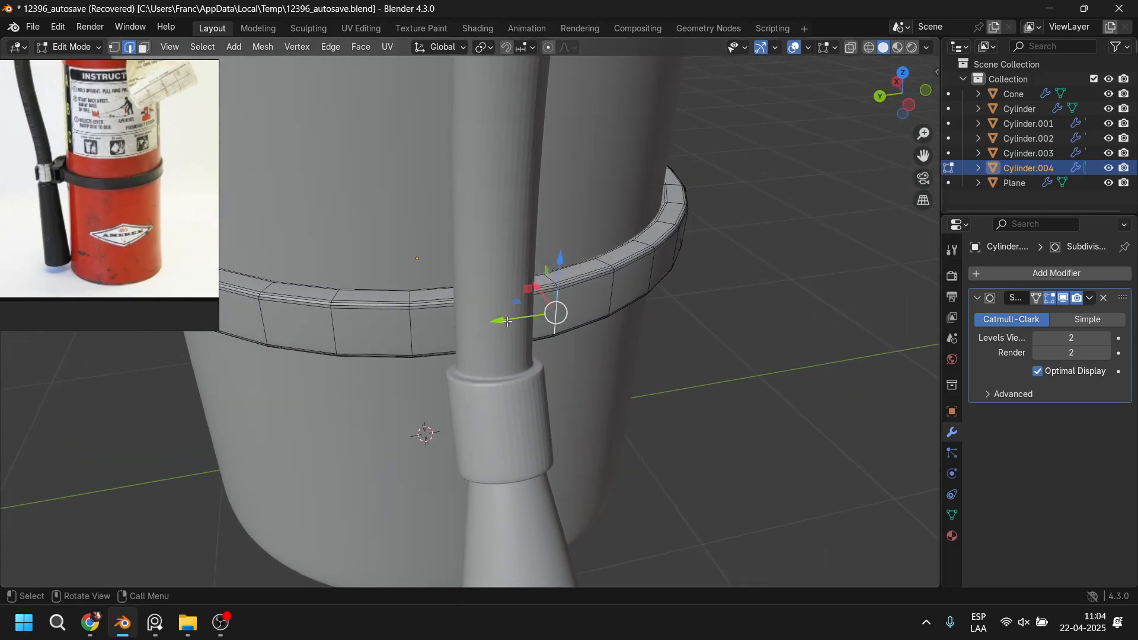
click(144, 48)
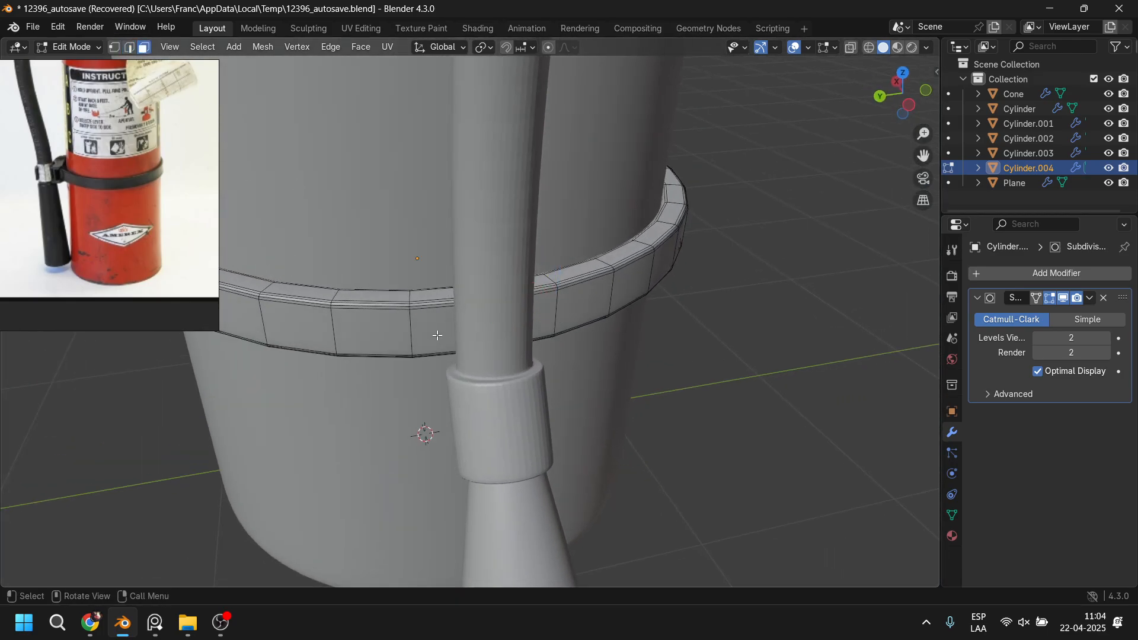
click(433, 330)
ctrl+click(541, 318)
middle_drag(541, 317, 511, 263)
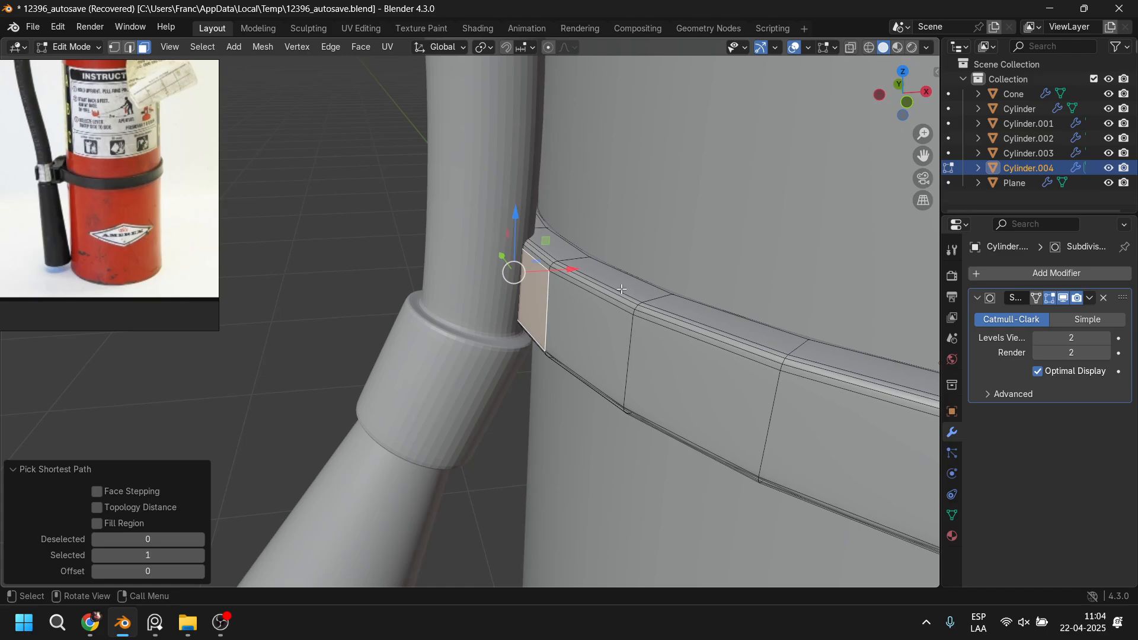
key(e)
click(618, 289)
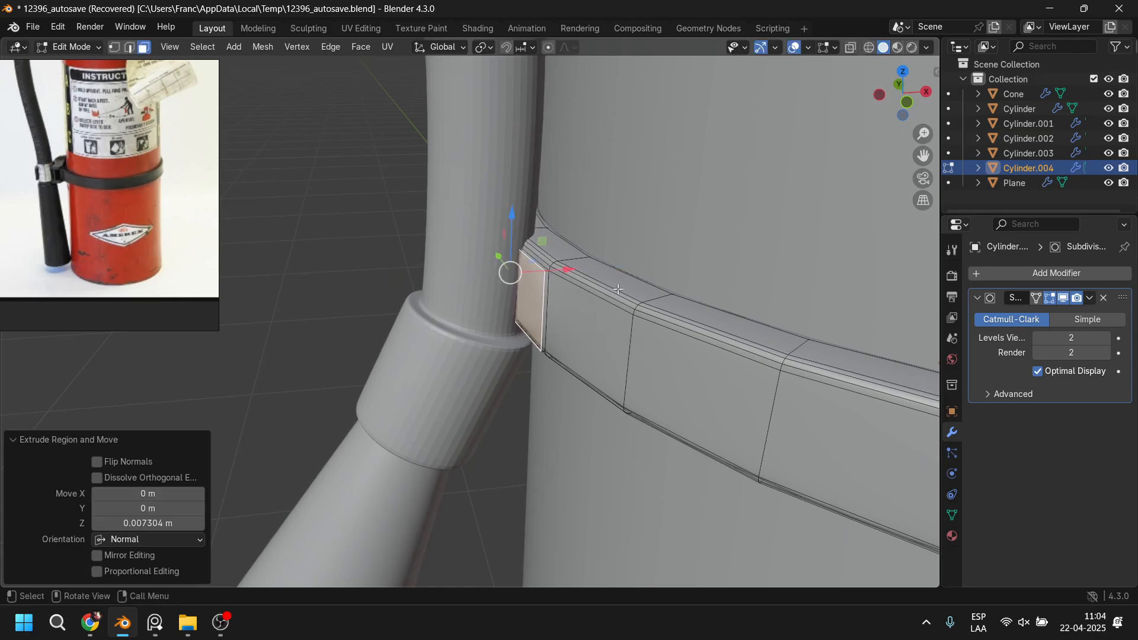
Step: Extrude the same two faces by about 0.201 m past the hose and again by 0.008 m, and scale the end to 0.954
key(e)
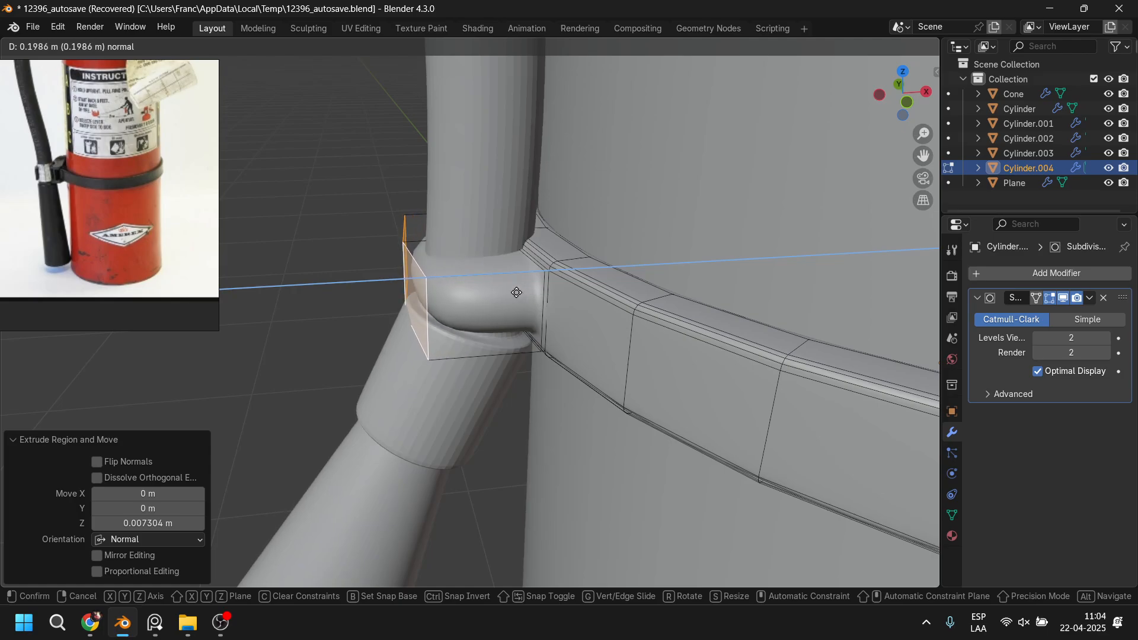
click(516, 293)
key(e)
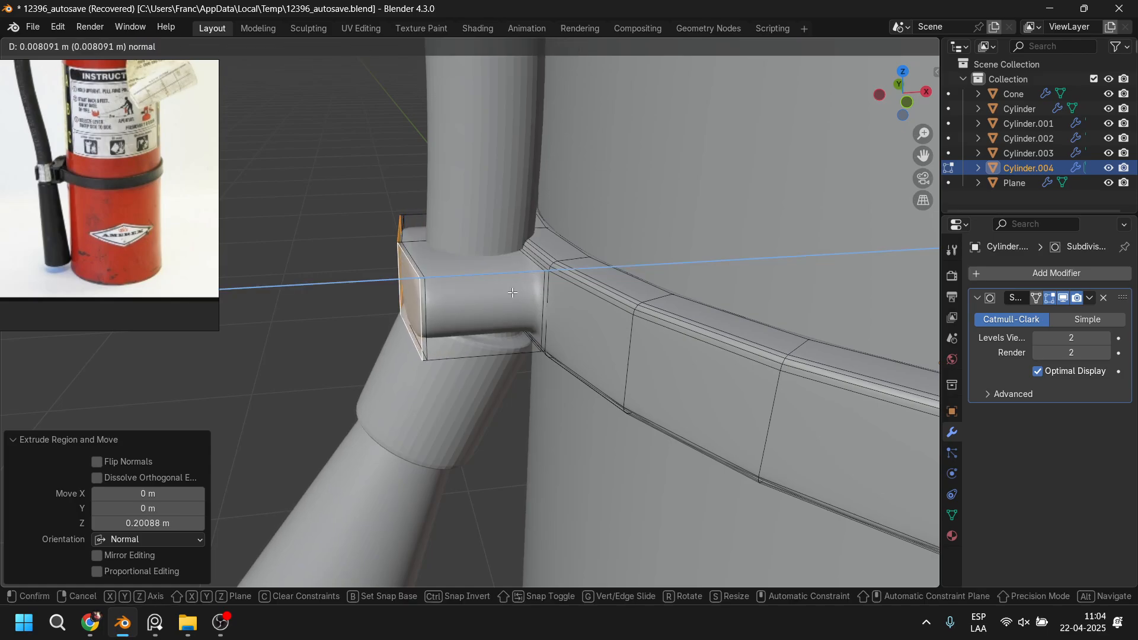
click(513, 292)
middle_drag(479, 361, 544, 378)
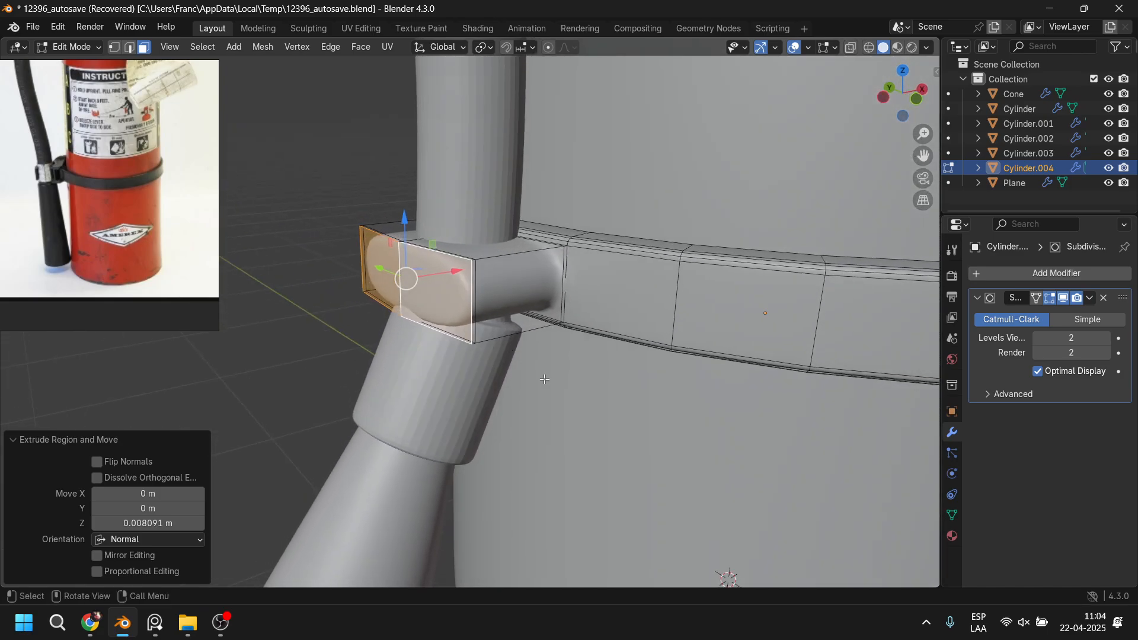
key(s)
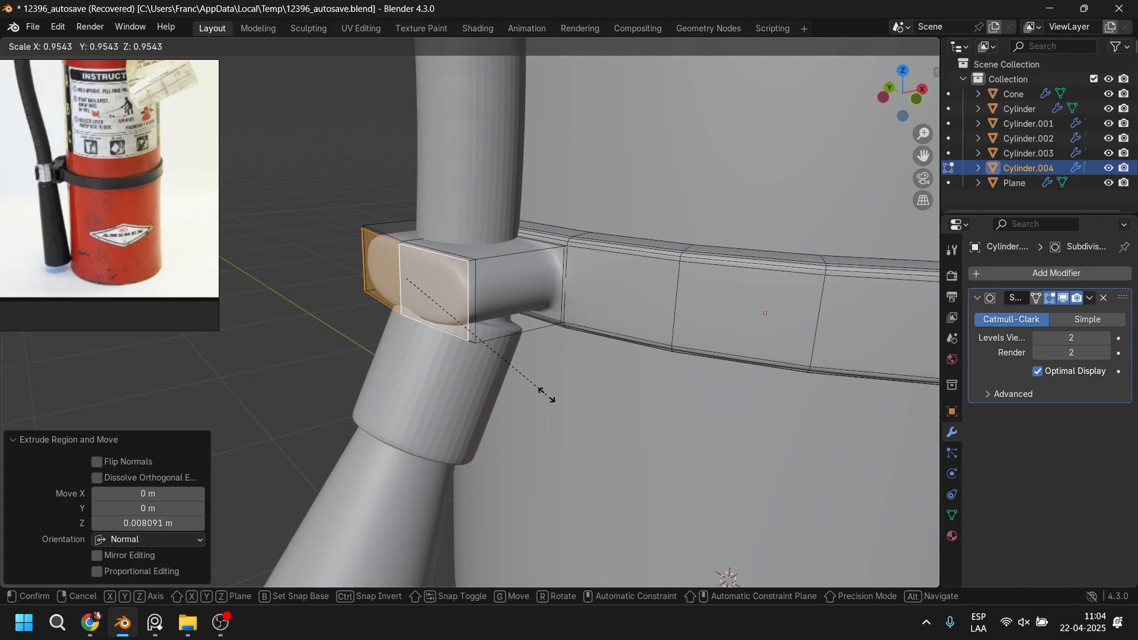
click(545, 394)
Step: Add two supporting edge loops around the clamp block, at factor 0.849 near the band and -0.873 near its outer end
middle_drag(530, 291, 510, 285)
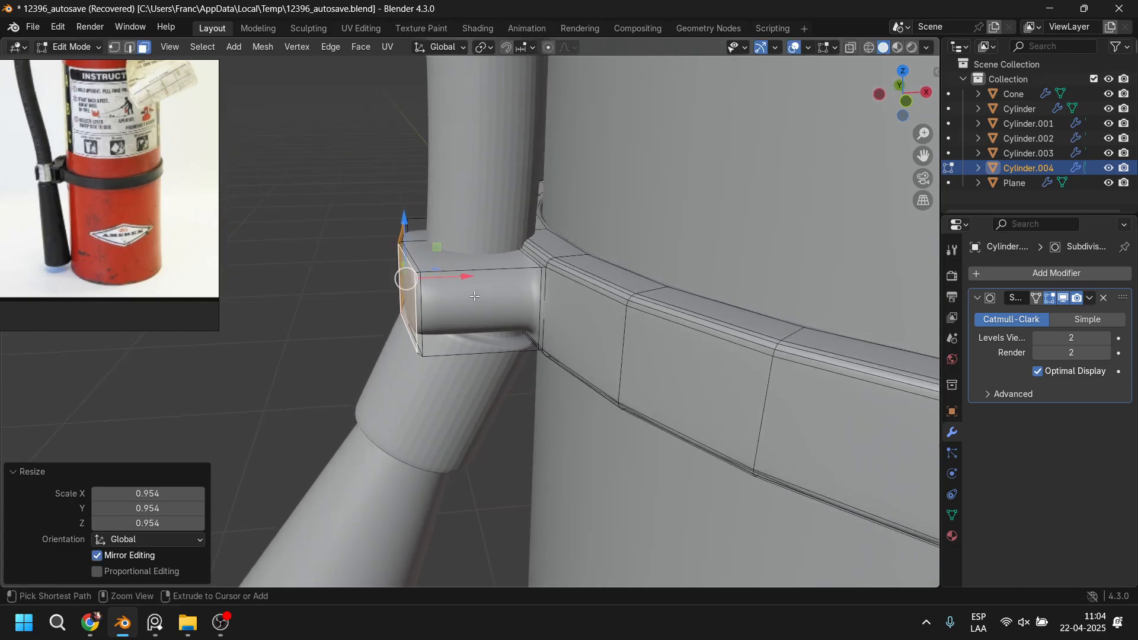
key(ctrl+r)
click(472, 268)
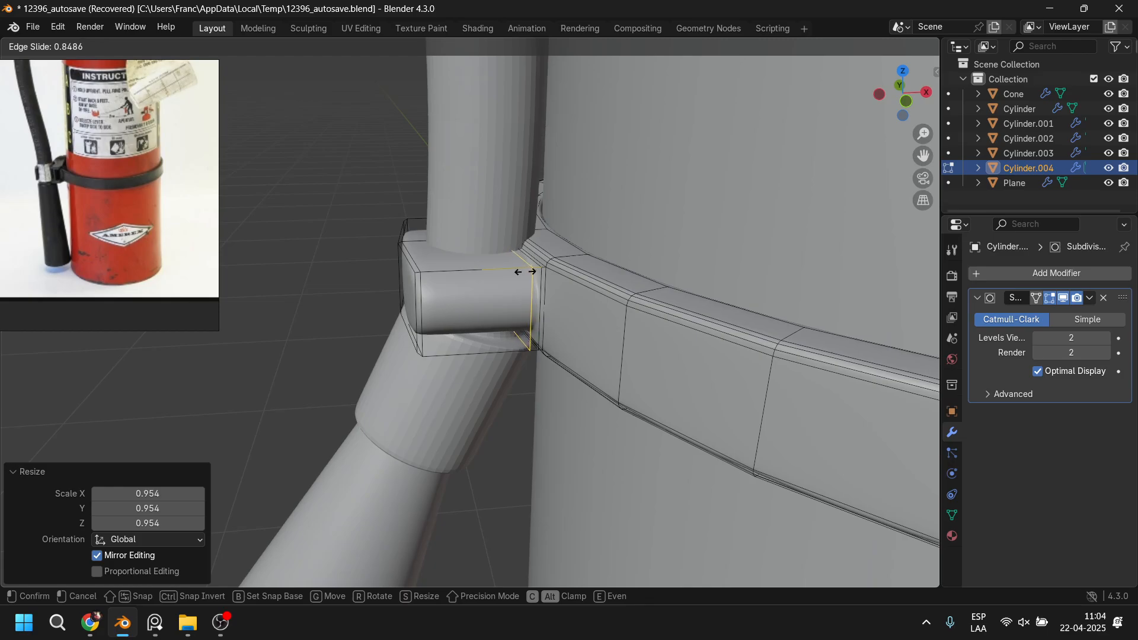
click(524, 272)
key(ctrl+r)
click(501, 273)
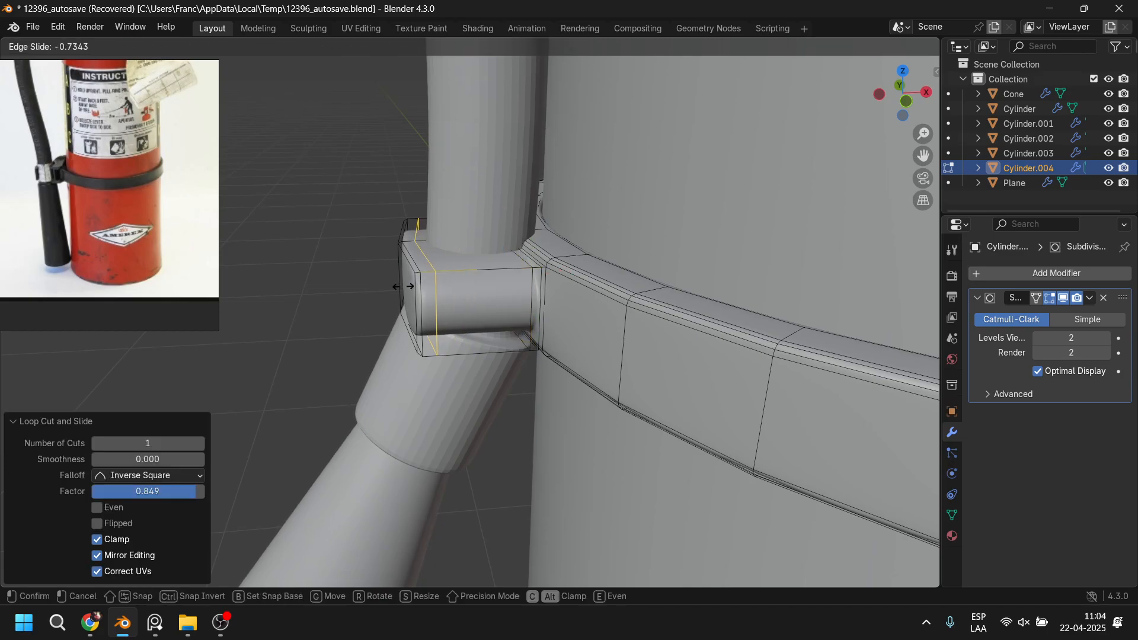
click(396, 289)
Step: Bevel the edge loop along the middle of the clamp block with 3 segments and a width of about 0.129 m
middle_drag(302, 266, 422, 287)
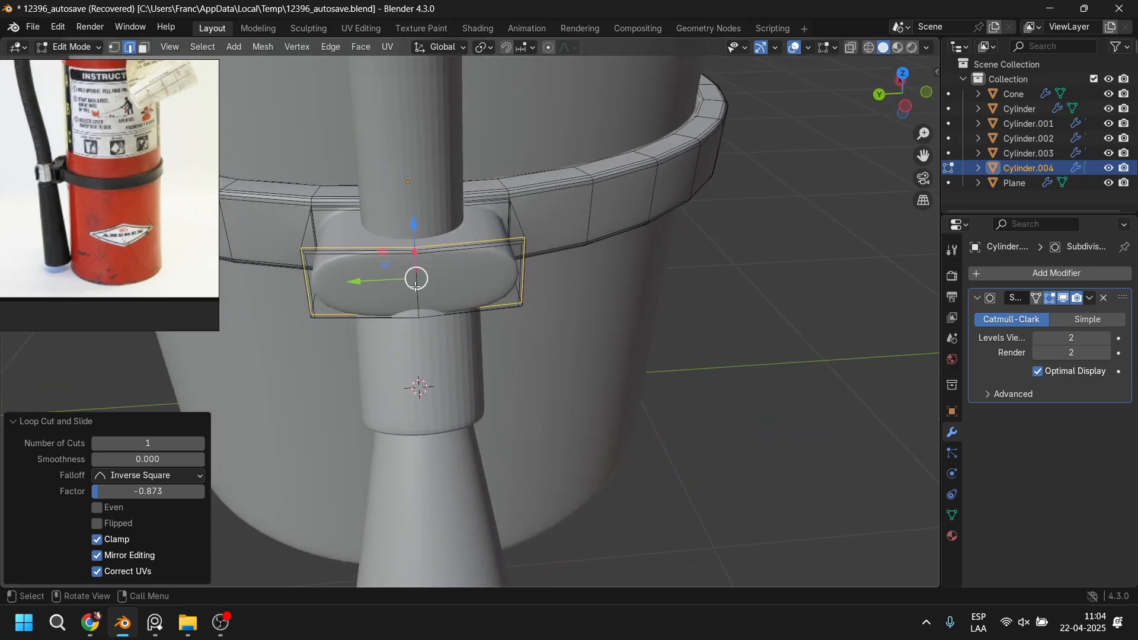
click(414, 287)
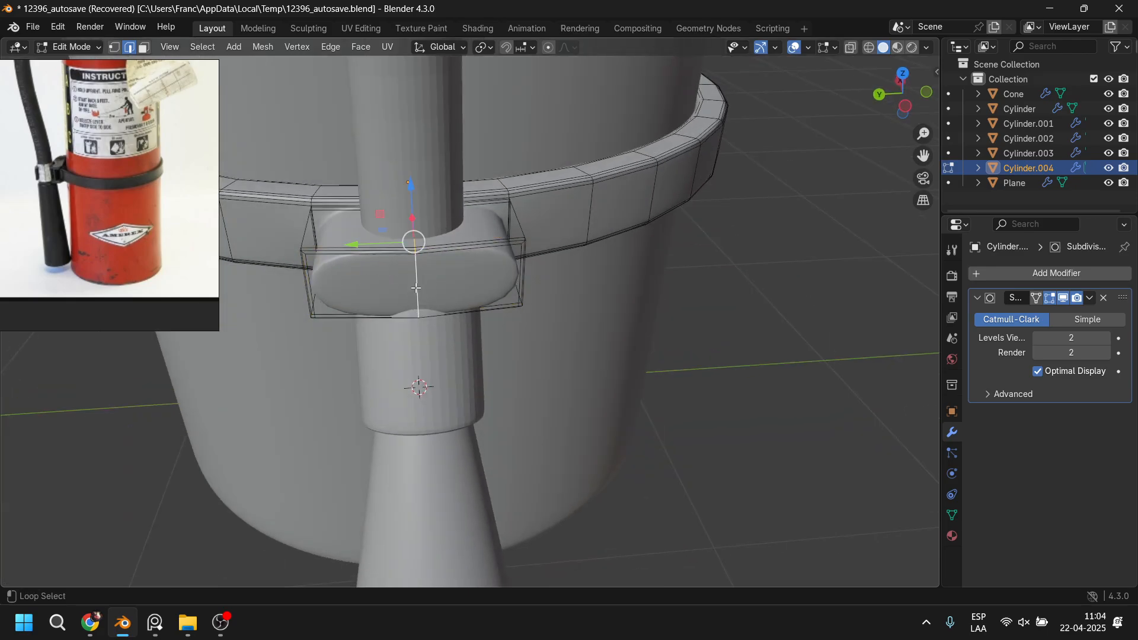
key(ctrl+b)
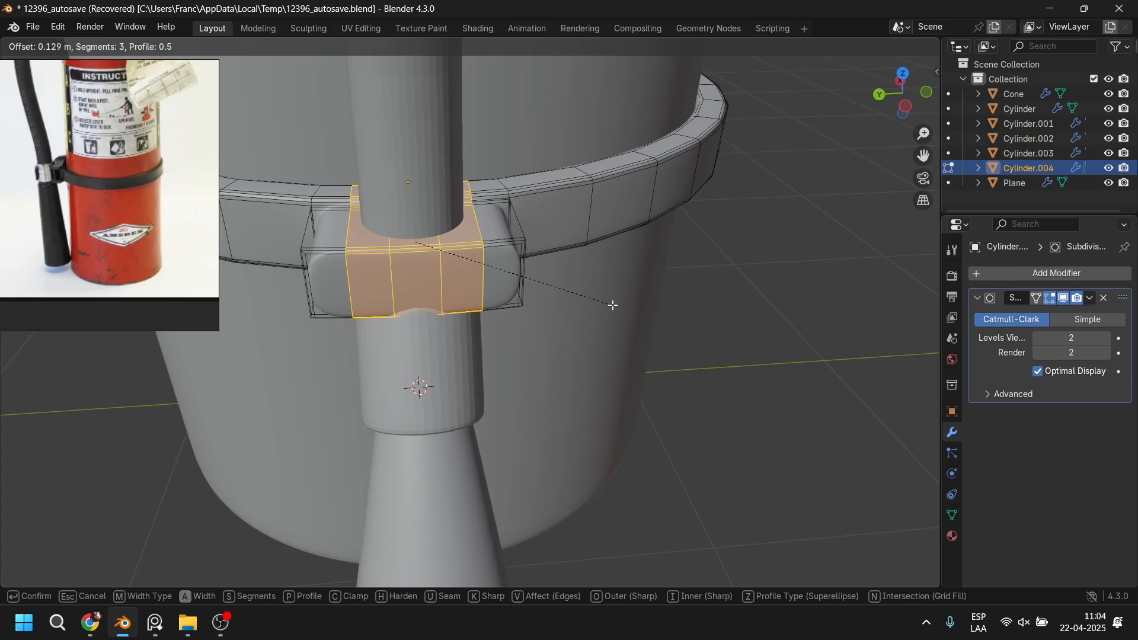
click(610, 305)
Step: Delete the loop of faces running through the middle of the clamp block and band, splitting the block into two halves
middle_drag(491, 286, 379, 283)
click(382, 279)
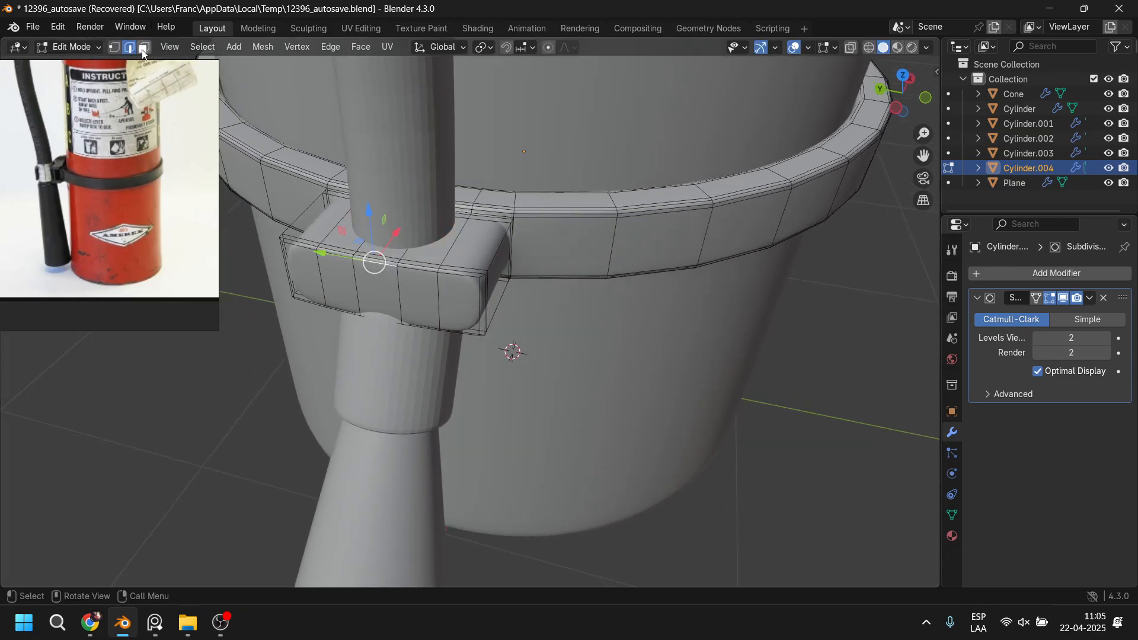
click(382, 276)
key(alt+a)
alt+click(378, 265)
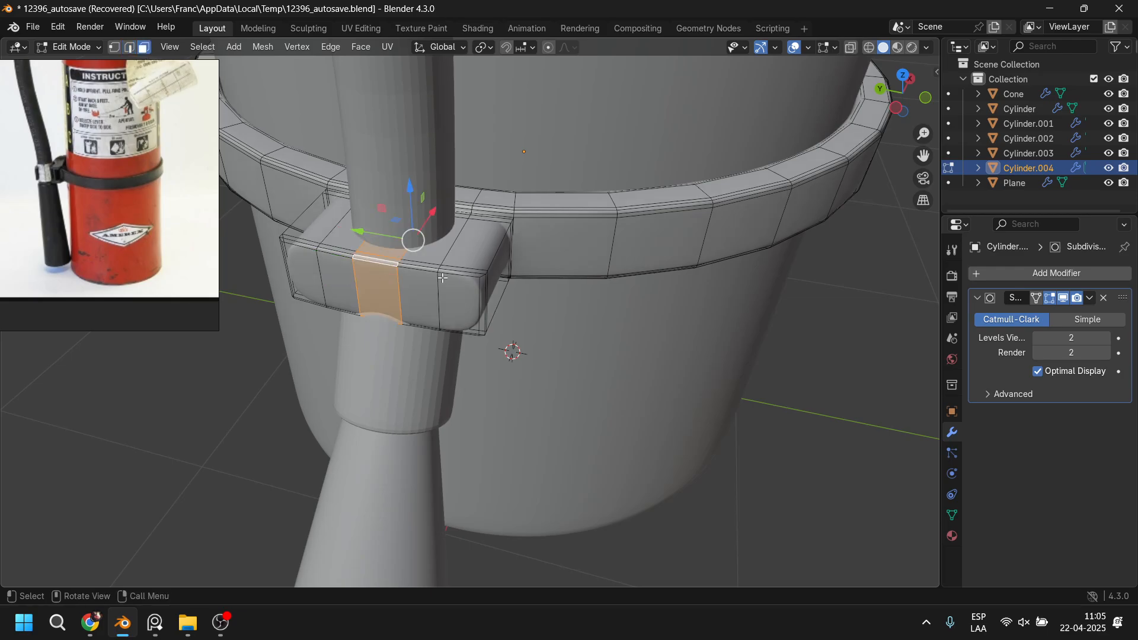
key(x)
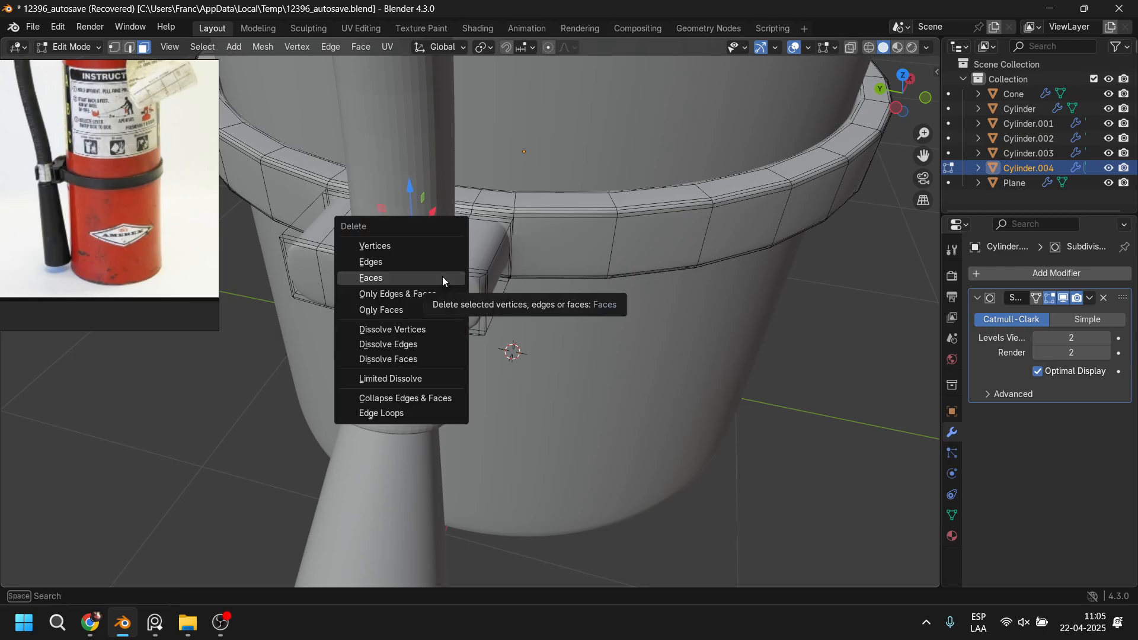
click(442, 276)
Step: Isolate the band and fill the open inner side of the clamp half on the positive Y side with faces
scroll(450, 278, down, 6)
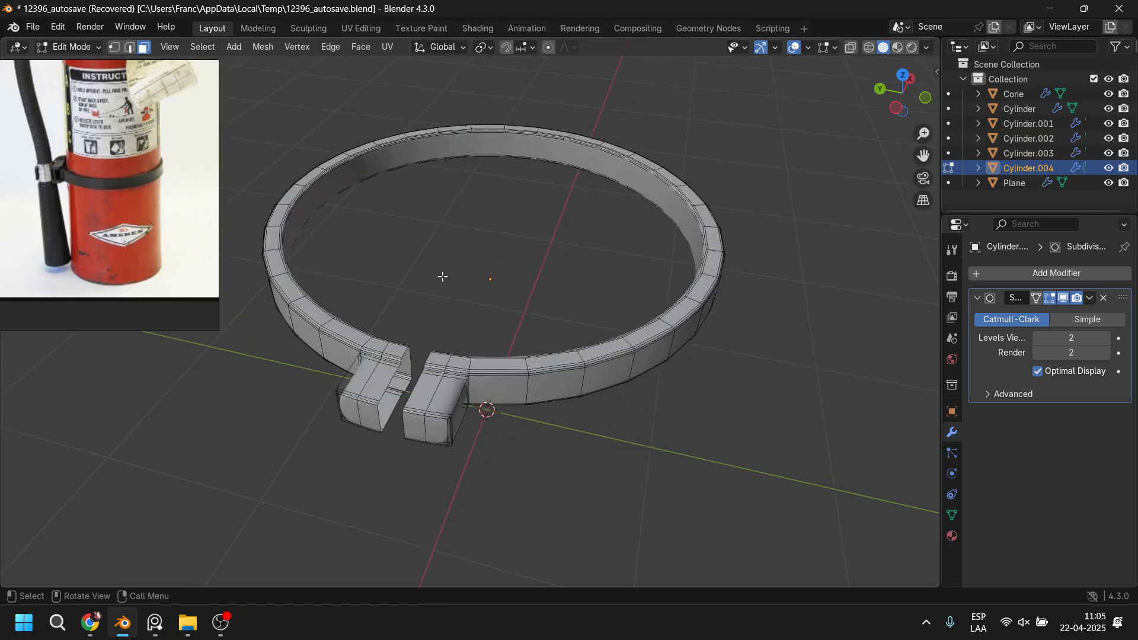
scroll(457, 356, up, 5)
shift+middle_drag(447, 393, 519, 146)
scroll(474, 157, up, 2)
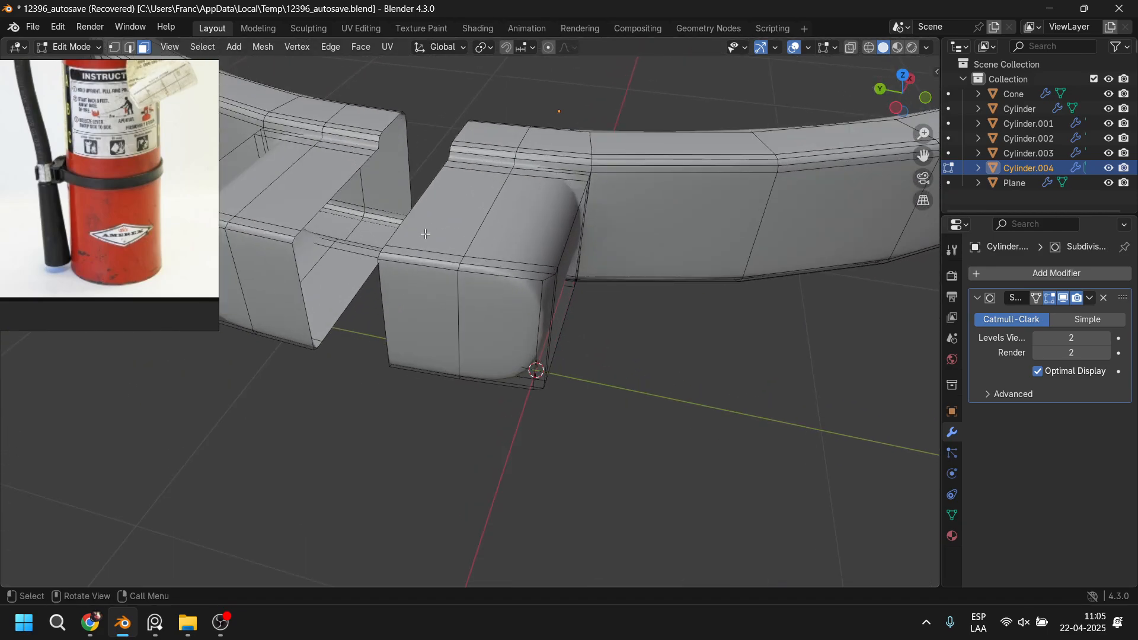
shift+middle_drag(398, 173, 440, 191)
click(436, 142)
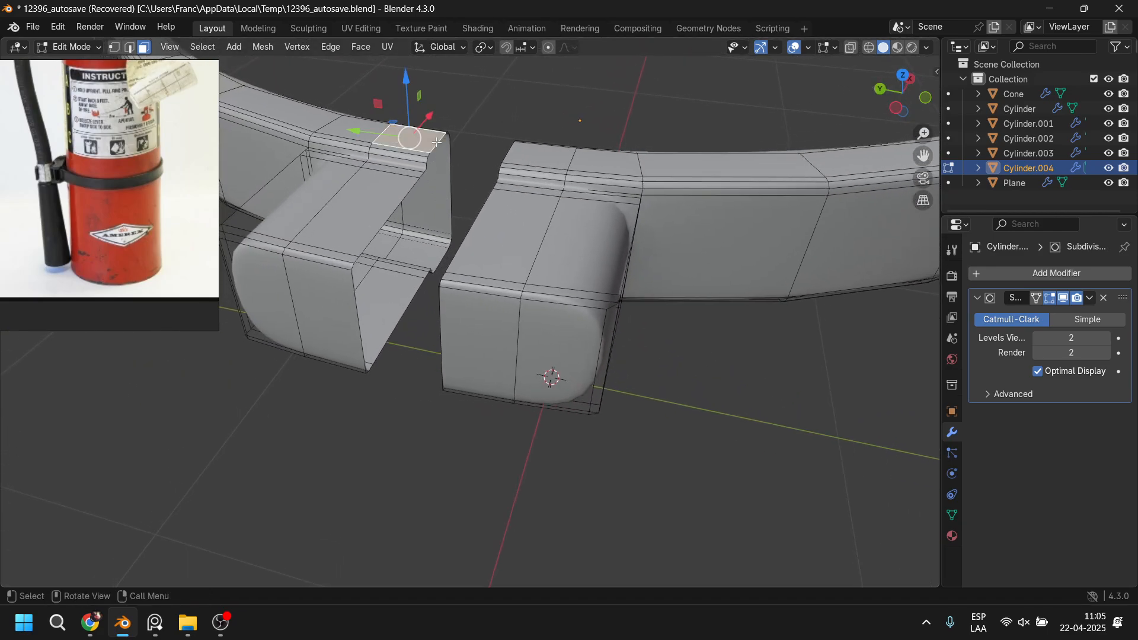
click(452, 186)
click(356, 327)
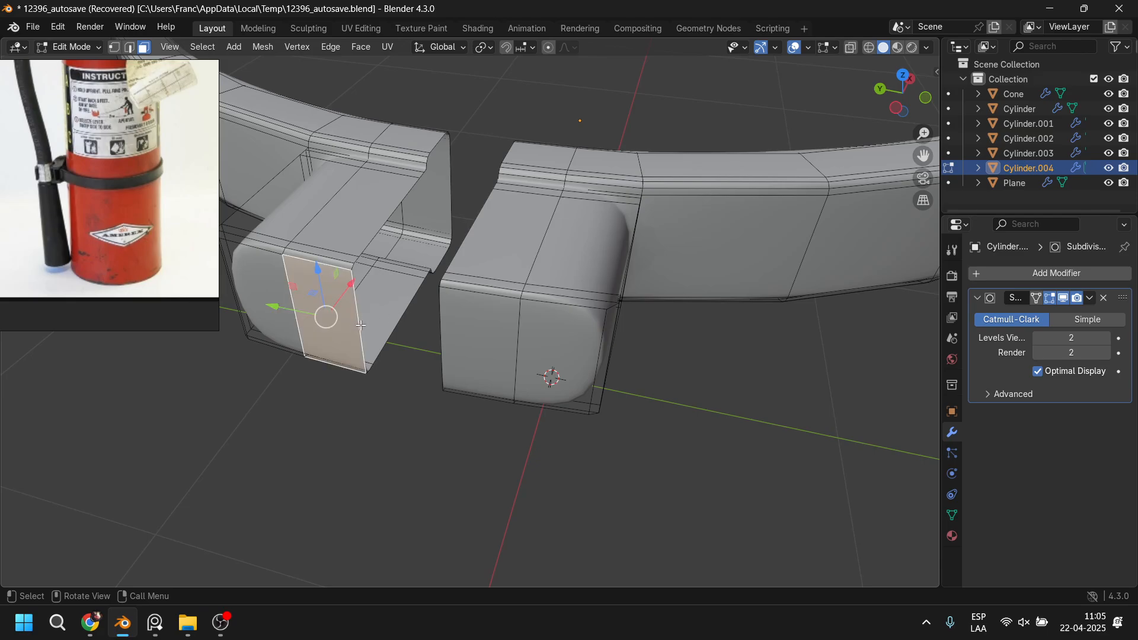
click(126, 48)
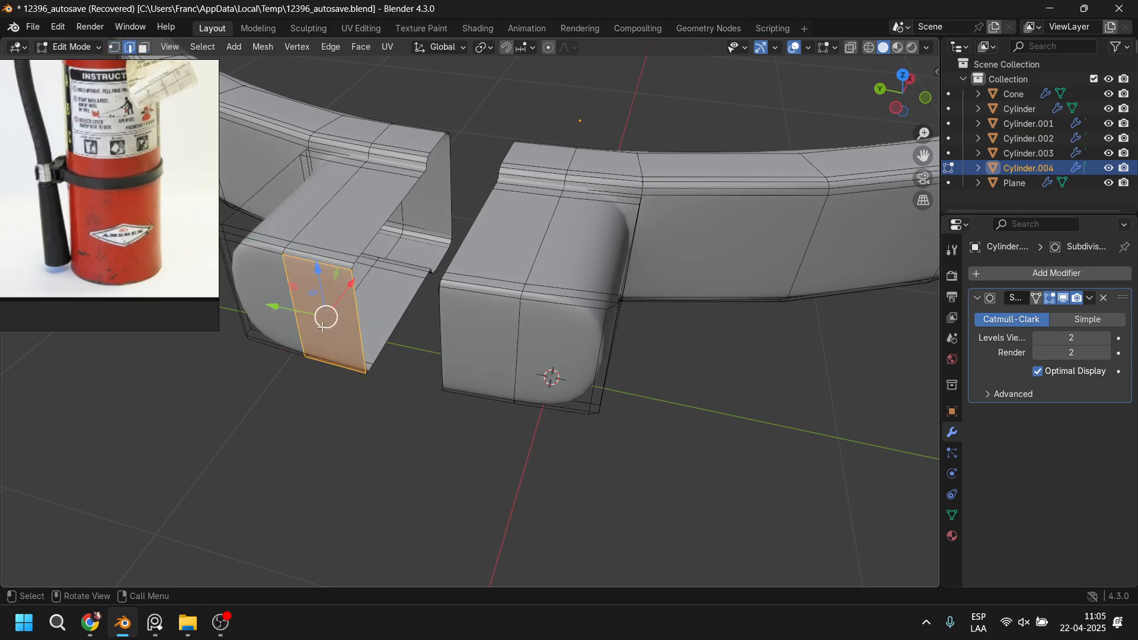
click(358, 326)
middle_drag(366, 328, 399, 341)
key(f)
key(f)
key(f)
key(f)
key(f)
key(f)
key(f)
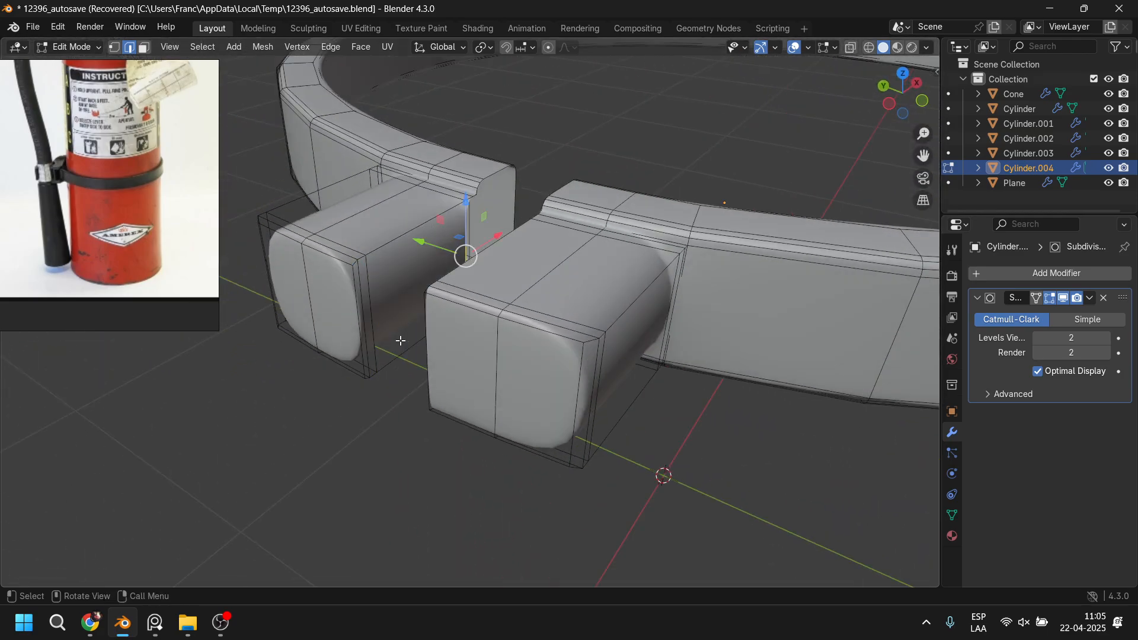
key(f)
key(f)
key(f)
key(f)
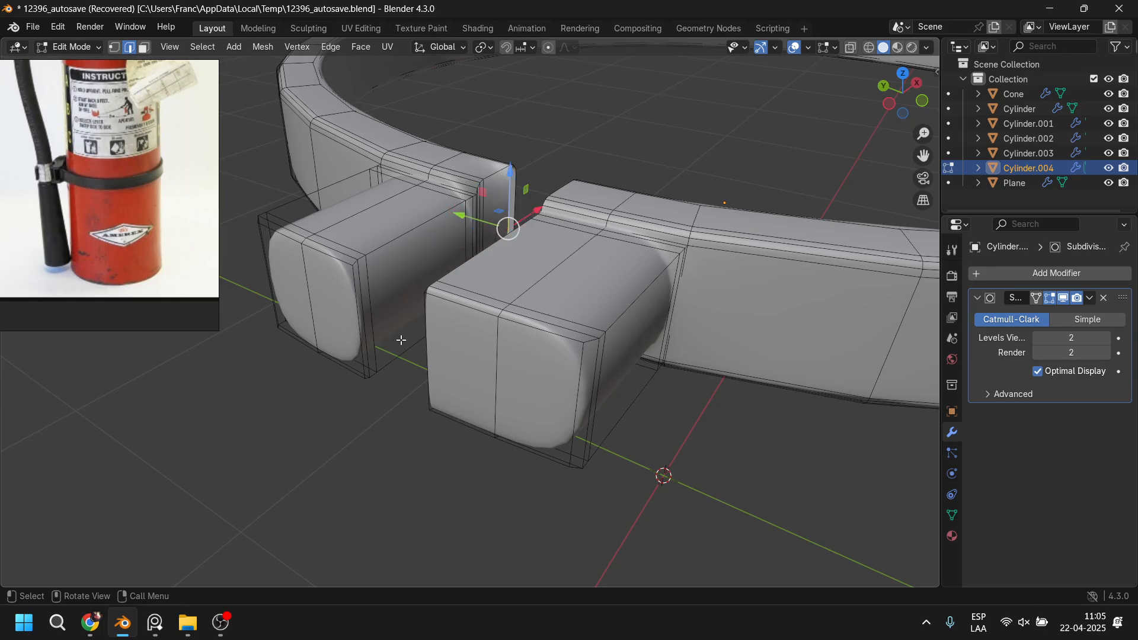
Step: Fill the open inner side of the opposite clamp half with faces as well
middle_drag(395, 341, 752, 364)
key(f)
key(f)
key(f)
key(f)
key(f)
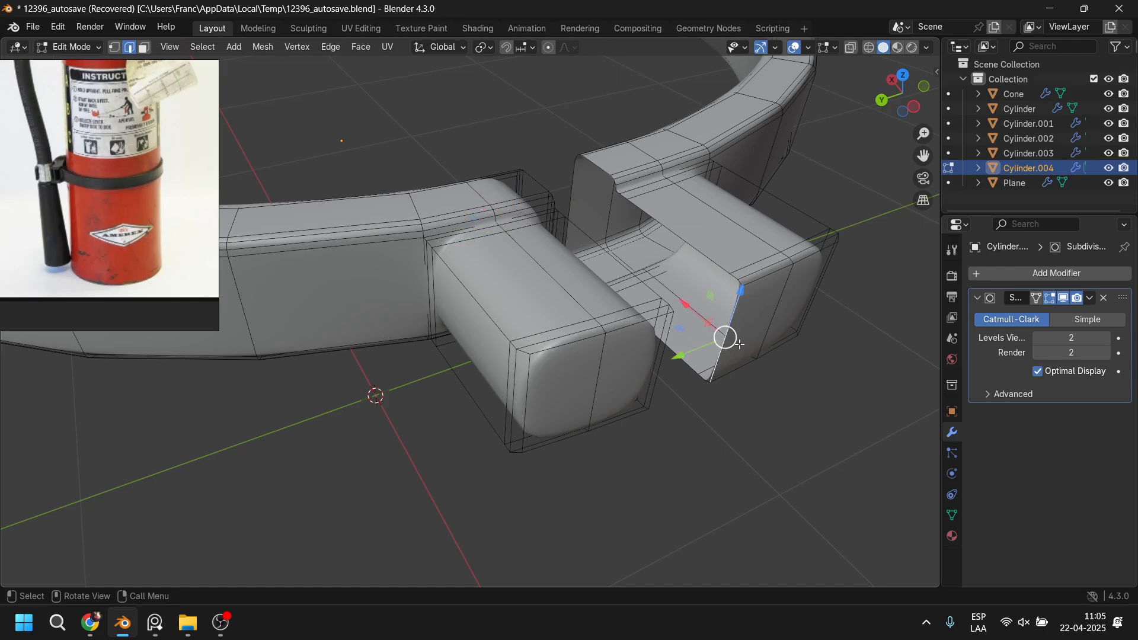
Step: Add one edge loop around each clamp half near its outer end, at factor -0.405 on the negative Y half and -0.509 on the other
middle_drag(695, 318, 462, 354)
key(ctrl+r)
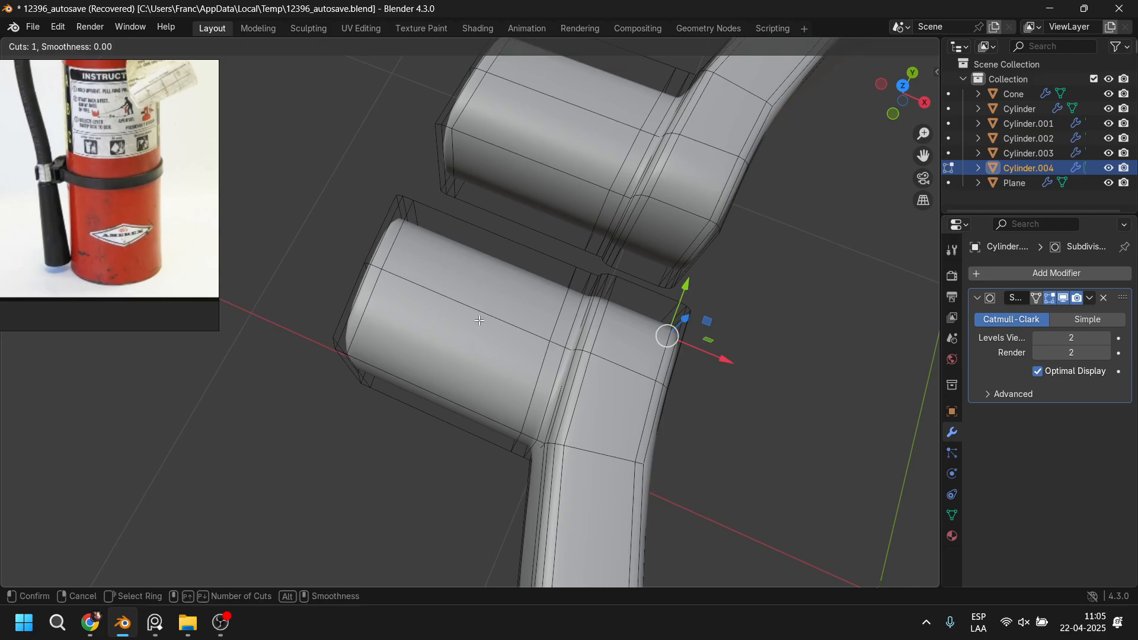
click(491, 254)
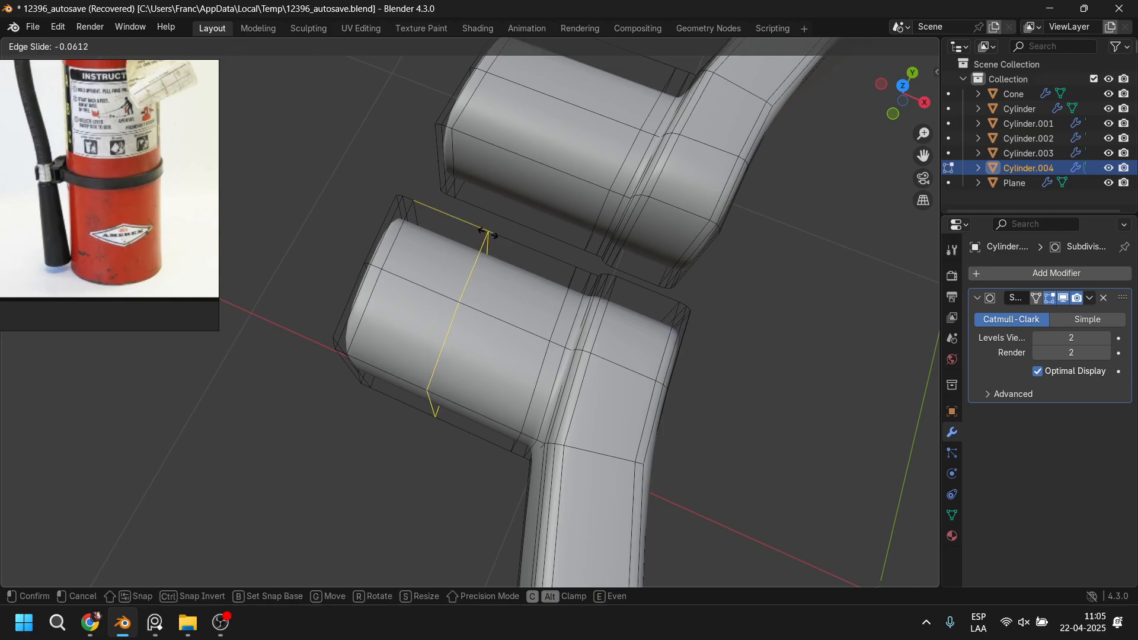
click(470, 212)
key(ctrl+r)
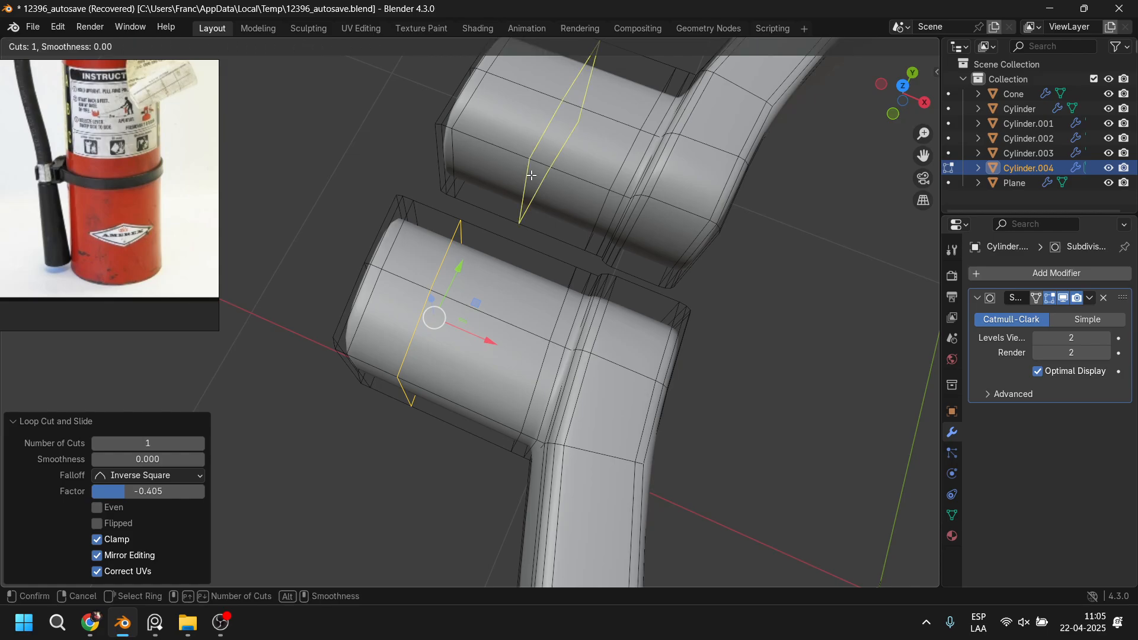
click(493, 148)
click(490, 158)
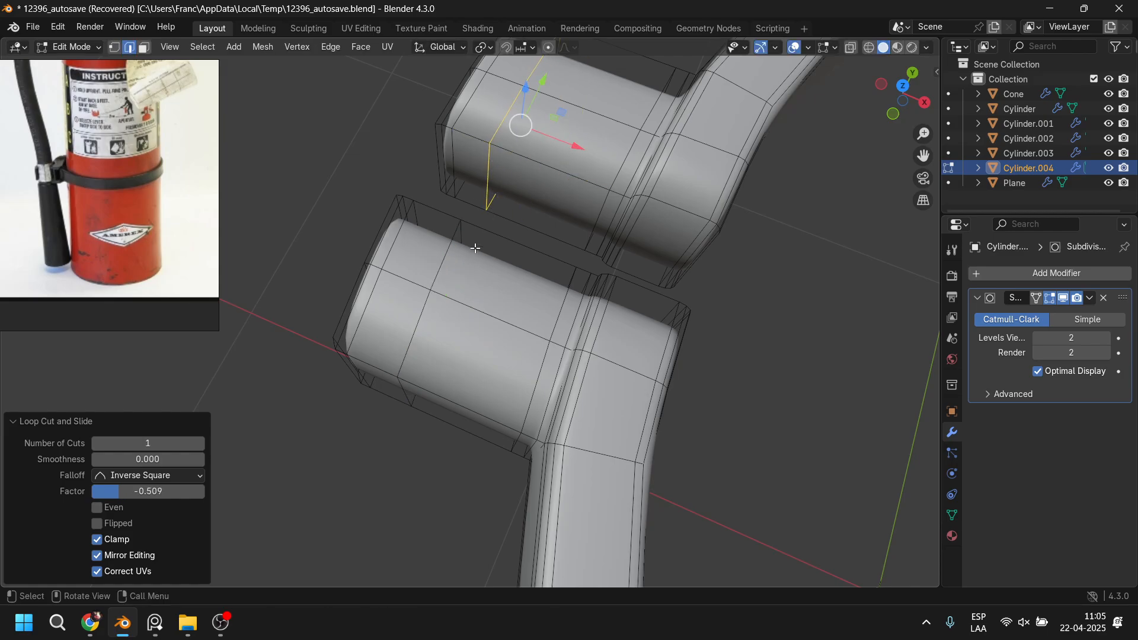
Step: Select the facing inner edges of both new loops and scale them apart along Y by 2.292
middle_drag(476, 247, 454, 140)
click(452, 136)
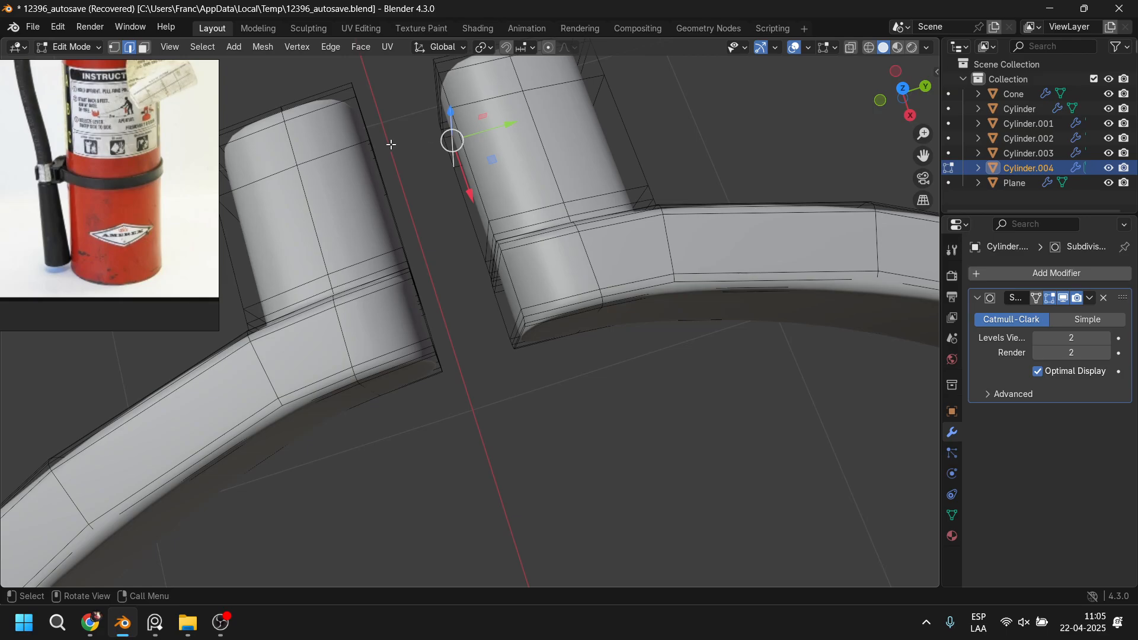
middle_drag(394, 181, 352, 154)
shift+click(383, 126)
shift+middle_drag(435, 183, 479, 243)
middle_drag(480, 244, 503, 264)
key(s)
key(y)
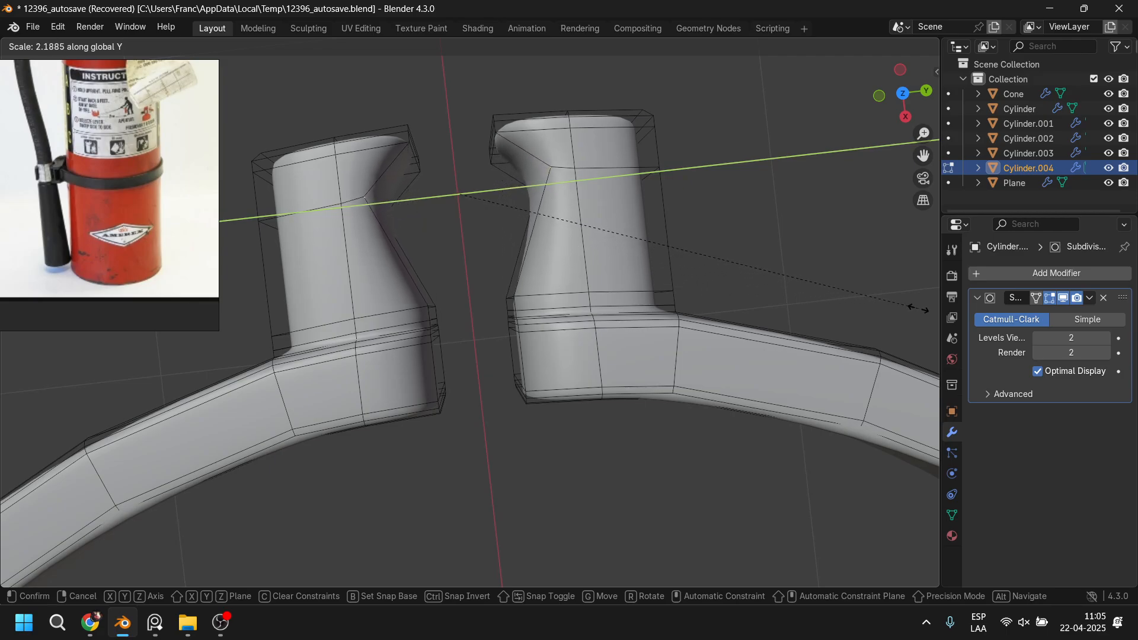
click(9, 308)
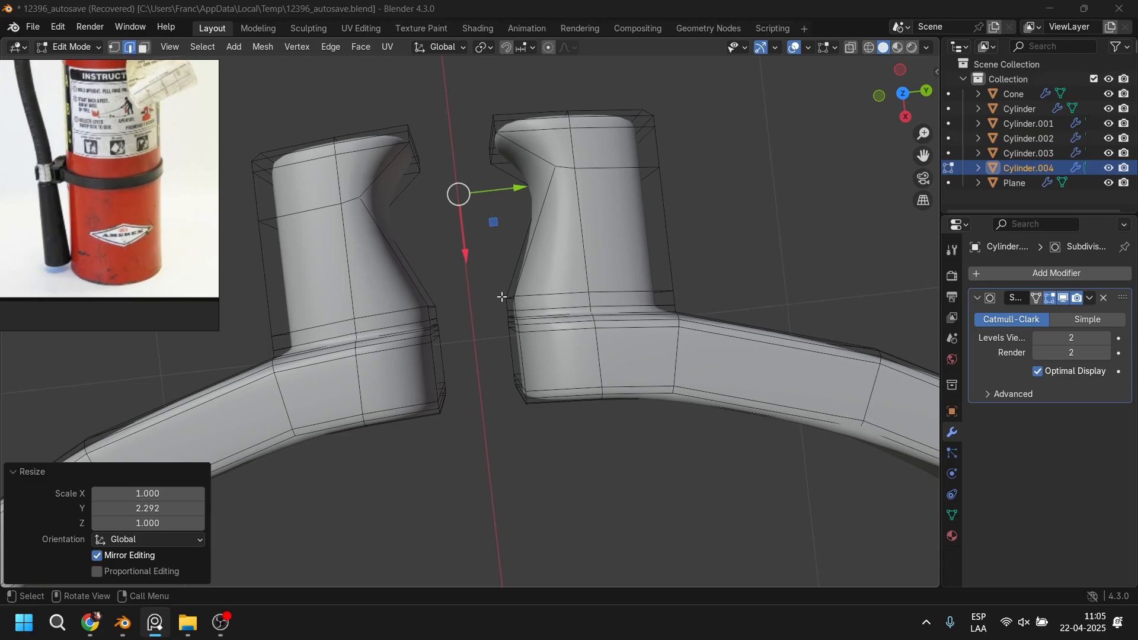
Step: Add another edge loop around each clamp half between the notch and the band, at factor -0.277 on the positive Y half
middle_drag(502, 296, 507, 273)
key(ctrl+t)
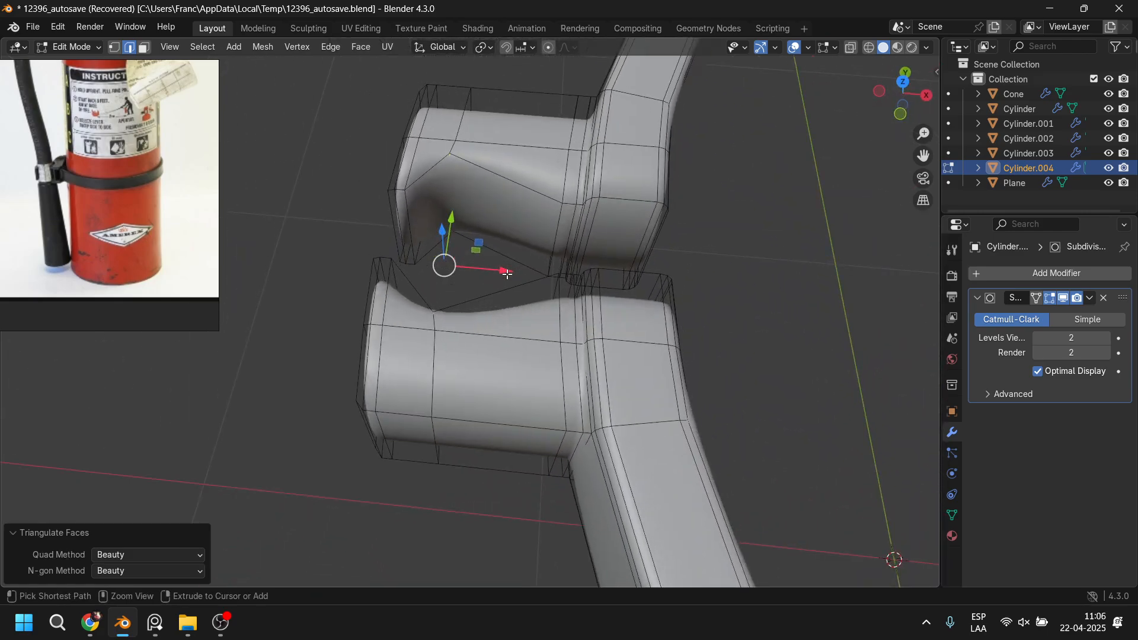
click(477, 314)
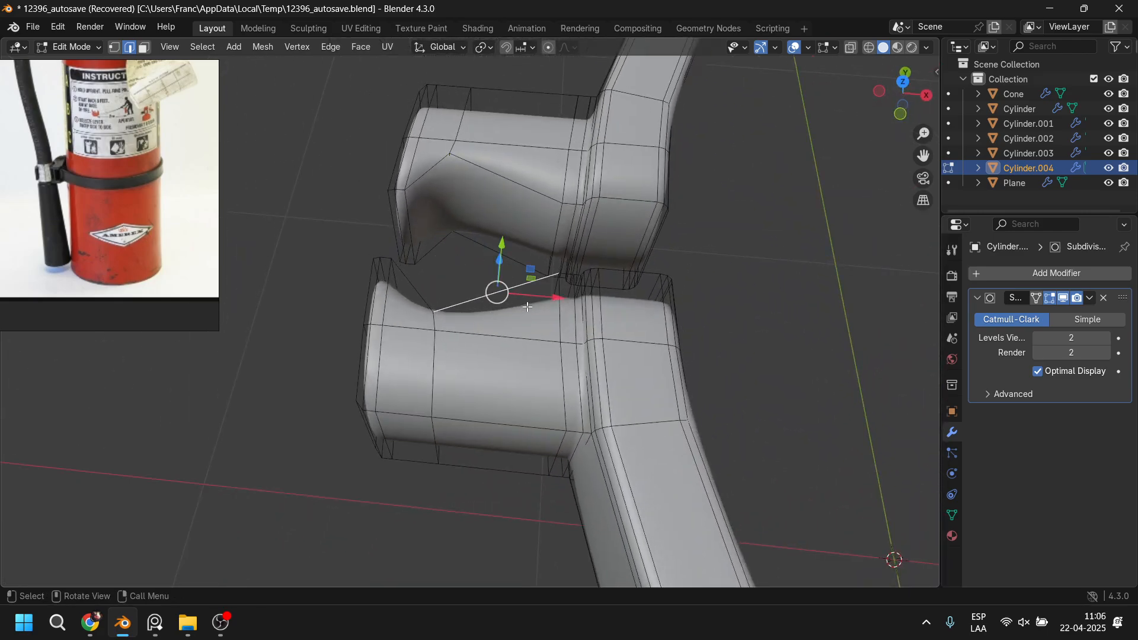
key(ctrl+r)
click(491, 318)
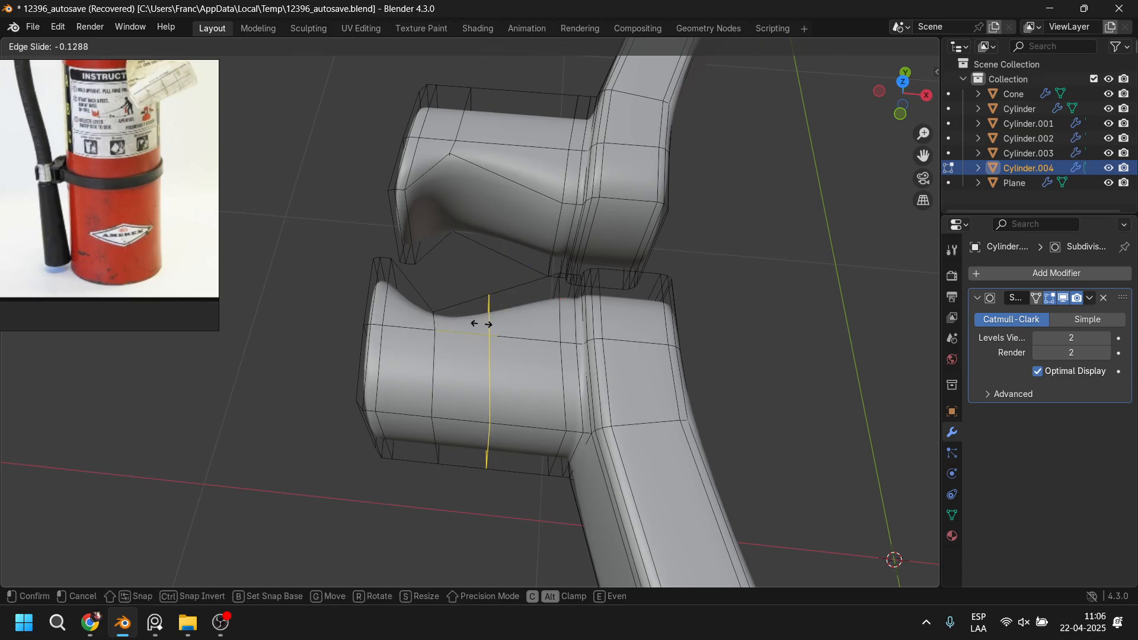
click(481, 323)
key(ctrl+r)
click(494, 169)
click(502, 223)
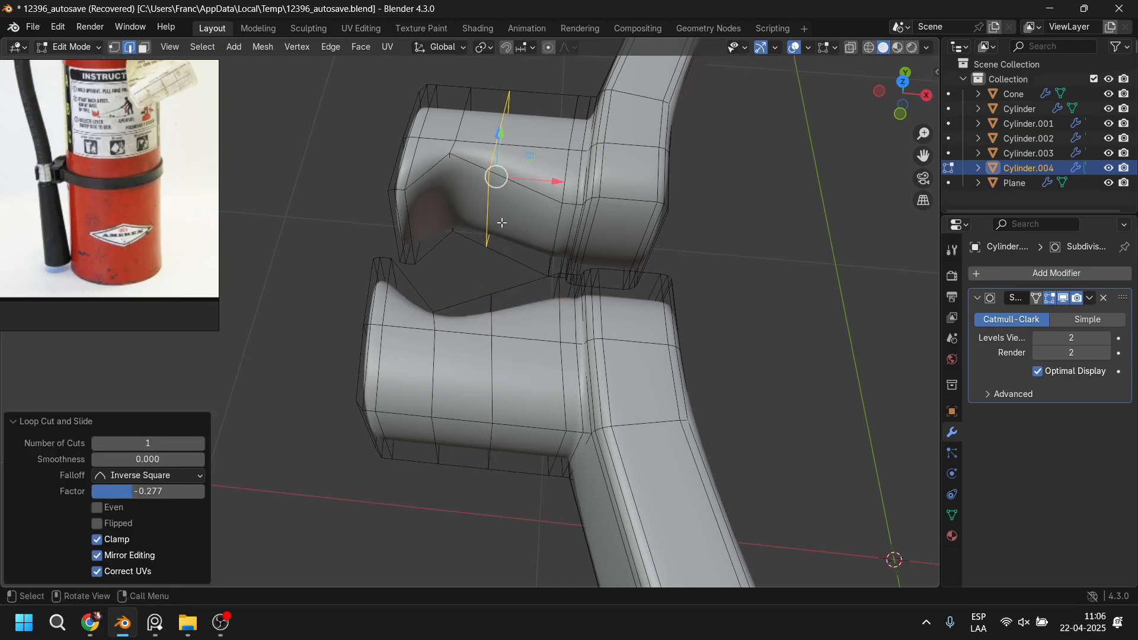
Step: Scale the facing inner edges of the two added loops apart along Y by 1.353 to round the hose recess
click(487, 214)
middle_drag(488, 214, 382, 274)
shift+click(373, 272)
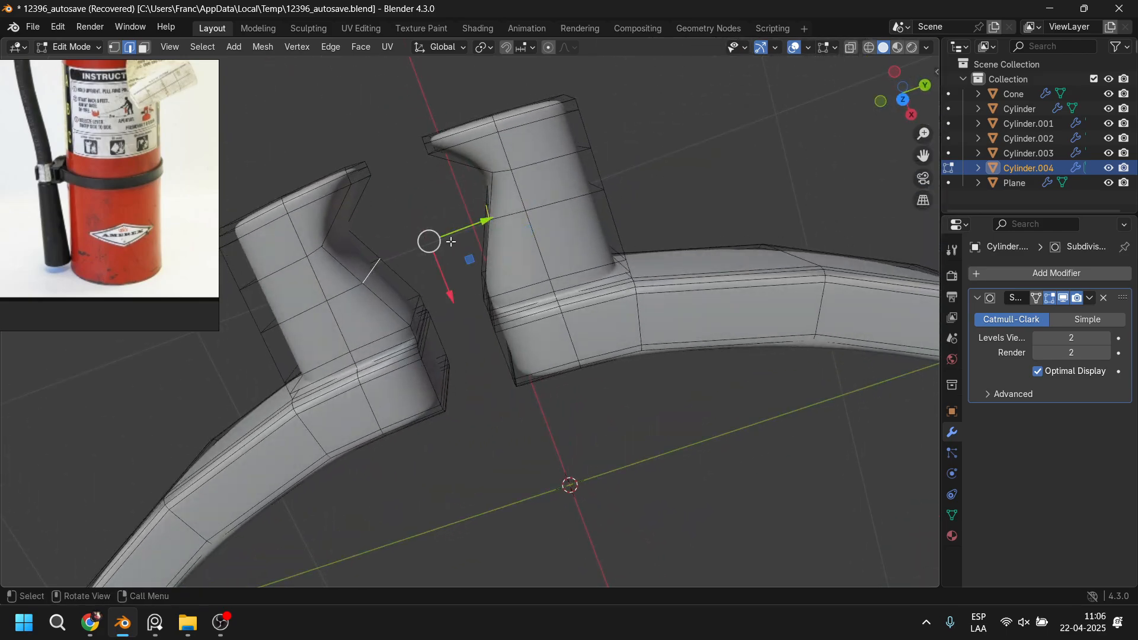
key(s)
key(y)
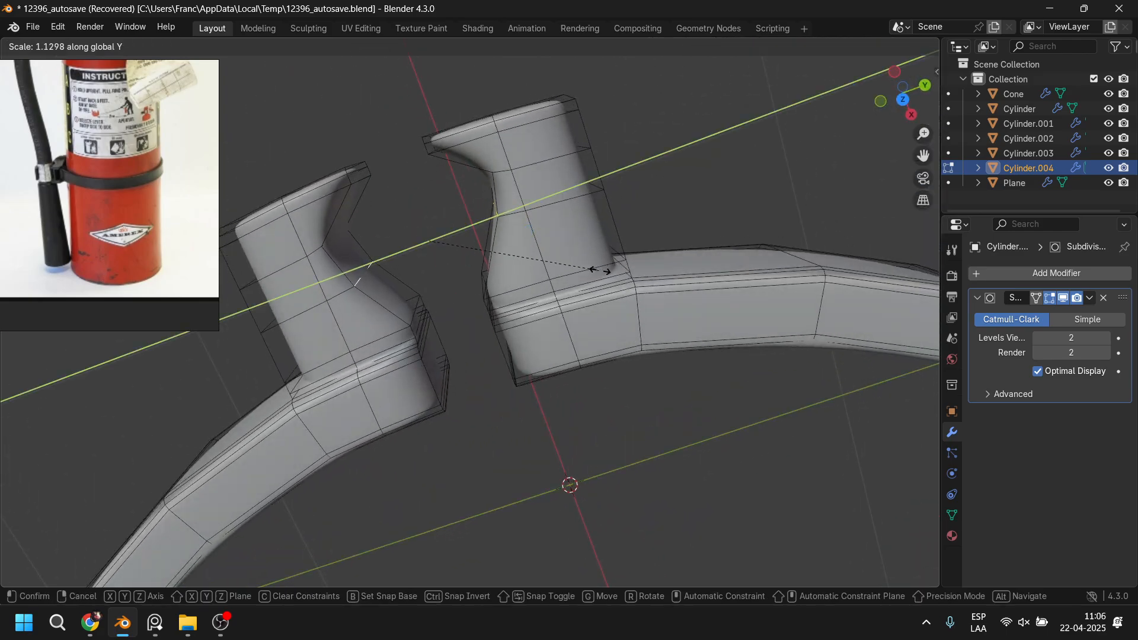
click(635, 279)
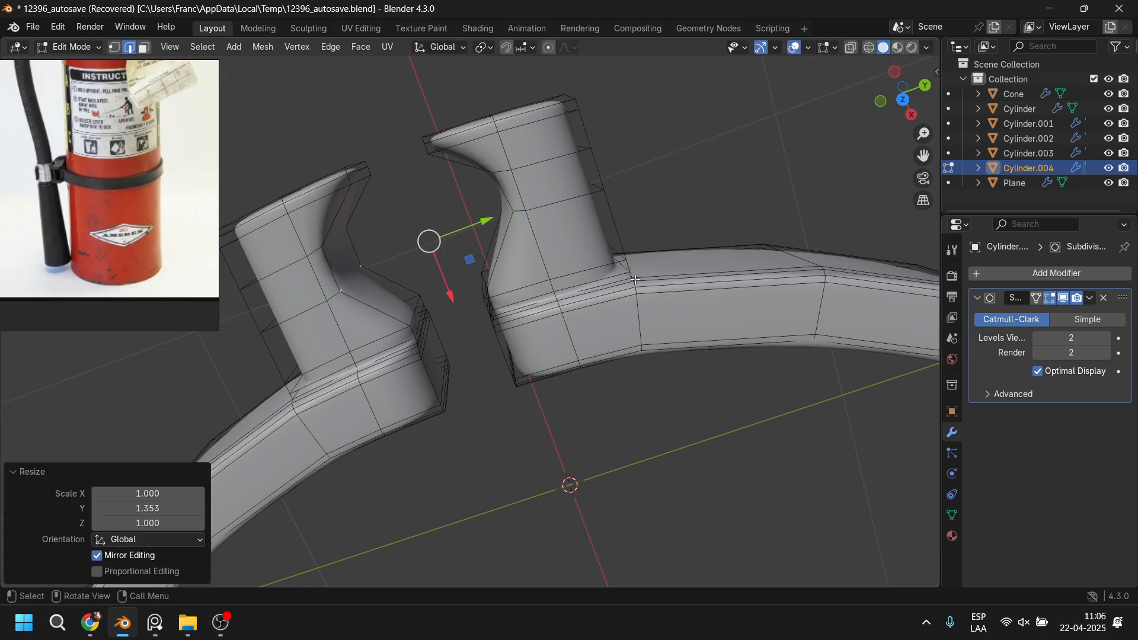
Step: Show all parts again, leave Edit Mode and deselect the band
key(KP_Divide)
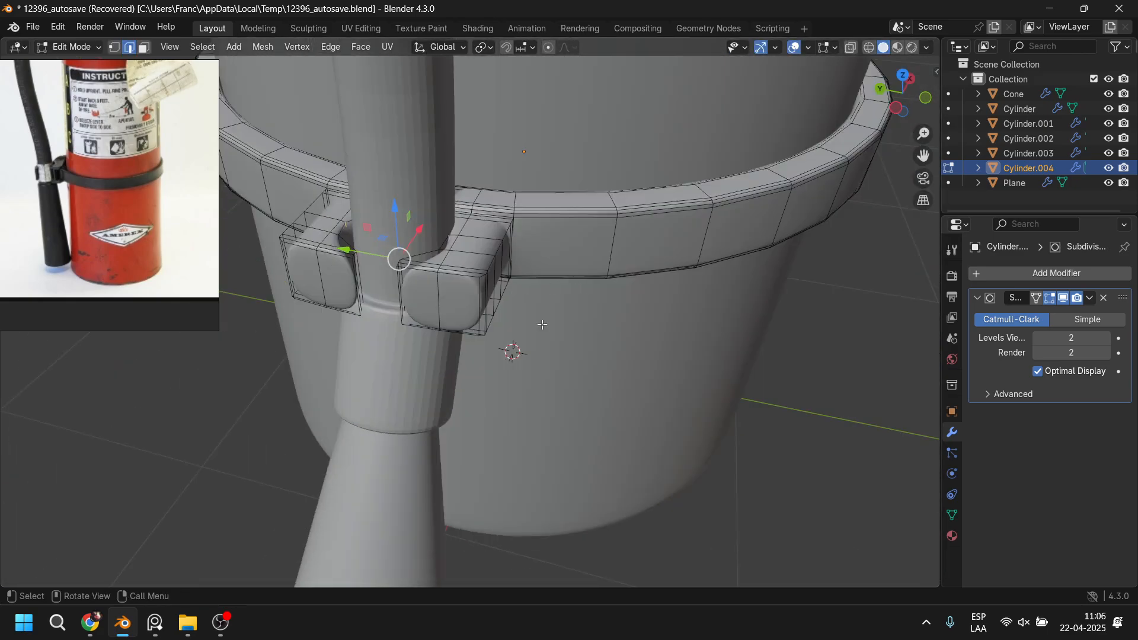
middle_drag(838, 361, 587, 326)
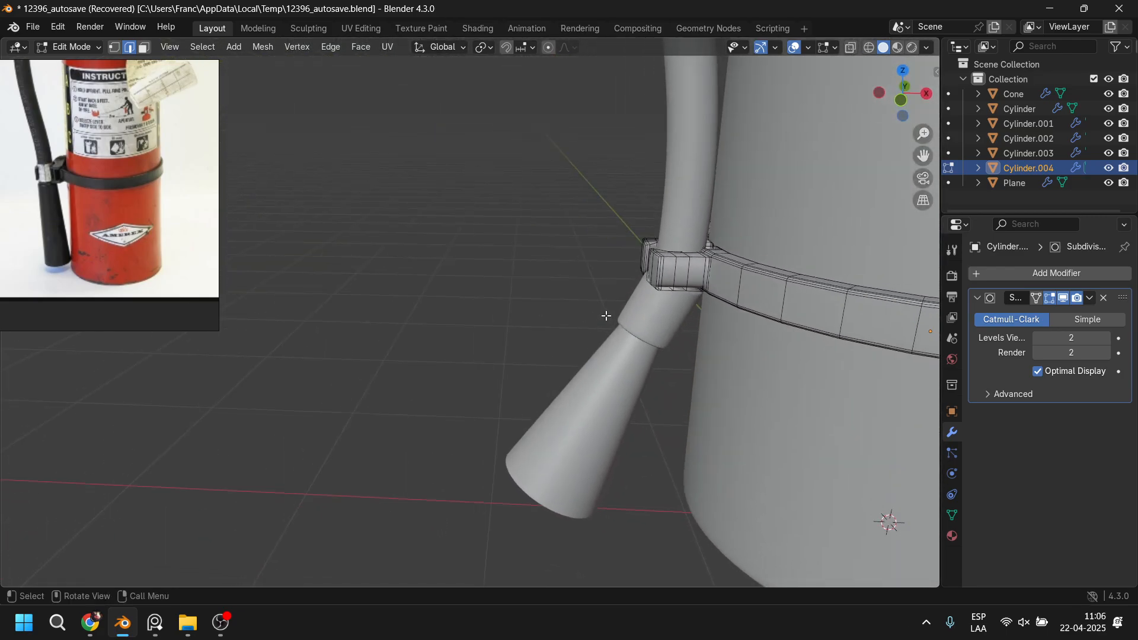
key(Tab)
scroll(500, 266, down, 4)
click(502, 265)
middle_drag(501, 264, 414, 356)
Step: Compare the model's valve head with the reference photos, examining the pressure gauge and how it sits on the valve
shift+scroll(579, 381, up, 10)
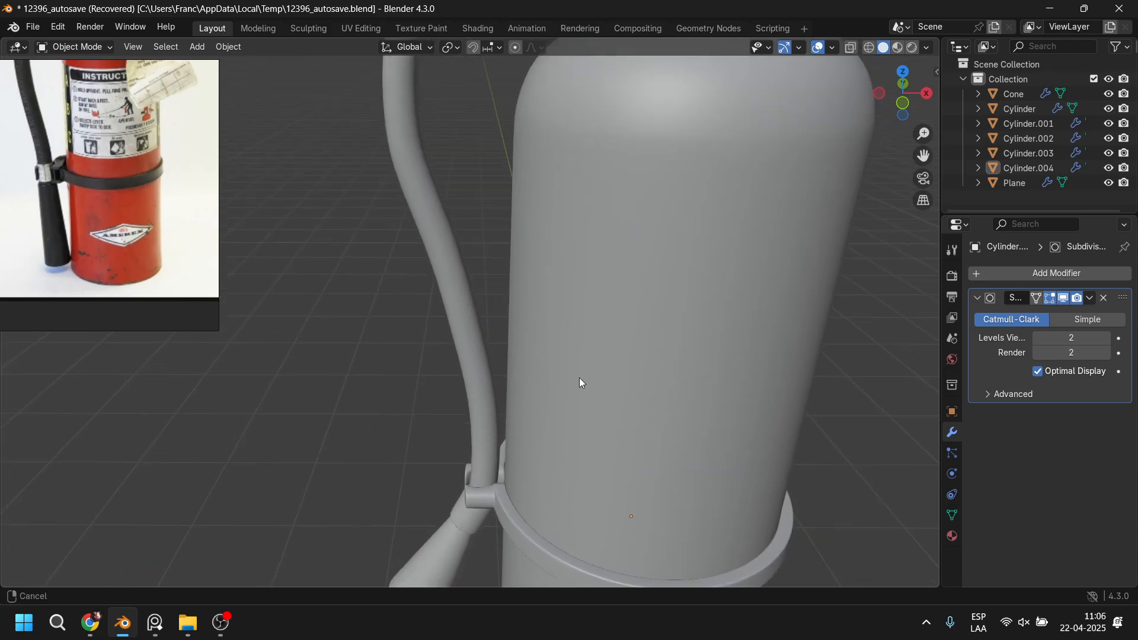
scroll(128, 123, down, 2)
middle_drag(128, 124, 126, 221)
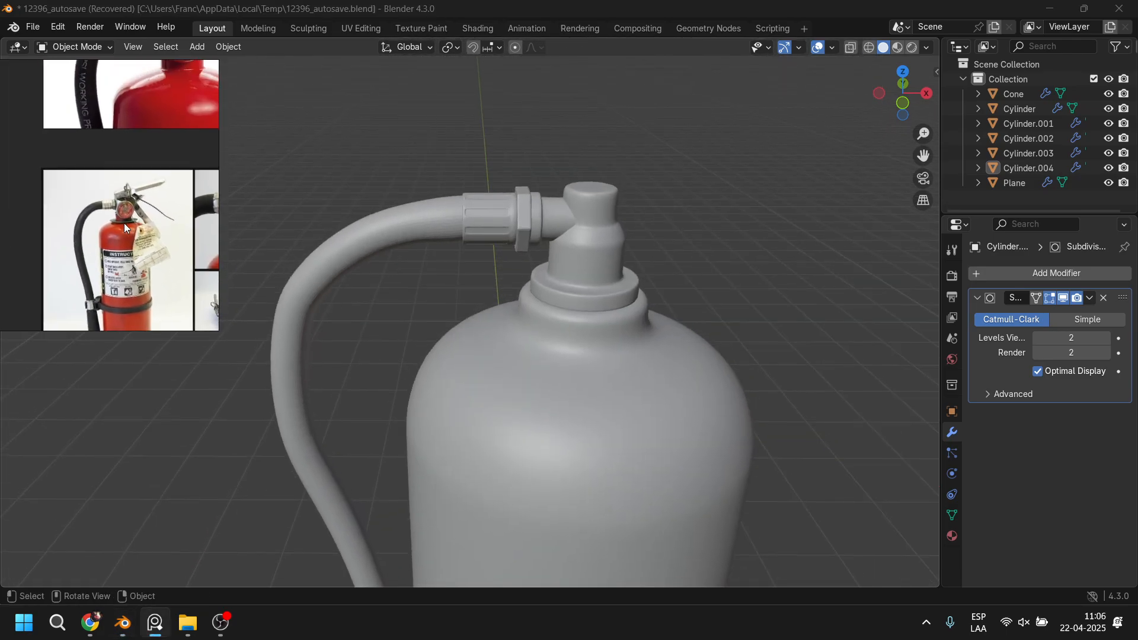
scroll(126, 221, up, 5)
middle_drag(161, 180, 144, 225)
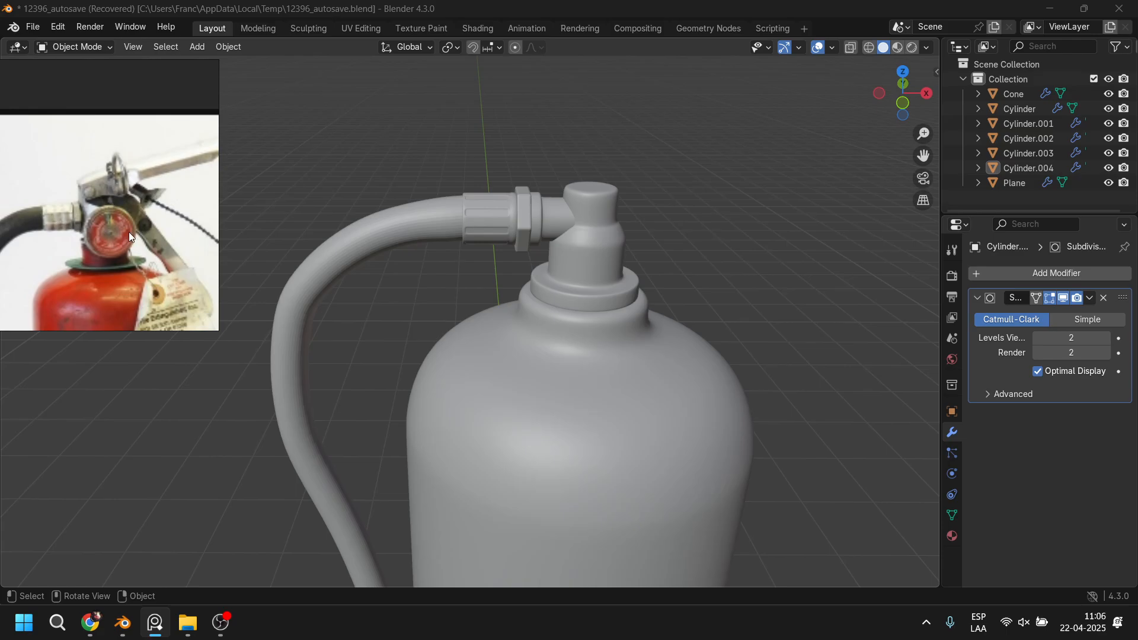
scroll(127, 188, down, 3)
scroll(152, 162, up, 4)
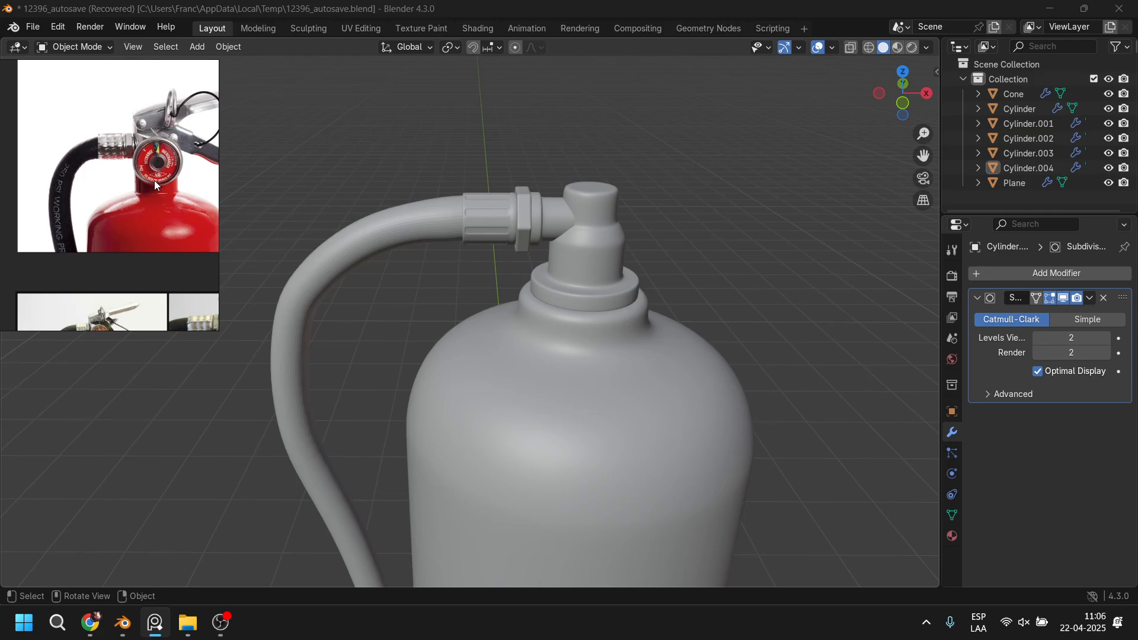
scroll(153, 185, down, 2)
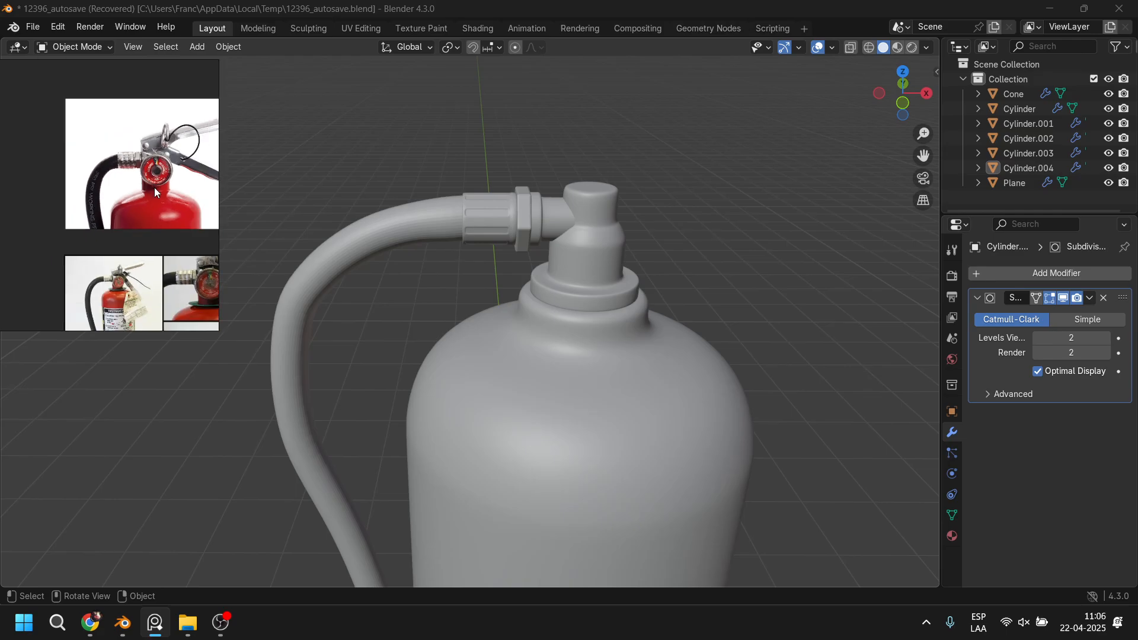
scroll(160, 207, up, 3)
scroll(164, 181, down, 1)
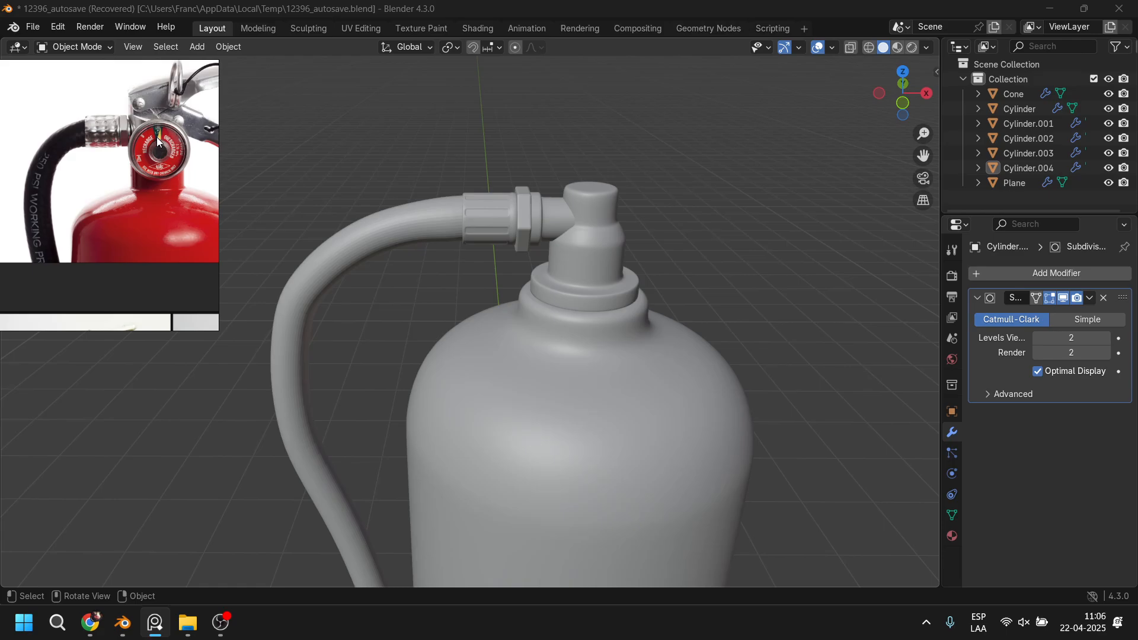
scroll(172, 183, down, 4)
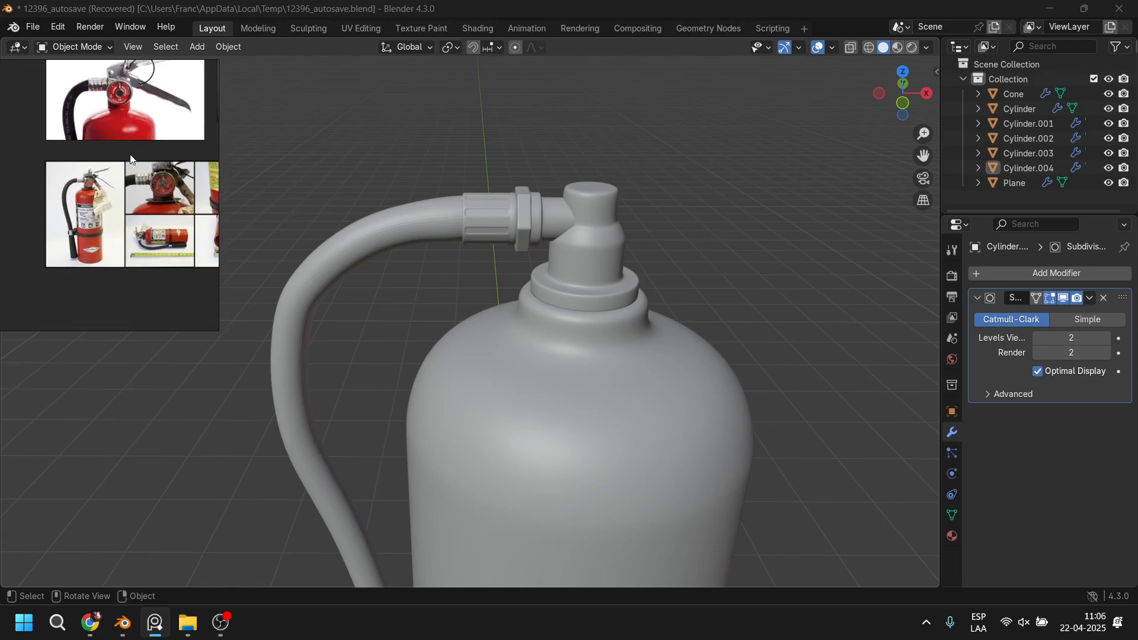
scroll(125, 249, up, 2)
scroll(125, 251, up, 6)
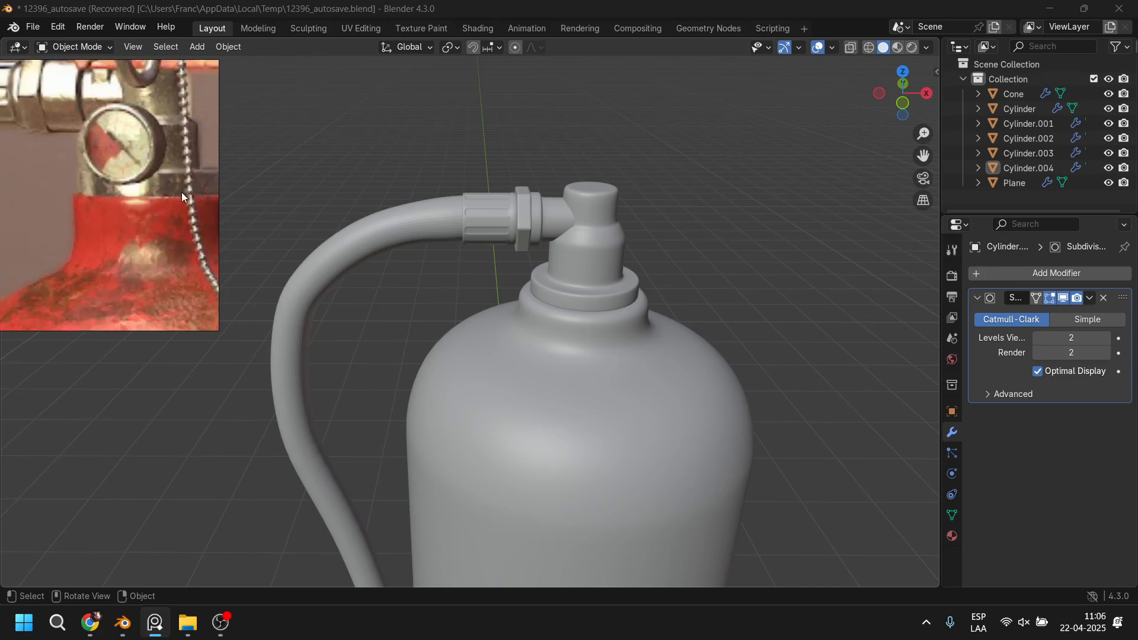
Step: Duplicate the top face of the valve head and move the copy about -0.74 m along Y
middle_drag(378, 247, 533, 239)
scroll(474, 189, up, 3)
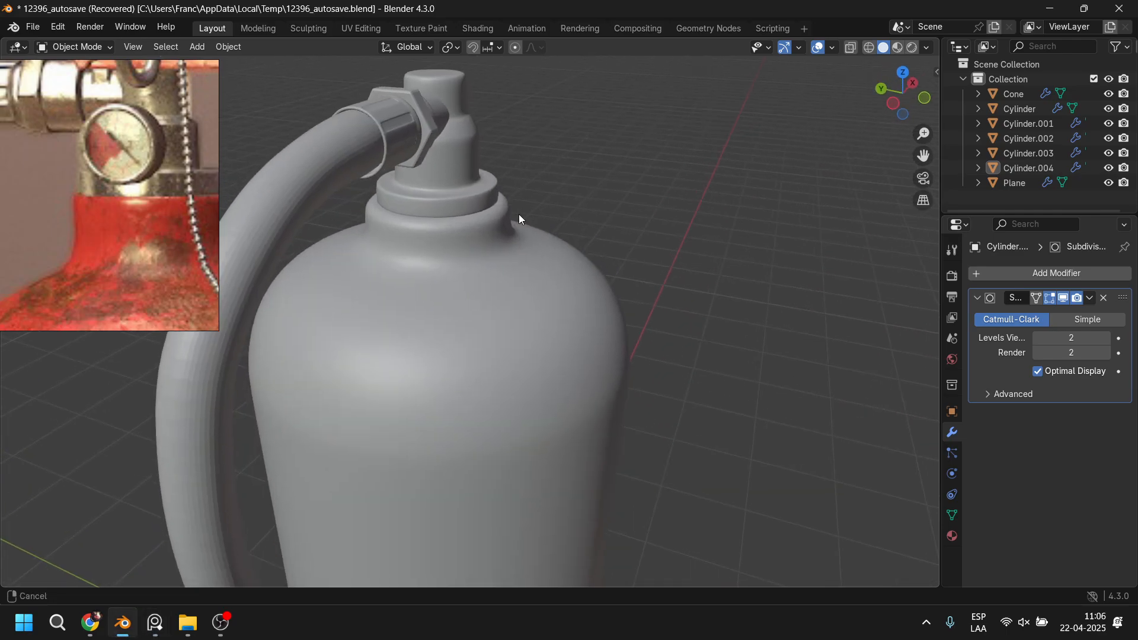
scroll(518, 214, down, 1)
click(437, 223)
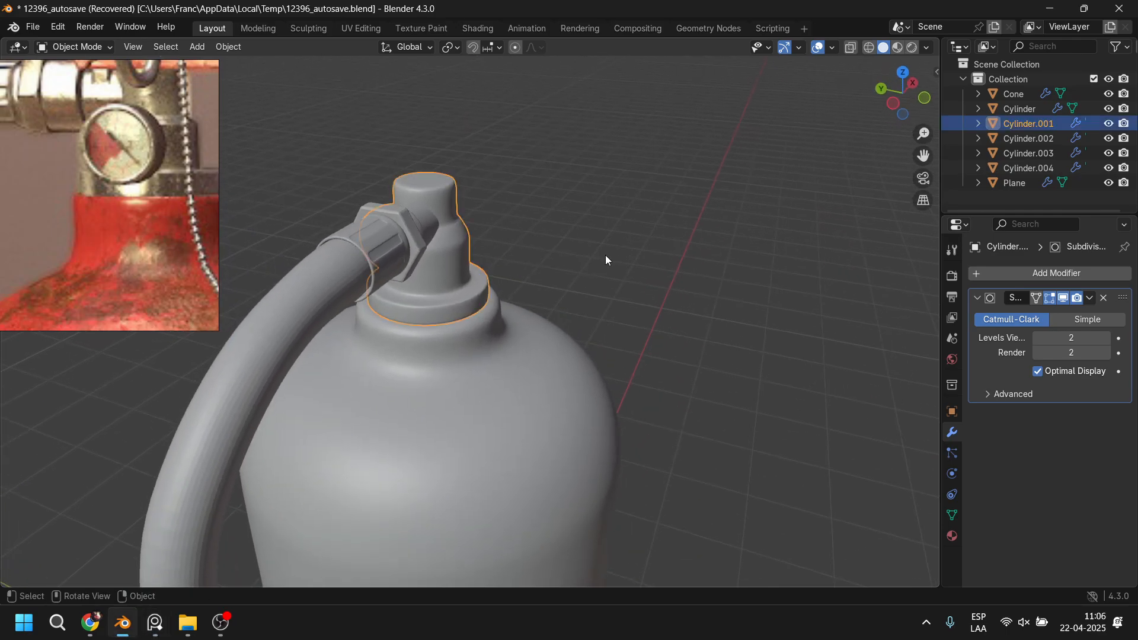
key(Tab)
alt+click(424, 176)
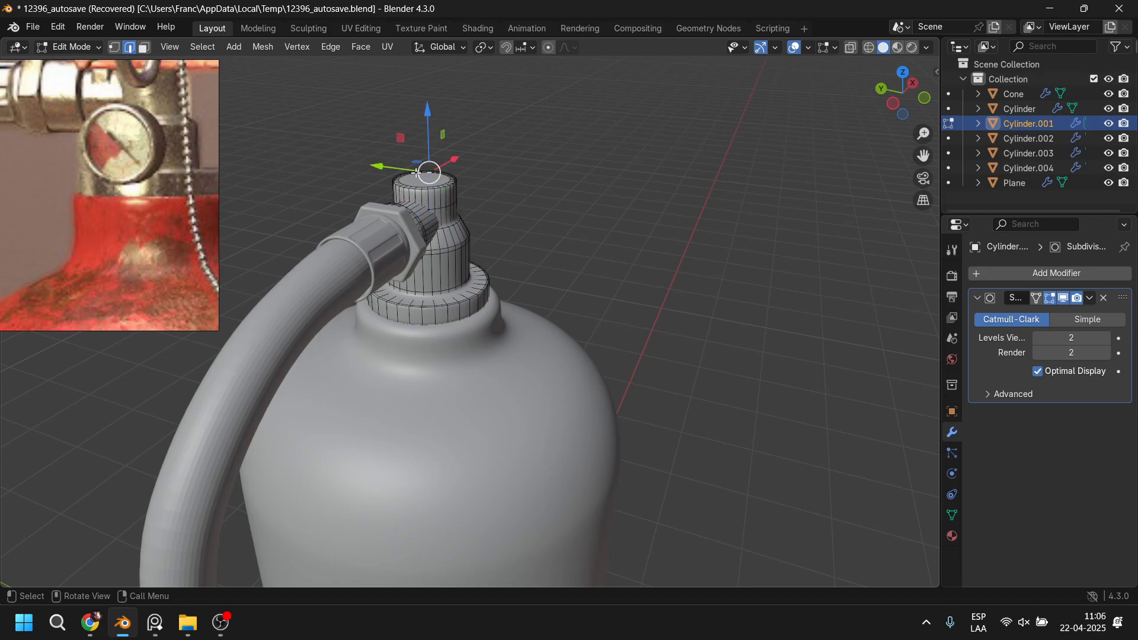
click(144, 47)
click(424, 181)
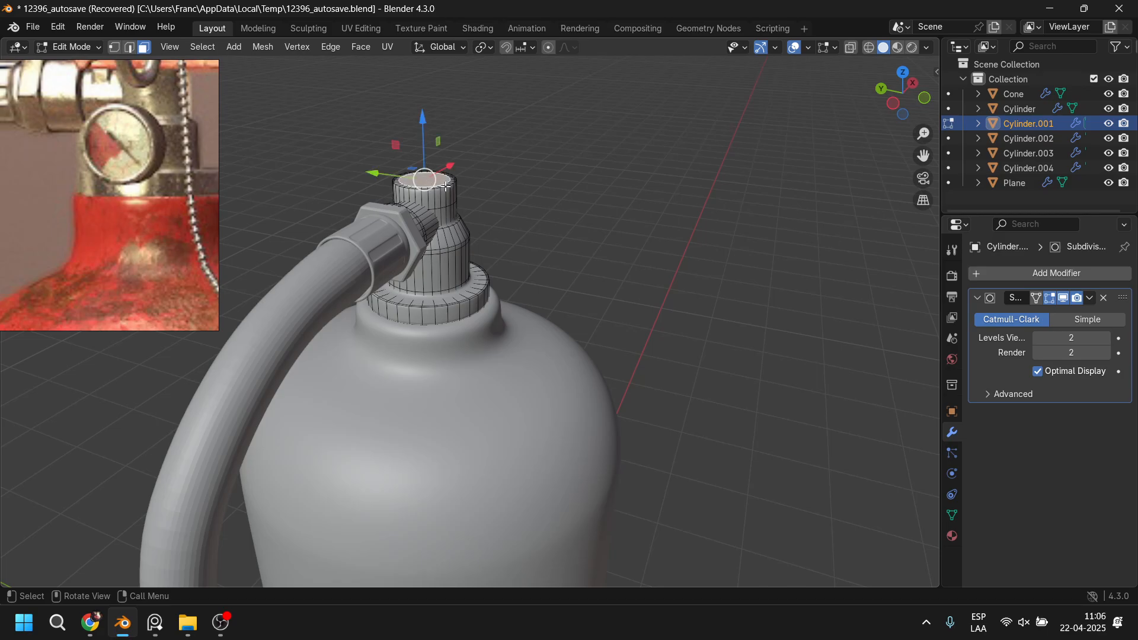
key(g)
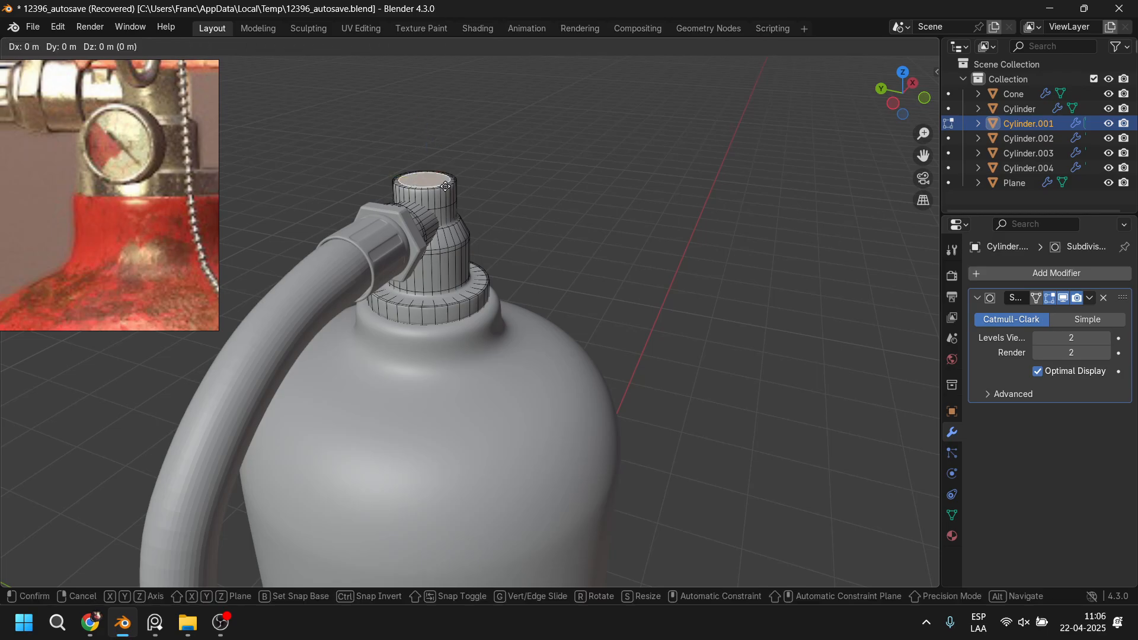
key(y)
click(600, 230)
Step: Rotate the duplicated disc 90° about X and scale it by about 1.41 for the gauge
text(r)
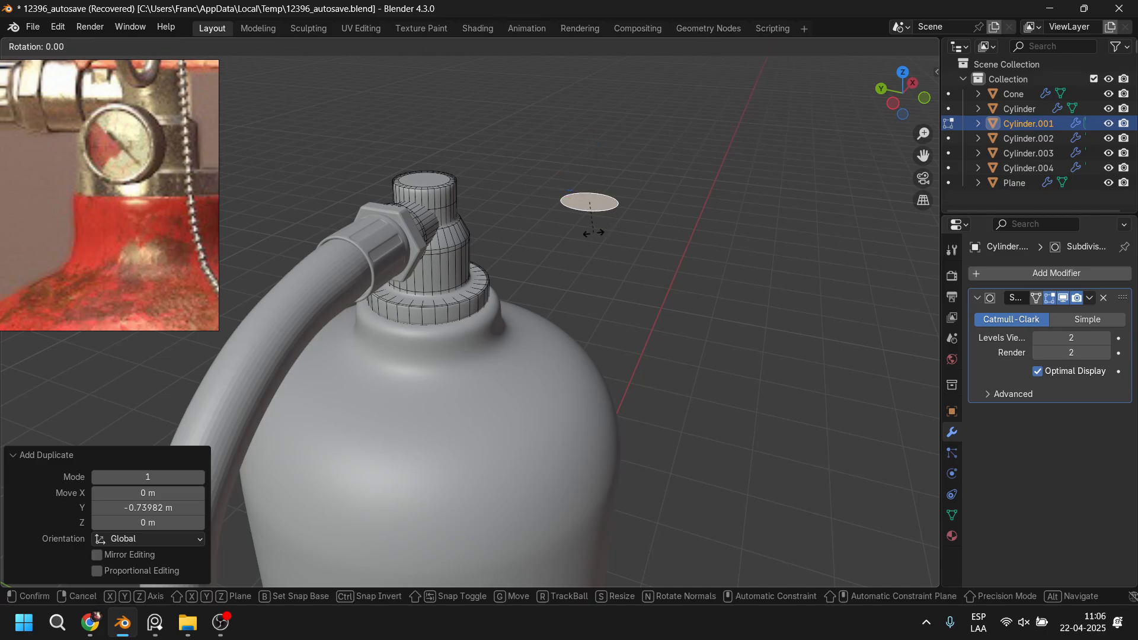
text(x90)
key(Return)
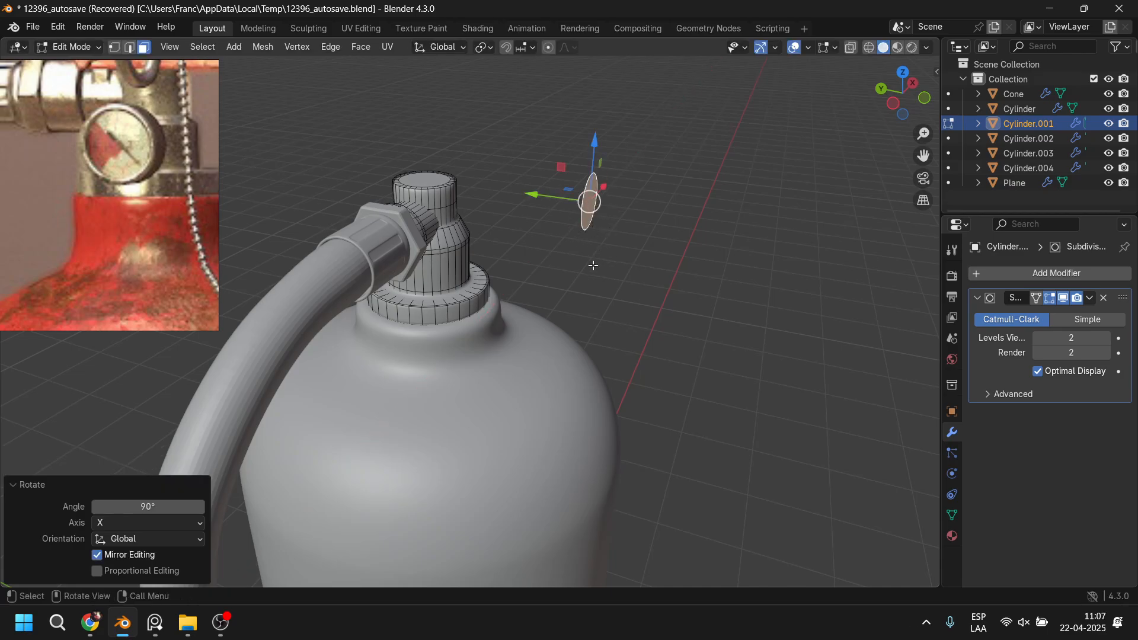
key(s)
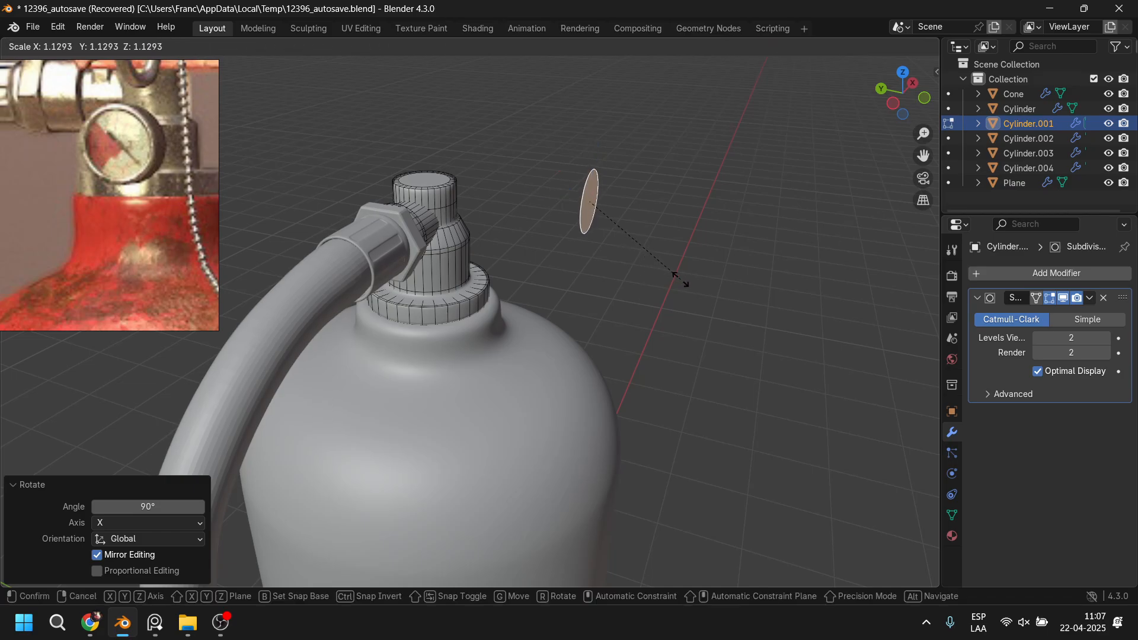
click(703, 284)
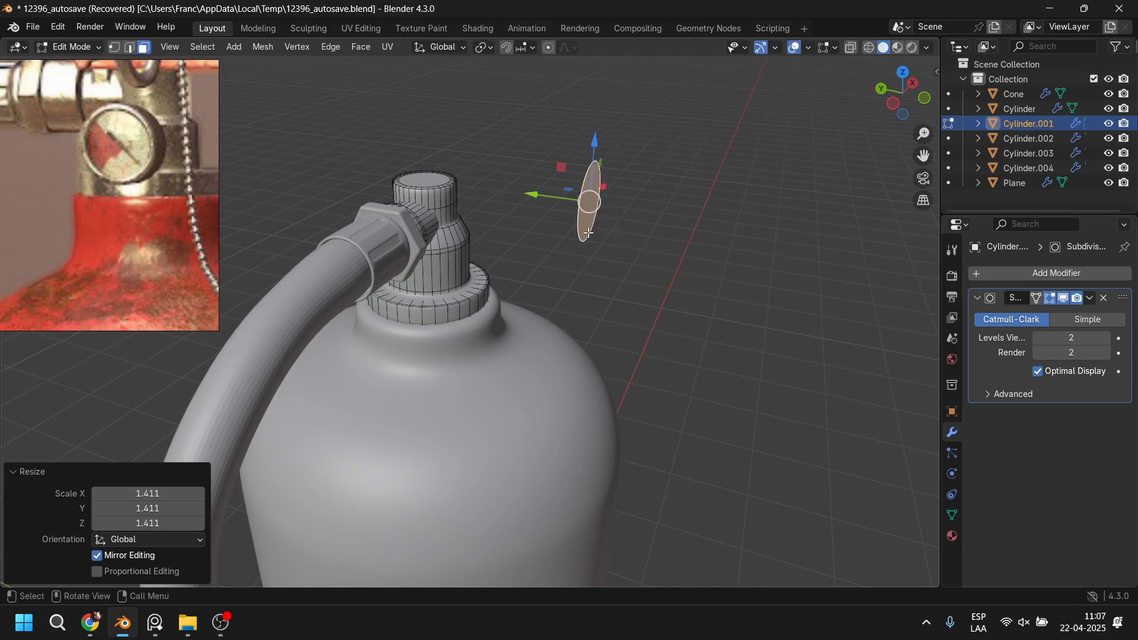
Step: Extrude the disc into the gauge body in three segments of about 0.03, 0.07 and 0.027 m towards the valve
key(e)
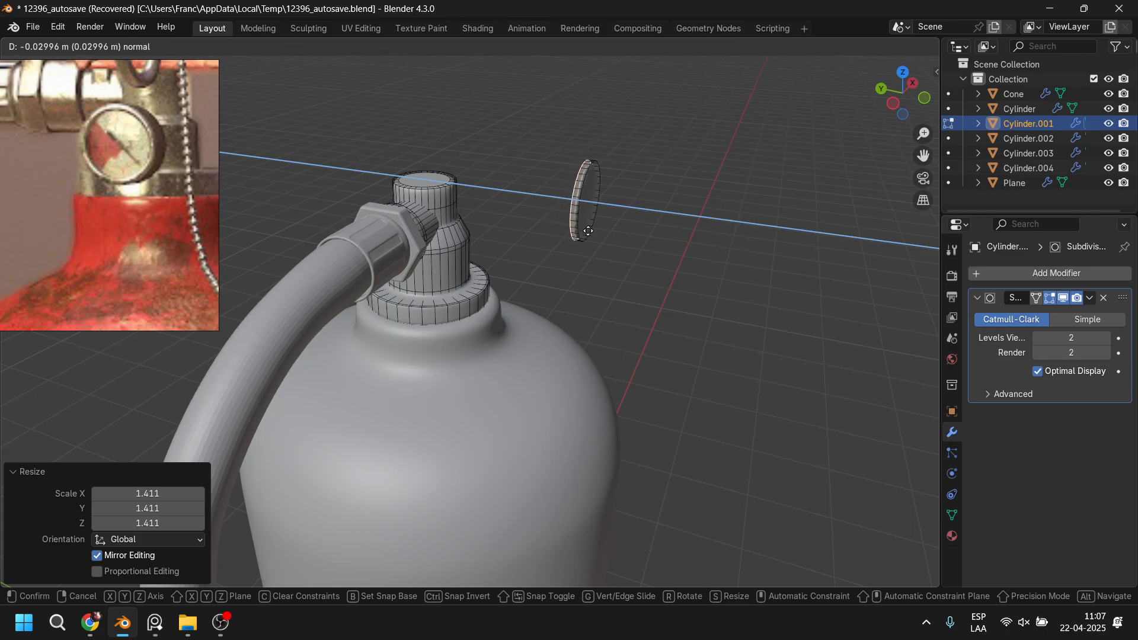
click(589, 231)
key(e)
click(568, 225)
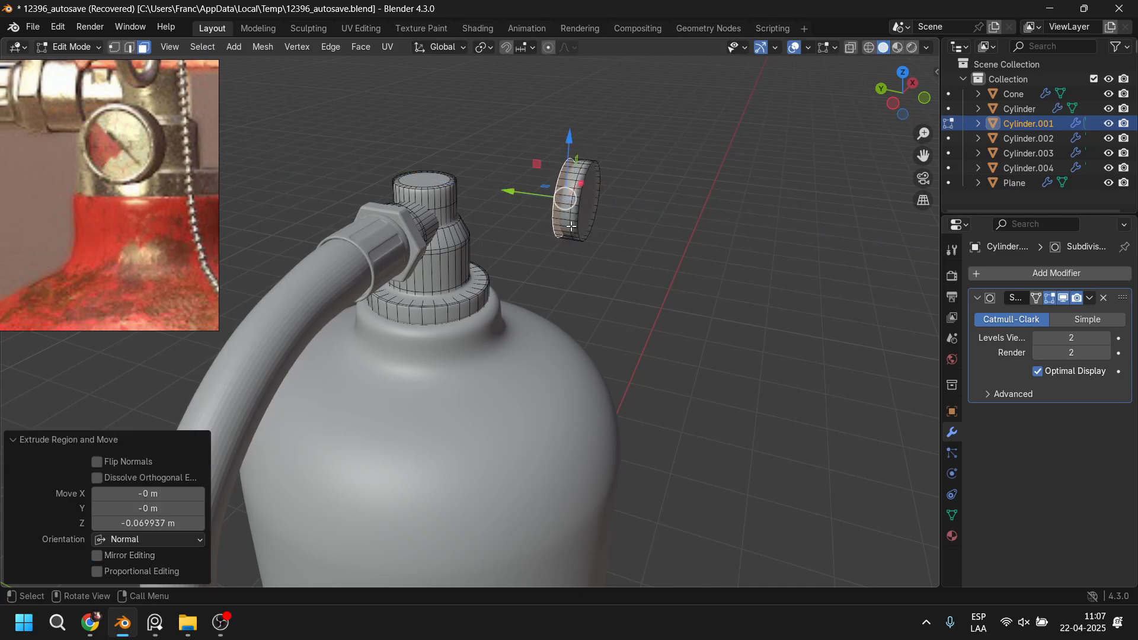
key(e)
click(566, 222)
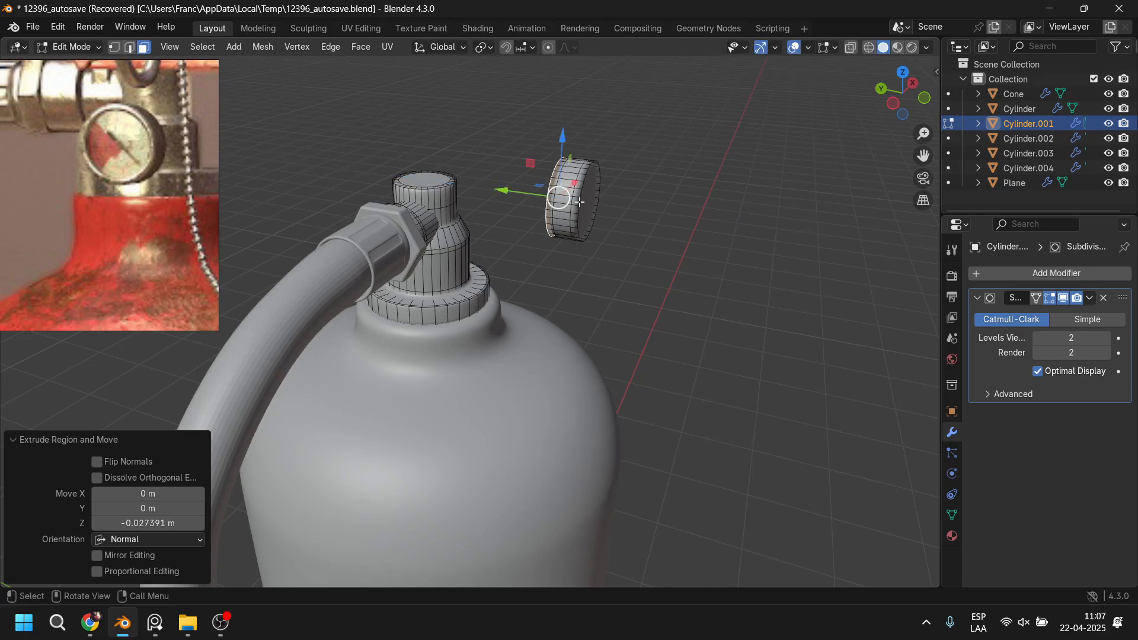
Step: Inset the gauge's front face by about 0.016 m, and inset the resulting inner face again to form the rim
middle_drag(563, 204, 524, 181)
scroll(582, 213, up, 2)
shift+middle_drag(581, 213, 524, 292)
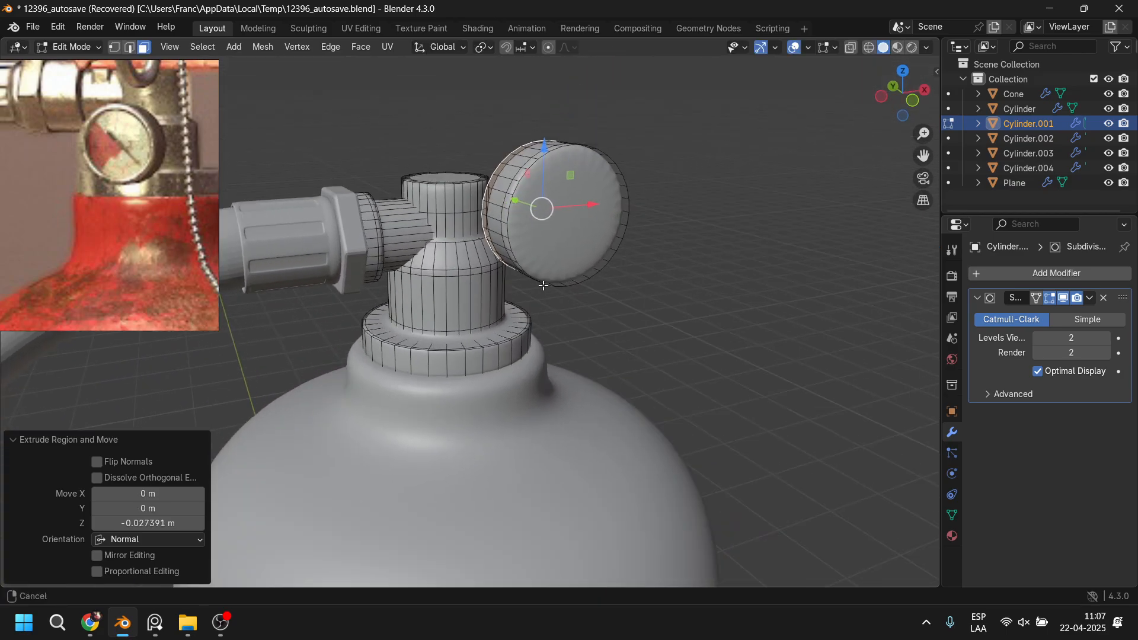
click(583, 204)
key(i)
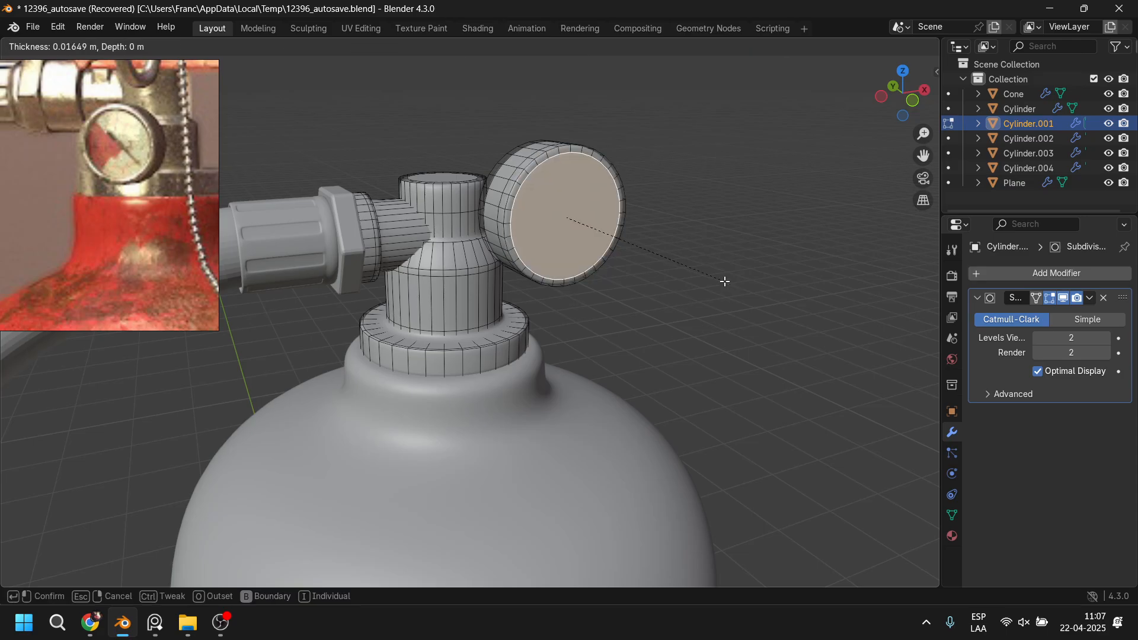
click(723, 282)
key(i)
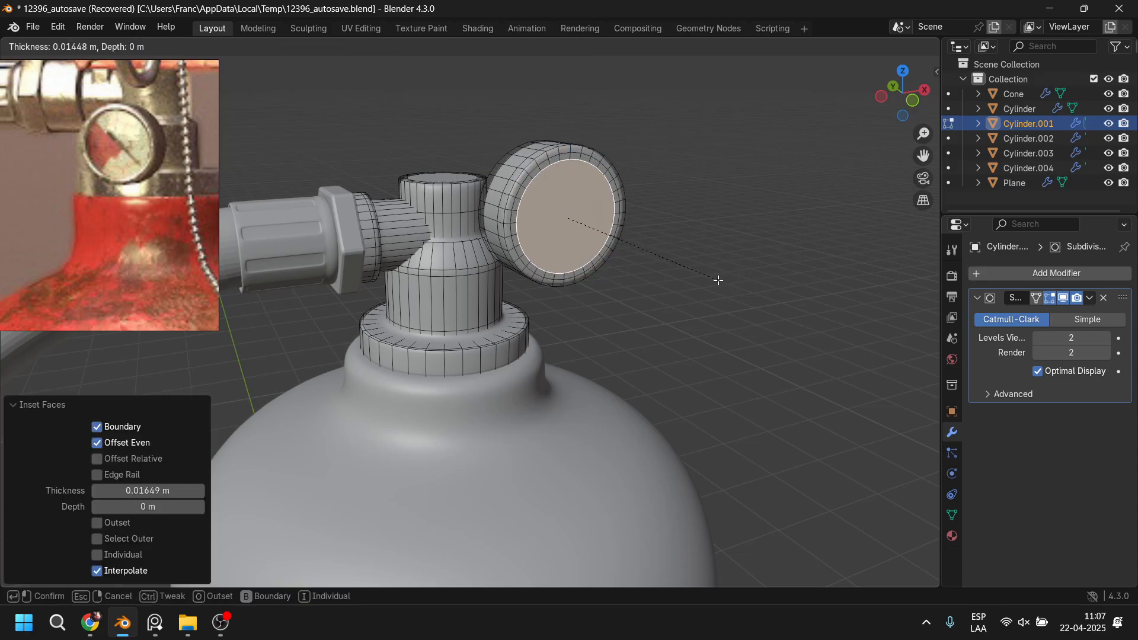
click(652, 282)
Step: Recess the inner front face about 0.034 m along Y and inset it twice, by about 0.015 and 0.033 m
middle_drag(653, 282, 549, 219)
drag(520, 209, 505, 205)
key(i)
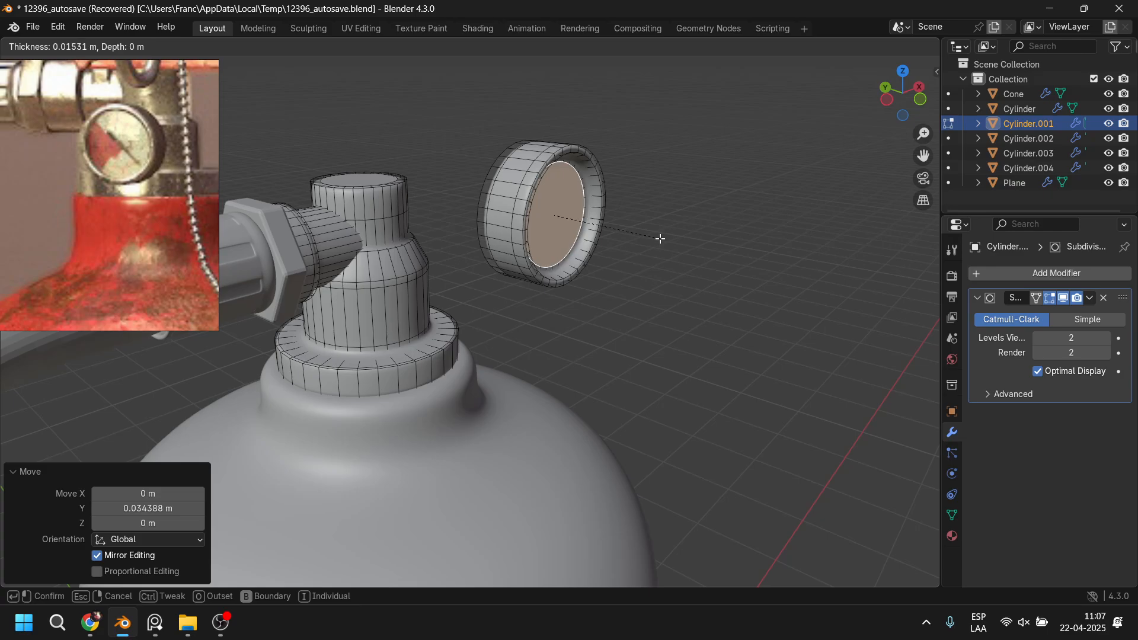
click(660, 239)
key(i)
click(648, 236)
middle_drag(645, 236, 648, 236)
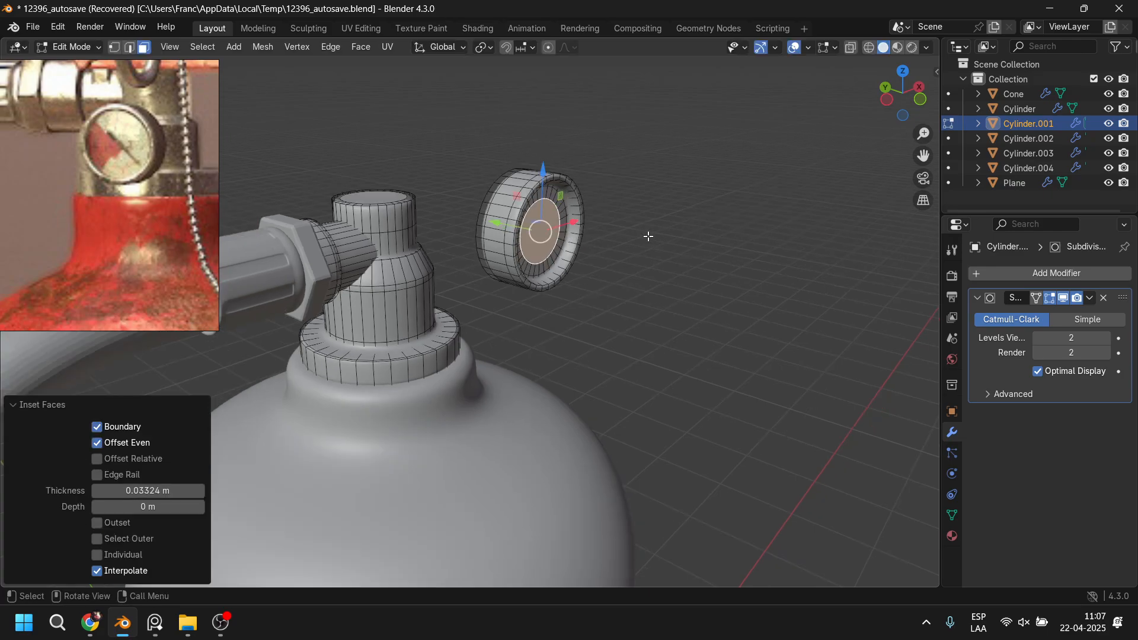
Step: Move the whole gauge about 0.47 m along Y against the valve, lower it slightly along Z, and leave Edit Mode
key(ctrl+l)
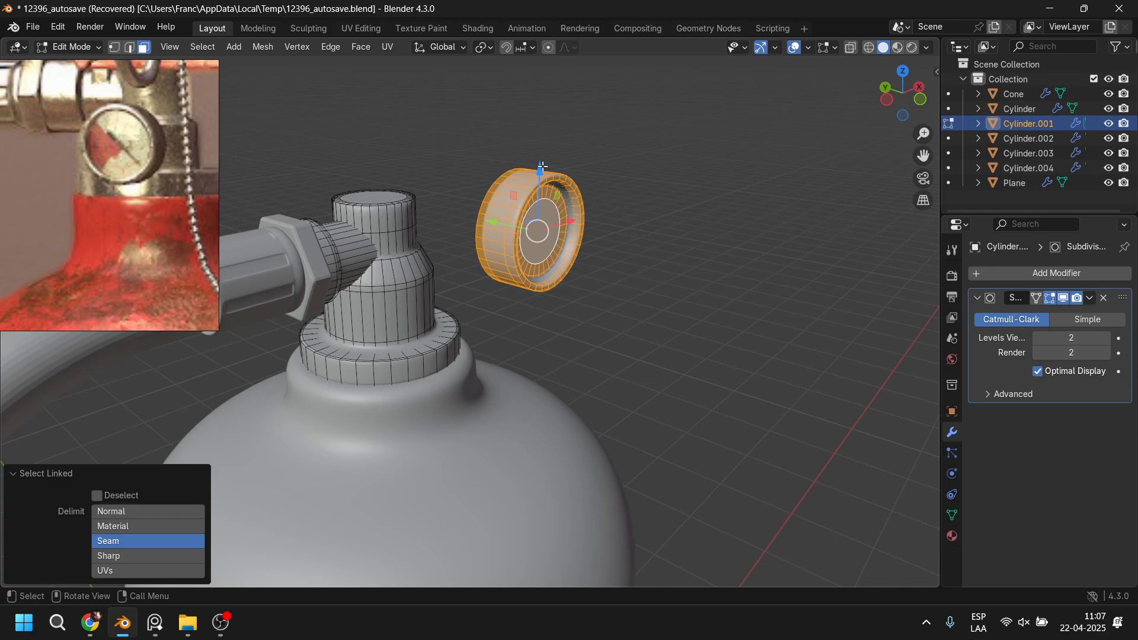
drag(542, 167, 373, 248)
key(KP_1)
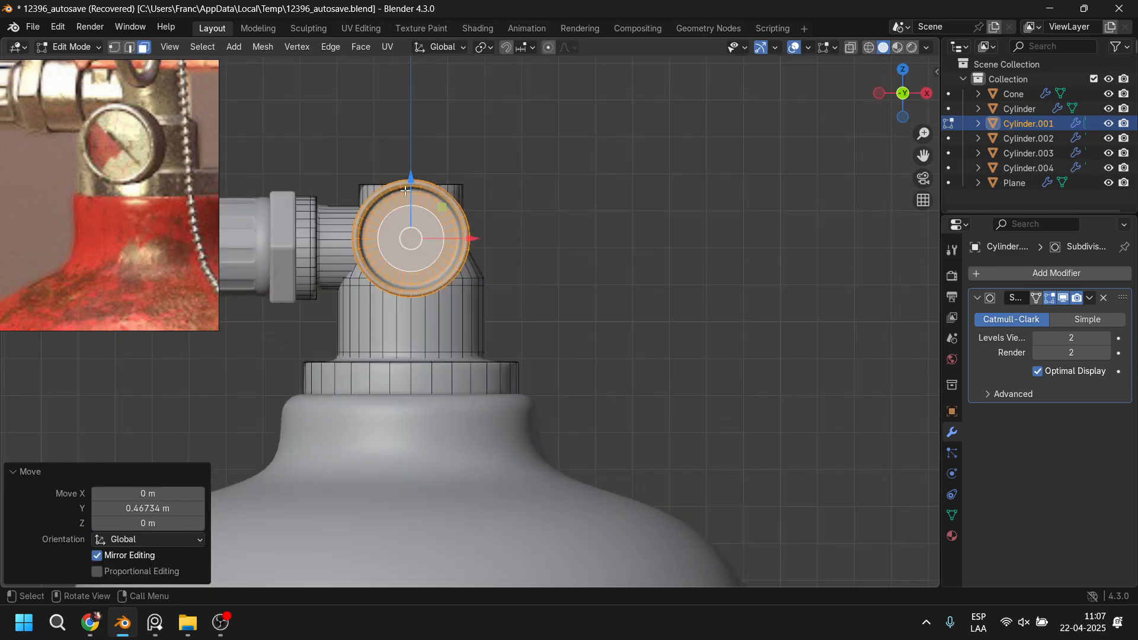
drag(406, 190, 414, 230)
middle_drag(521, 236, 598, 277)
key(Tab)
scroll(586, 275, down, 3)
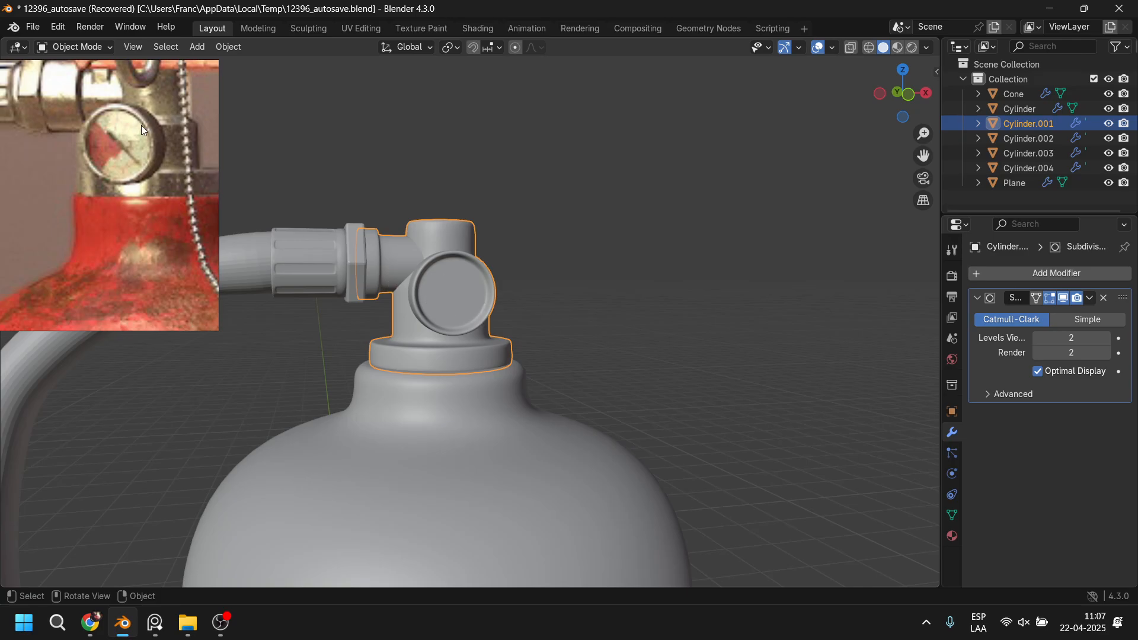
Step: Duplicate two diagonally opposite faces of the dial's ring and move the copies forward along Y, out of the gauge
scroll(446, 279, up, 4)
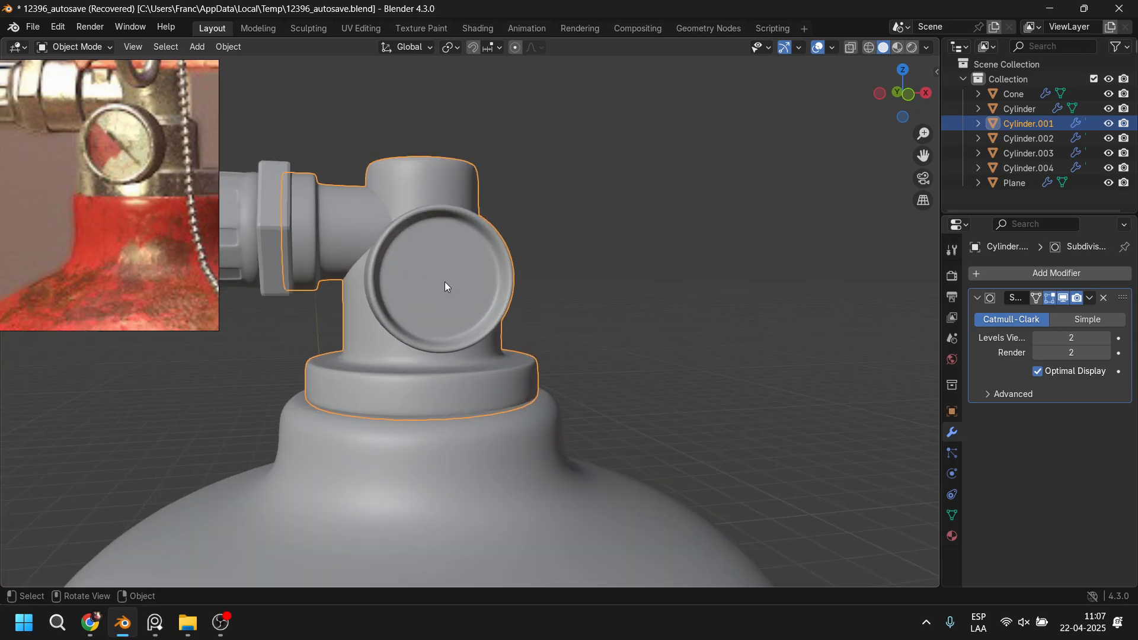
key(Tab)
scroll(444, 292, up, 2)
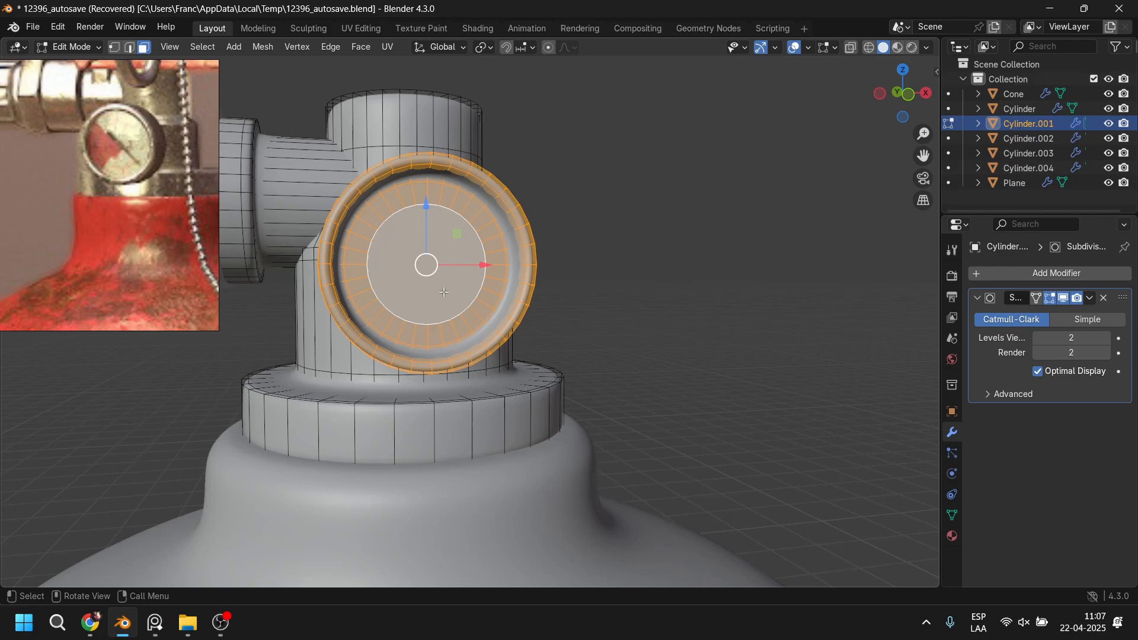
click(377, 223)
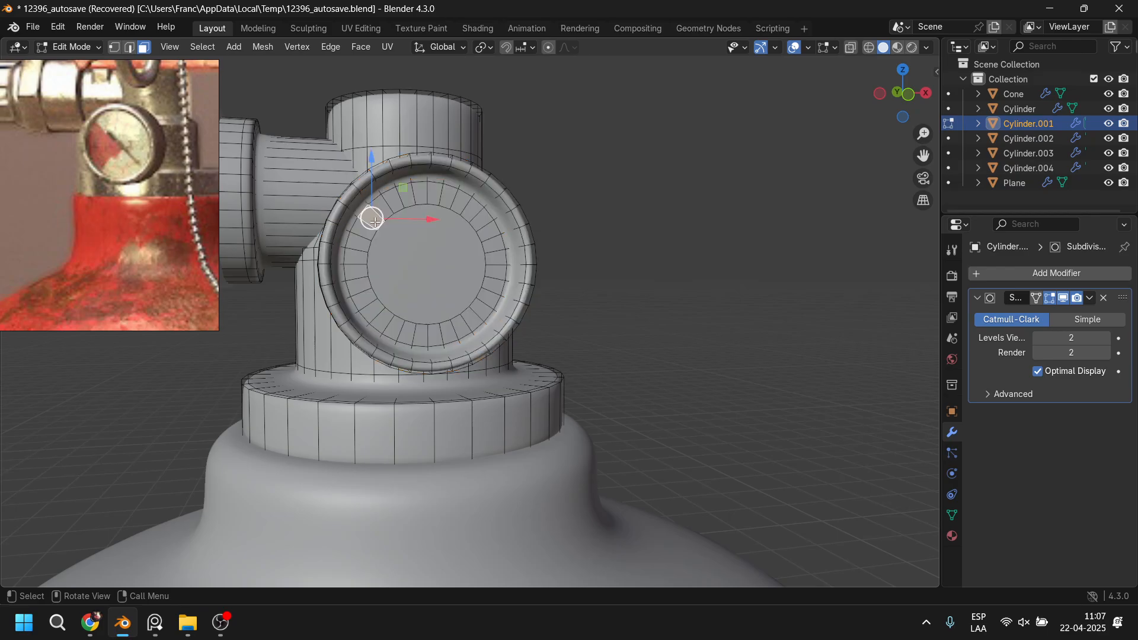
shift+click(482, 308)
scroll(447, 274, up, 3)
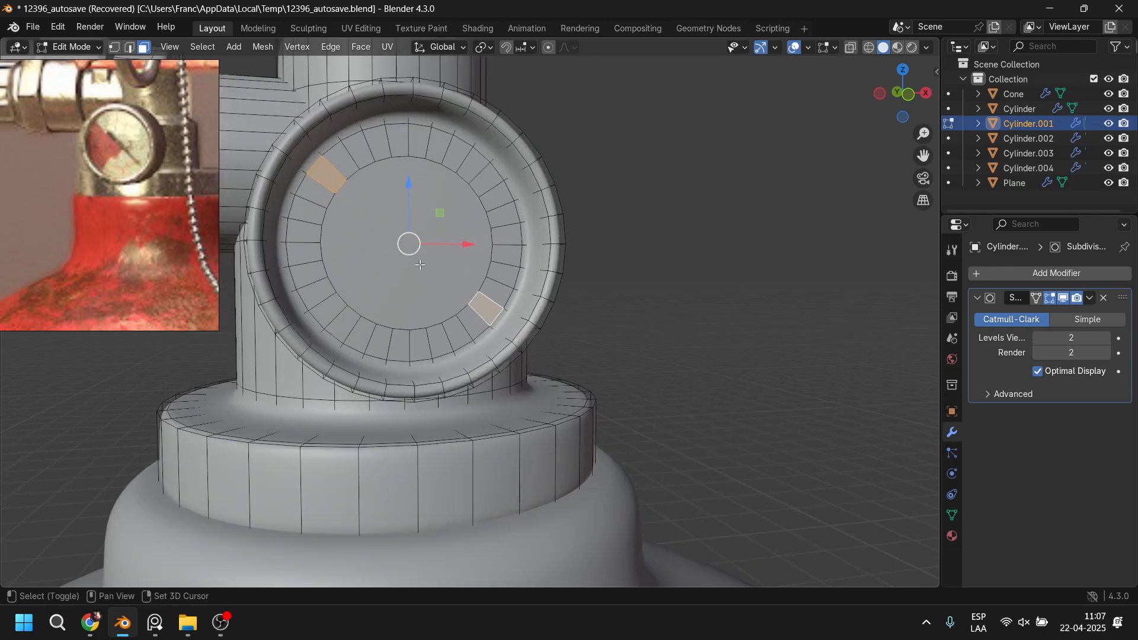
middle_drag(443, 276, 478, 318)
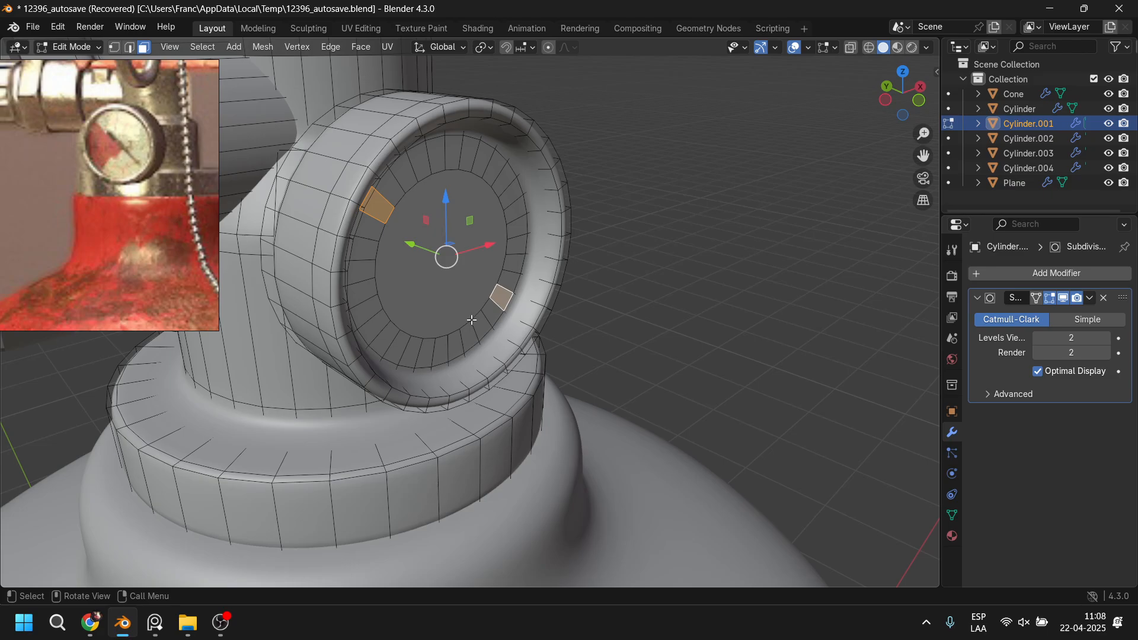
key(shift)
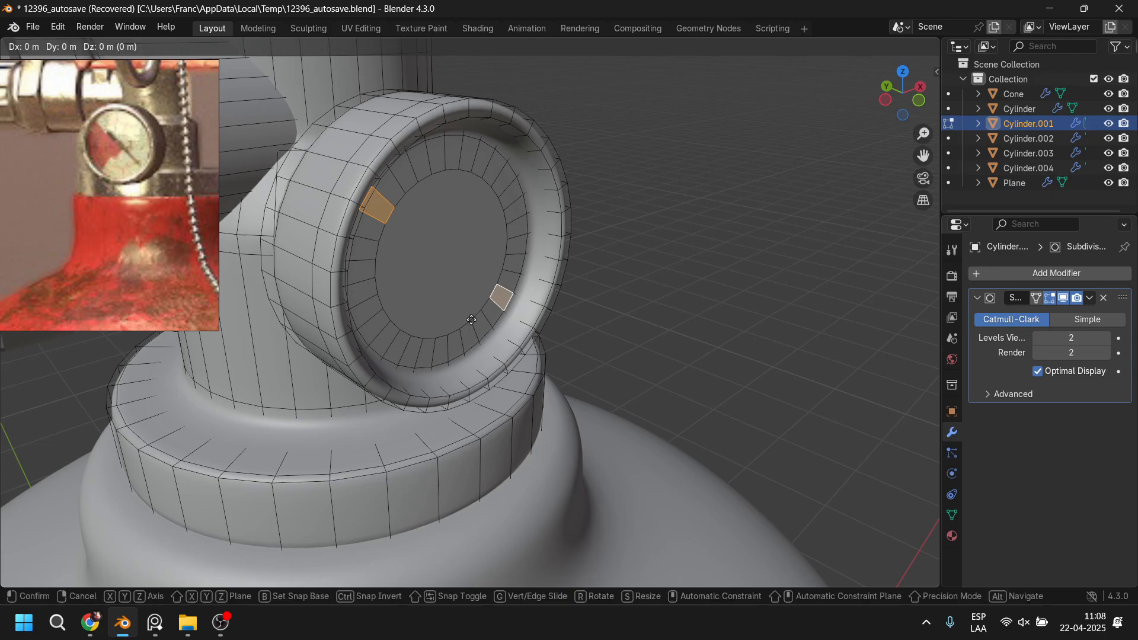
key(shift+d)
key(y)
click(595, 363)
Step: Fill a face between the facing inner edges of the two copied faces to form the needle, and select the linked strip
middle_drag(595, 362, 516, 255)
click(495, 231)
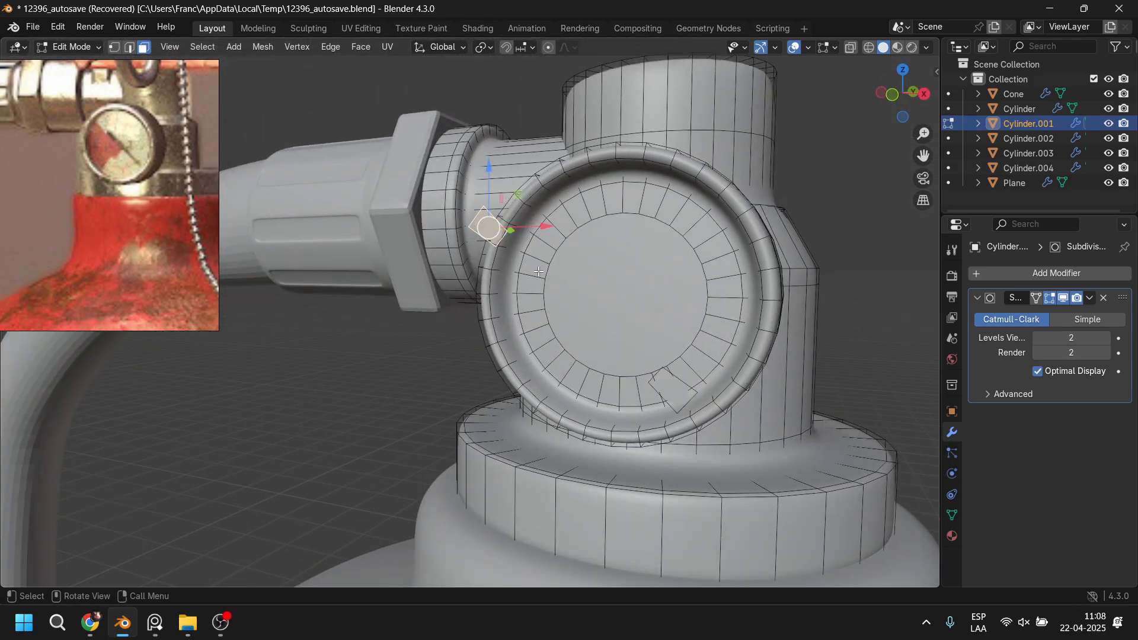
middle_drag(656, 395, 491, 262)
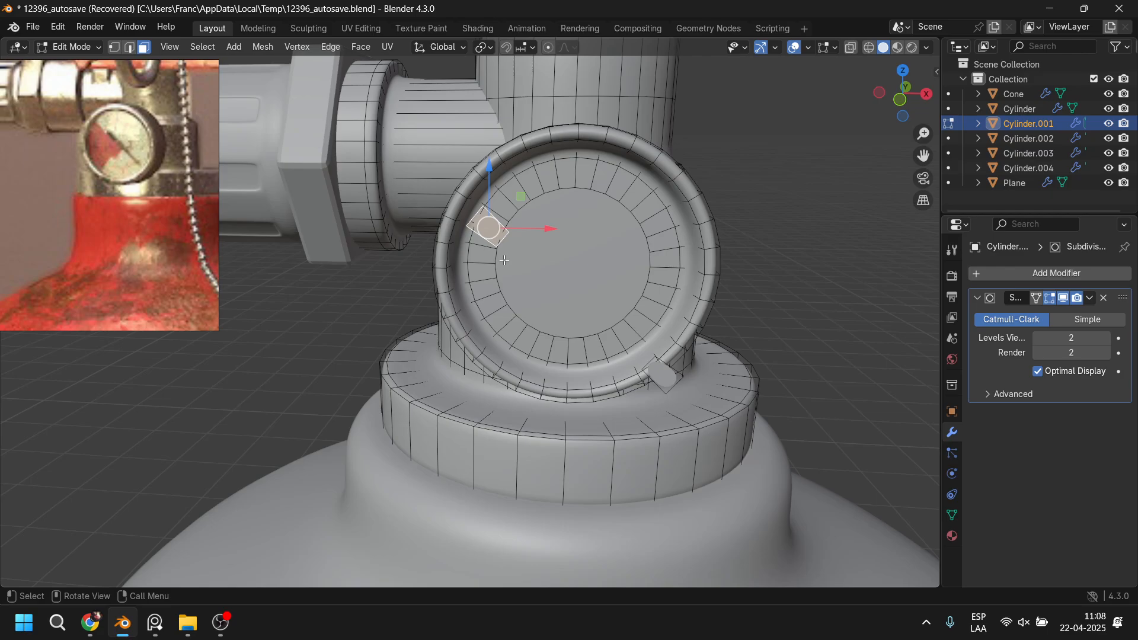
key(2)
click(507, 240)
middle_drag(623, 337, 639, 349)
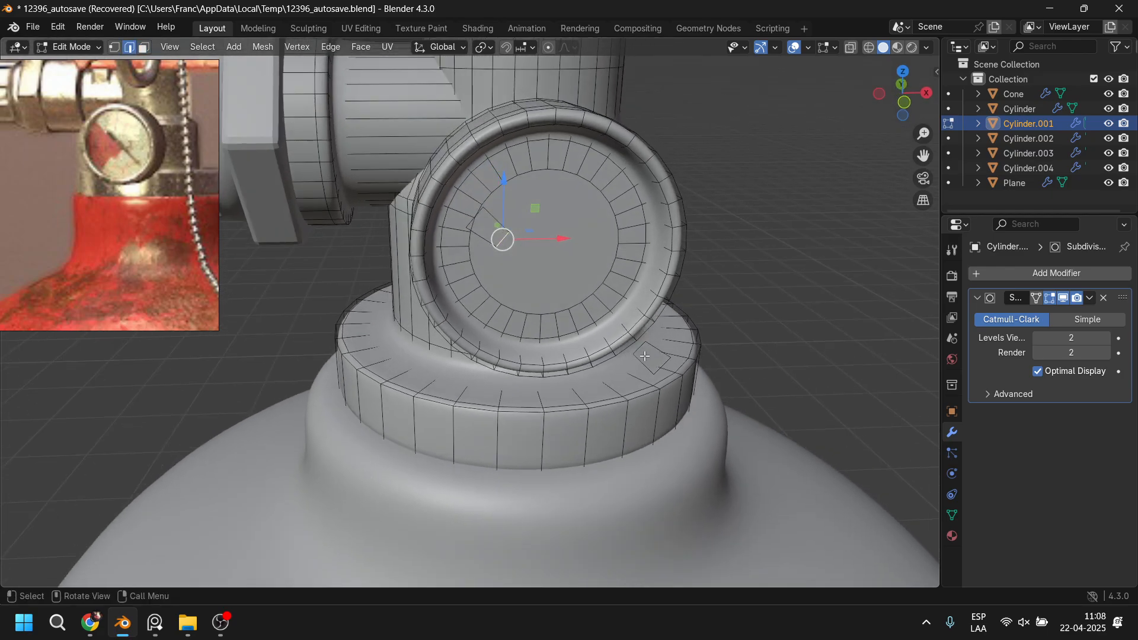
shift+click(639, 349)
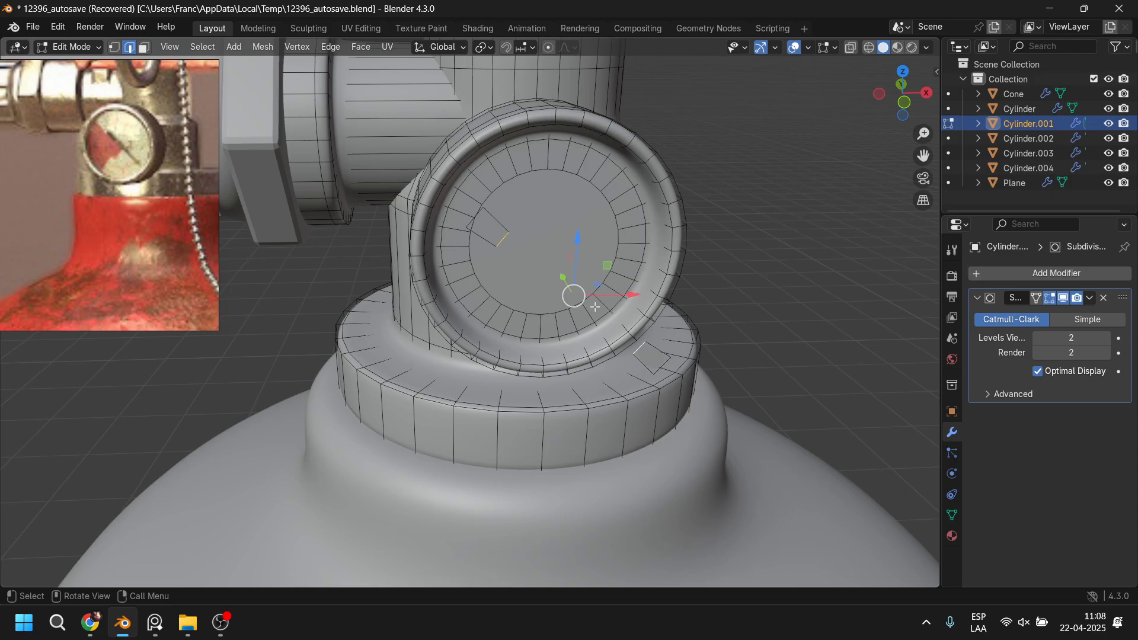
key(f)
mouse_move(595, 307)
middle_down()
mouse_move(542, 273)
mouse_move(607, 317)
mouse_move(670, 323)
mouse_move(597, 307)
middle_up()
key(ctrl+l)
Step: In front view, move the needle's upper end edge diagonally inwards towards the dial's centre
scroll(598, 306, down, 2)
scroll(652, 332, up, 3)
shift+middle_drag(543, 193, 428, 171)
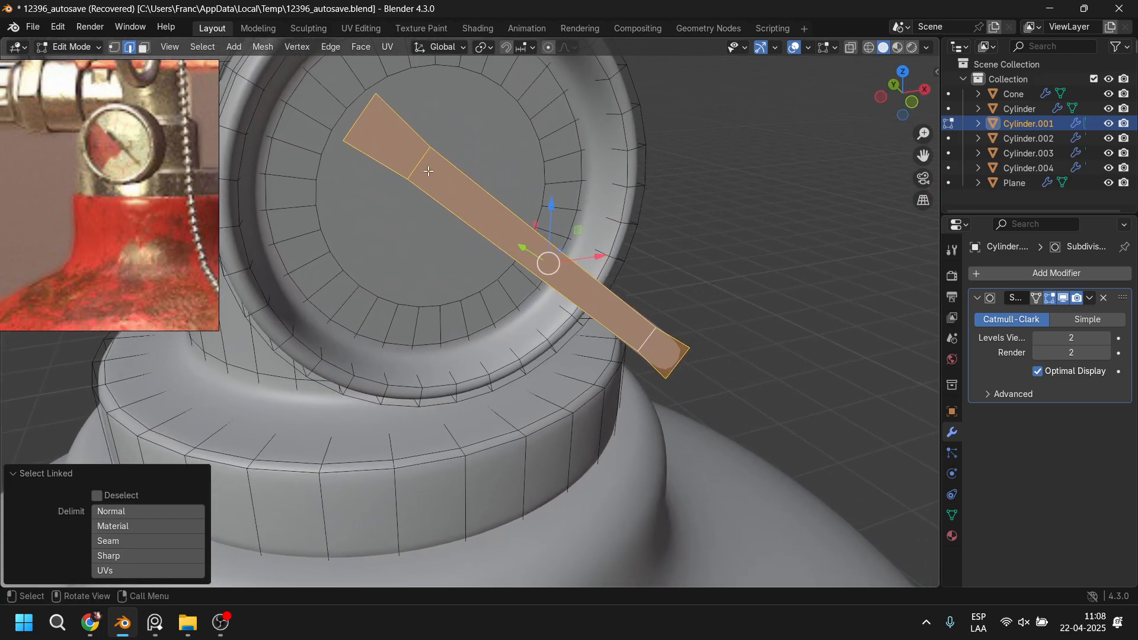
click(358, 122)
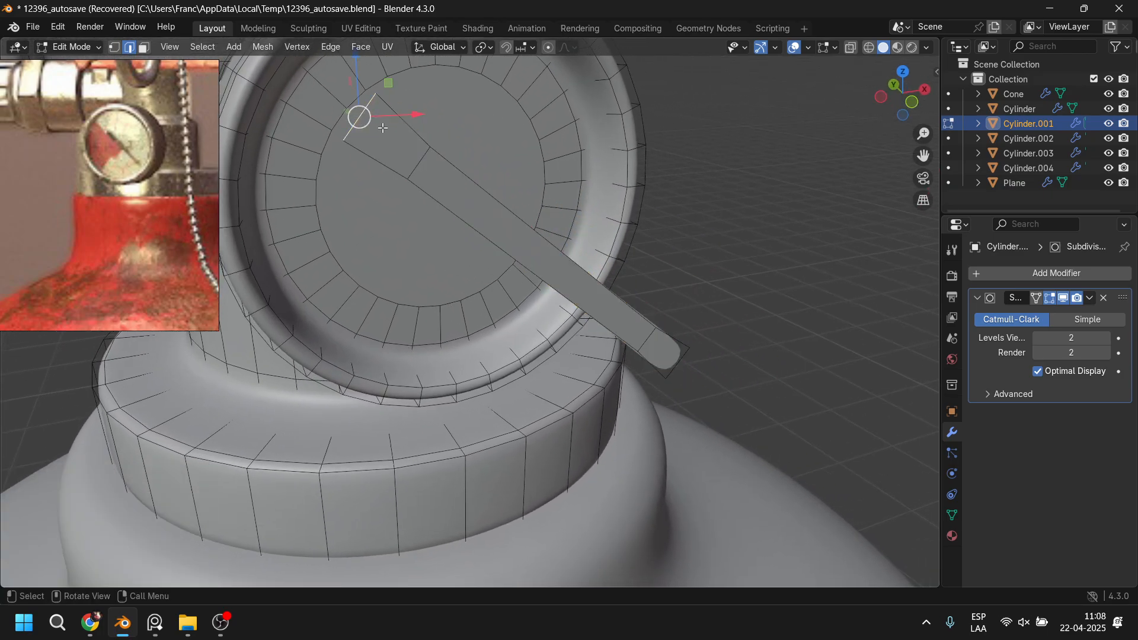
key(KP_1)
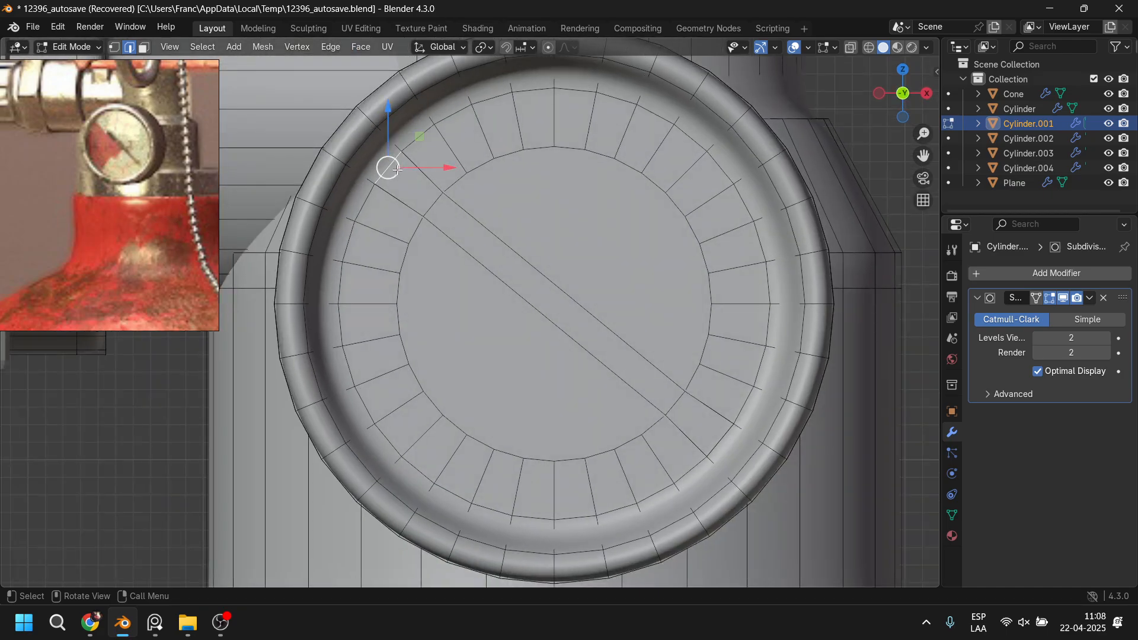
drag(403, 173, 429, 196)
Step: In front view, scale the needle's lower end edge to about 0.1 to form a narrow pointed tip
shift+middle_drag(752, 436, 692, 332)
click(722, 332)
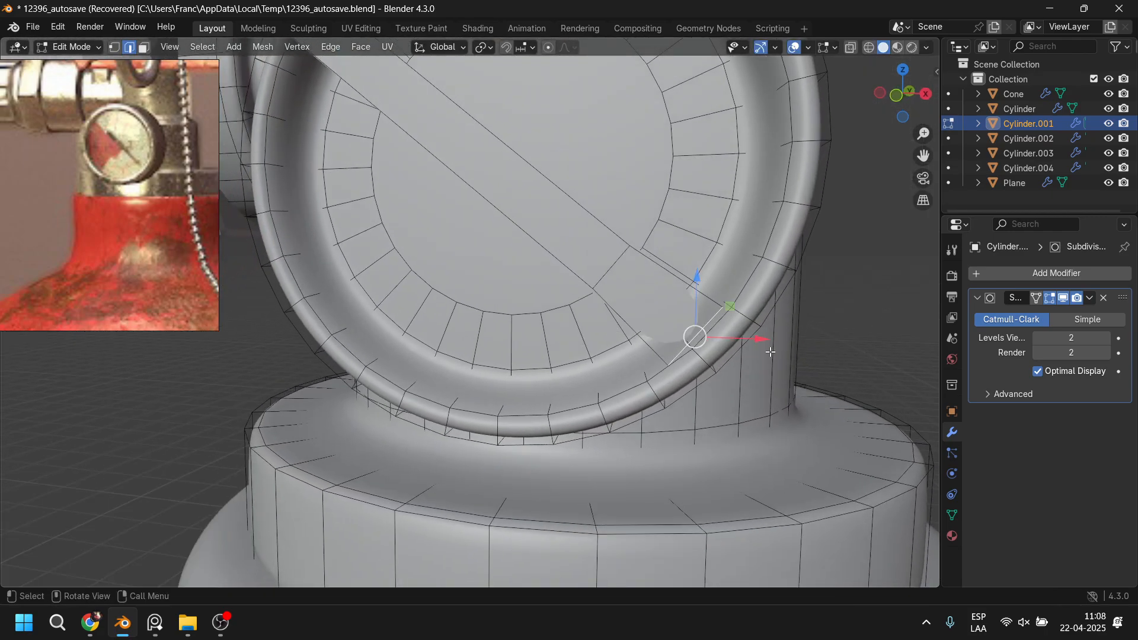
key(s)
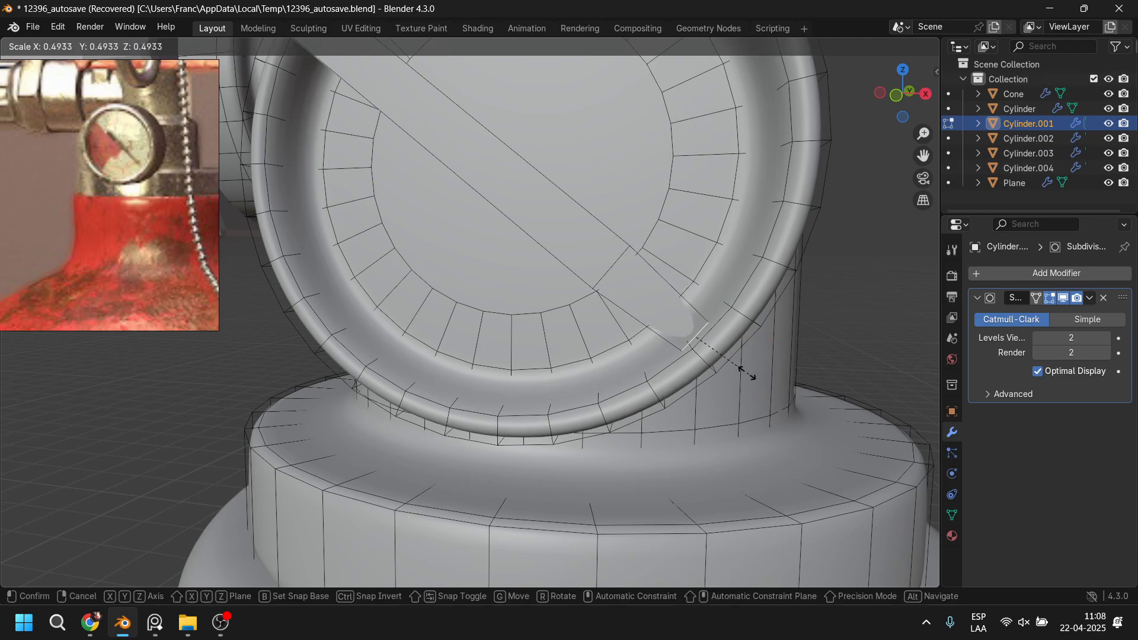
click(715, 348)
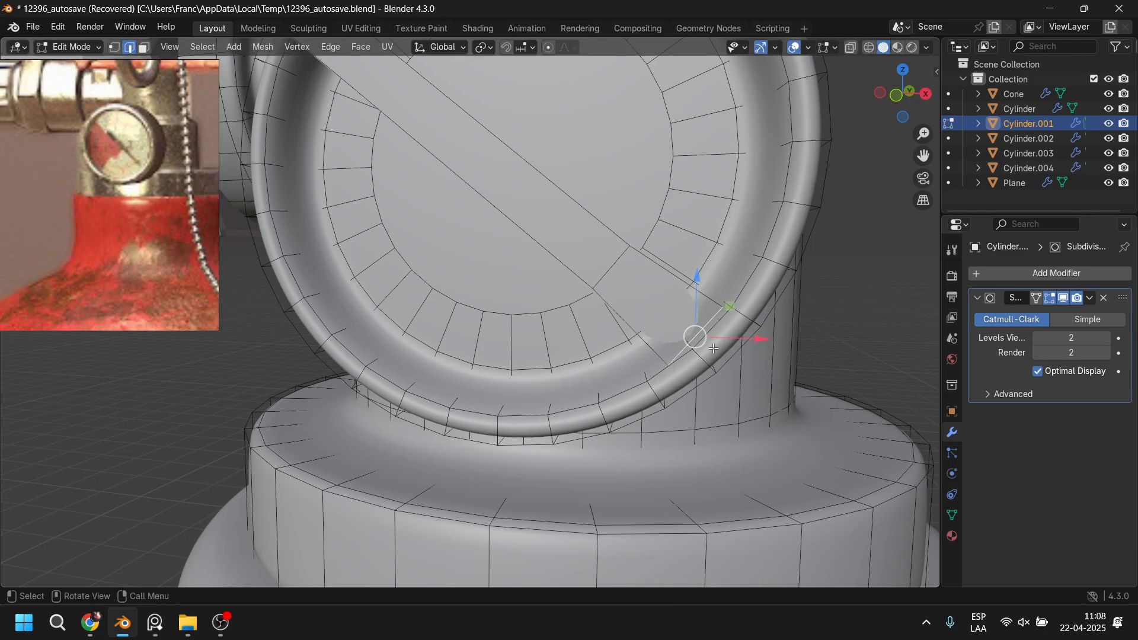
key(KP_1)
key(s)
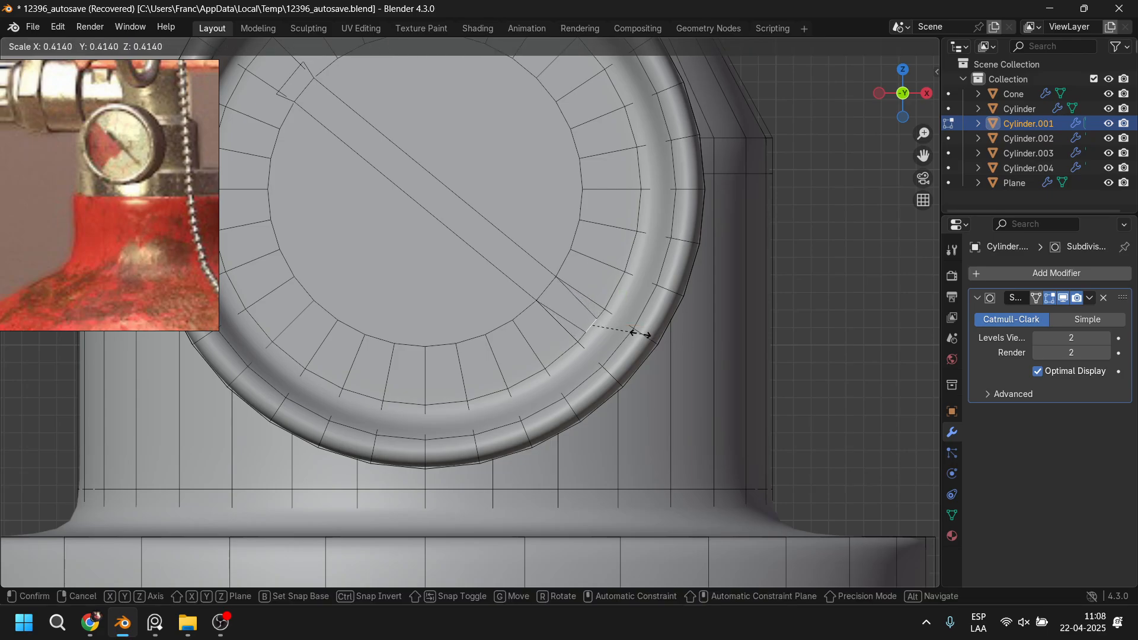
click(603, 329)
scroll(578, 322, down, 2)
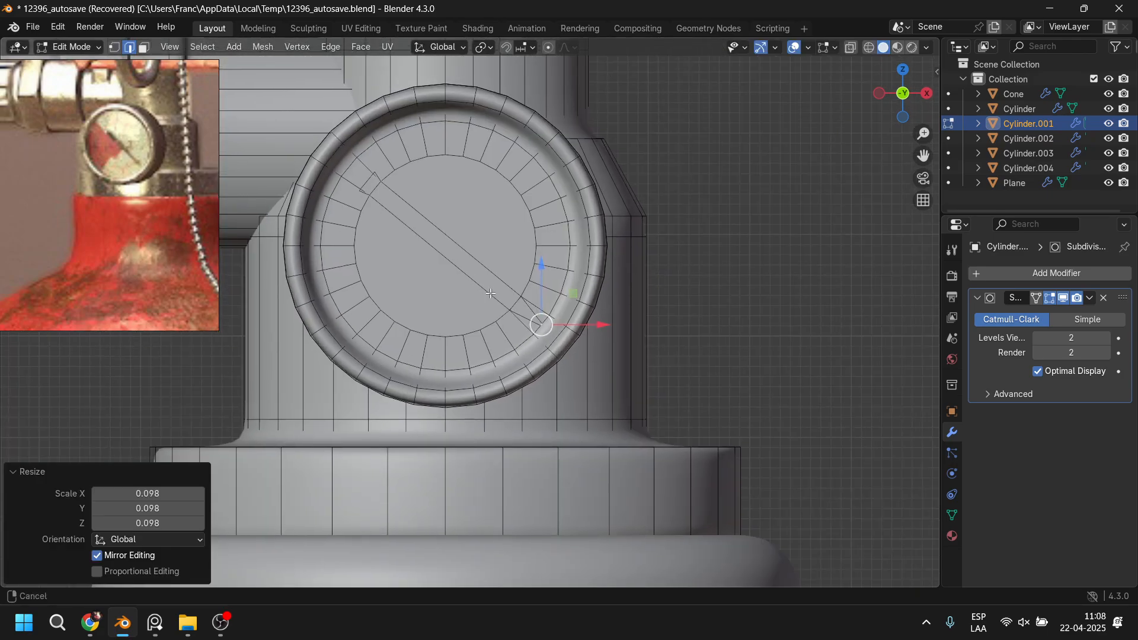
Step: Select the whole linked needle and extrude it about 0.004 m along its normal to give it thickness
click(499, 271)
key(l)
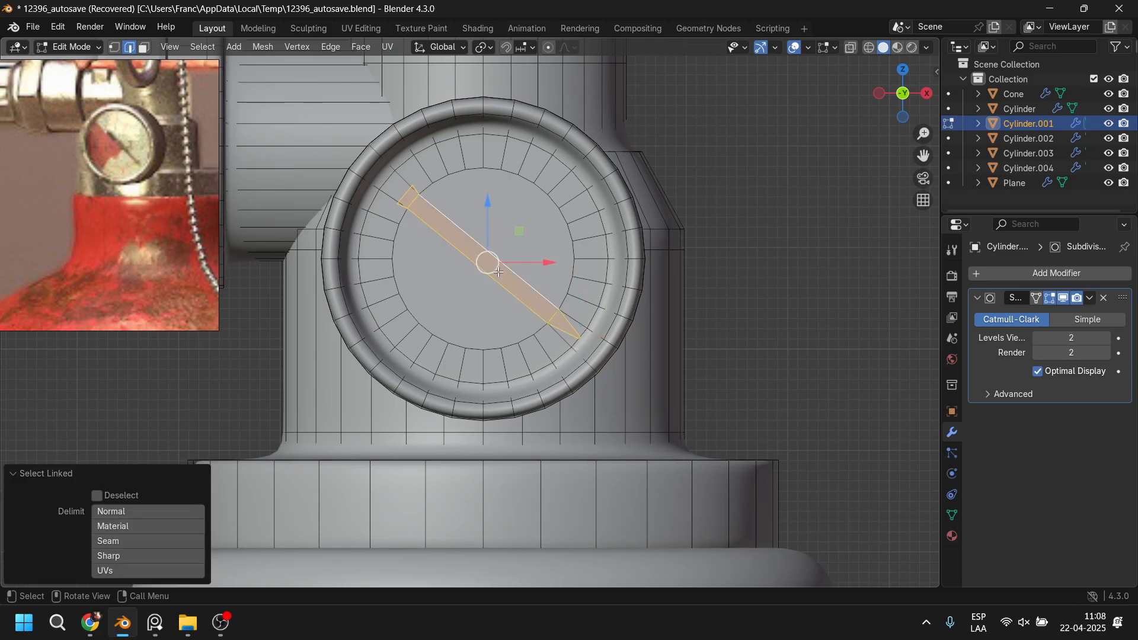
middle_drag(499, 272, 566, 313)
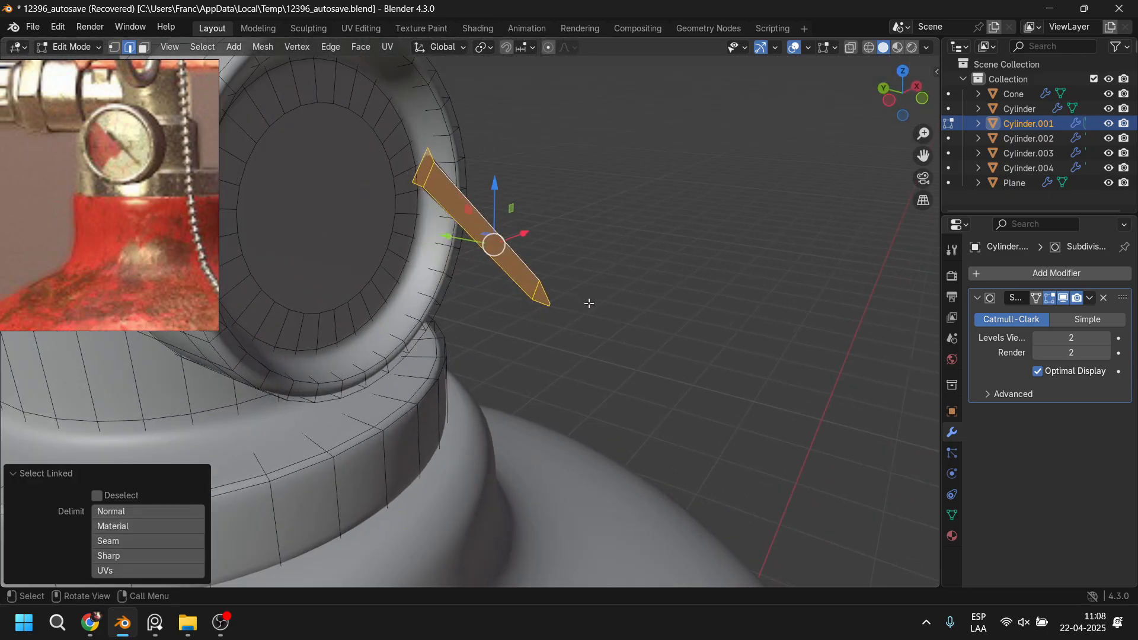
key(g)
key(z)
key(z)
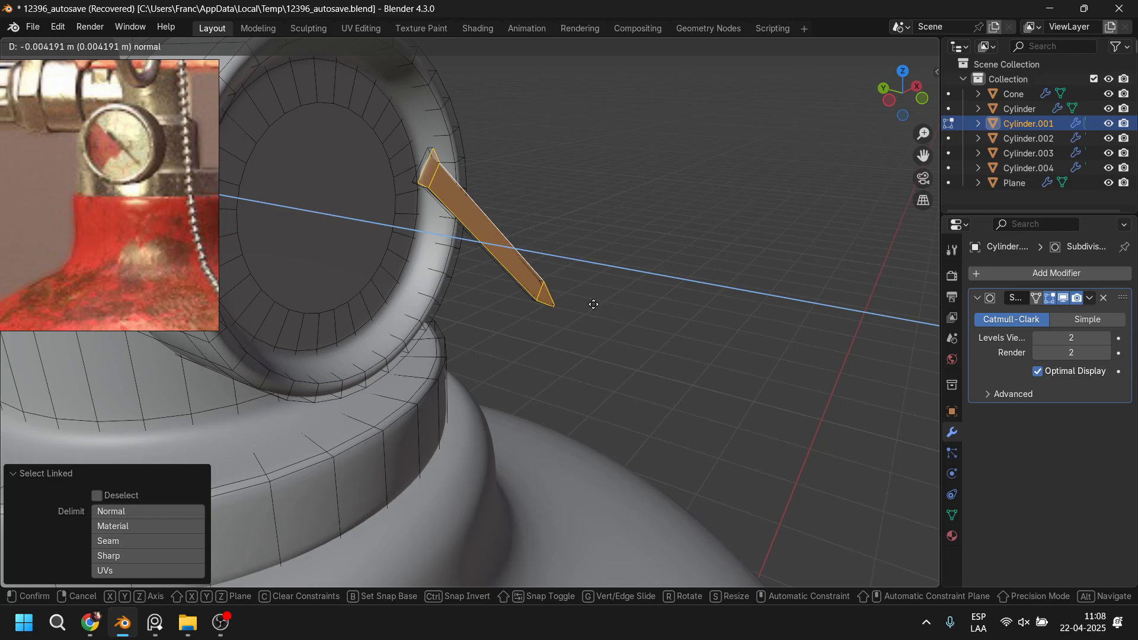
click(594, 304)
Step: Select the edge loops outlining the front and back faces of the needle, including its pointed tip
shift+click(435, 176)
mouse_move(519, 312)
middle_down()
mouse_move(498, 313)
mouse_move(540, 307)
middle_up()
middle_drag(404, 206, 531, 226)
alt+shift+click(550, 198)
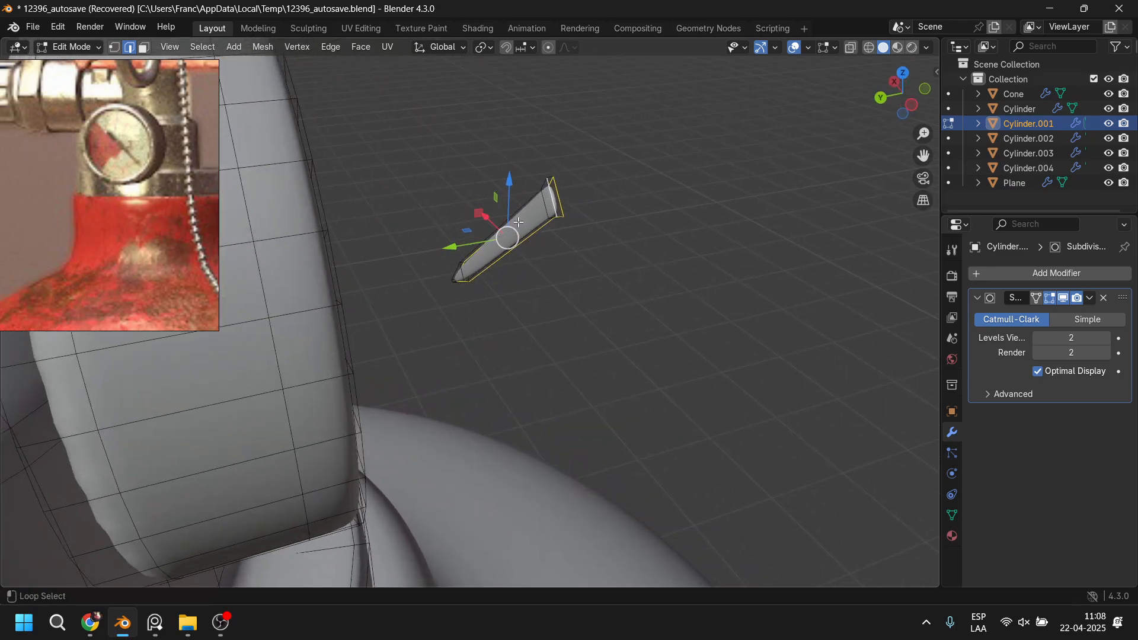
alt+shift+click(524, 203)
alt+shift+click(530, 230)
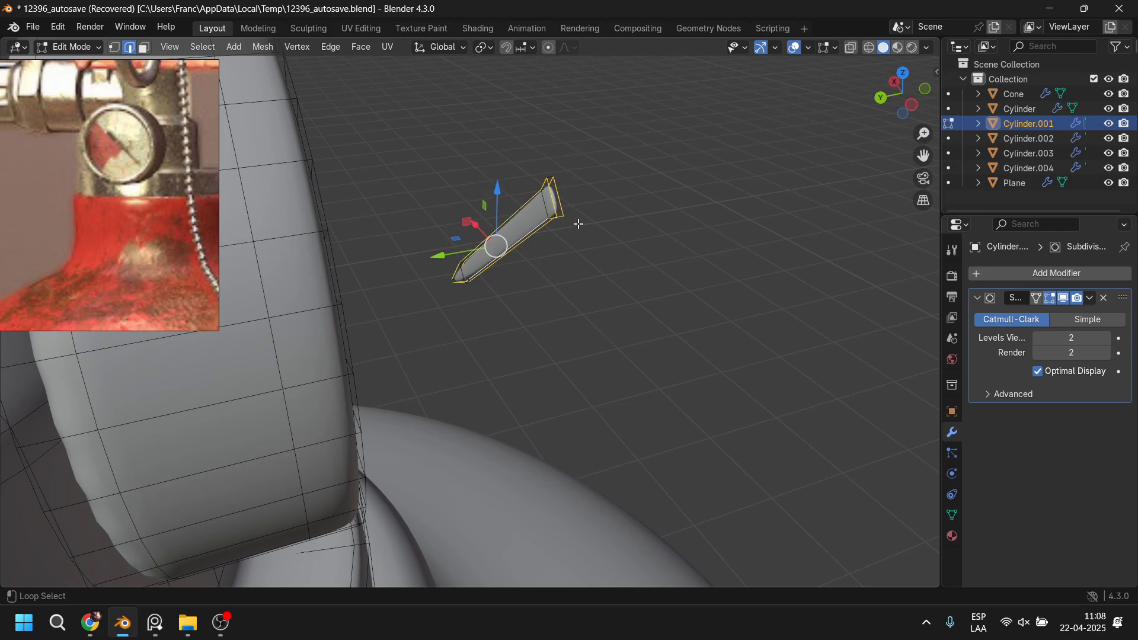
middle_drag(579, 223, 575, 313)
scroll(495, 199, up, 1)
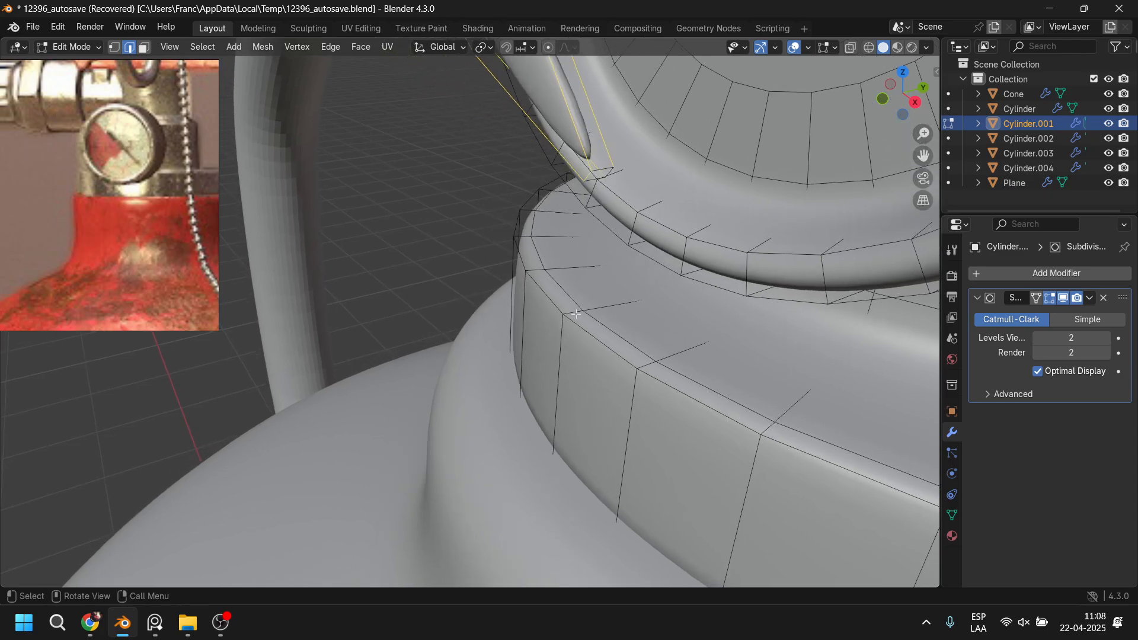
shift+middle_drag(557, 261, 489, 332)
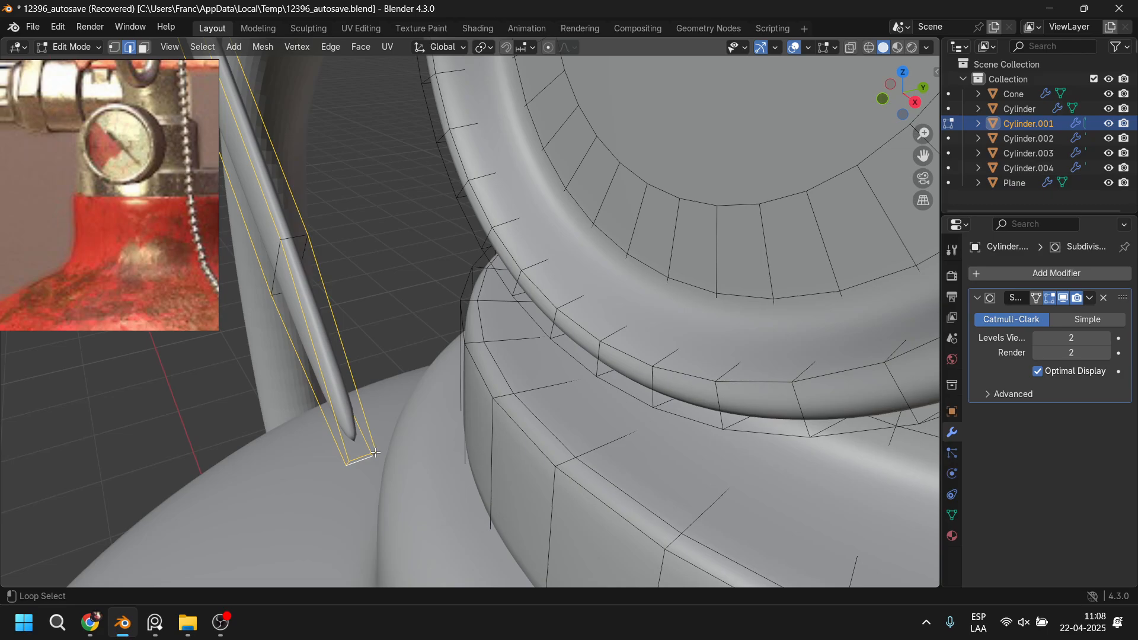
scroll(409, 437, down, 10)
middle_drag(416, 379, 453, 377)
scroll(458, 267, up, 7)
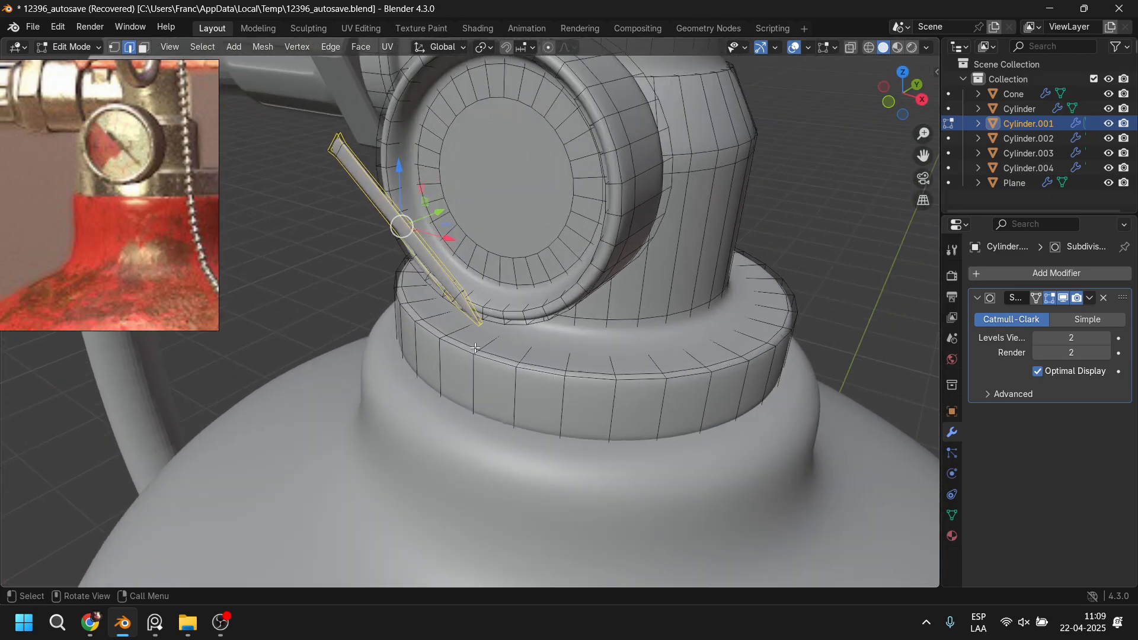
shift+middle_drag(460, 260, 603, 344)
key(ctrl+b)
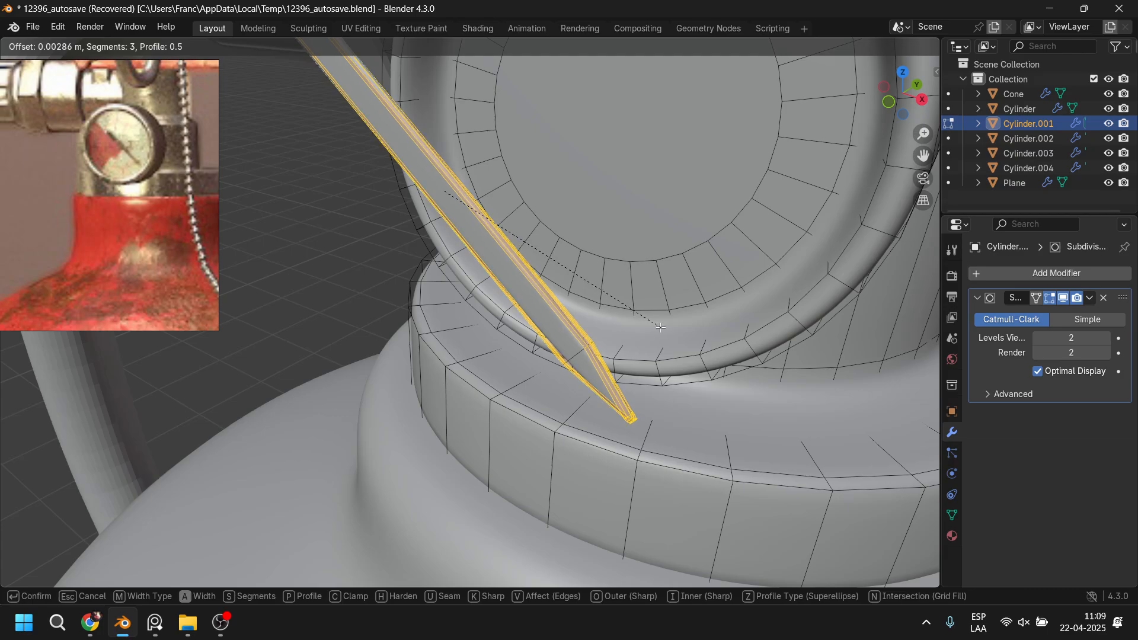
click(653, 325)
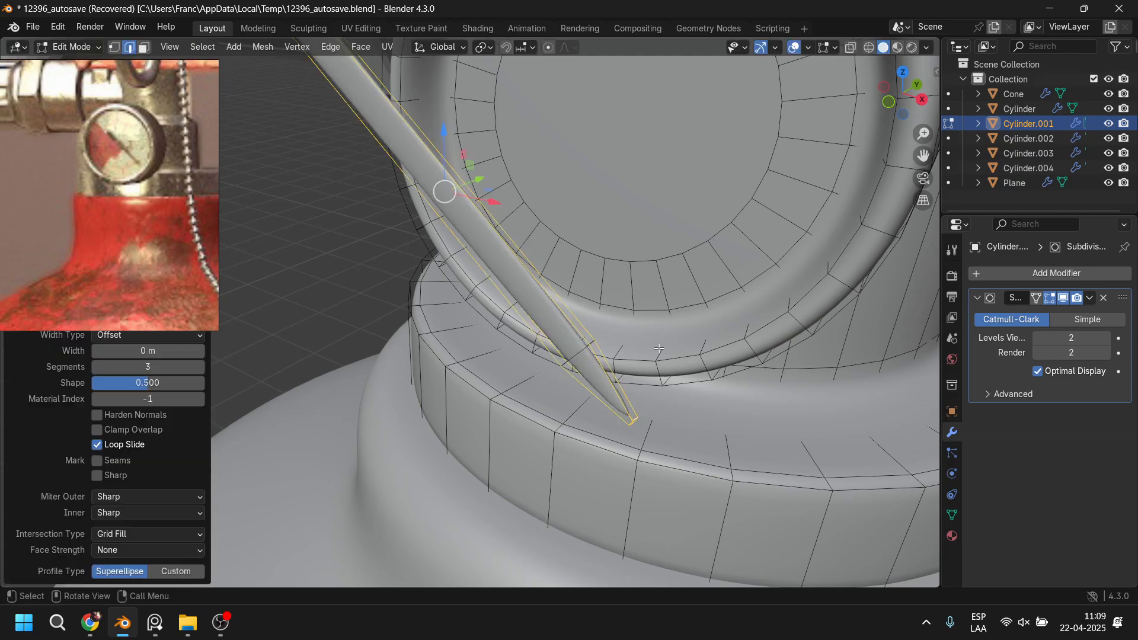
key(ctrl+z)
Step: Bevel the needle's selected outline edges with 3 segments and a width of about 0.0006 m, and leave Edit Mode
key(ctrl+b)
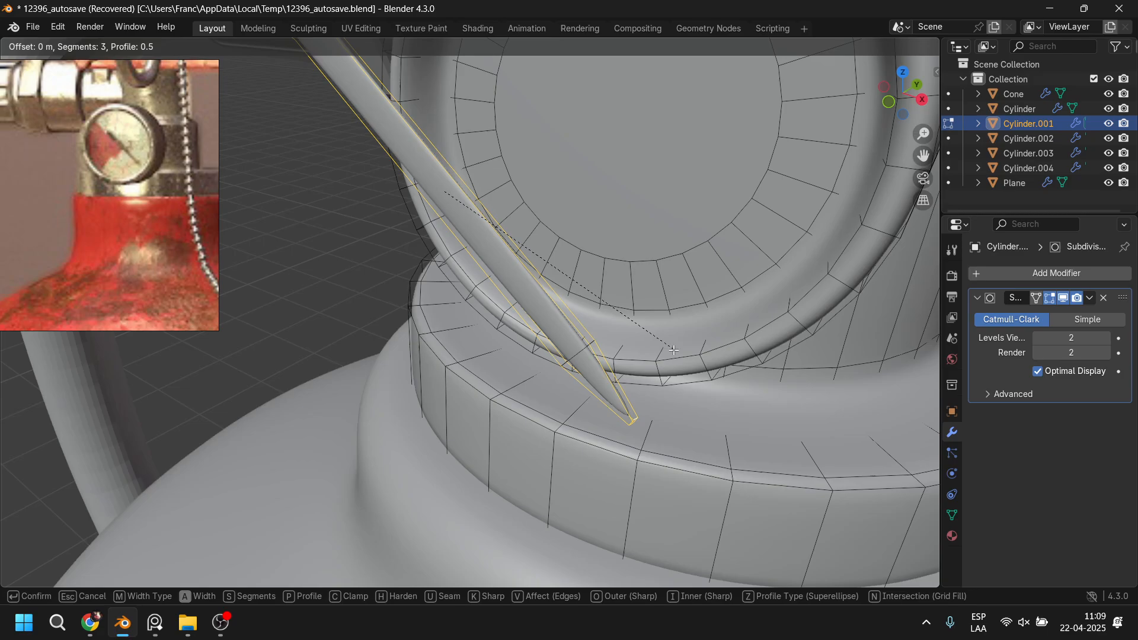
click(684, 353)
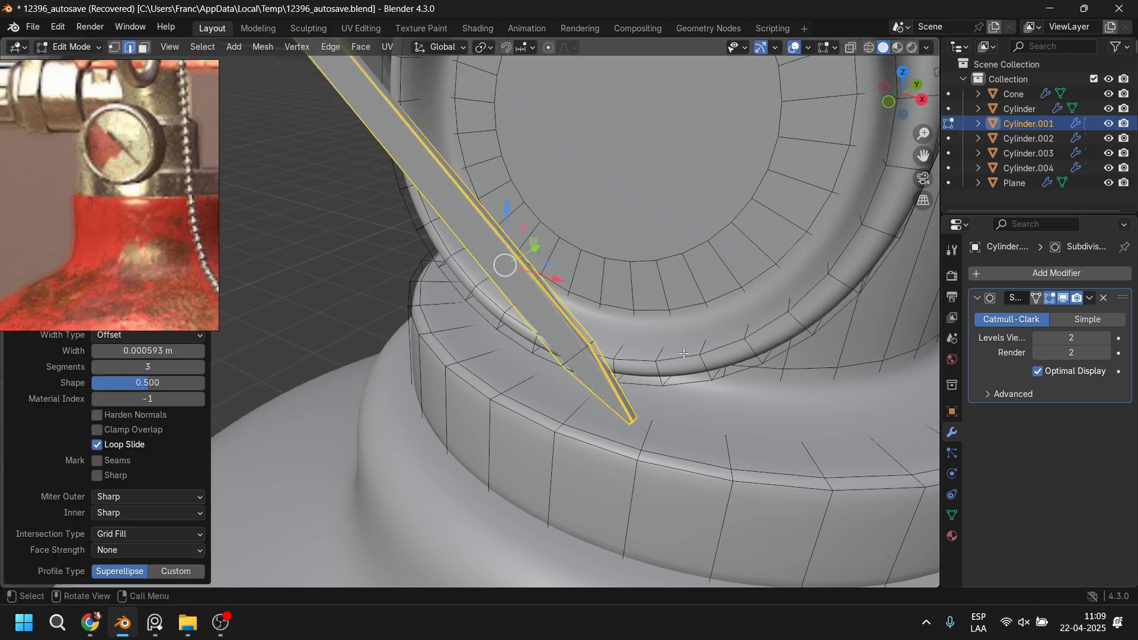
key(Tab)
middle_drag(584, 336, 596, 312)
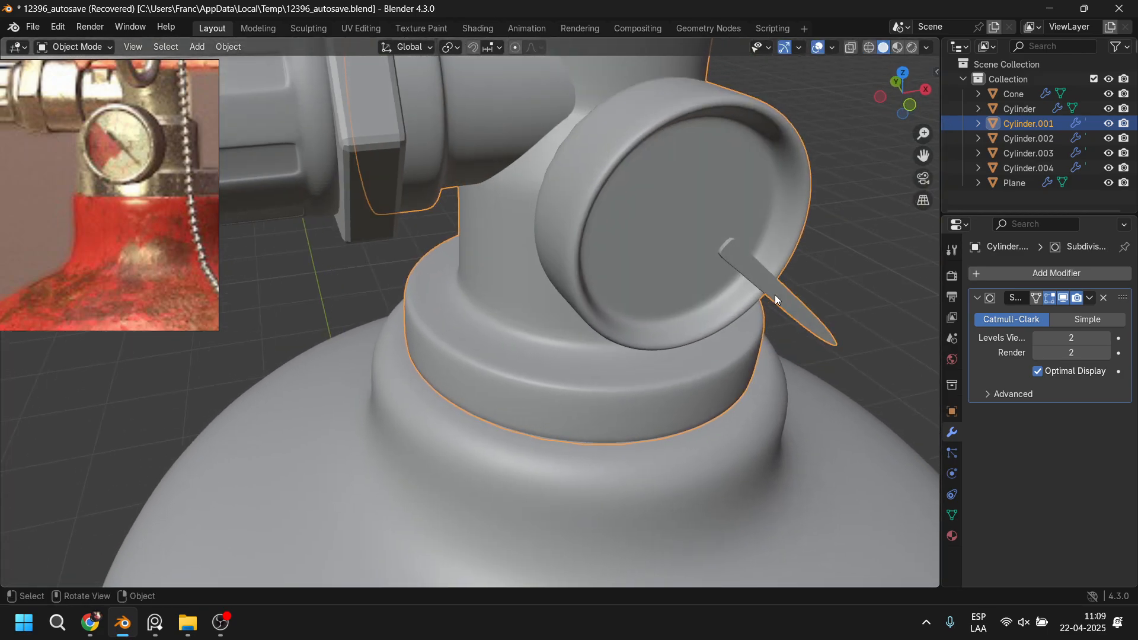
Step: Move the whole linked needle about 0.17 m along Y into the recessed dial, then leave Edit Mode and deselect the valve
key(Tab)
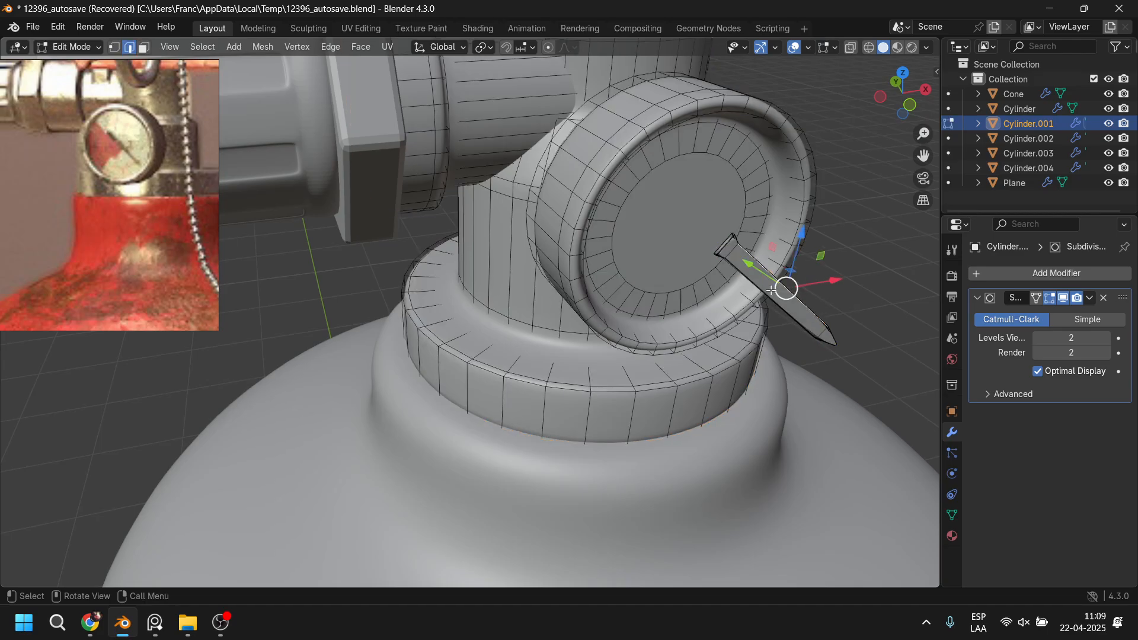
key(l)
key(g)
key(y)
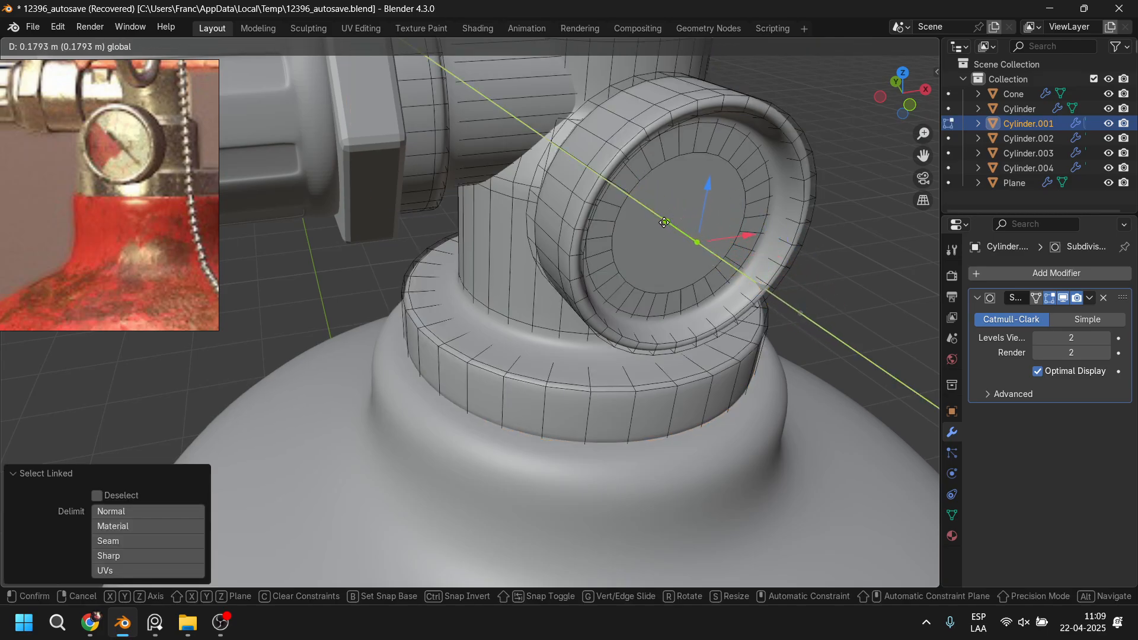
click(670, 233)
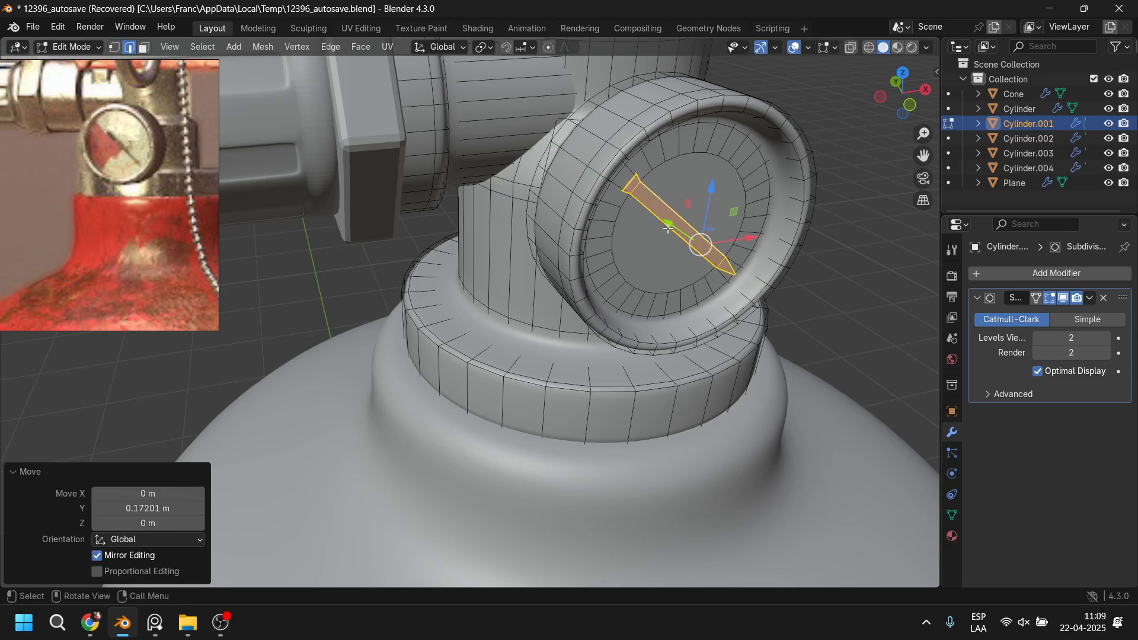
key(Tab)
click(844, 296)
scroll(848, 311, down, 3)
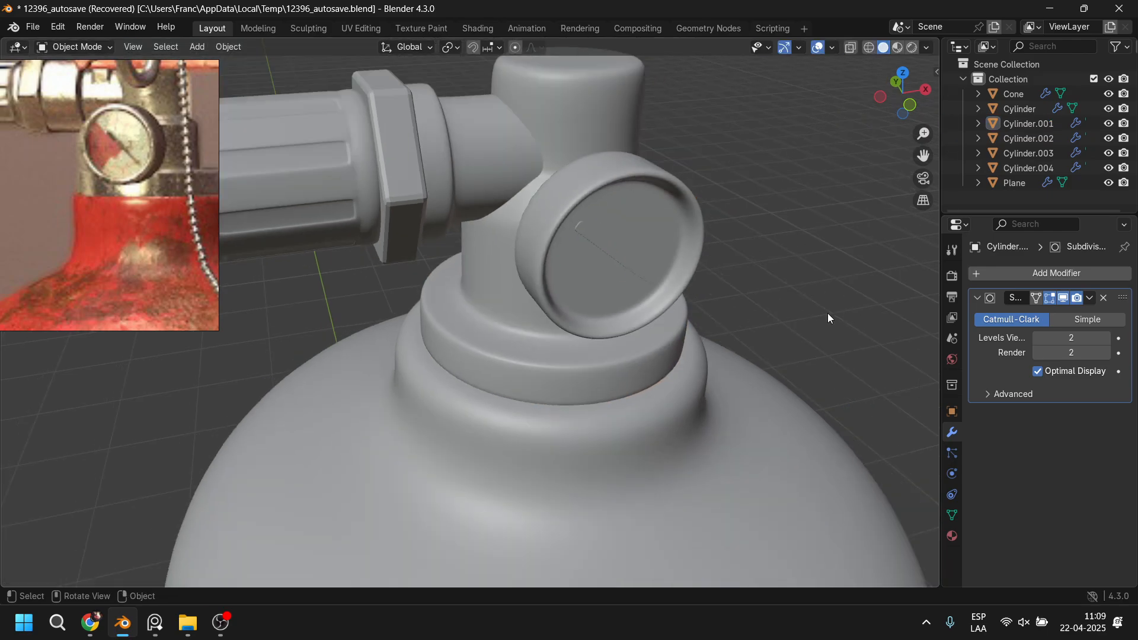
middle_drag(827, 313, 734, 291)
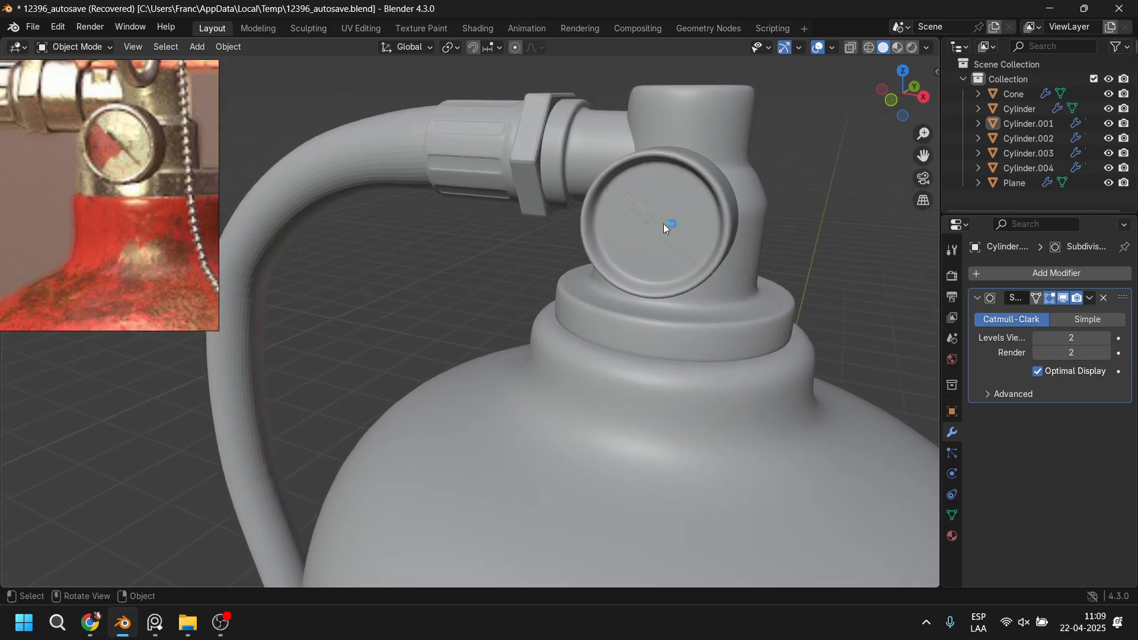
scroll(640, 256, down, 1)
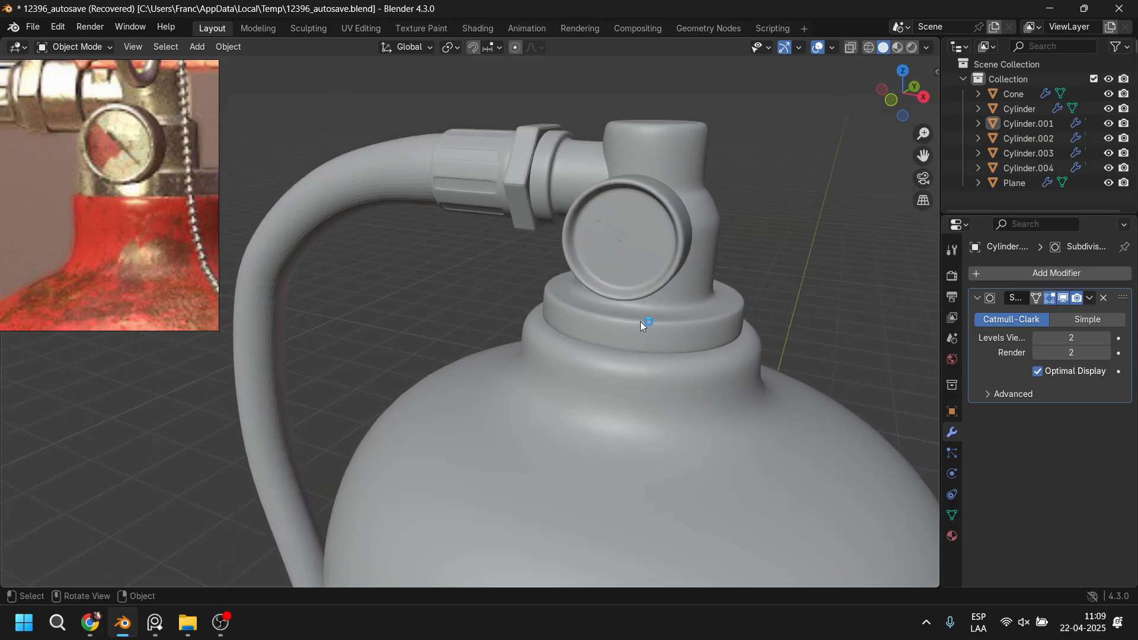
Step: Select the needle's front faces in face mode, move them about 0.003 m forward along Y off the dial, and leave Edit Mode
mouse_move(642, 257)
middle_down()
mouse_move(678, 302)
mouse_move(727, 272)
mouse_move(637, 243)
mouse_move(606, 278)
mouse_move(696, 286)
mouse_move(640, 255)
middle_up()
scroll(640, 278, up, 4)
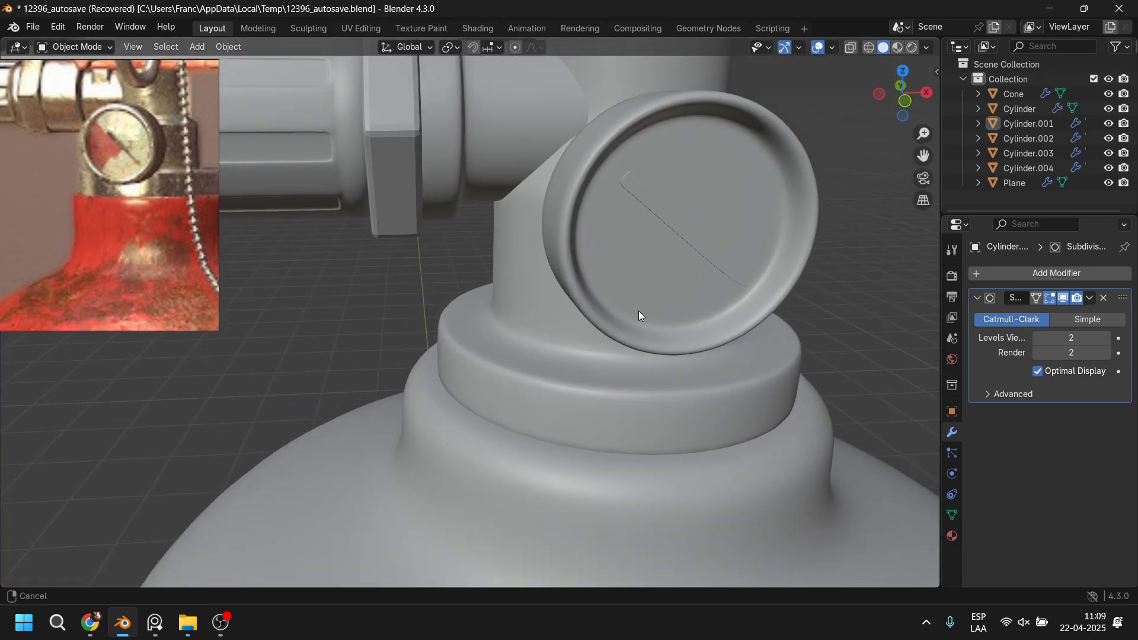
click(642, 261)
key(Tab)
click(641, 264)
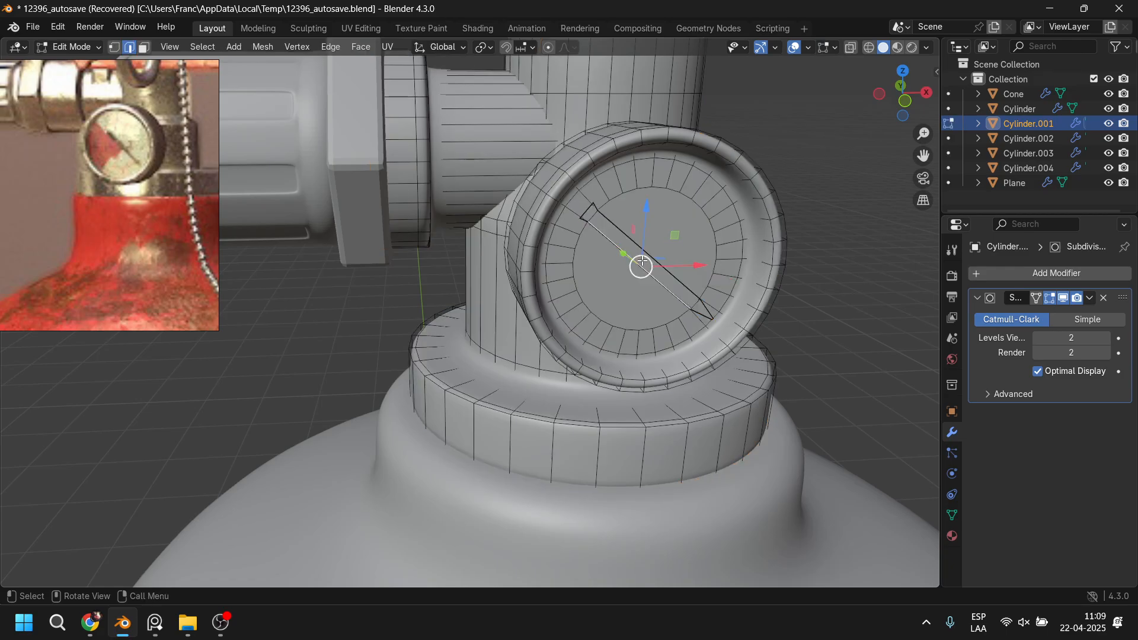
scroll(571, 203, up, 2)
key(3)
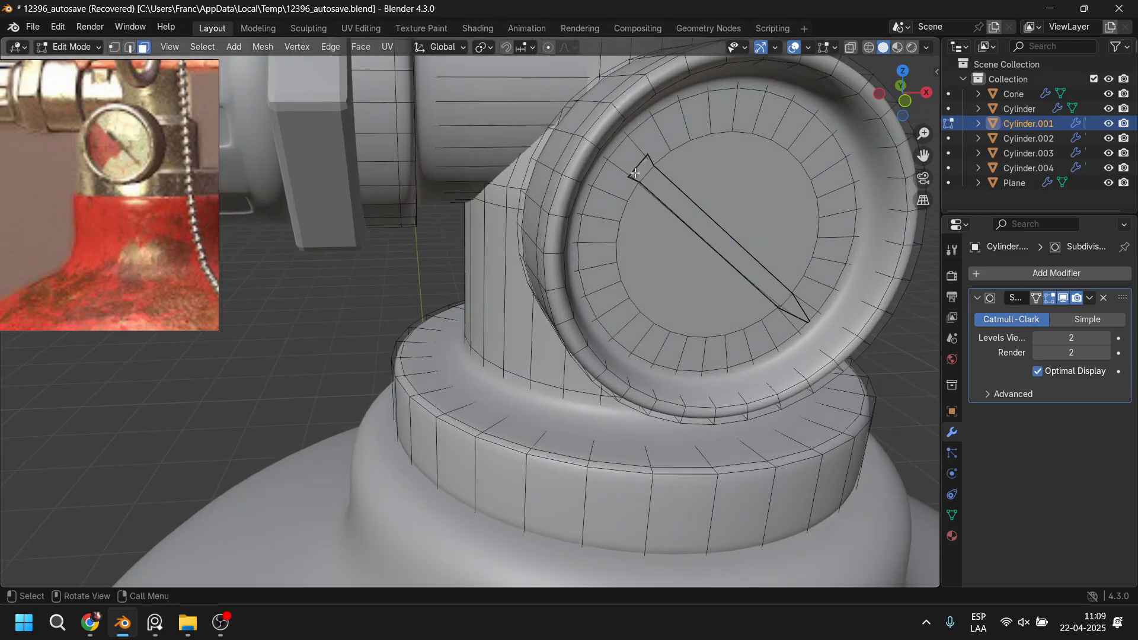
click(642, 169)
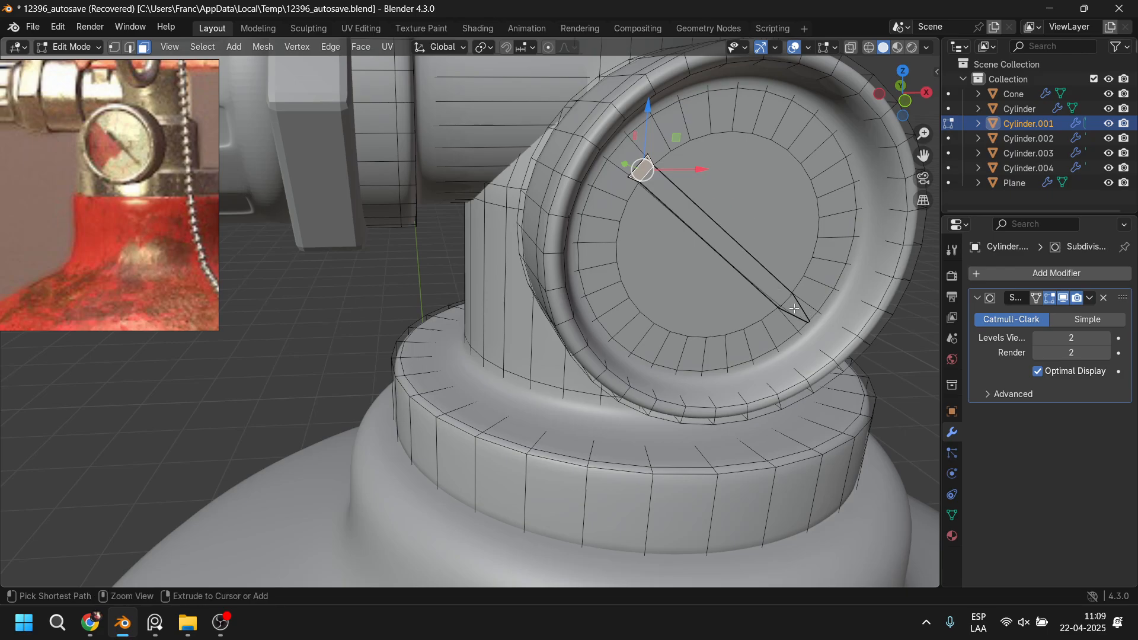
ctrl+click(794, 309)
middle_drag(795, 308, 818, 338)
key(g)
key(y)
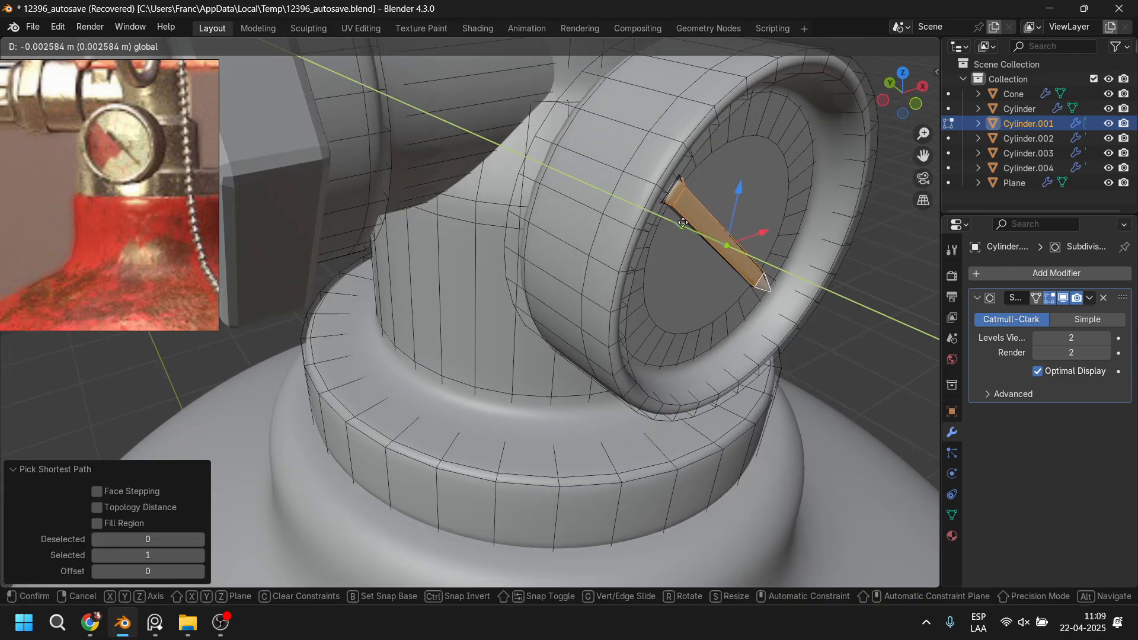
click(681, 223)
key(Tab)
Step: Examine the finished gauge on the extinguisher and reposition the reference photo to show the handle levers and pull pin
scroll(842, 291, down, 4)
middle_drag(827, 305, 632, 311)
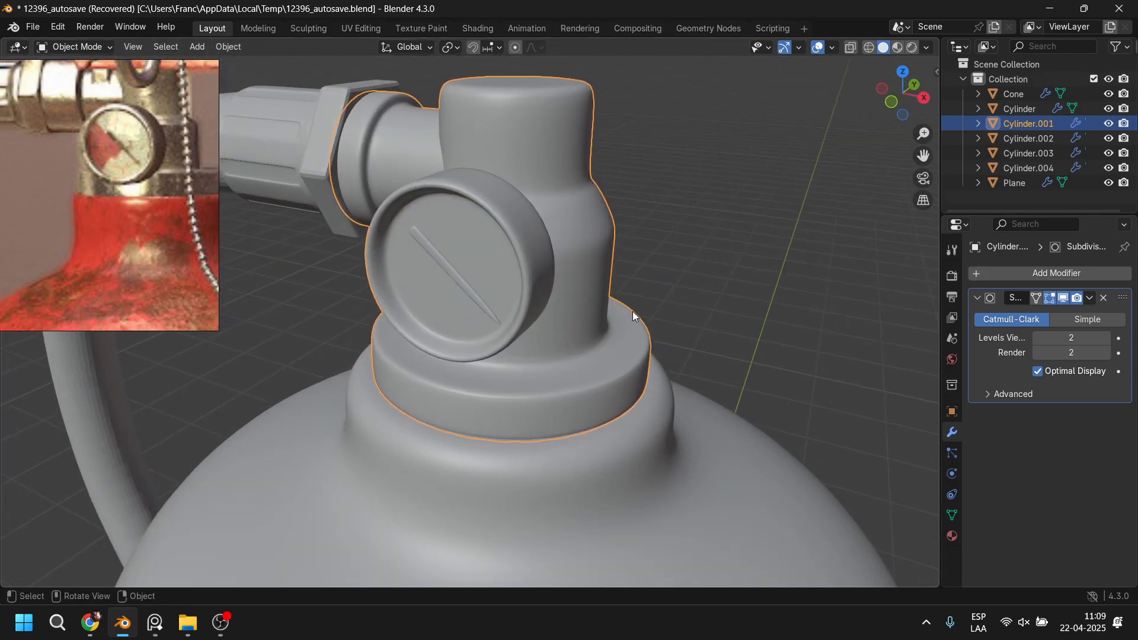
scroll(631, 310, down, 5)
scroll(174, 205, down, 3)
scroll(141, 219, up, 3)
drag(141, 218, 98, 173)
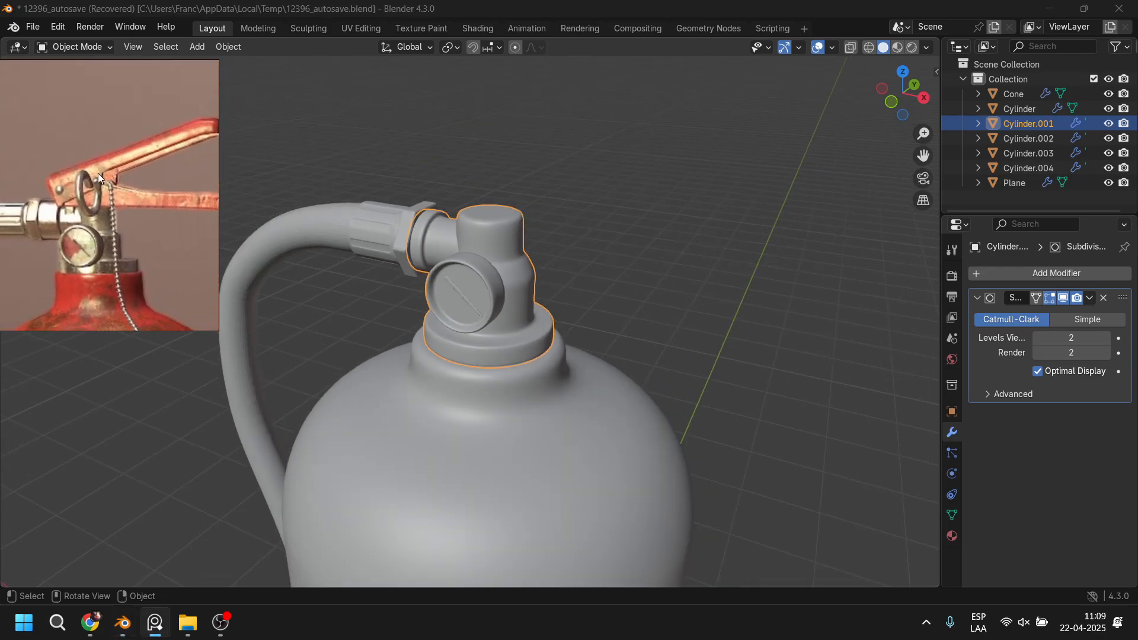
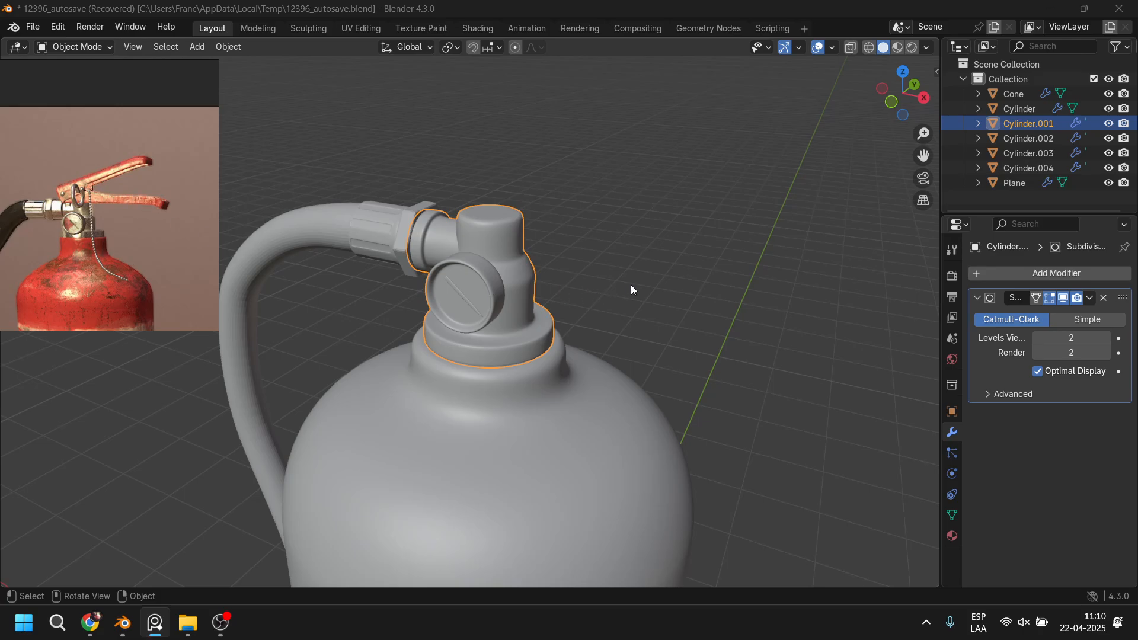
Step: Add a 2 m mesh plane and raise it about 6.11 m along Z above the extinguisher
scroll(639, 293, down, 5)
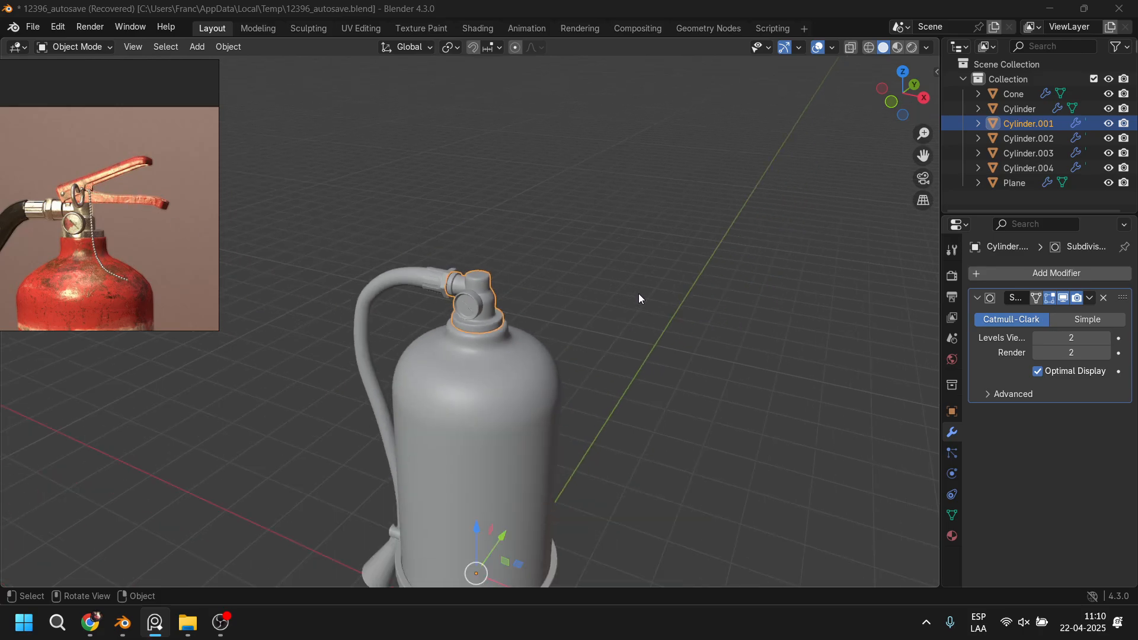
click(602, 341)
key(shift+a)
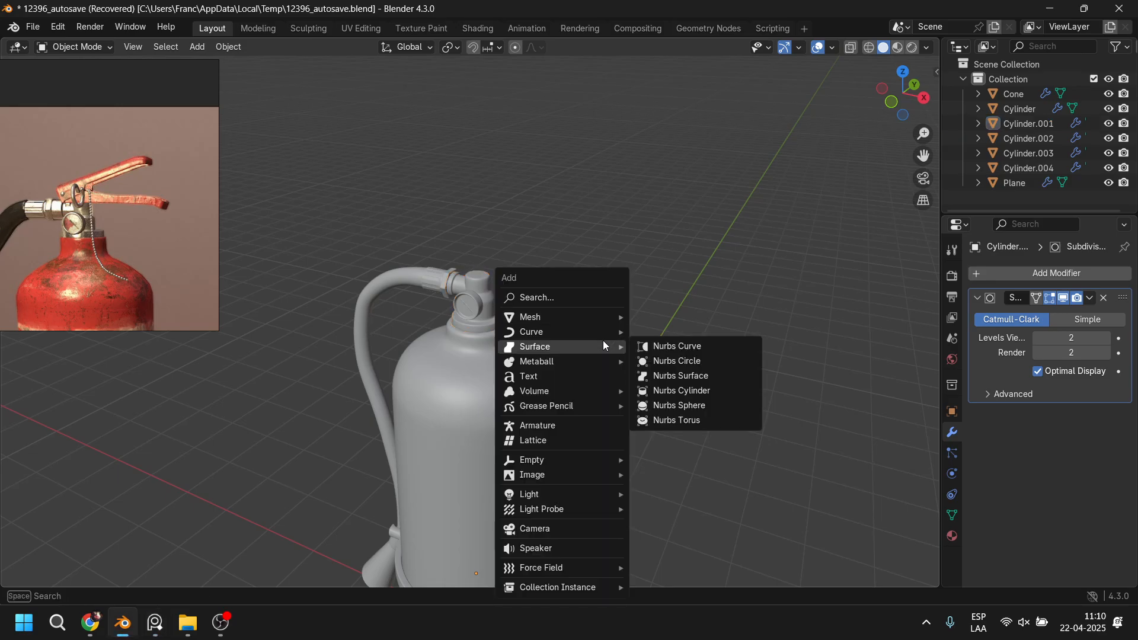
mouse_move(578, 319)
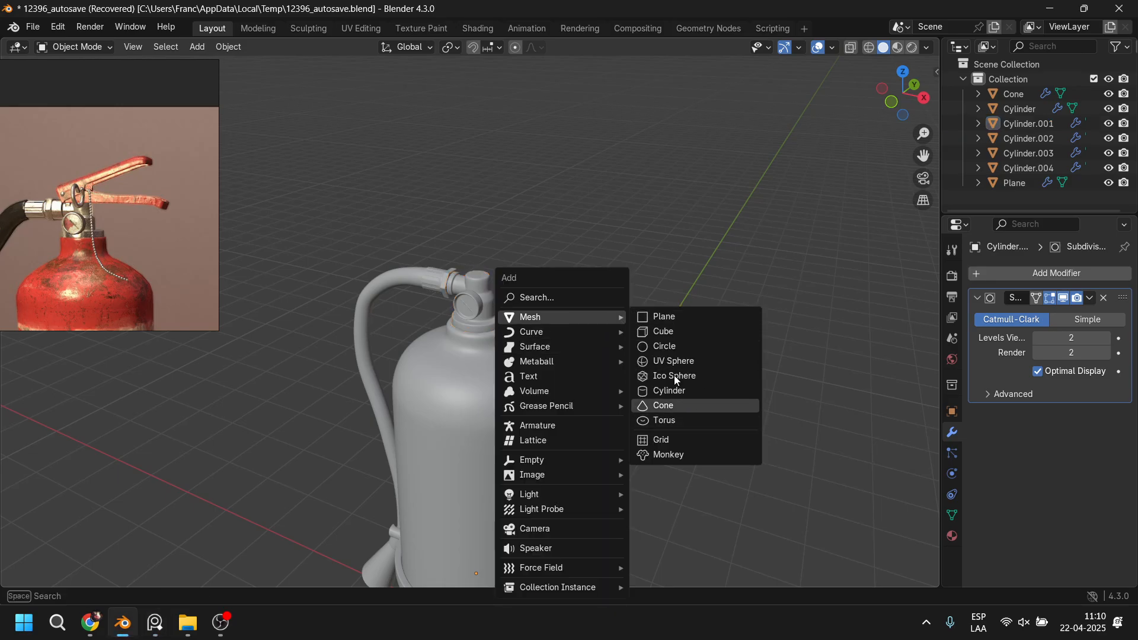
click(669, 318)
scroll(560, 424, down, 4)
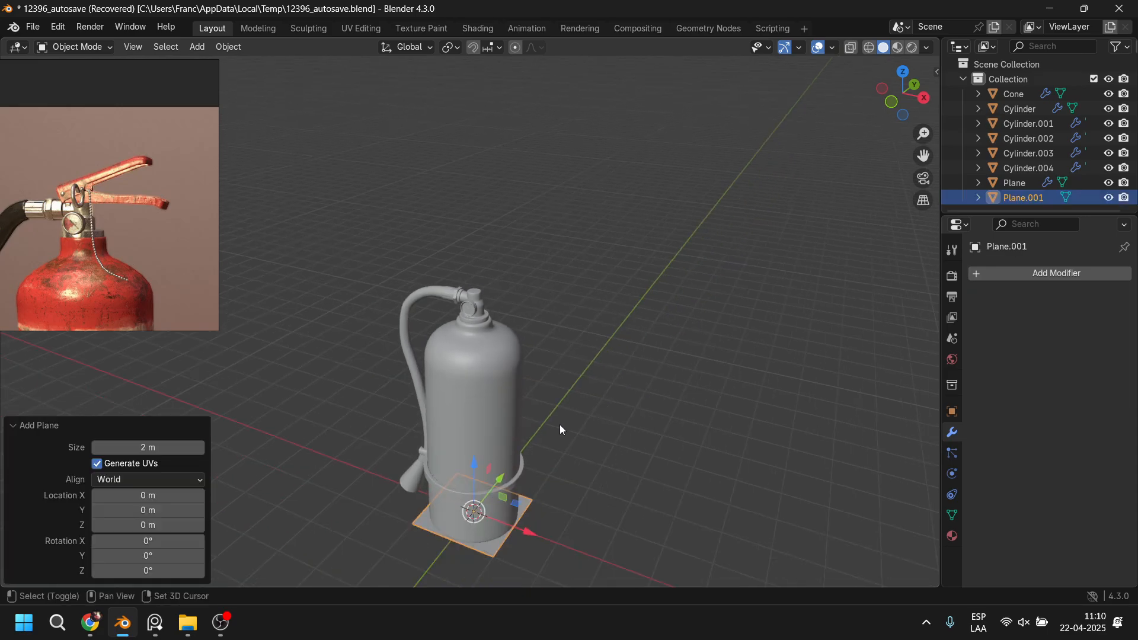
drag(526, 422, 550, 152)
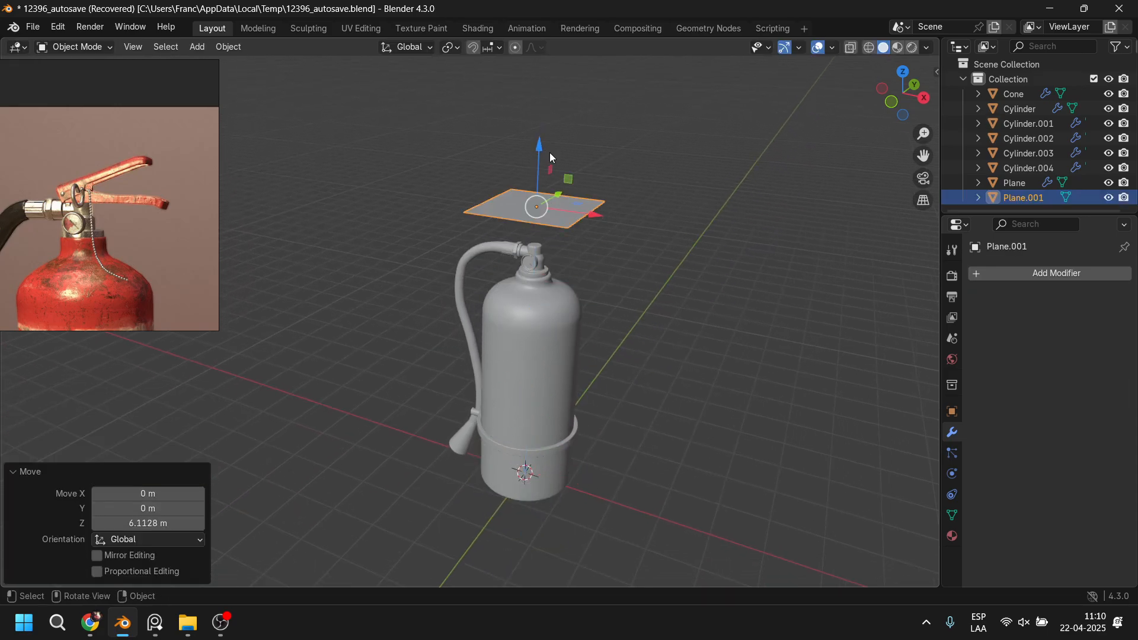
Step: Shift the plane along X away from the hose side and lower it about 0.81 m along Z to the valve's top
key(KP_1)
scroll(578, 211, up, 4)
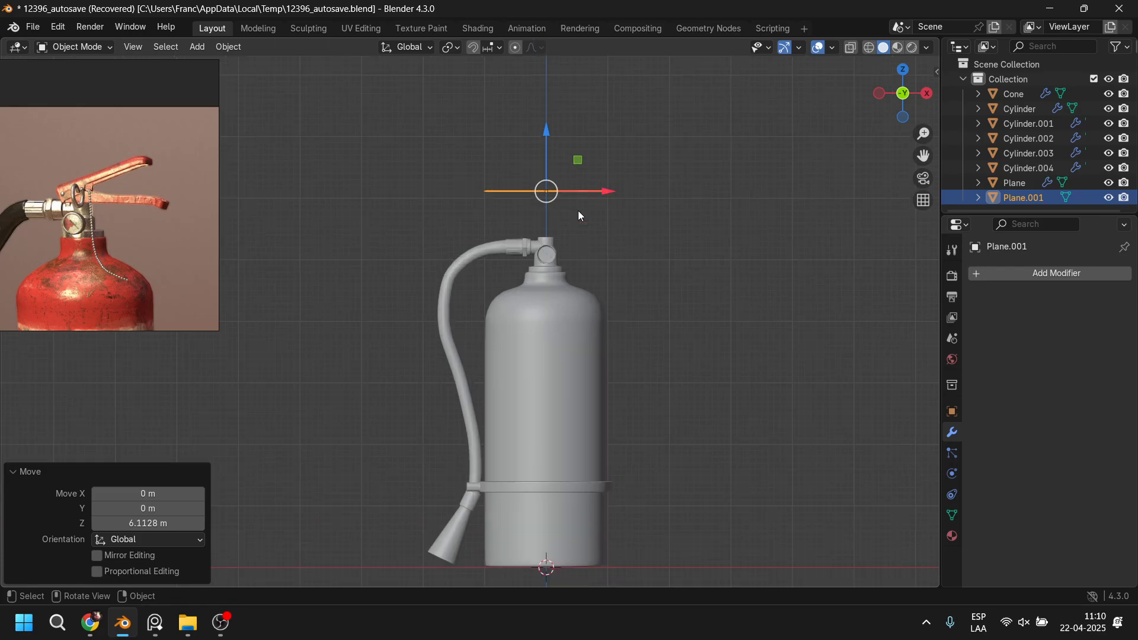
drag(540, 204, 602, 207)
drag(541, 141, 544, 216)
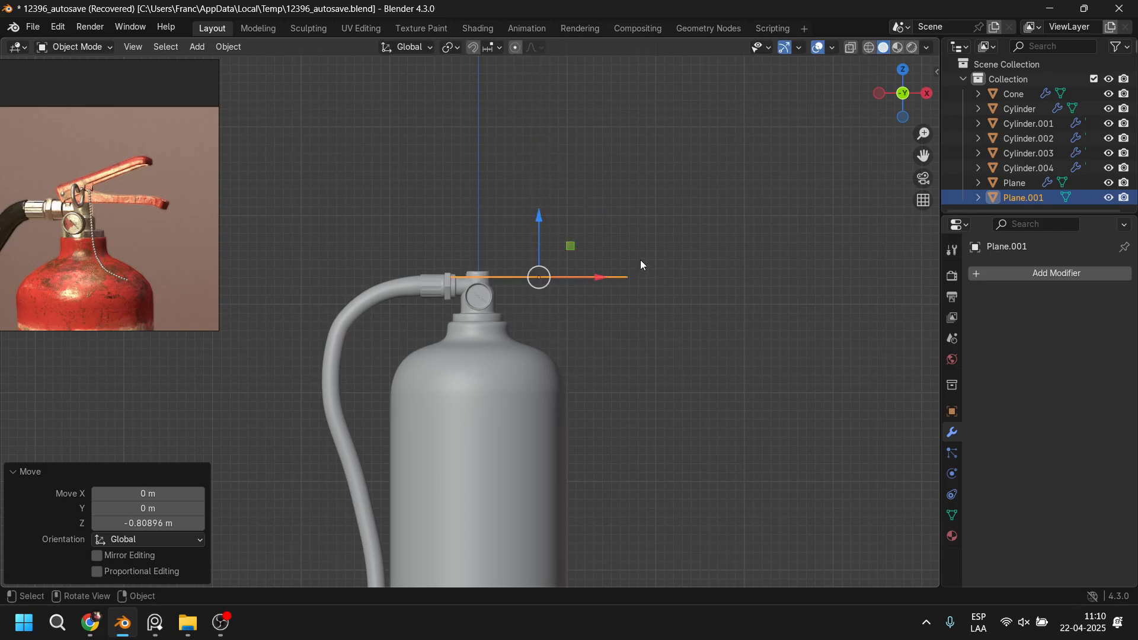
Step: Scale the plane along Y to about 0.126 so it forms a narrow strip across the valve
key(KP_7)
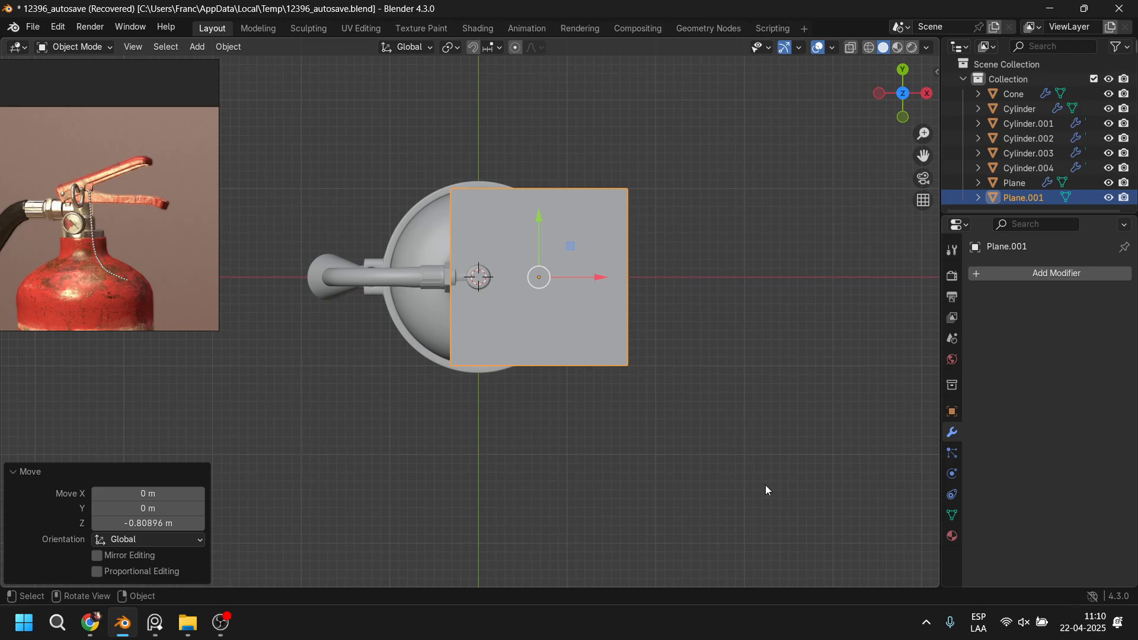
key(s)
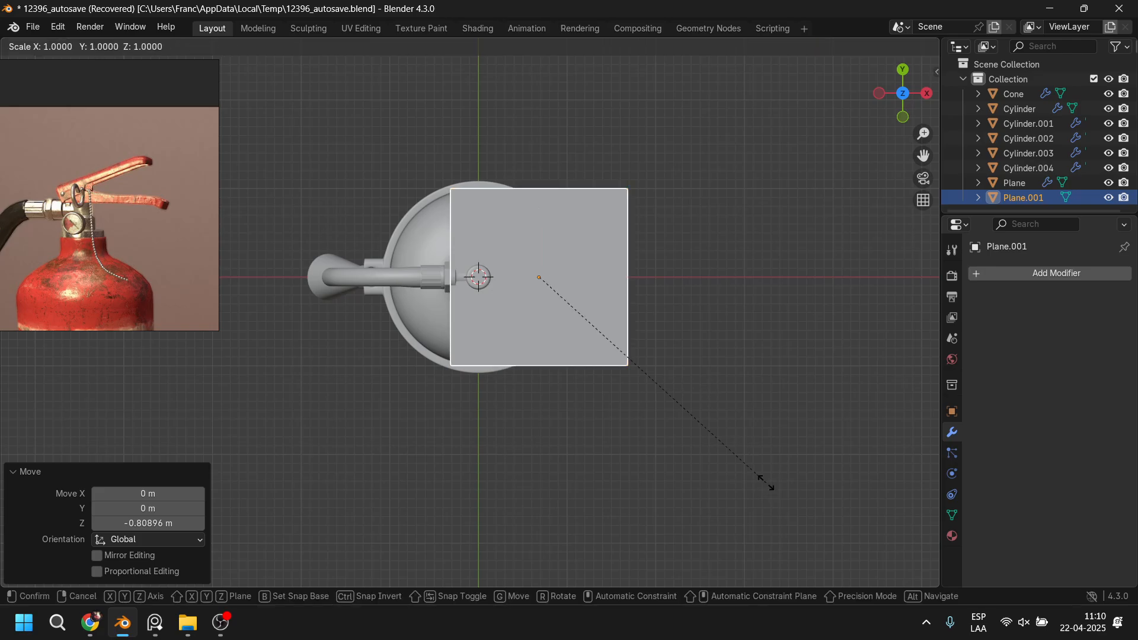
key(y)
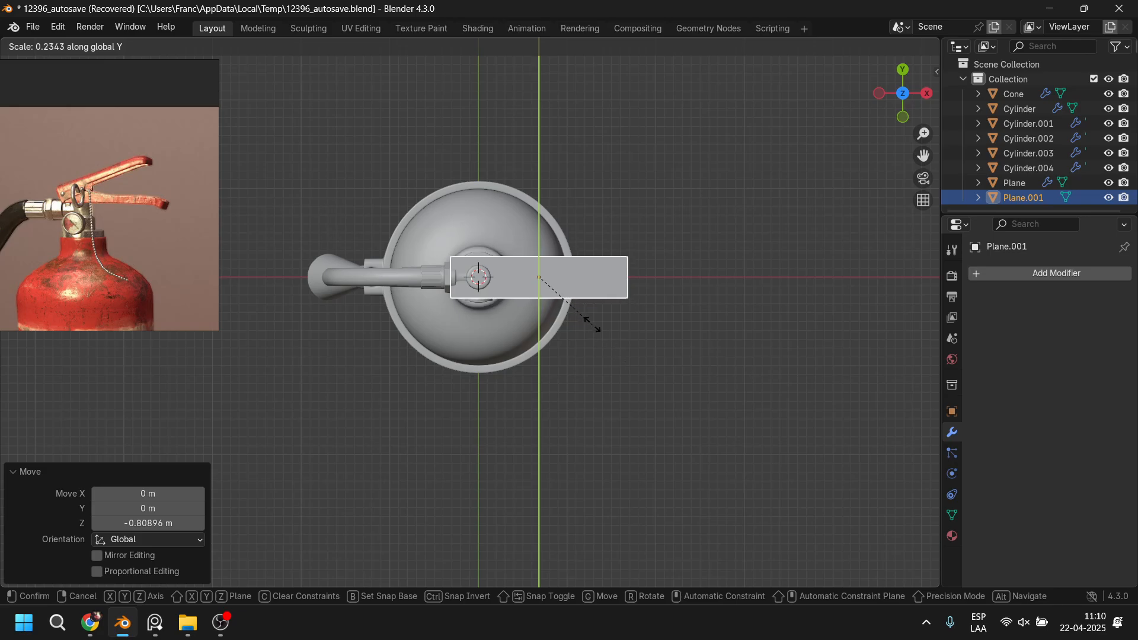
click(568, 303)
Step: Fine-tune the strip's height along Z near the valve's top and shift it about 0.065 m along X
key(KP_1)
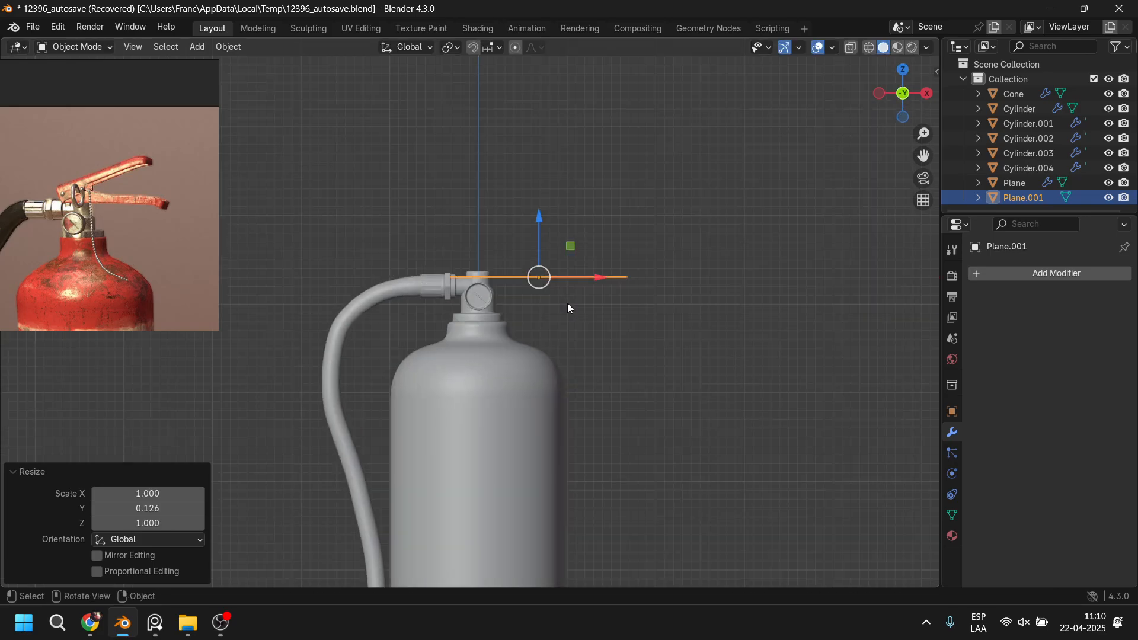
scroll(645, 296, up, 2)
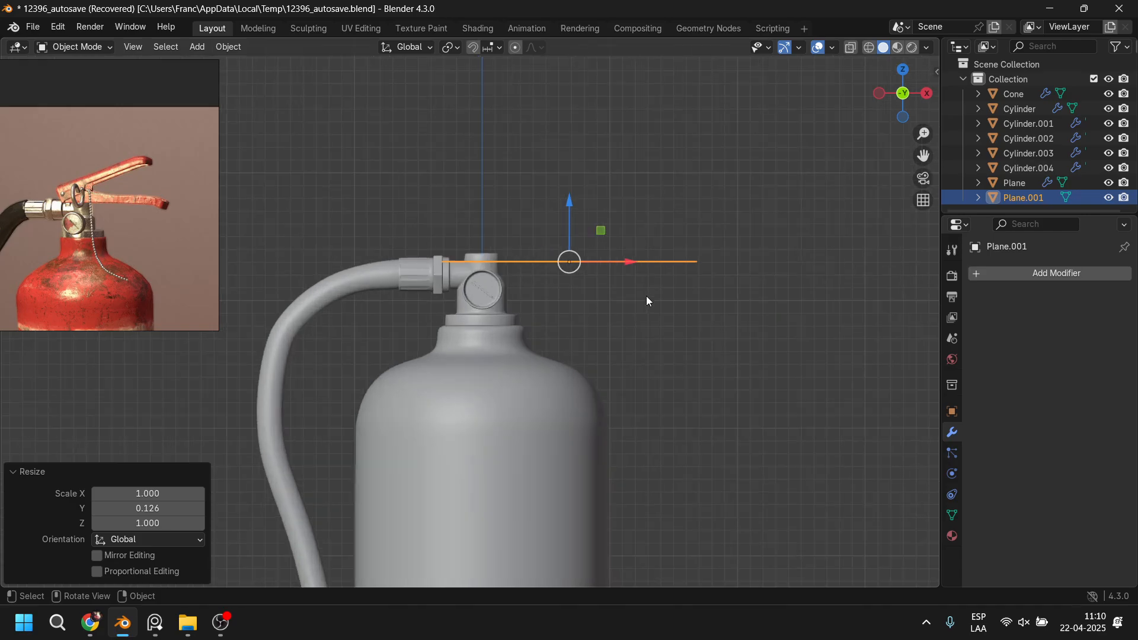
shift+middle_drag(640, 302, 647, 314)
key(g)
key(z)
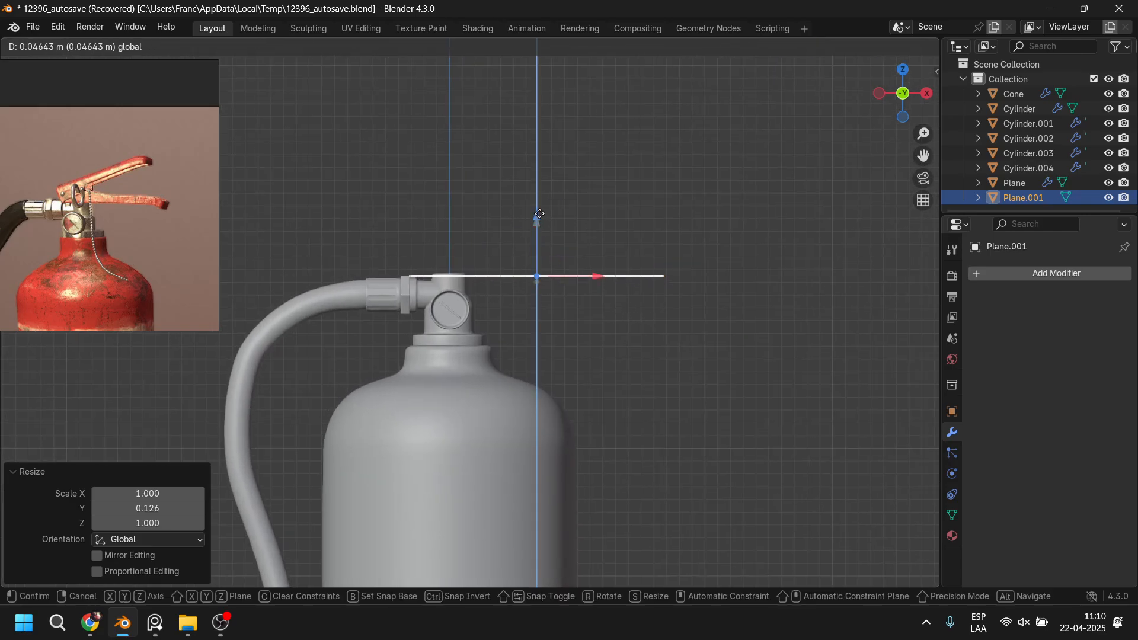
click(590, 277)
drag(591, 275, 598, 276)
Step: Shorten the strip along X and reposition it along X so it starts at the valve and extends away from the hose
key(s)
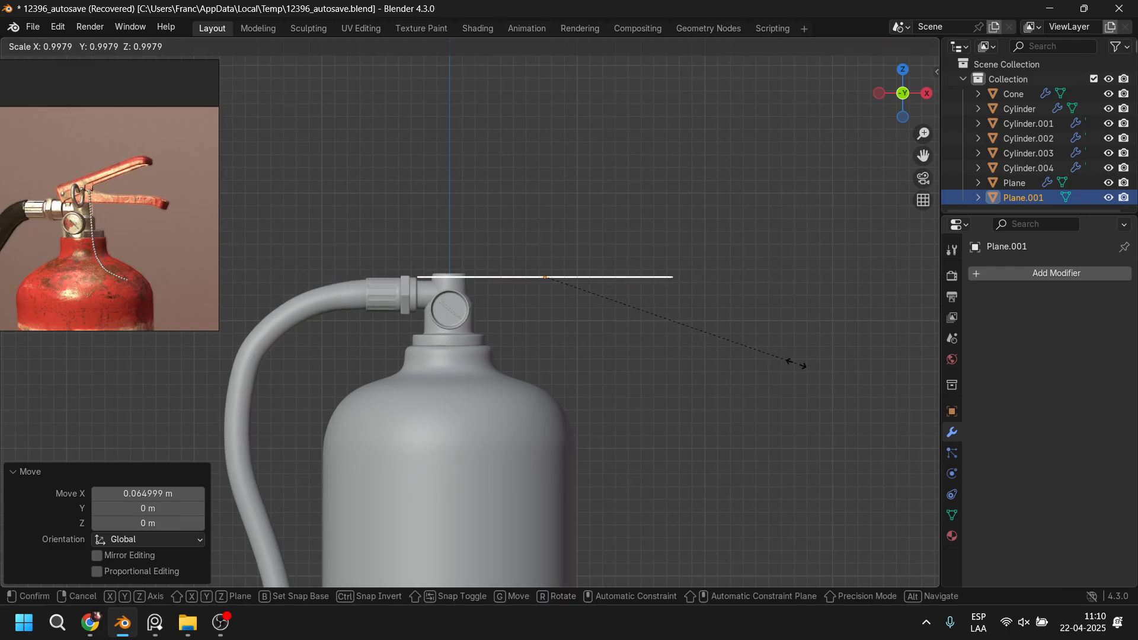
key(x)
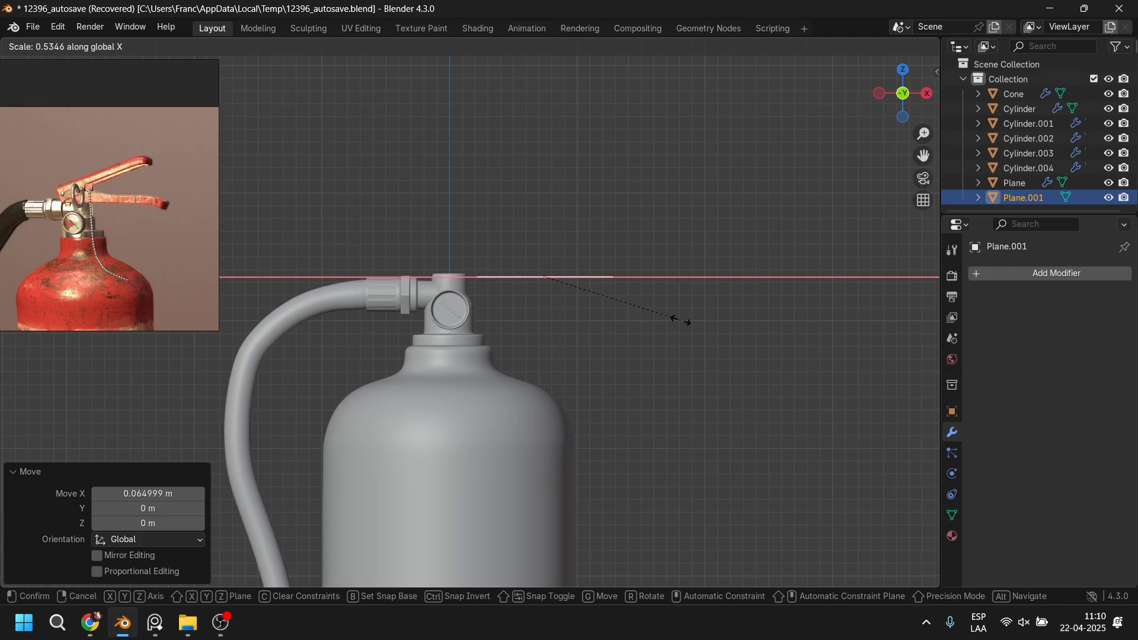
click(715, 333)
drag(605, 284, 578, 288)
key(s)
key(x)
click(730, 344)
drag(578, 281, 581, 282)
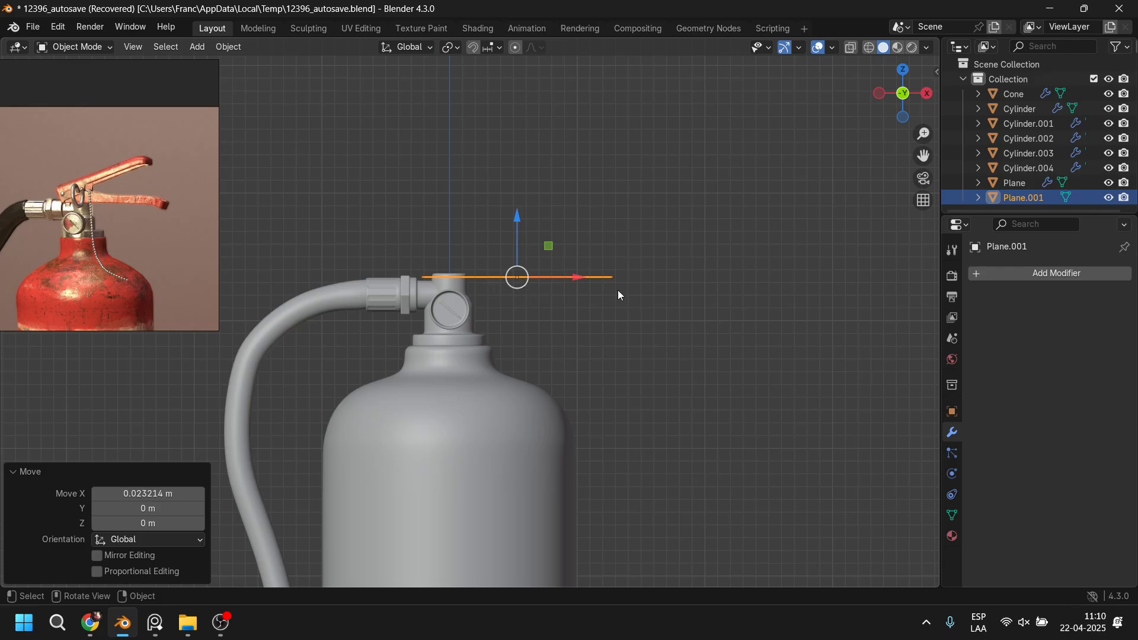
Step: Examine the handle levers in the reference photo and compare the lower lever with the strip on the valve
middle_drag(618, 295, 435, 271)
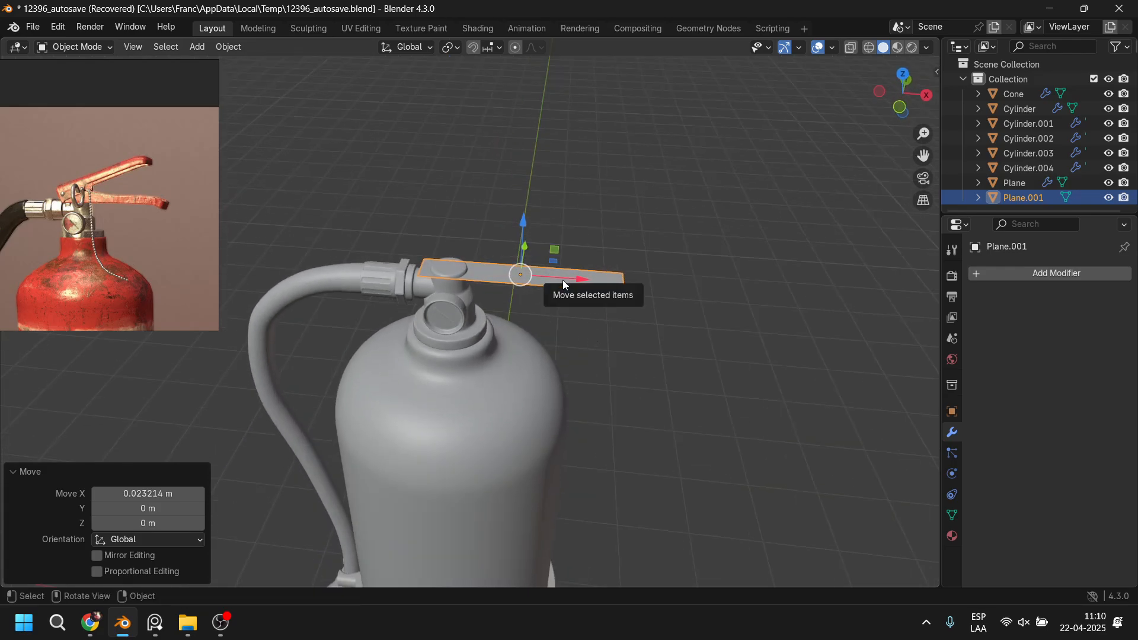
click(92, 190)
scroll(95, 199, up, 5)
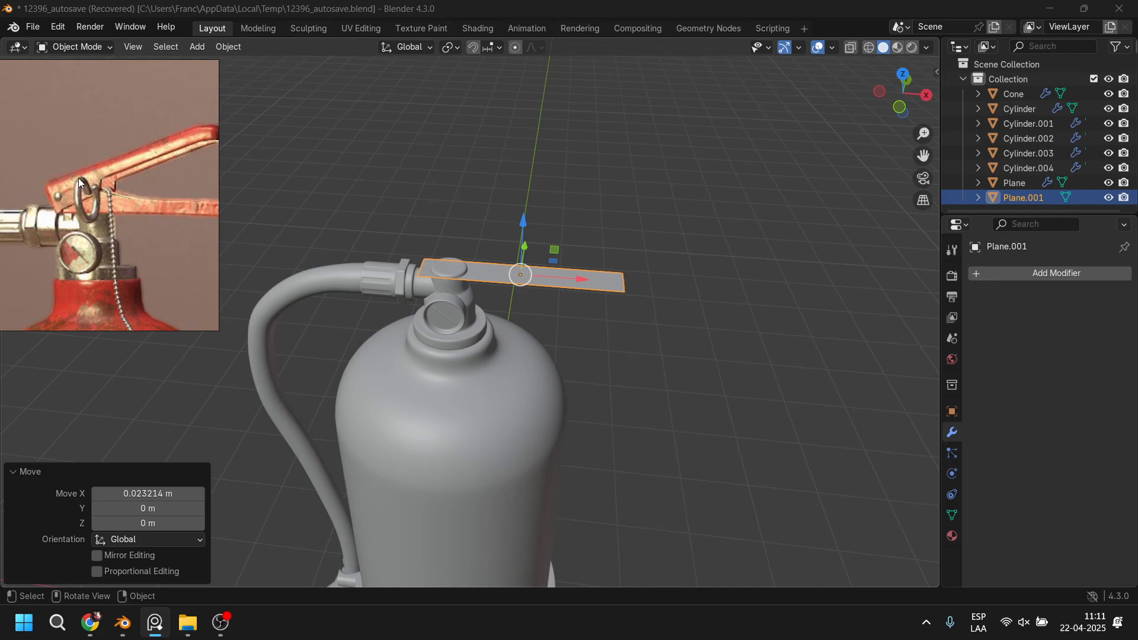
scroll(78, 178, down, 4)
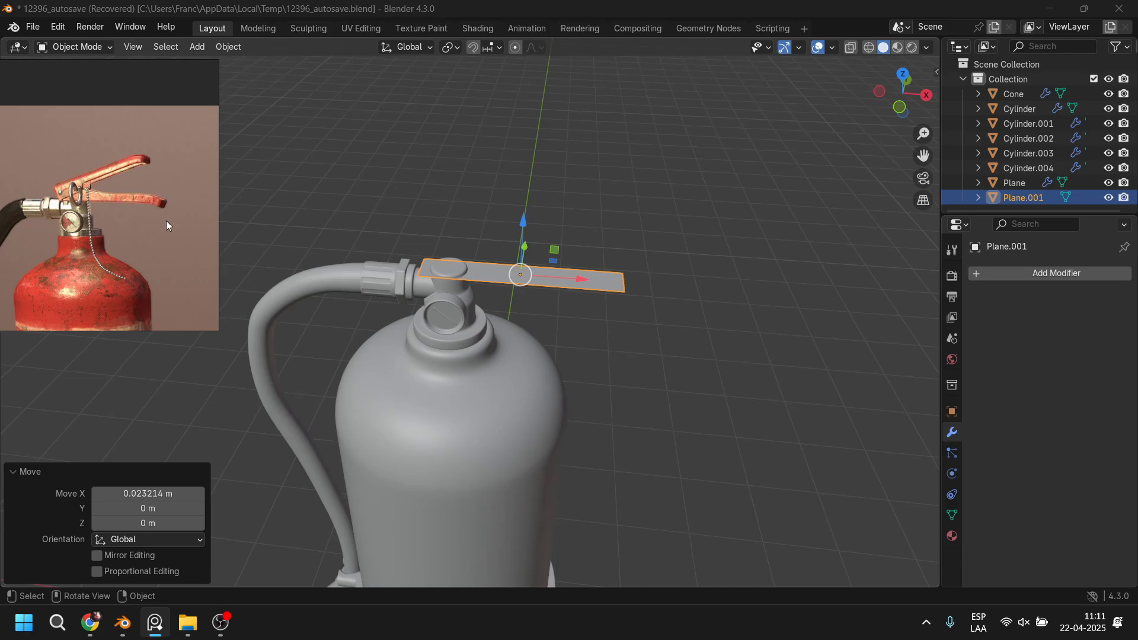
scroll(166, 220, up, 3)
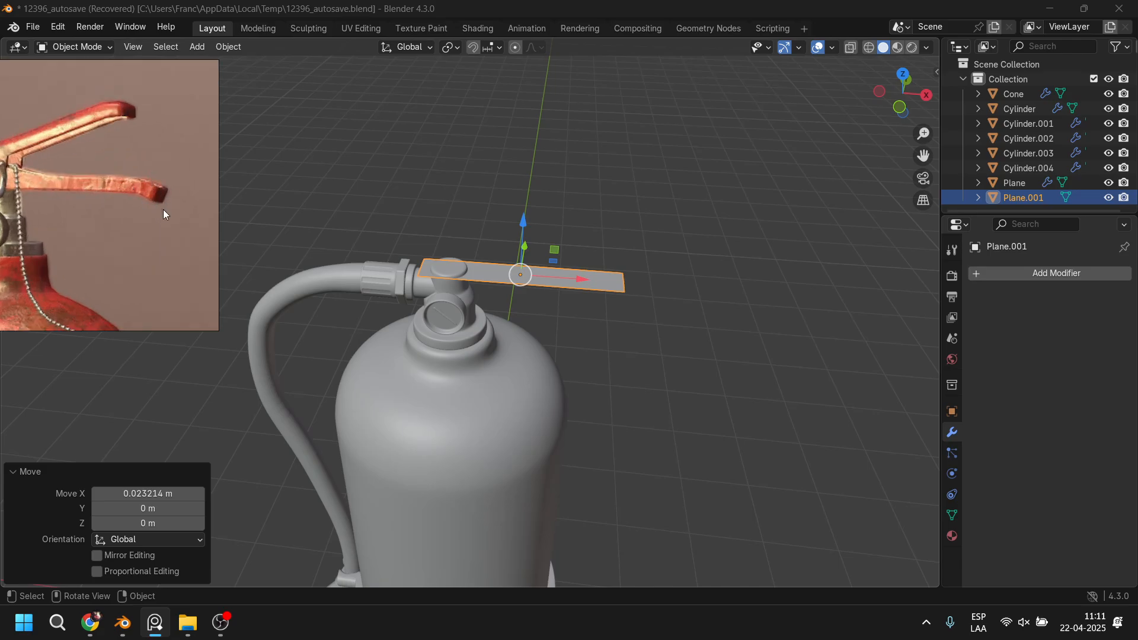
scroll(144, 215, down, 2)
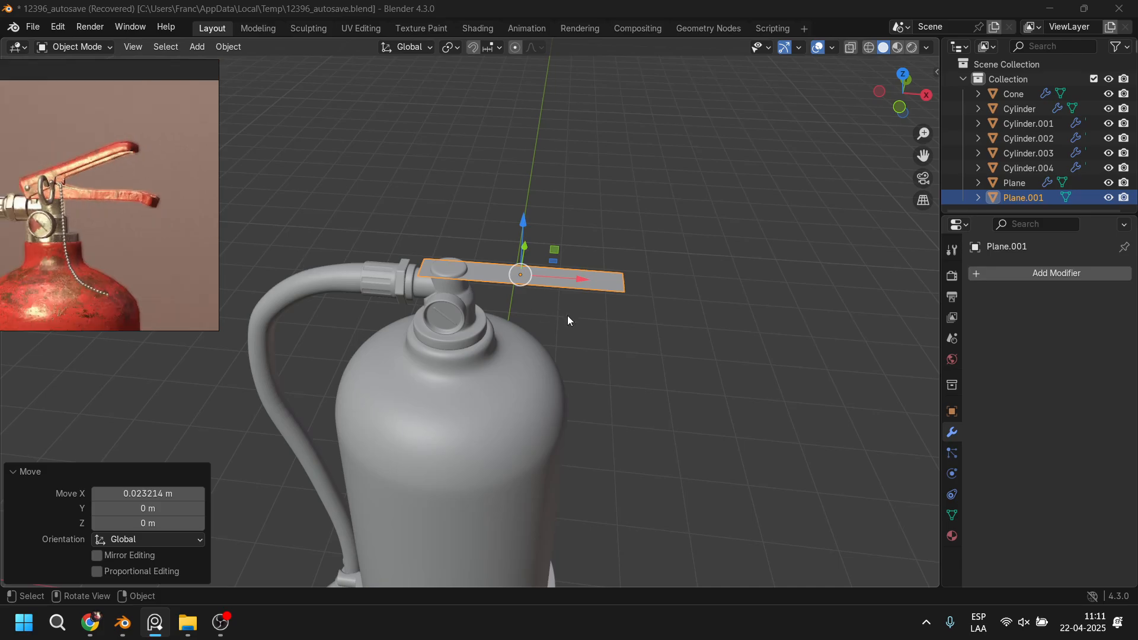
scroll(567, 316, up, 2)
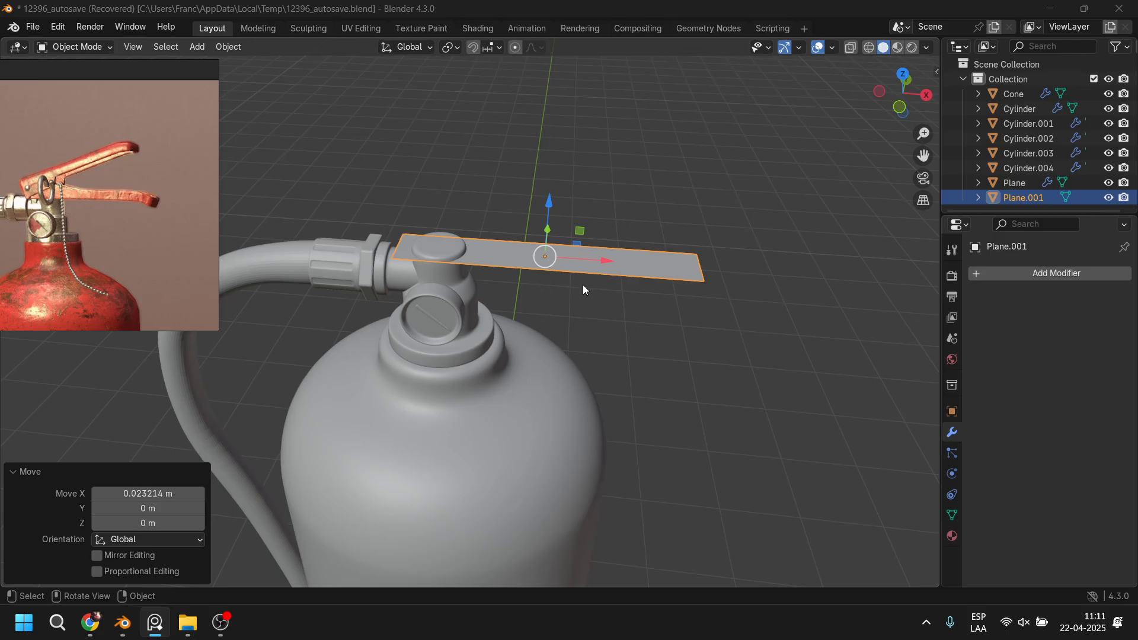
mouse_move(584, 289)
middle_down()
mouse_move(597, 299)
mouse_move(593, 282)
middle_up()
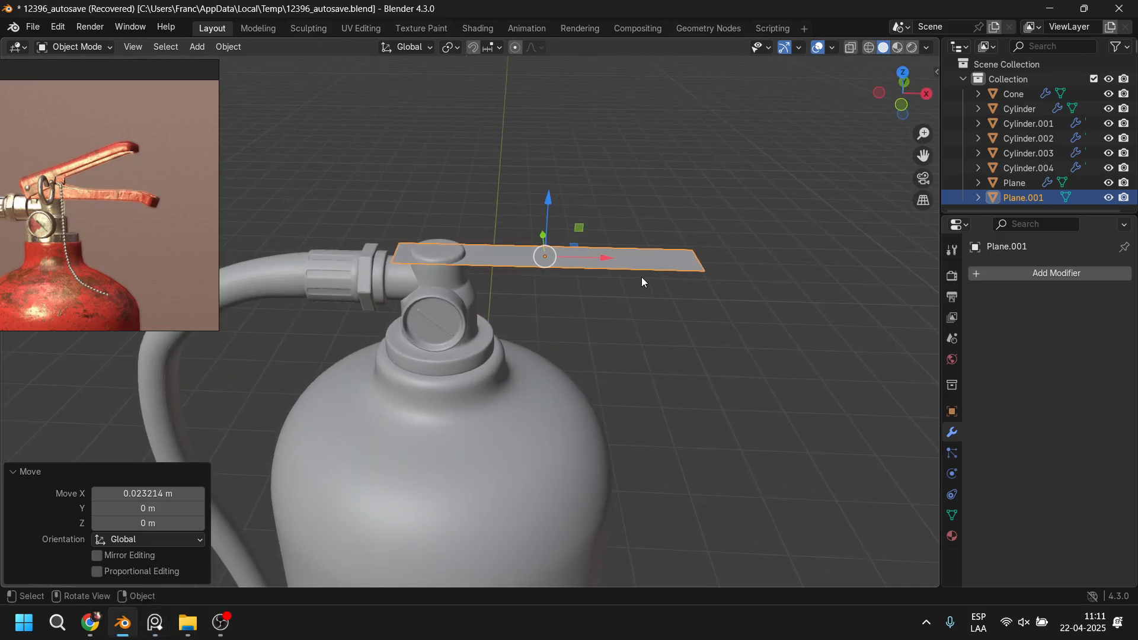
Step: Apply all transforms to the strip and set its origin to its geometry
key(ctrl)
key(ctrl+a)
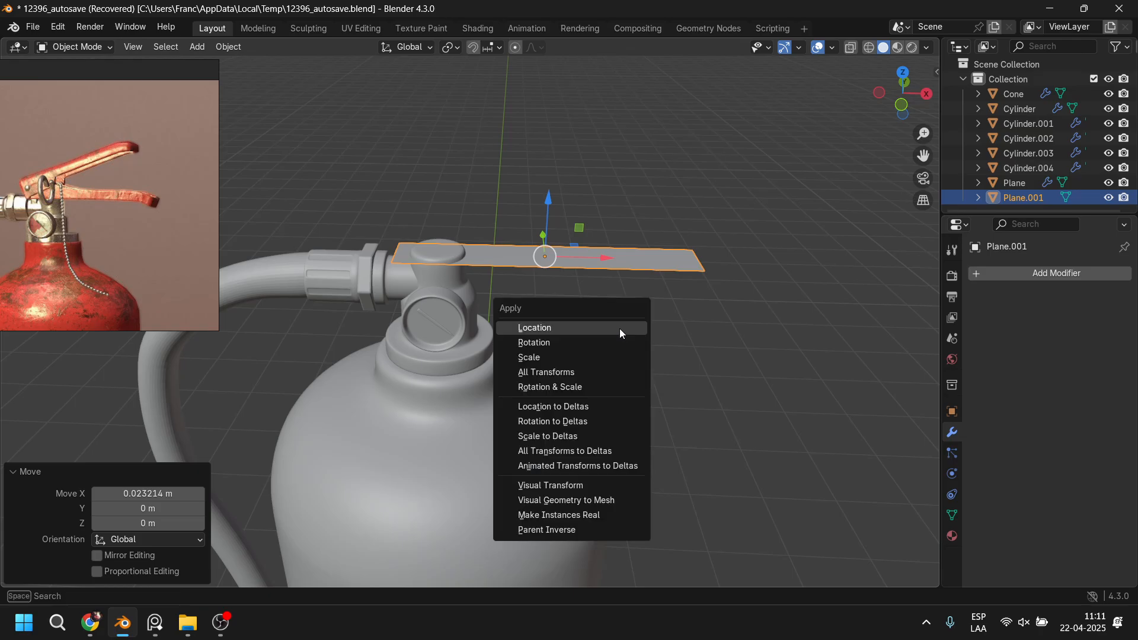
click(595, 372)
right_click(546, 250)
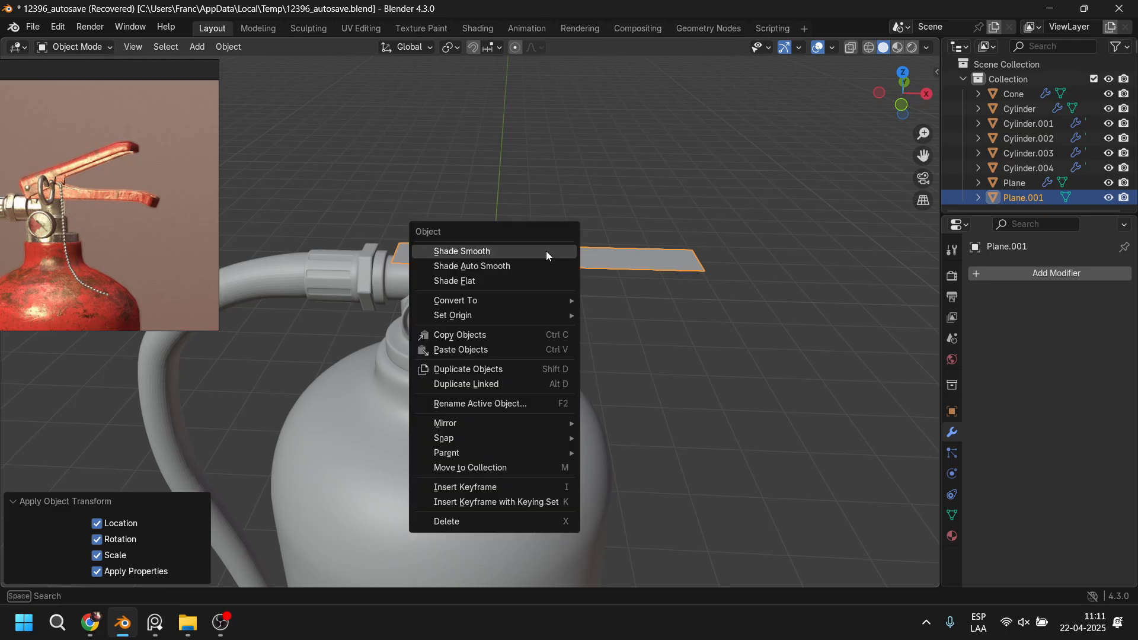
mouse_move(474, 315)
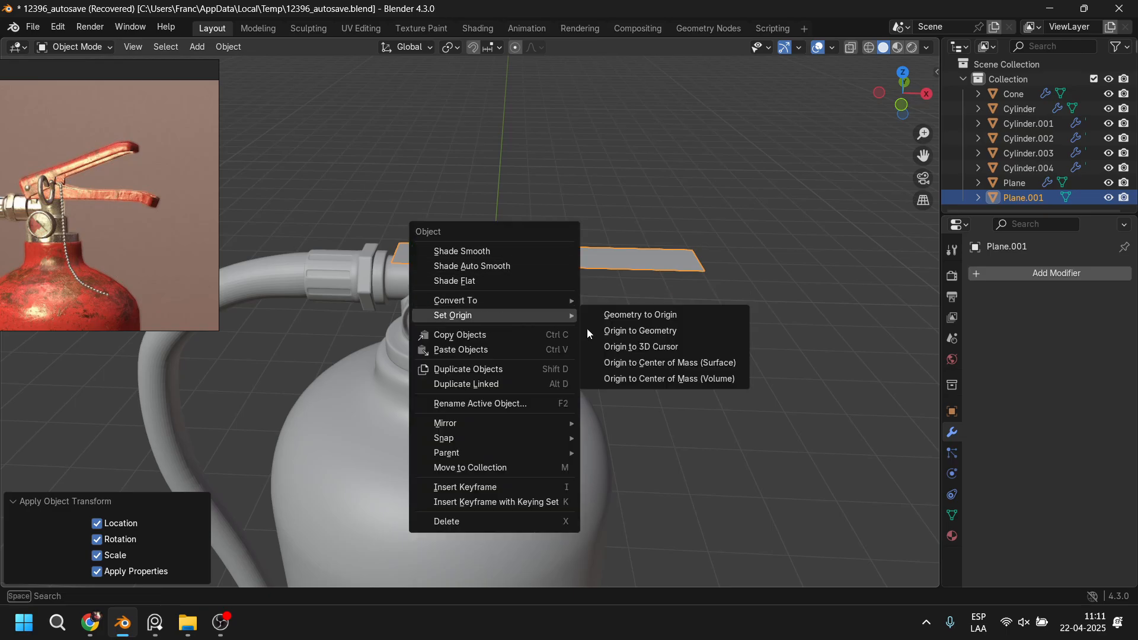
click(666, 336)
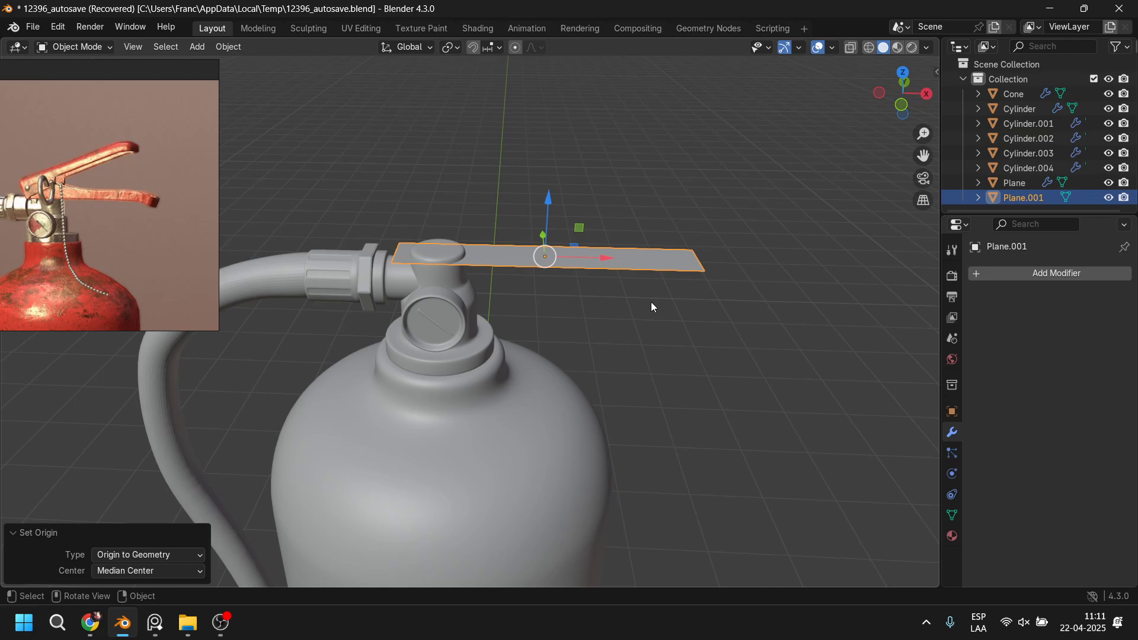
Step: Add one loop cut near the strip's outer end with factor about -0.594, and lower the end edge about 0.056 m along Z
key(Tab)
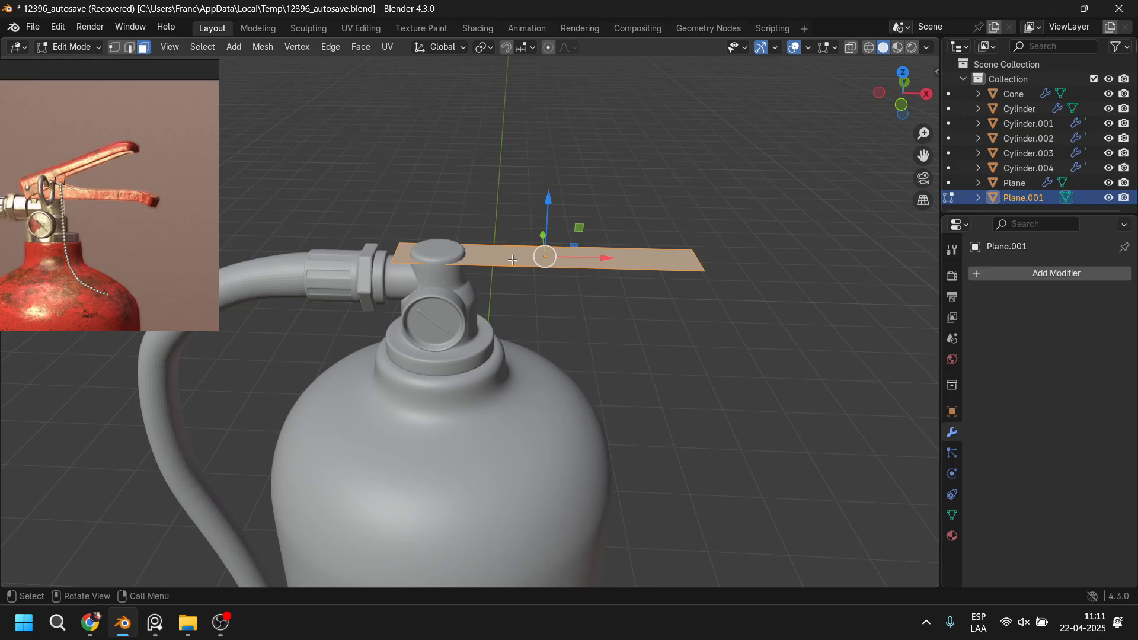
click(129, 46)
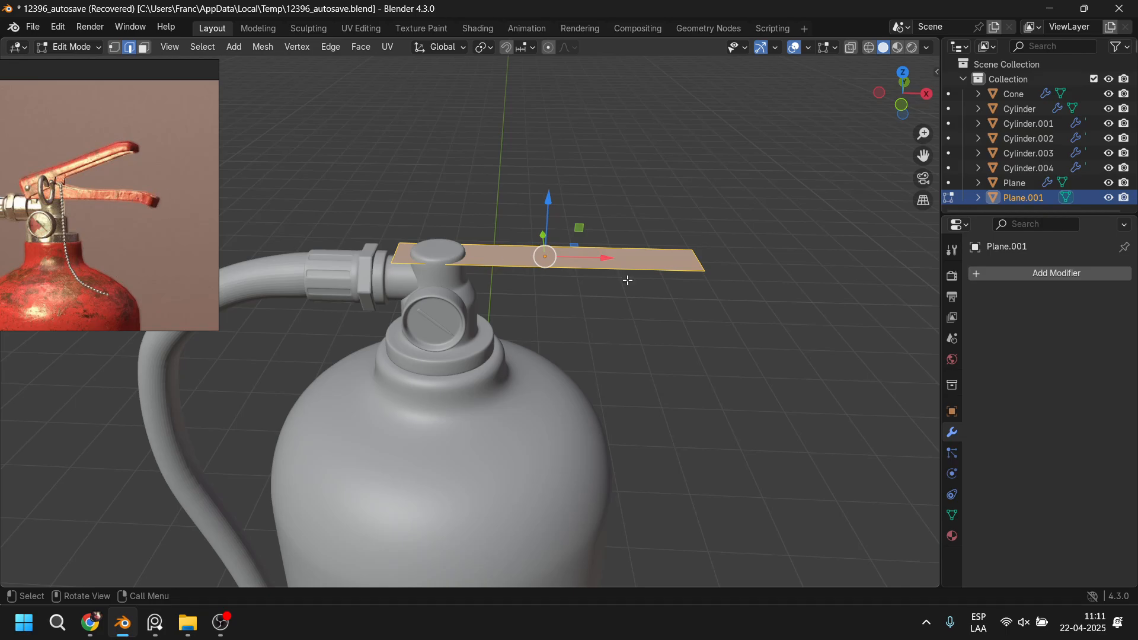
key(ctrl+r)
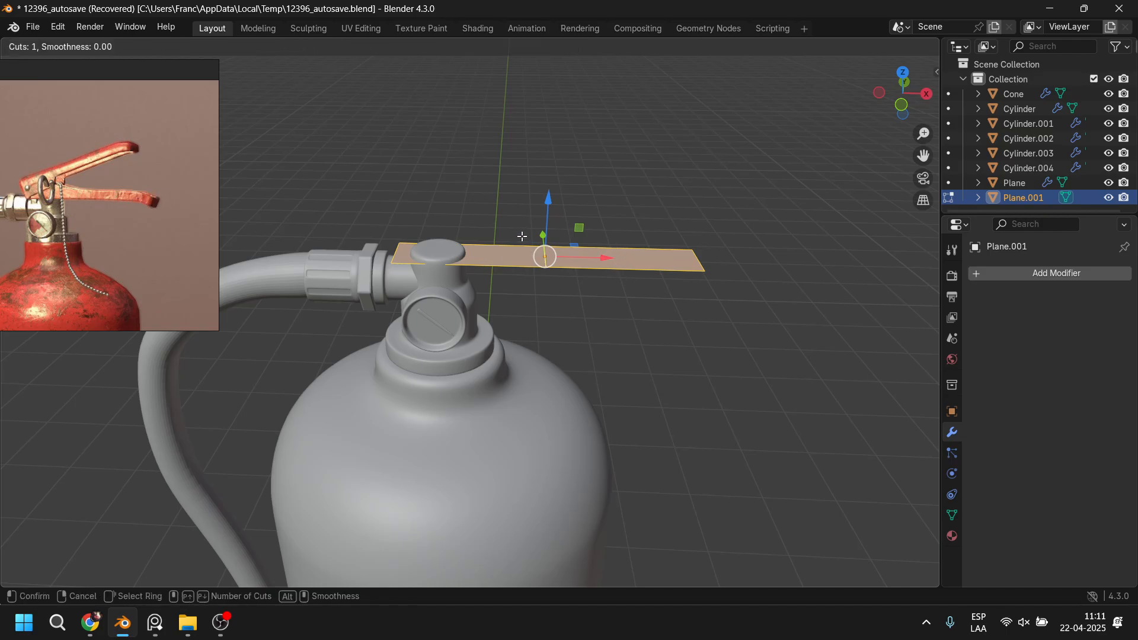
click(618, 250)
click(612, 236)
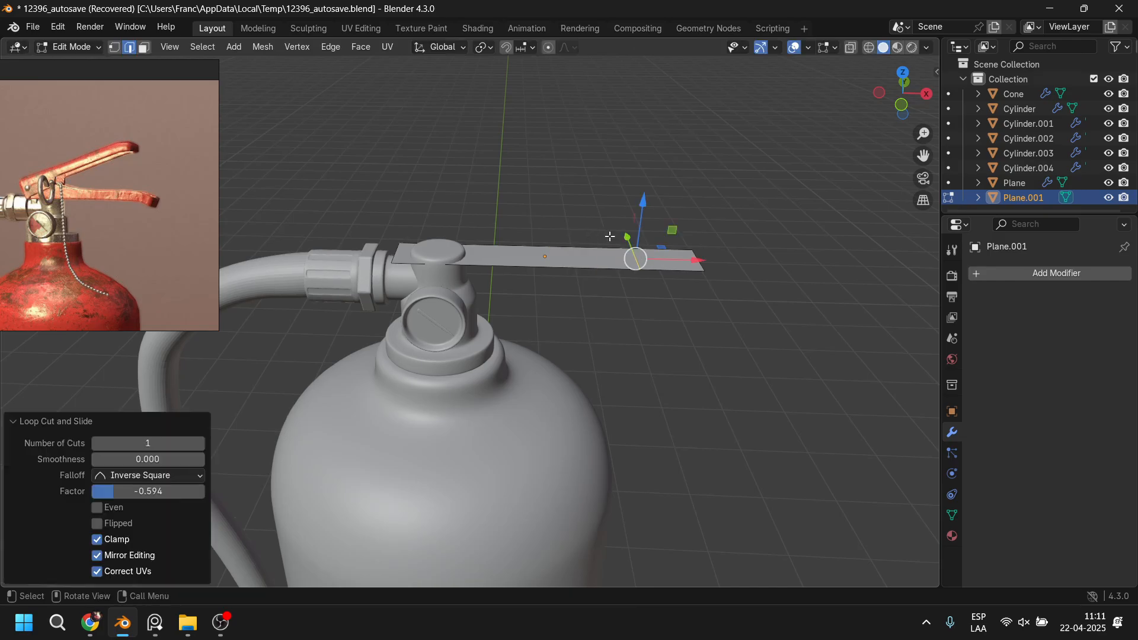
click(699, 261)
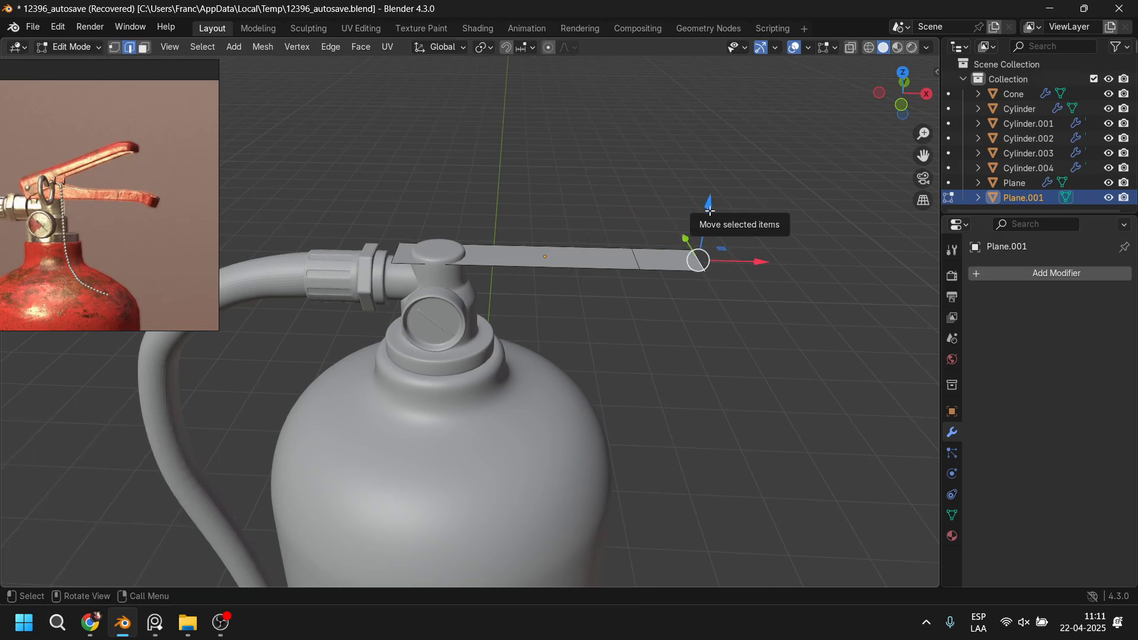
drag(709, 220, 710, 224)
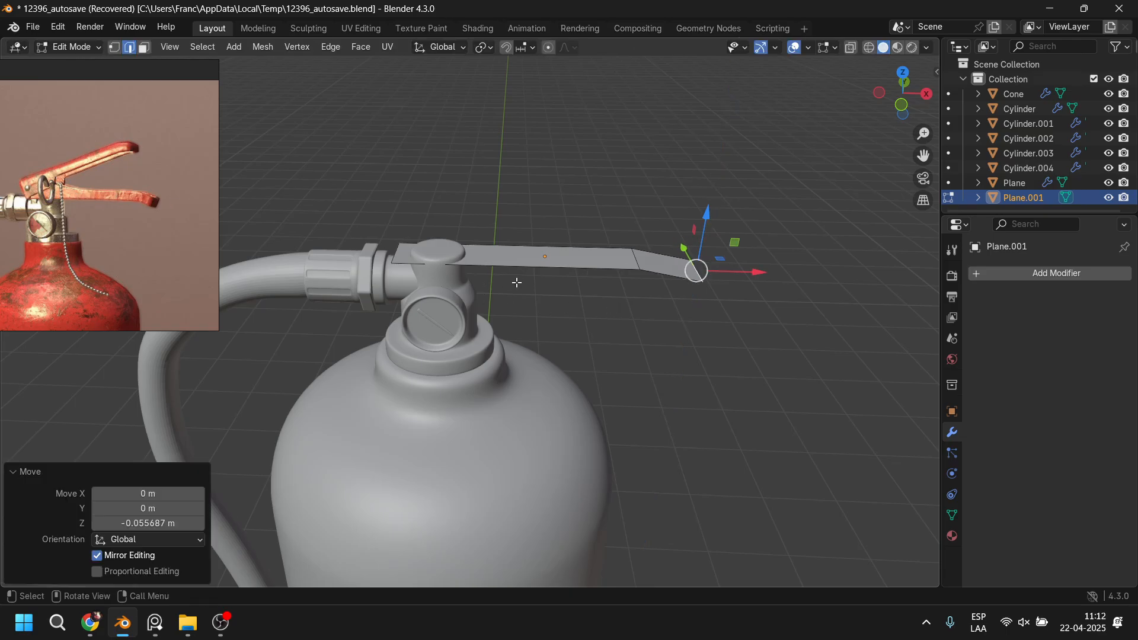
Step: Compare the strip's bent side profile with the lower lever in the reference photo
key(KP_1)
scroll(681, 277, up, 4)
shift+middle_drag(719, 280, 633, 313)
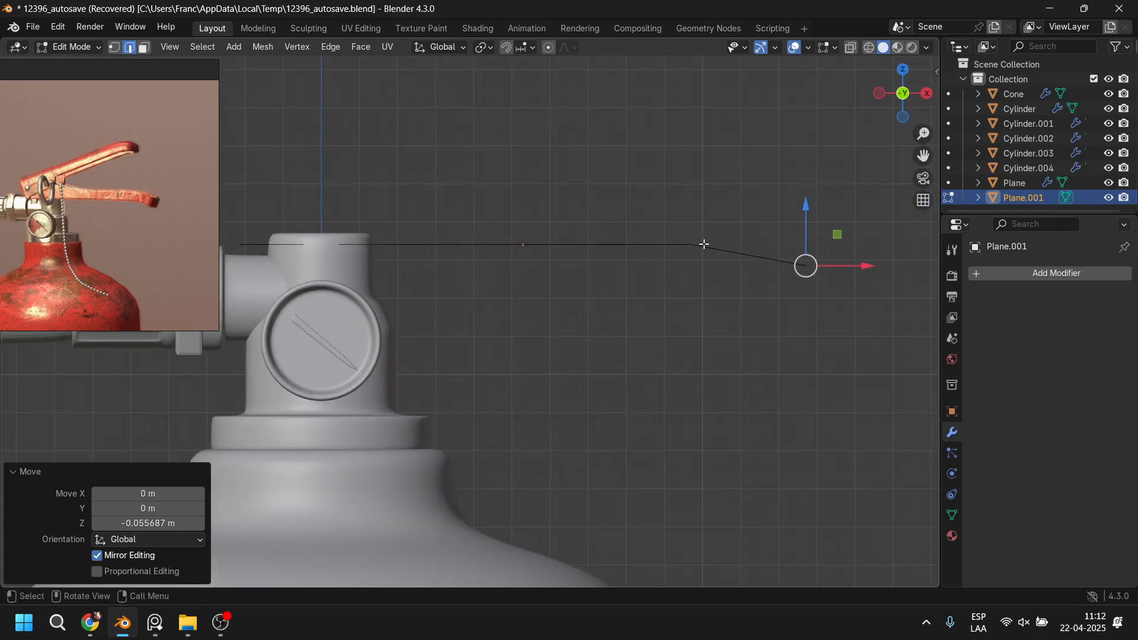
key(a)
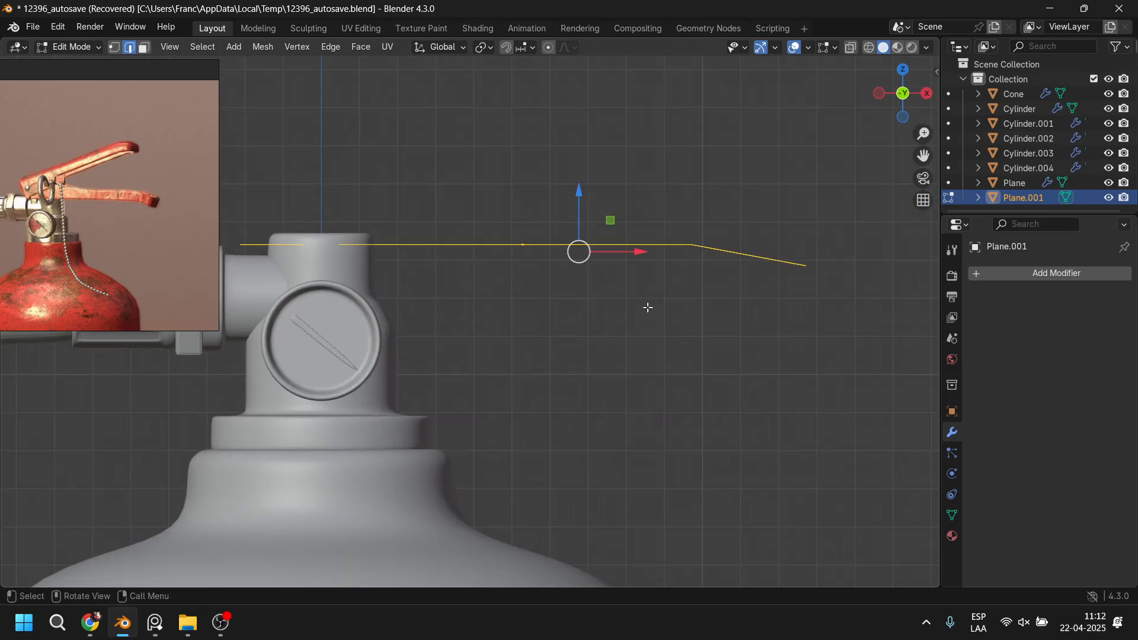
shift+middle_drag(587, 294, 586, 321)
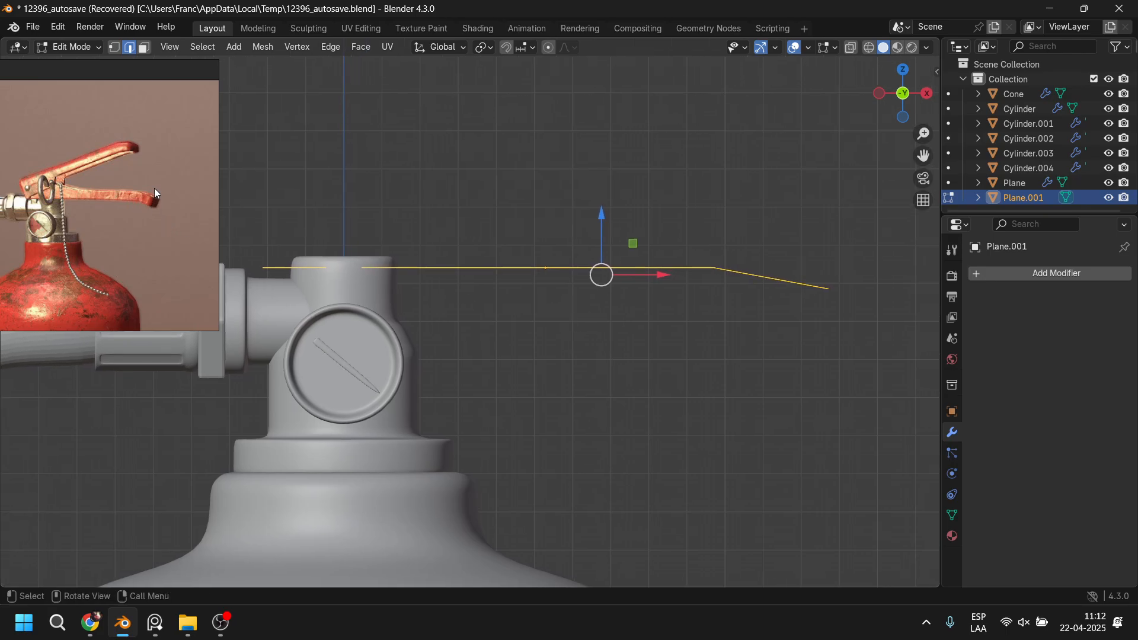
key(Tab)
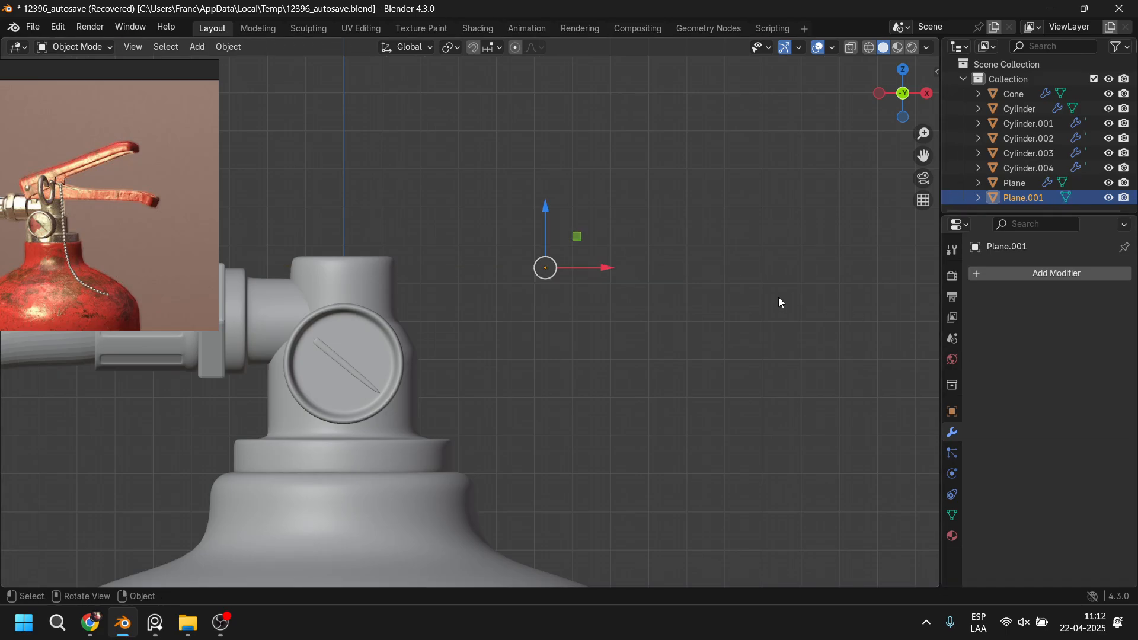
scroll(777, 299, down, 1)
key(Tab)
middle_drag(762, 303, 652, 371)
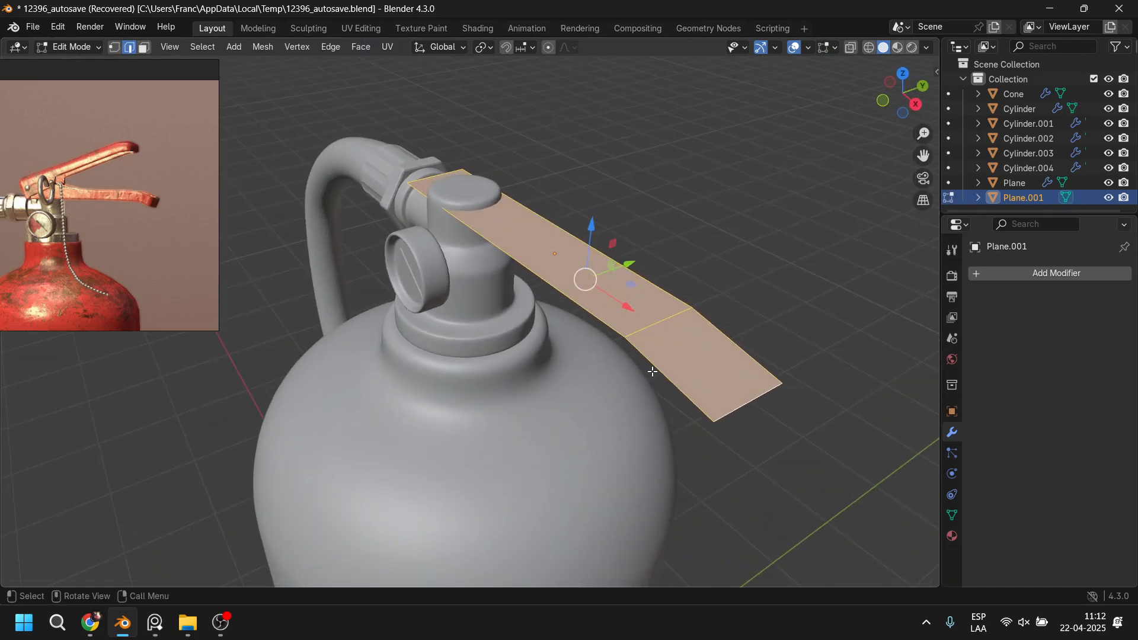
Step: Round the strip's outer end by vertex-beveling its two corner vertices with 3 segments and a width of about 0.0985 m
key(1)
click(714, 421)
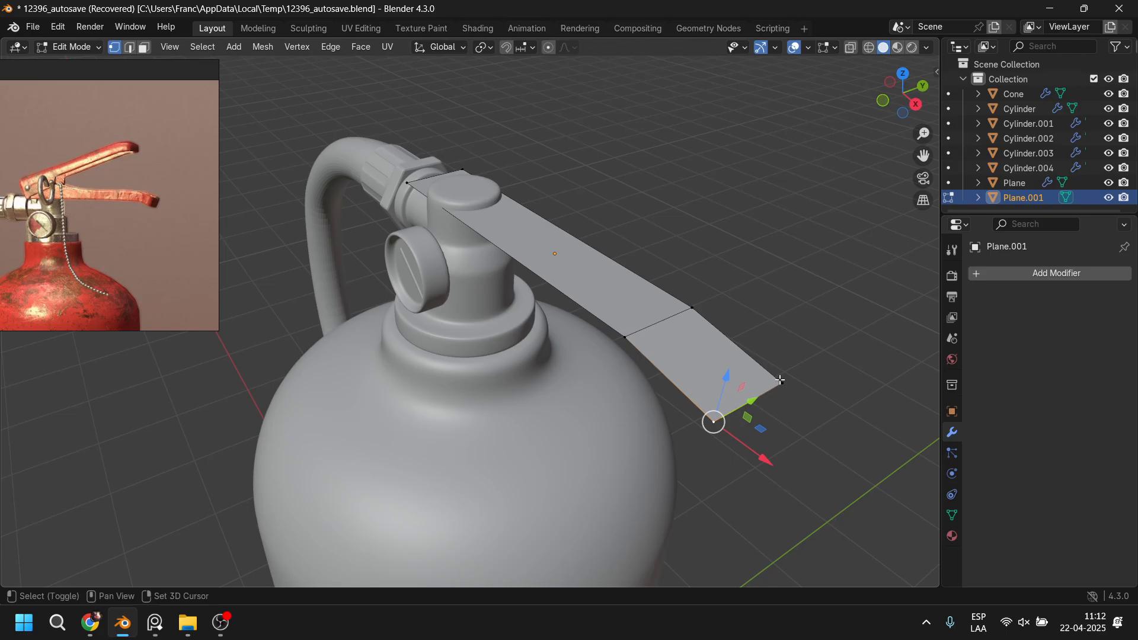
shift+click(782, 383)
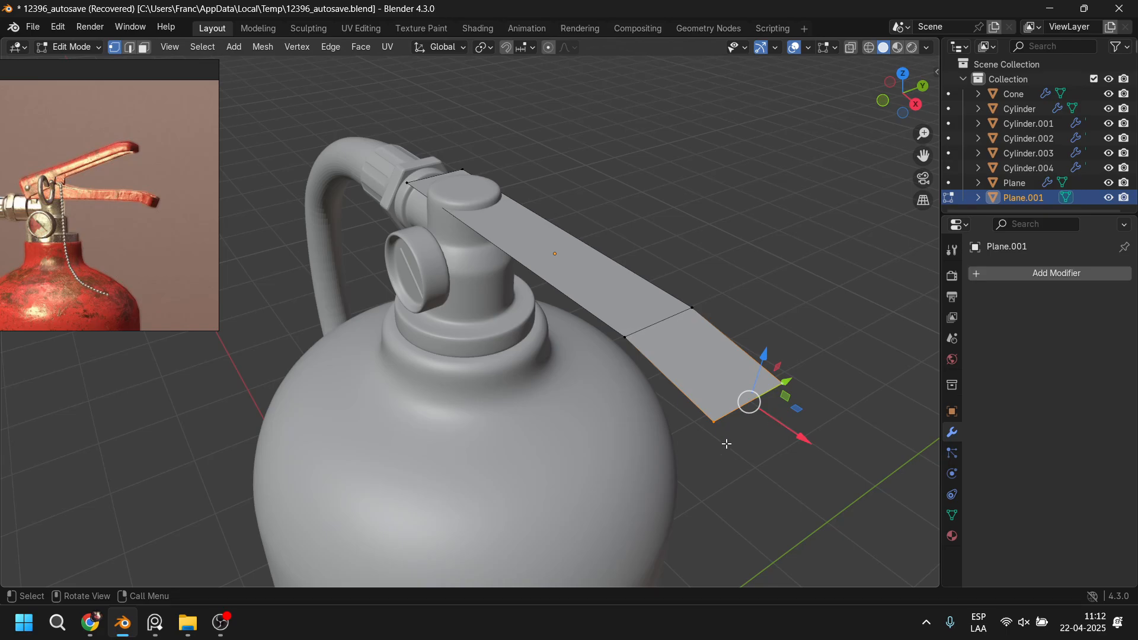
key(ctrl+shift+b)
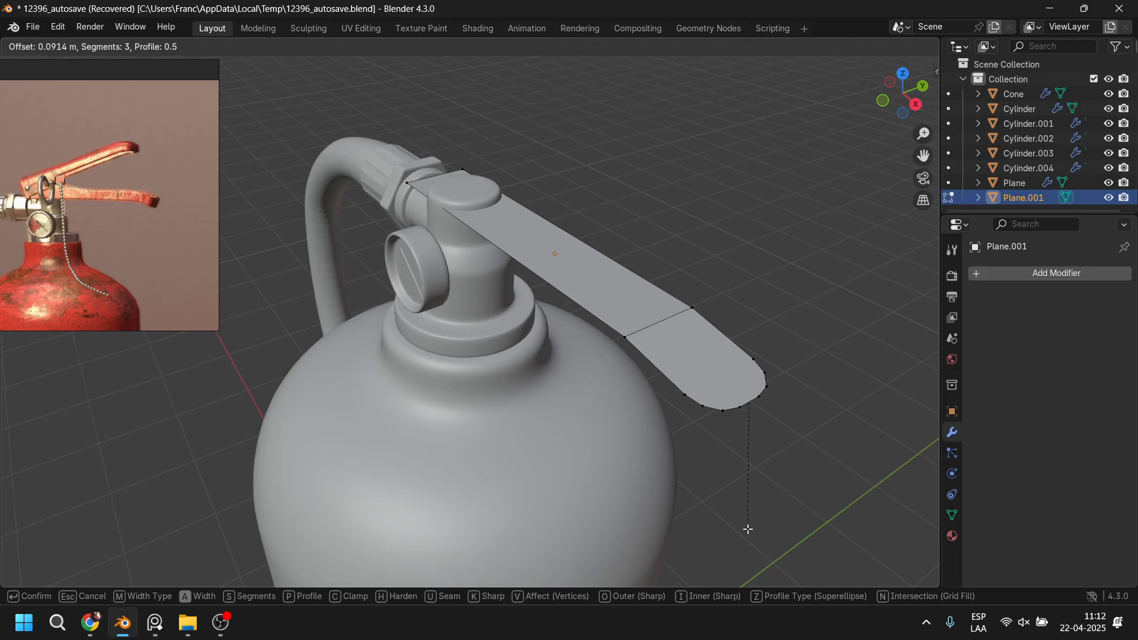
click(749, 532)
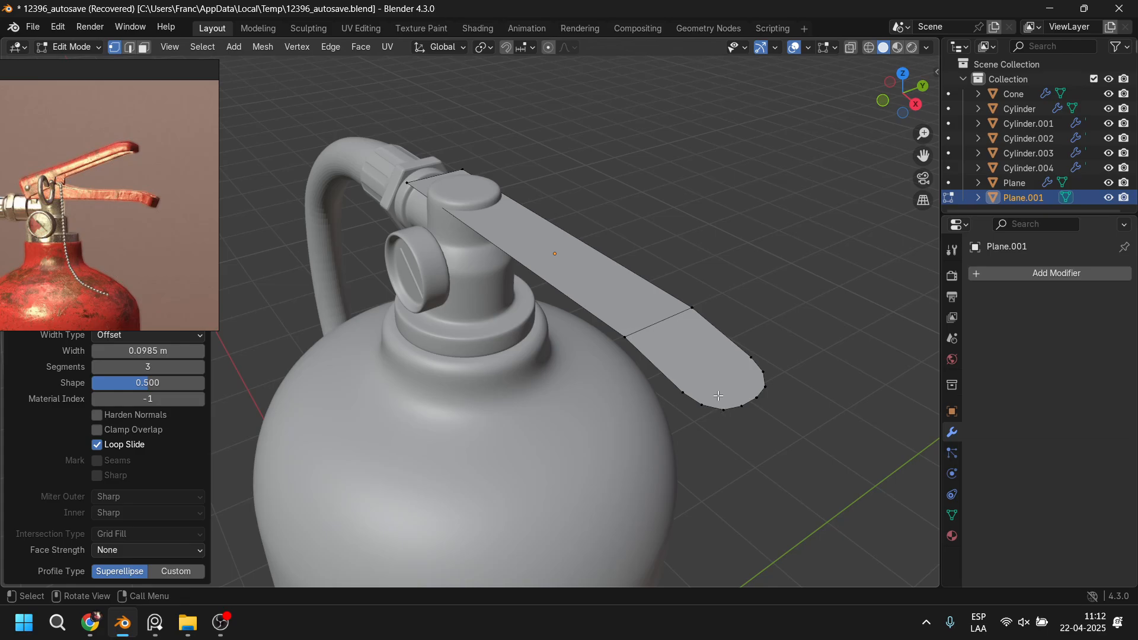
Step: Extrude the whole strip upward about 0.0726 m along its normal to give the lever thickness
middle_drag(544, 302, 595, 325)
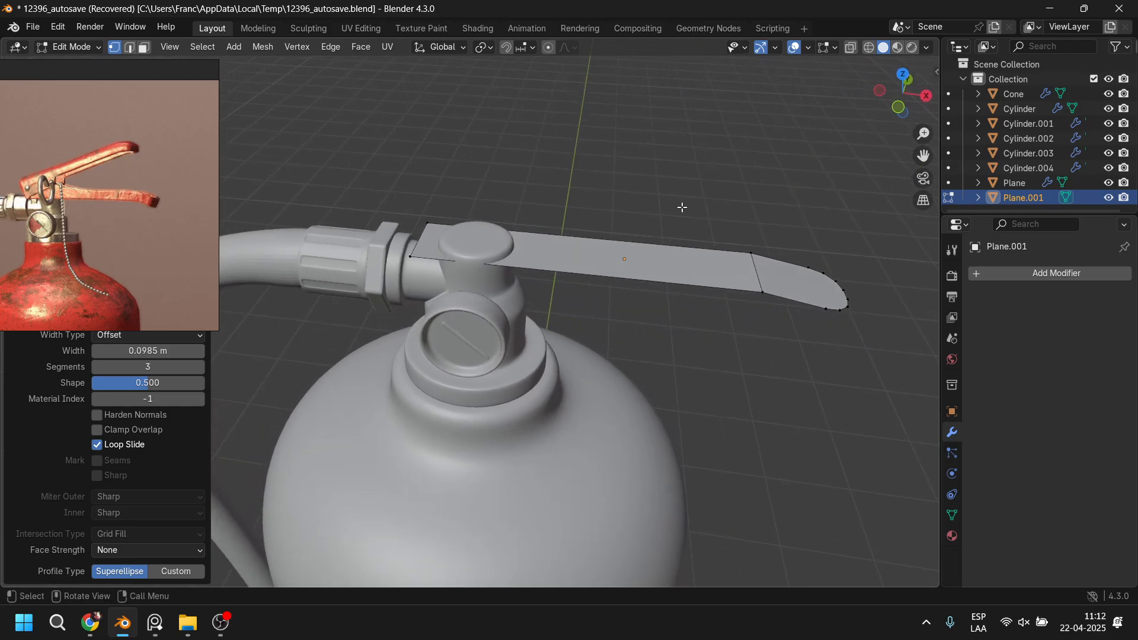
middle_drag(686, 287, 578, 298)
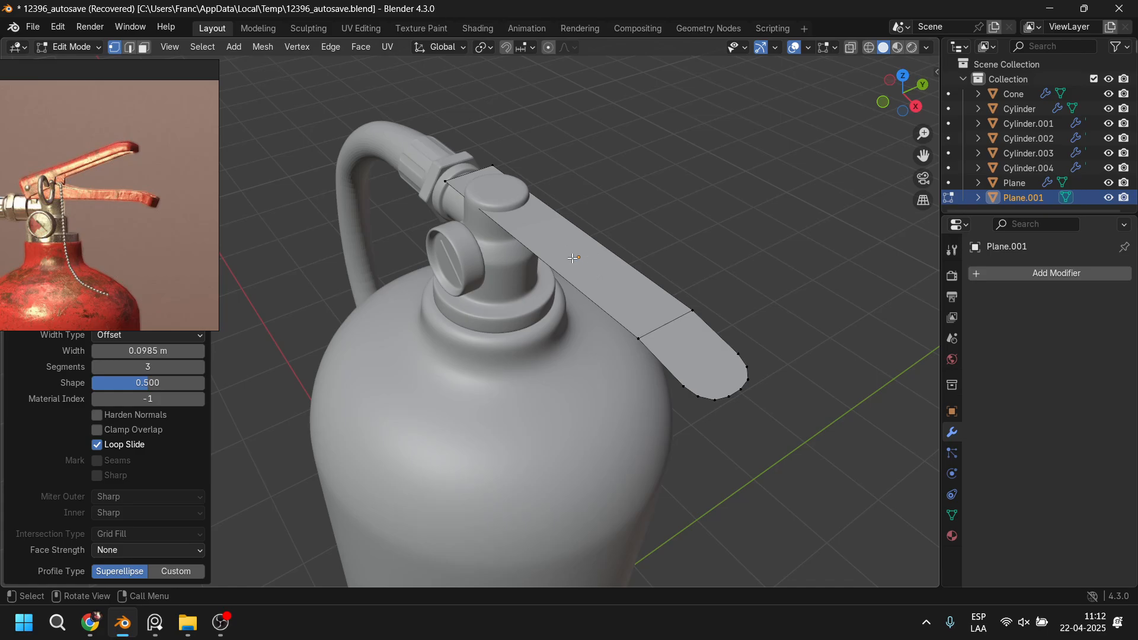
middle_drag(575, 261, 599, 268)
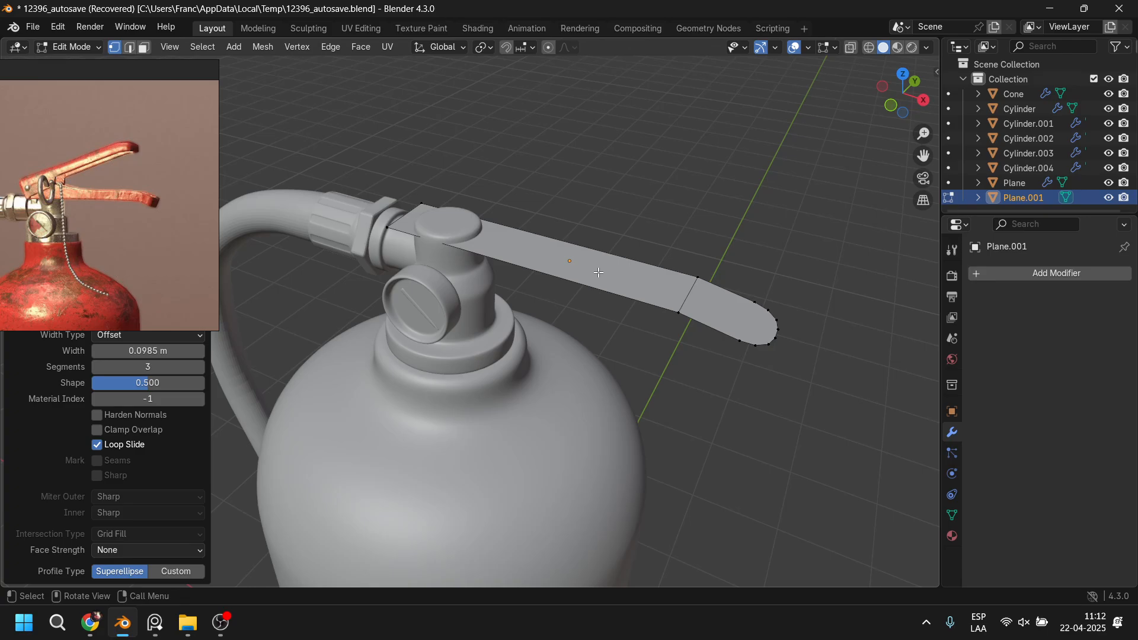
key(a)
middle_drag(617, 343, 635, 322)
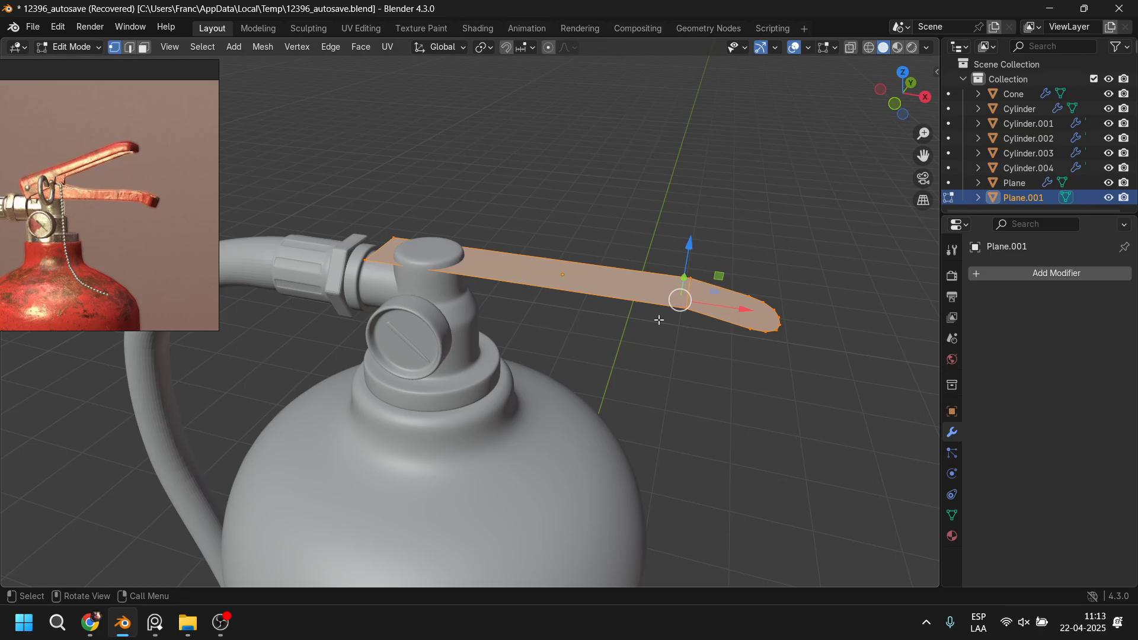
key(e)
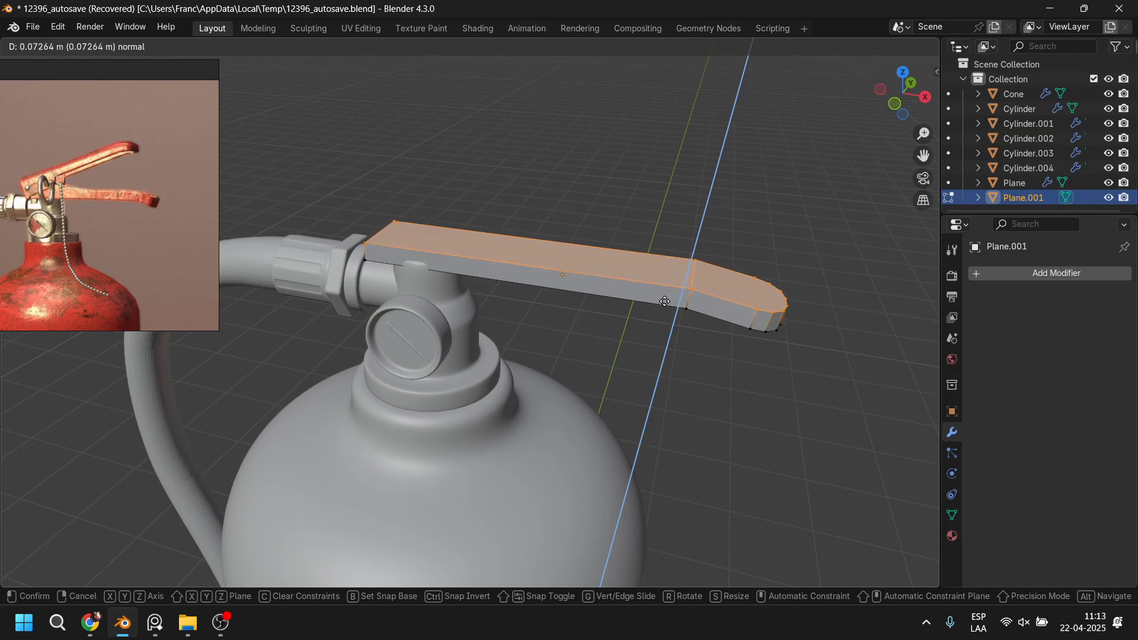
click(664, 304)
middle_drag(664, 344, 669, 299)
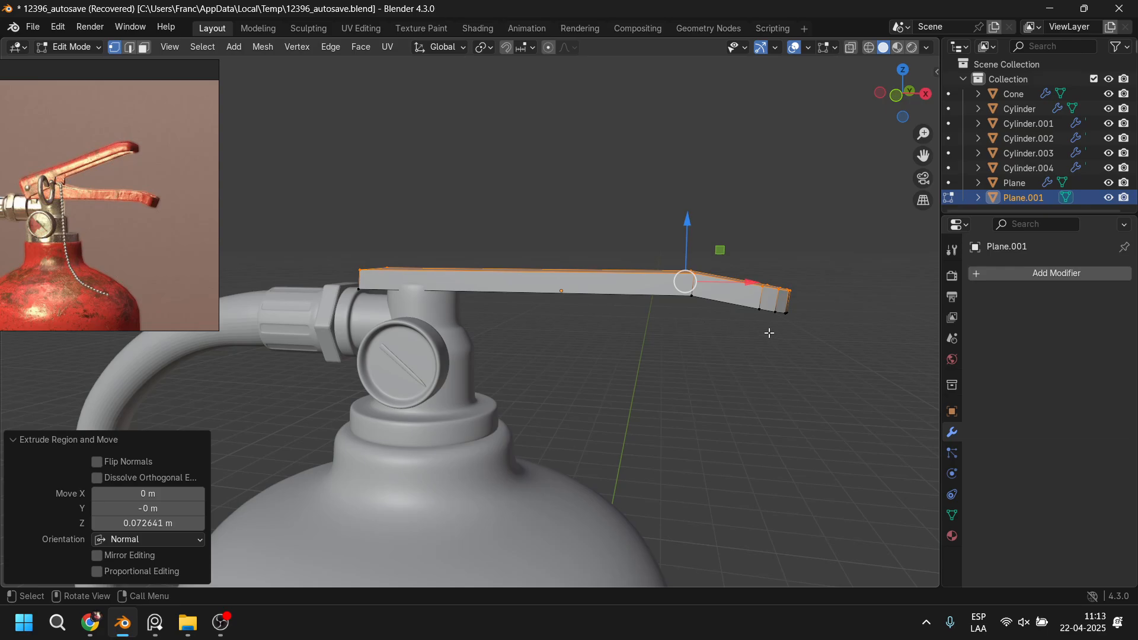
Step: Add a Subdivision Surface modifier to the lever and set its viewport level to 3
click(1074, 273)
mouse_move(1059, 273)
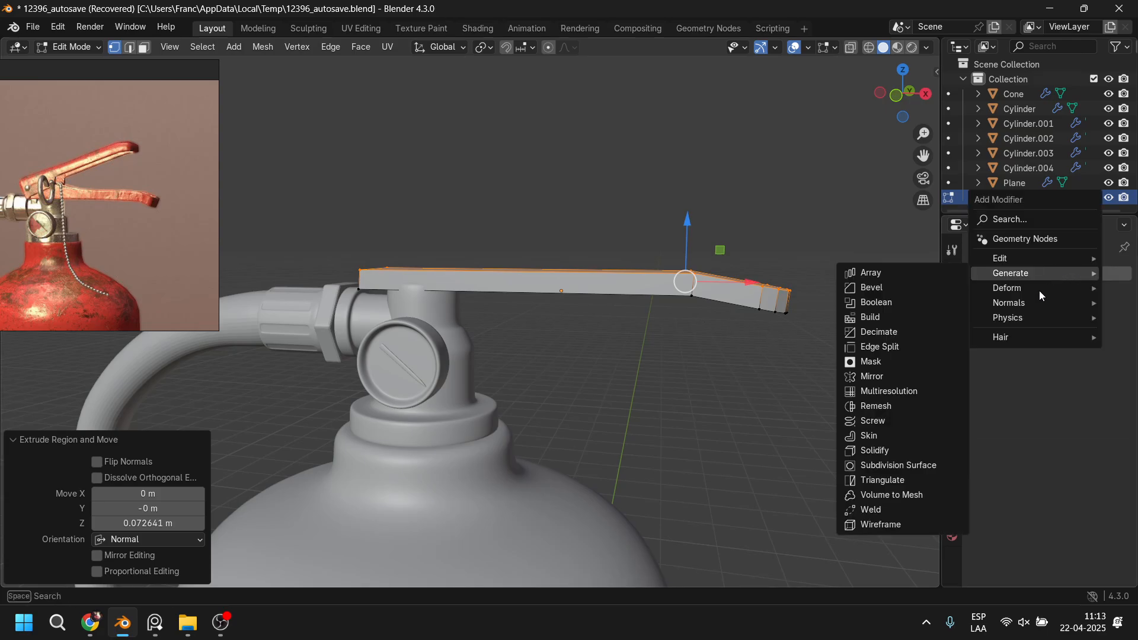
click(936, 465)
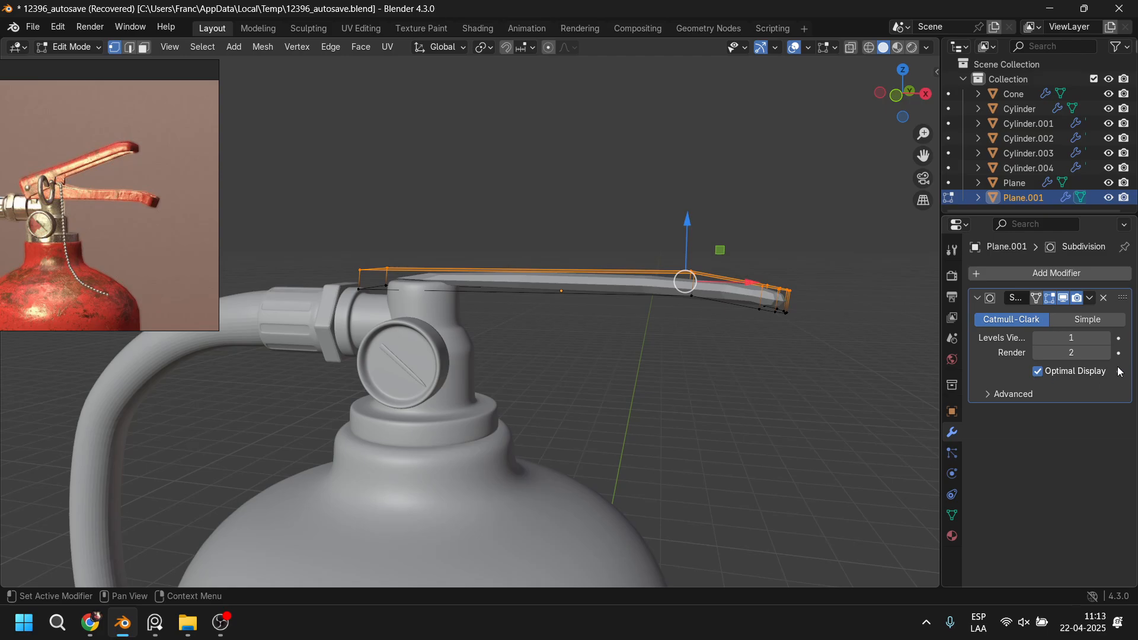
click(1107, 337)
click(1107, 338)
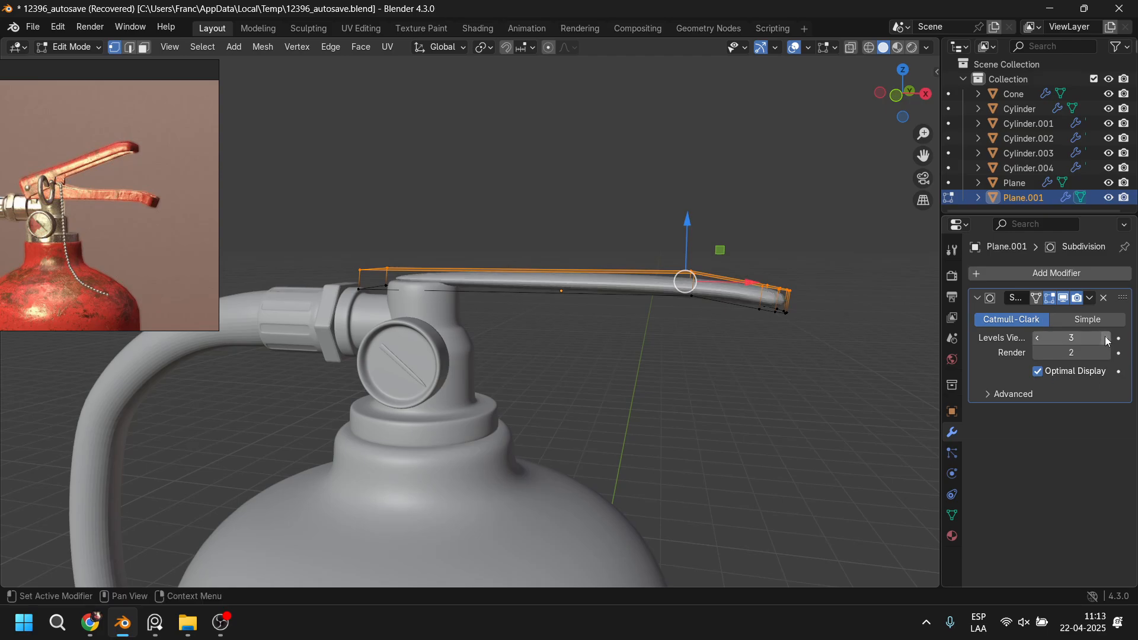
Step: Inset the lever's top faces by about 0.0256 m
middle_drag(712, 334, 668, 388)
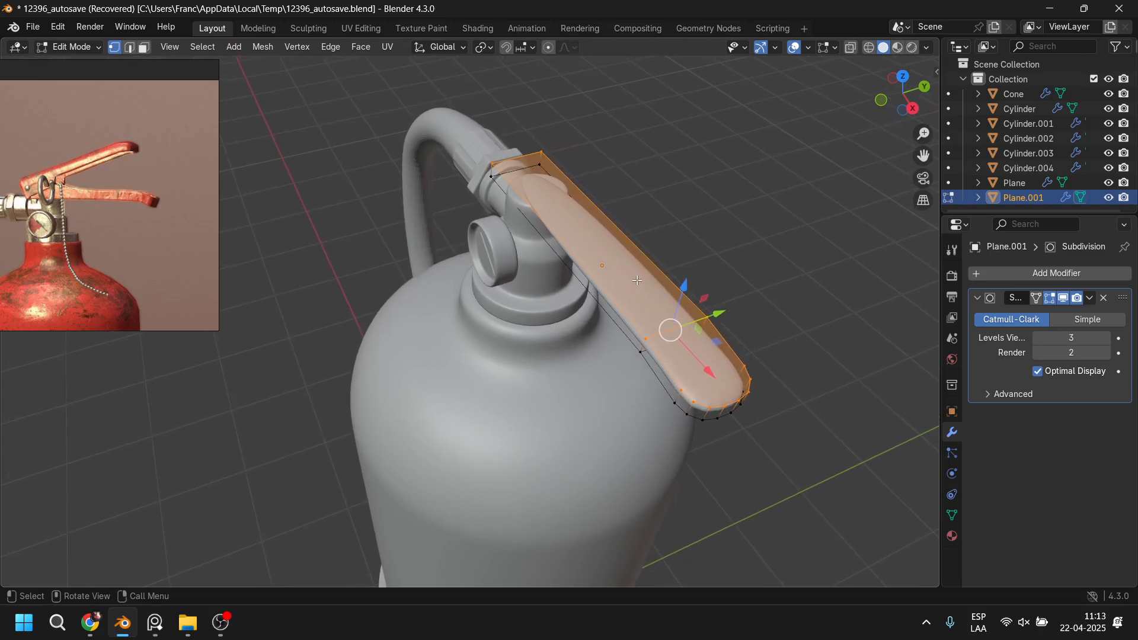
click(144, 47)
middle_drag(605, 259, 723, 432)
shift+click(638, 378)
key(i)
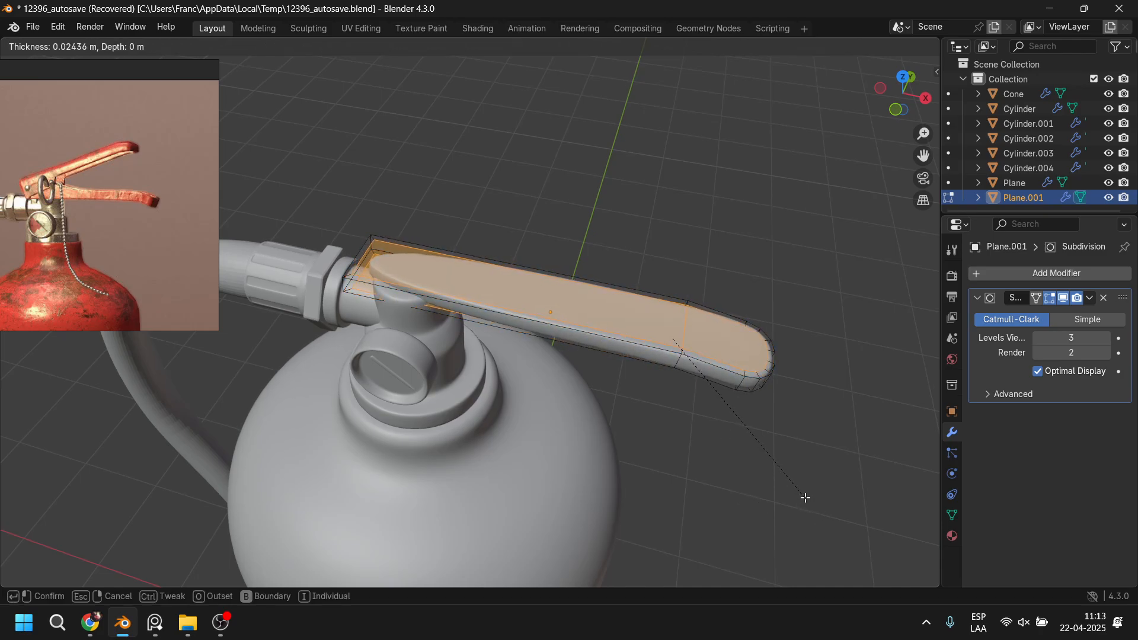
click(804, 497)
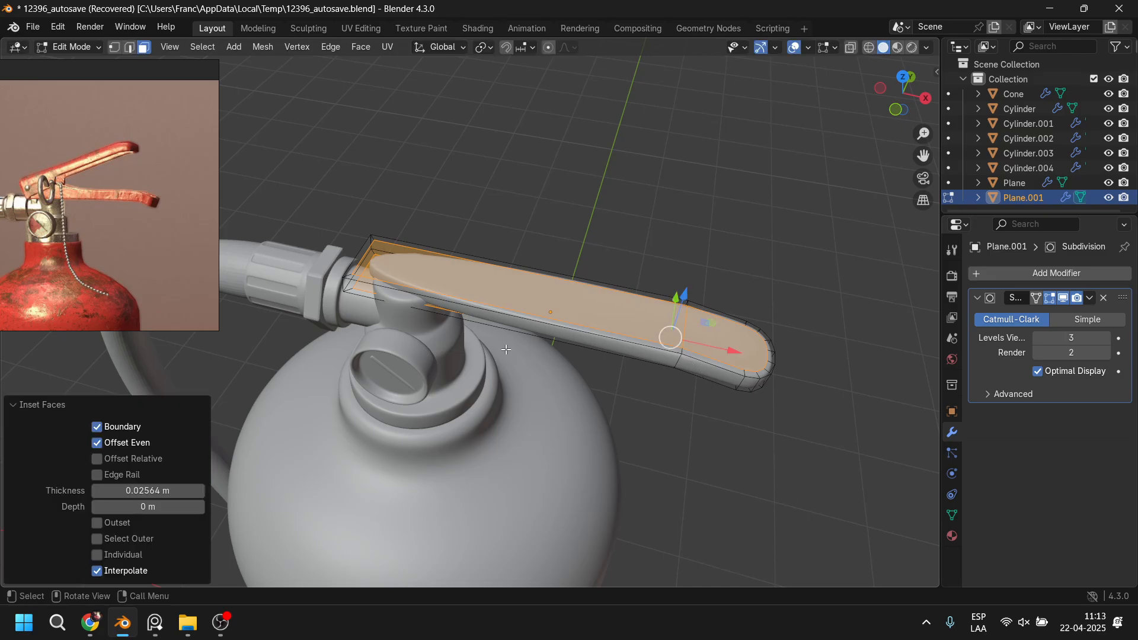
Step: Add one loop cut close to the lever's valve end with a factor of about 0.965
middle_drag(383, 309, 469, 340)
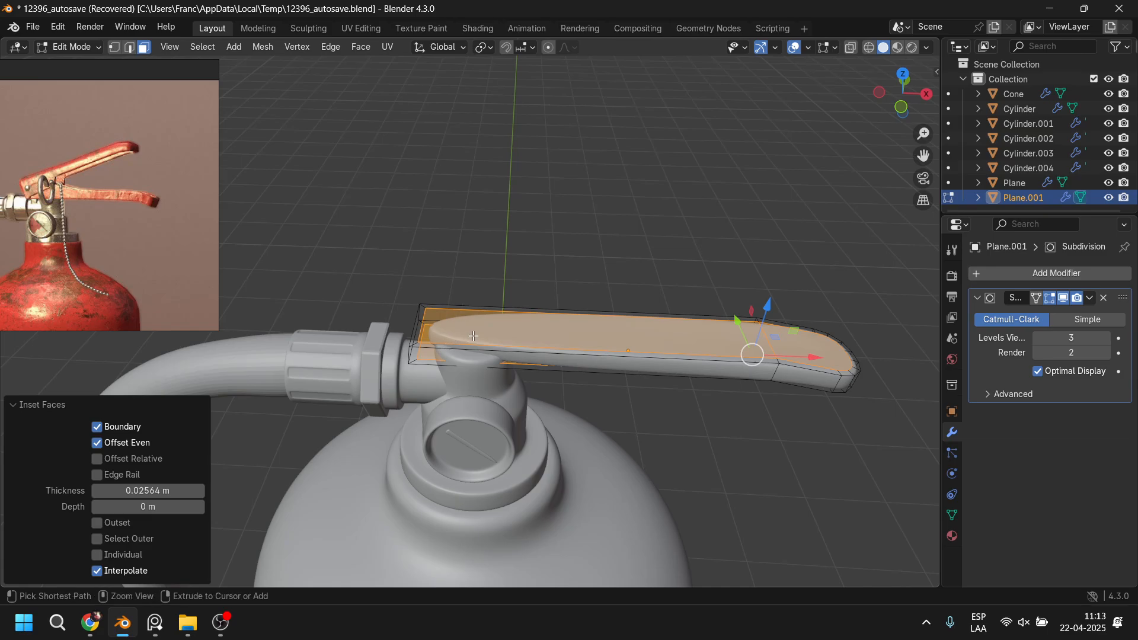
key(ctrl+r)
click(439, 344)
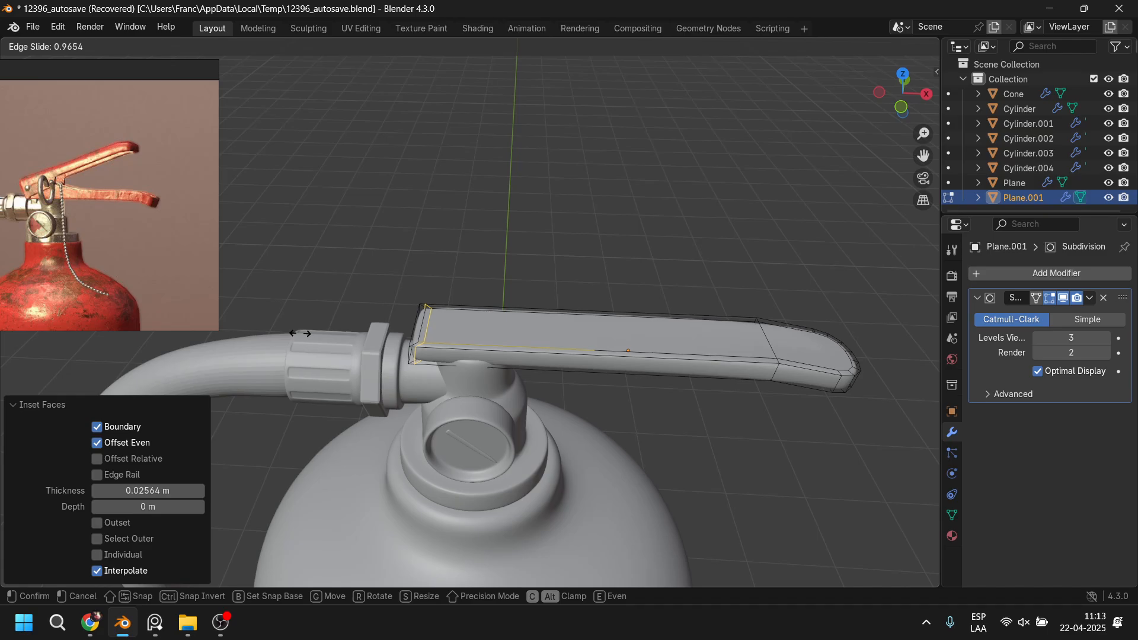
click(299, 333)
shift+middle_drag(464, 331, 530, 372)
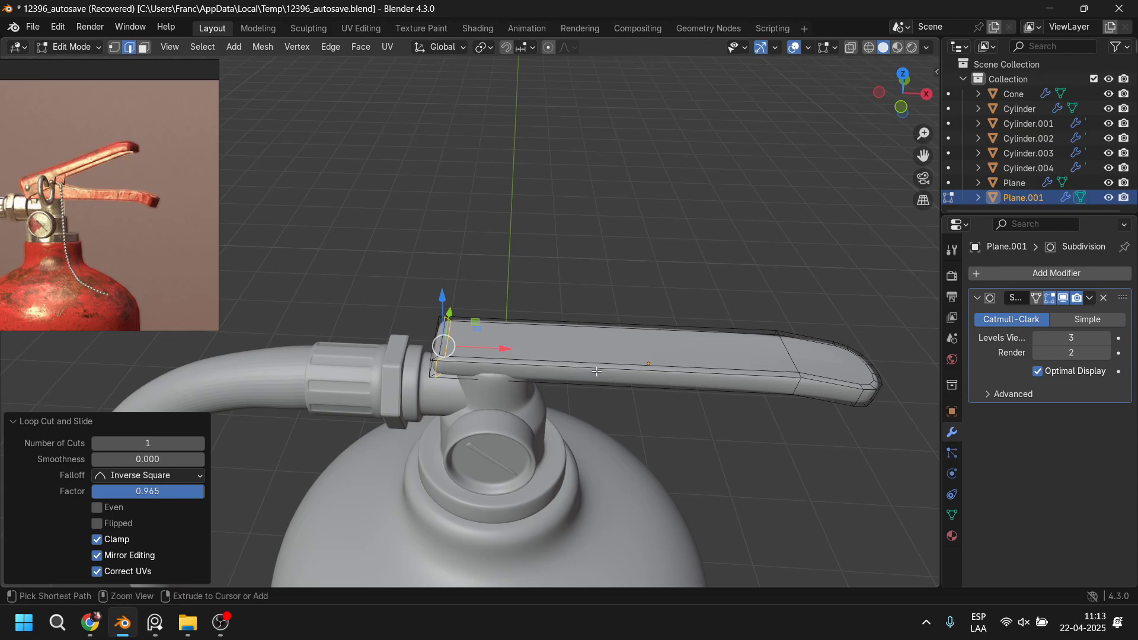
Step: Add one loop cut near the middle of the lever with factor about -0.074 and shift it about 0.123 m along X
key(ctrl+t)
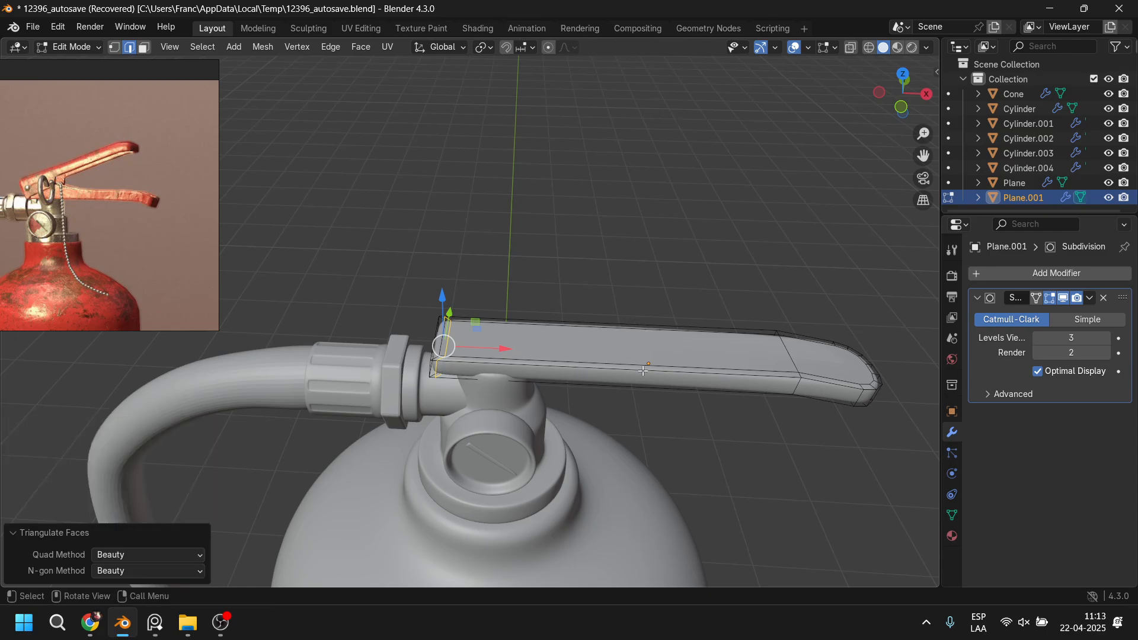
click(663, 376)
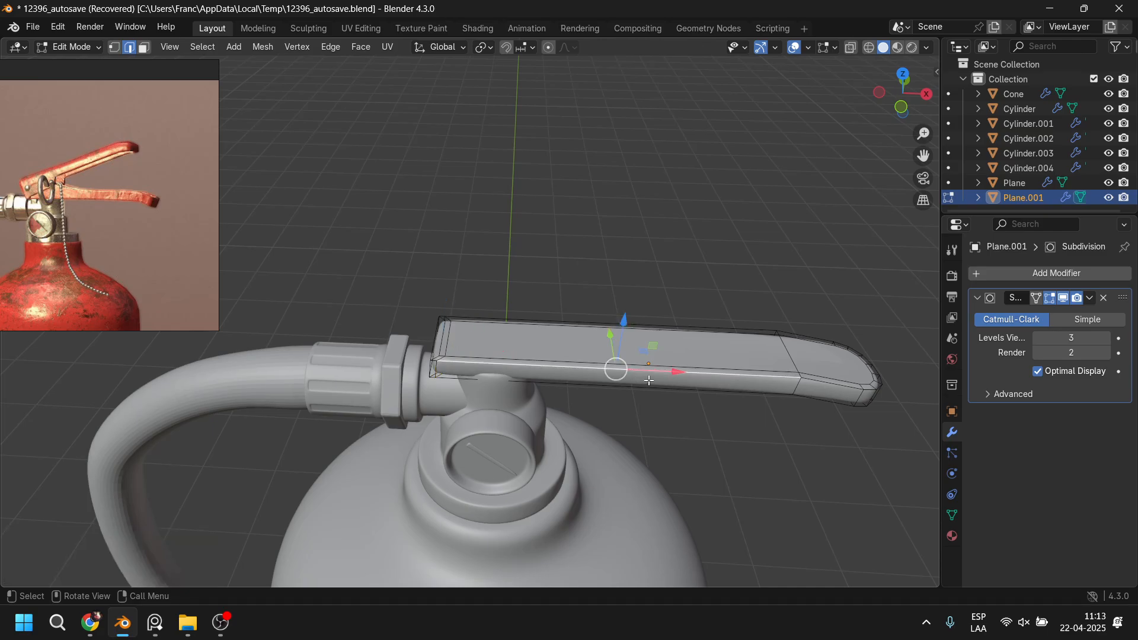
key(ctrl+r)
click(648, 378)
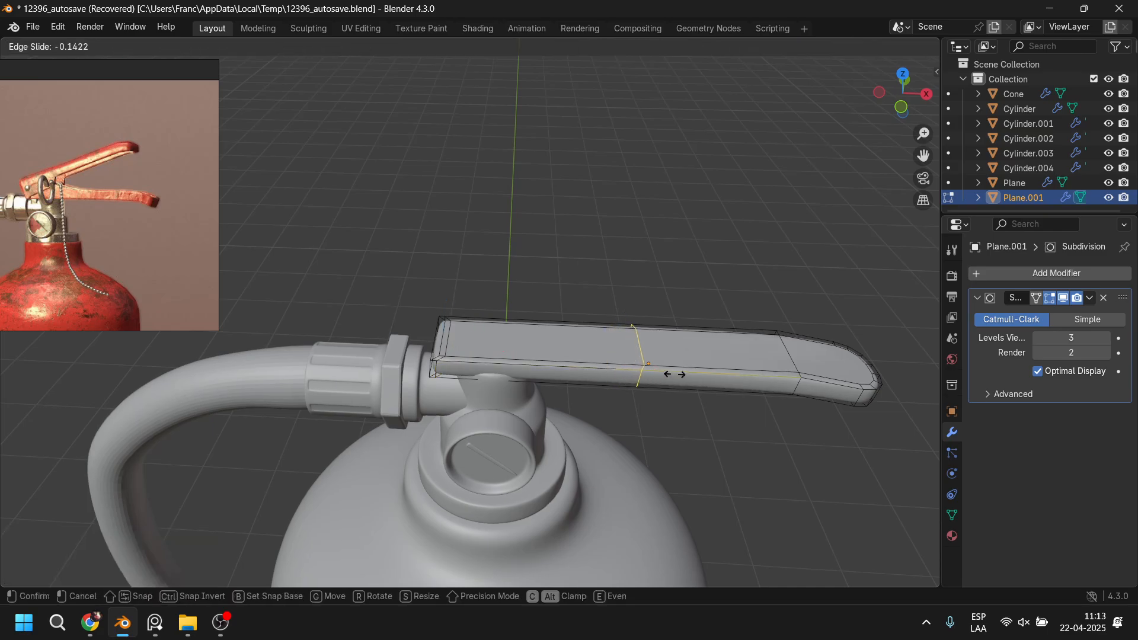
click(662, 374)
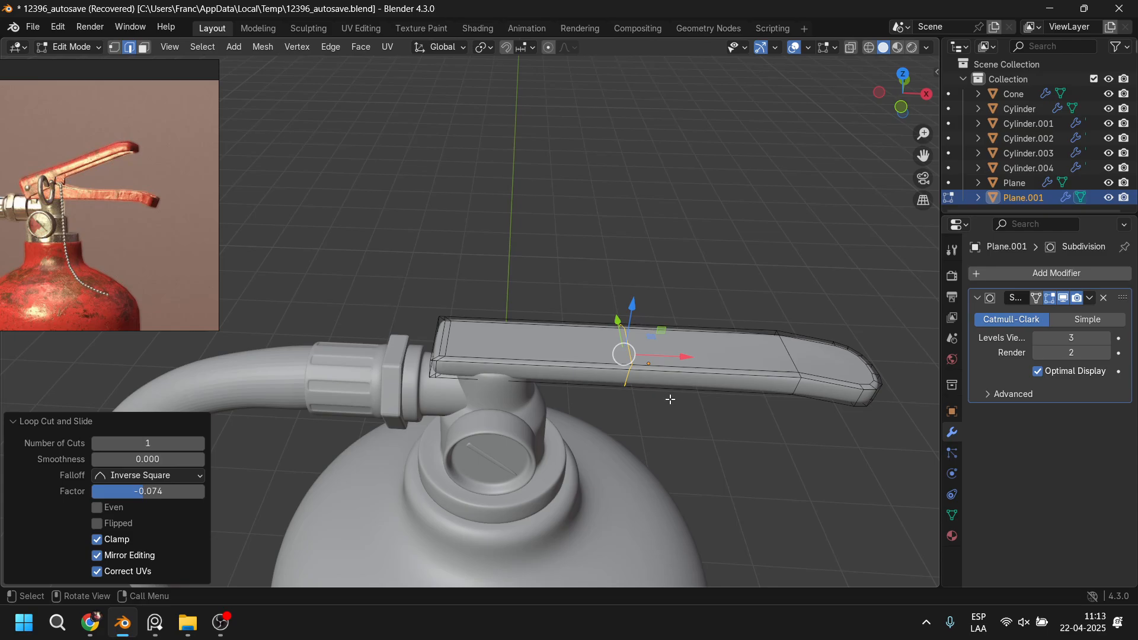
key(g)
key(x)
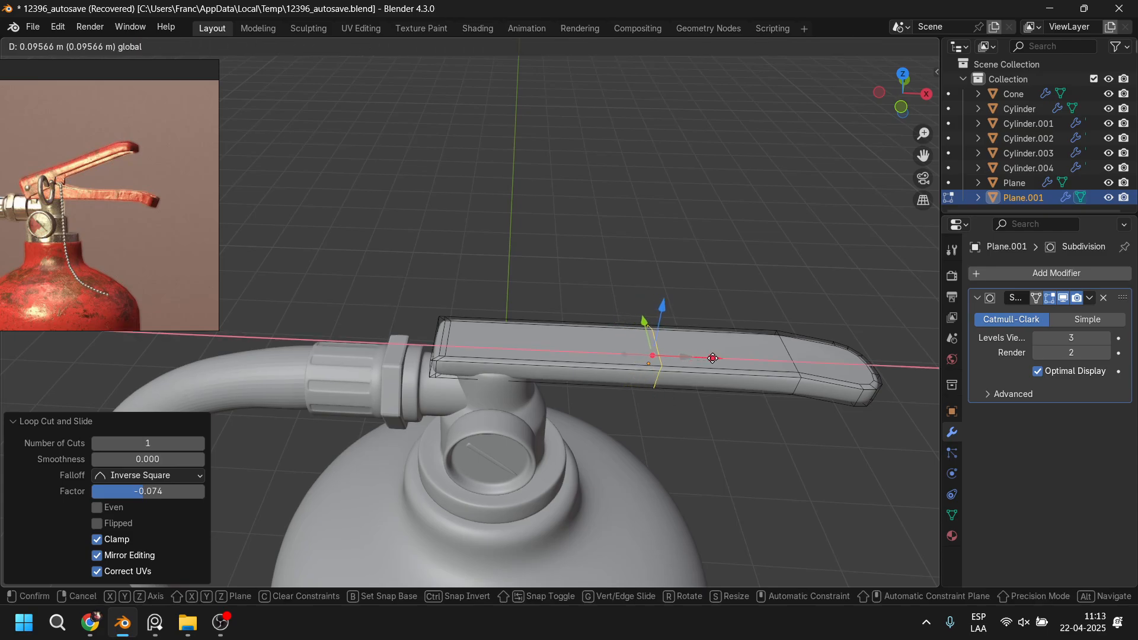
click(718, 359)
Step: Select the narrow top rim faces along both long sides and around the valve end, up to the middle loop cut
scroll(537, 352, up, 2)
scroll(537, 352, up, 1)
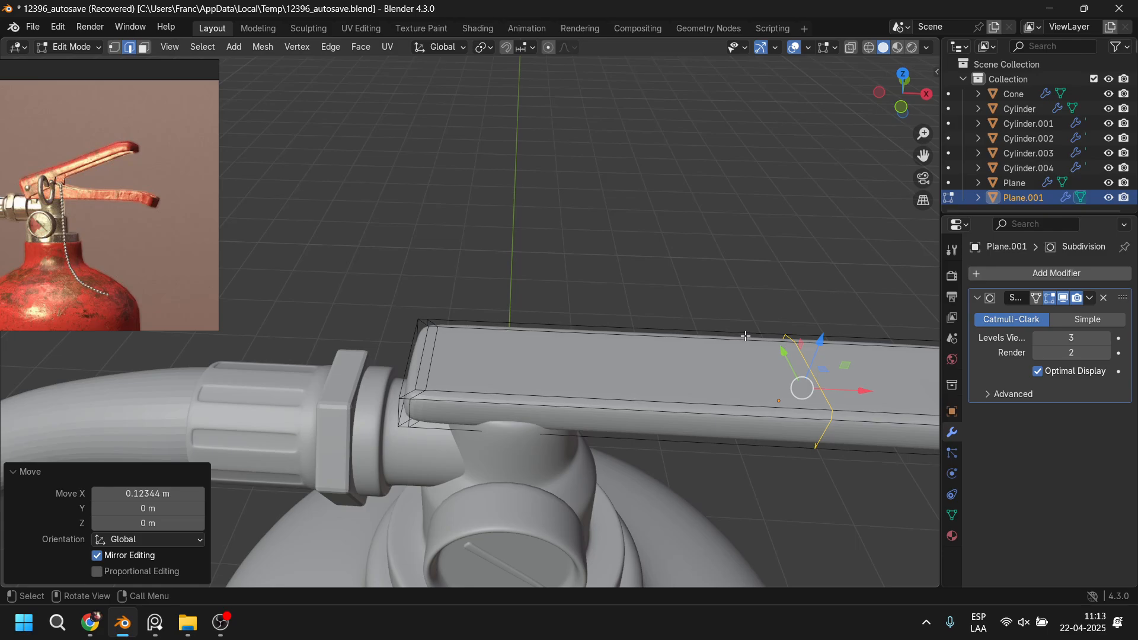
click(618, 408)
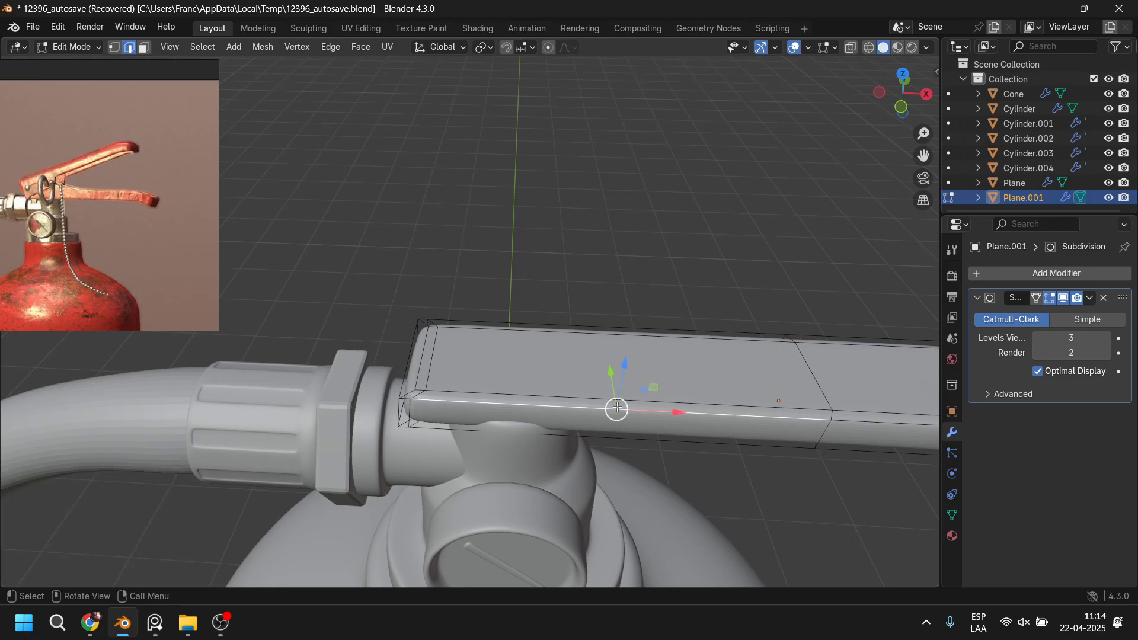
click(148, 49)
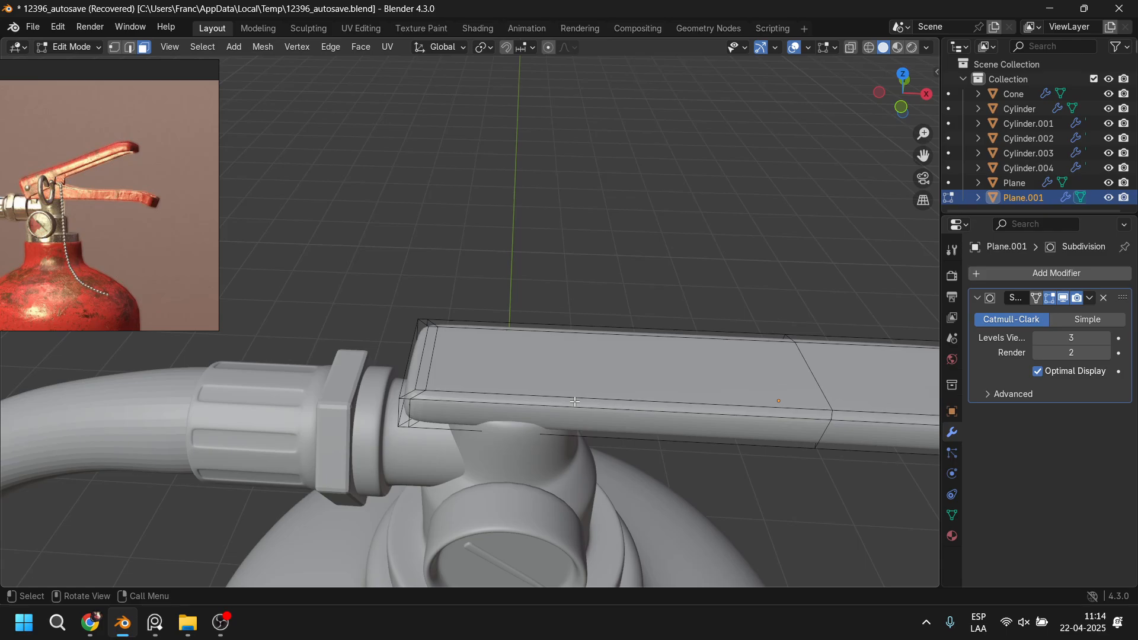
click(574, 401)
ctrl+click(412, 392)
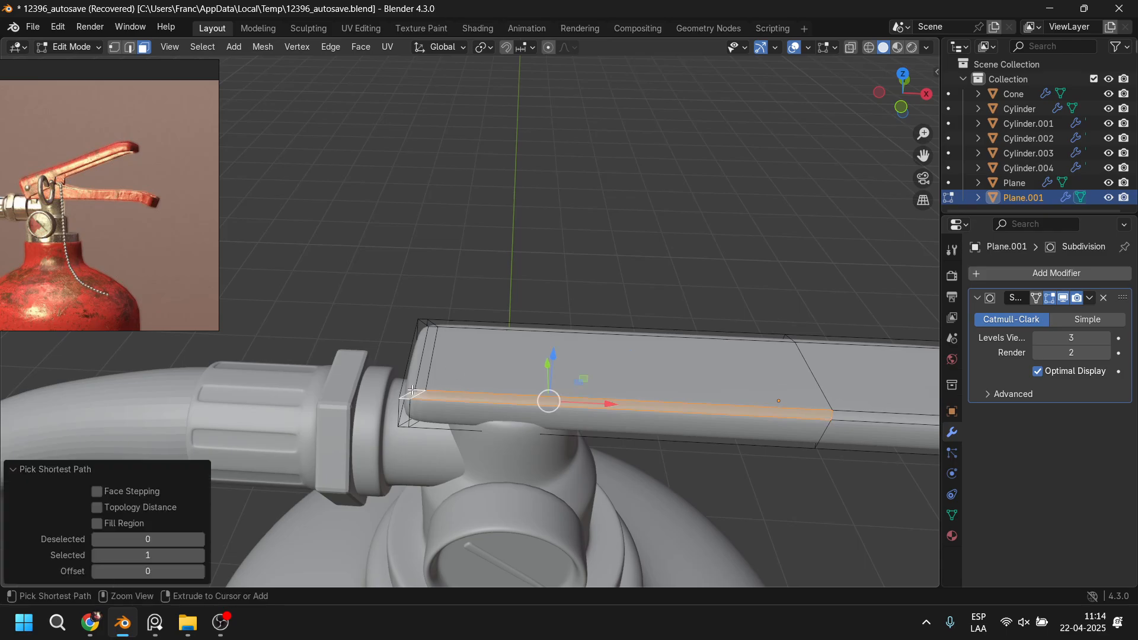
ctrl+click(427, 322)
shift+click(420, 338)
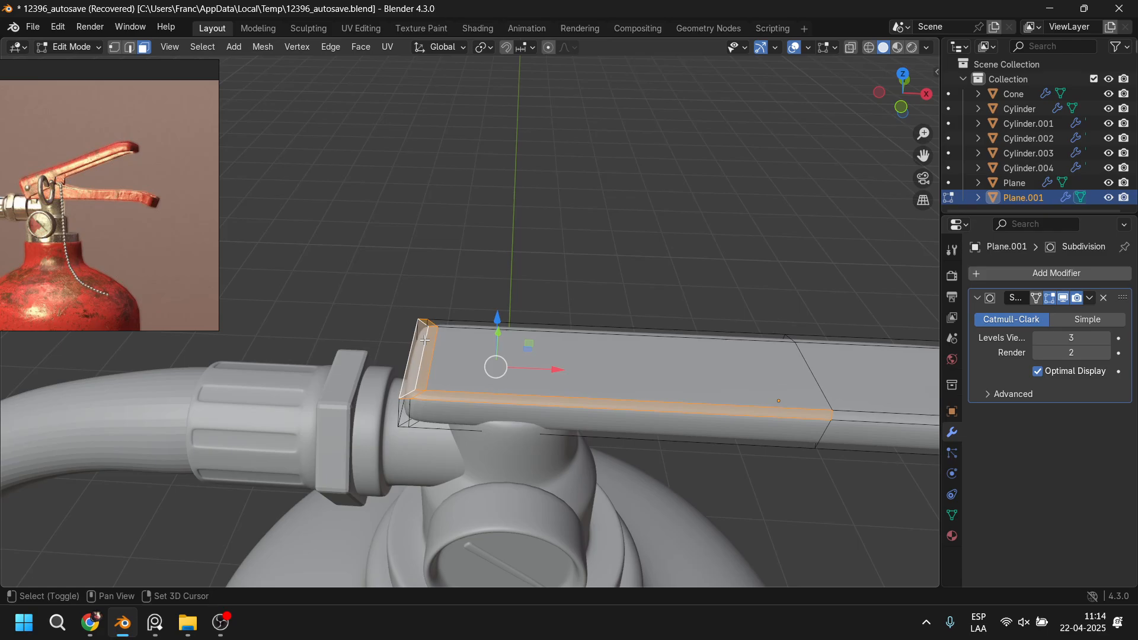
shift+click(429, 342)
shift+click(445, 327)
middle_drag(675, 397, 839, 436)
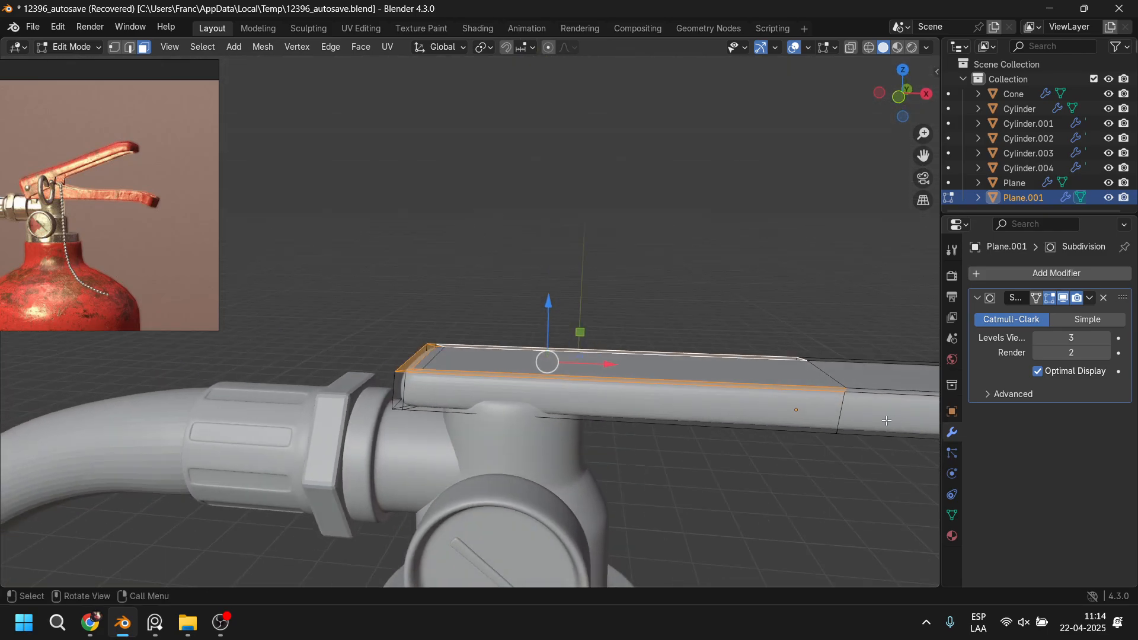
Step: Select the edge loop crossing the middle of the lever and scale it
key(2)
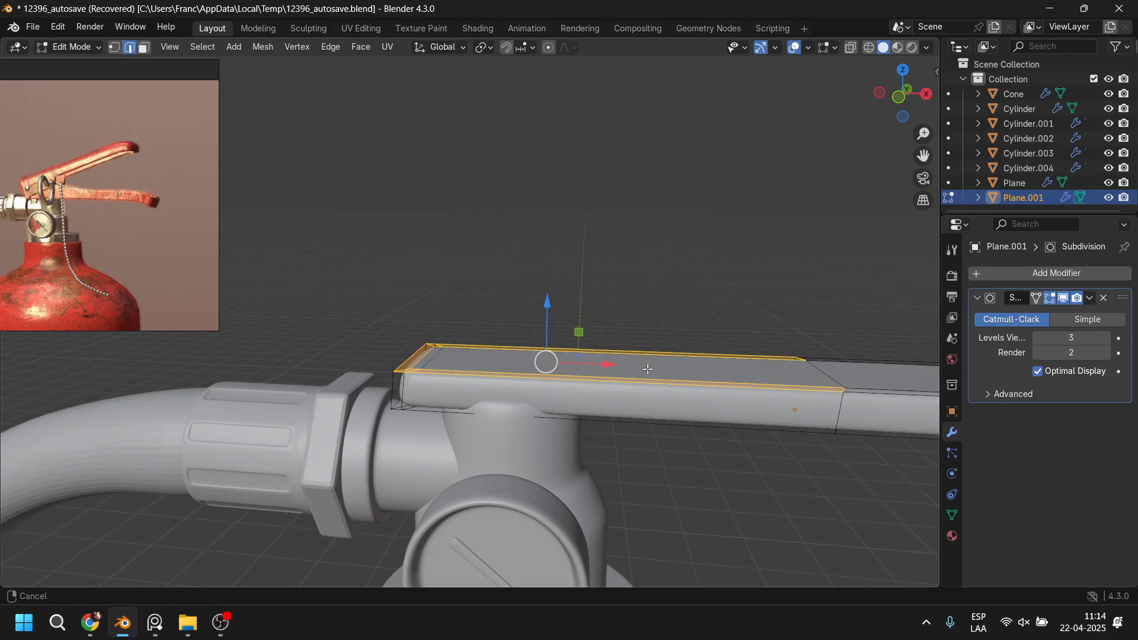
middle_drag(610, 415, 643, 491)
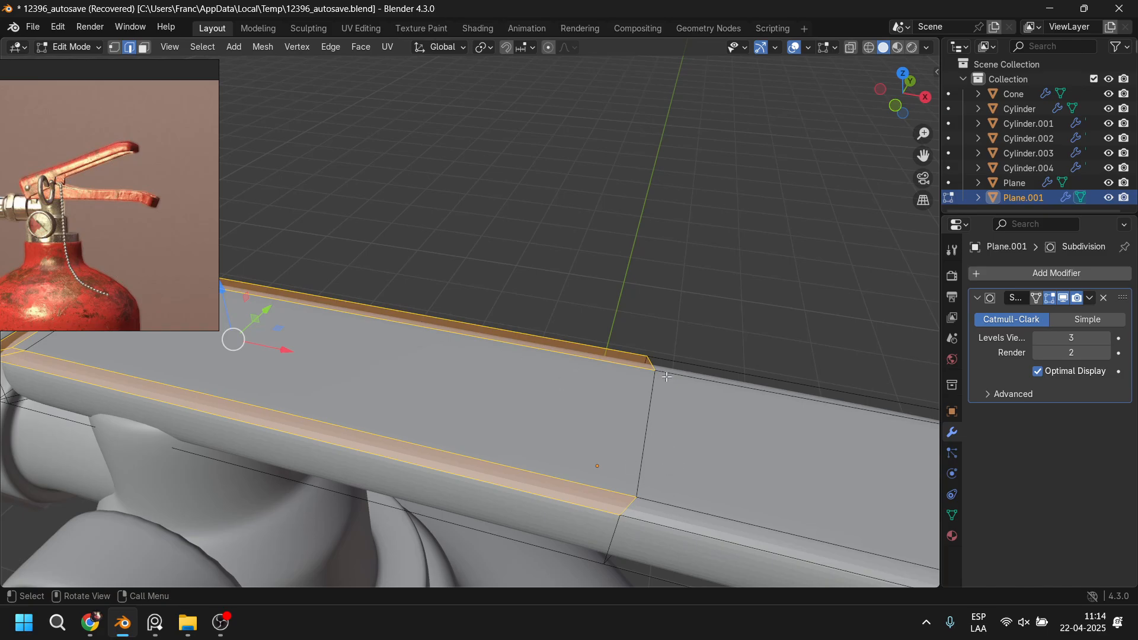
alt+click(642, 427)
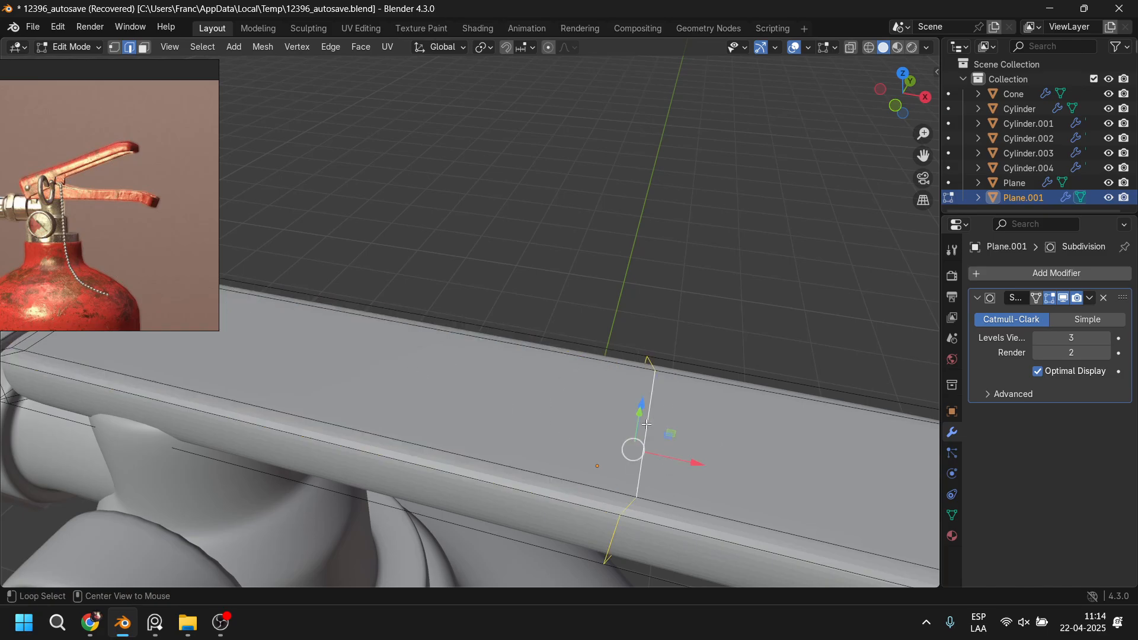
middle_drag(642, 427, 673, 421)
key(s)
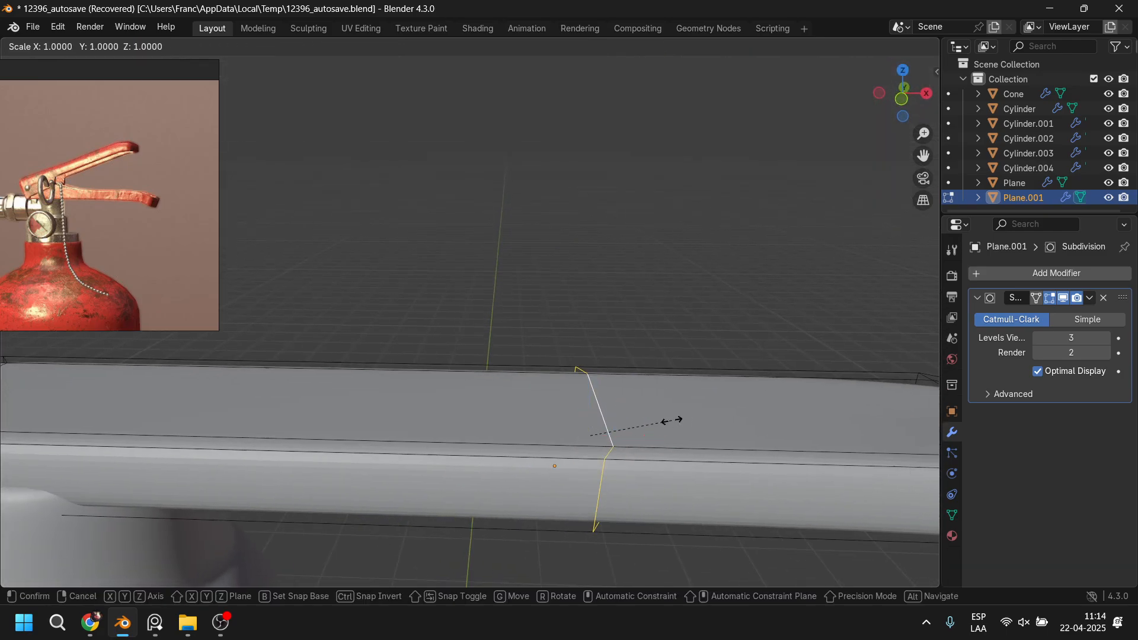
Step: Flatten the selected edge loop across the handle by scaling it to 0 along the global X axis
text(x)
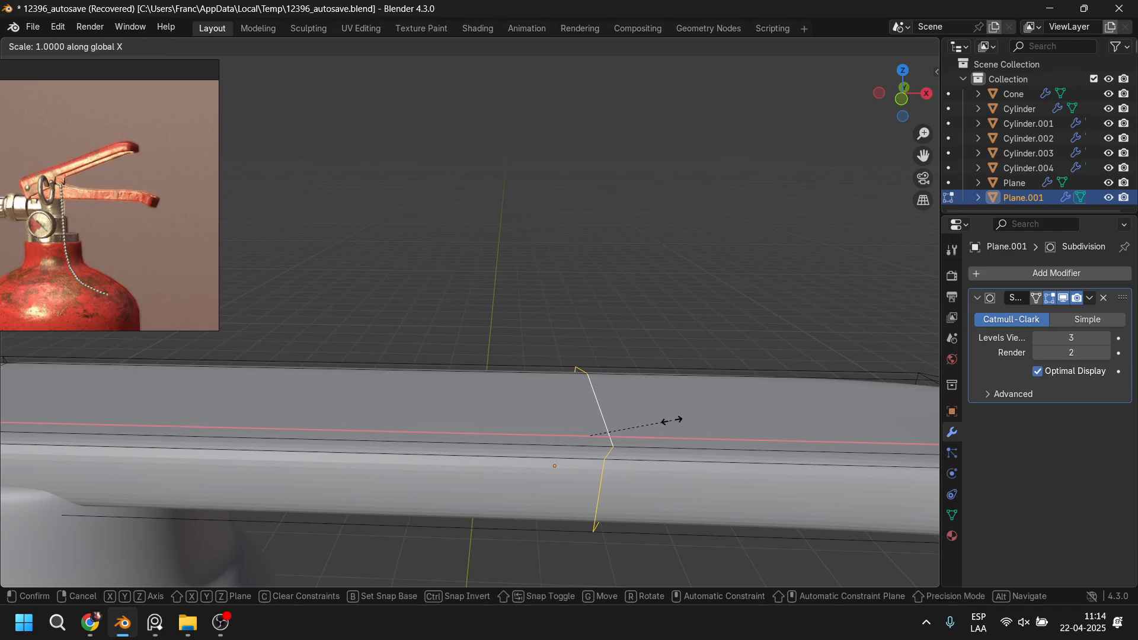
text(0)
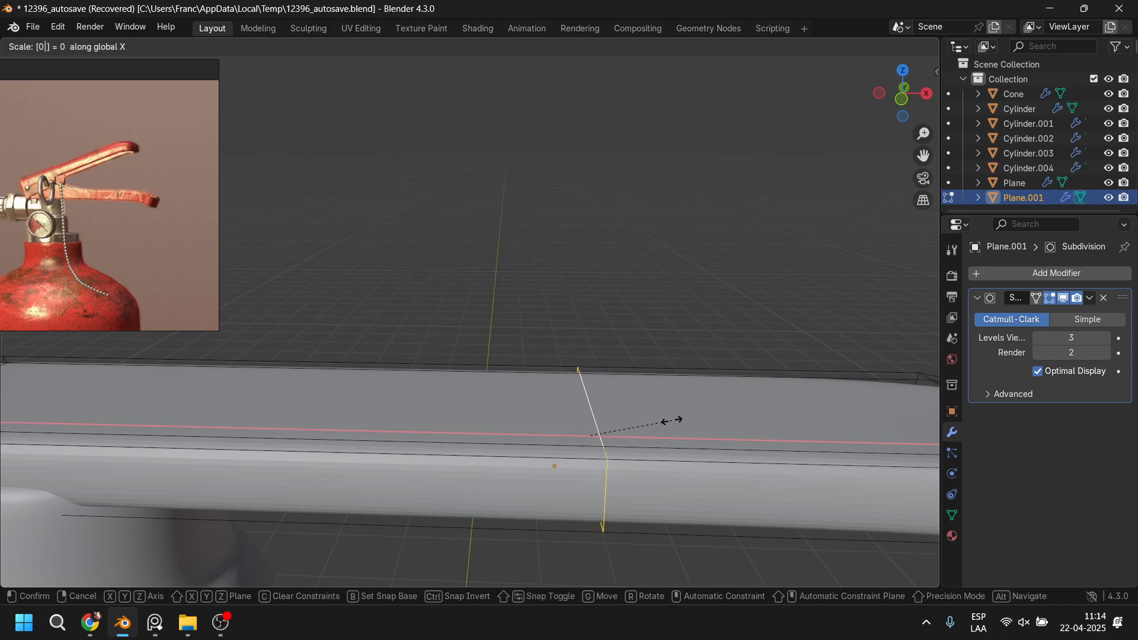
key(Return)
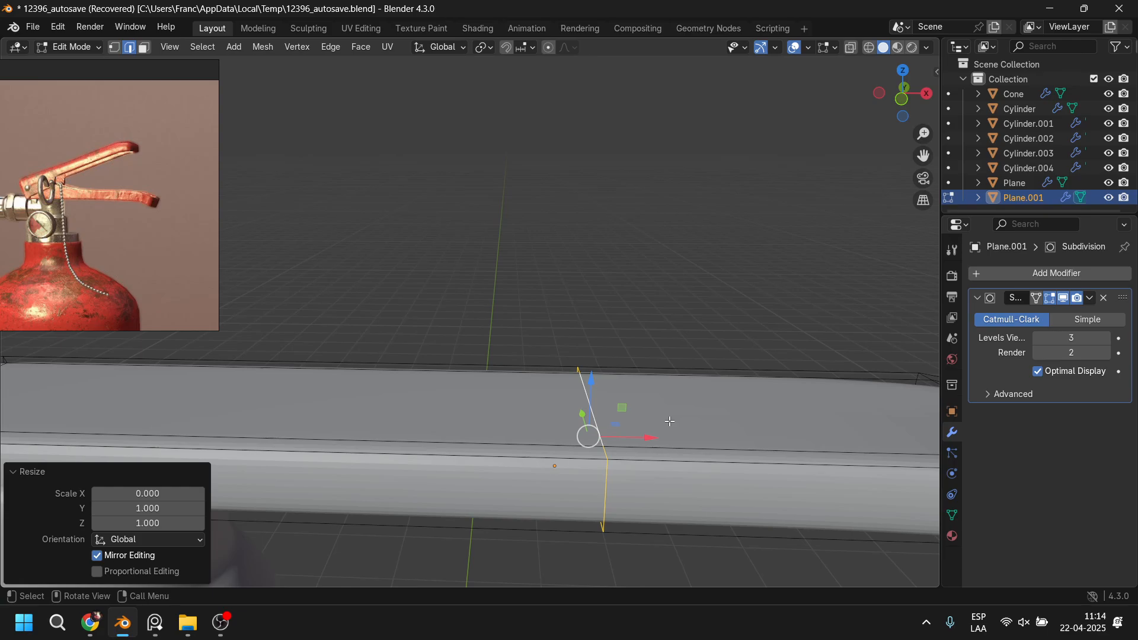
Step: Extrude the narrow top rim faces around the valve-side section of the handle upward by about 0.165 m to form raised walls
scroll(589, 439, down, 2)
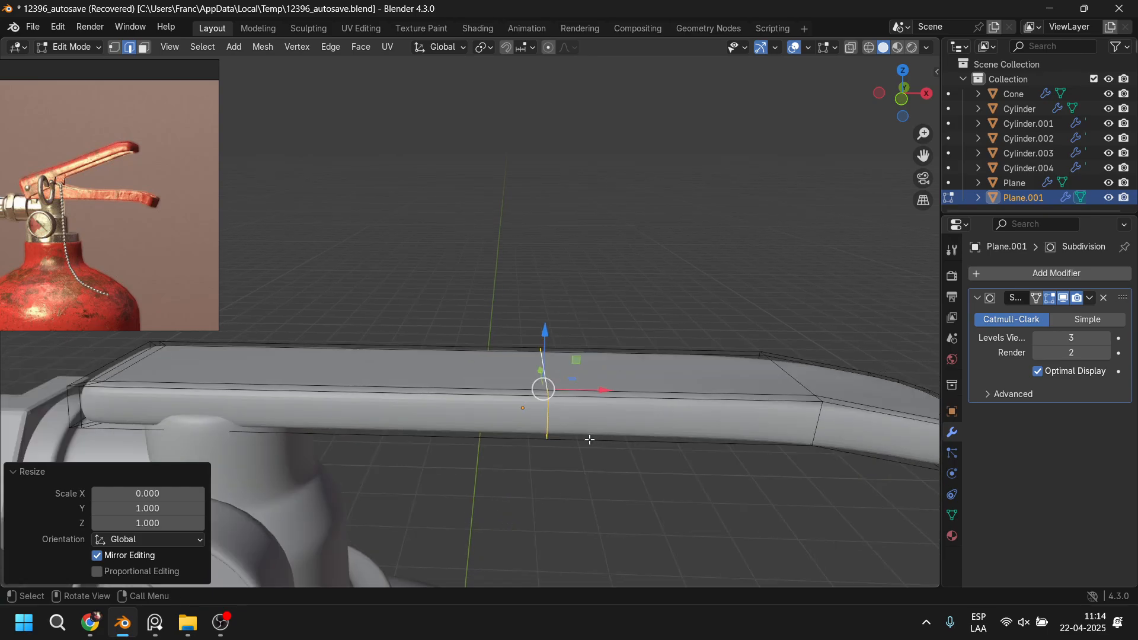
shift+middle_drag(590, 439, 689, 462)
middle_drag(652, 463, 649, 509)
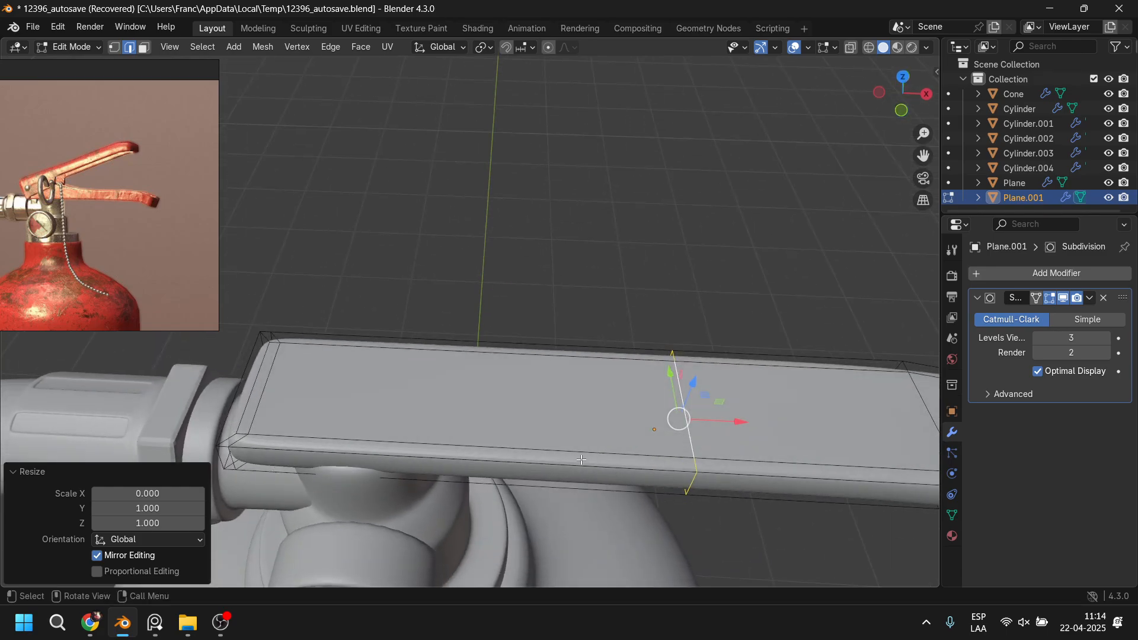
click(582, 460)
key(3)
click(504, 441)
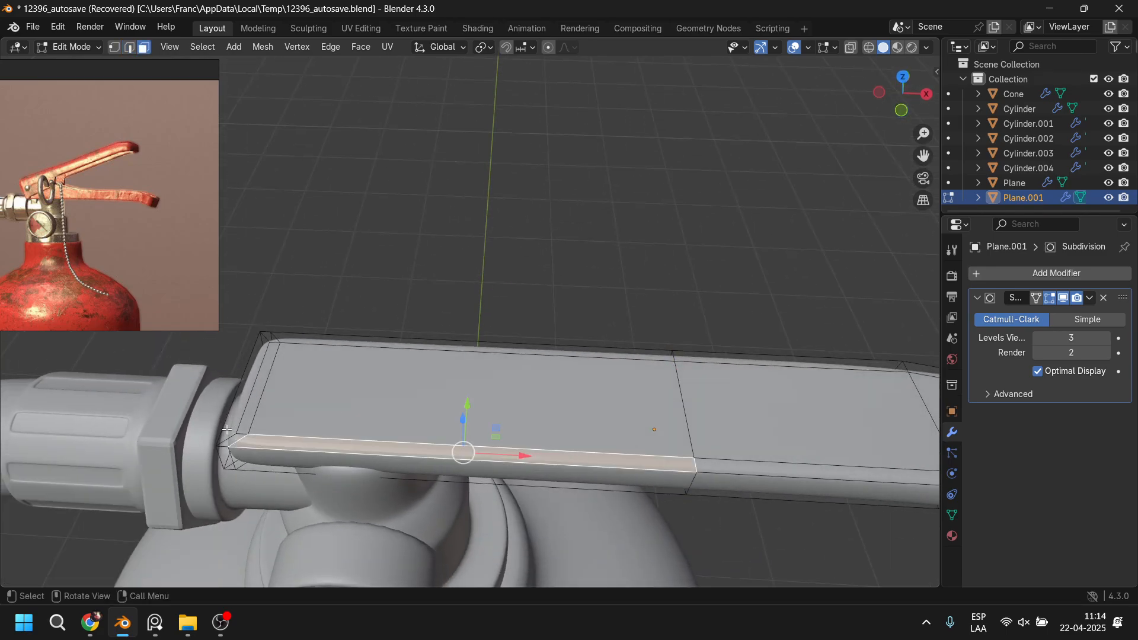
ctrl+click(231, 423)
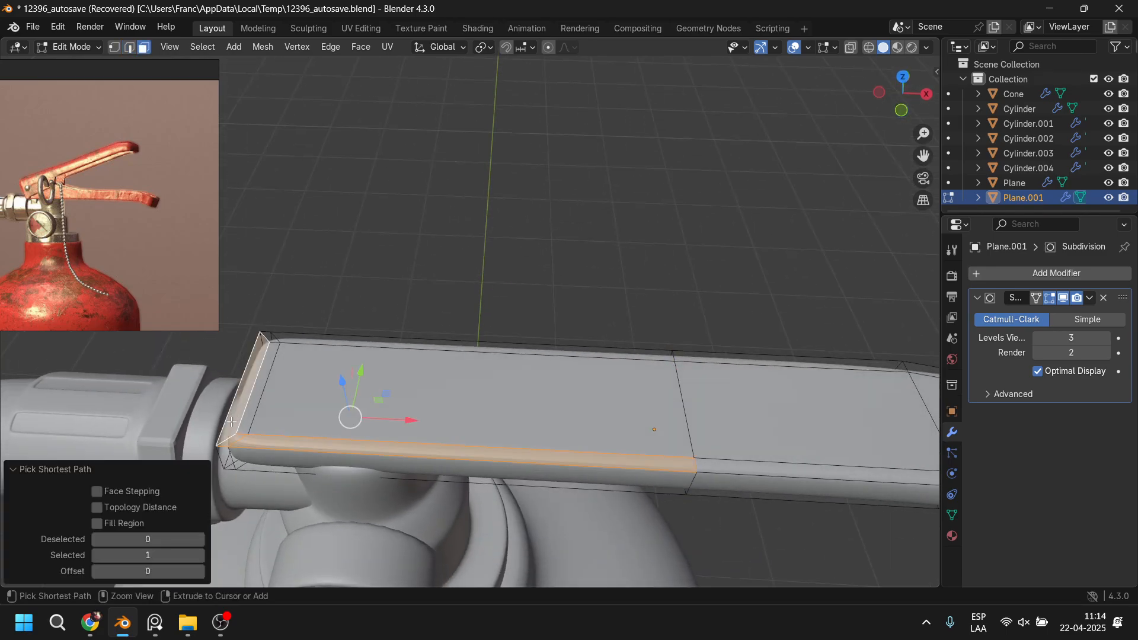
ctrl+click(592, 351)
middle_drag(562, 454, 607, 418)
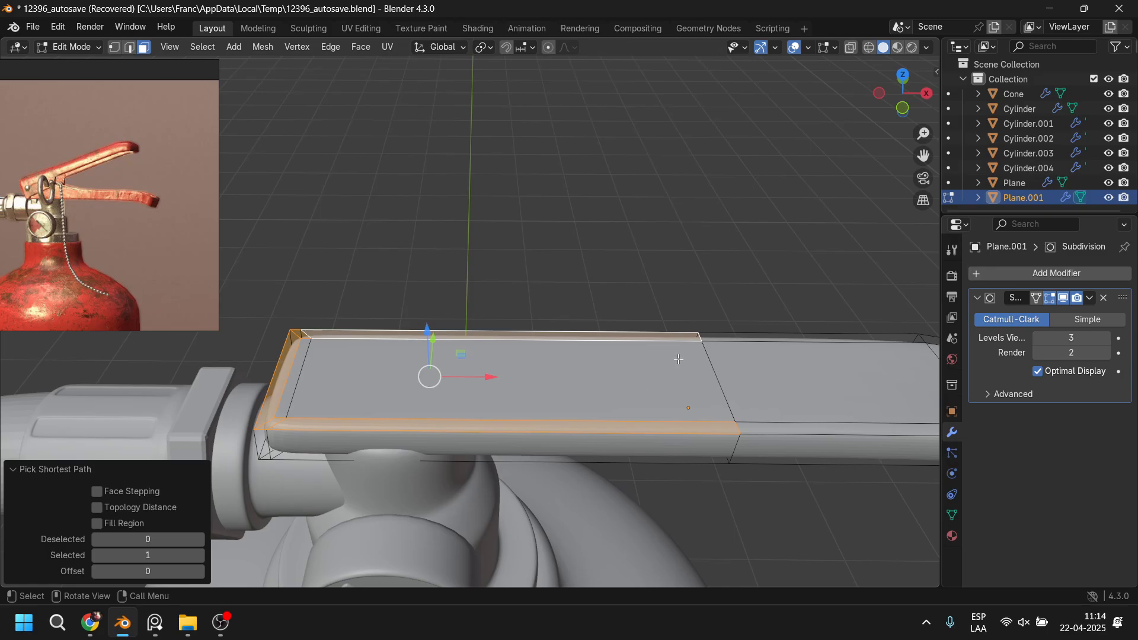
key(e)
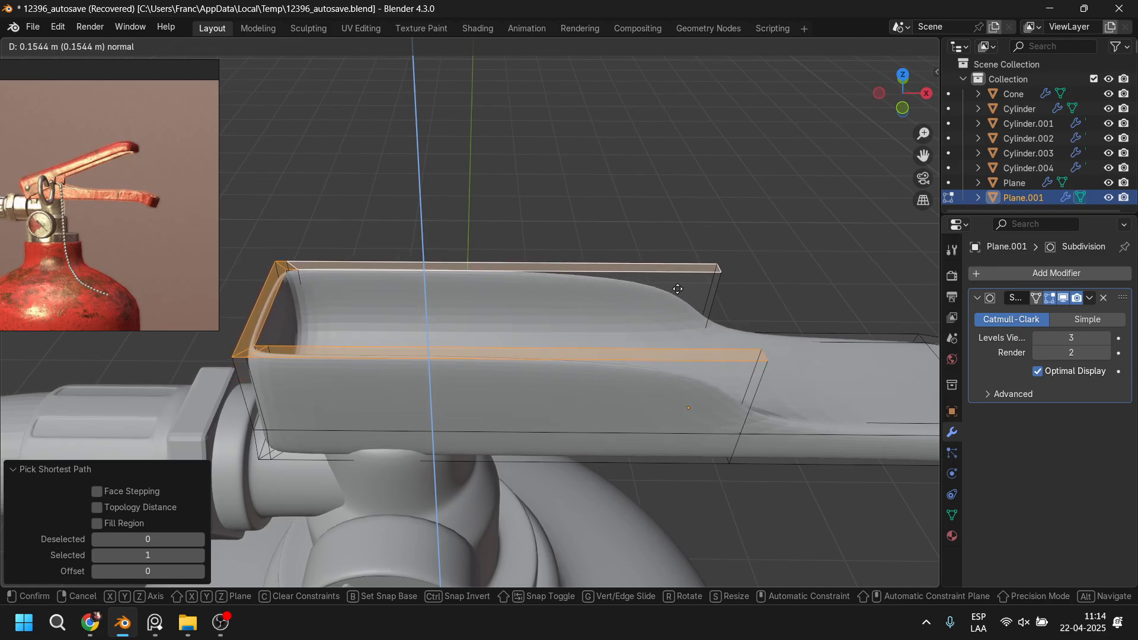
click(680, 284)
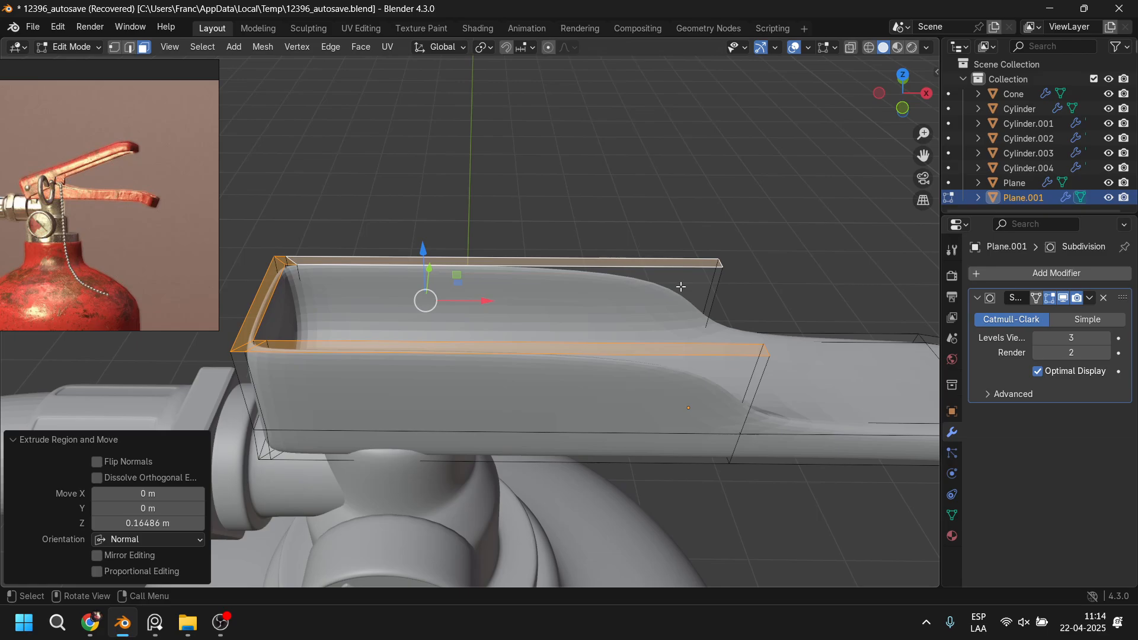
middle_drag(772, 402, 735, 379)
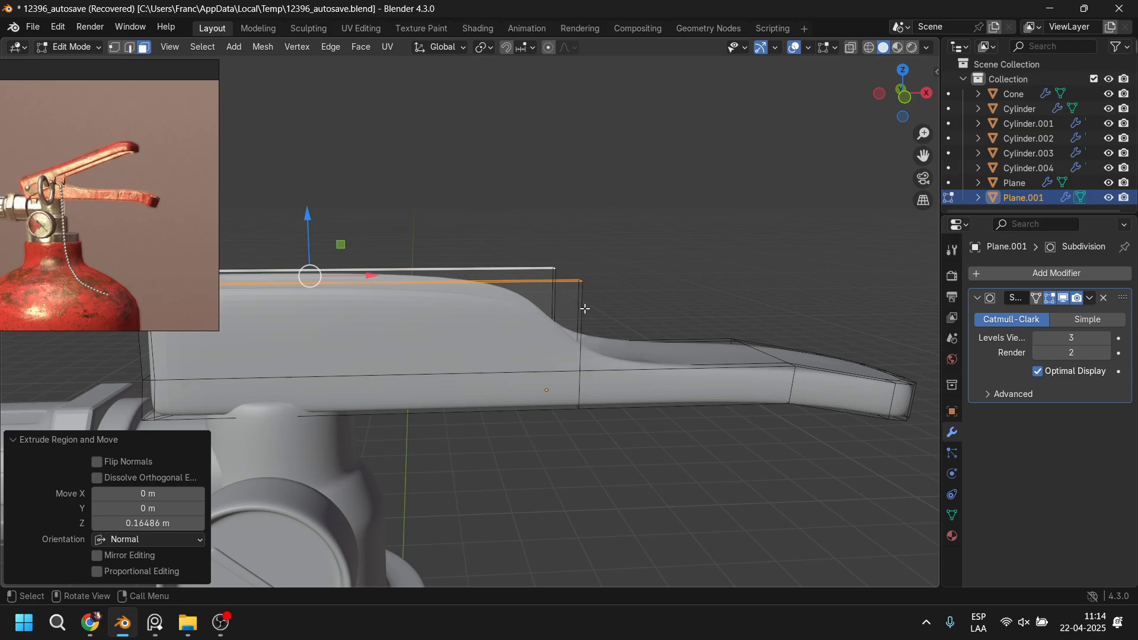
middle_drag(585, 309, 543, 352)
key(ctrl+r)
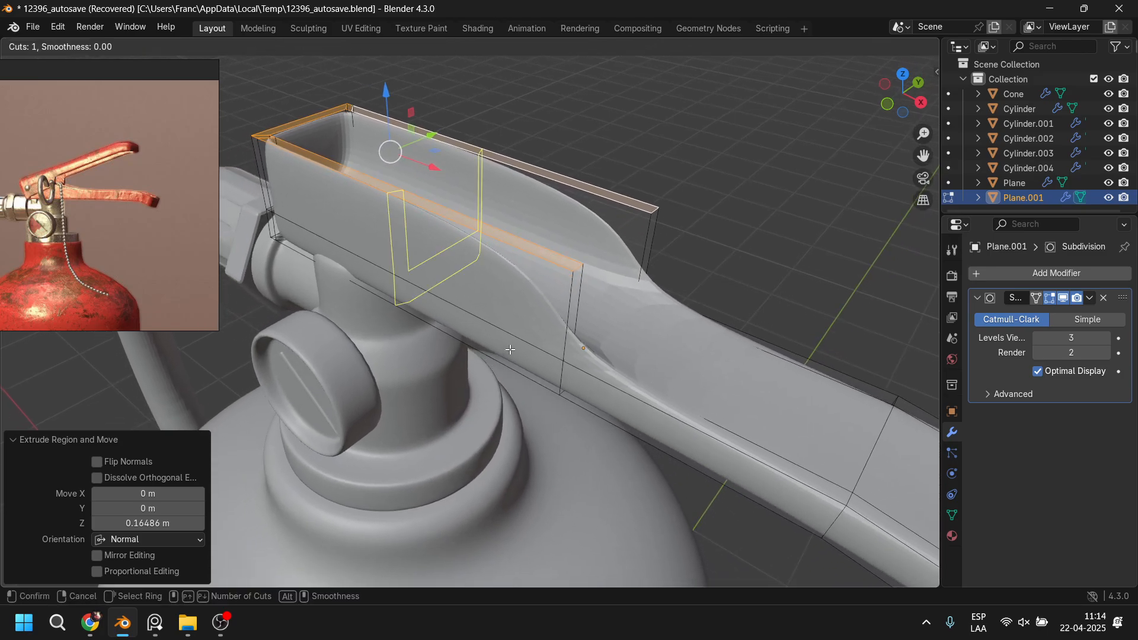
click(509, 349)
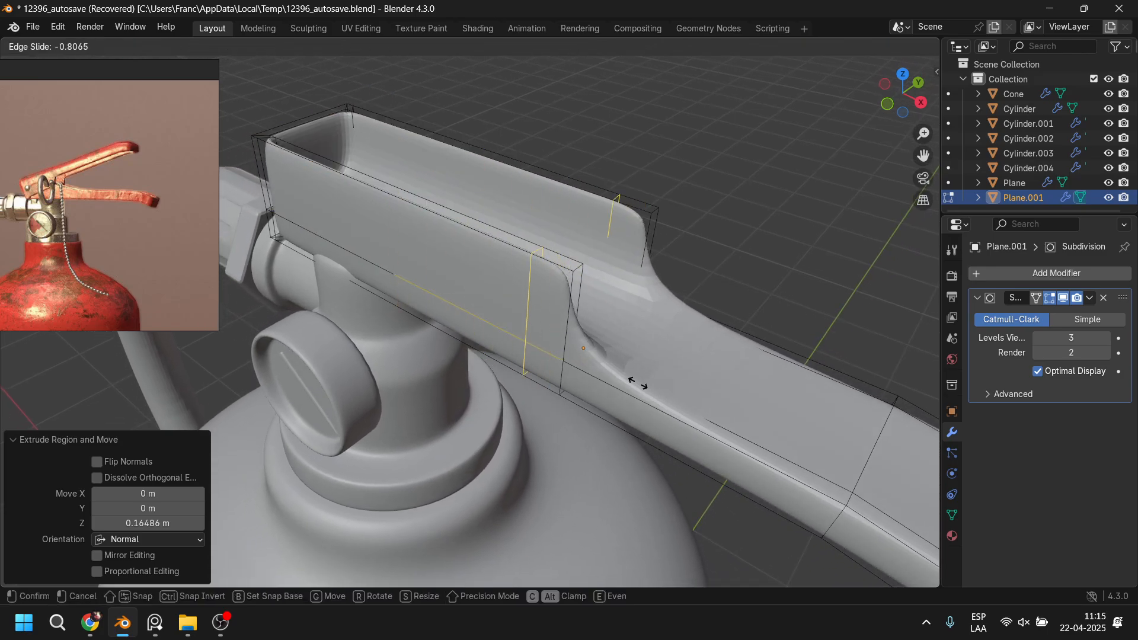
click(569, 365)
key(ctrl+z)
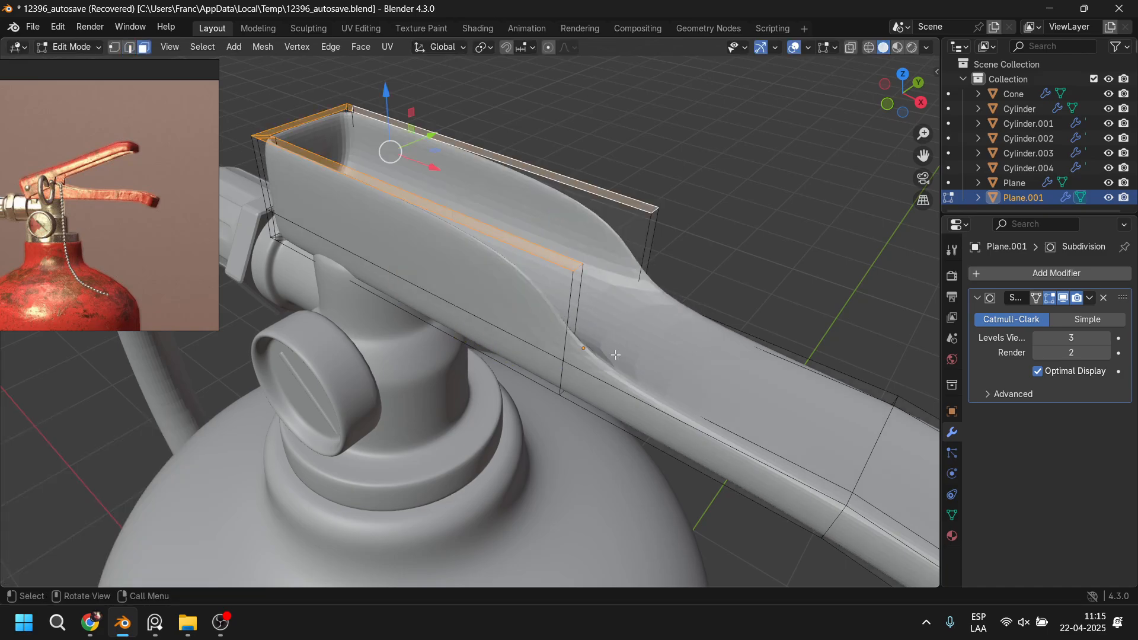
Step: Bevel the handle's outer top rim edges, including the vertical front edges of both raised walls, by about 0.0044 m with one segment
middle_drag(615, 355, 524, 359)
scroll(540, 413, down, 3)
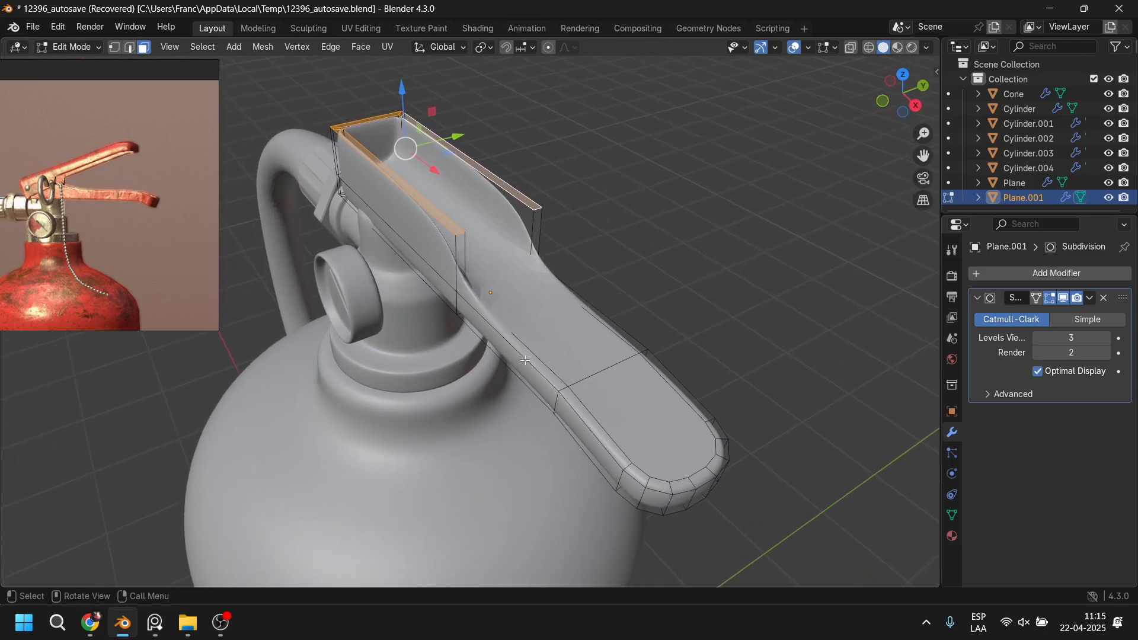
click(525, 361)
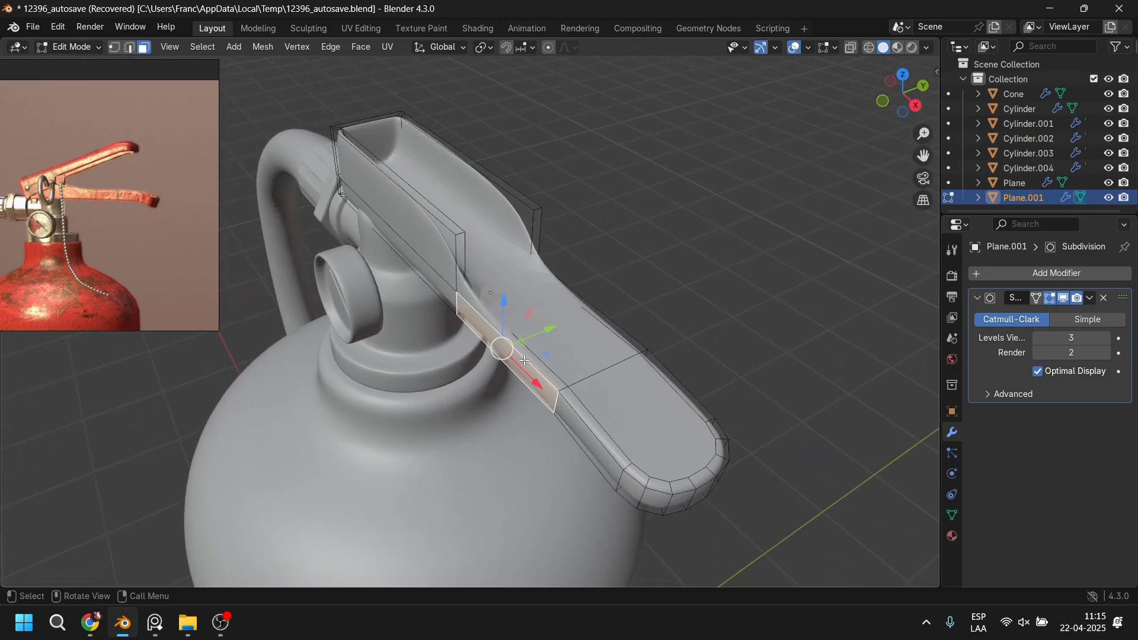
click(131, 51)
alt+click(435, 219)
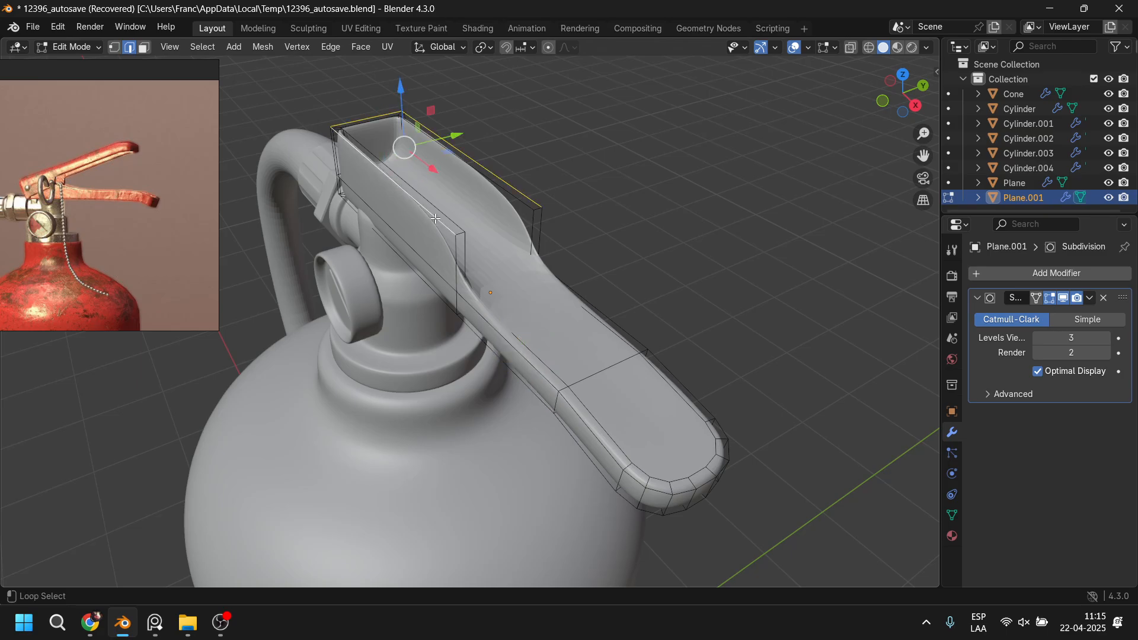
alt+shift+click(497, 332)
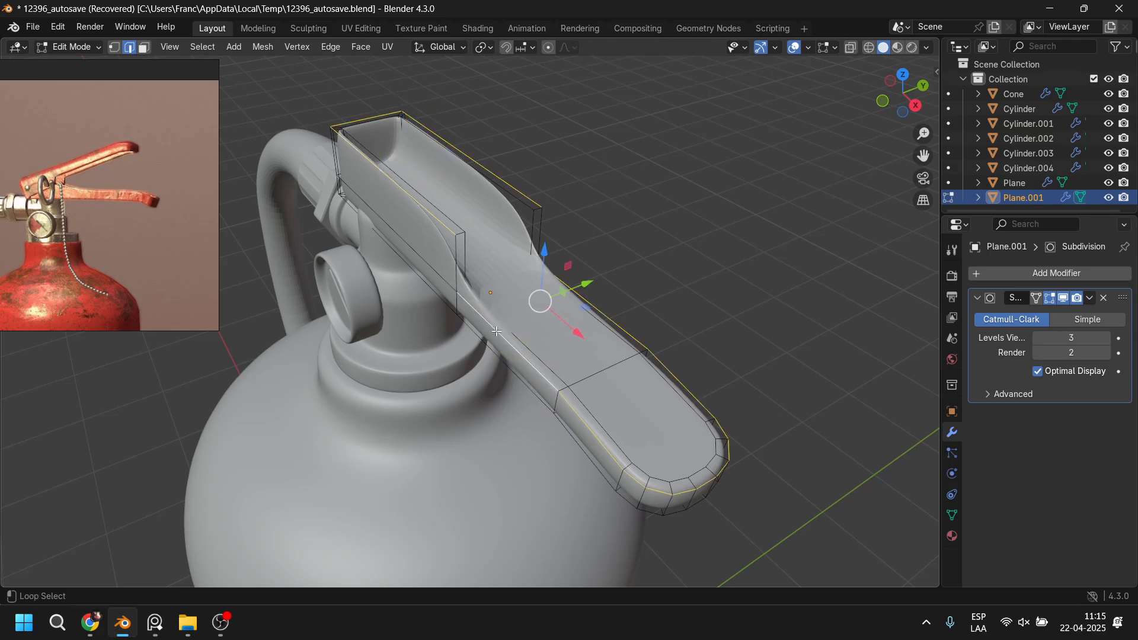
alt+shift+click(459, 259)
alt+shift+click(541, 225)
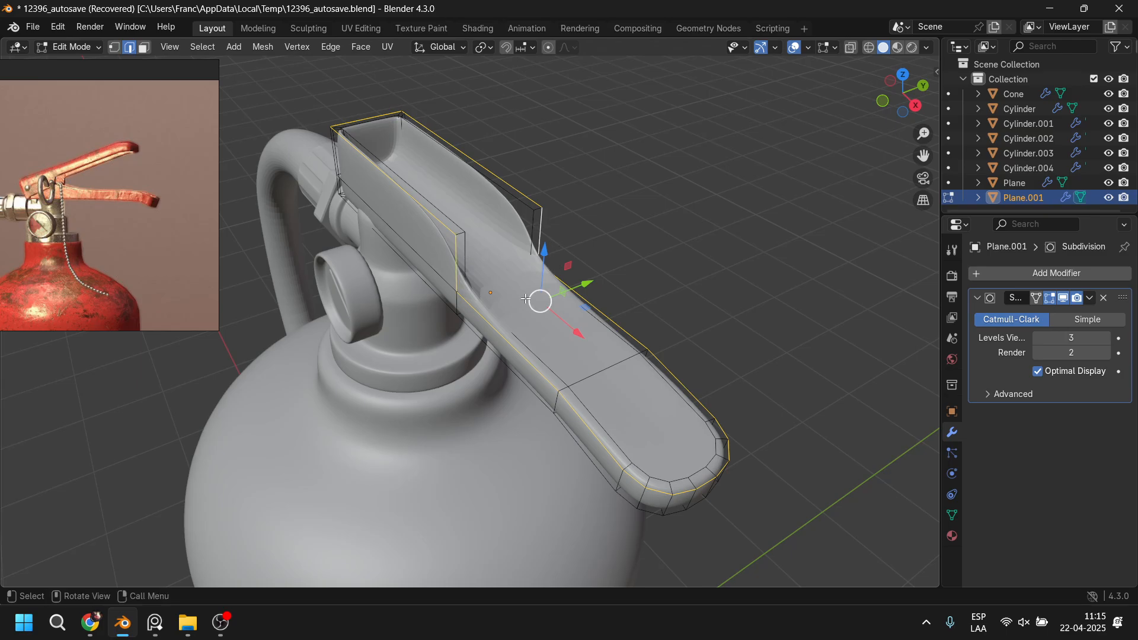
scroll(536, 287, up, 2)
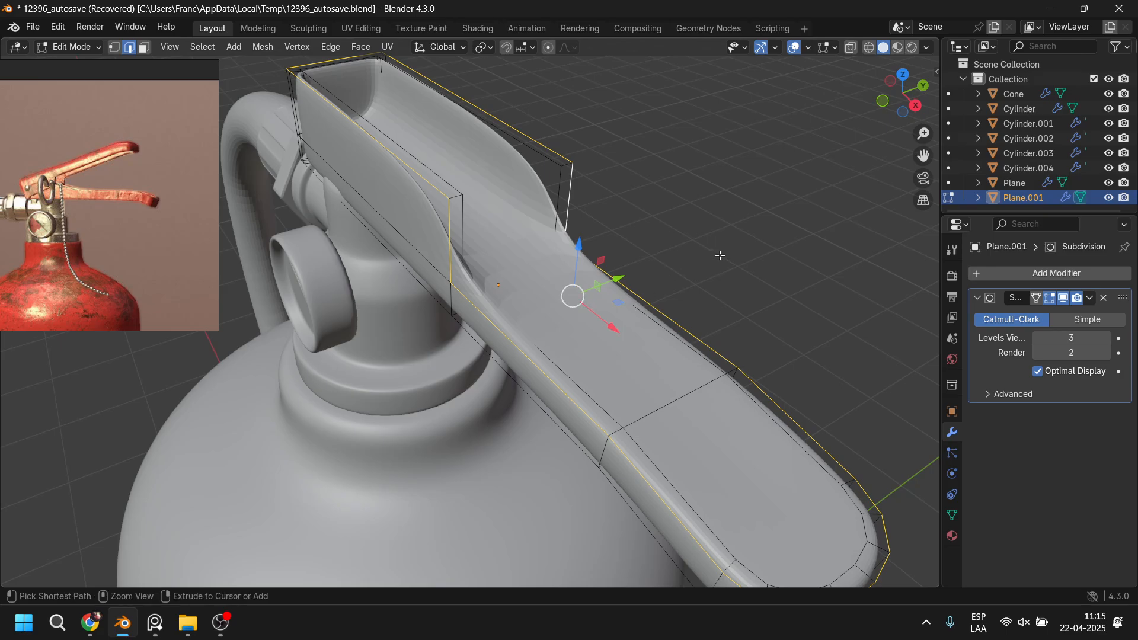
key(ctrl+b)
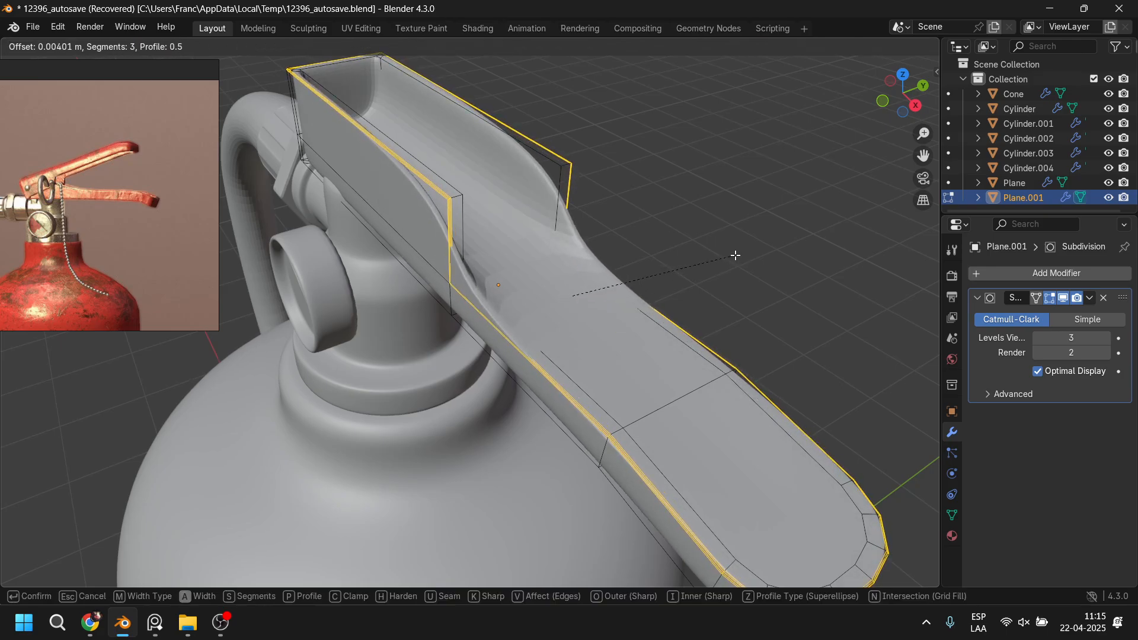
scroll(735, 255, down, 2)
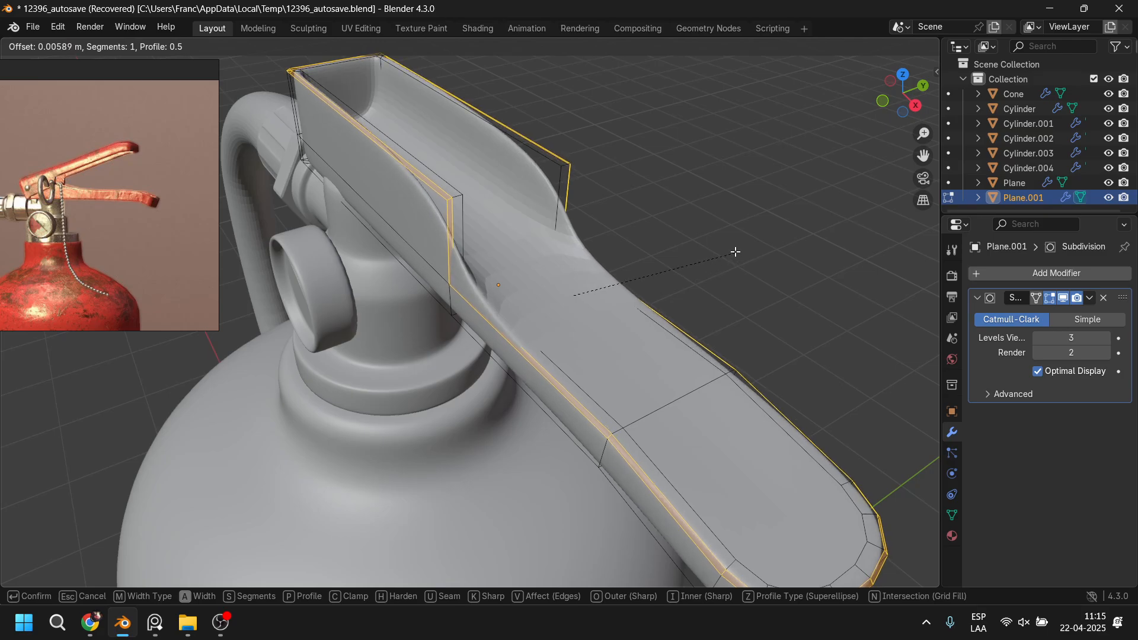
click(734, 249)
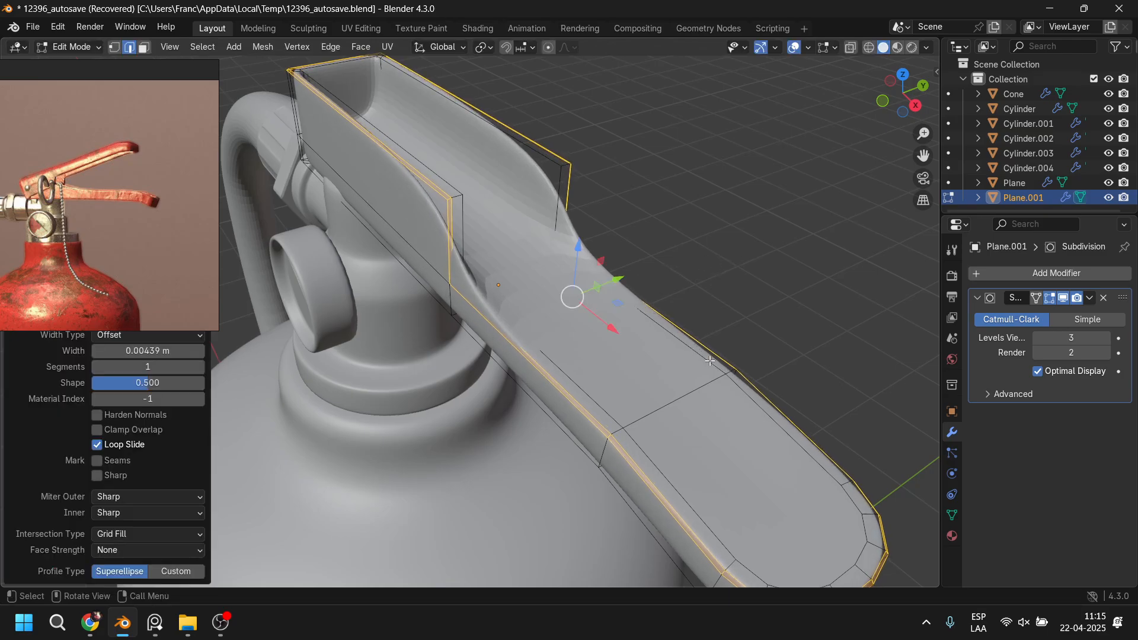
Step: Select the inner vertical and top edges of the two raised walls and try to bevel them
click(710, 363)
click(557, 211)
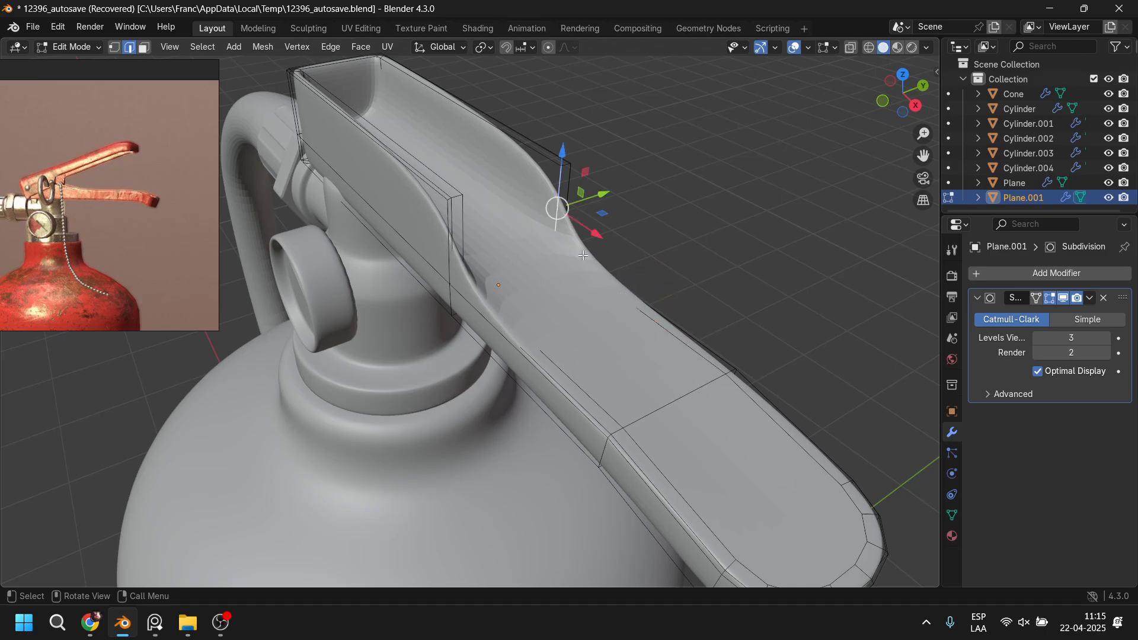
shift+click(460, 186)
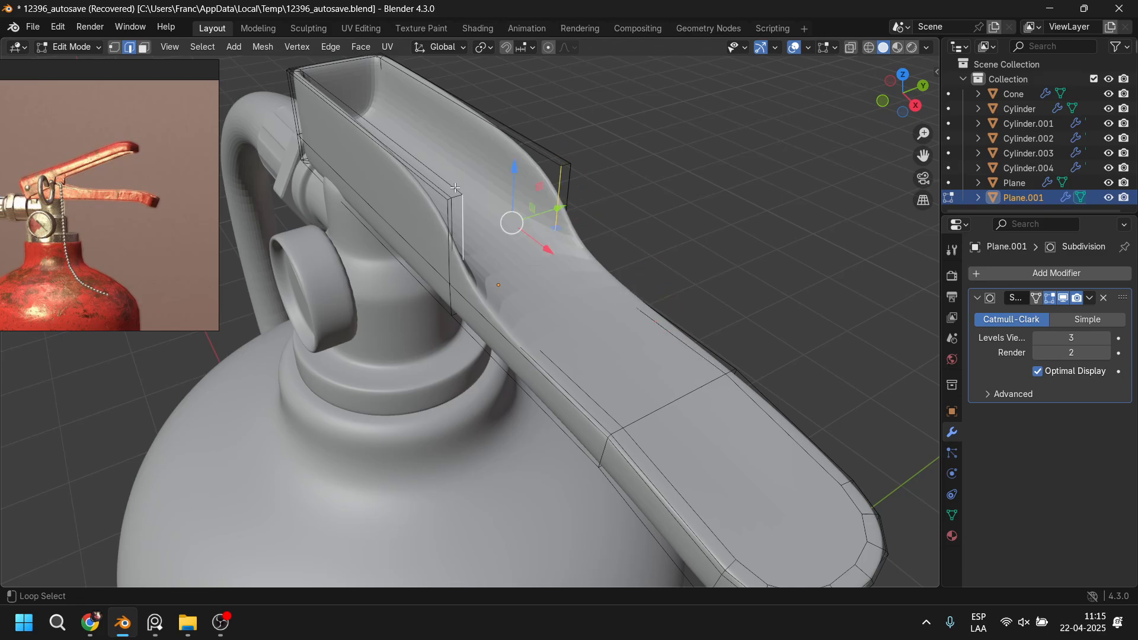
alt+shift+click(455, 188)
middle_drag(642, 222, 605, 224)
key(ctrl+b)
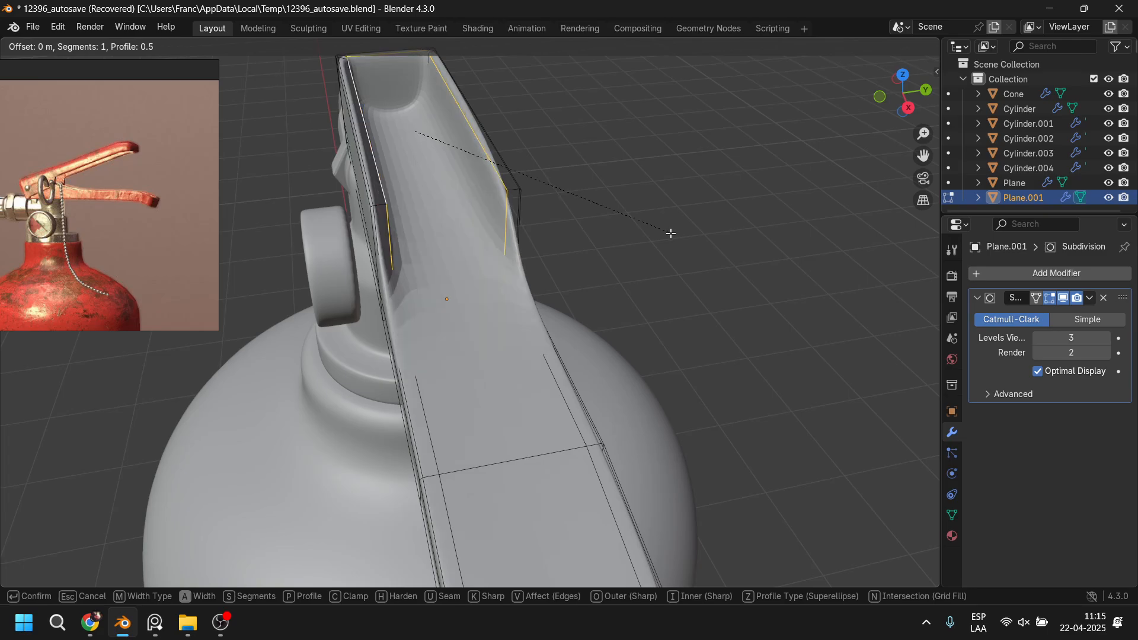
click(670, 234)
Step: Add the inner rim edges around the handle's rounded tip to the selection and bevel them all by about 0.0051 m with one segment
scroll(503, 295, up, 2)
middle_drag(504, 295, 441, 486)
ctrl+click(451, 520)
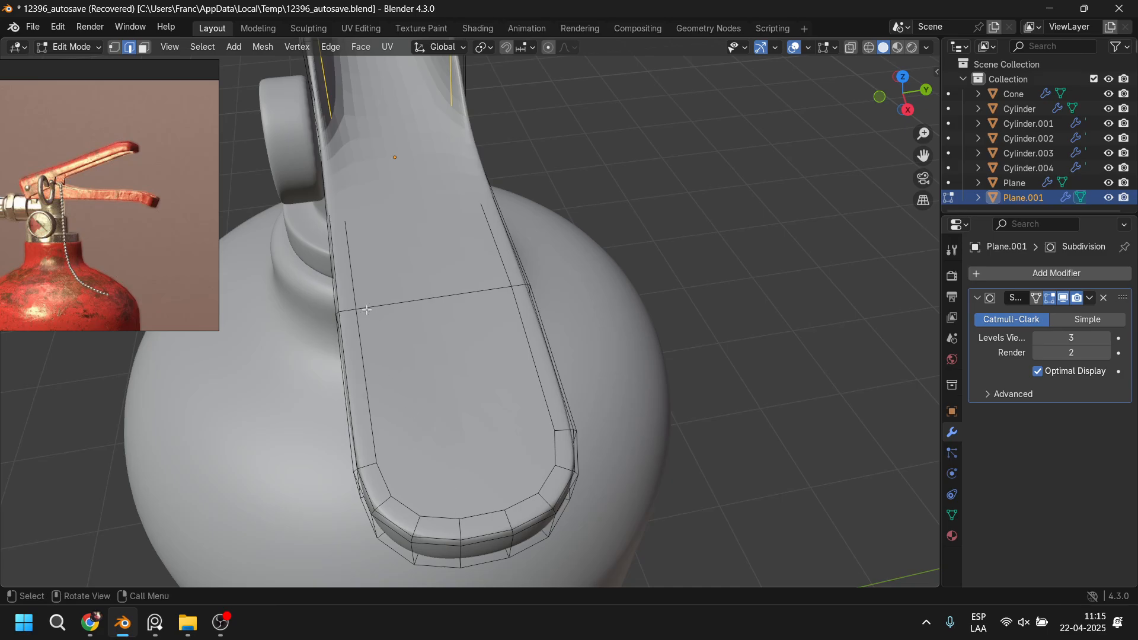
ctrl+click(355, 282)
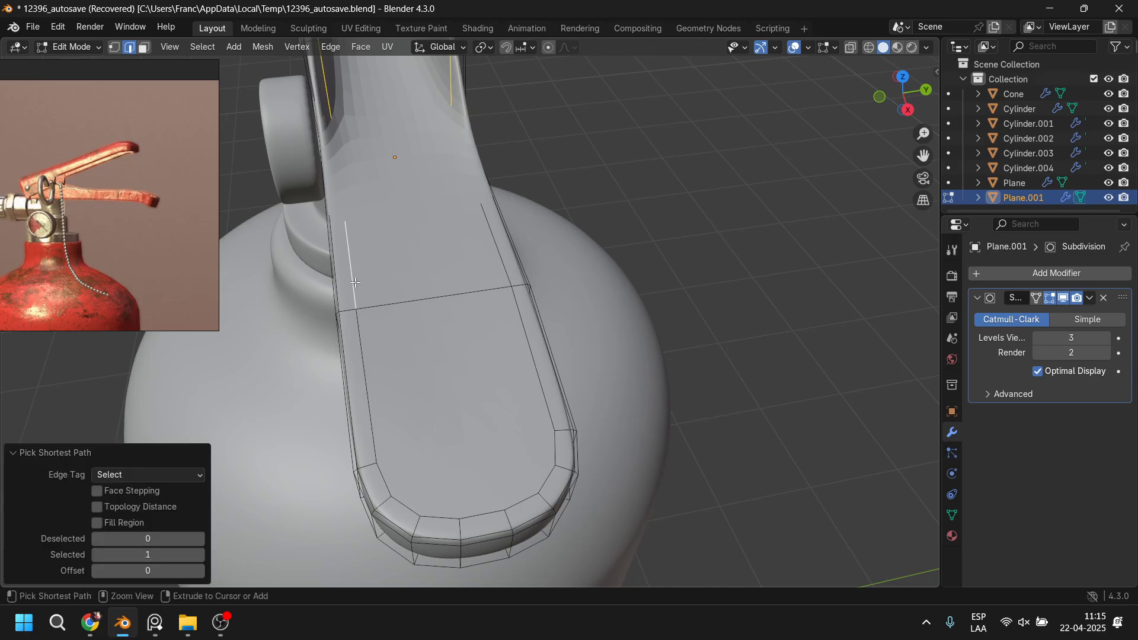
ctrl+click(538, 389)
key(ctrl+z)
ctrl+click(412, 511)
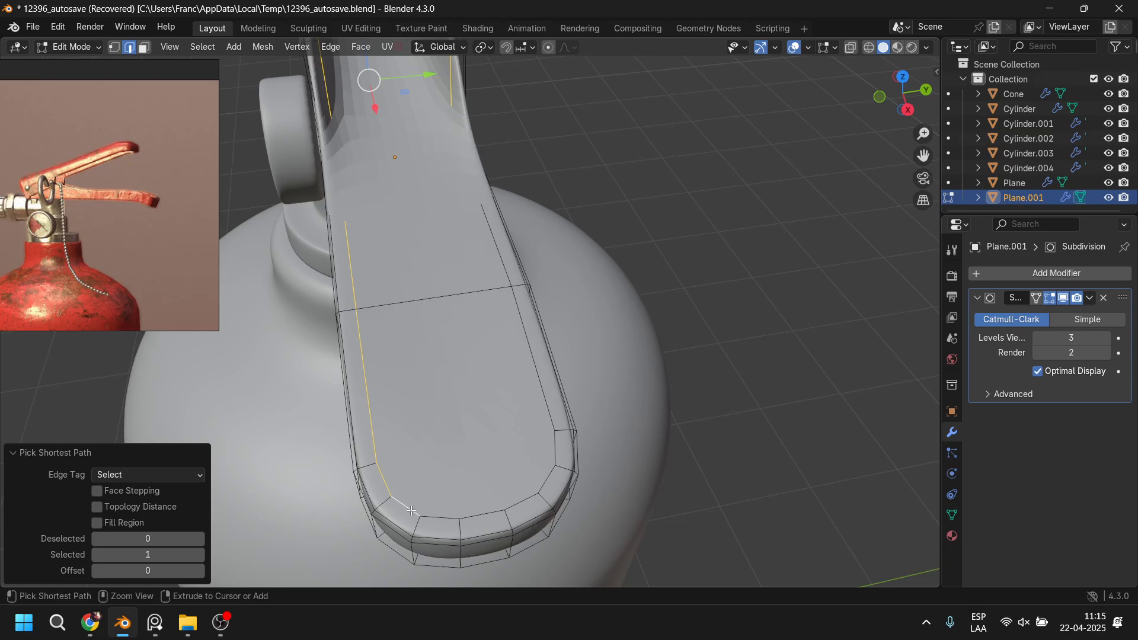
ctrl+click(546, 406)
ctrl+click(504, 271)
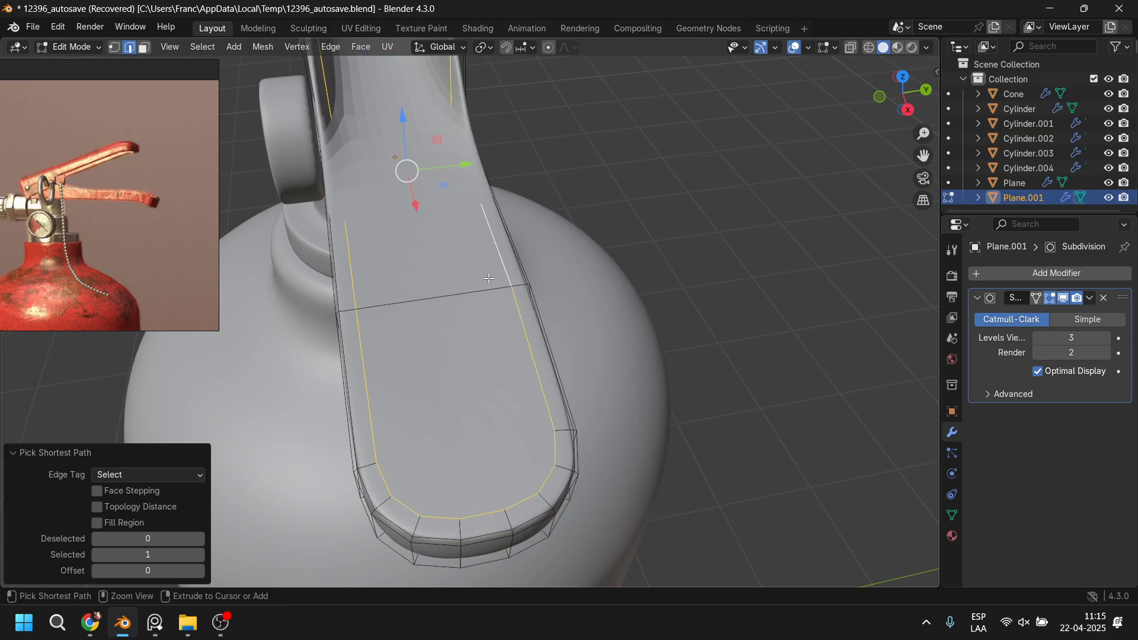
middle_drag(504, 272, 630, 339)
key(ctrl+b)
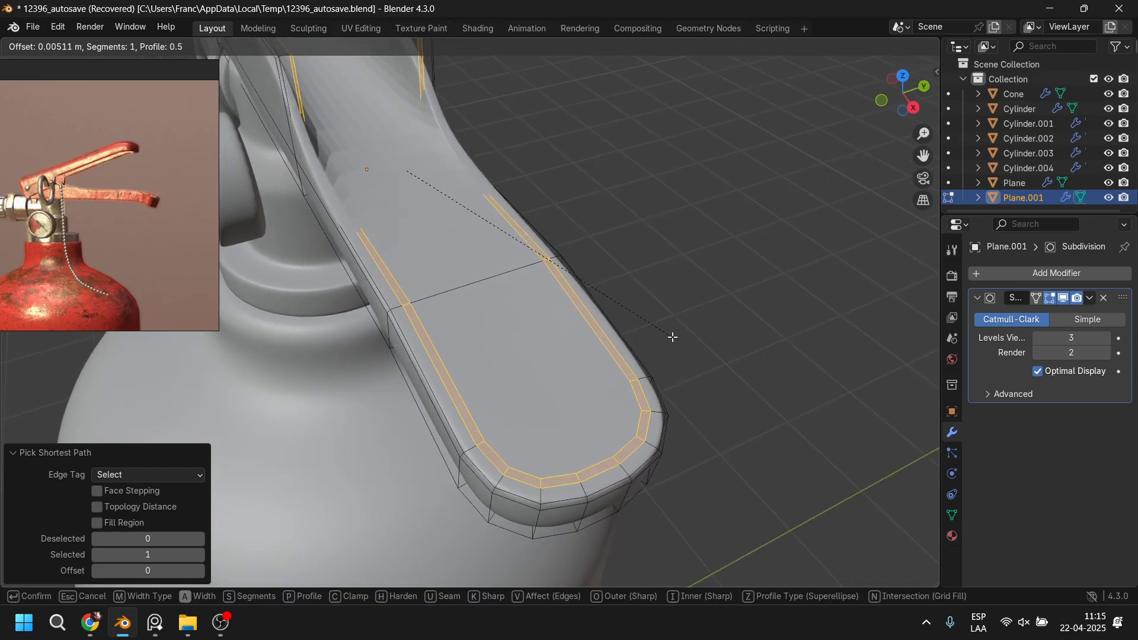
click(672, 336)
Step: Apply Shade Smooth to the handle in Object Mode, then return to Edit Mode
middle_drag(672, 337, 569, 330)
scroll(468, 349, up, 2)
shift+middle_drag(468, 349, 804, 322)
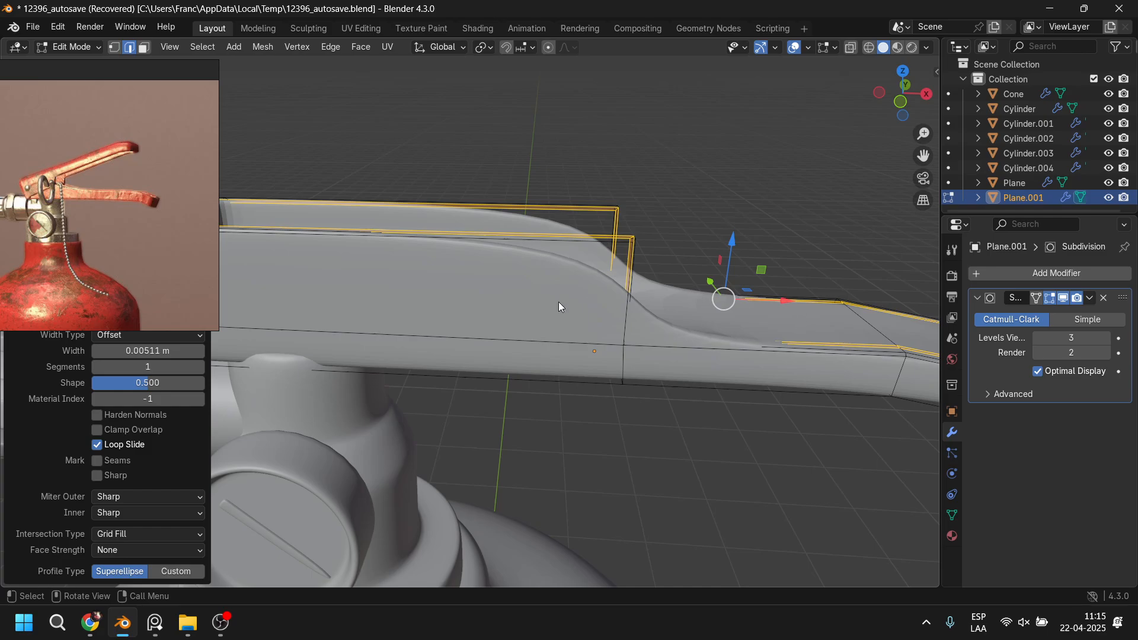
key(Tab)
right_click(552, 282)
click(503, 219)
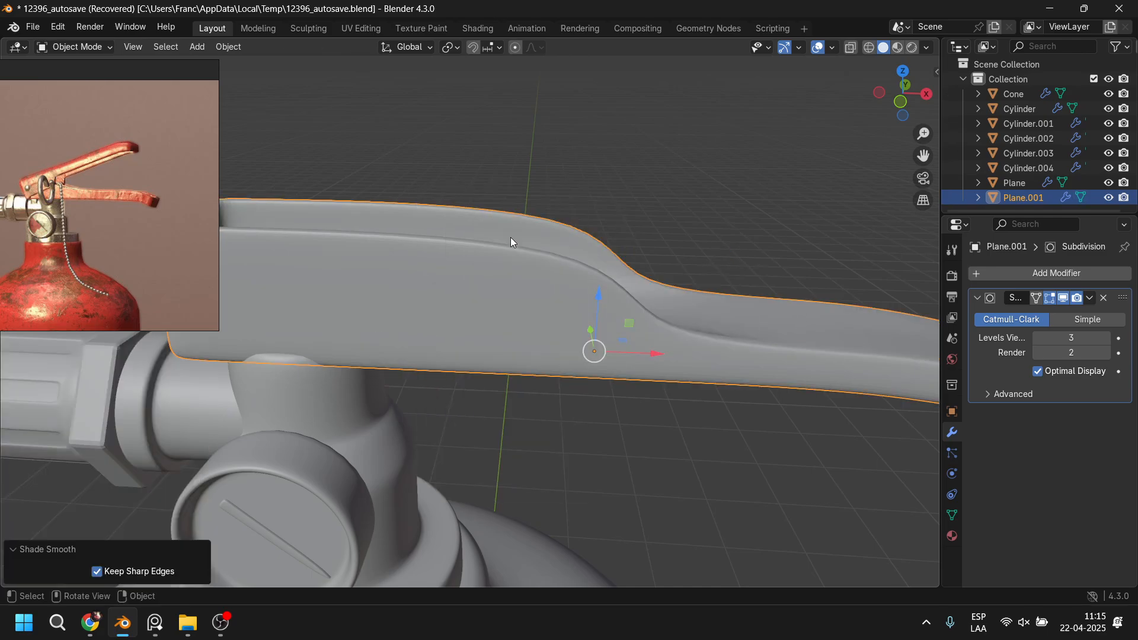
scroll(510, 237, down, 5)
middle_drag(518, 305, 663, 297)
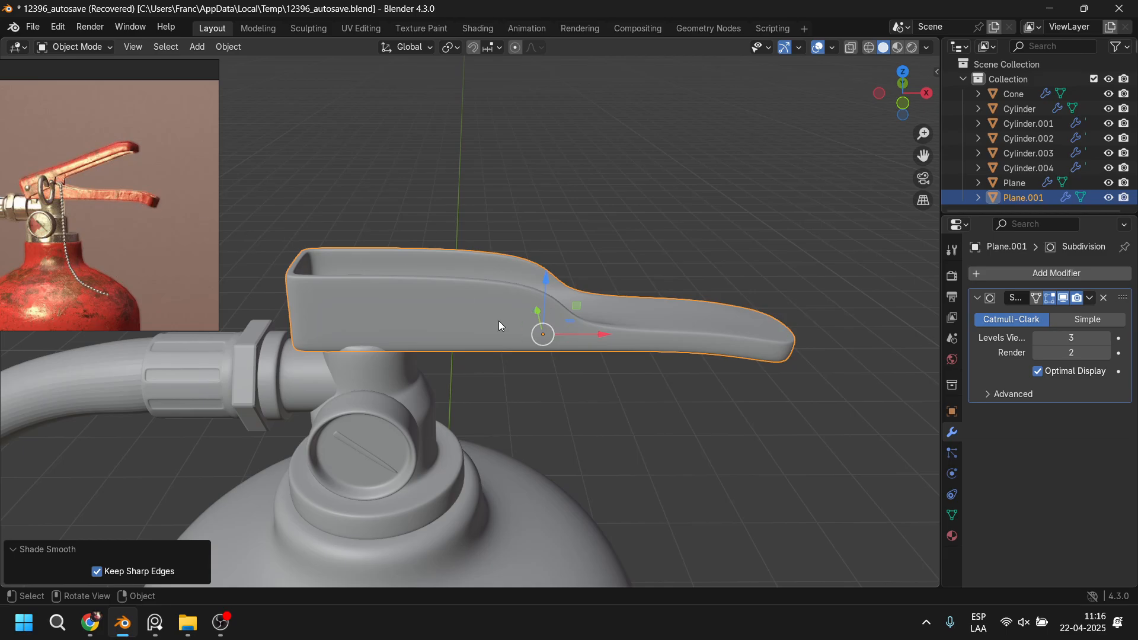
key(Tab)
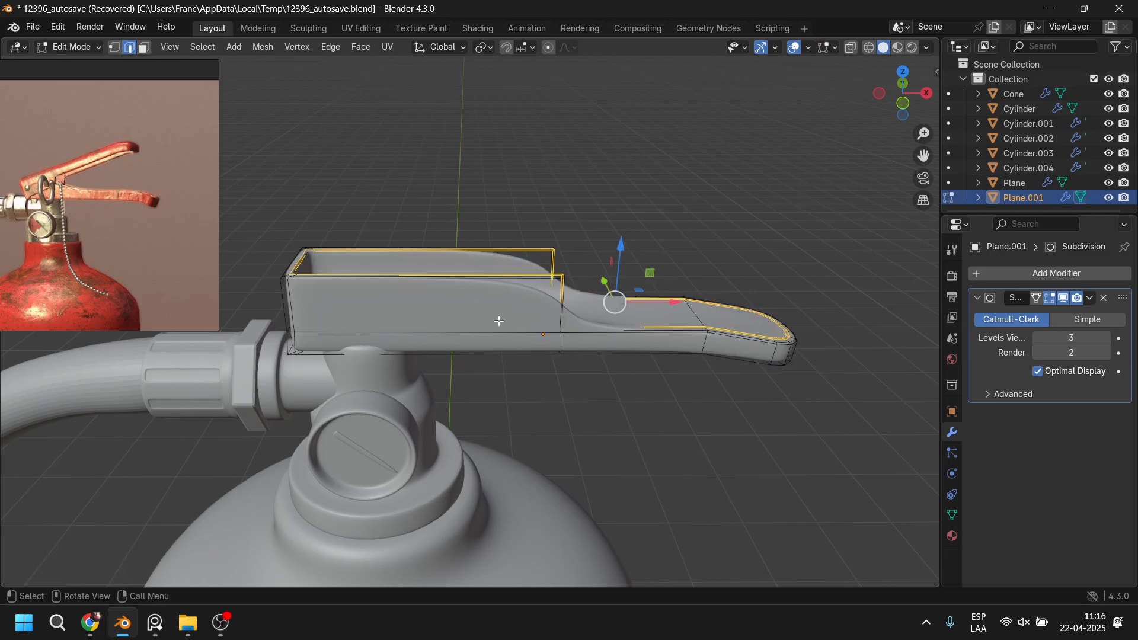
Step: Select the edge loop around the front ends of both raised walls, including their inner and outer vertical edges and short top edges
click(558, 327)
alt+shift+click(559, 328)
alt+shift+click(558, 328)
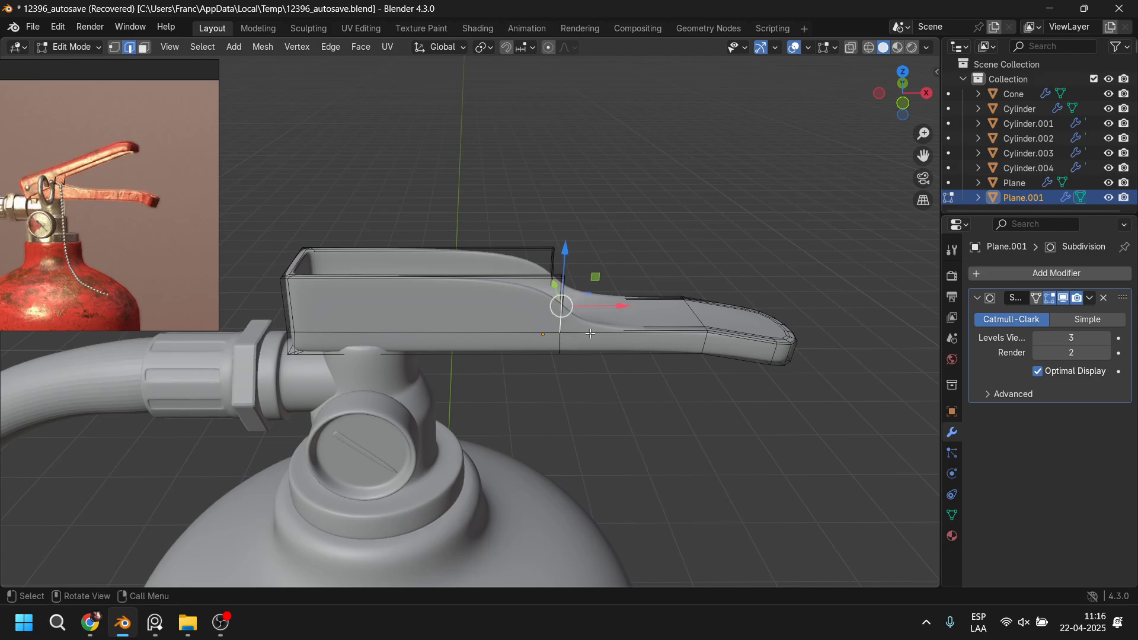
middle_drag(590, 333, 500, 373)
ctrl+click(496, 377)
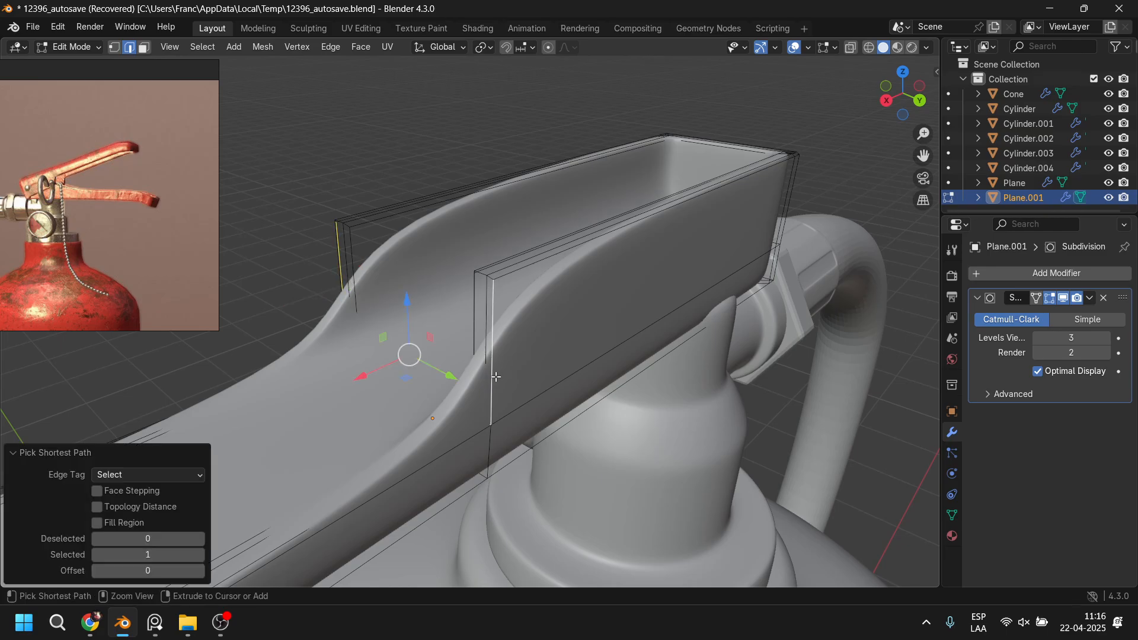
shift+click(356, 255)
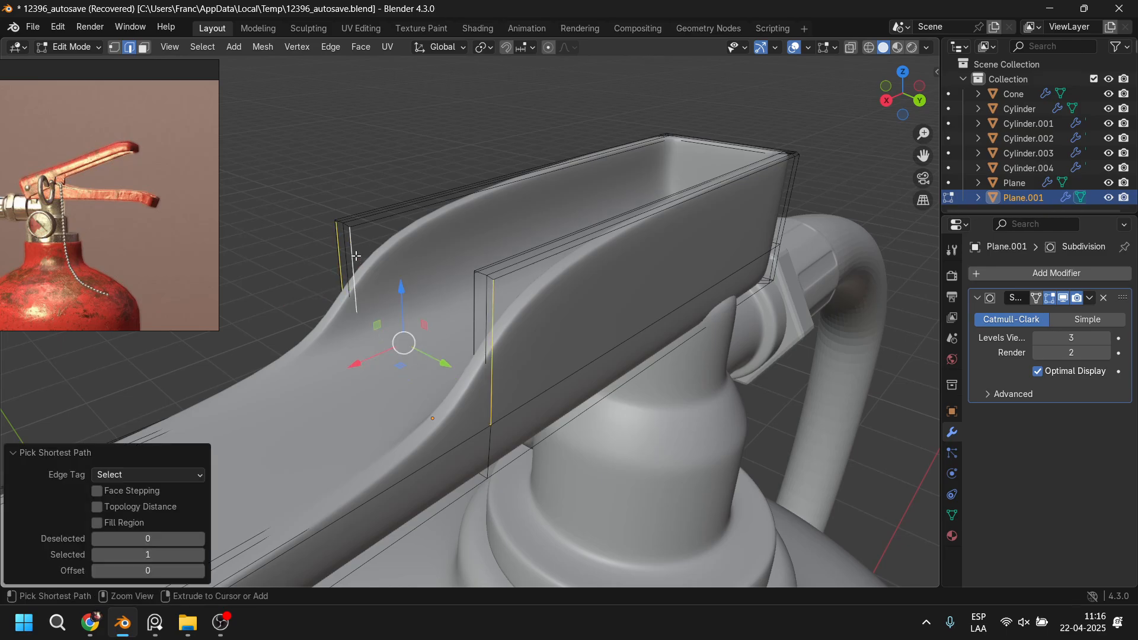
ctrl+click(342, 223)
ctrl+click(480, 275)
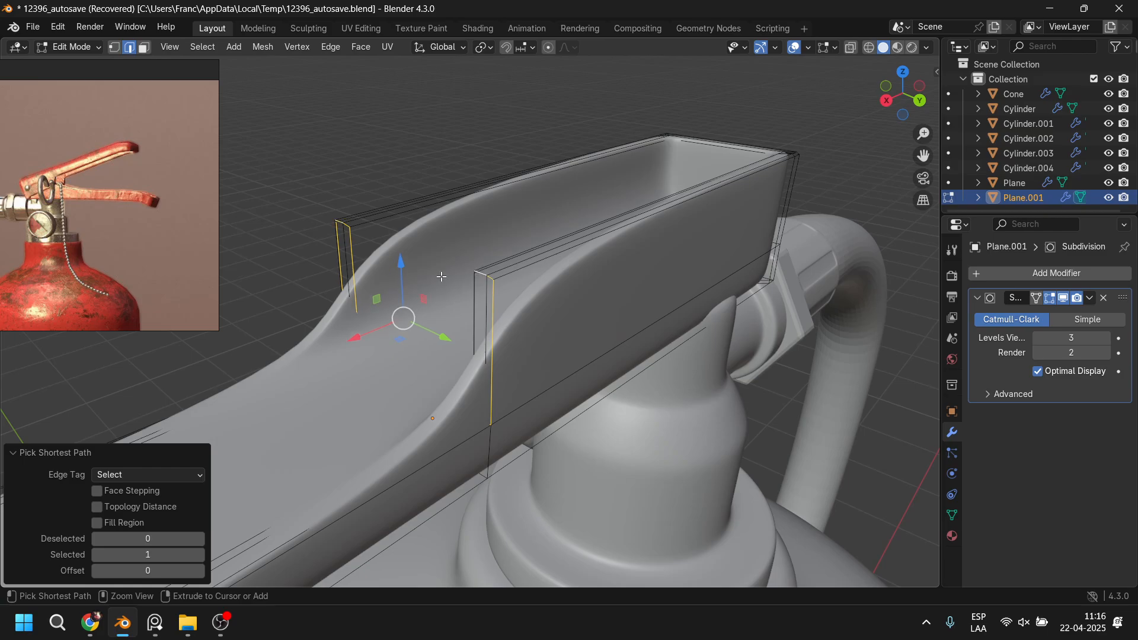
middle_drag(480, 275, 500, 333)
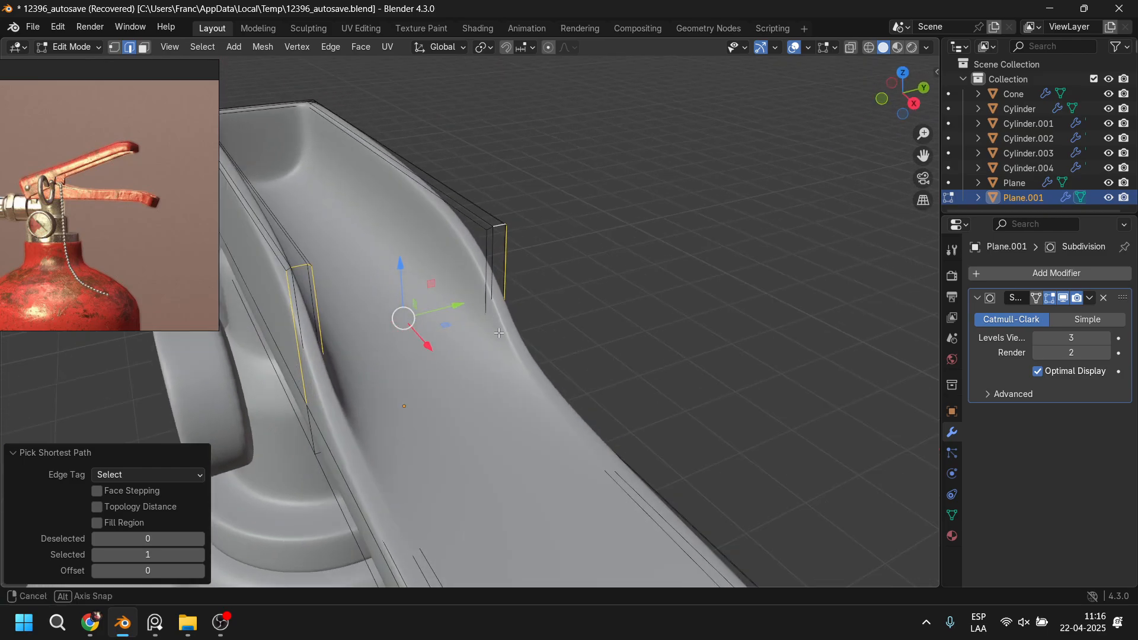
ctrl+click(482, 245)
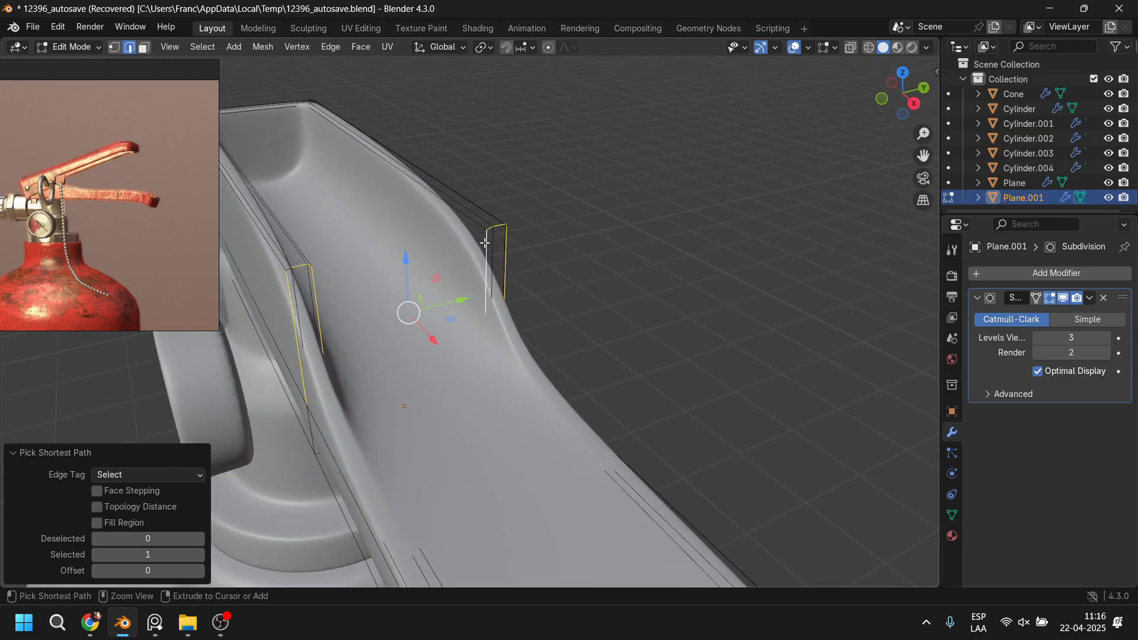
click(1049, 298)
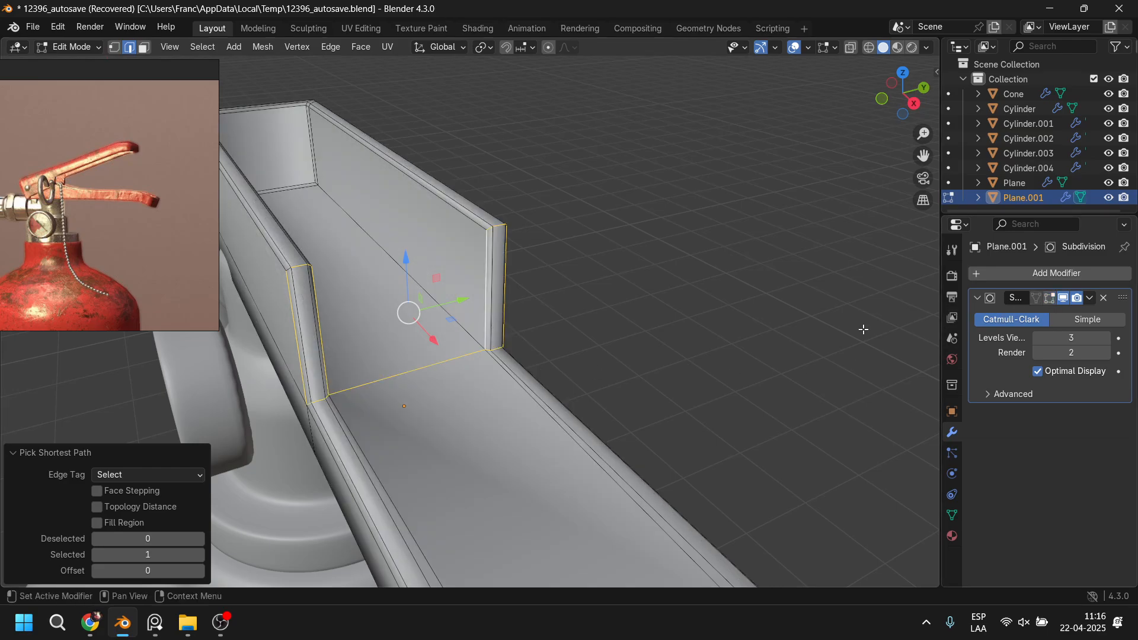
Step: Move the selected front-end wall edges back along X by about 0.229 m and a further 0.058 m to shorten the raised walls
middle_drag(864, 329, 609, 302)
drag(577, 298, 423, 300)
middle_drag(423, 301, 552, 270)
scroll(397, 293, down, 3)
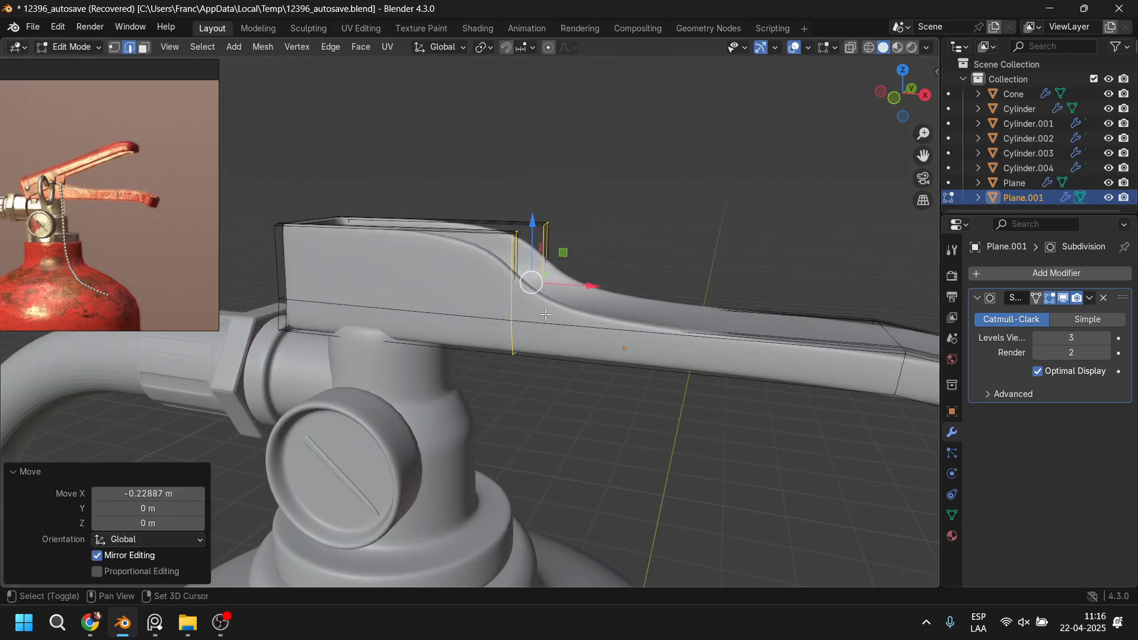
shift+middle_drag(397, 293, 458, 325)
scroll(459, 326, up, 1)
drag(658, 309, 618, 313)
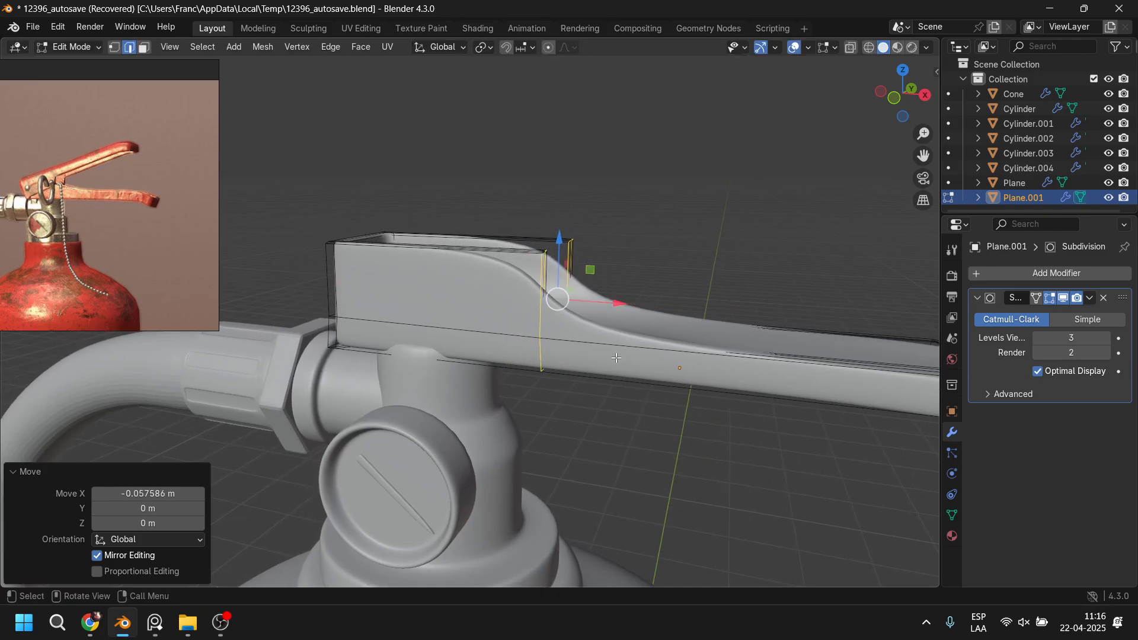
scroll(618, 358, down, 1)
middle_drag(618, 358, 705, 335)
scroll(706, 335, down, 2)
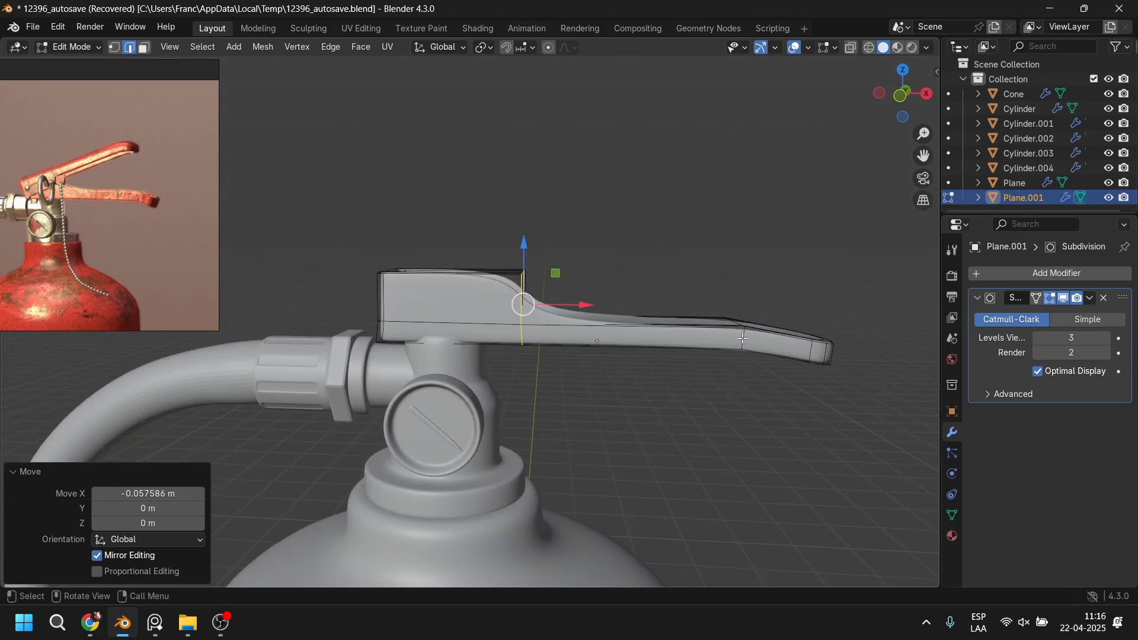
Step: Widen the whole handle mesh by scaling it along Y by about 1.194, and return to Object Mode
key(Tab)
middle_drag(720, 387, 474, 360)
key(Tab)
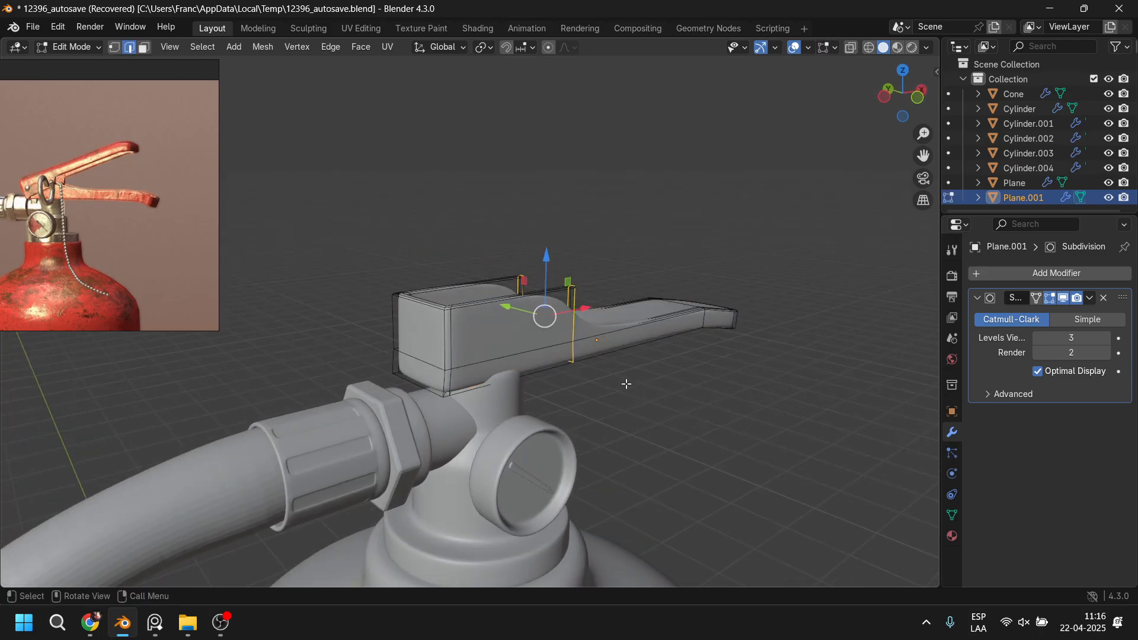
key(a)
middle_drag(624, 389, 684, 405)
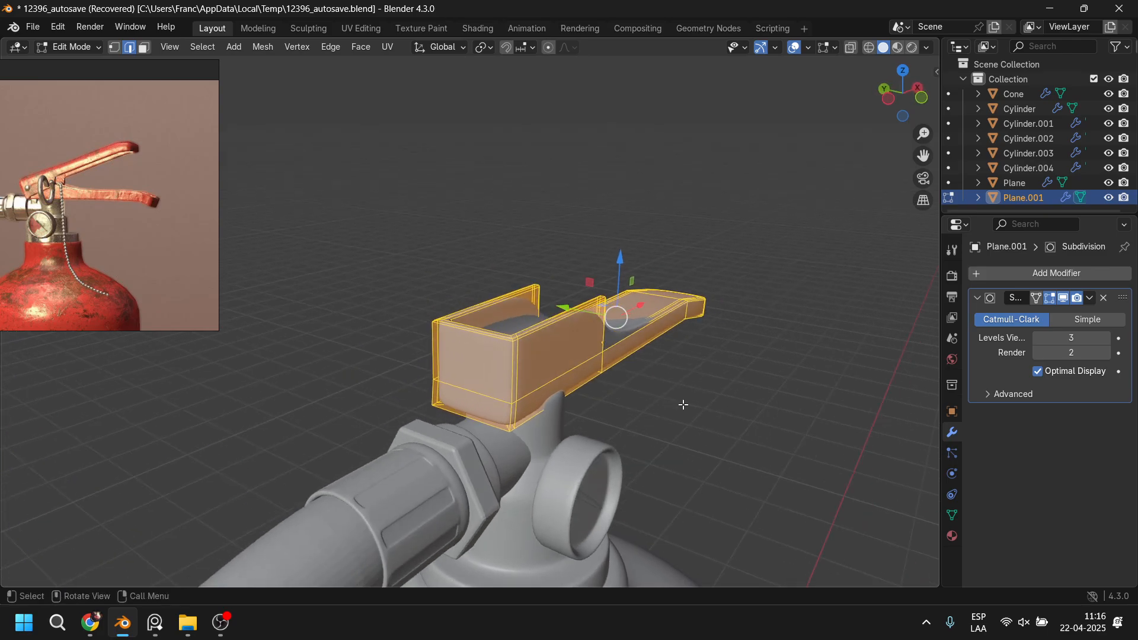
key(s)
key(y)
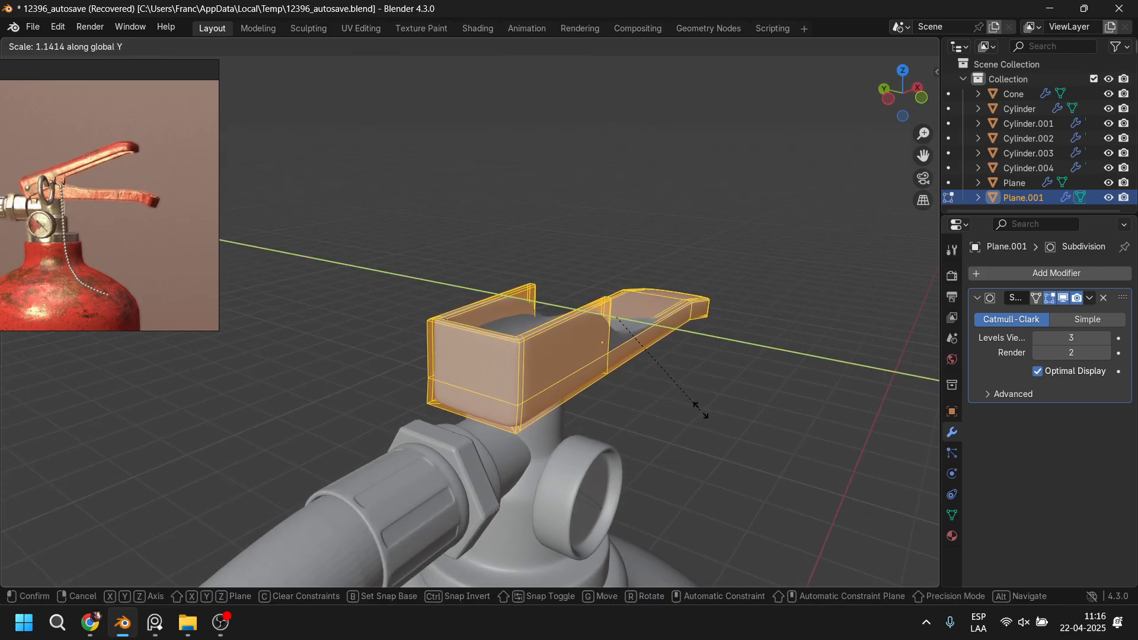
click(705, 410)
middle_drag(701, 401, 536, 375)
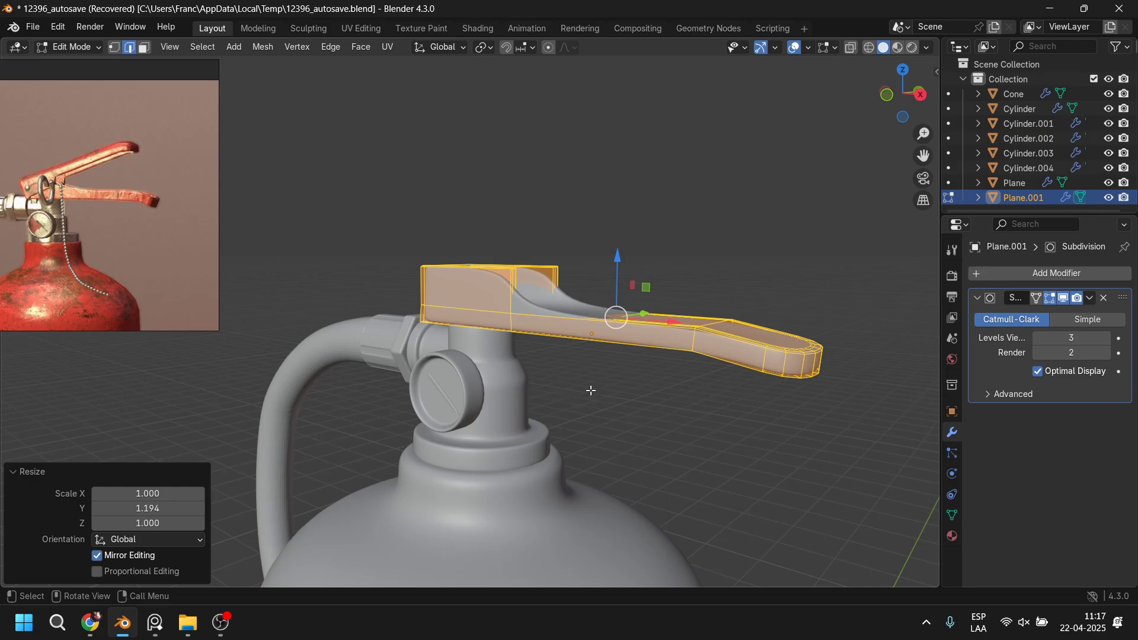
key(Tab)
middle_drag(593, 387, 712, 377)
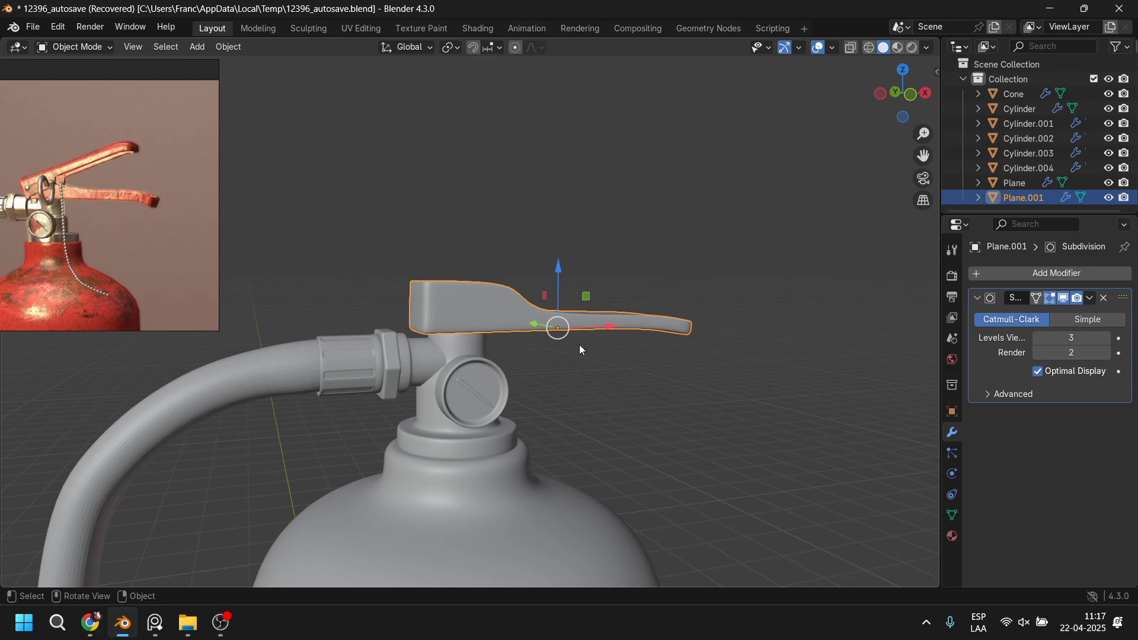
Step: Add a plane, raise it about 5.86 m along Z, and position it in front view just above the handle, offset toward the handle's tip
scroll(580, 349, down, 2)
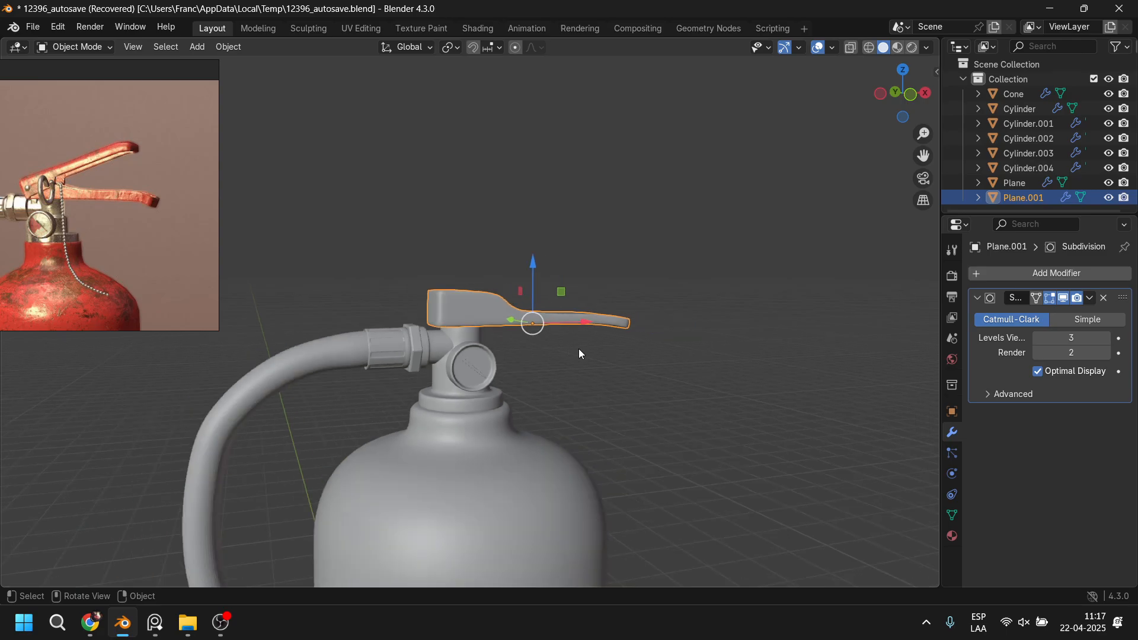
key(shift+a)
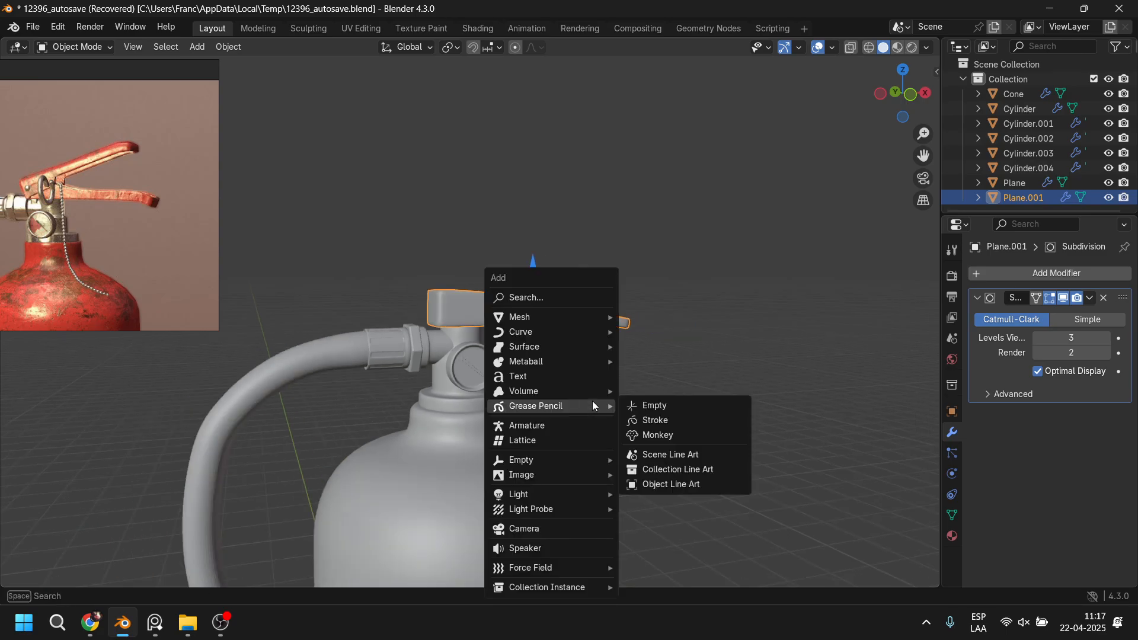
mouse_move(546, 314)
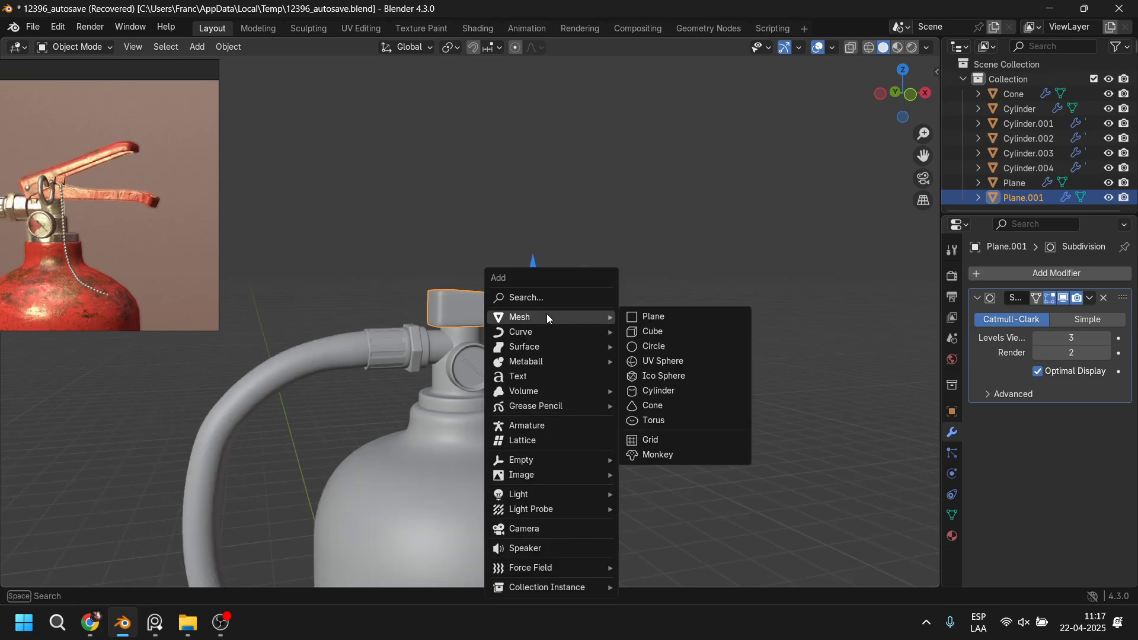
click(671, 312)
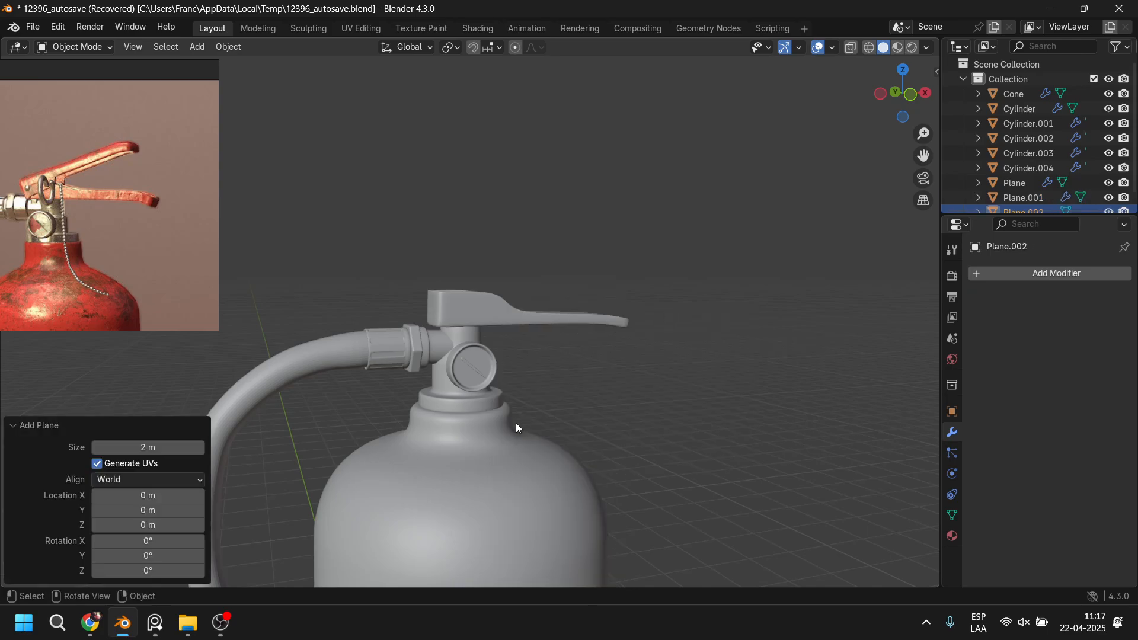
scroll(516, 422, down, 4)
drag(458, 495, 478, 137)
key(KP_1)
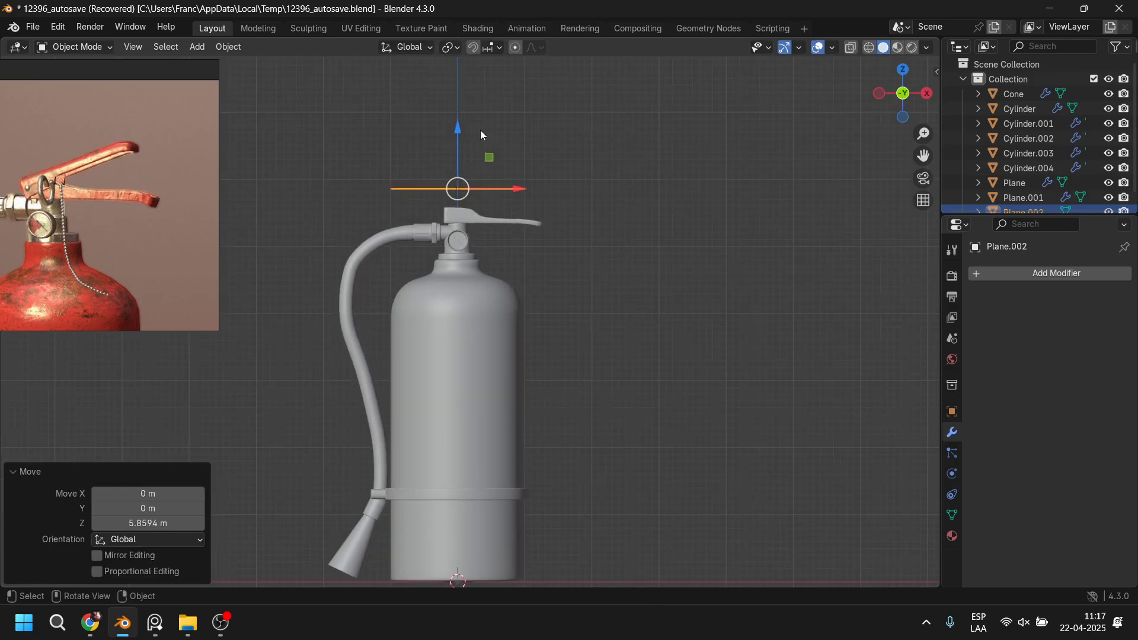
drag(520, 192, 536, 212)
scroll(557, 137, up, 4)
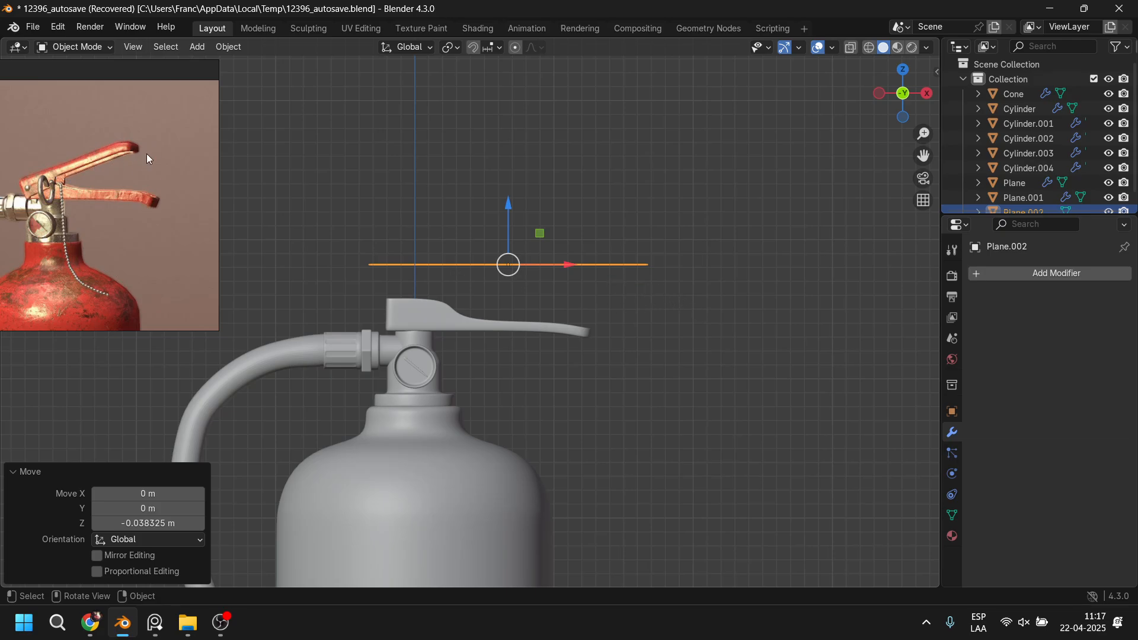
Step: Shorten the new plane along X by a scale of about 0.804 plus a slight further reduction, and shift it back over the handle
click(72, 213)
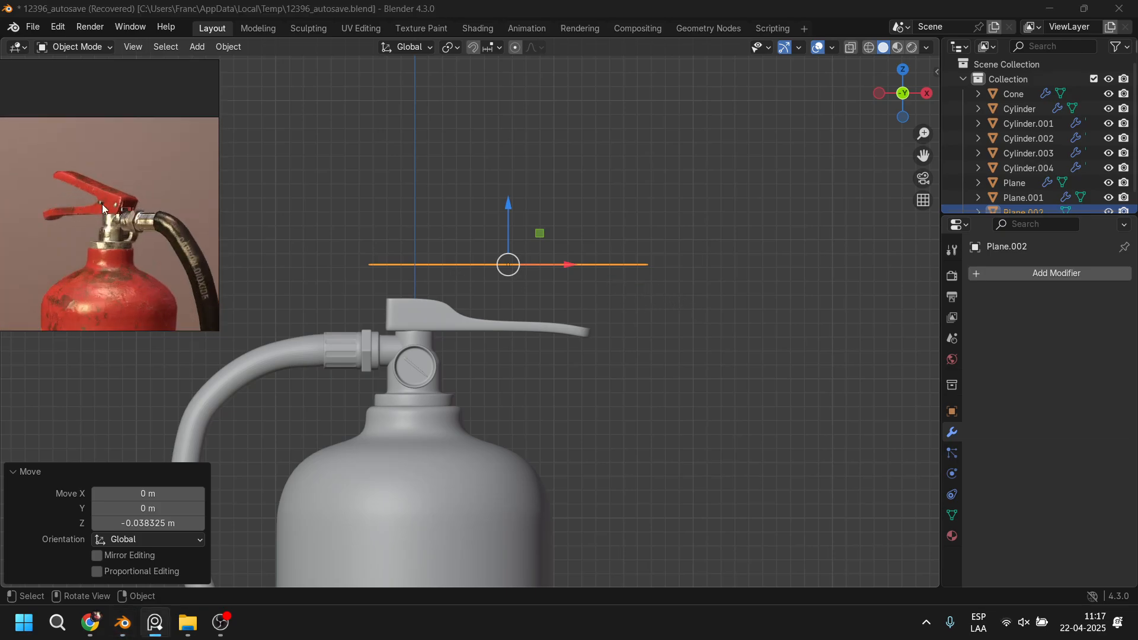
click(705, 342)
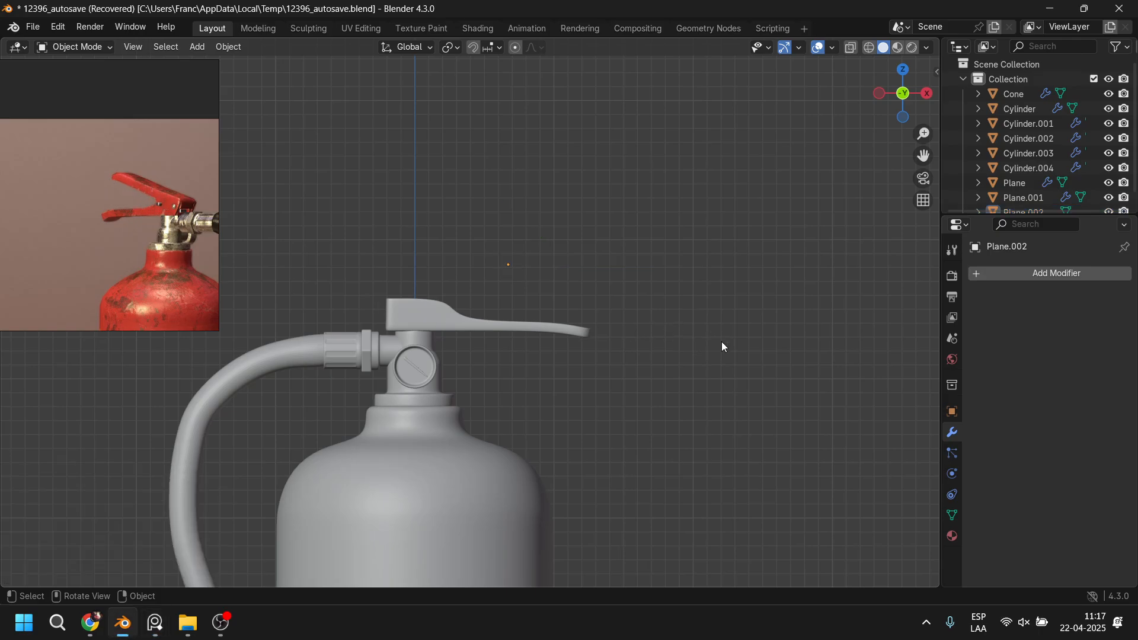
right_click(738, 350)
drag(518, 143, 695, 307)
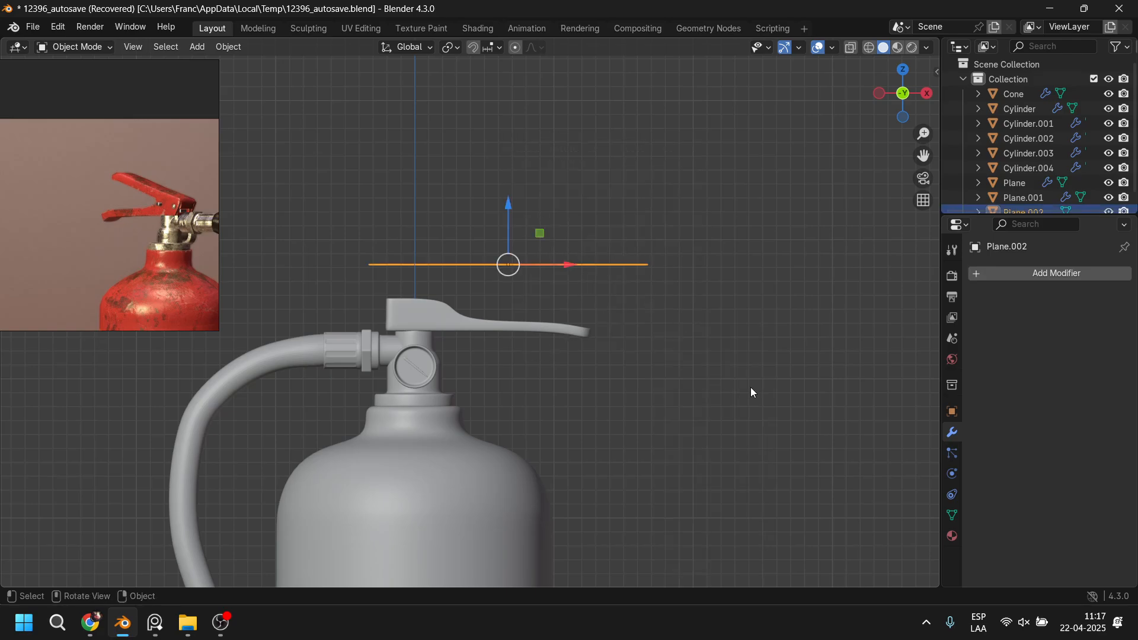
key(s)
key(x)
click(686, 368)
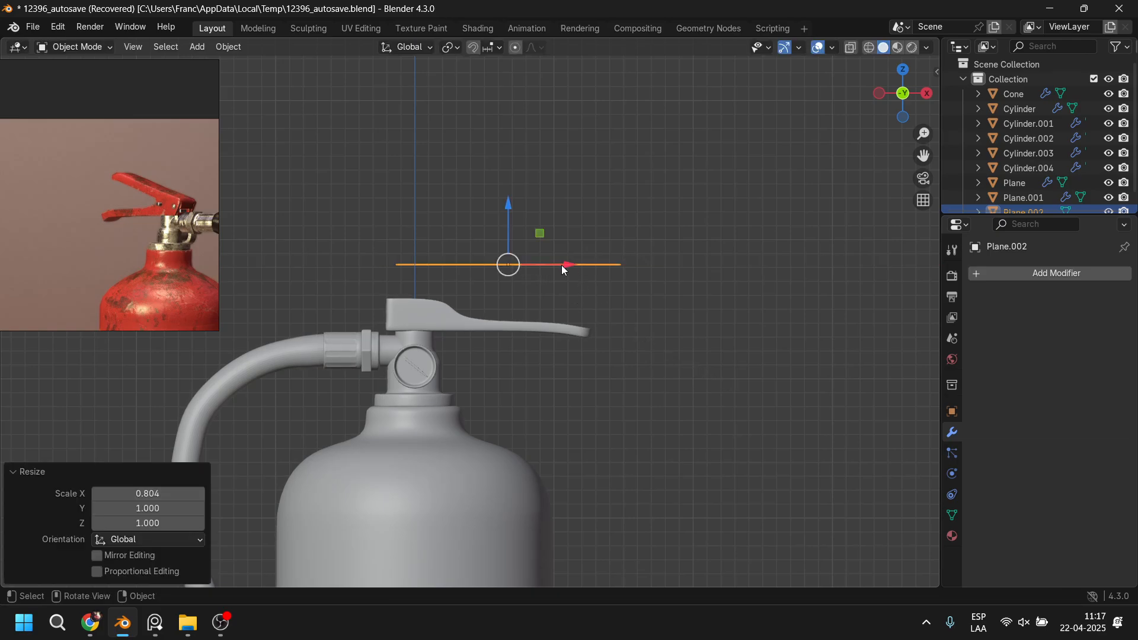
drag(561, 267, 539, 264)
key(s)
key(x)
click(704, 354)
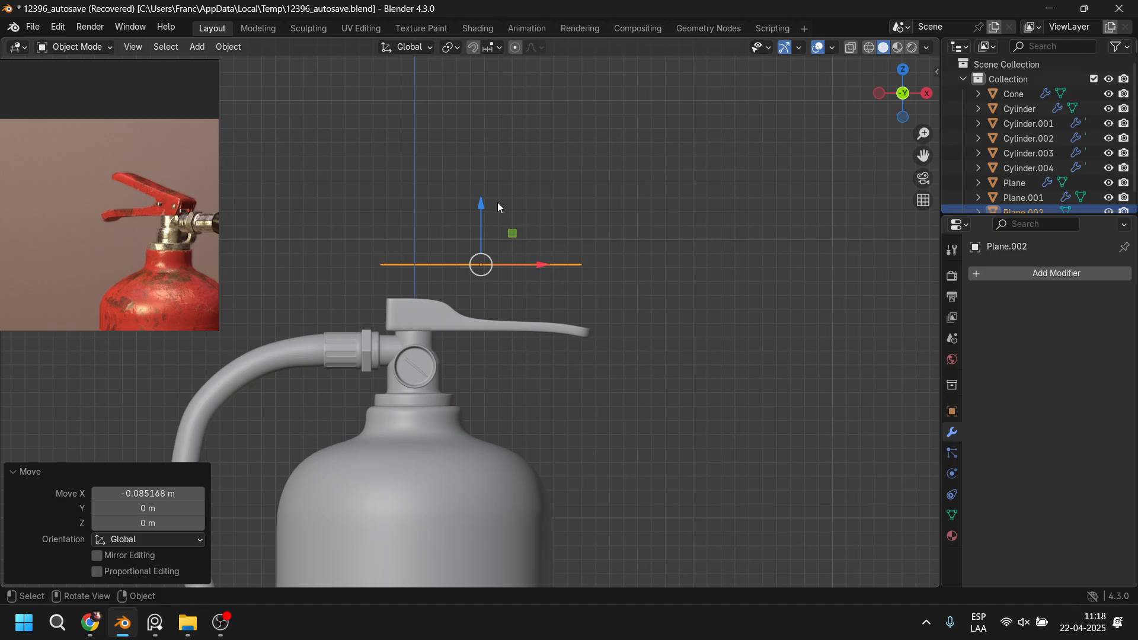
Step: Narrow the plane to about the handle's width by scaling it along Y by 0.310 and again by 0.612
click(115, 247)
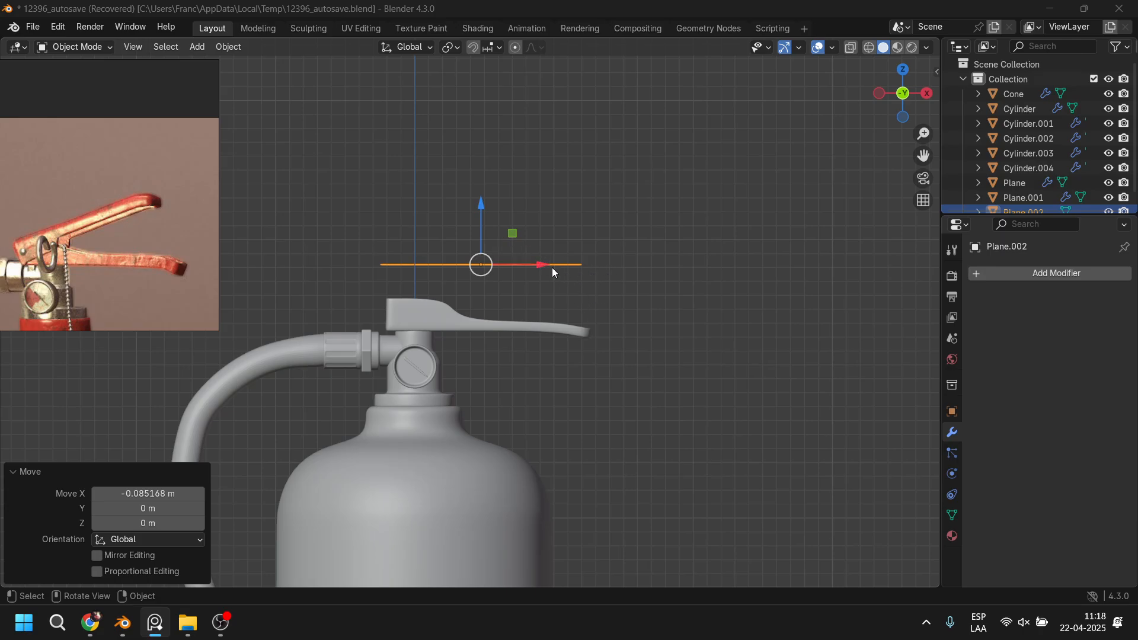
middle_drag(583, 307, 525, 309)
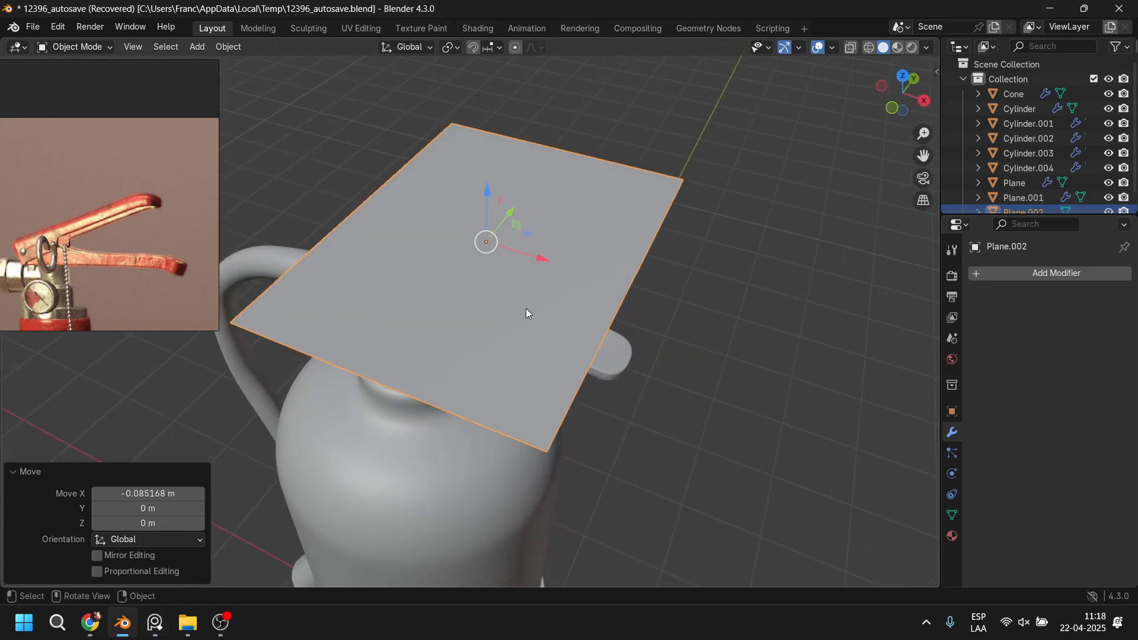
key(s)
key(y)
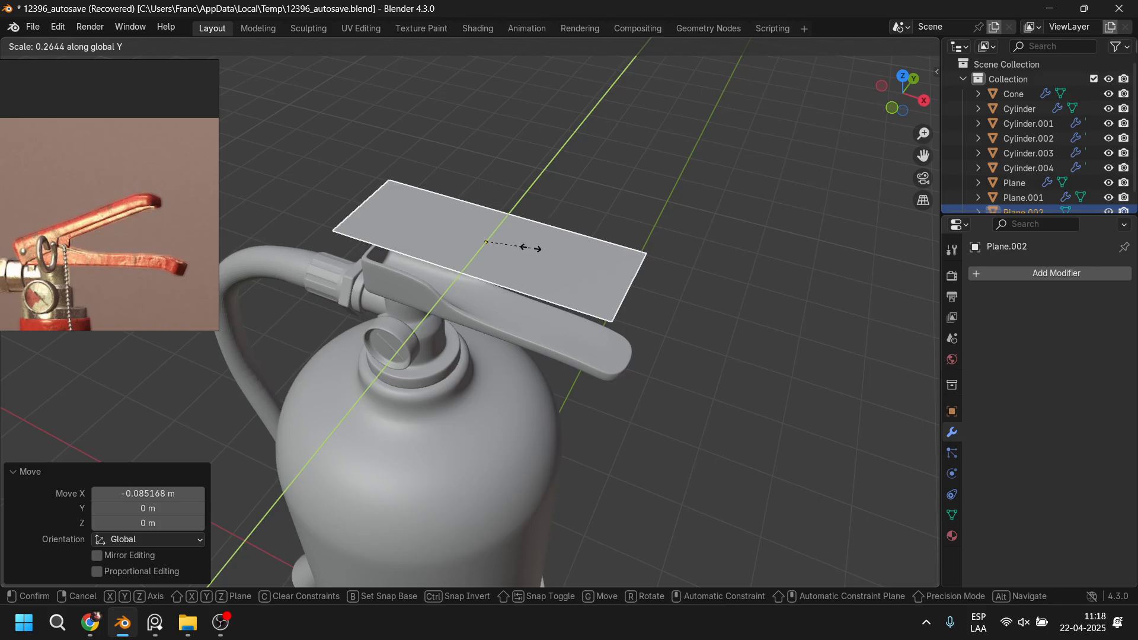
click(538, 248)
key(KP_7)
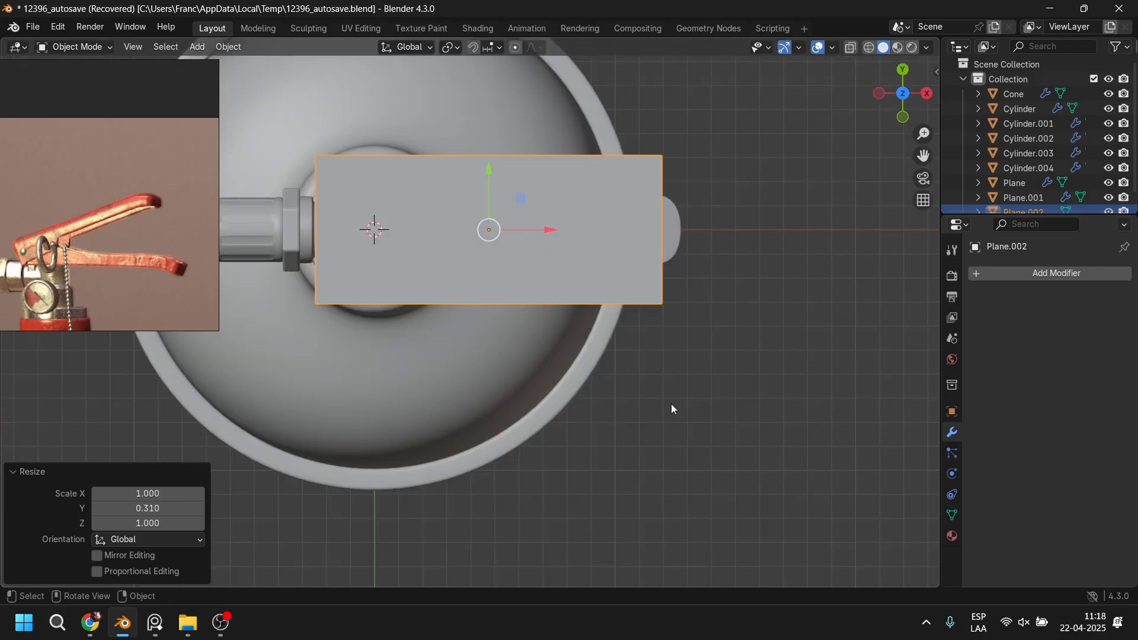
key(s)
key(y)
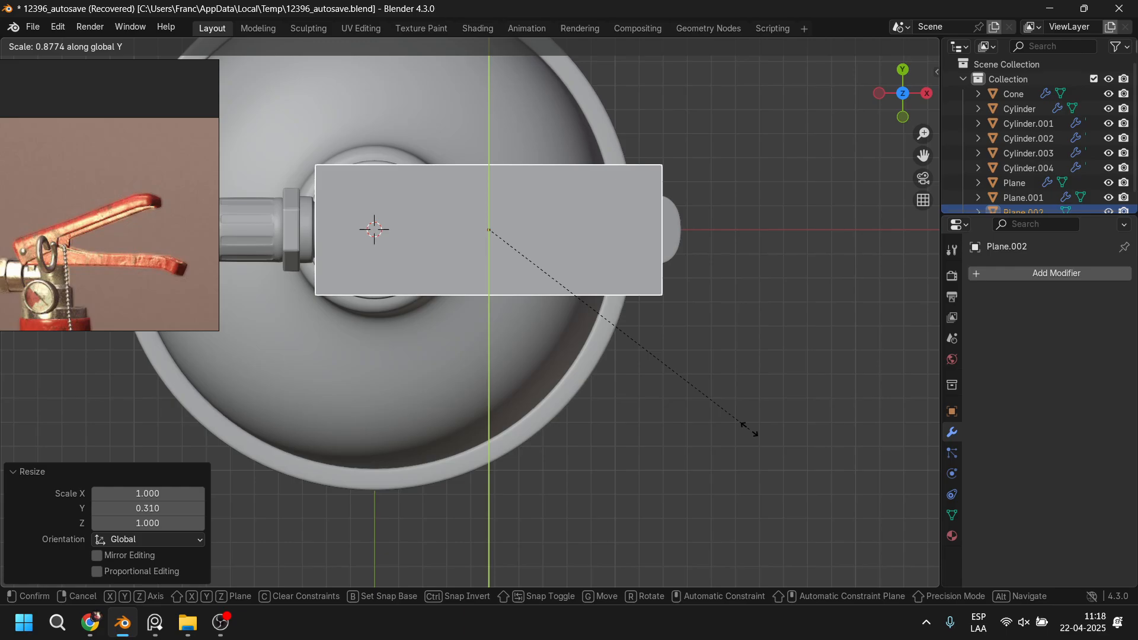
click(678, 358)
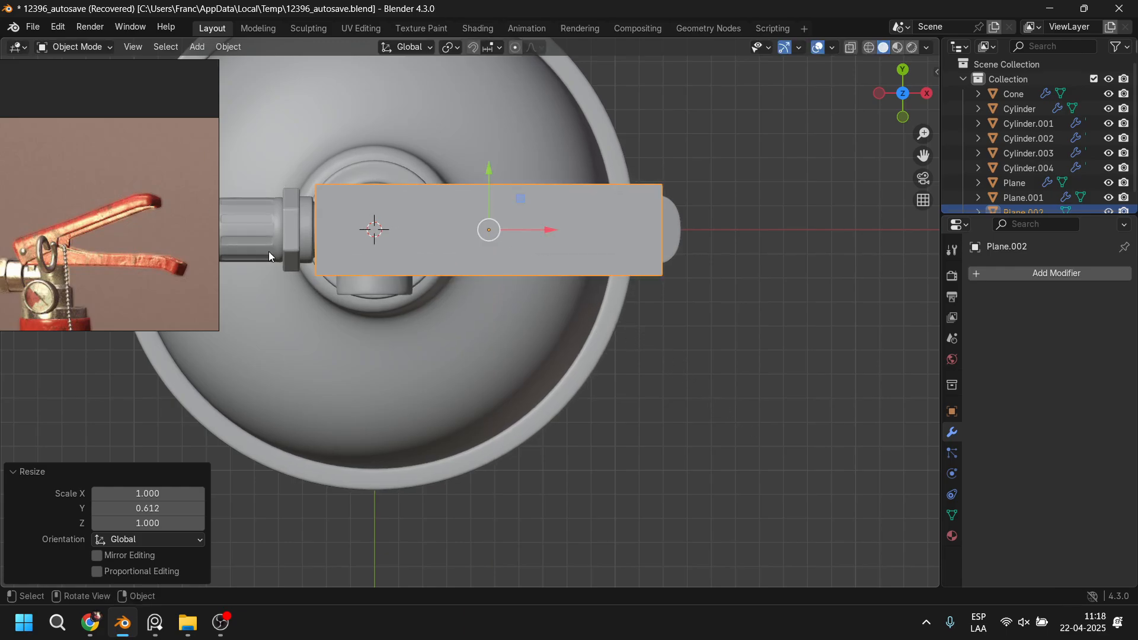
middle_drag(632, 413, 632, 278)
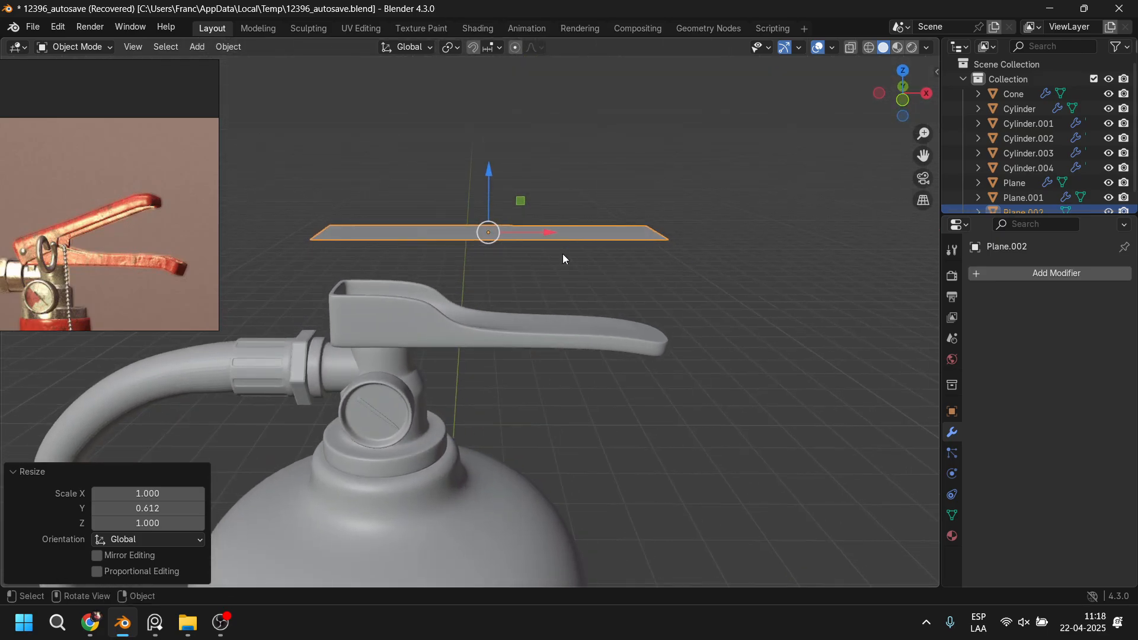
Step: Apply all transforms to the new plane and set its origin to its geometry
key(shift+a)
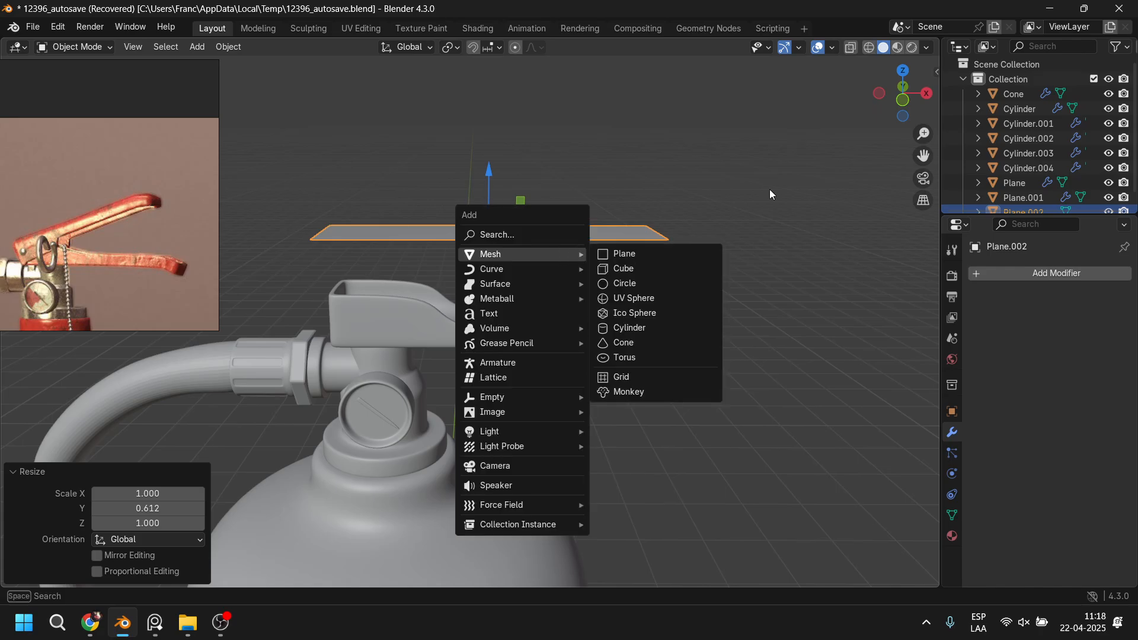
key(Escape)
key(ctrl+a)
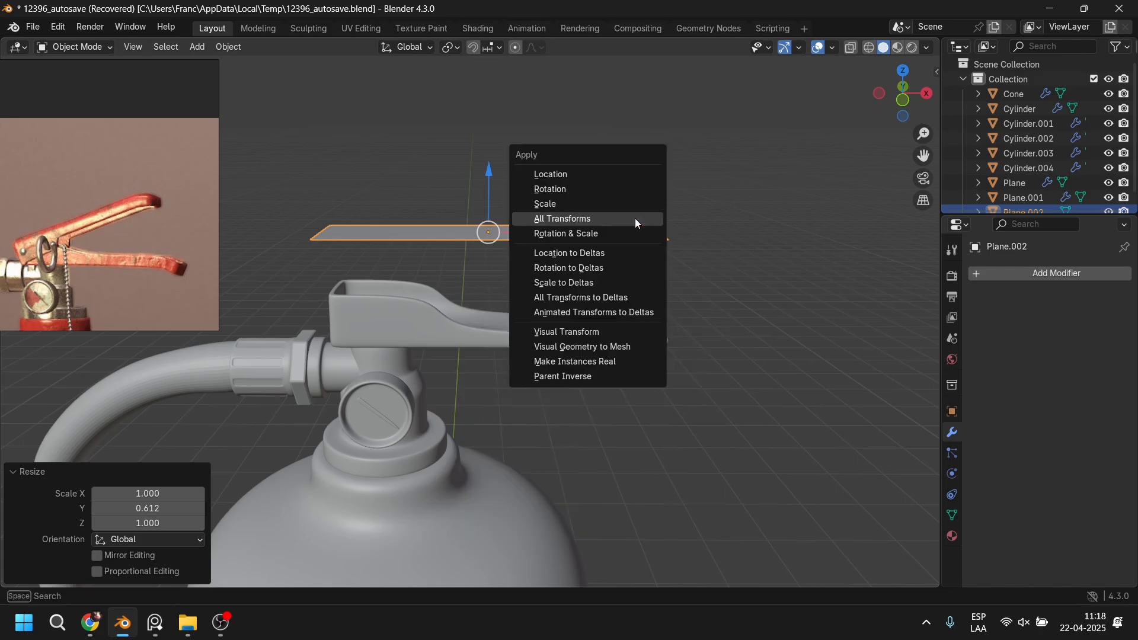
click(563, 219)
right_click(556, 233)
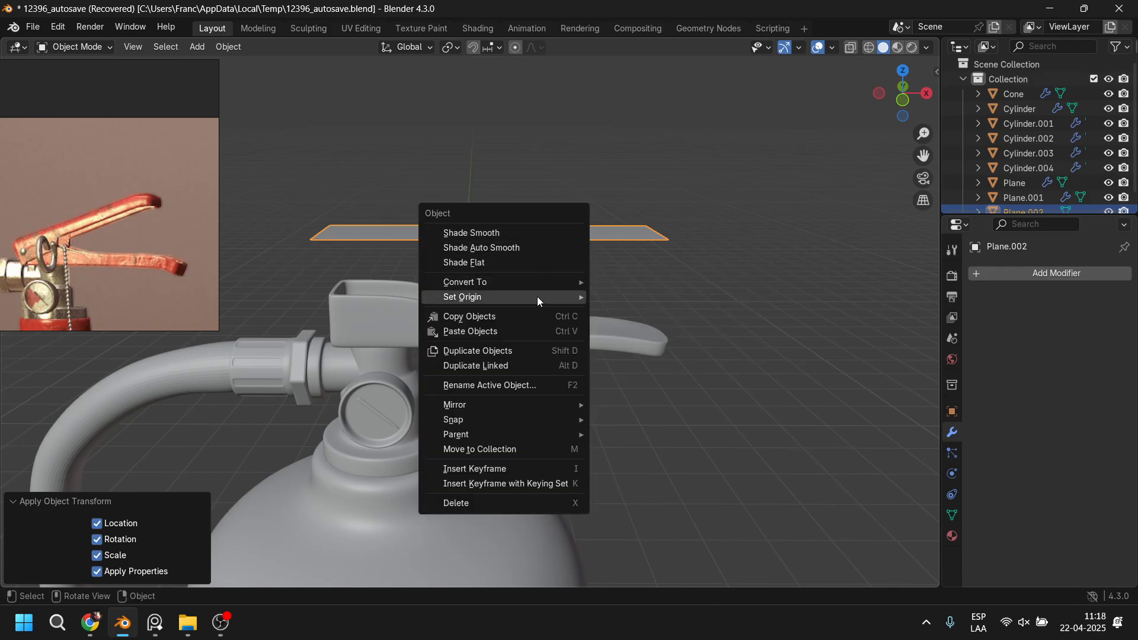
mouse_move(537, 297)
click(646, 310)
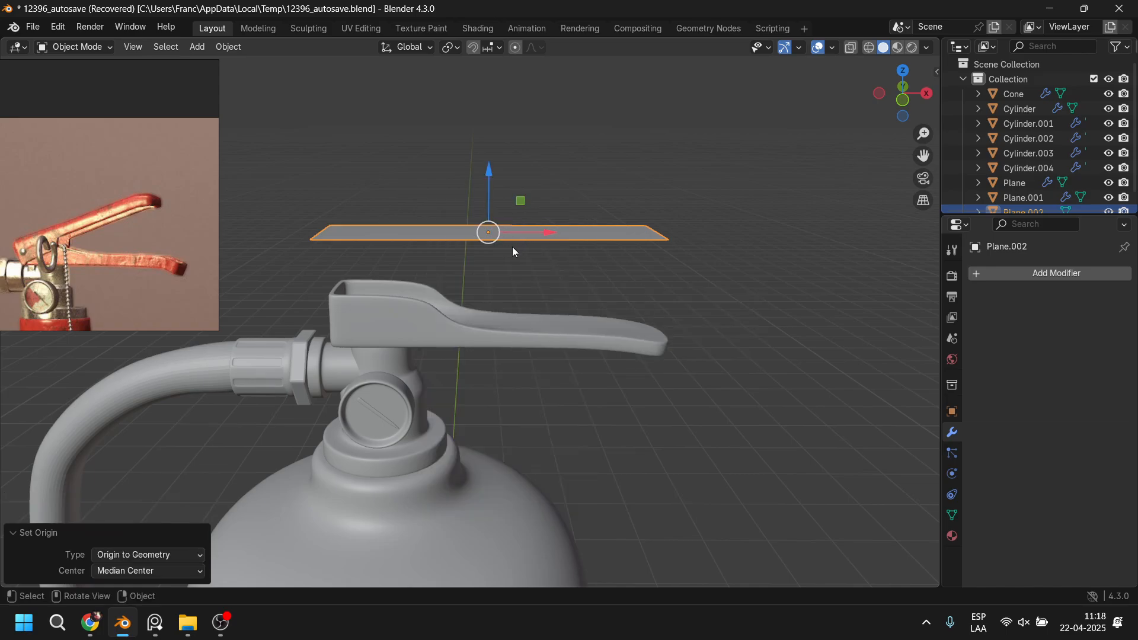
Step: Add a loop cut across the plane near the tip and lower the tip's end edge about 0.04 m along Z
key(Tab)
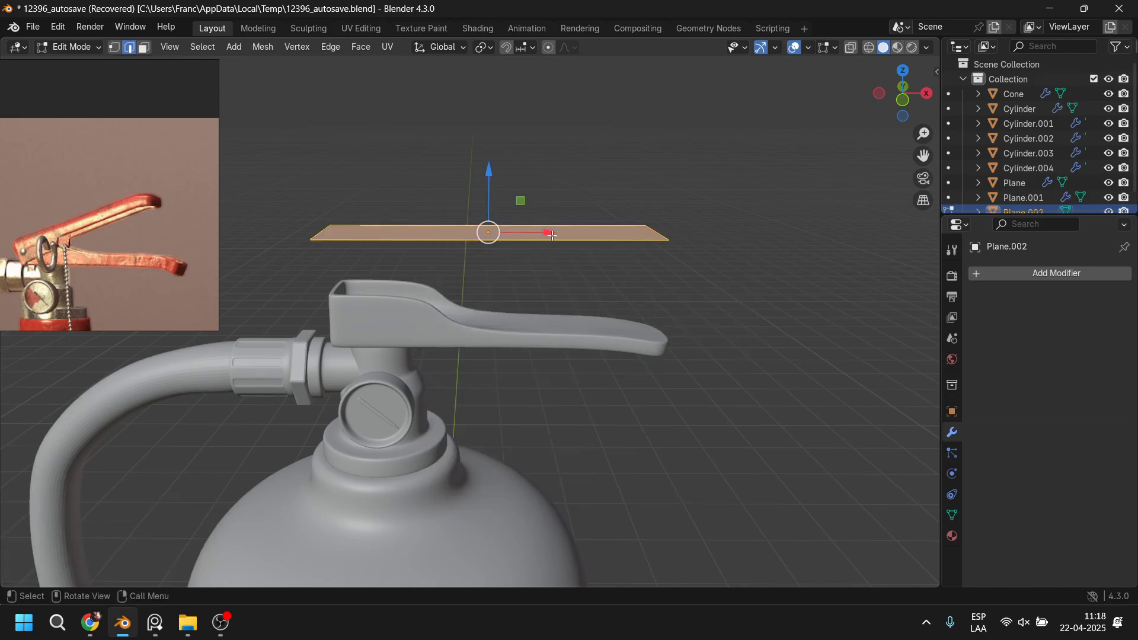
key(ctrl+r)
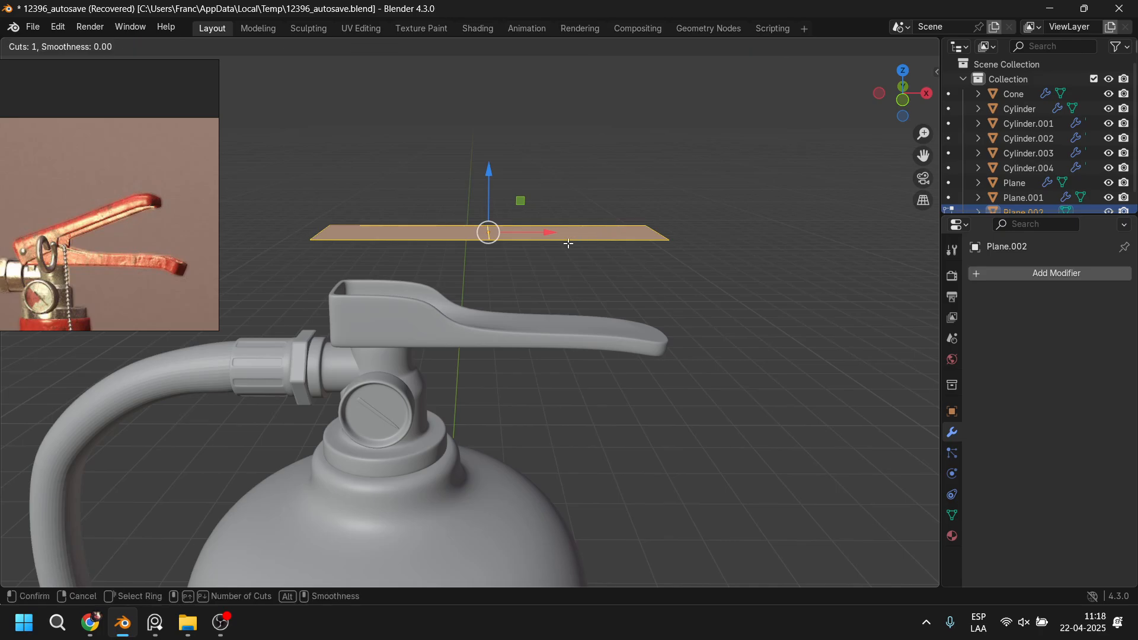
click(608, 234)
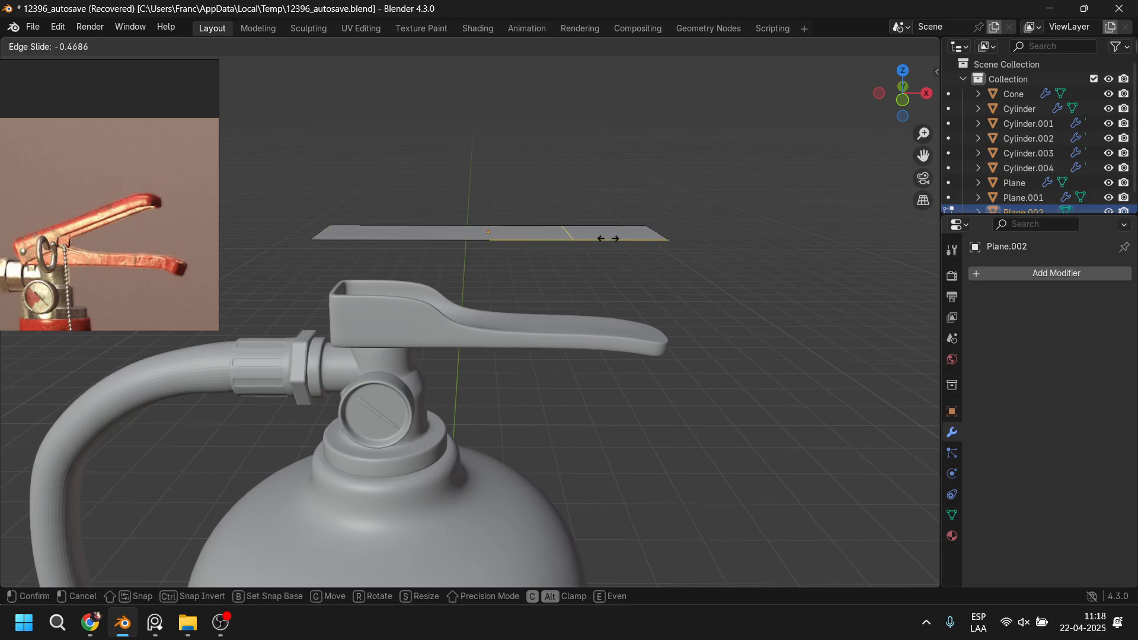
click(656, 241)
click(664, 235)
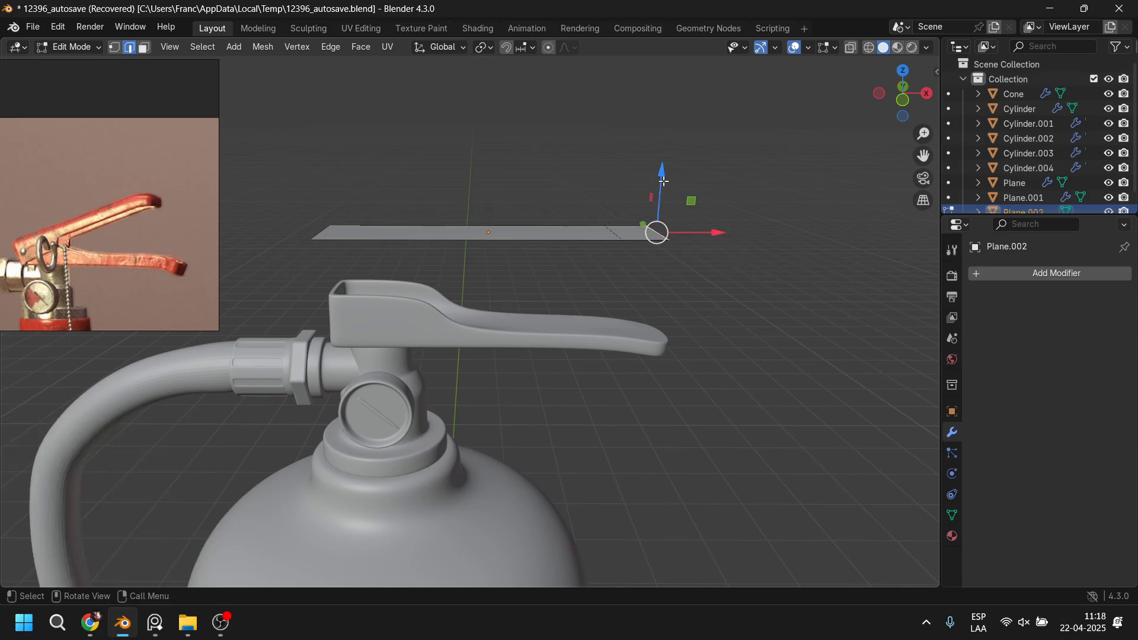
drag(663, 182, 660, 195)
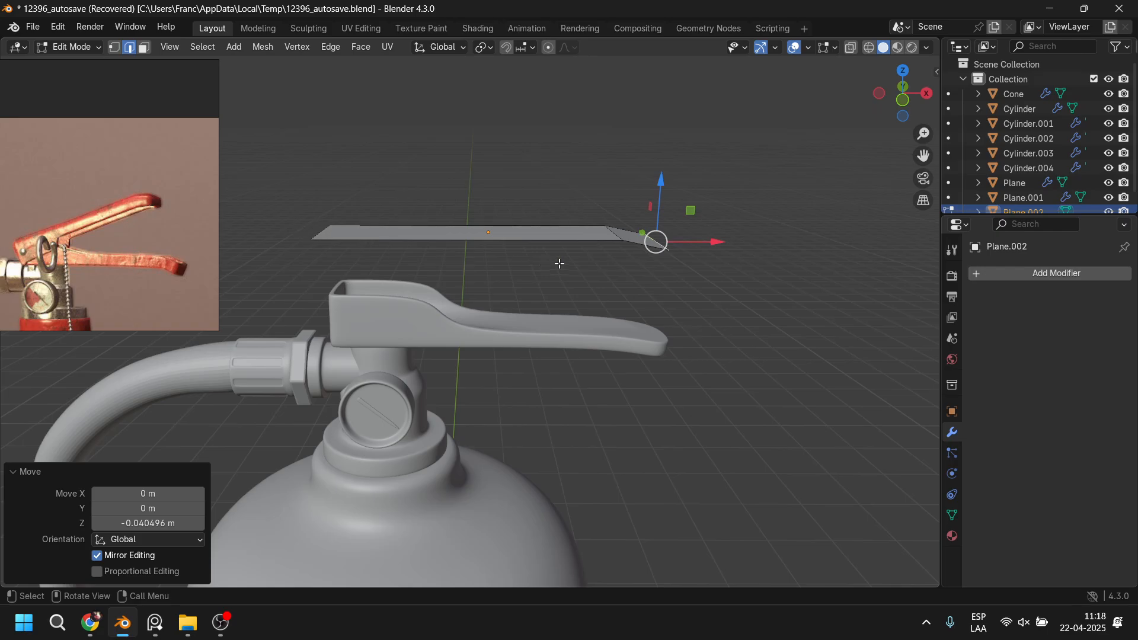
Step: Round the tip by beveling its two corner vertices with a width of 0.131 m and 4 segments
middle_drag(560, 263, 655, 243)
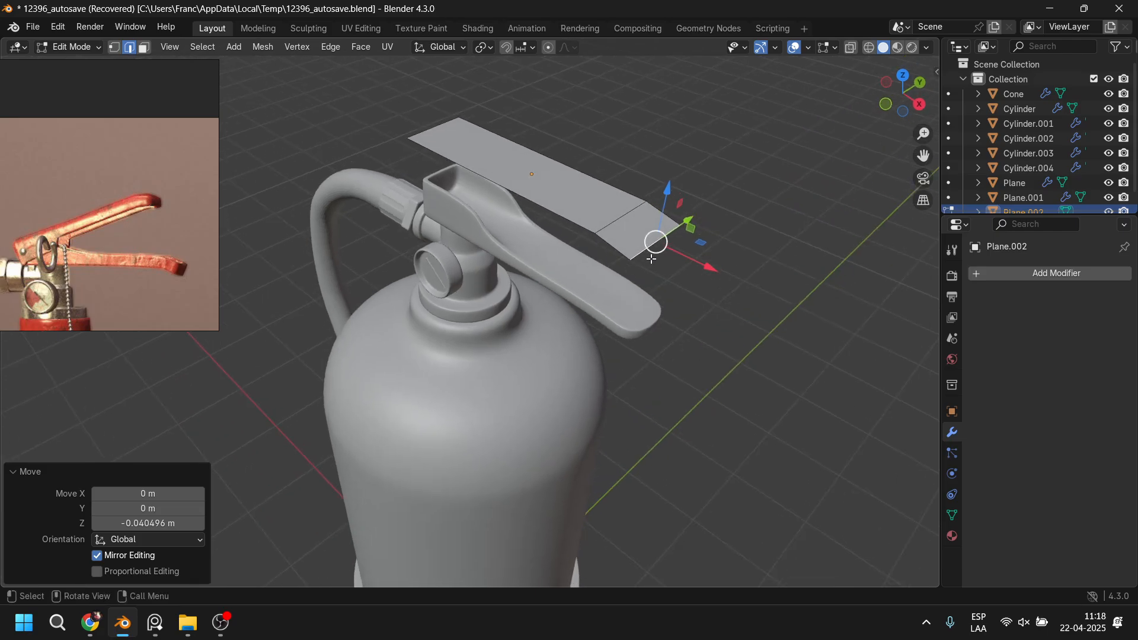
key(1)
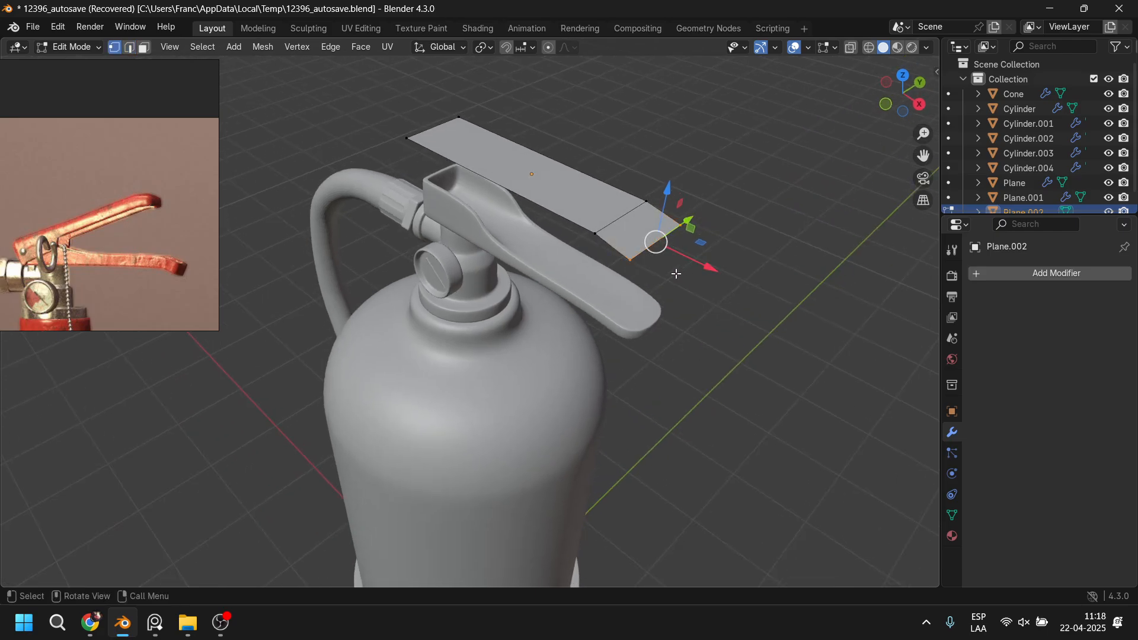
click(631, 257)
shift+click(679, 226)
scroll(710, 248, up, 2)
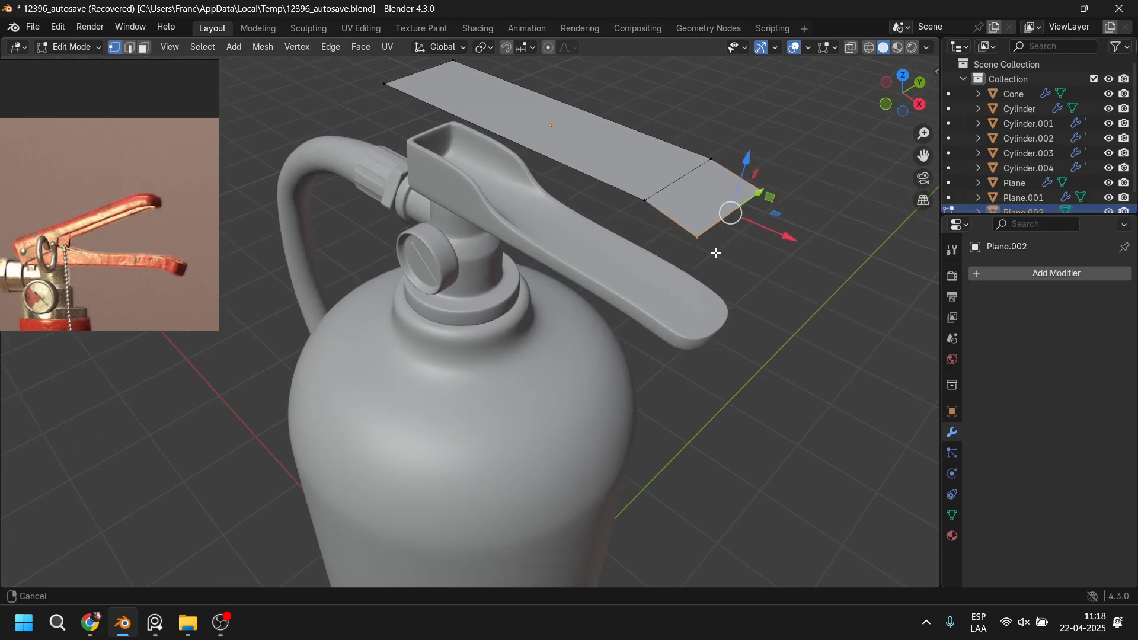
shift+middle_drag(714, 252, 602, 323)
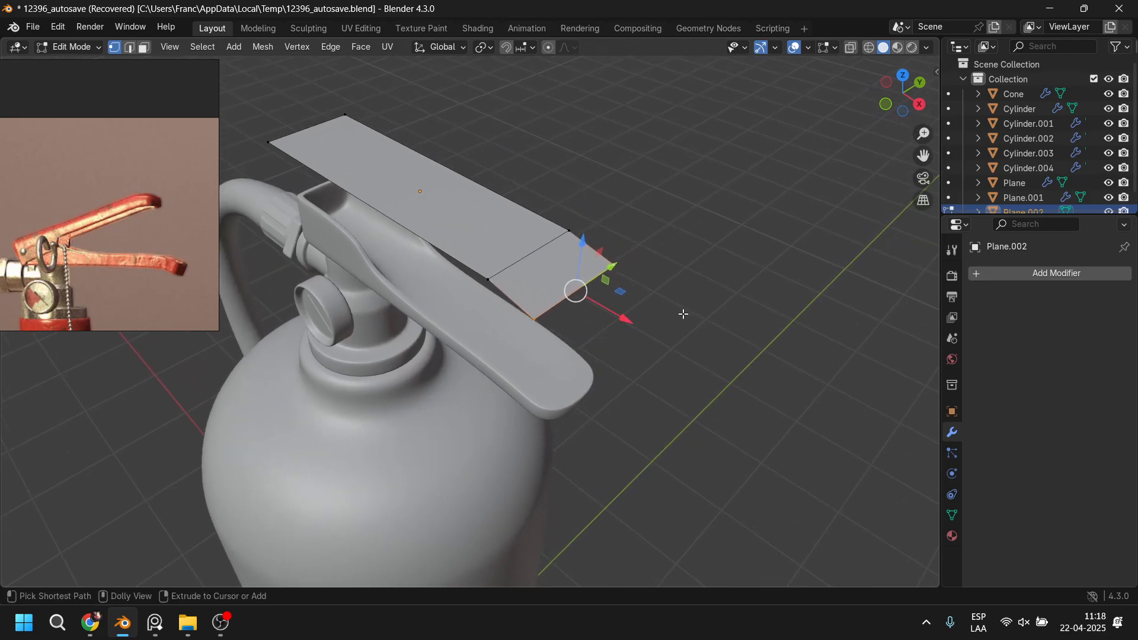
key(ctrl+shift+b)
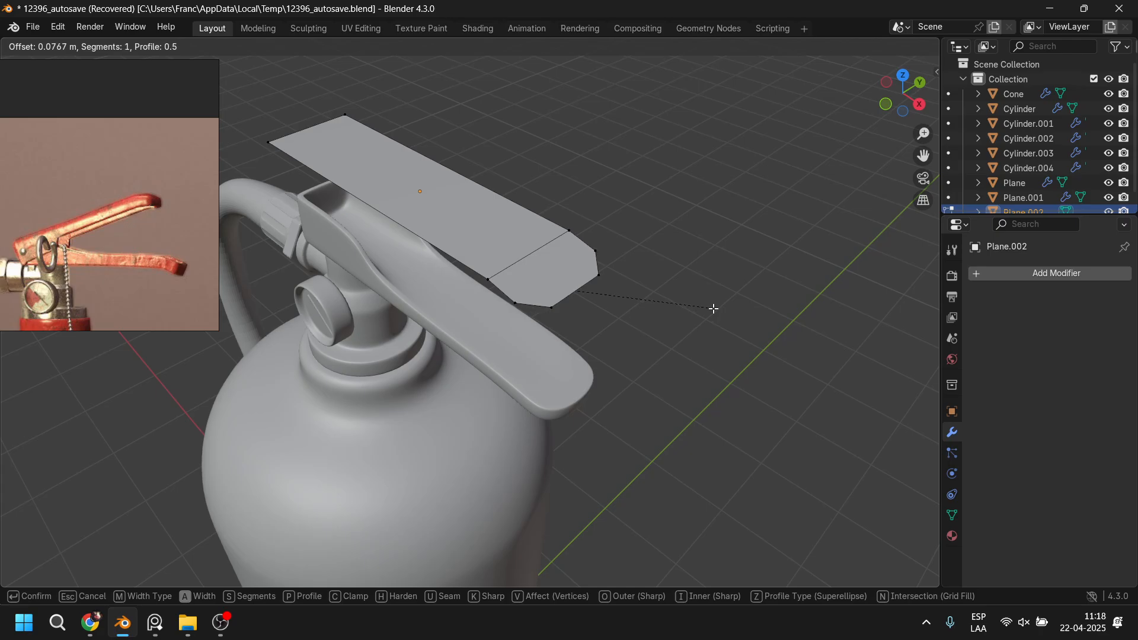
scroll(714, 308, up, 3)
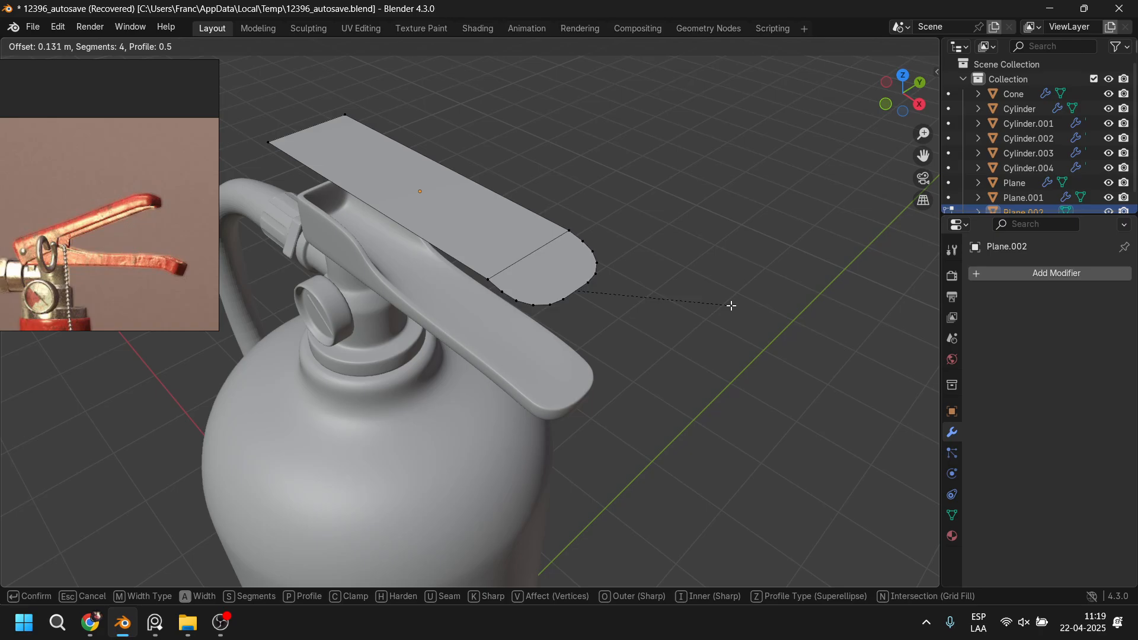
click(731, 306)
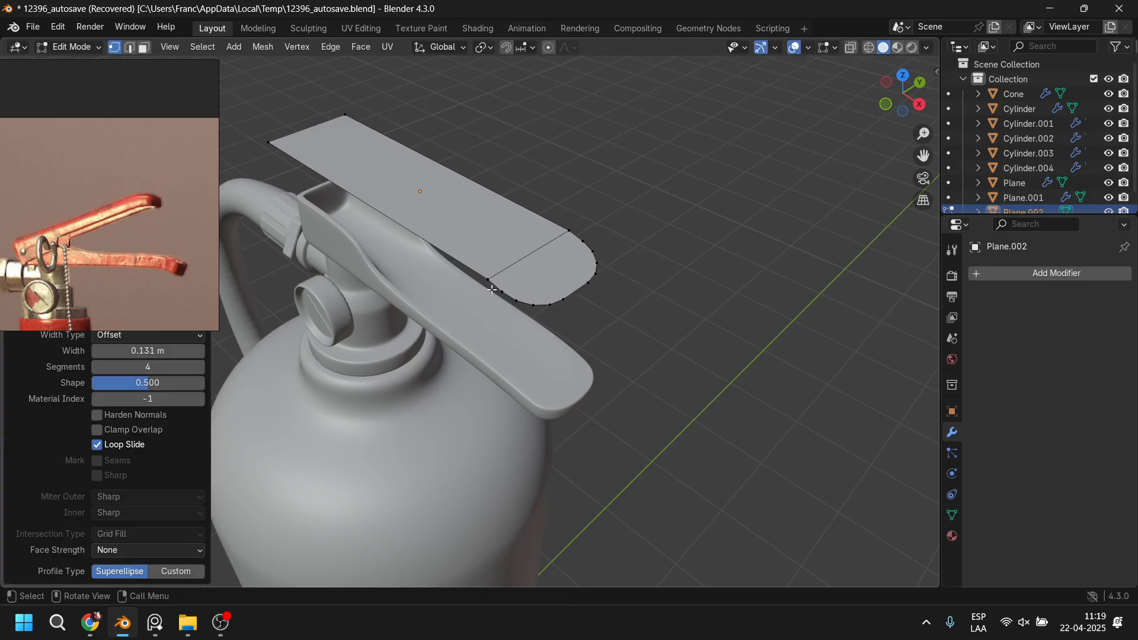
Step: Add a loop cut close to the plane's rear end and shift it about 0.013 m along X toward that end
middle_drag(492, 289, 620, 274)
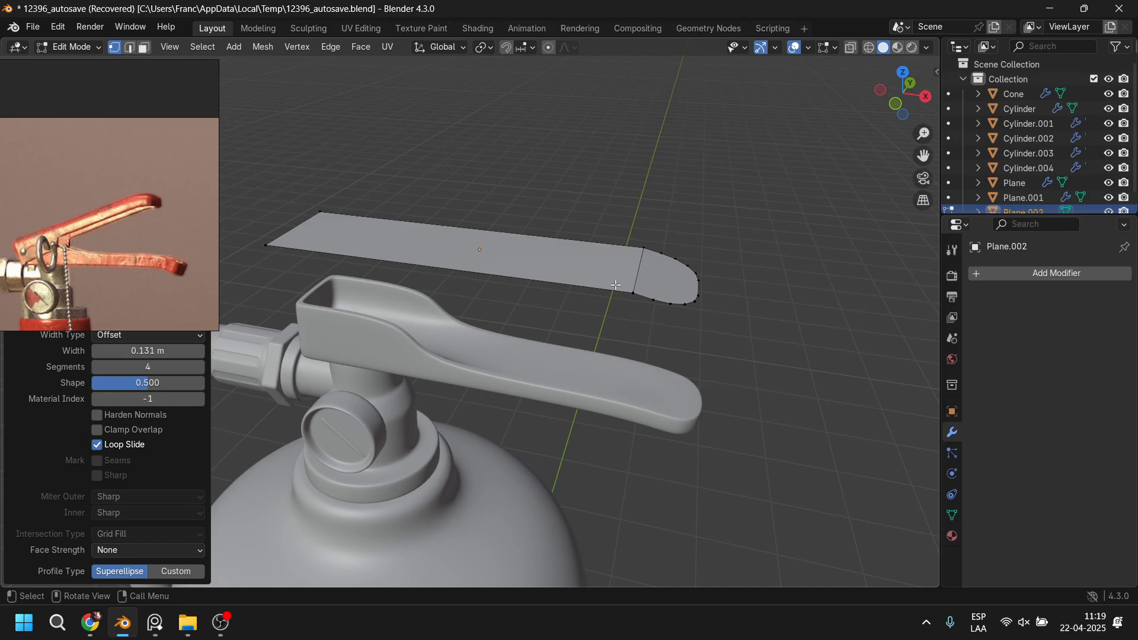
middle_drag(371, 259, 388, 281)
key(ctrl+r)
click(389, 280)
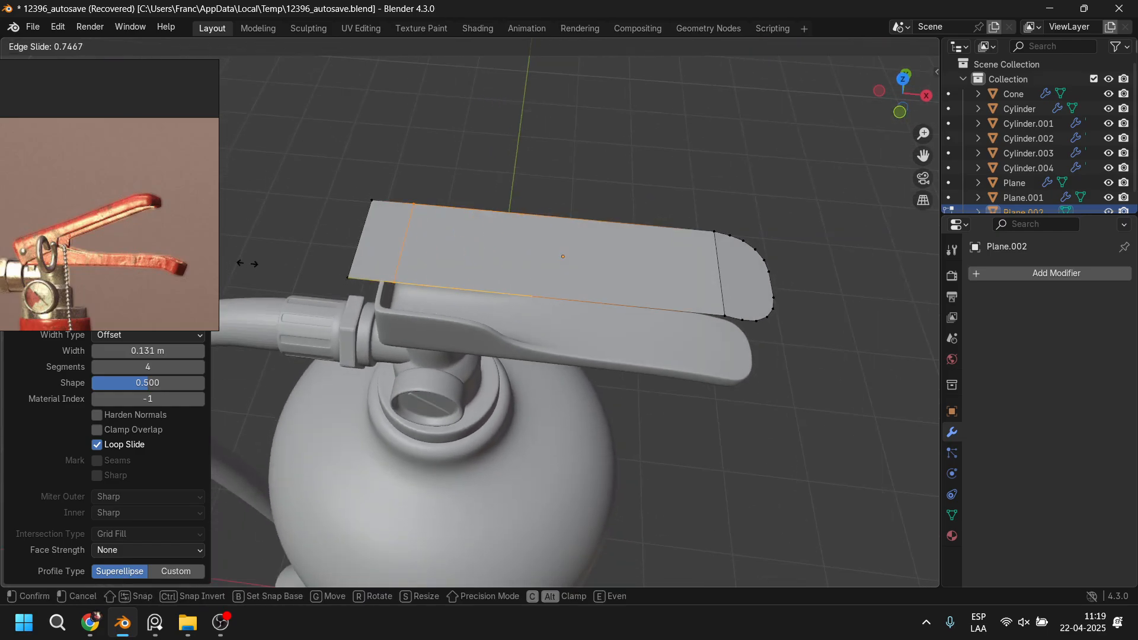
click(211, 244)
drag(435, 248, 424, 246)
scroll(413, 255, up, 3)
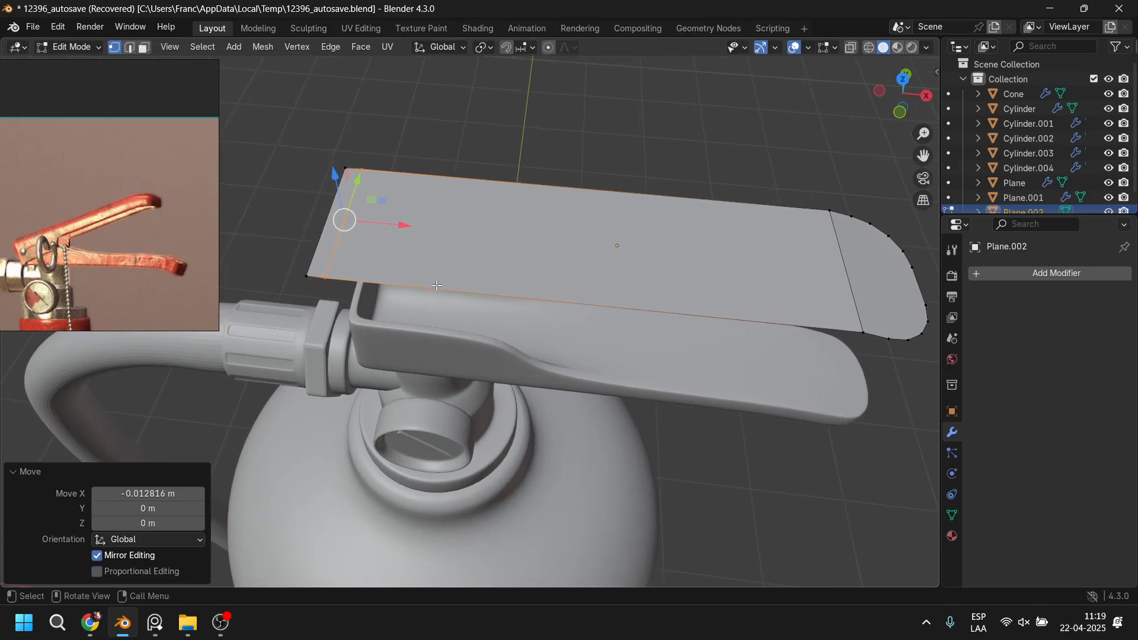
Step: Add a Subdivision Surface modifier with viewport level 2 to the upper handle plane
click(1022, 273)
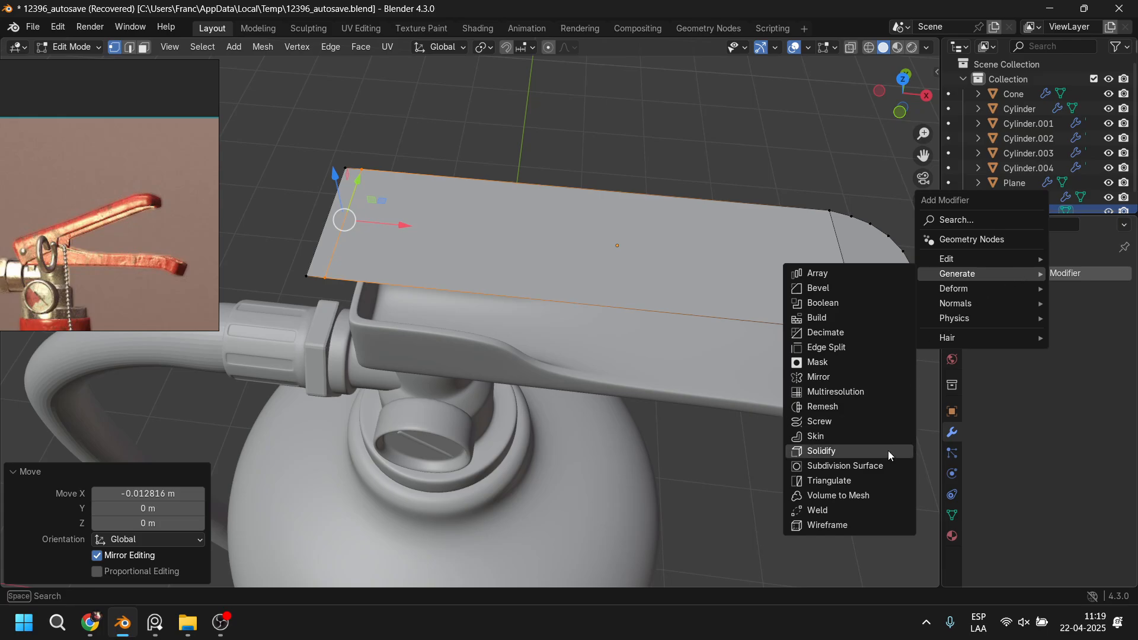
click(883, 466)
click(1103, 337)
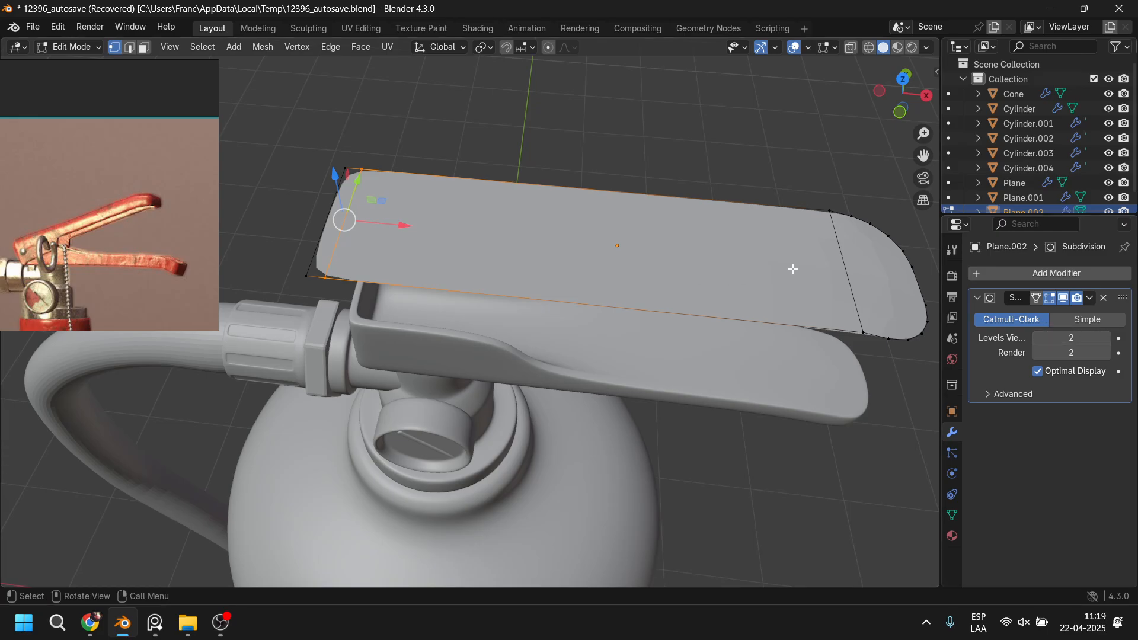
Step: Select all three faces of the plane and inset them together with a thickness of about 0.018 m
shift+middle_drag(688, 266, 645, 259)
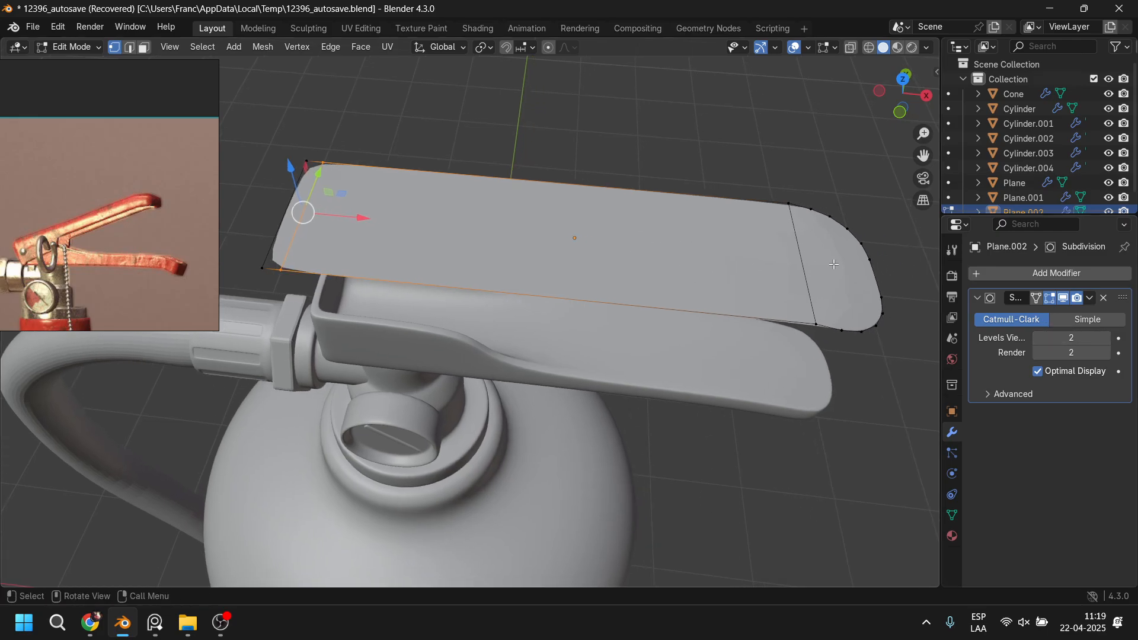
key(alt+a)
click(144, 47)
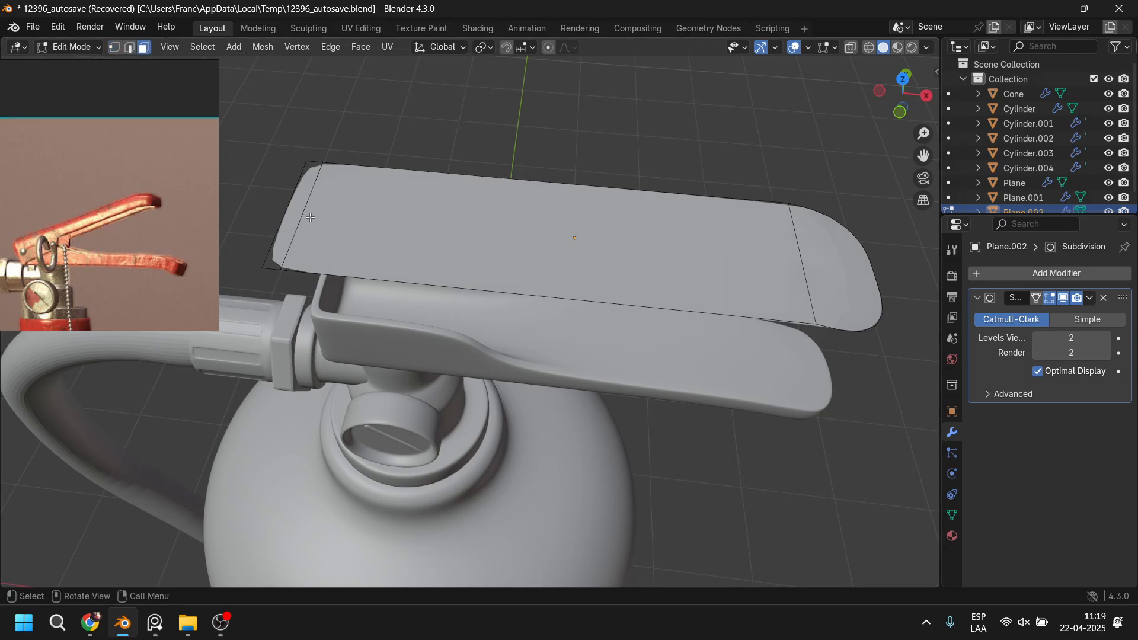
click(310, 217)
ctrl+click(664, 252)
ctrl+click(838, 257)
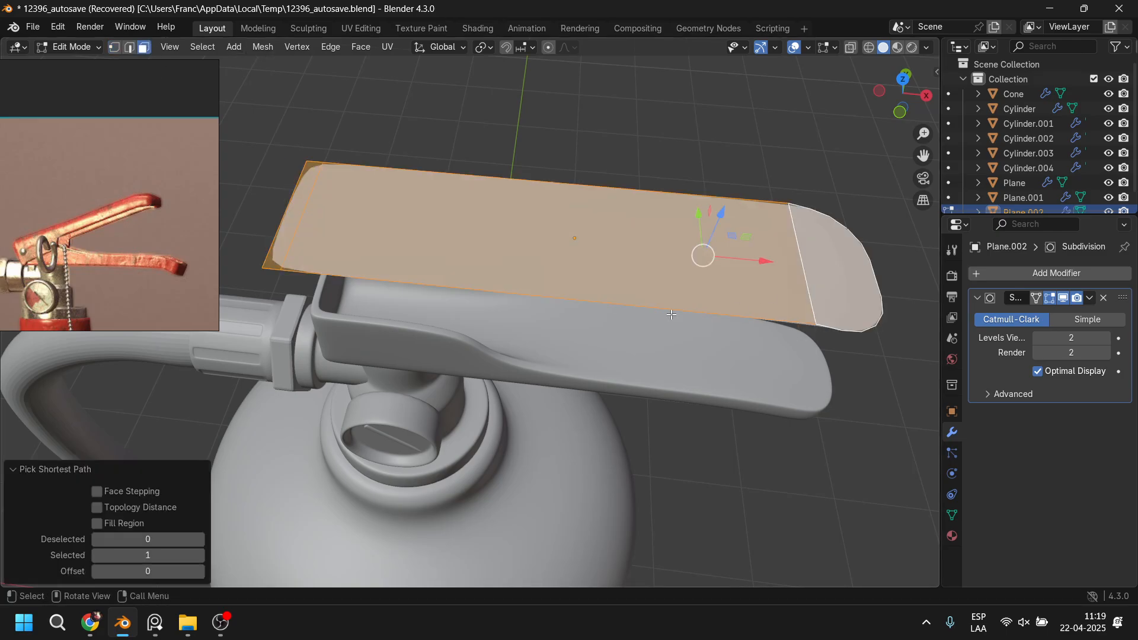
key(i)
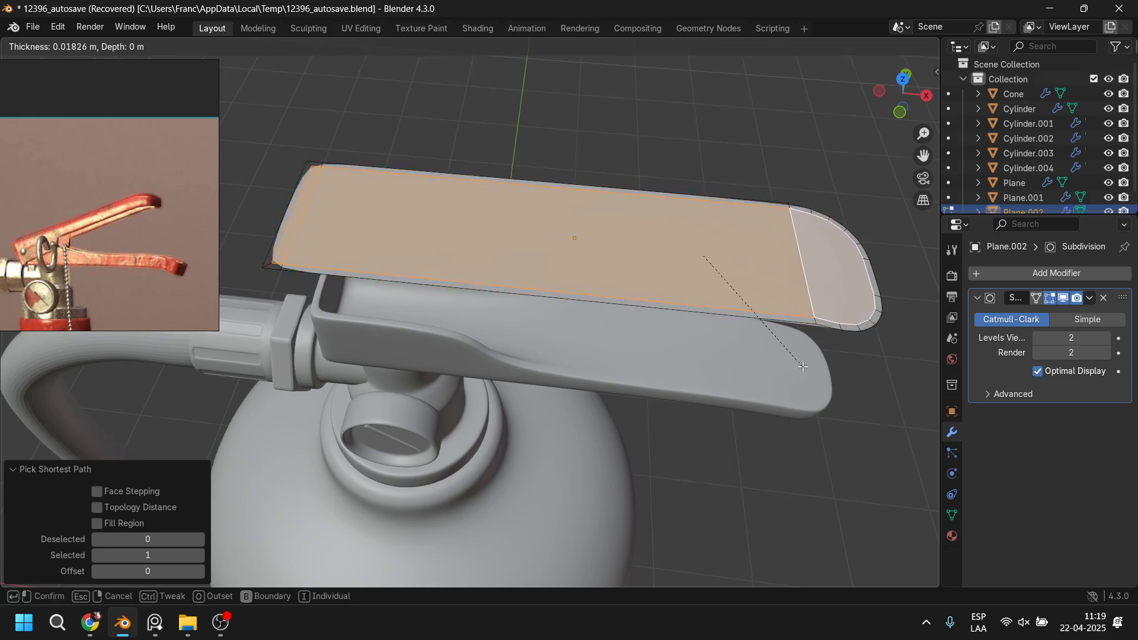
click(803, 367)
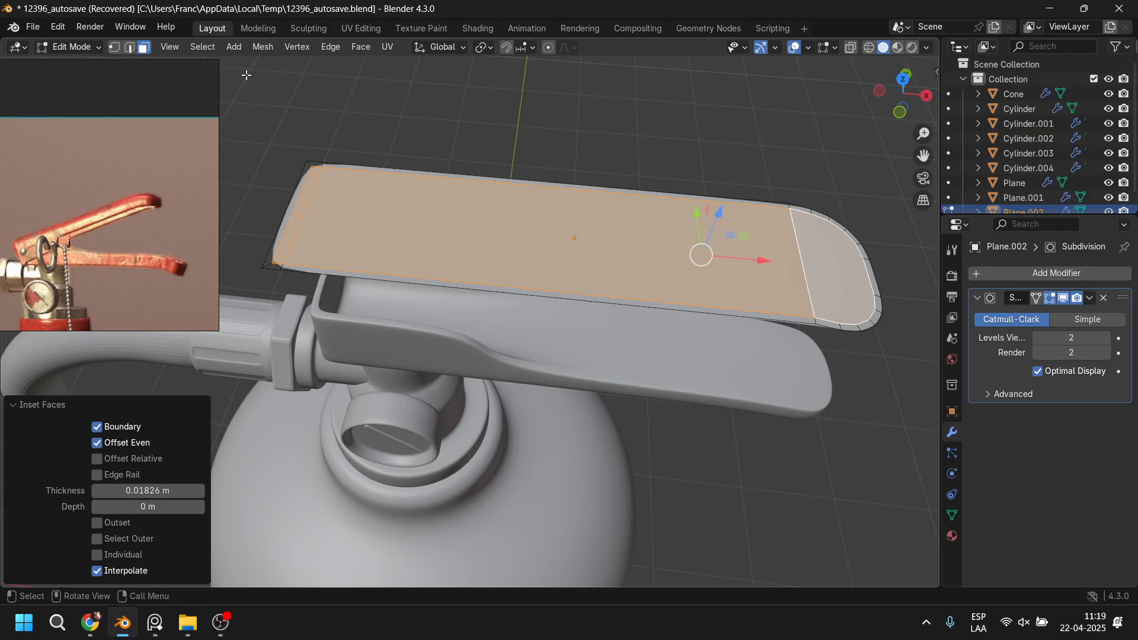
click(872, 318)
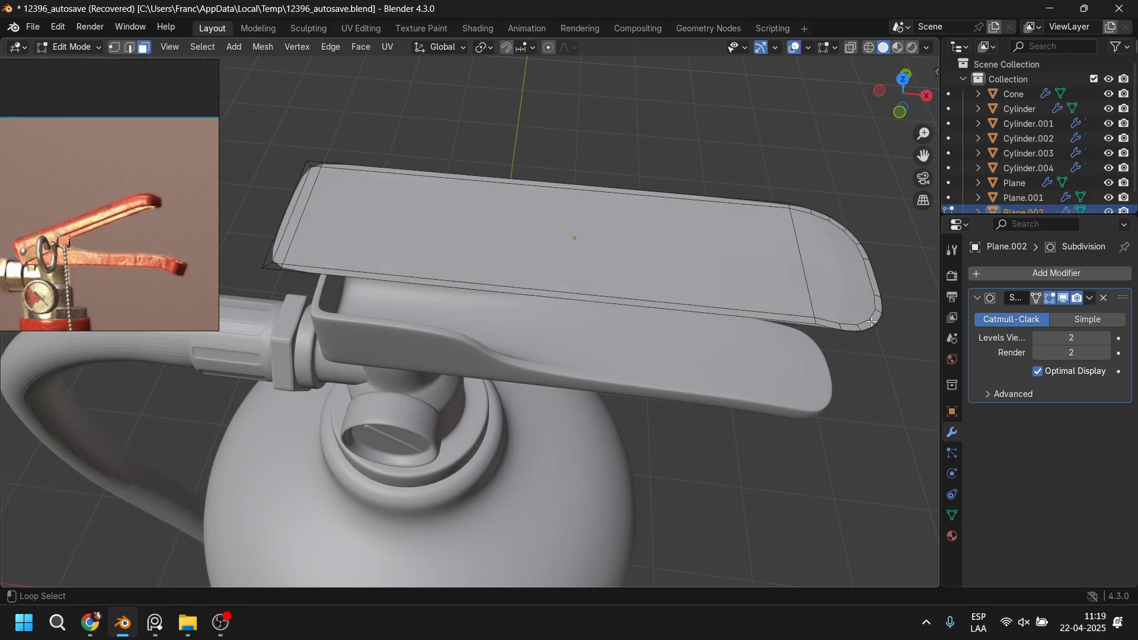
alt+click(872, 319)
middle_drag(570, 319, 639, 241)
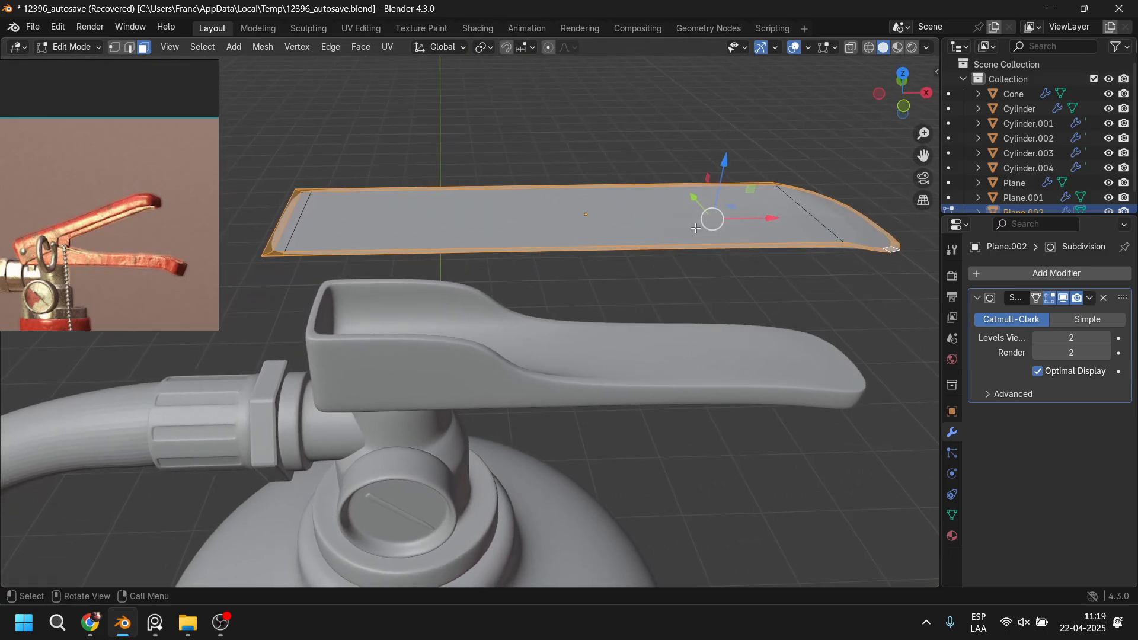
key(r)
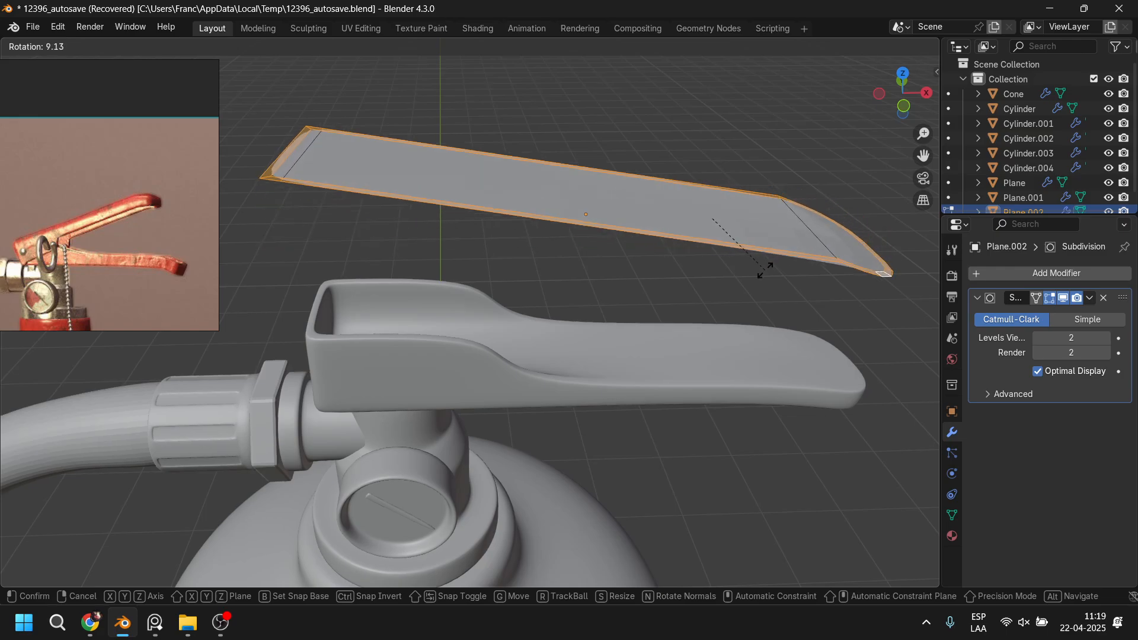
key(Escape)
key(e)
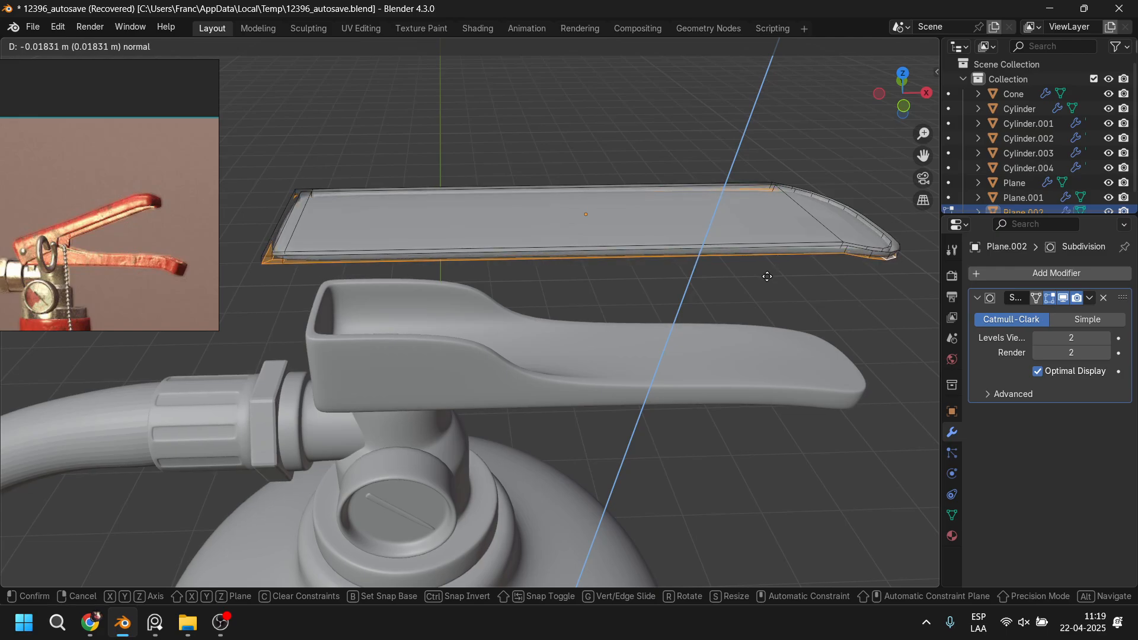
key(Escape)
middle_drag(768, 277, 749, 273)
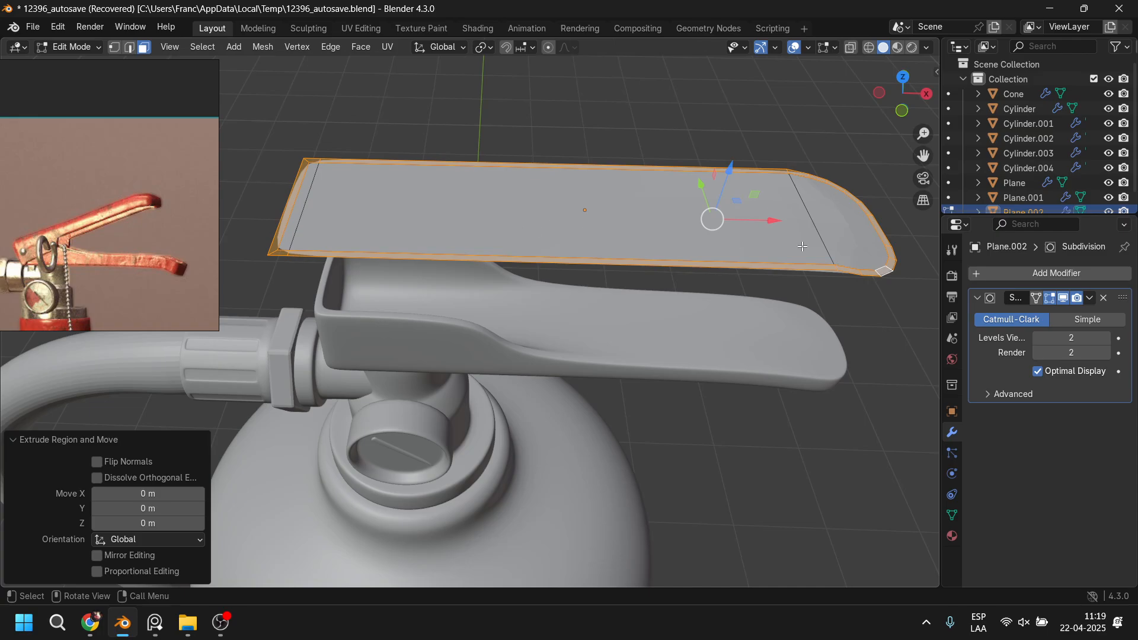
Step: Select the whole linked handle mesh and extrude it downward twice, by about 0.007 m and then about 0.015 m
click(848, 236)
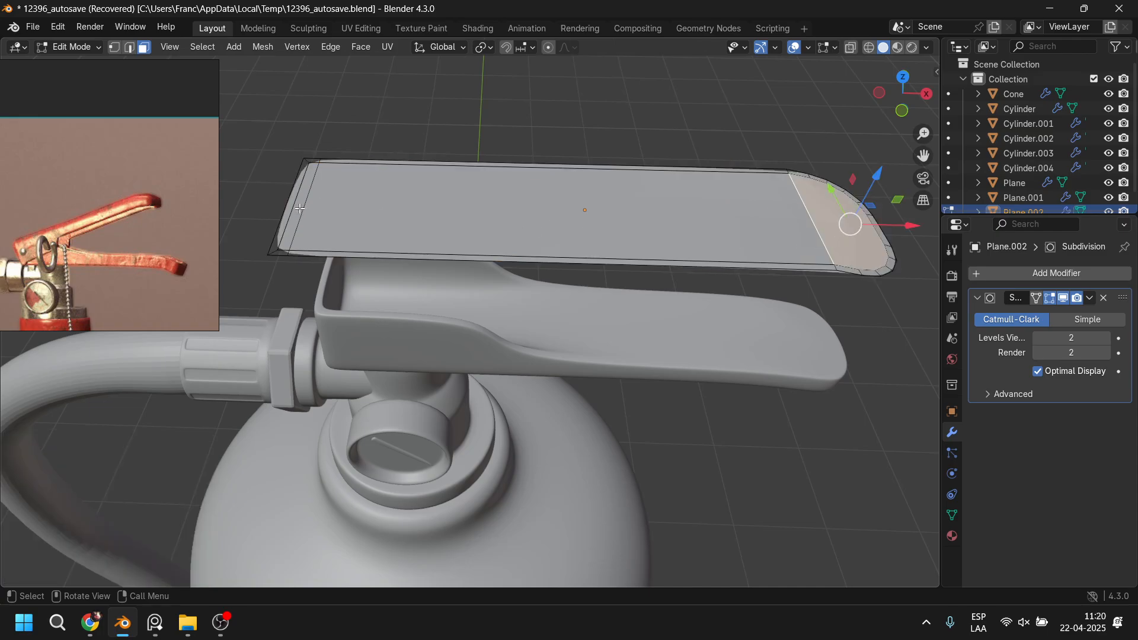
key(ctrl+l)
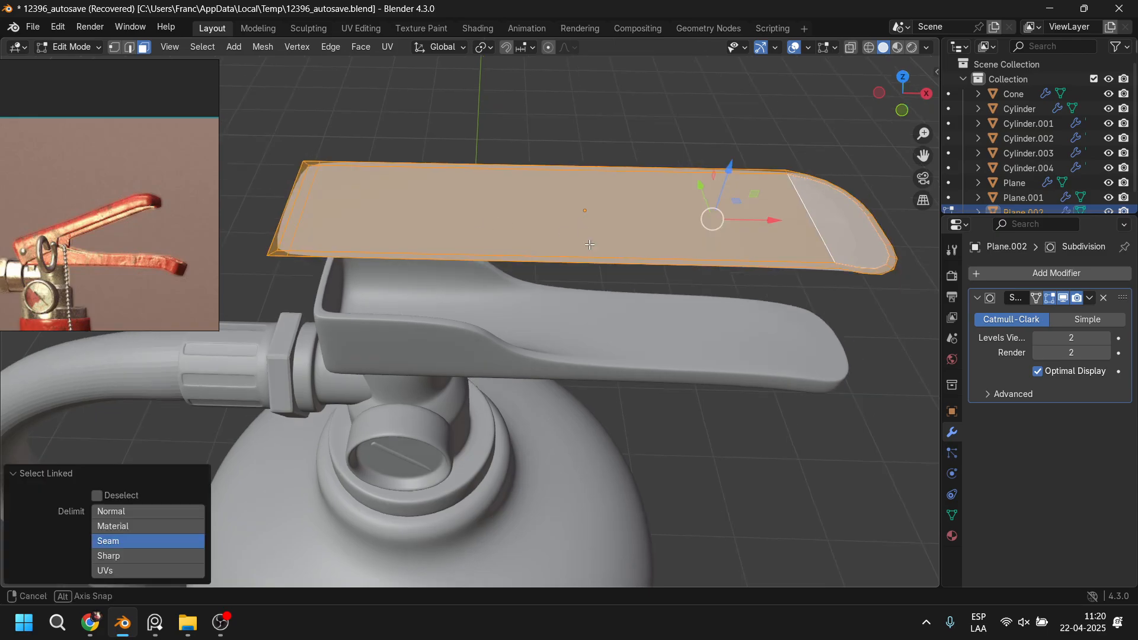
middle_drag(463, 221, 650, 238)
key(r)
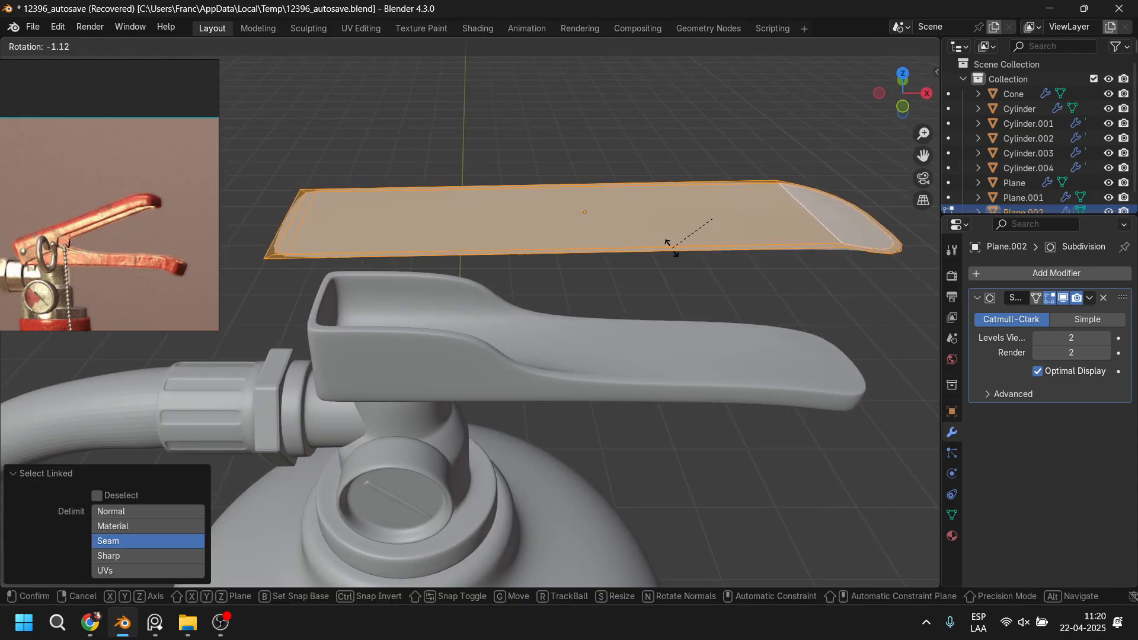
key(Escape)
key(e)
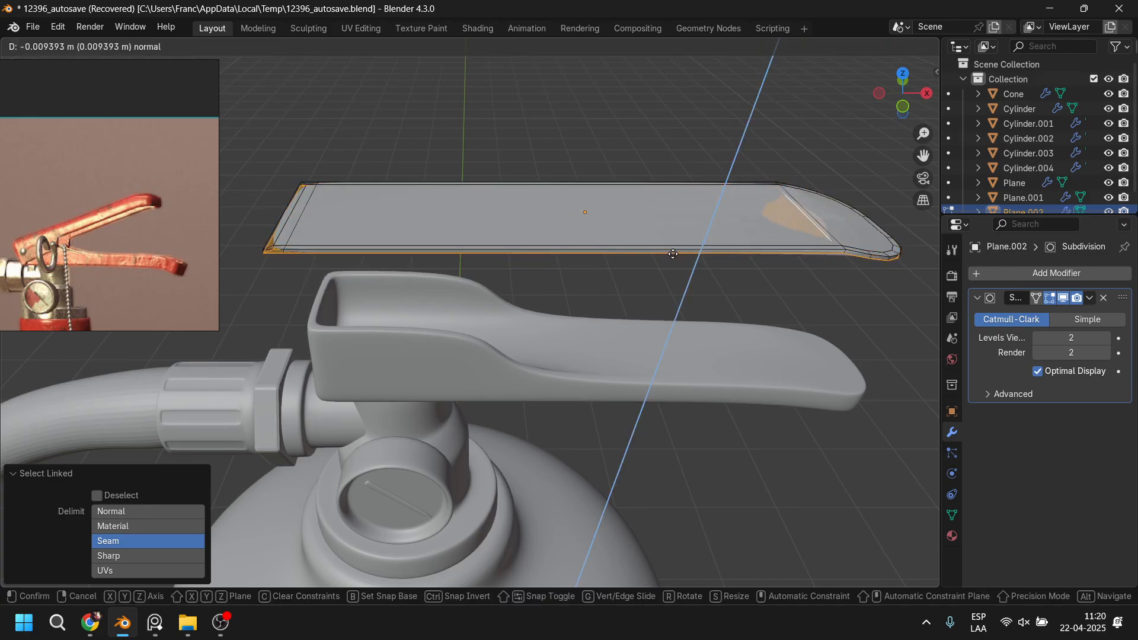
click(673, 254)
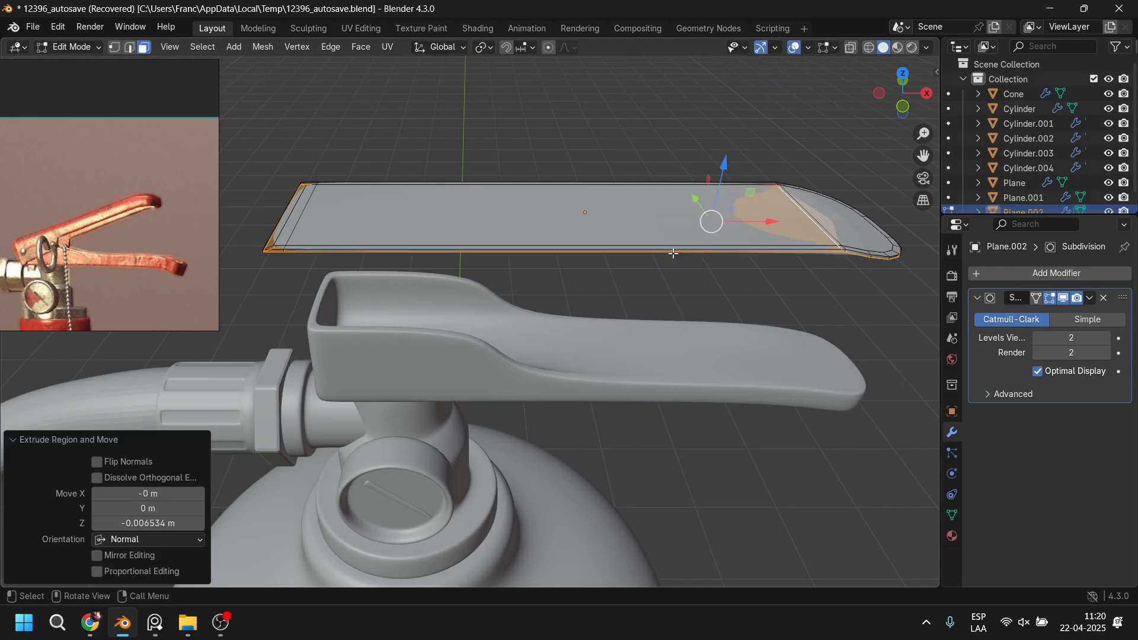
key(e)
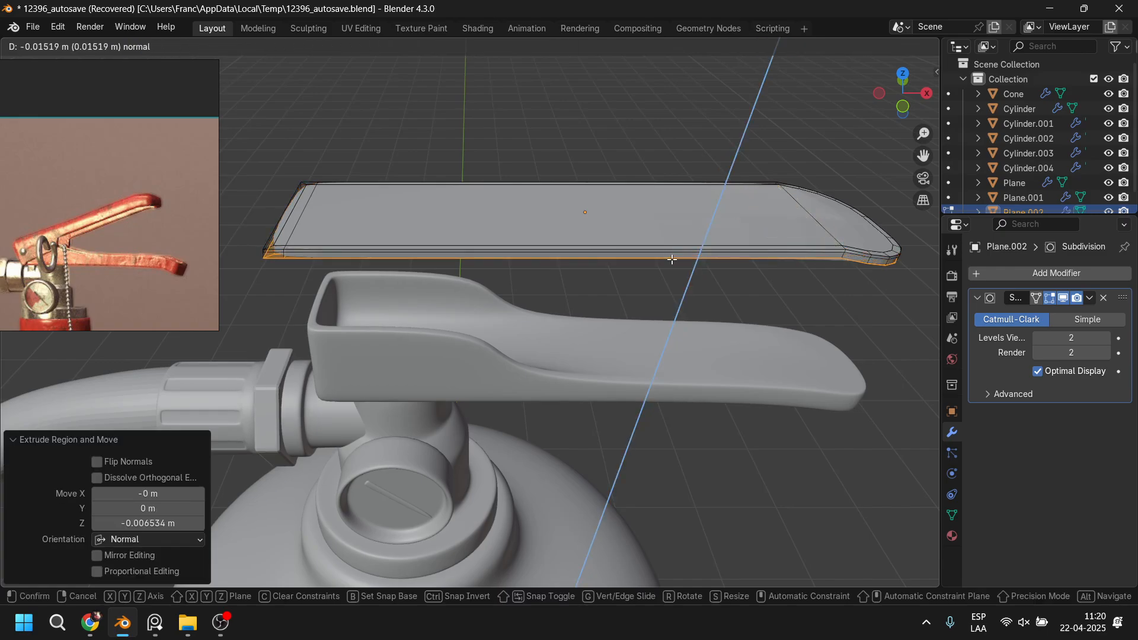
click(672, 259)
Step: Deselect the inner faces on the handle's underside and extrude the remaining rim downward by about 0.058 m
middle_drag(686, 287, 675, 188)
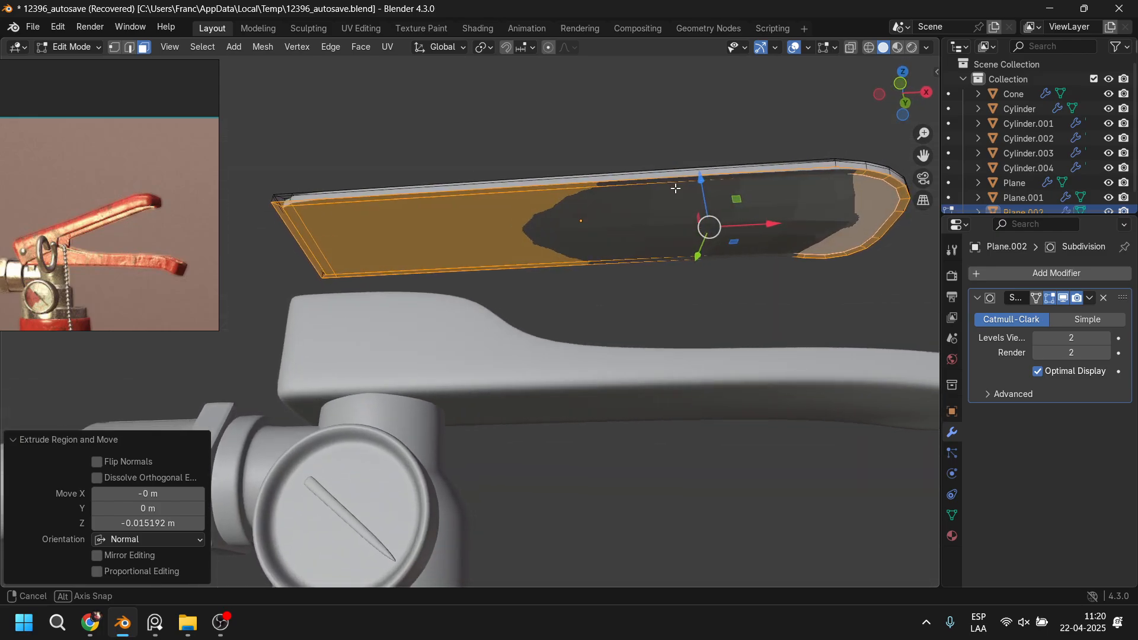
shift+click(868, 209)
shift+click(632, 229)
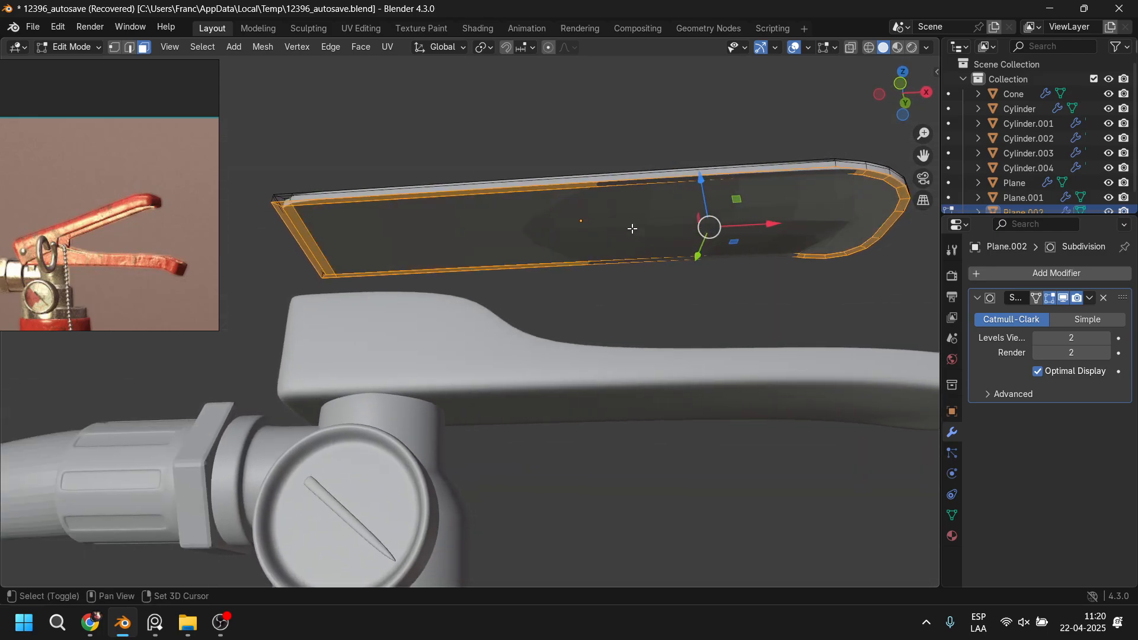
middle_drag(332, 249, 608, 322)
key(e)
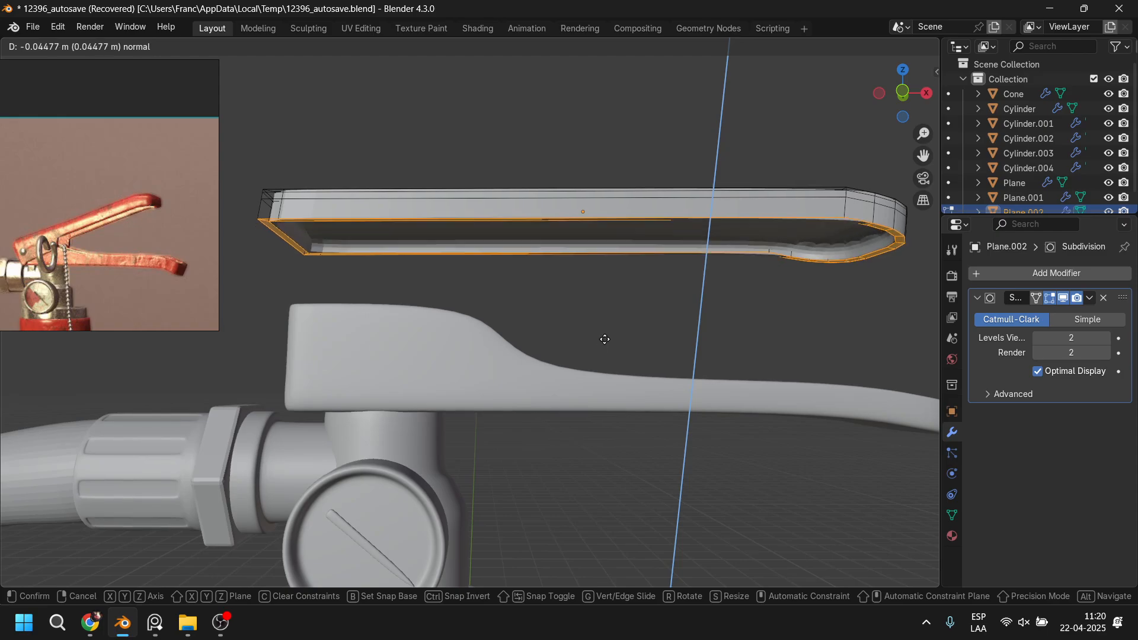
click(604, 346)
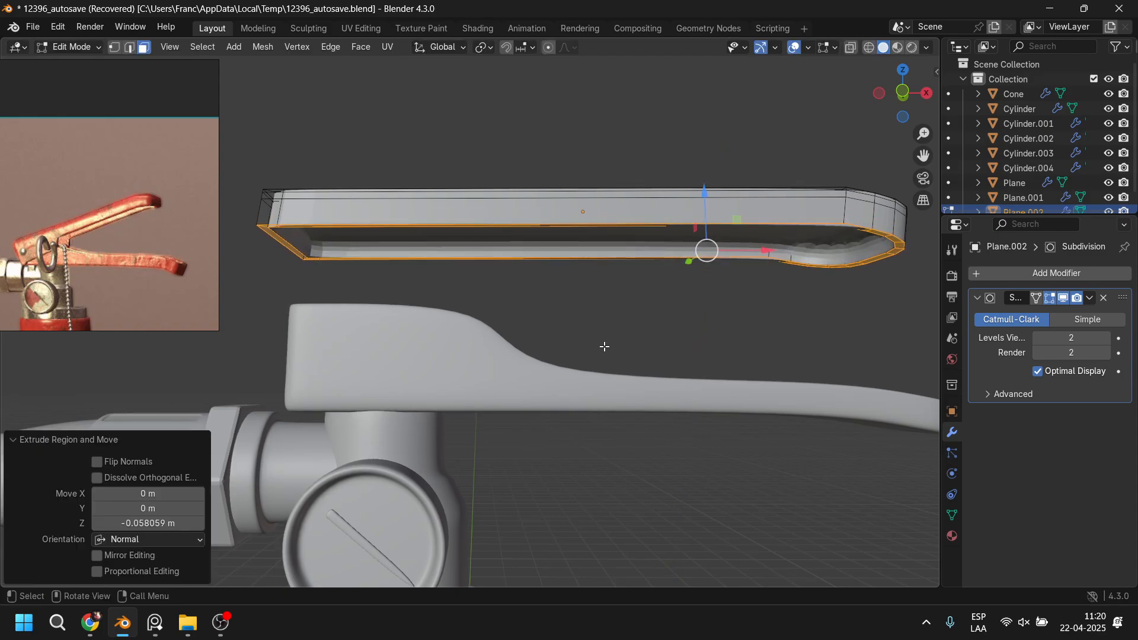
Step: Add a loop cut across the upper handle and slide it toward the rear end with a factor of -0.333
middle_drag(479, 225, 485, 287)
key(ctrl+r)
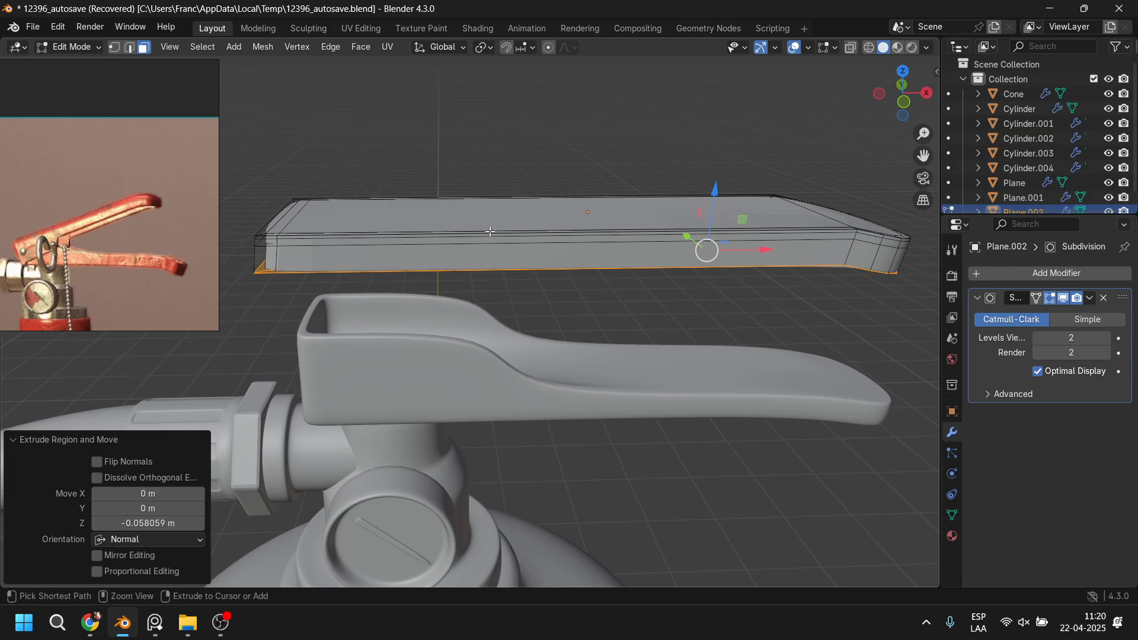
click(489, 232)
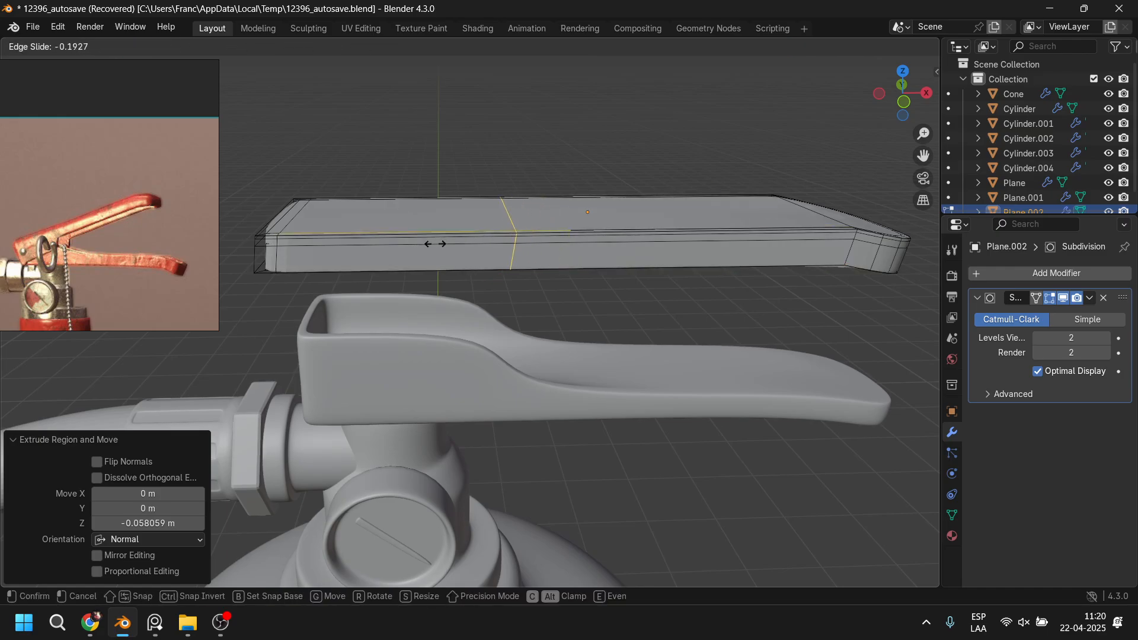
click(393, 251)
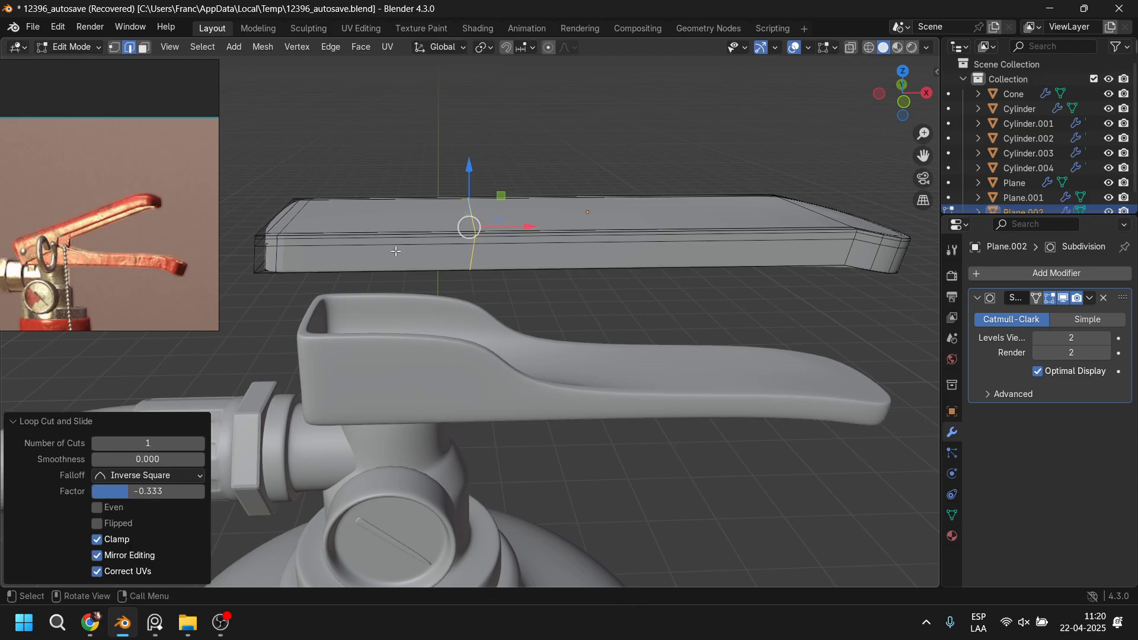
Step: Select the rim faces around the rear section up to the loop cut and extrude them down about 0.01 m, then about 0.123 m
middle_drag(462, 278, 478, 206)
scroll(471, 174, up, 2)
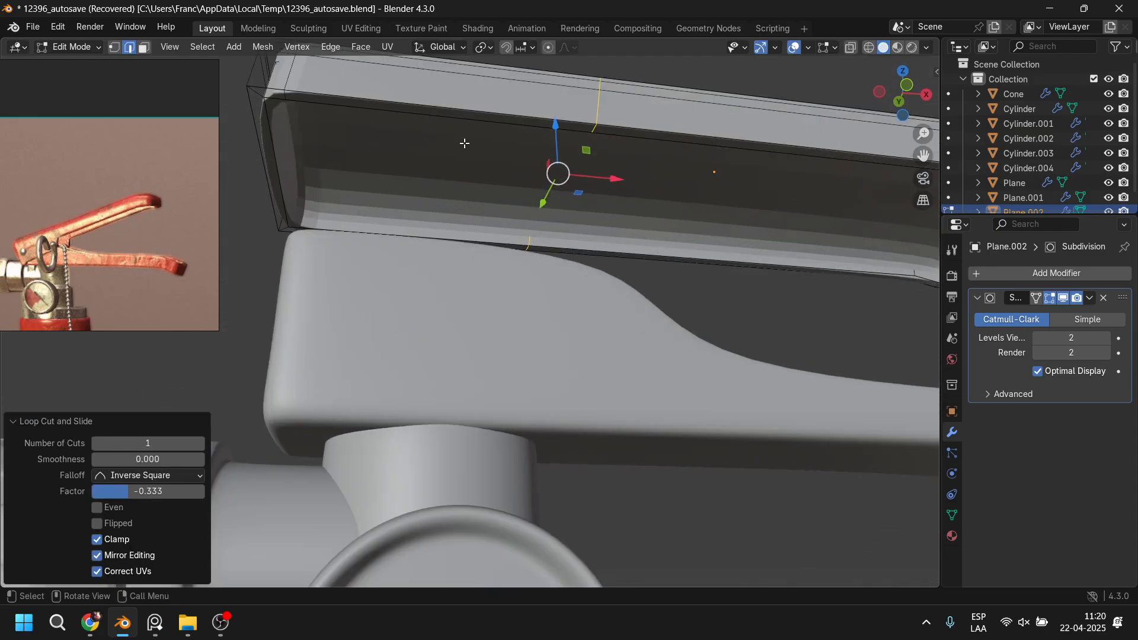
click(464, 112)
click(144, 47)
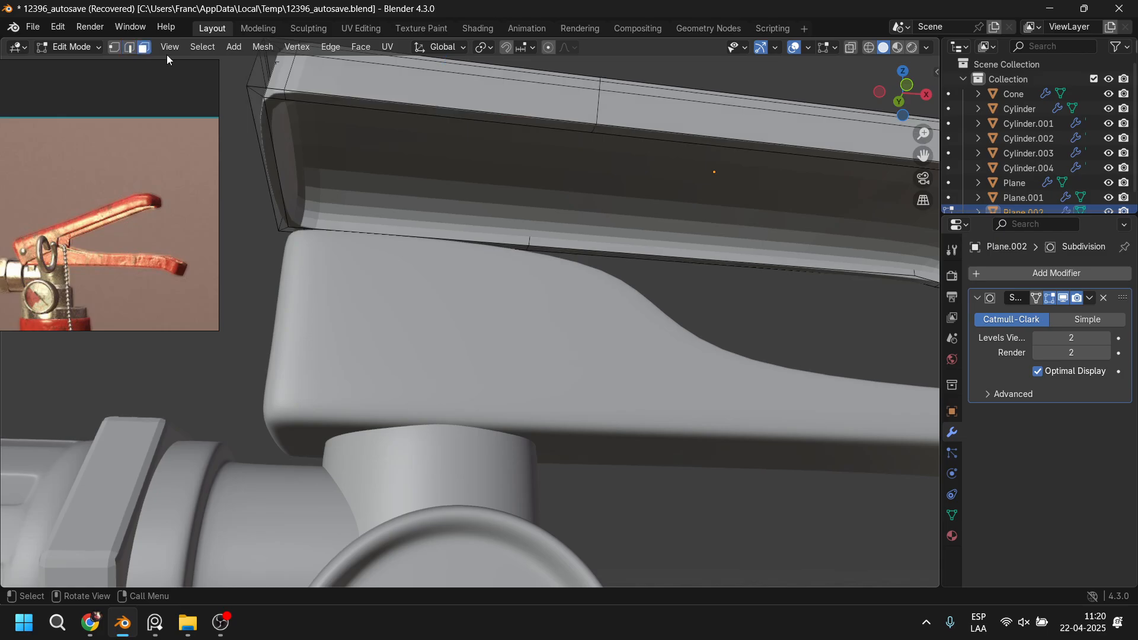
click(475, 116)
middle_drag(353, 213, 436, 232)
ctrl+click(495, 216)
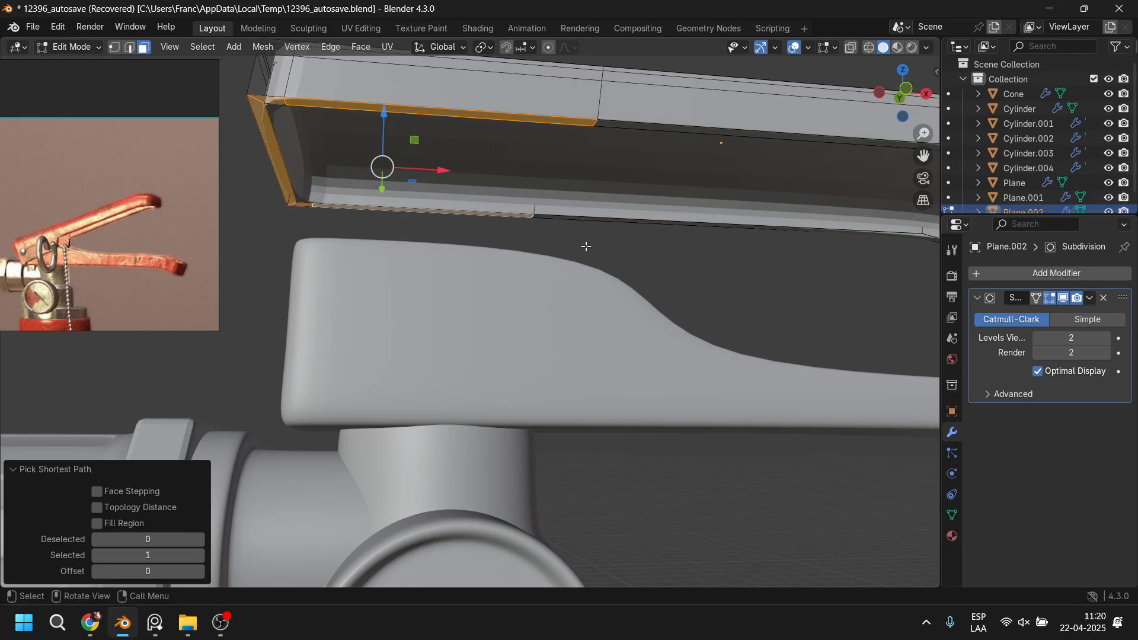
key(e)
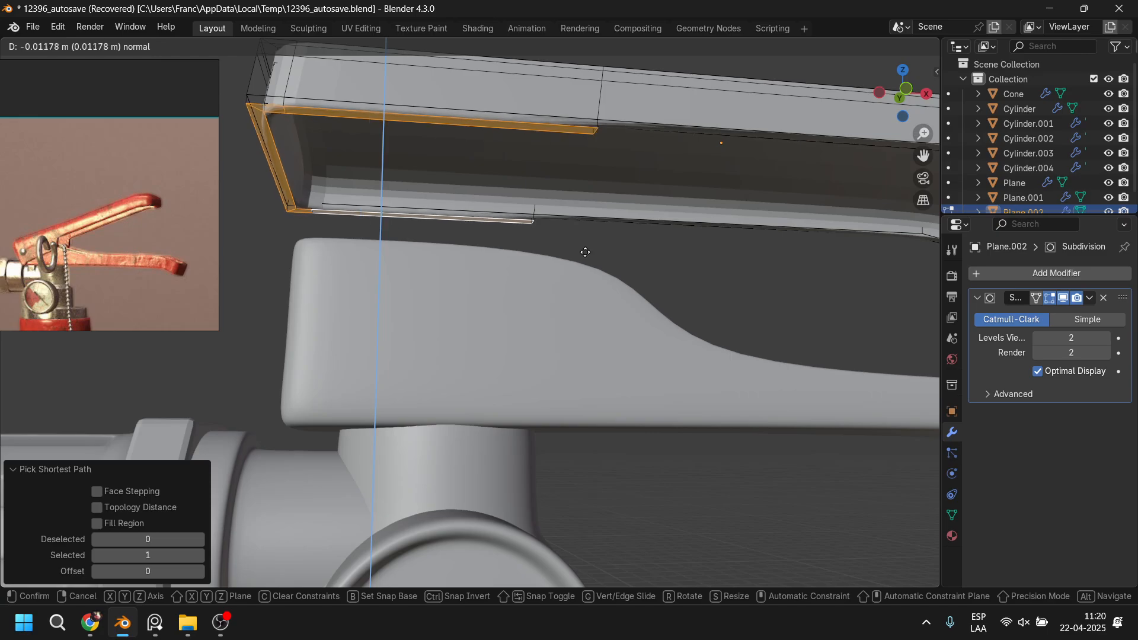
click(585, 252)
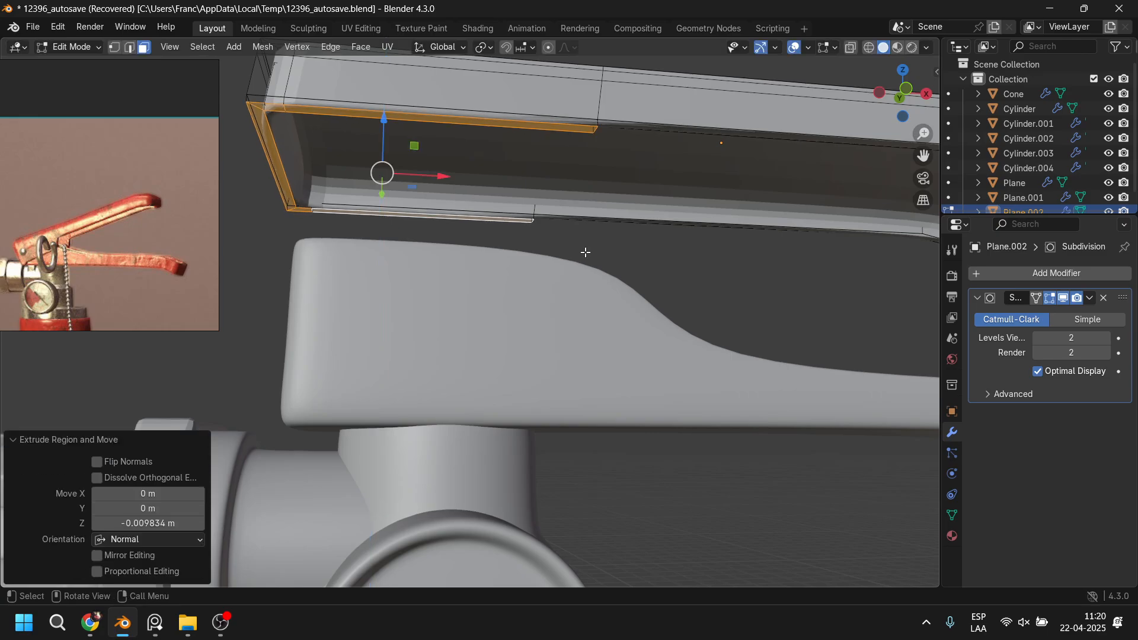
key(e)
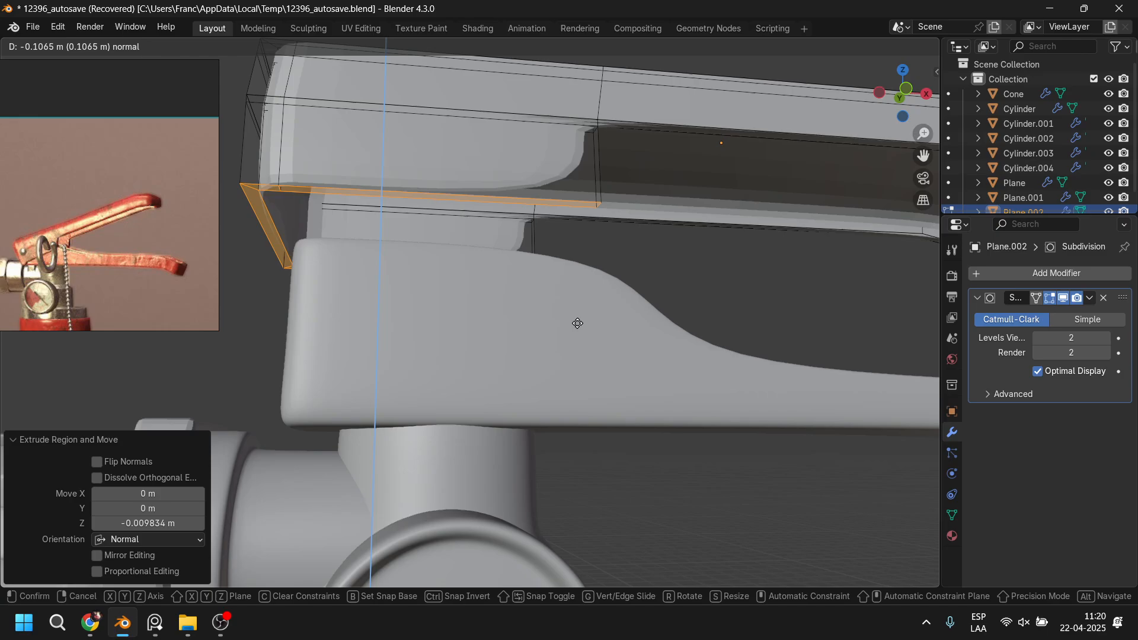
click(574, 330)
Step: Sharpen the step behind the handle's grip with loop cuts on both sides of it, at factors of -0.961 and 0.951
middle_drag(574, 330, 564, 320)
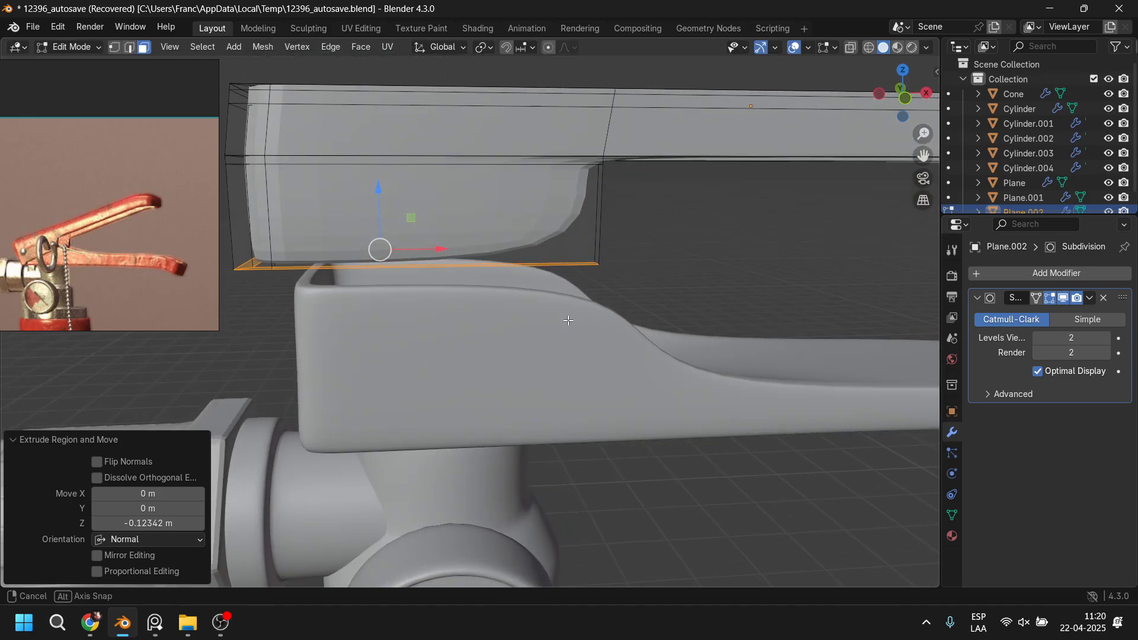
scroll(600, 294, down, 3)
middle_drag(605, 284, 601, 235)
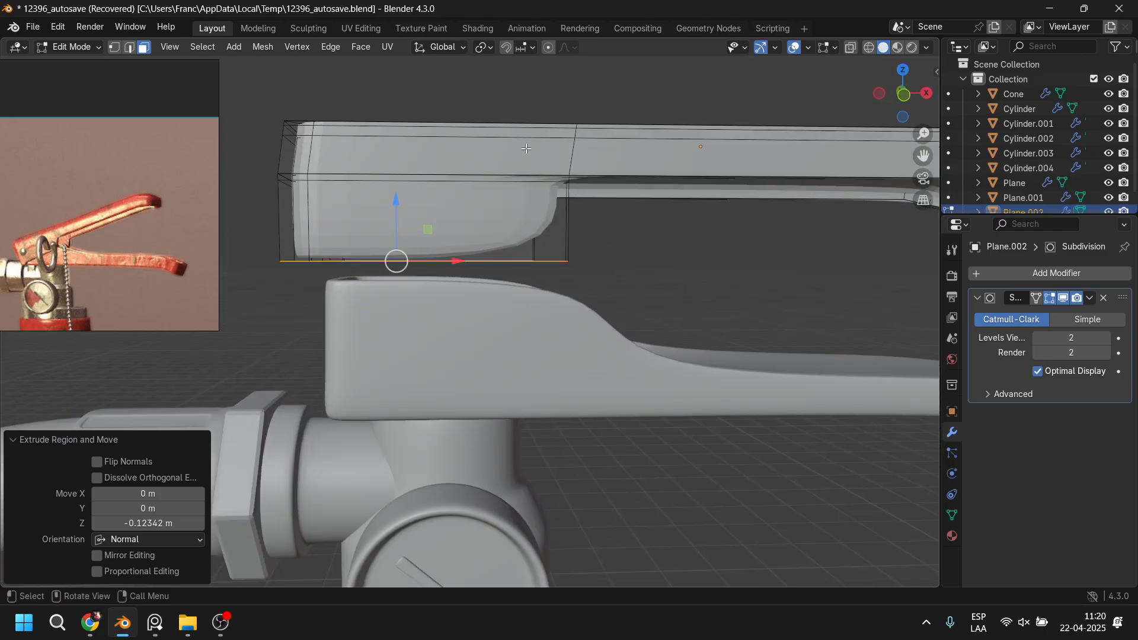
key(ctrl+r)
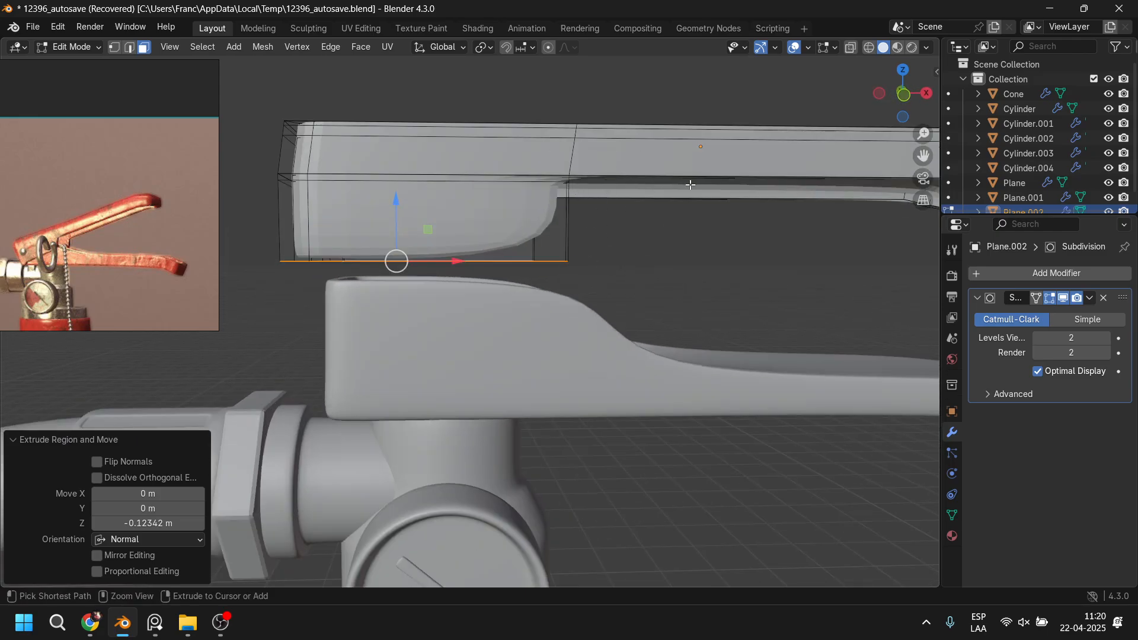
click(628, 220)
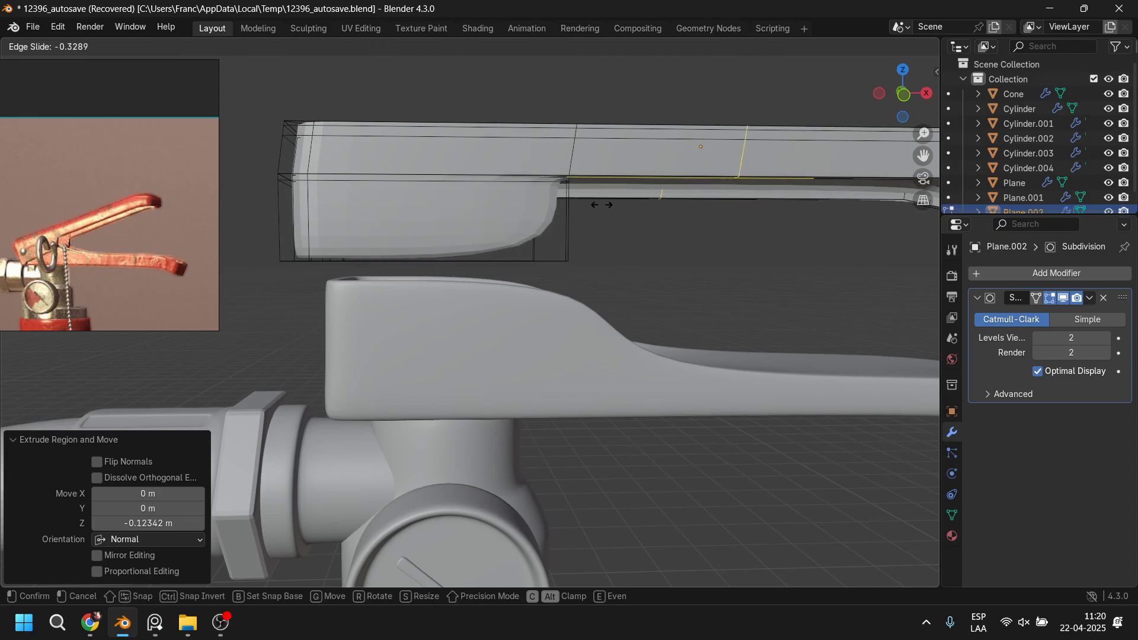
click(458, 194)
key(ctrl+r)
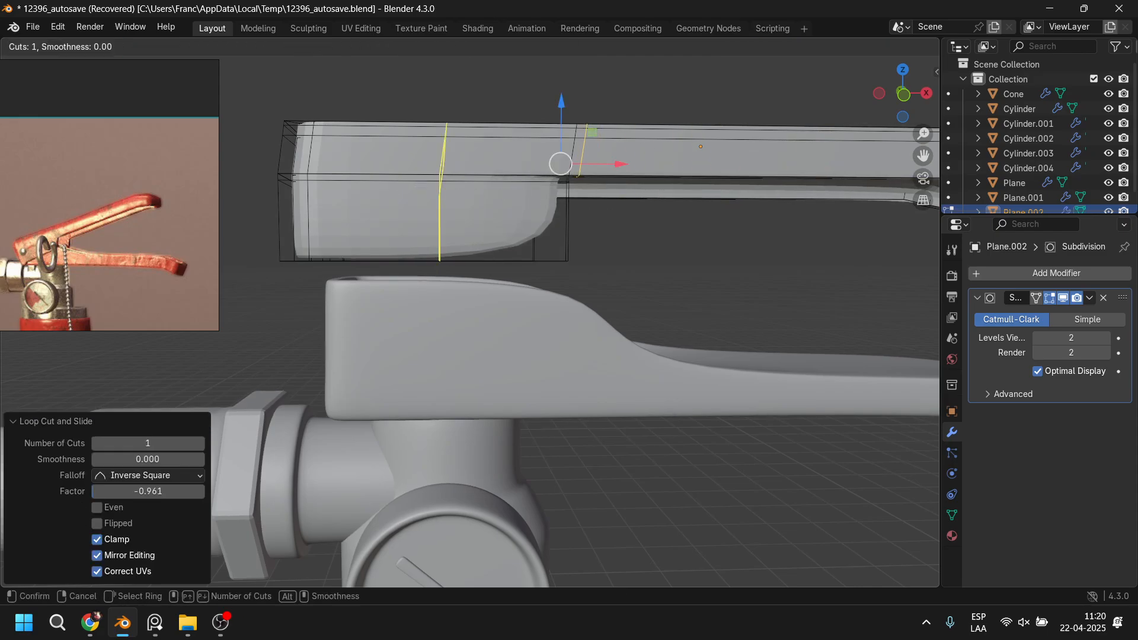
click(465, 195)
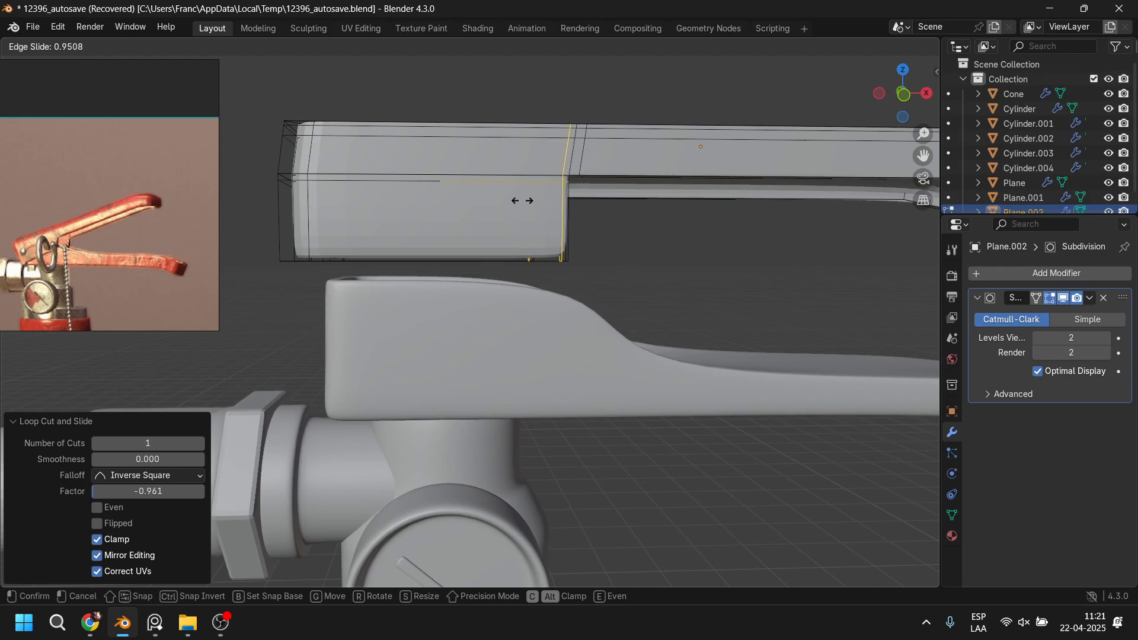
click(522, 201)
scroll(577, 239, up, 2)
shift+middle_drag(656, 255, 817, 281)
middle_drag(425, 246, 368, 221)
scroll(51, 277, up, 4)
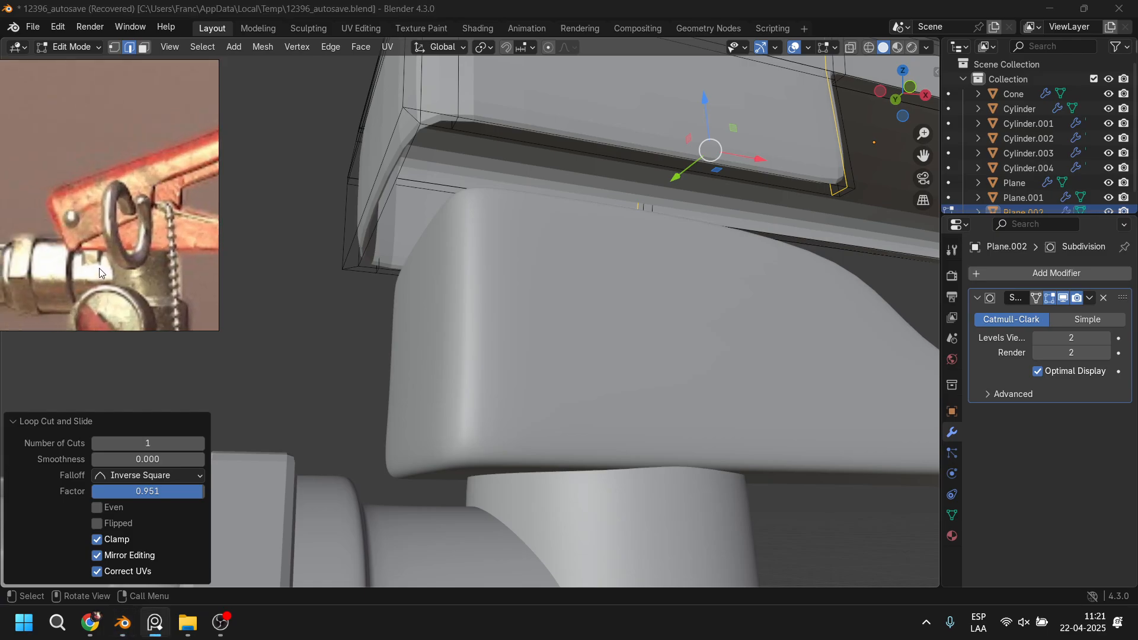
click(436, 121)
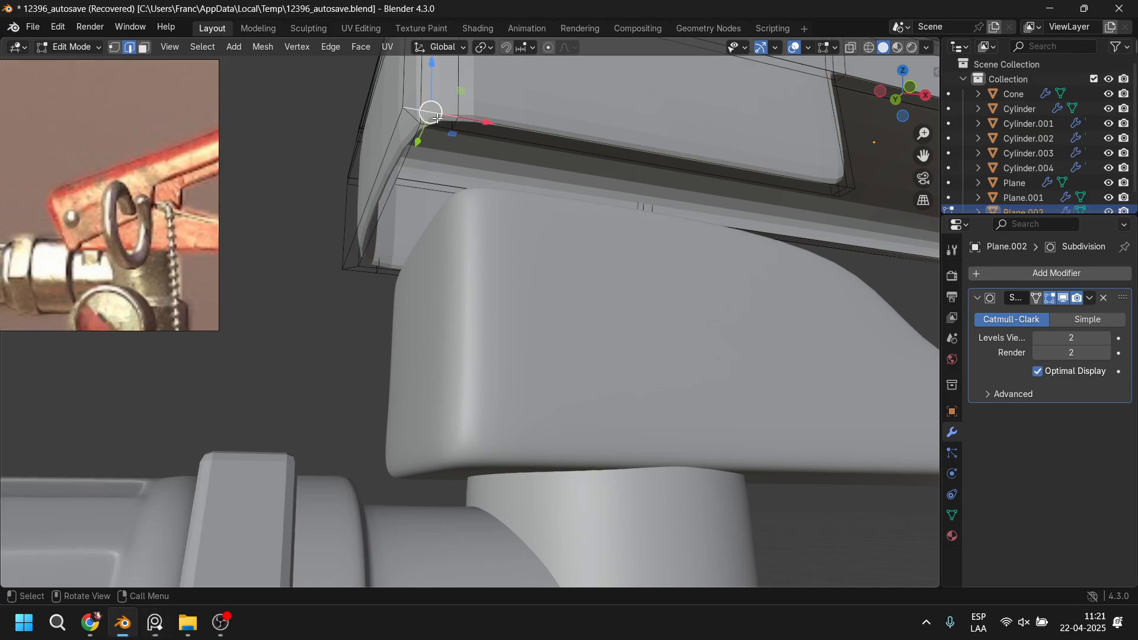
click(144, 49)
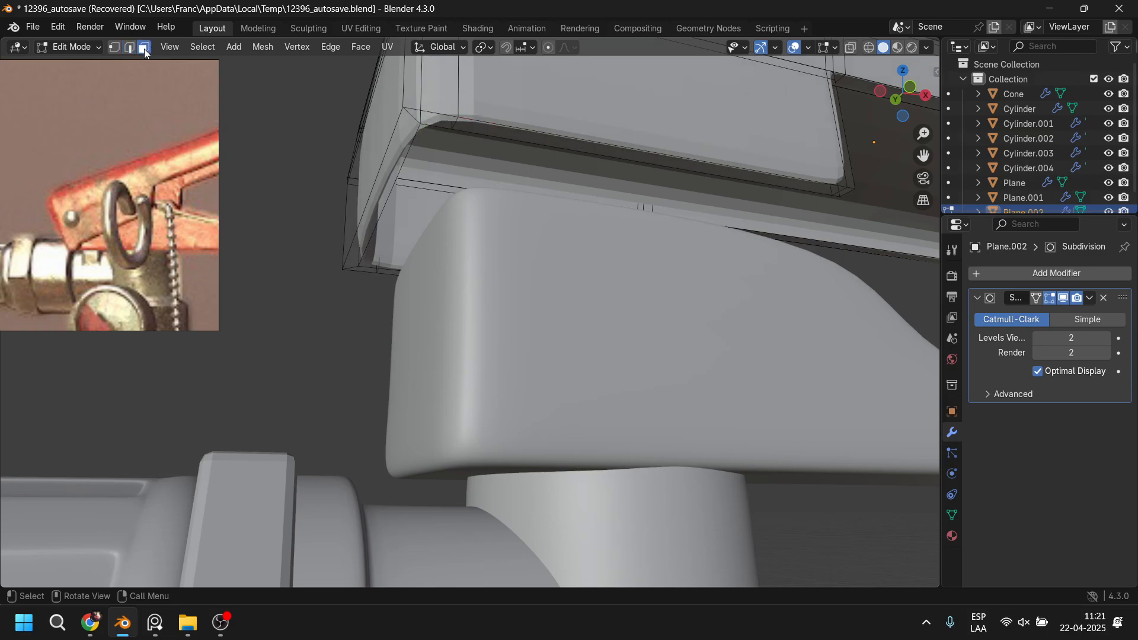
click(440, 124)
shift+click(369, 271)
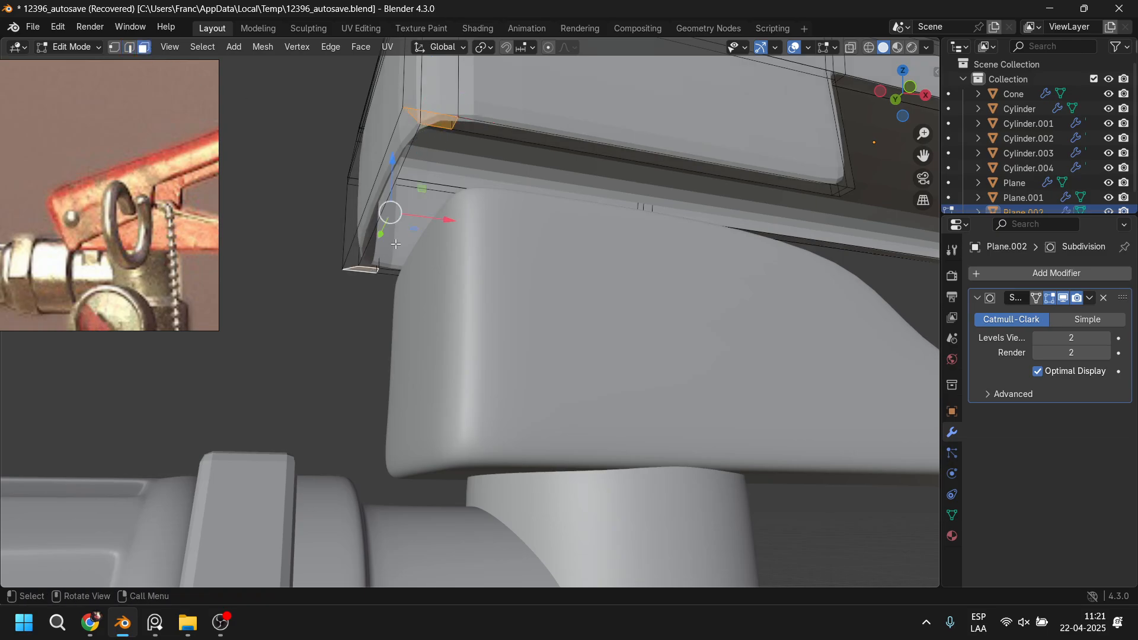
key(e)
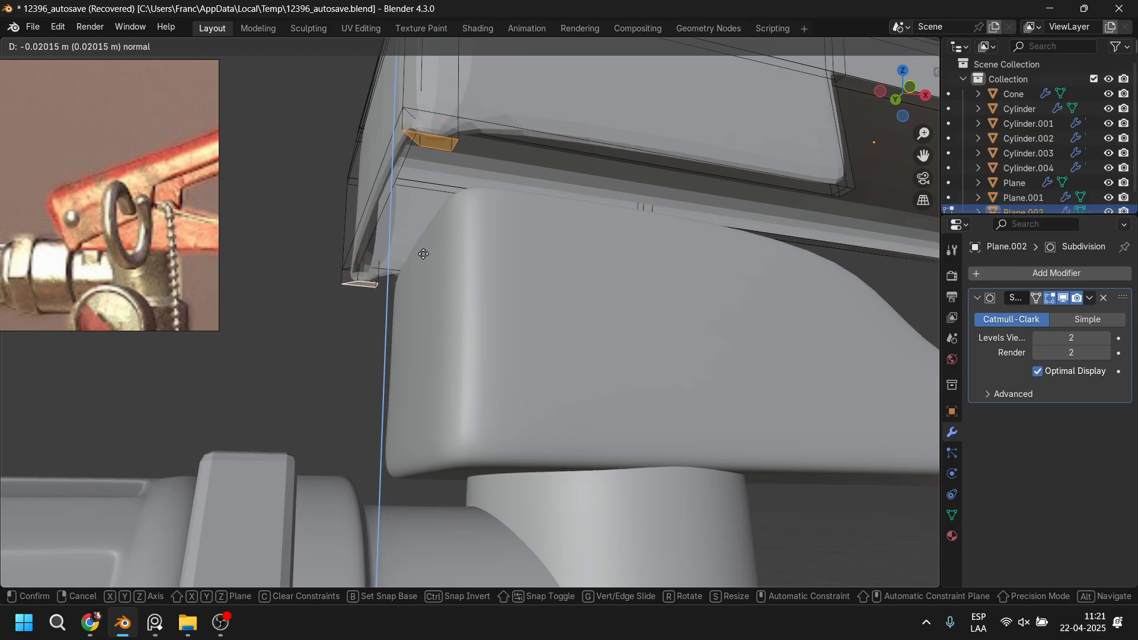
key(Escape)
shift+click(401, 161)
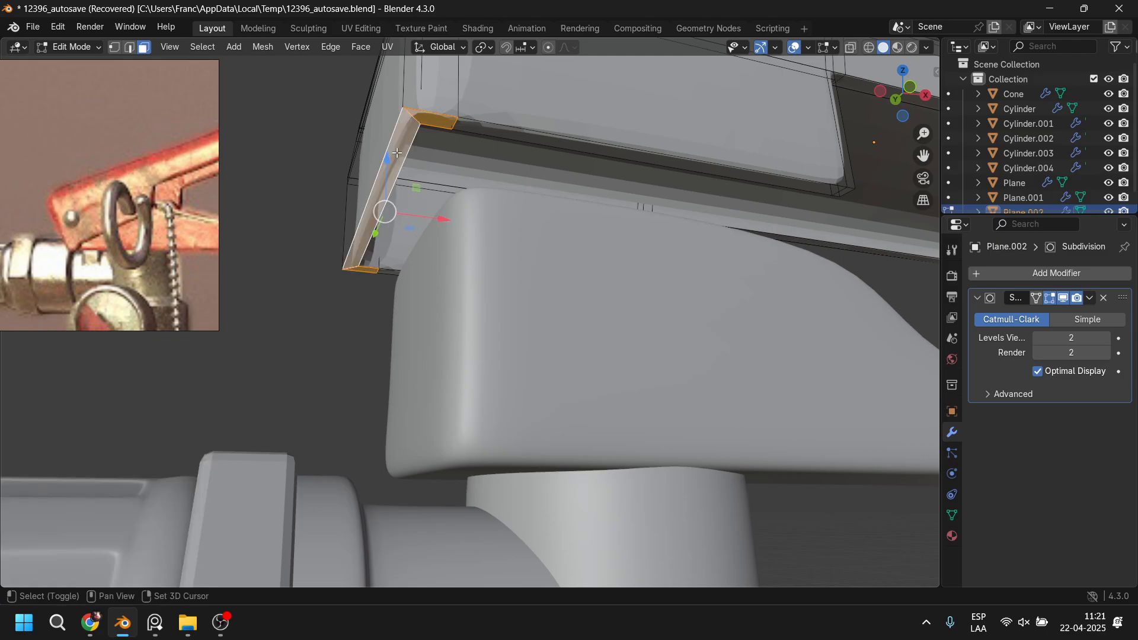
key(e)
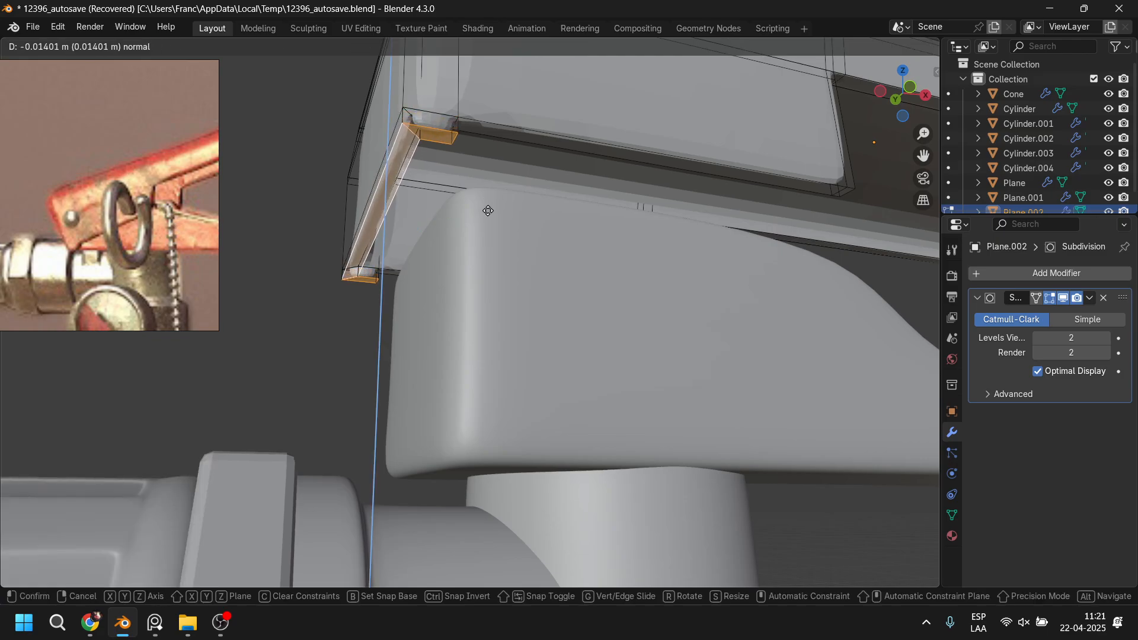
click(489, 211)
middle_drag(489, 211, 465, 137)
shift+click(463, 135)
key(e)
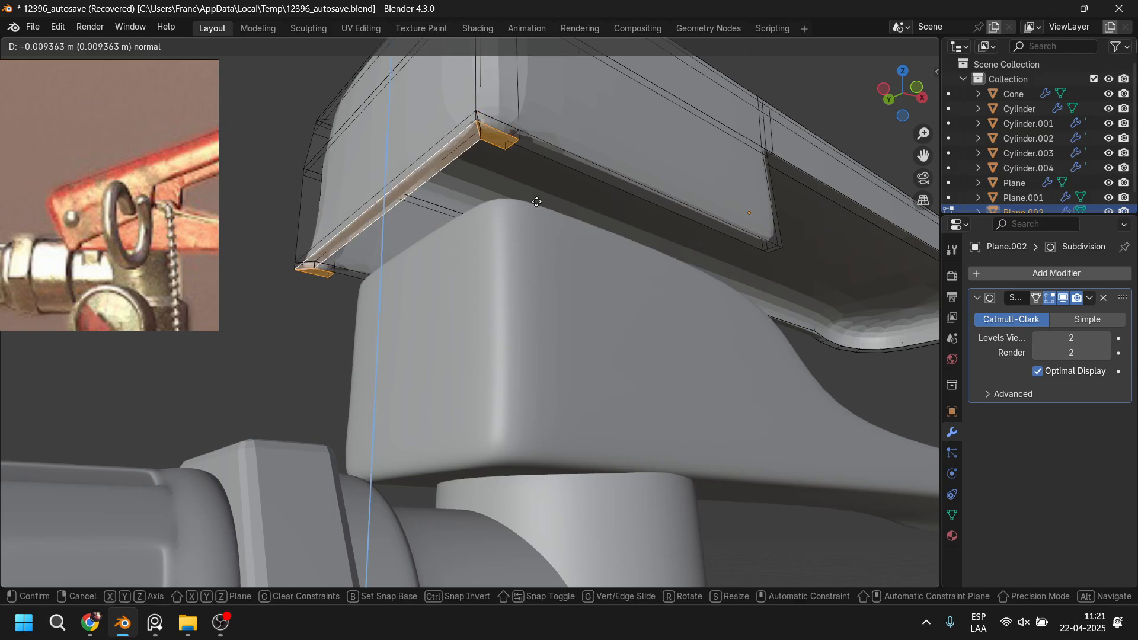
right_click(535, 206)
Step: Select the entire handle mesh and merge its vertices by distance at 0.0001 m
key(a)
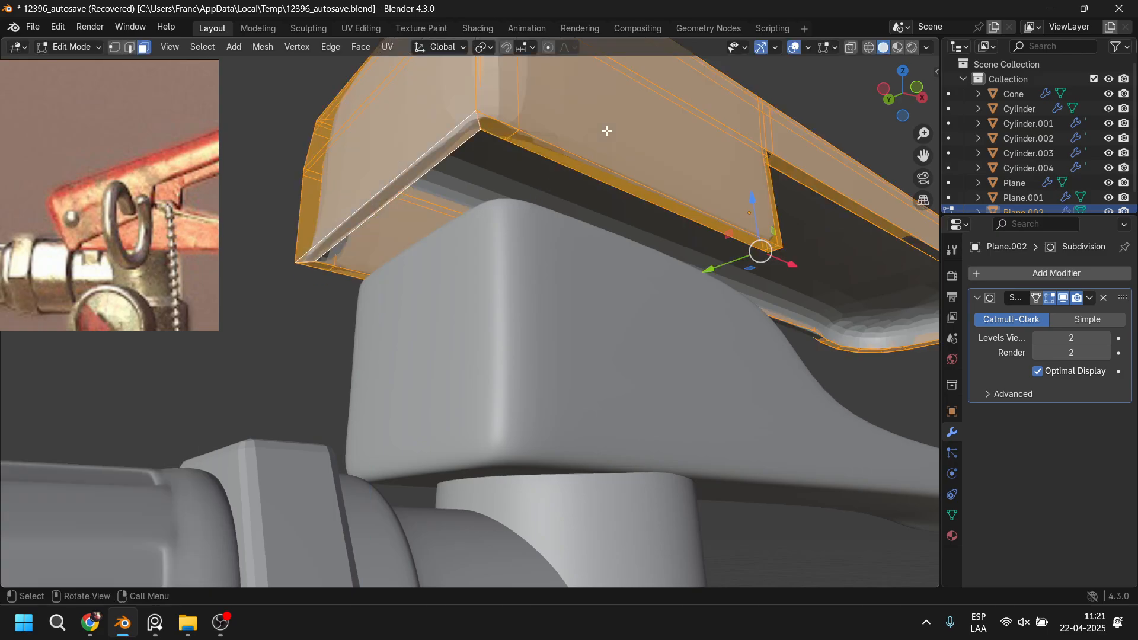
key(m)
click(603, 155)
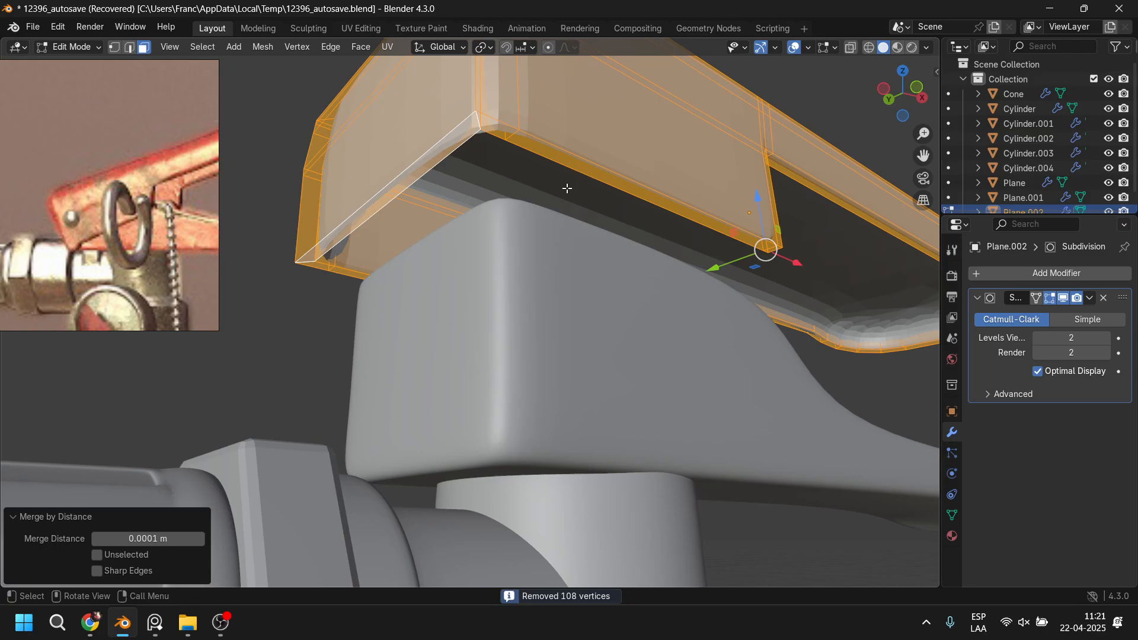
Step: Extrude the underside faces of the upper handle's rear wall down about 0.019 m and set the Subdivision viewport level to 3
click(501, 129)
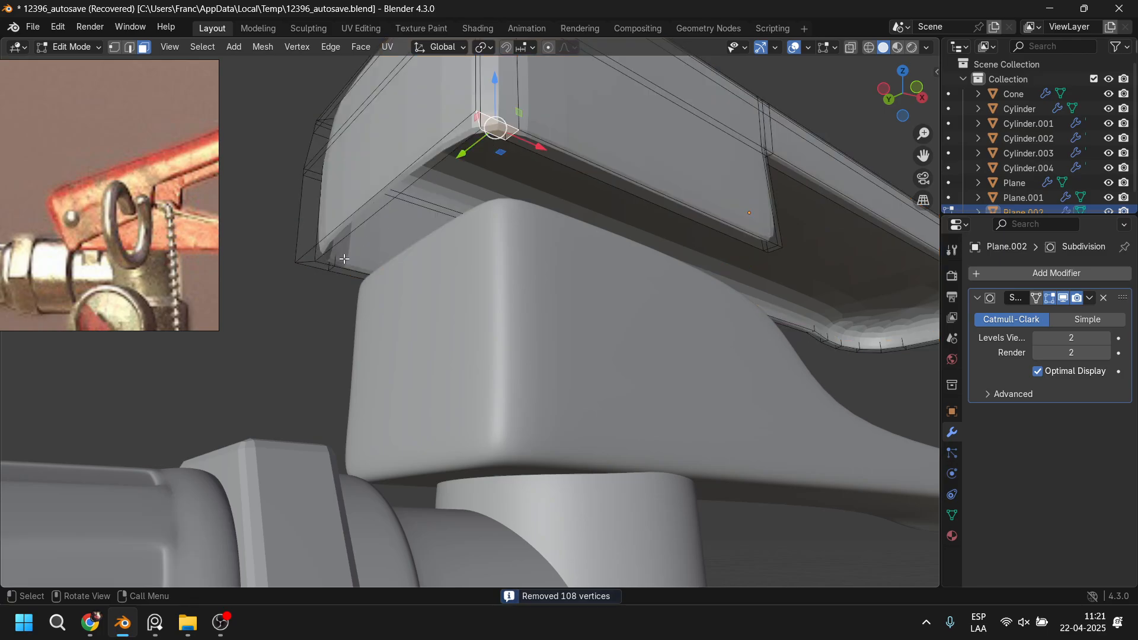
ctrl+click(314, 265)
key(e)
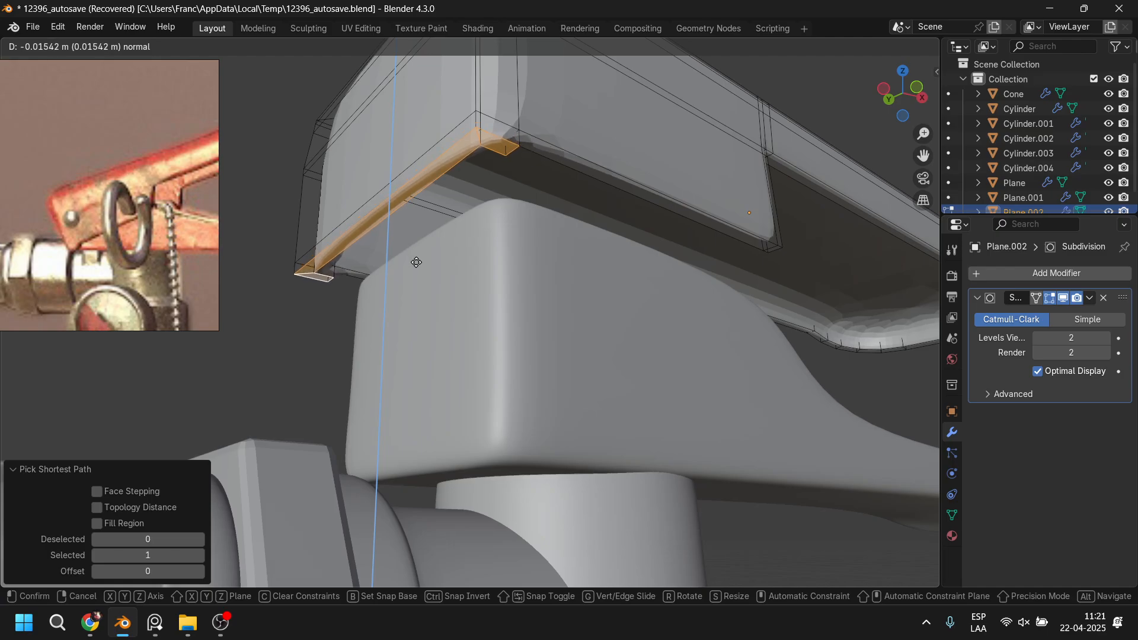
click(416, 262)
middle_drag(416, 264, 451, 253)
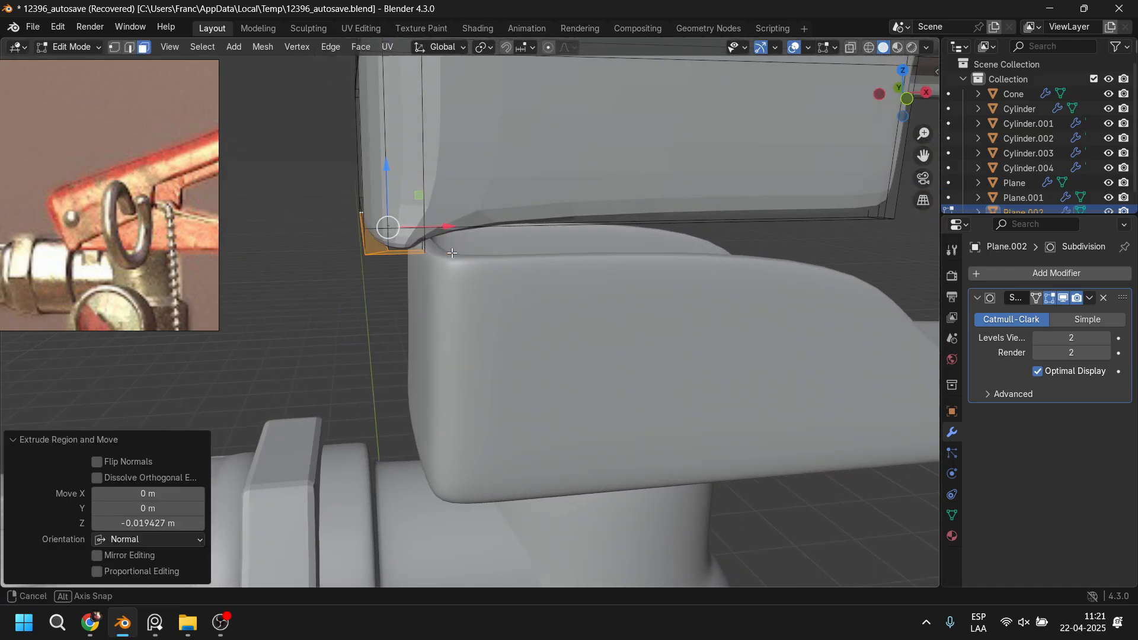
click(1105, 337)
scroll(756, 273, down, 3)
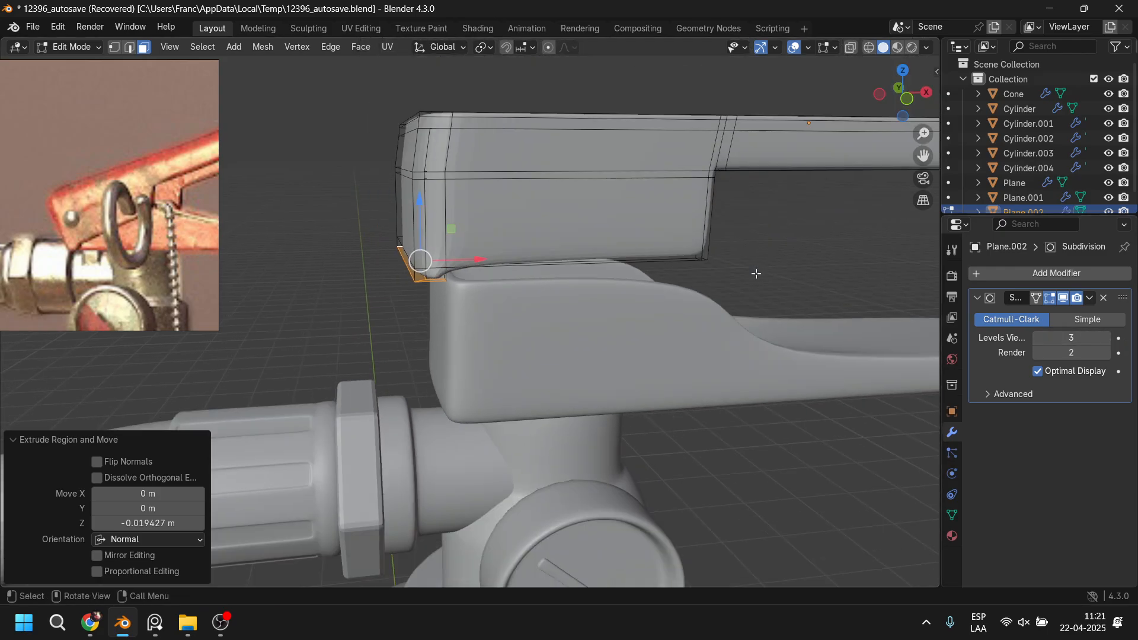
Step: Add a vertical loop cut around the deep rear section and slide it close to the rear end at a factor of 0.938
shift+middle_drag(756, 274, 644, 296)
key(ctrl+r)
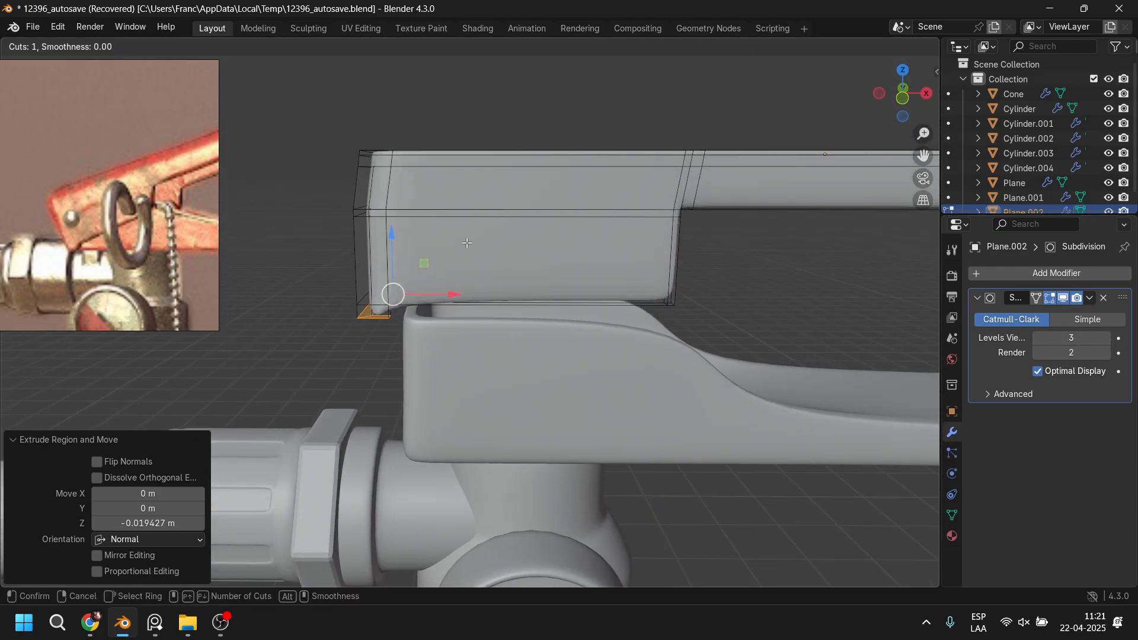
click(480, 202)
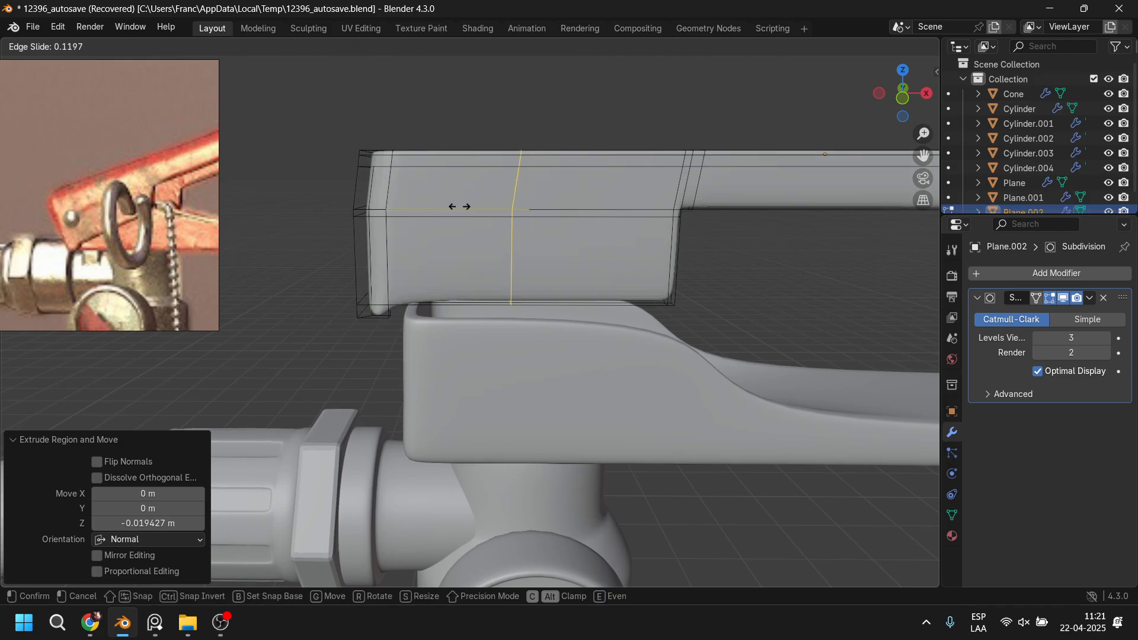
click(352, 212)
middle_drag(351, 212, 517, 272)
scroll(504, 243, up, 1)
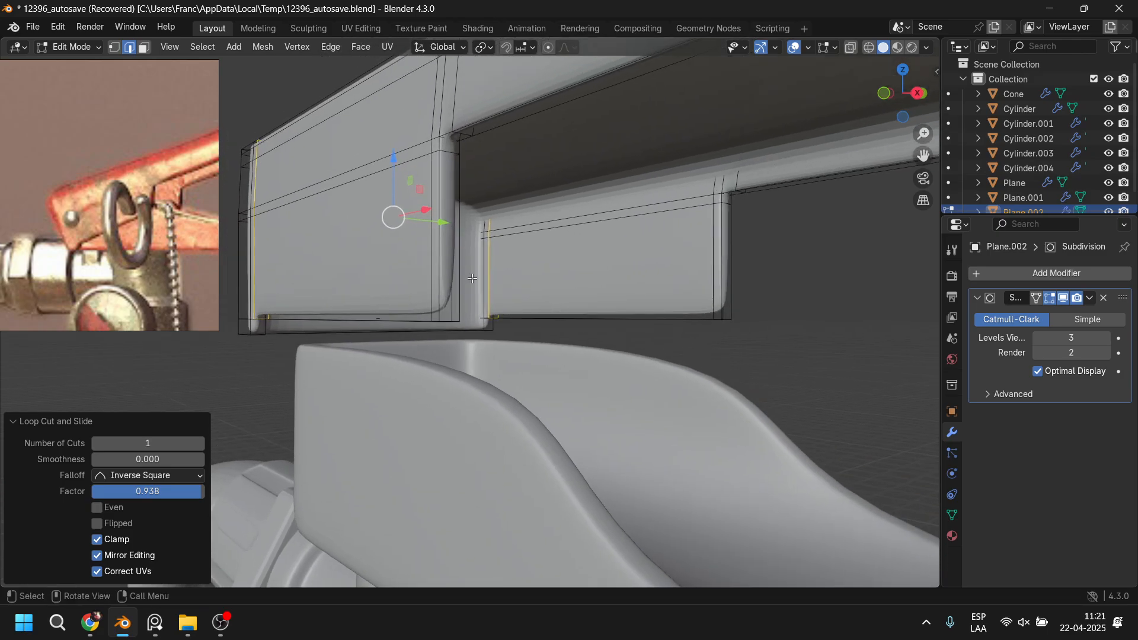
Step: Add a horizontal loop cut around the rear section and slide it close to the bottom edge at a factor of -0.853
key(ctrl+r)
click(443, 269)
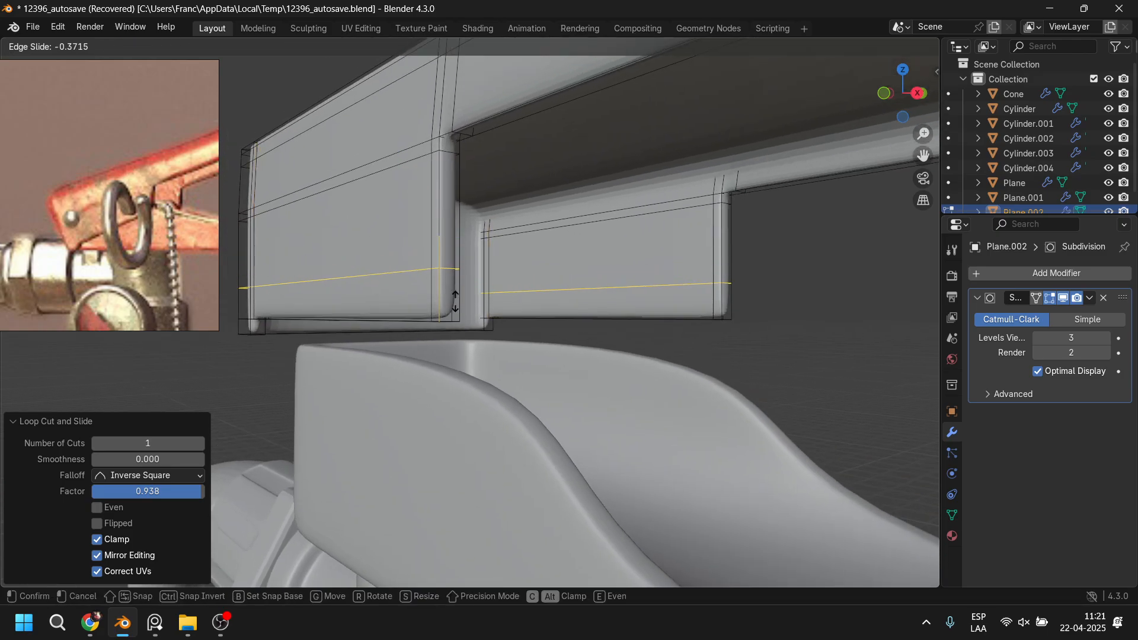
click(463, 347)
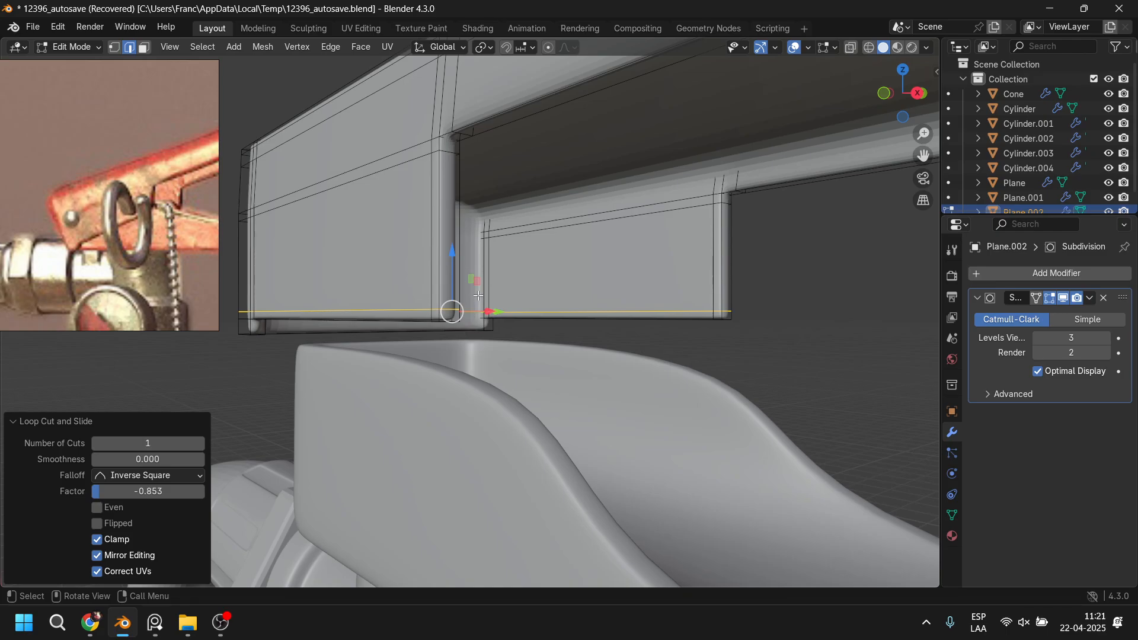
Step: Select the bottom faces at the front lower corners of both rear-section side walls and try moving them along X
drag(533, 195, 508, 294)
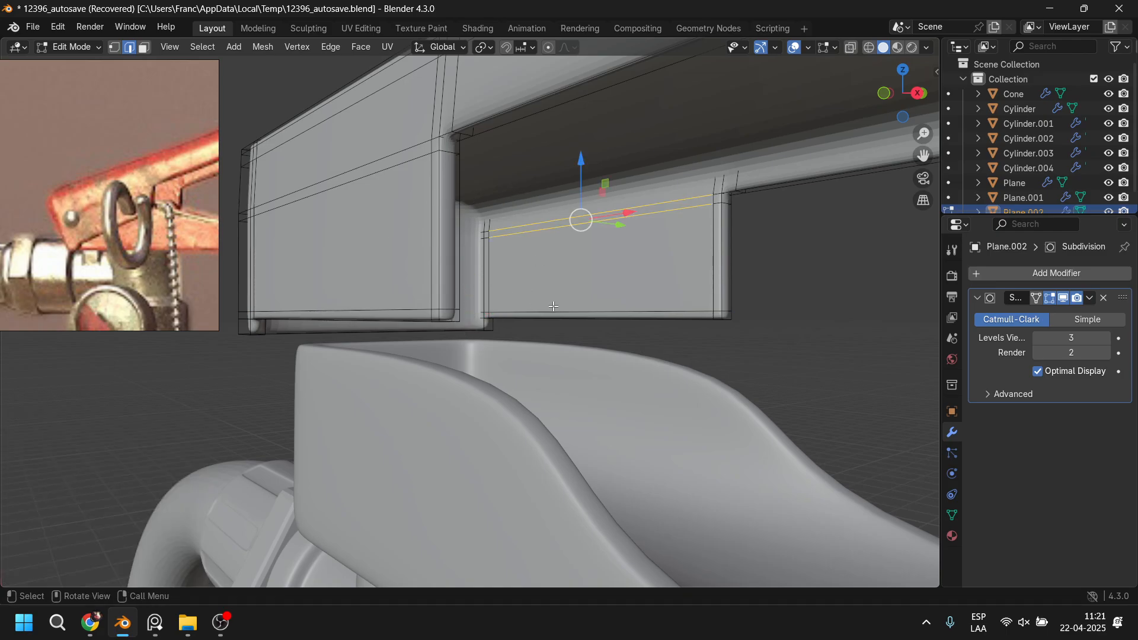
middle_drag(553, 306, 533, 270)
click(391, 183)
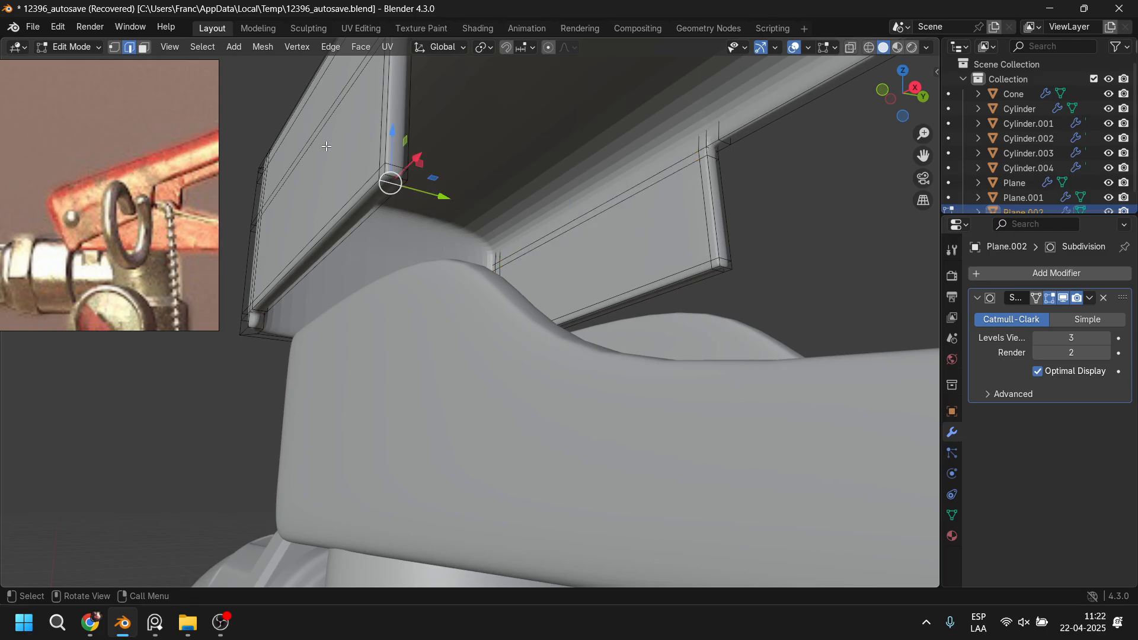
click(144, 48)
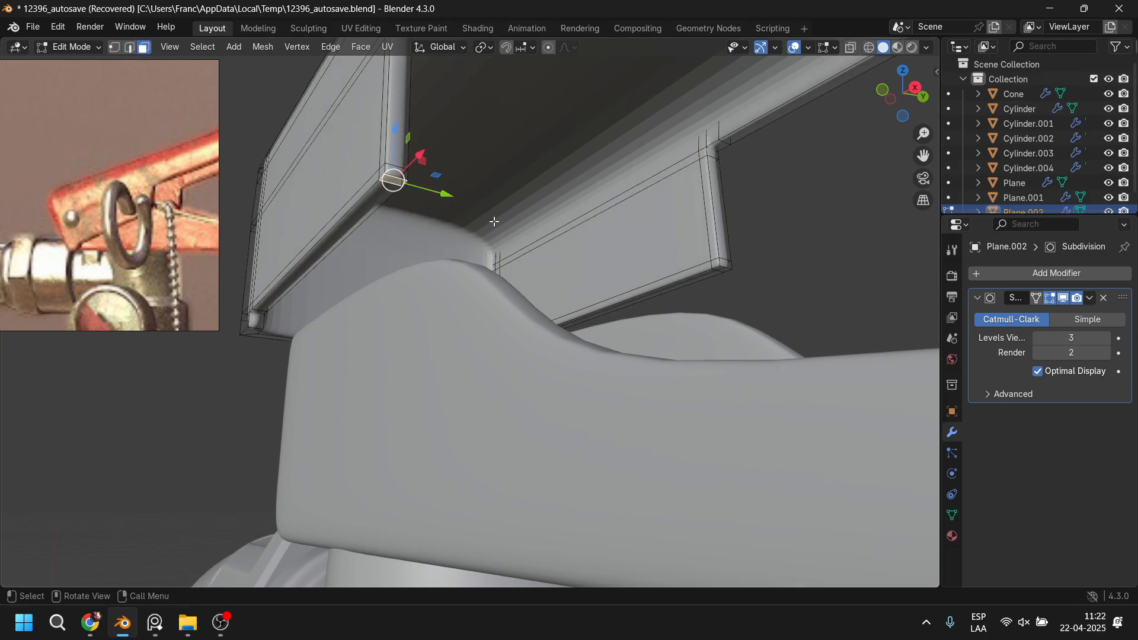
ctrl+click(720, 270)
mouse_move(709, 291)
middle_down()
mouse_move(719, 295)
mouse_move(721, 272)
middle_up()
click(720, 273)
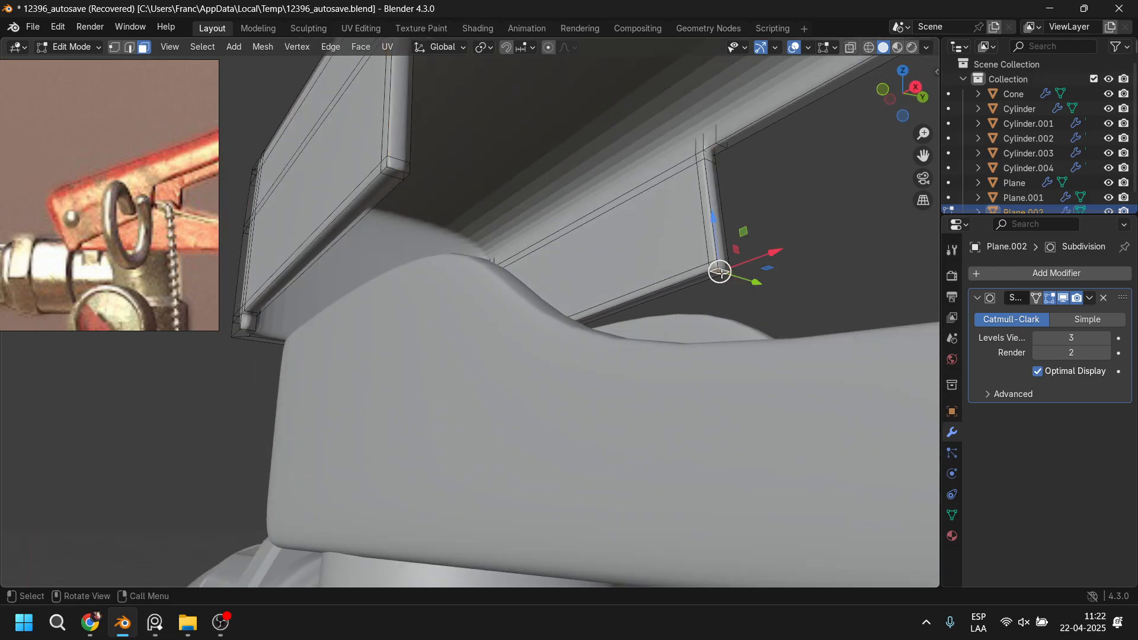
shift+click(395, 173)
middle_drag(501, 220, 524, 225)
drag(632, 214, 622, 213)
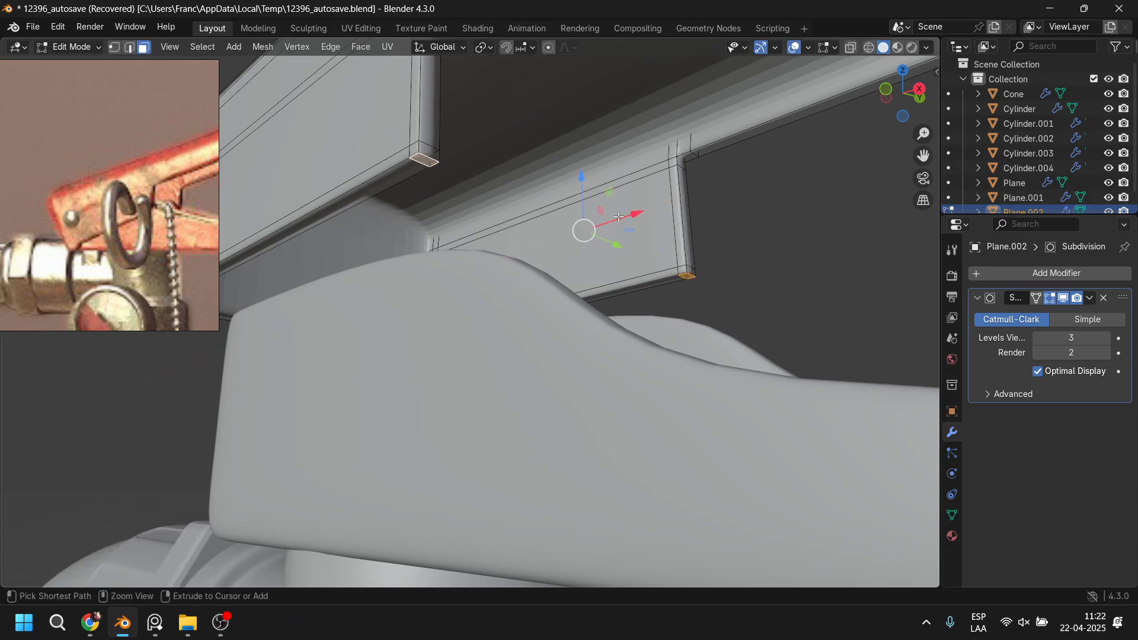
Step: Add the adjoining side faces of both corners to the selection, move them about -0.048 m along X, then 0.007 m back
shift+click(432, 155)
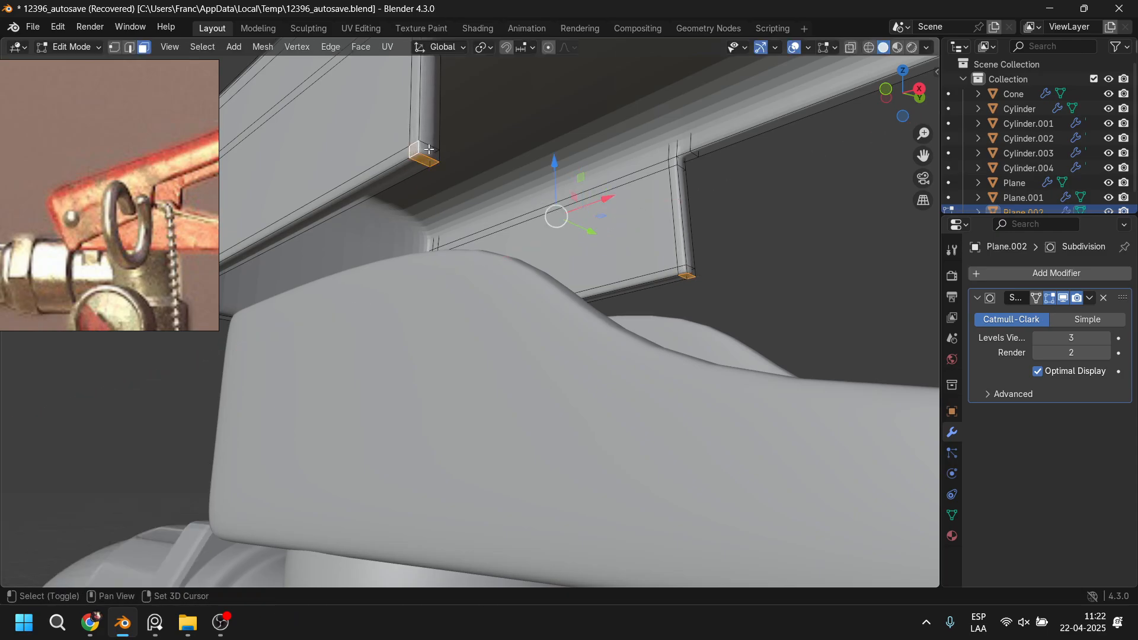
shift+click(684, 269)
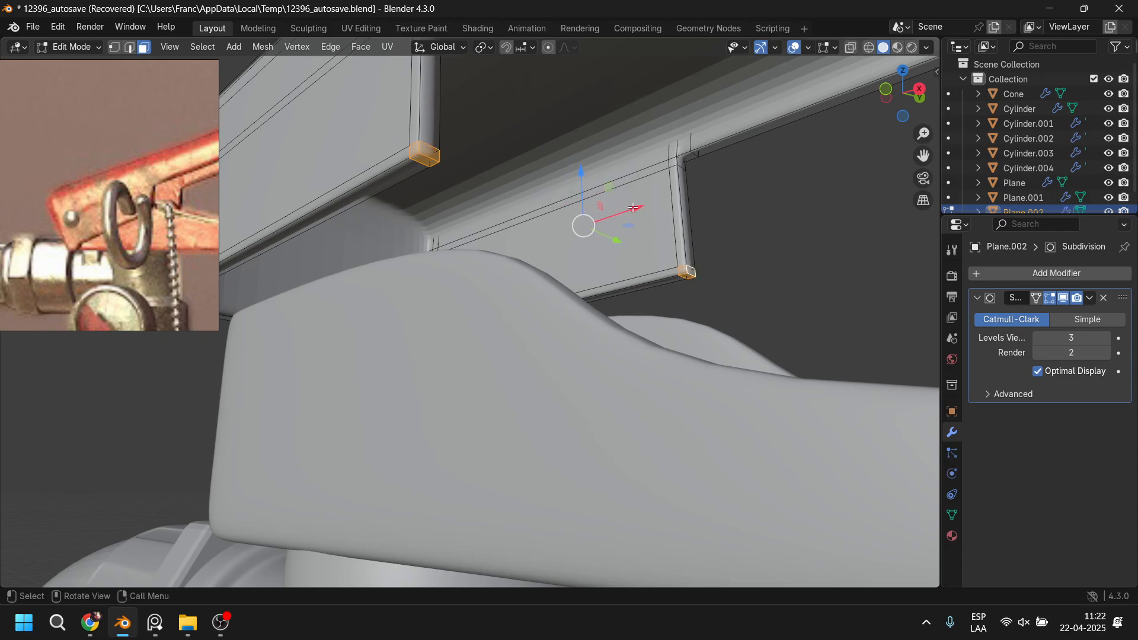
drag(633, 207, 605, 215)
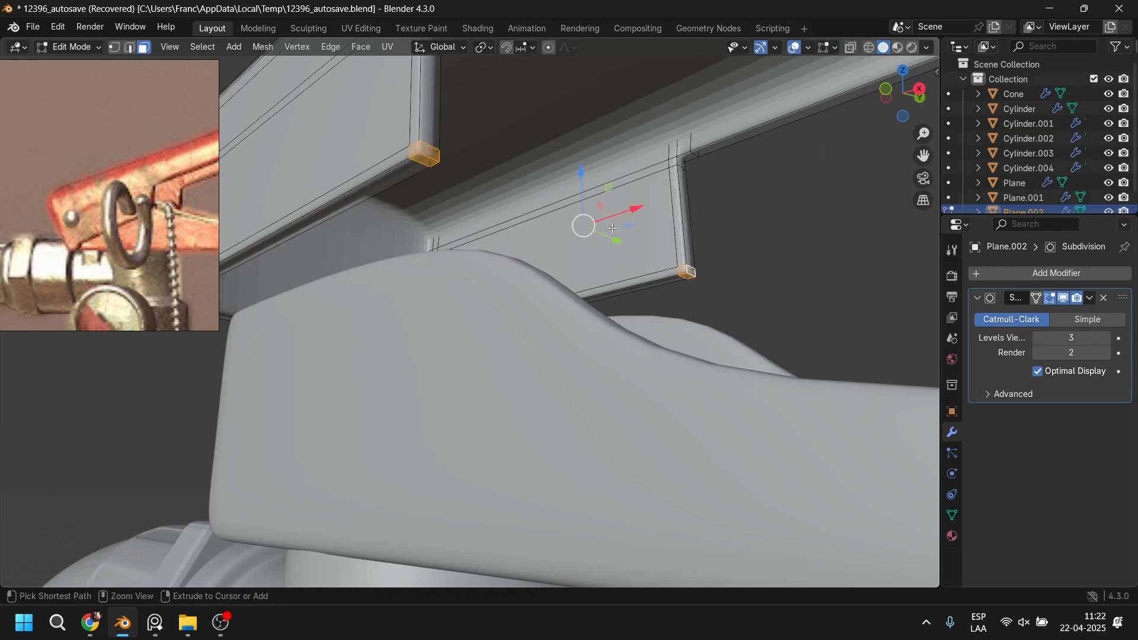
middle_drag(606, 215, 600, 253)
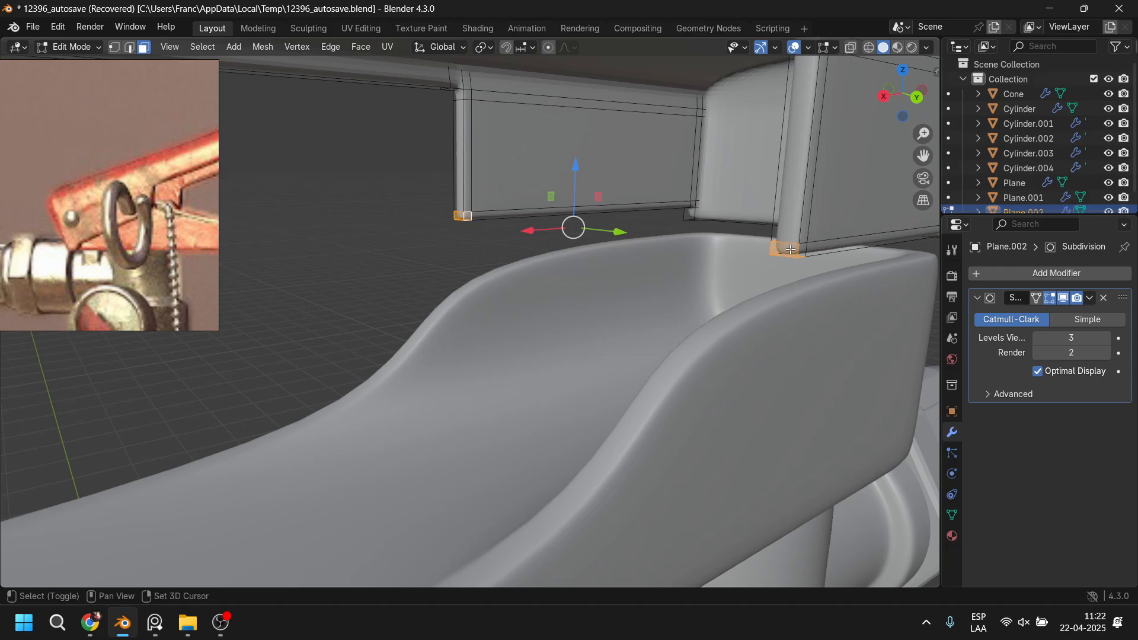
shift+click(802, 250)
drag(553, 233, 587, 232)
middle_drag(587, 231, 548, 294)
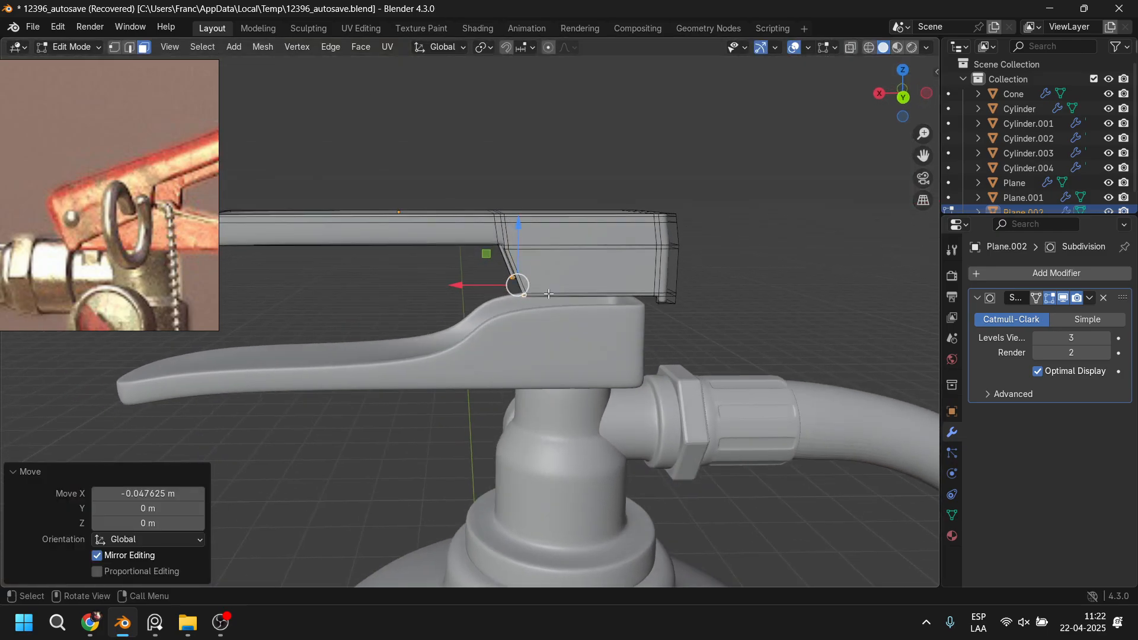
drag(458, 280, 458, 285)
Step: Add a horizontal loop cut through the lower part of the rear section at a factor of -0.166 and leave Edit Mode
key(ctrl+r)
click(517, 268)
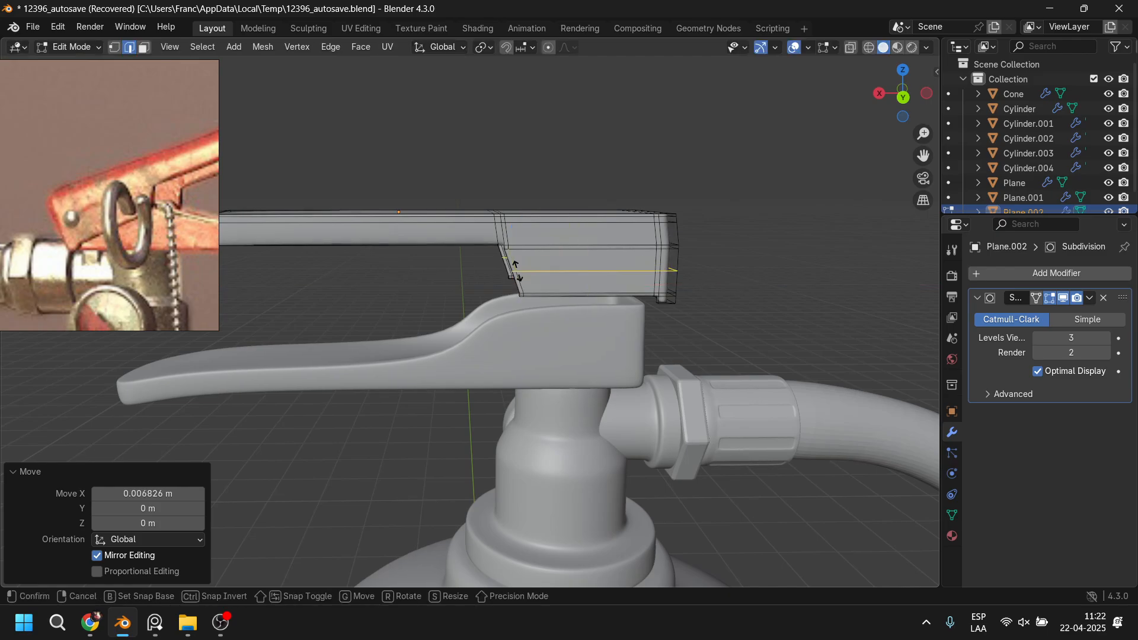
click(522, 279)
scroll(546, 278, up, 1)
scroll(546, 278, up, 1)
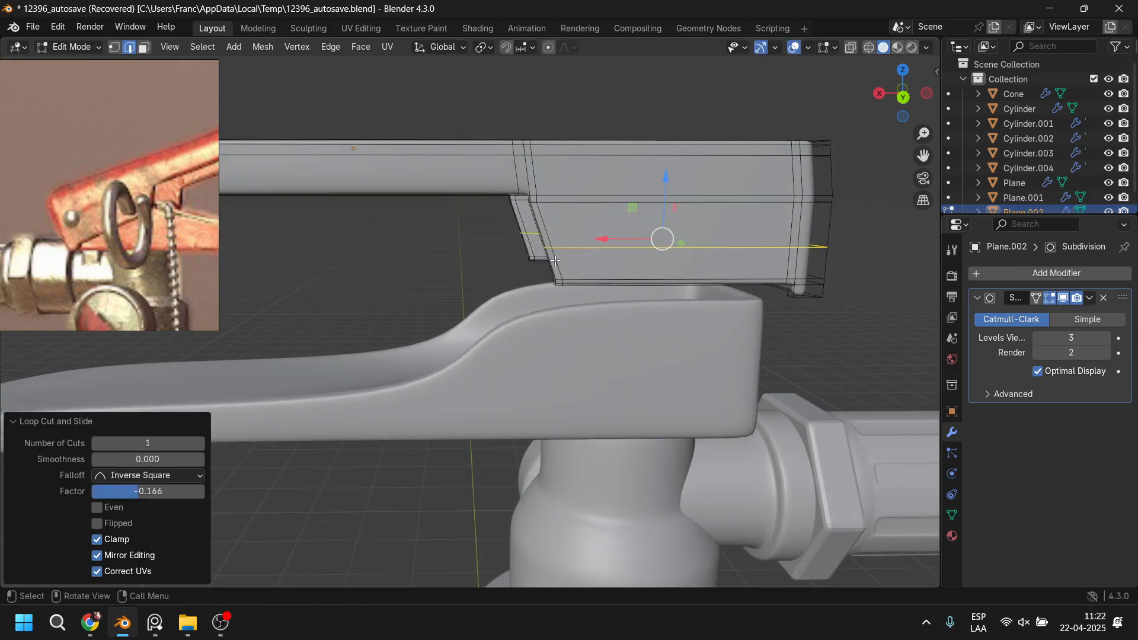
key(Tab)
scroll(543, 259, down, 4)
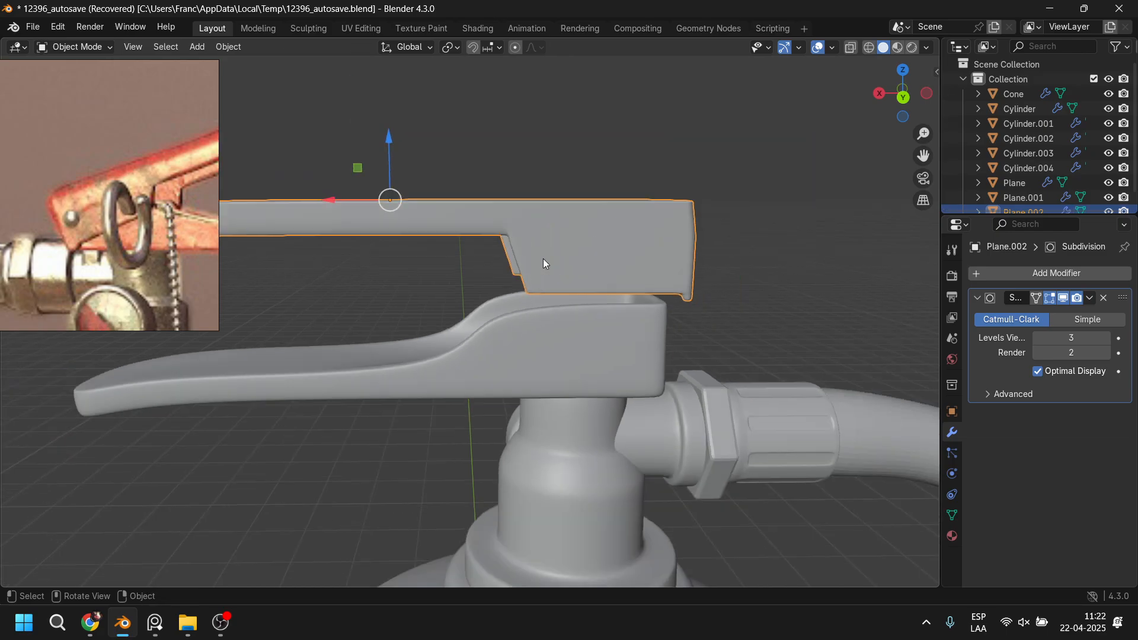
Step: Return to Edit Mode, add a vertical loop cut through the middle of the rear section, and switch to face selection
middle_drag(542, 258, 498, 286)
key(Tab)
scroll(498, 286, up, 2)
scroll(498, 286, up, 2)
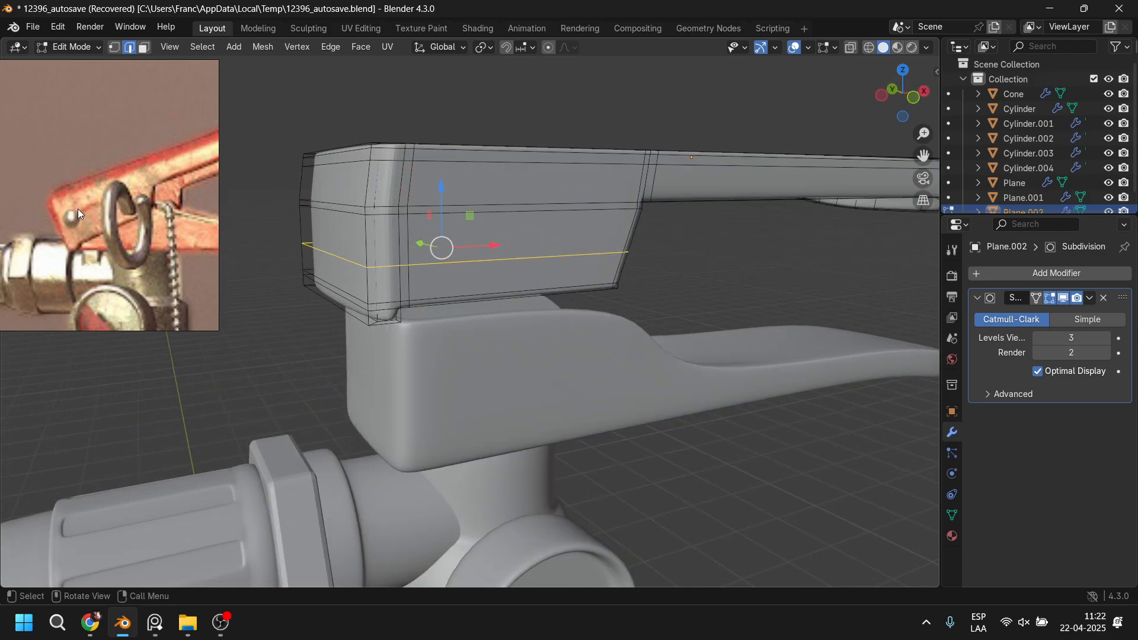
scroll(473, 252, up, 4)
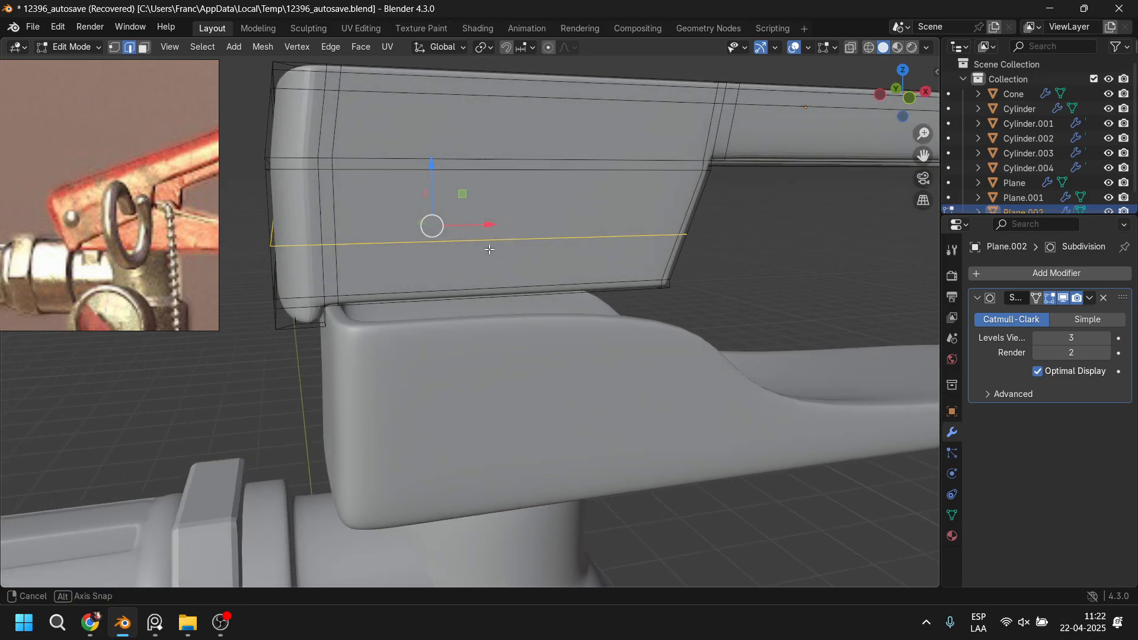
key(ctrl+r)
click(525, 158)
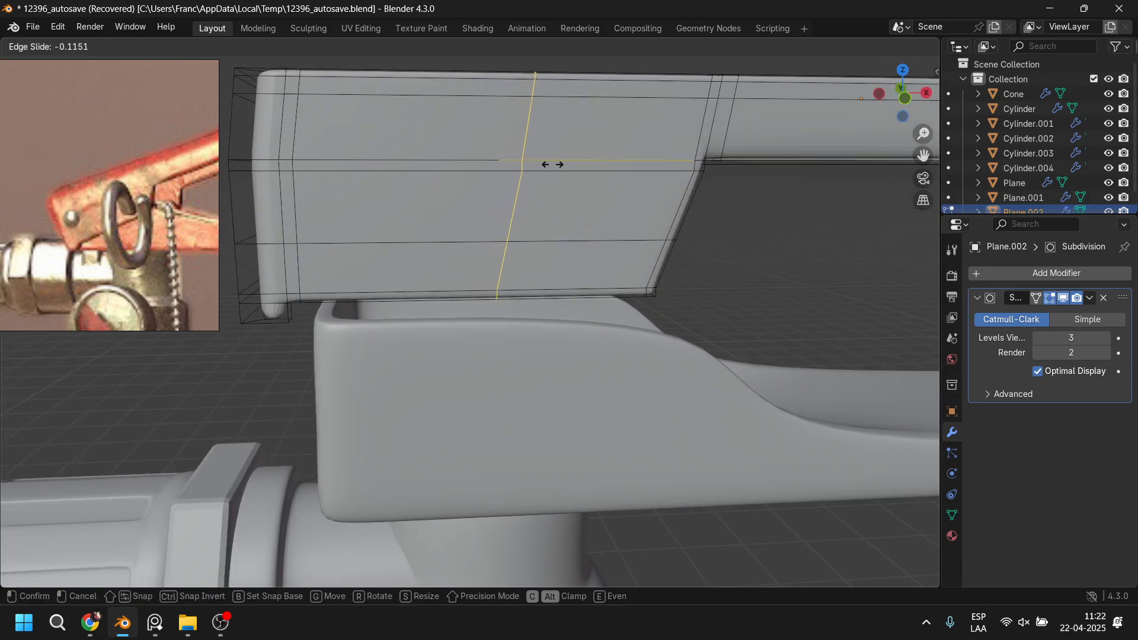
click(553, 167)
middle_drag(445, 214, 452, 228)
click(451, 227)
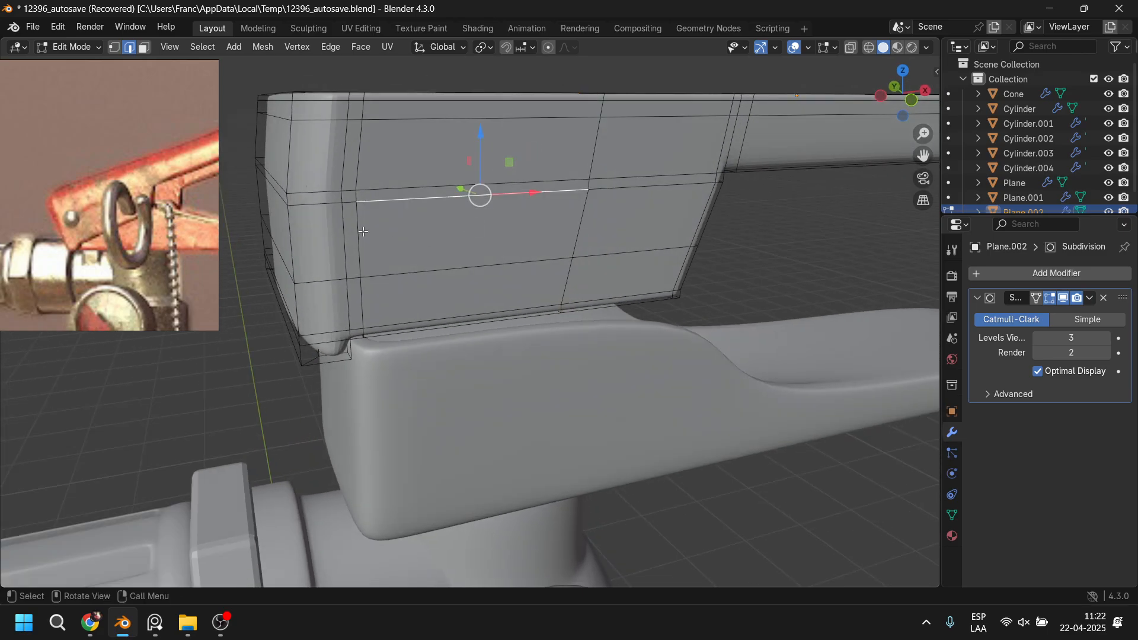
click(144, 47)
click(414, 254)
shift+click(350, 237)
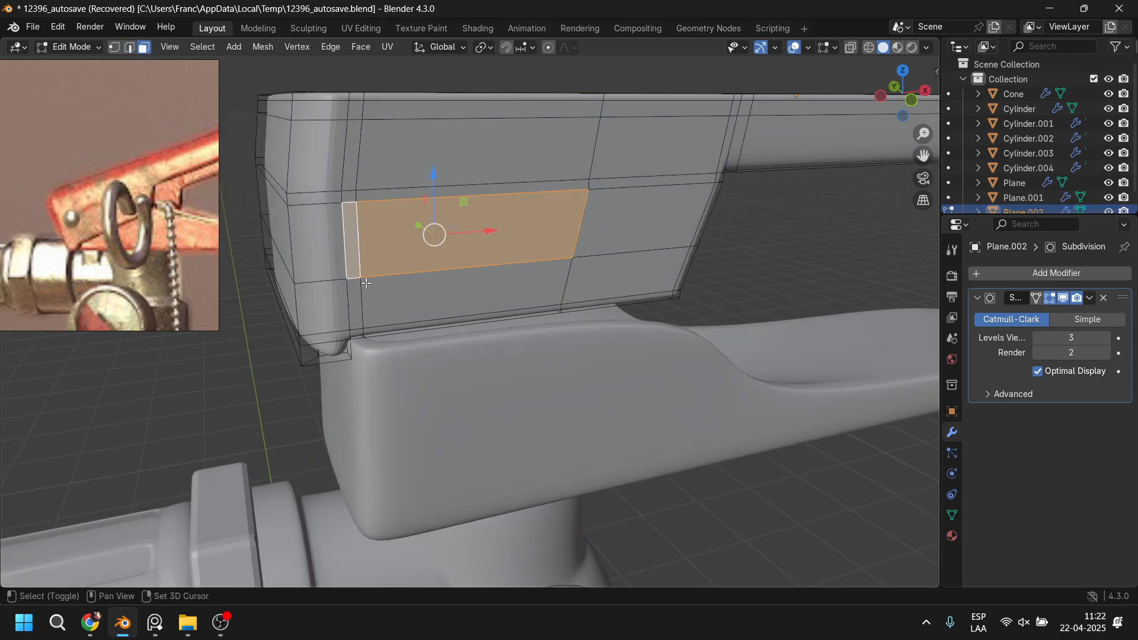
shift+click(363, 301)
shift+click(400, 299)
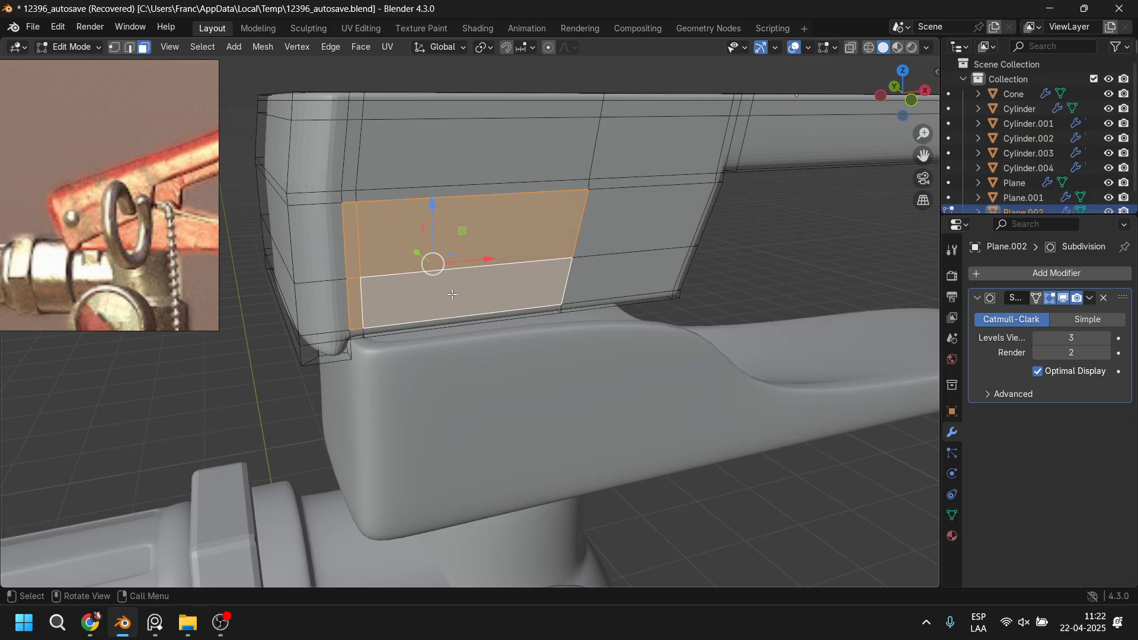
Step: Select the middle panel faces beside the rear end on both side walls and scale them to 0.986 along Y
click(421, 228)
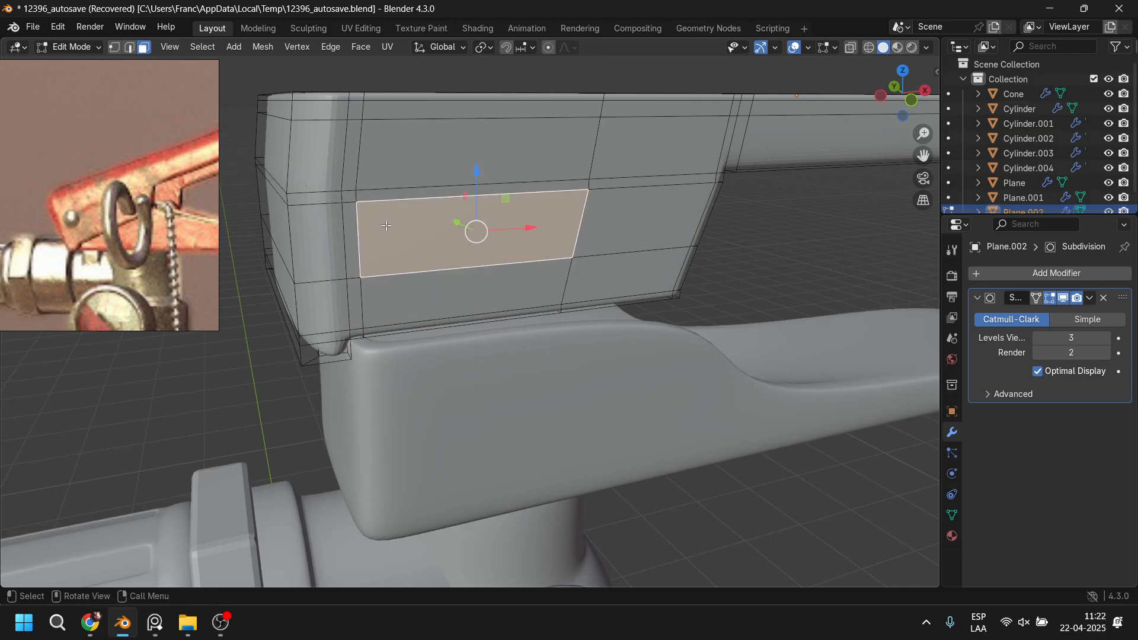
shift+click(351, 231)
middle_drag(340, 230, 419, 428)
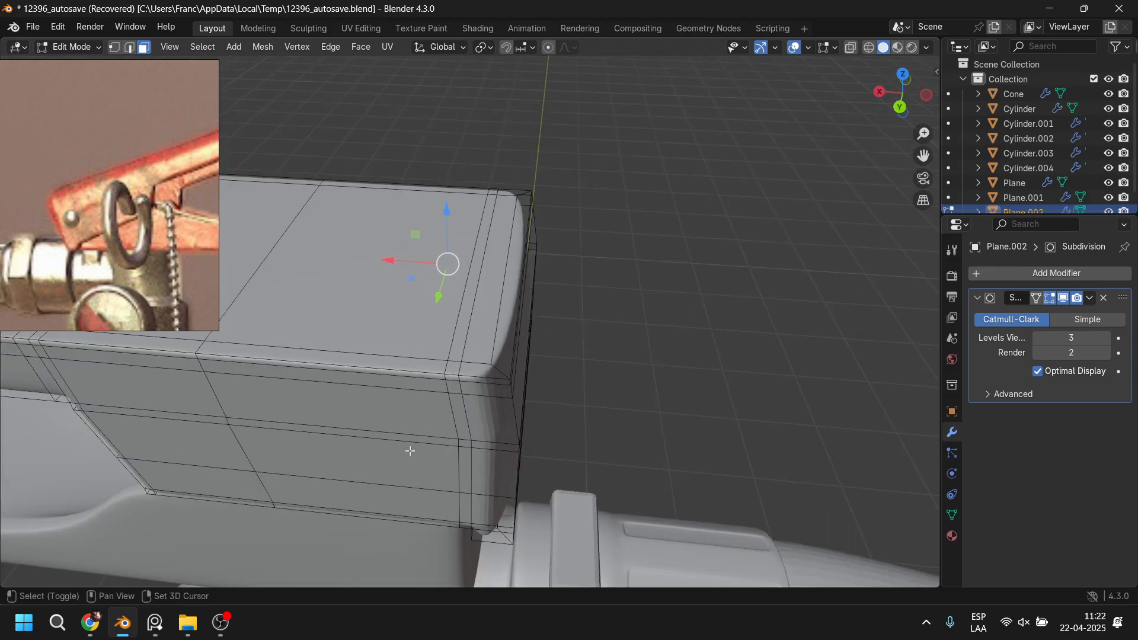
middle_drag(463, 464, 578, 401)
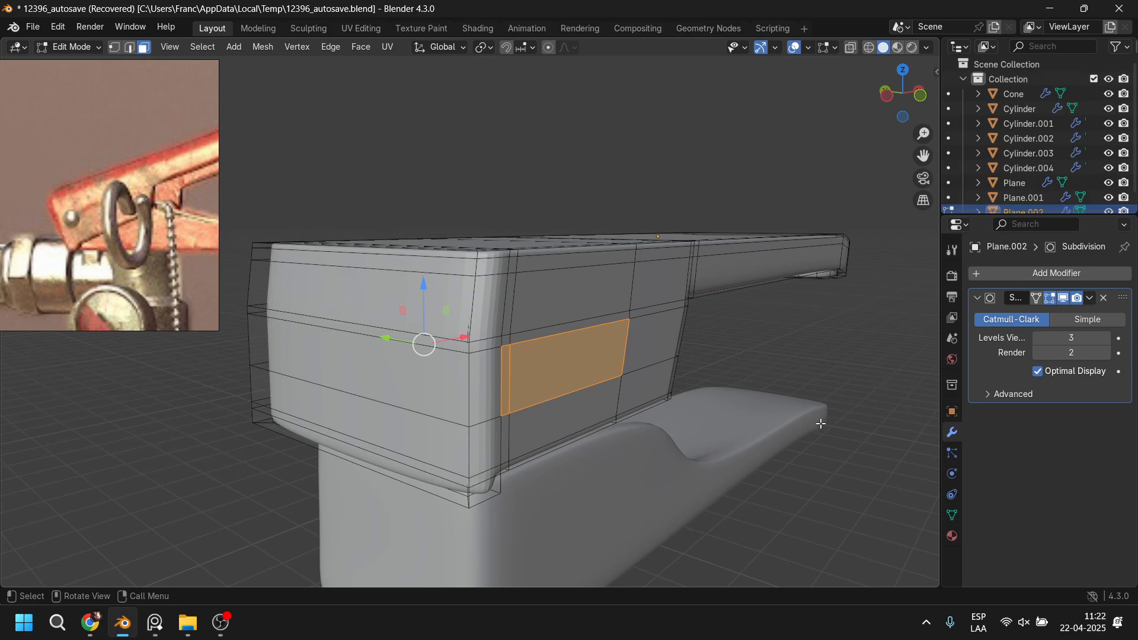
key(s)
key(y)
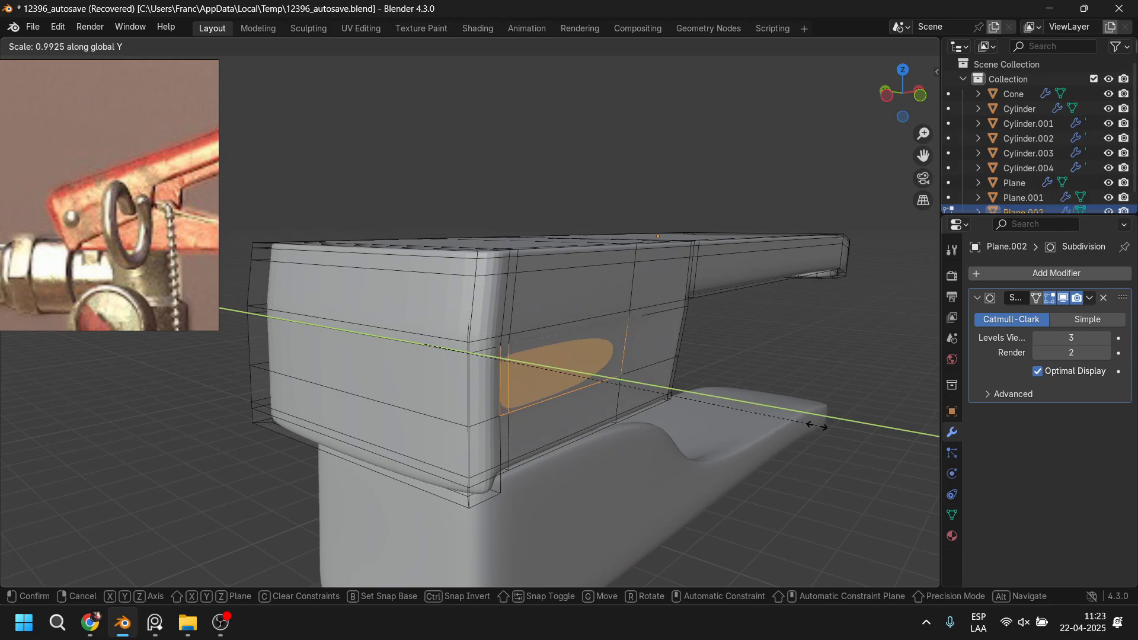
click(814, 425)
middle_drag(628, 392, 600, 378)
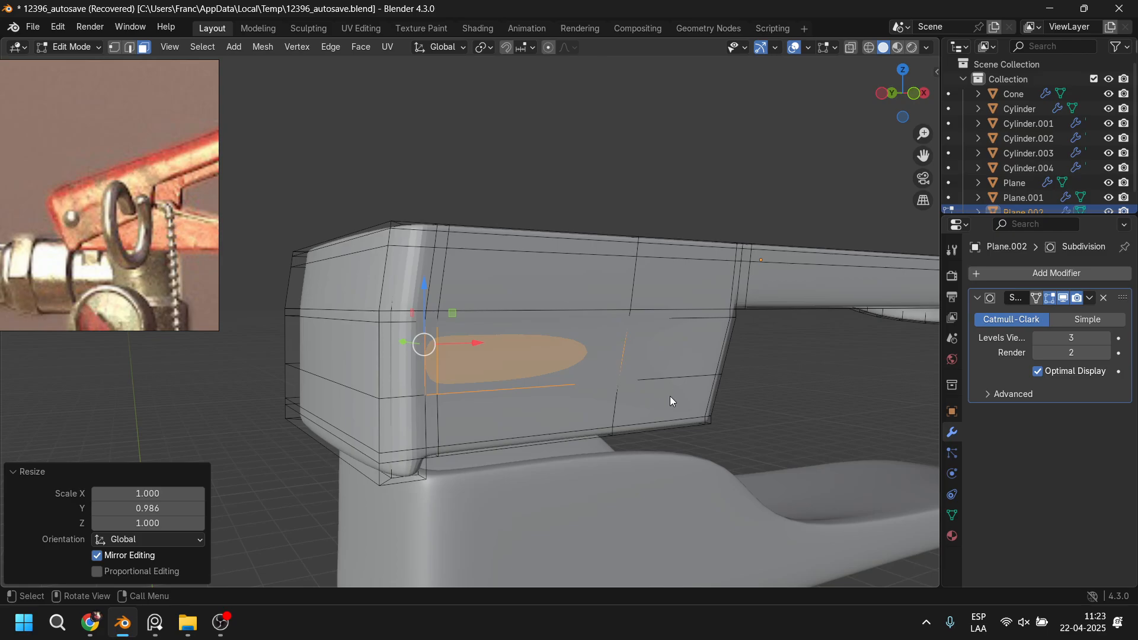
Step: Leave Edit Mode and examine the side walls of the upper handle's rear section from several angles
key(Tab)
middle_drag(670, 396, 415, 372)
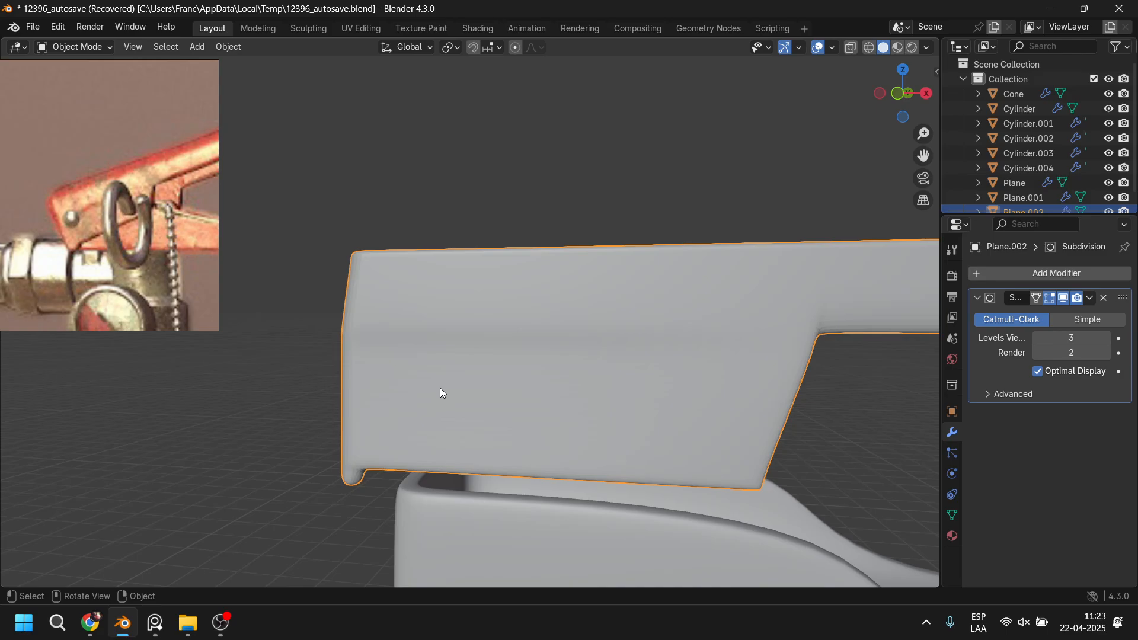
scroll(435, 386, down, 3)
middle_drag(436, 386, 530, 357)
scroll(642, 282, up, 4)
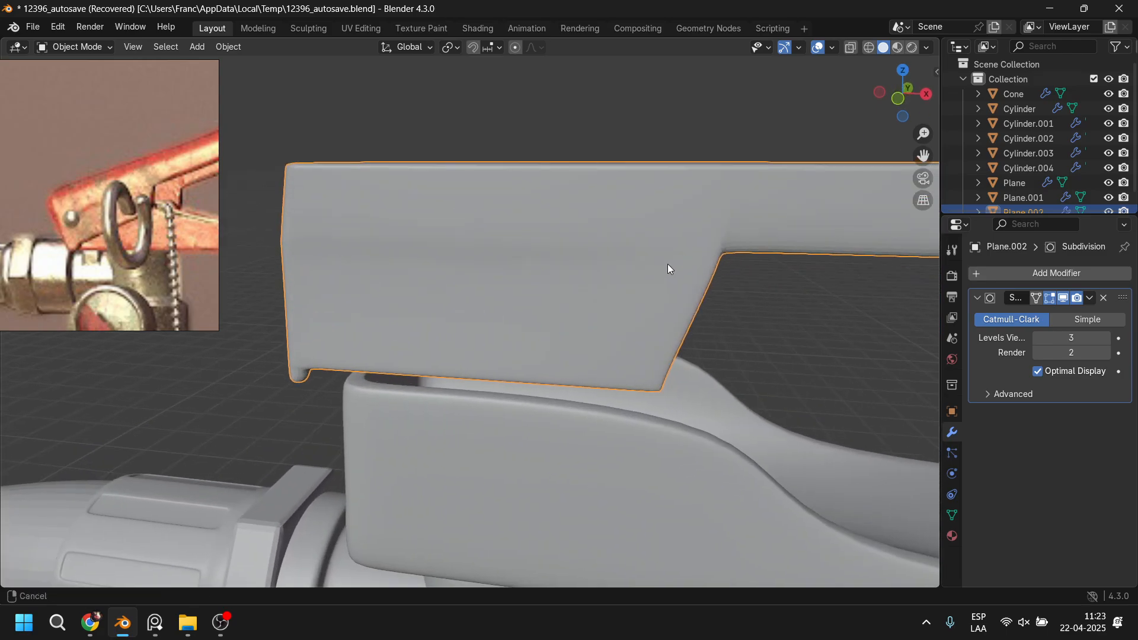
key(Tab)
middle_drag(668, 264, 582, 141)
click(604, 145)
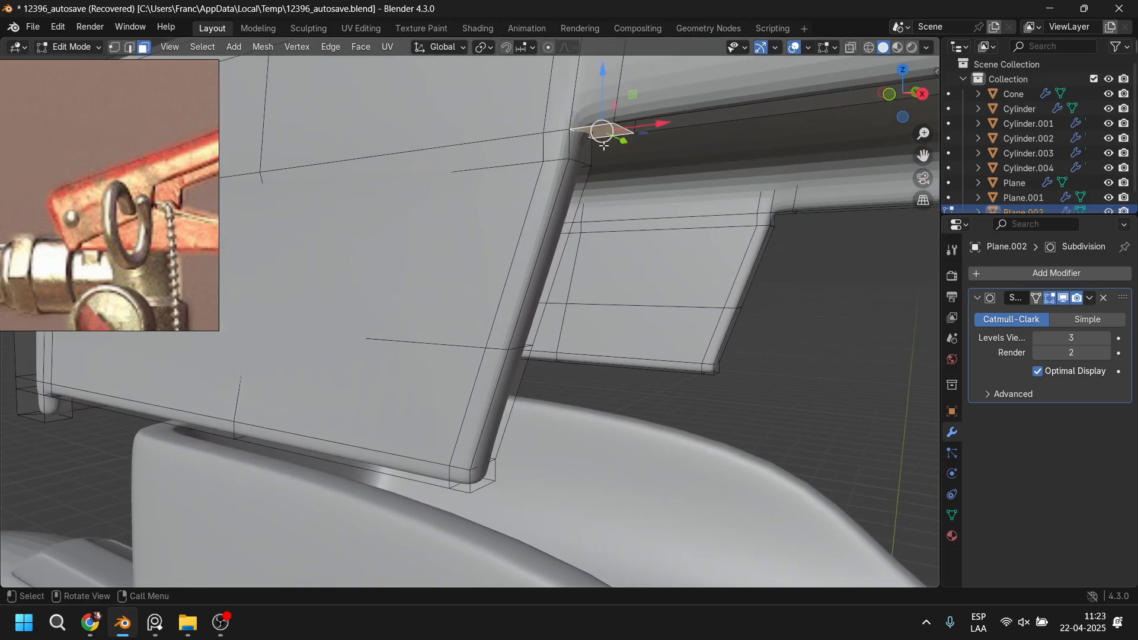
key(Tab)
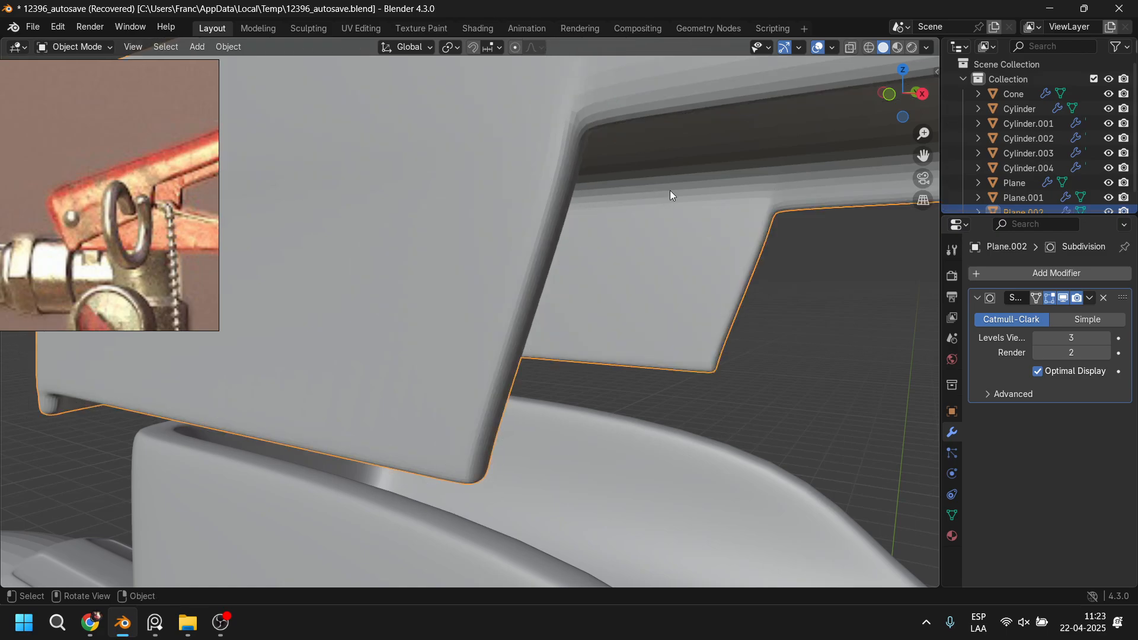
key(Tab)
key(2)
click(578, 131)
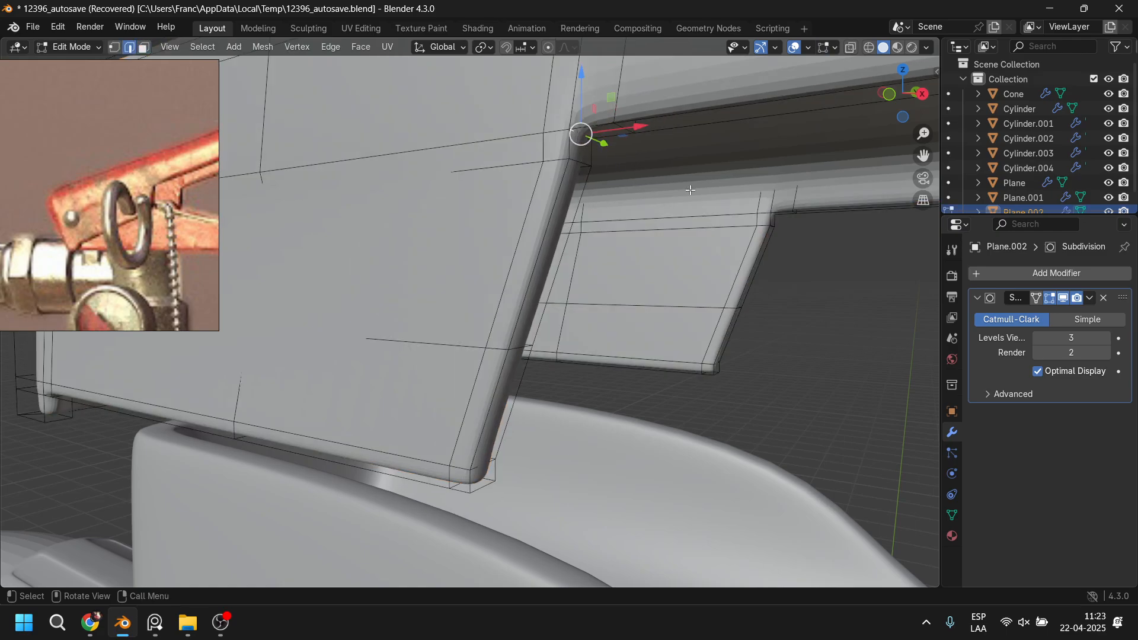
middle_drag(578, 131, 504, 247)
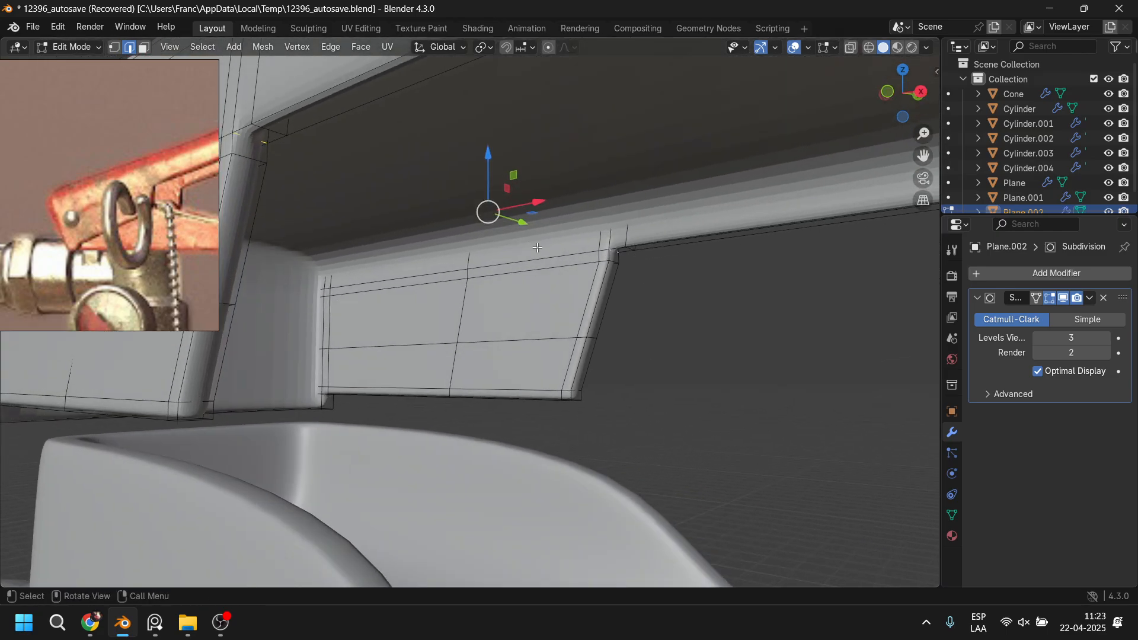
key(ctrl+b)
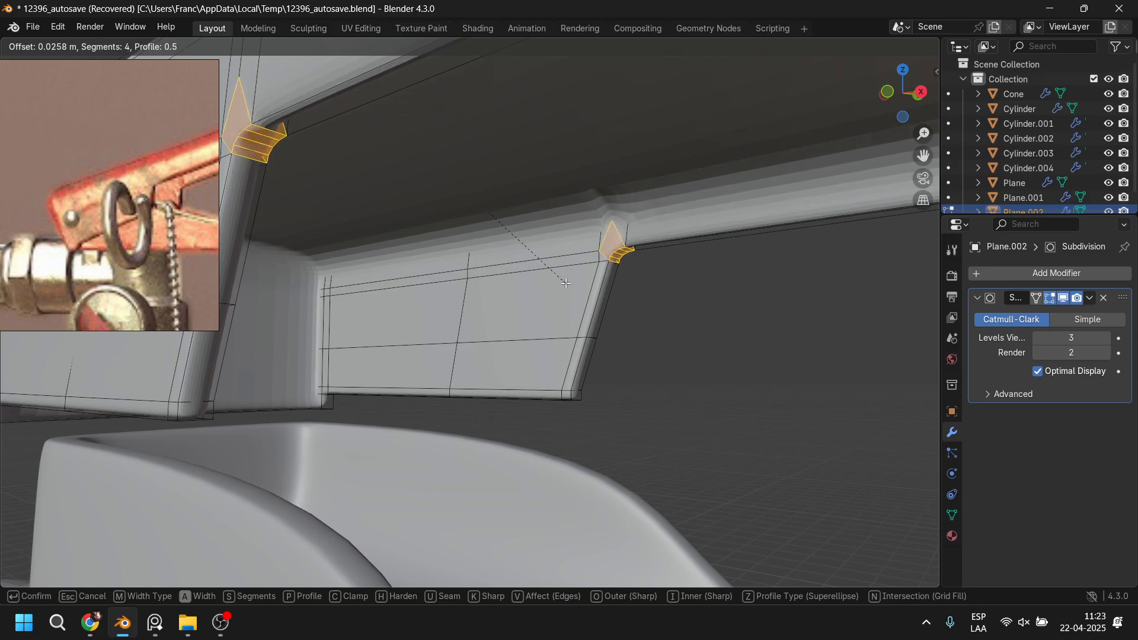
key(Escape)
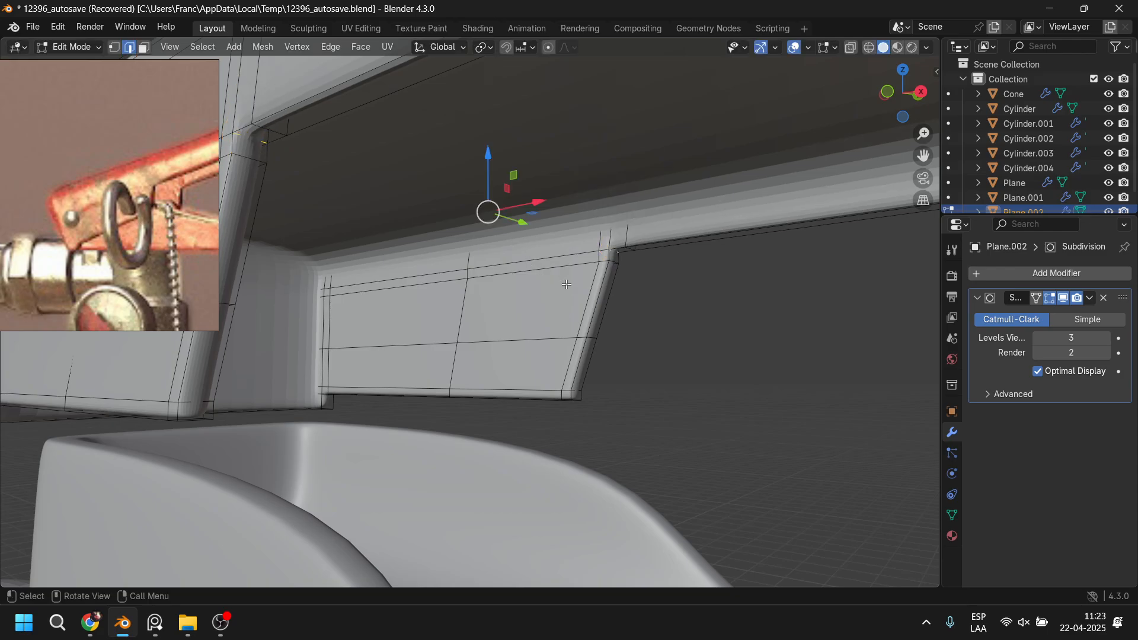
middle_drag(525, 246, 599, 271)
scroll(551, 296, down, 3)
shift+middle_drag(501, 323, 551, 280)
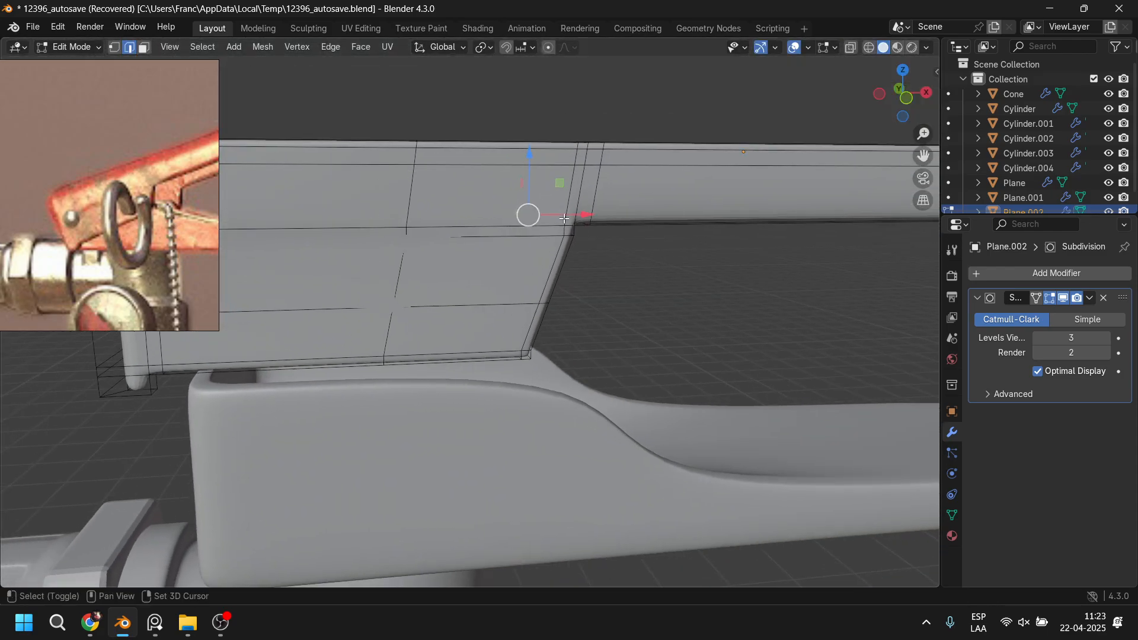
scroll(551, 280, down, 4)
key(Tab)
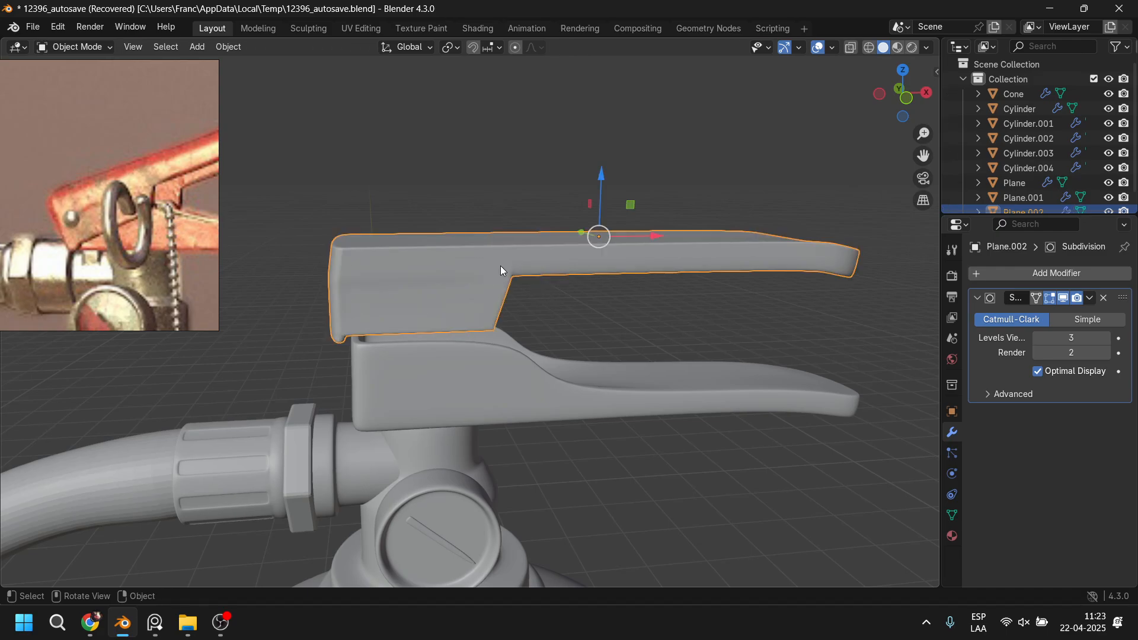
Step: Lower the upper handle onto the lower lever, then rotate it -16.8° about the Y axis
drag(606, 173, 623, 229)
drag(649, 287, 656, 284)
drag(604, 228, 607, 246)
middle_drag(602, 337, 617, 378)
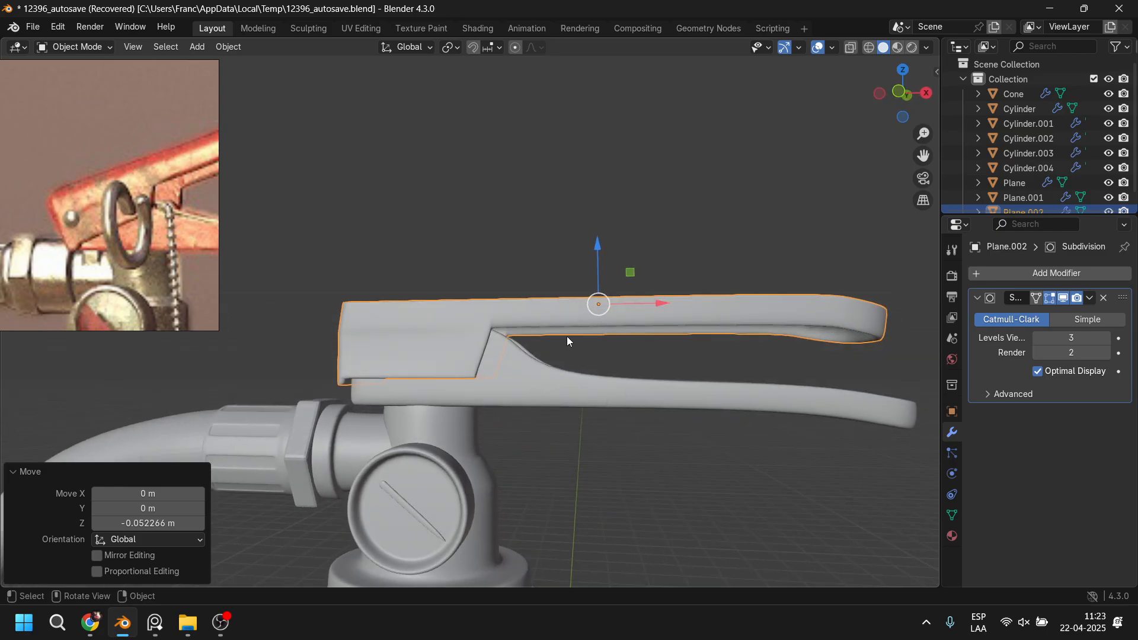
key(r)
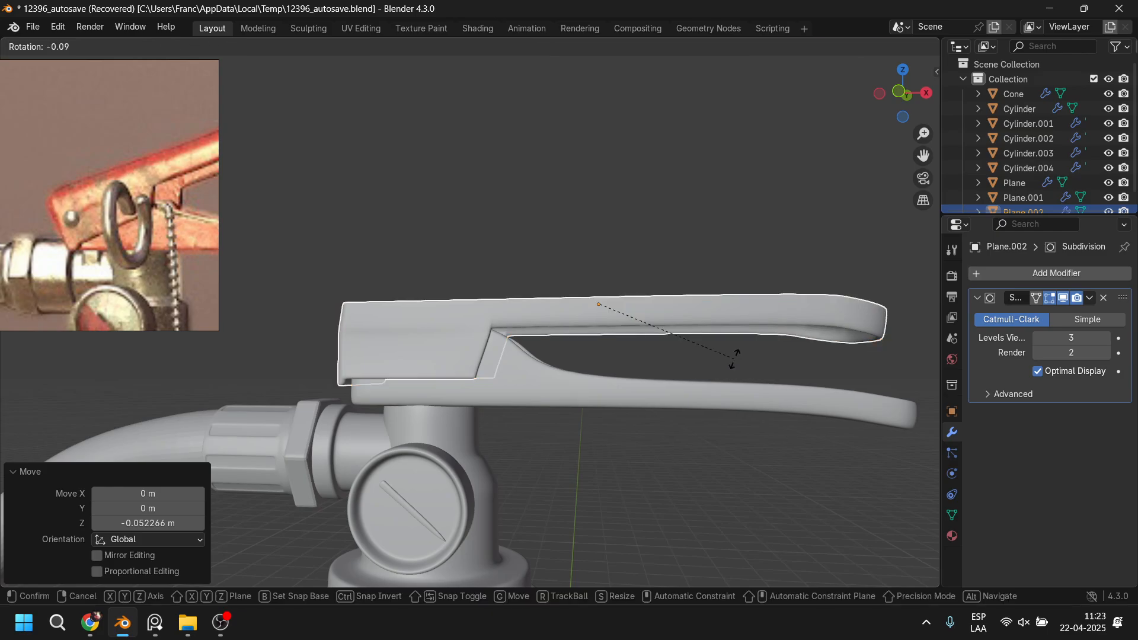
key(y)
click(733, 317)
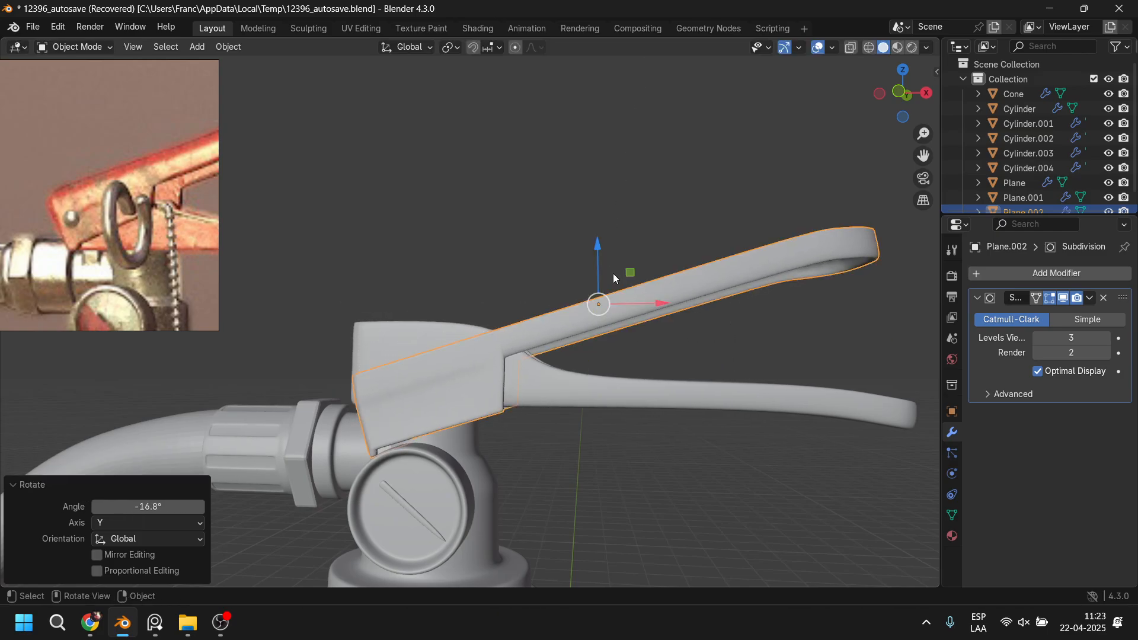
Step: Reposition the tilted handle over the valve by moving it 0.189 m up, -0.068 m along X and -0.031 m along Z
drag(597, 242, 599, 179)
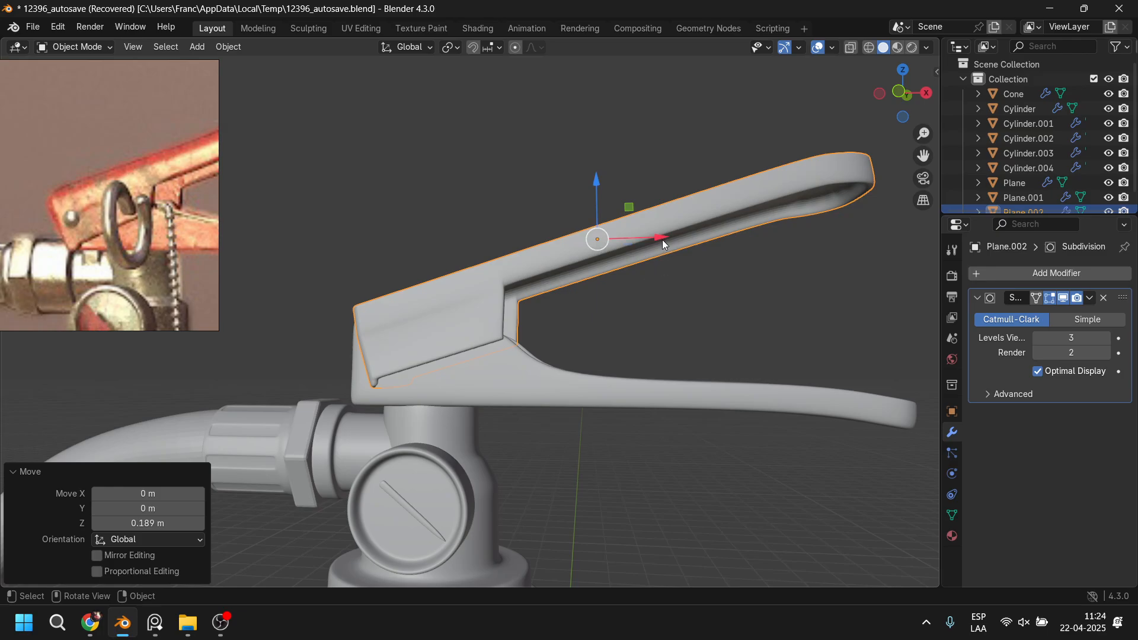
drag(662, 240, 619, 245)
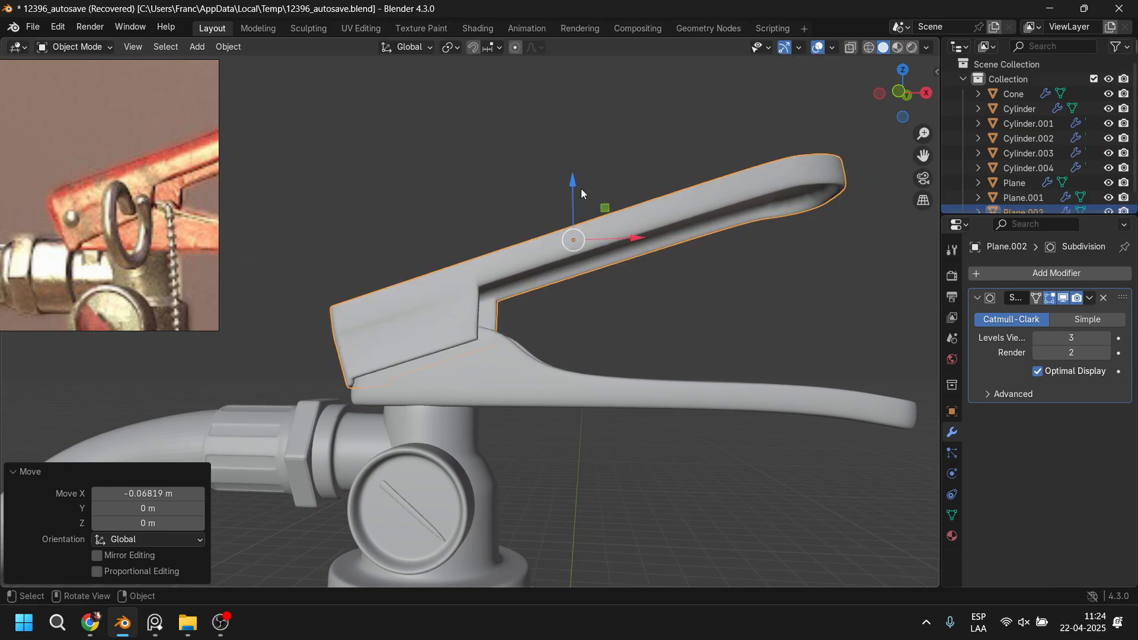
drag(580, 188, 572, 199)
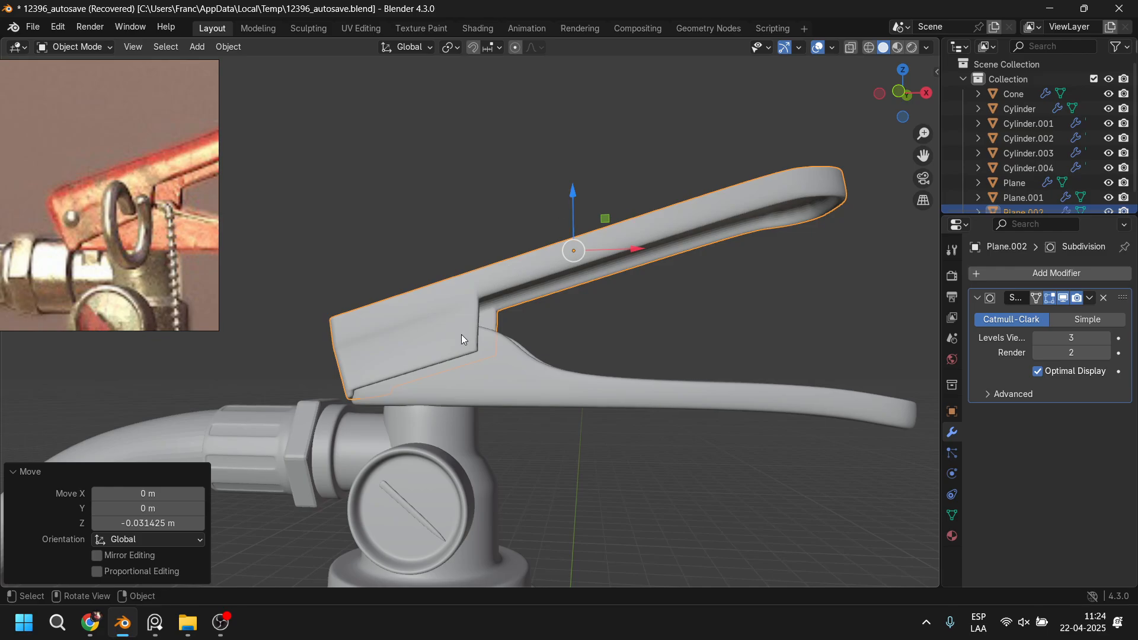
middle_drag(493, 355, 542, 349)
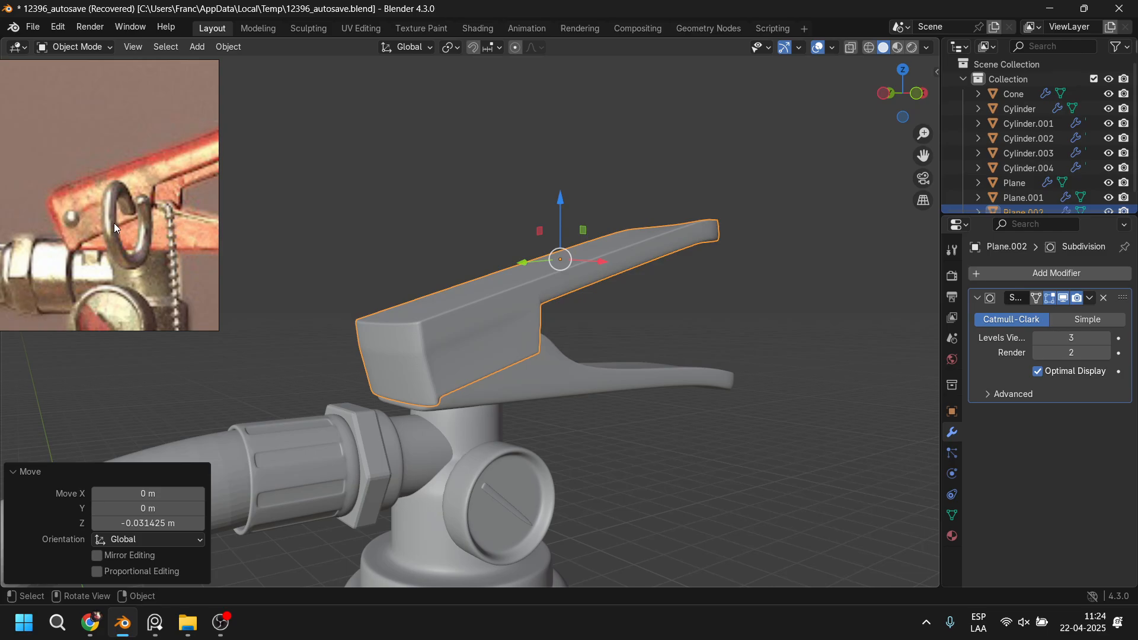
Step: In Edit Mode, select the run of top faces along the upper handle, from the rounded tip to the rear end
click(144, 205)
scroll(143, 205, down, 5)
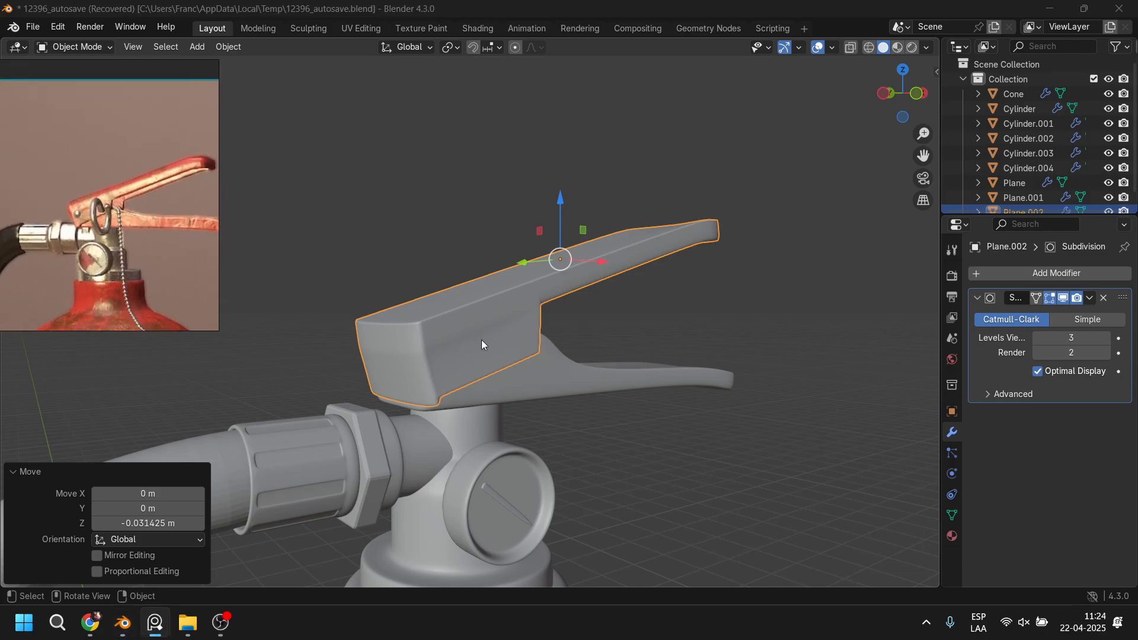
scroll(618, 424, down, 5)
middle_drag(617, 424, 512, 380)
scroll(512, 381, up, 3)
shift+middle_drag(487, 280, 542, 364)
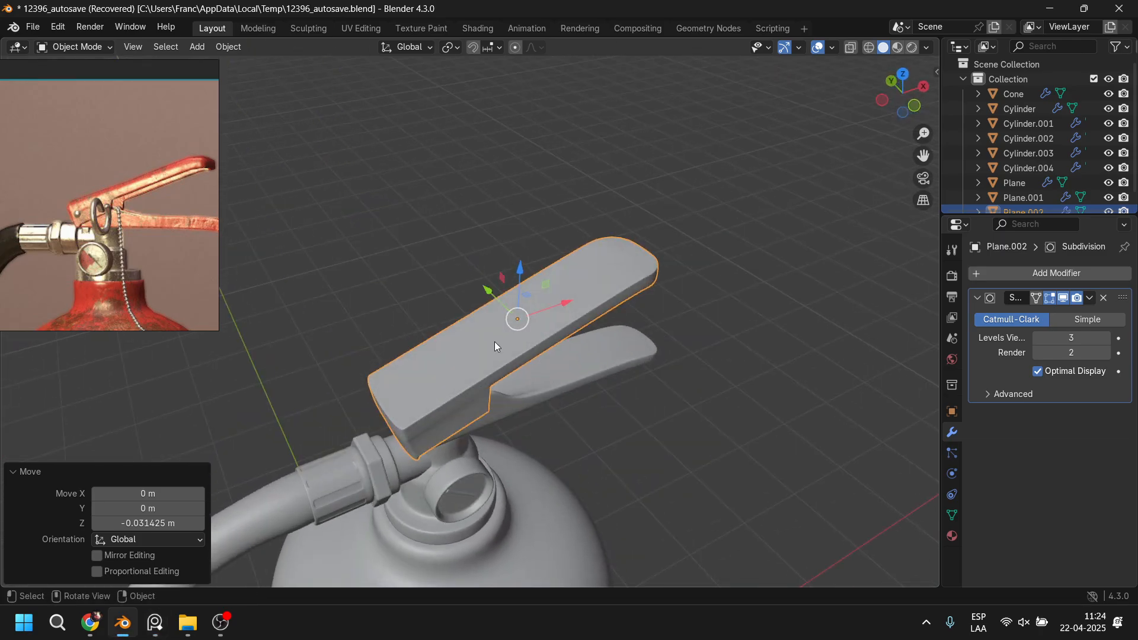
key(Tab)
scroll(494, 346, up, 3)
click(717, 217)
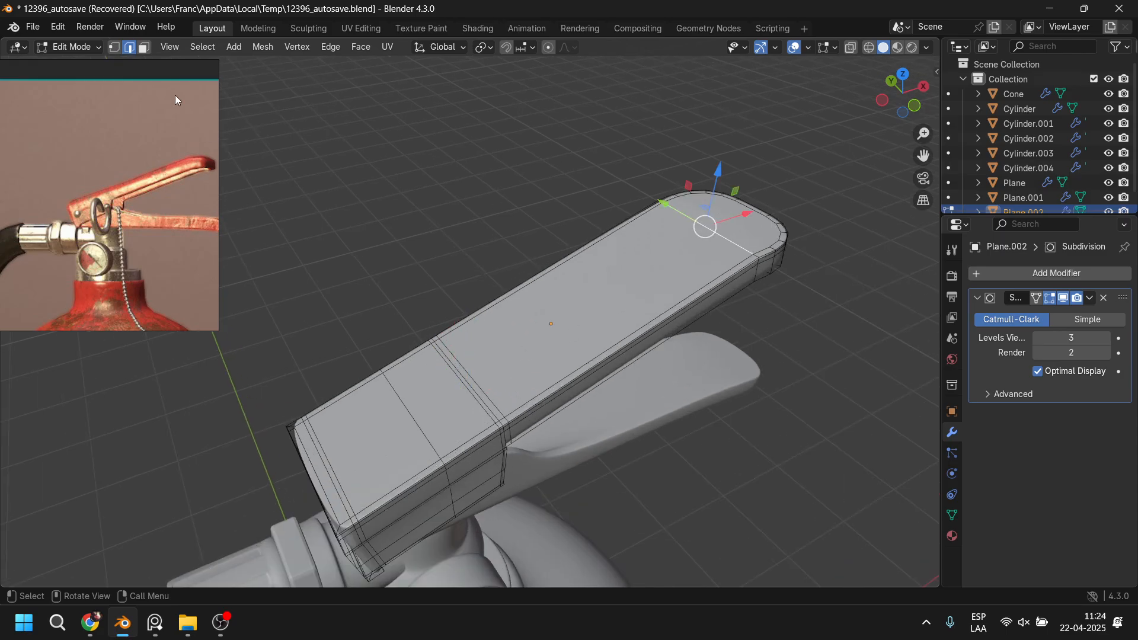
click(144, 48)
click(729, 240)
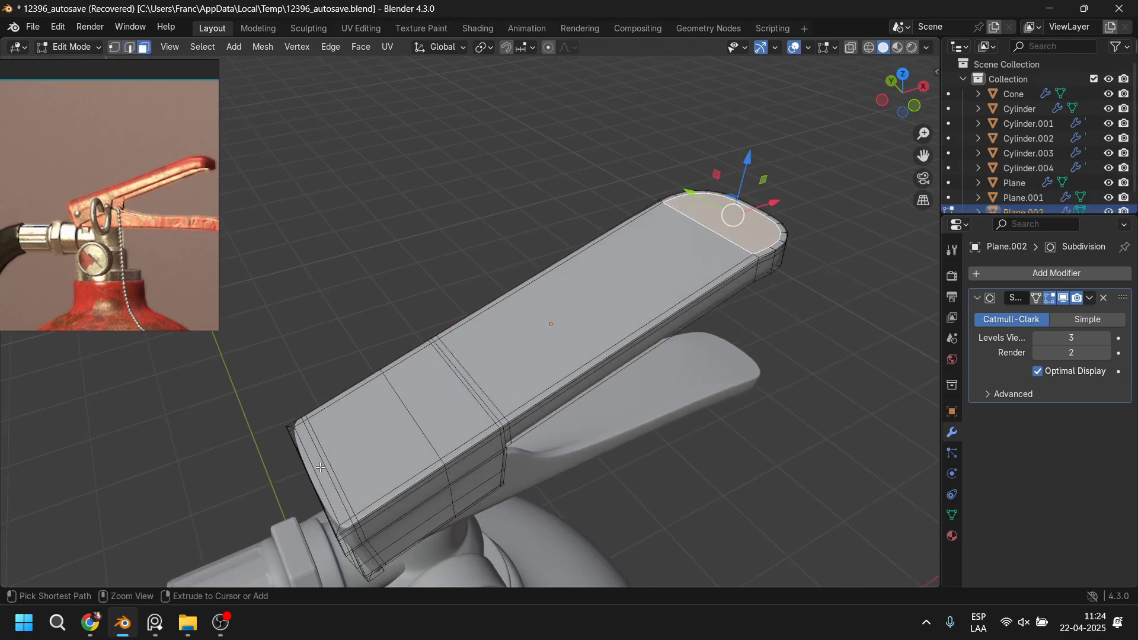
ctrl+click(432, 444)
middle_drag(432, 444, 667, 450)
Step: Try insetting the handle's selected top faces and scaling them narrower along Y, and undo these changes
key(i)
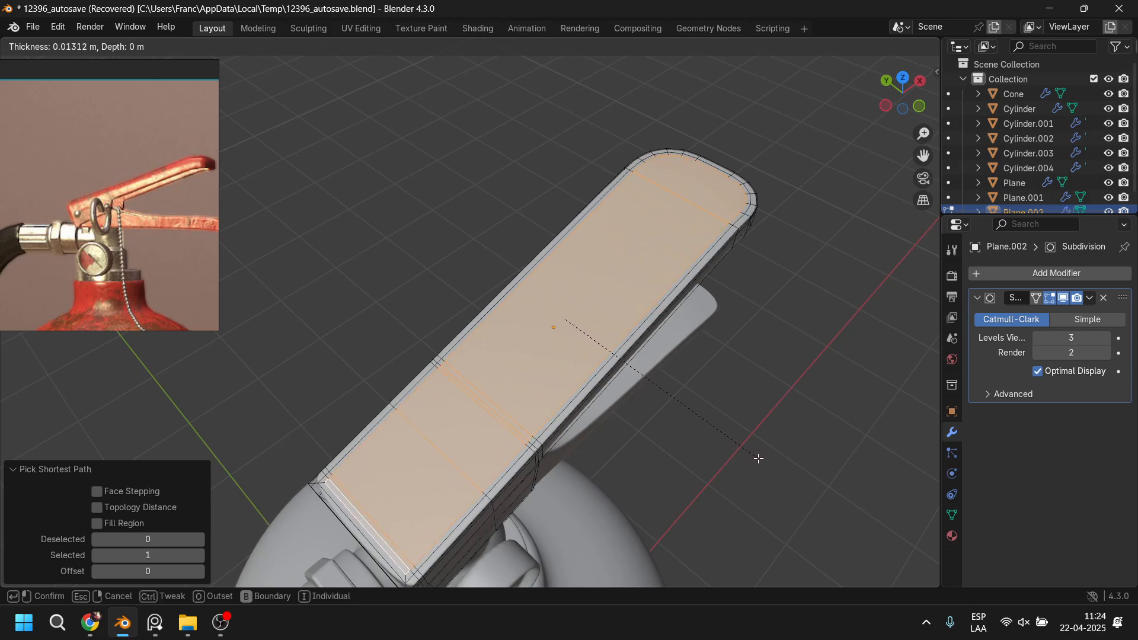
click(758, 459)
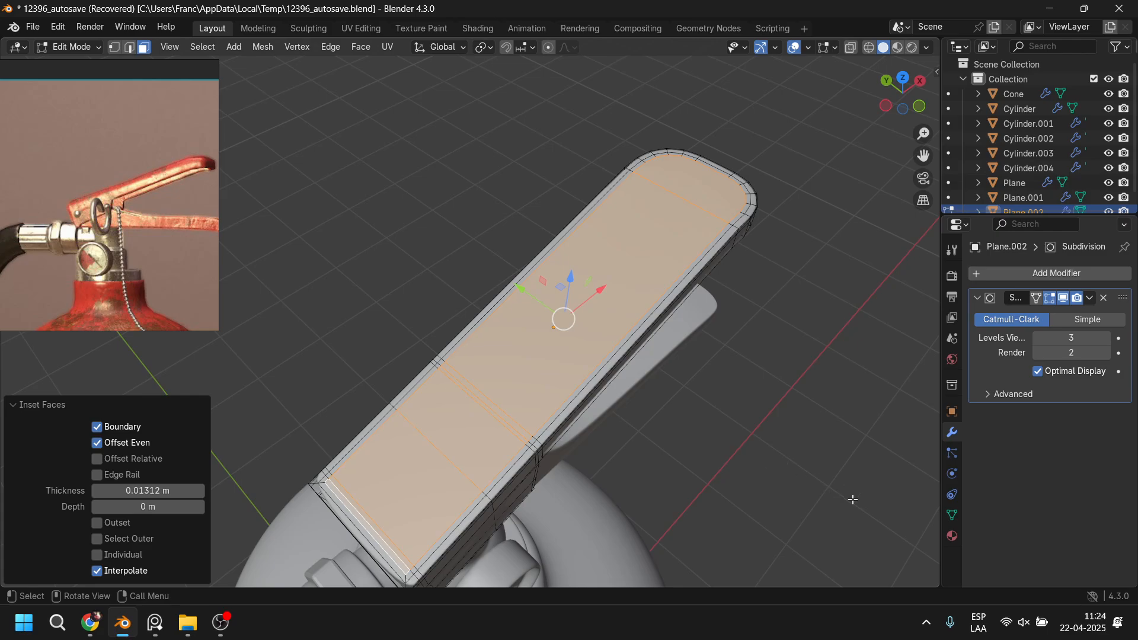
key(ctrl+z)
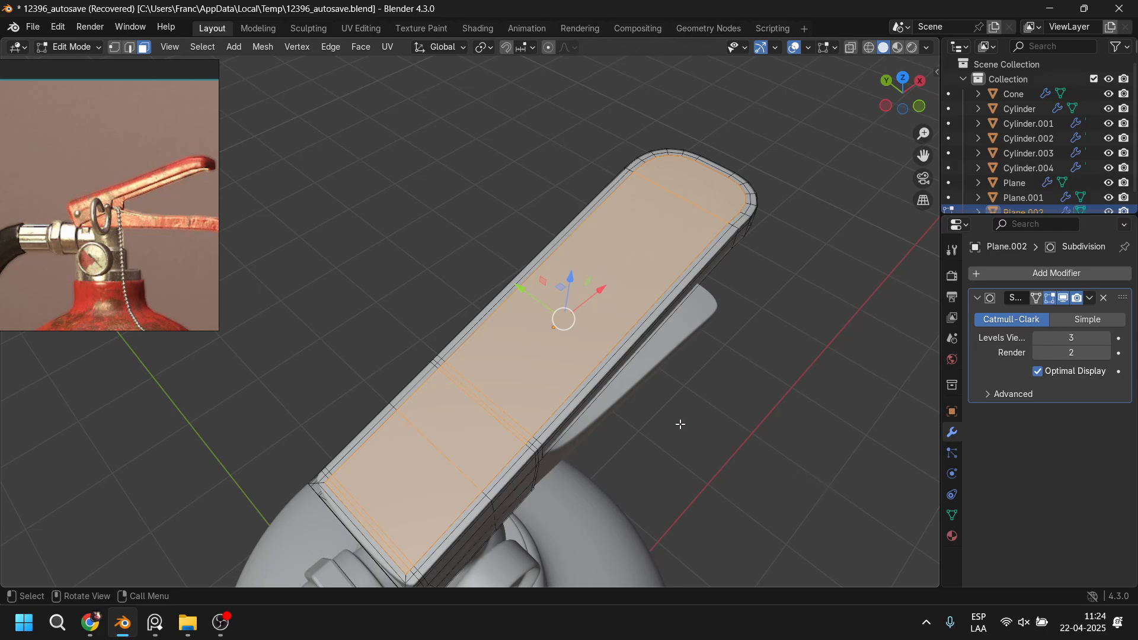
key(s)
key(y)
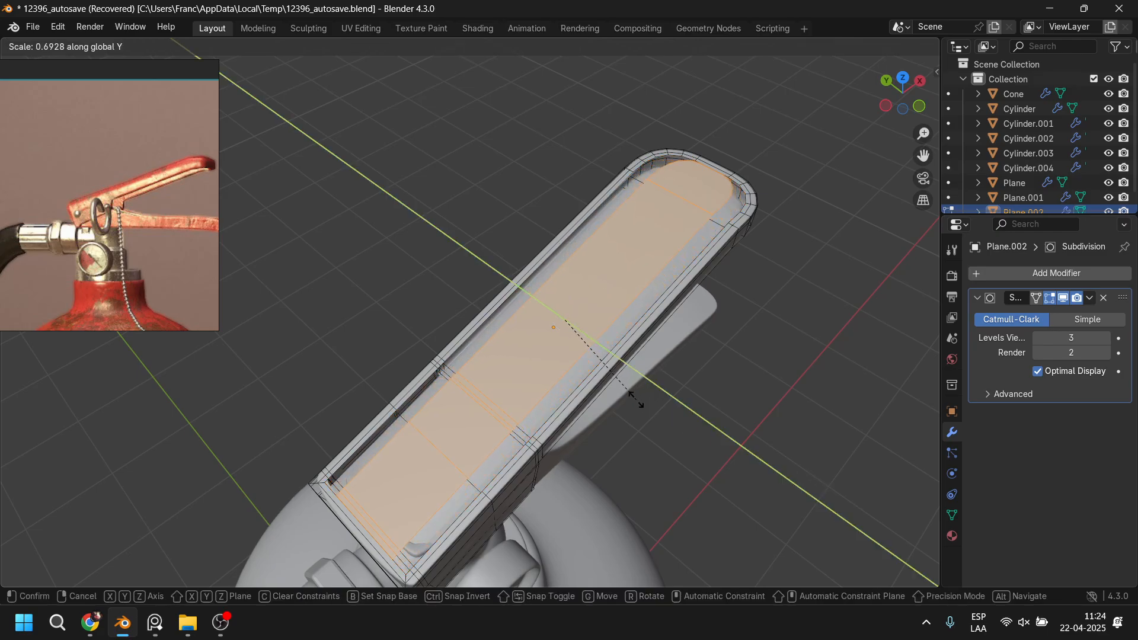
click(619, 389)
key(ctrl+z)
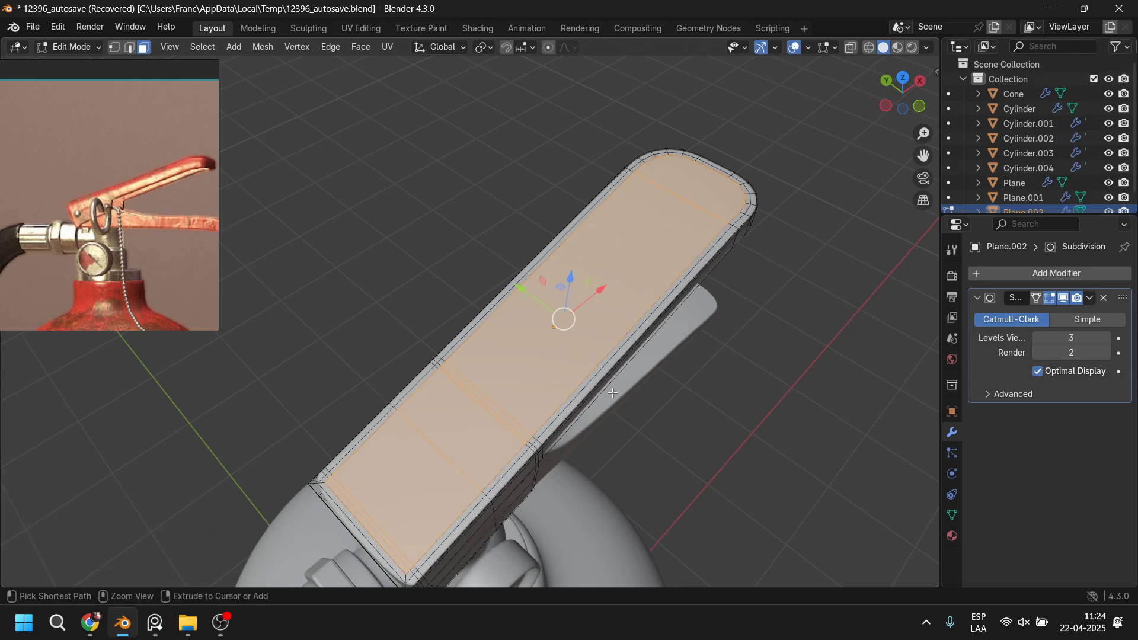
key(ctrl+z)
key(ctrl+z)
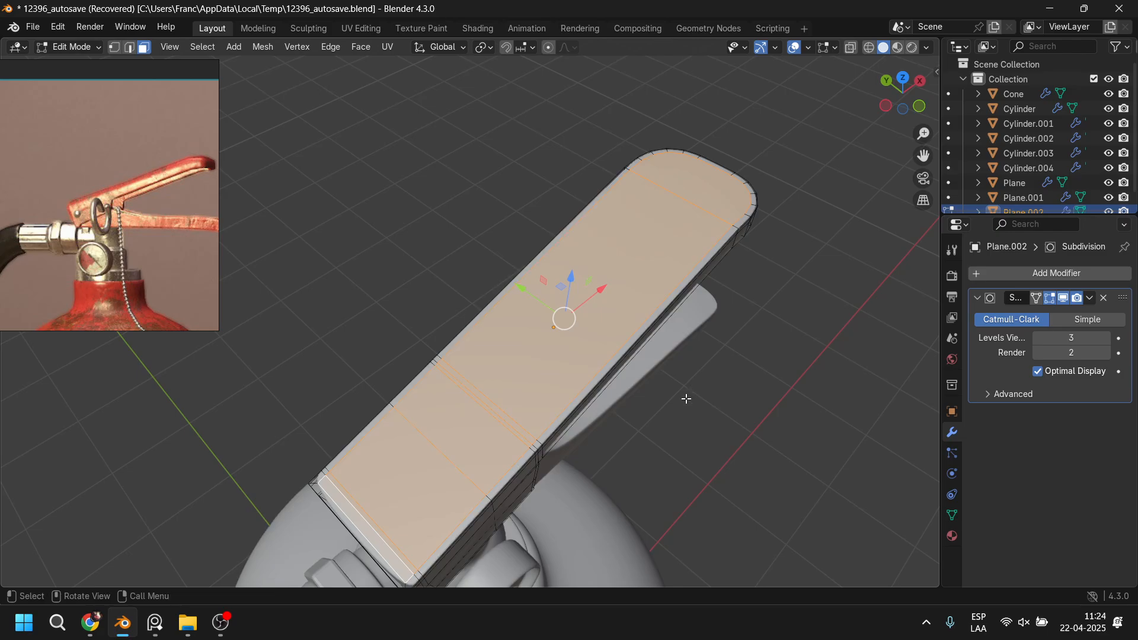
Step: Inset the handle's top faces by 0.01453 m and scale the inner faces to 0.491 along Y
key(i)
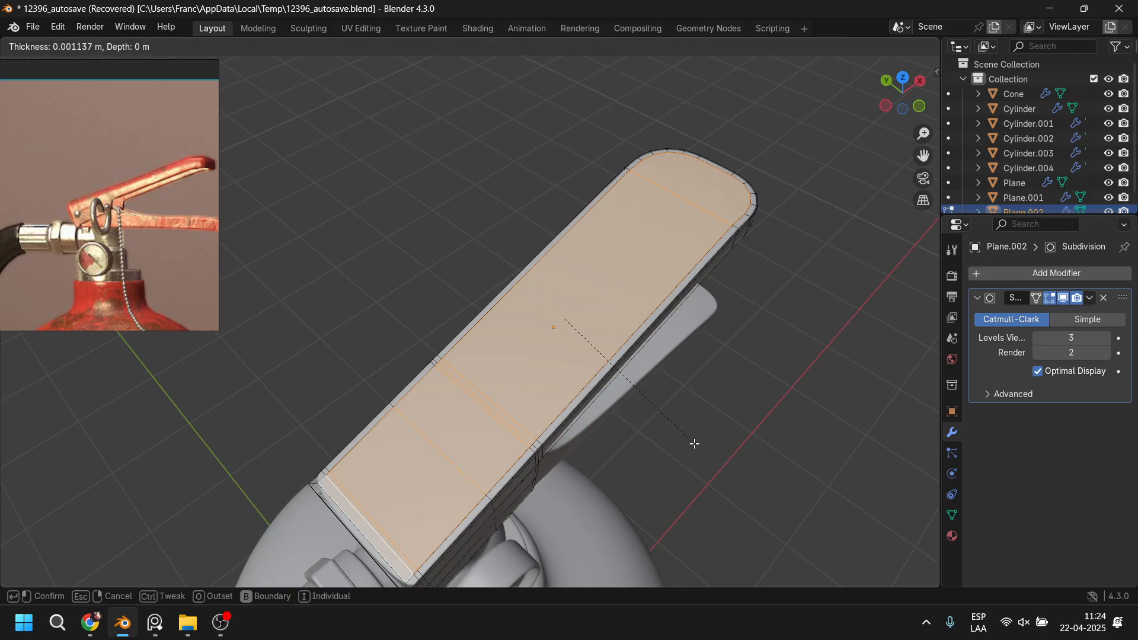
click(692, 441)
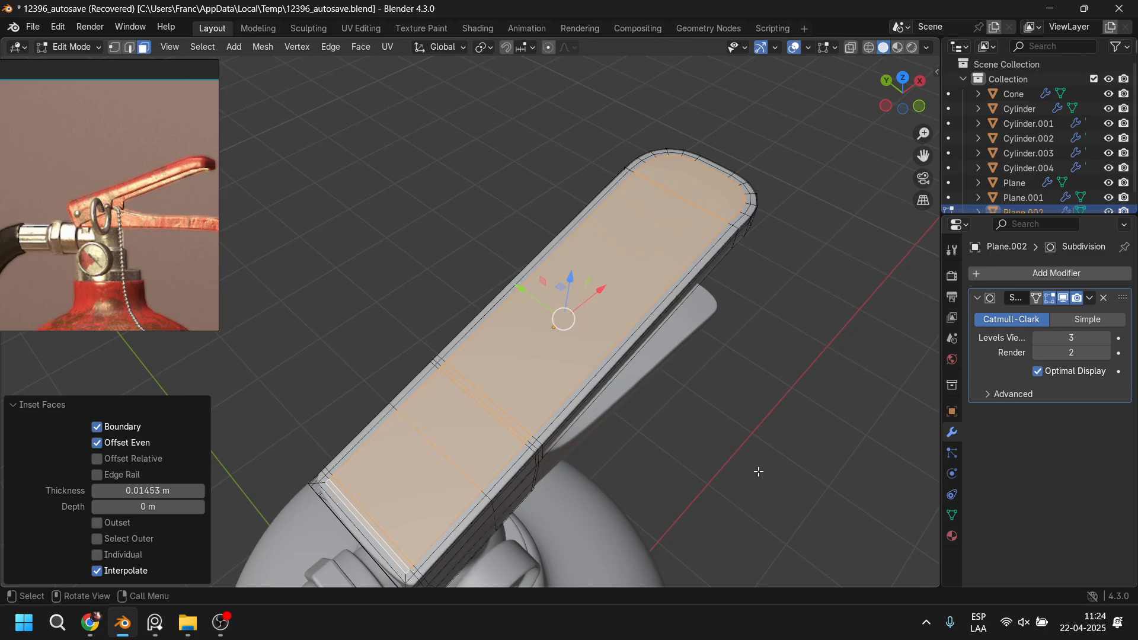
key(s)
key(y)
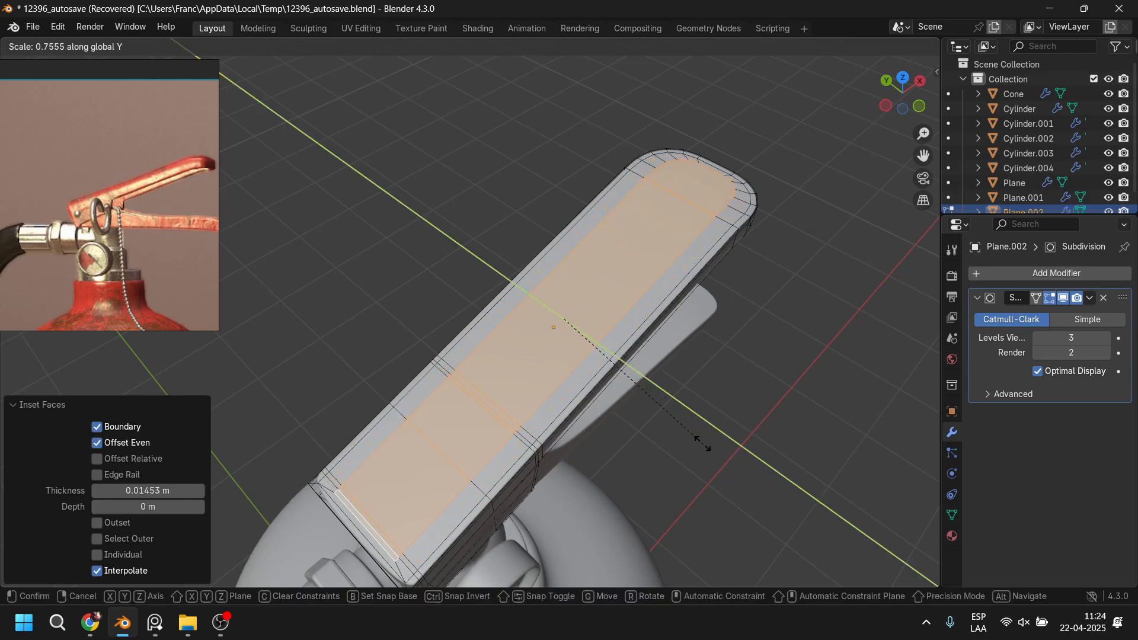
click(651, 394)
middle_drag(651, 393, 675, 400)
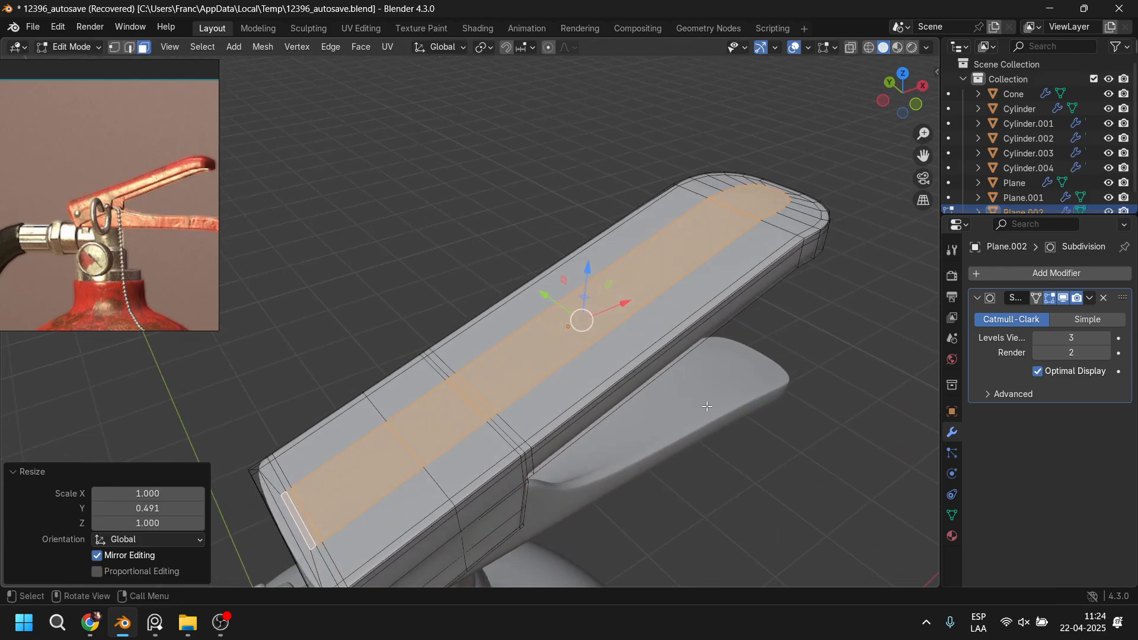
Step: Extrude the narrow strip on top of the handle by about 0.005 m along its normal and leave Edit Mode
key(e)
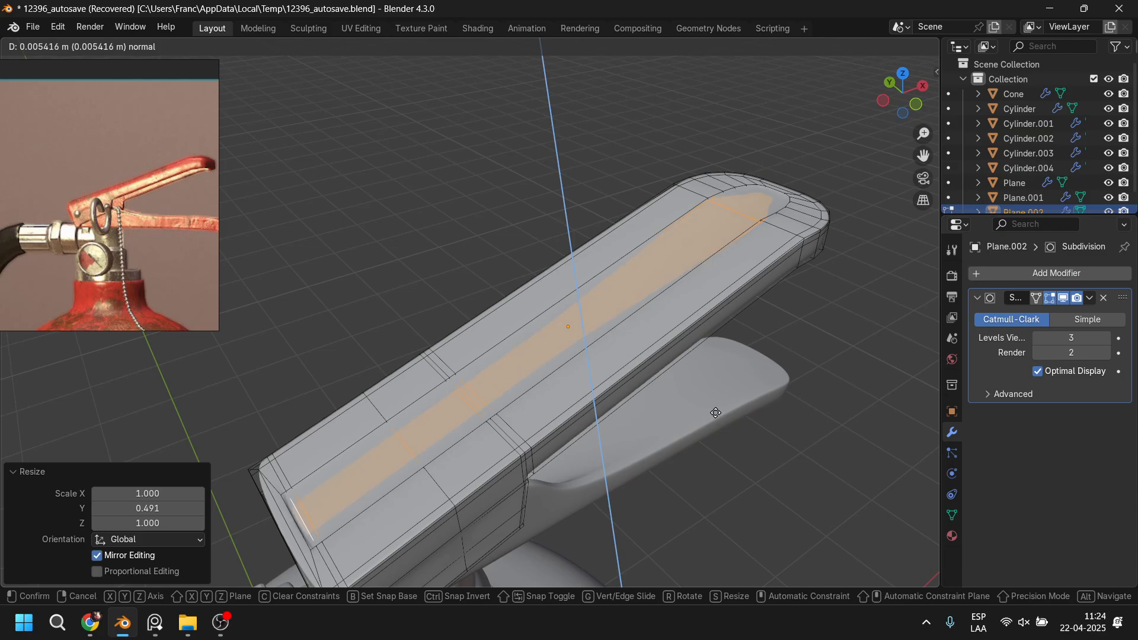
click(714, 413)
key(Tab)
Step: Examine the upper handle's new top strip and its fit on the extinguisher from several angles
scroll(707, 415, down, 3)
middle_drag(706, 414, 568, 383)
scroll(568, 383, up, 4)
shift+middle_drag(662, 374, 573, 397)
middle_drag(590, 409, 612, 378)
mouse_move(784, 345)
middle_down()
mouse_move(772, 380)
mouse_move(778, 349)
mouse_move(792, 347)
mouse_move(797, 380)
mouse_move(817, 343)
mouse_move(801, 350)
middle_up()
scroll(800, 350, down, 3)
scroll(800, 351, down, 2)
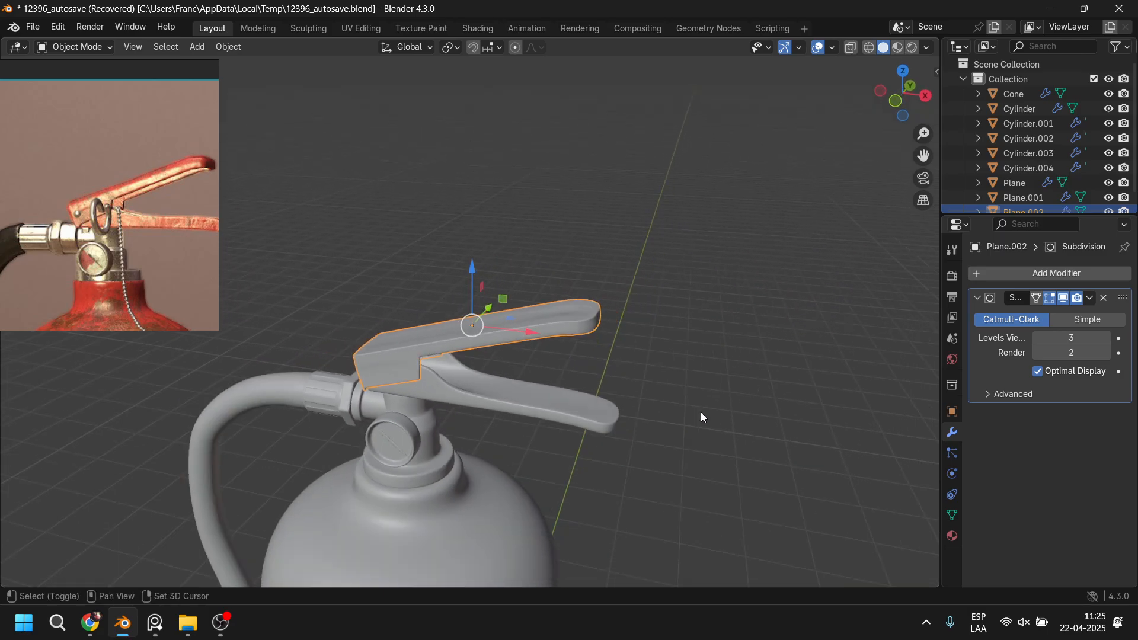
shift+middle_drag(549, 420, 534, 388)
middle_drag(442, 396, 561, 336)
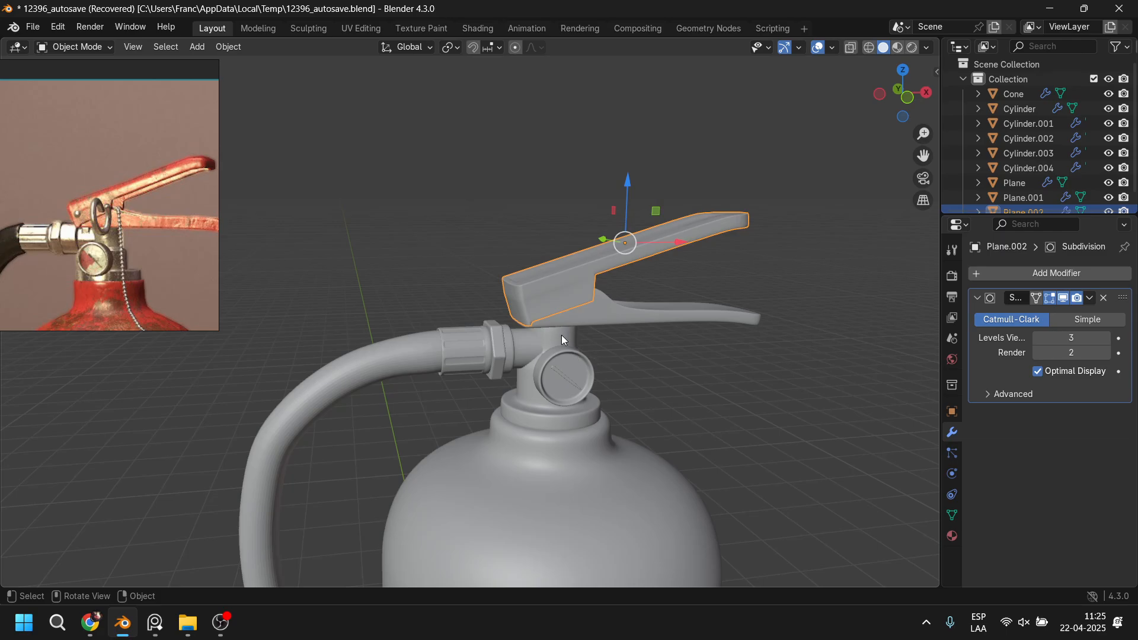
Step: Check the handle's rear end against the reference photo and shade the upper handle smooth
click(74, 212)
scroll(88, 223, up, 5)
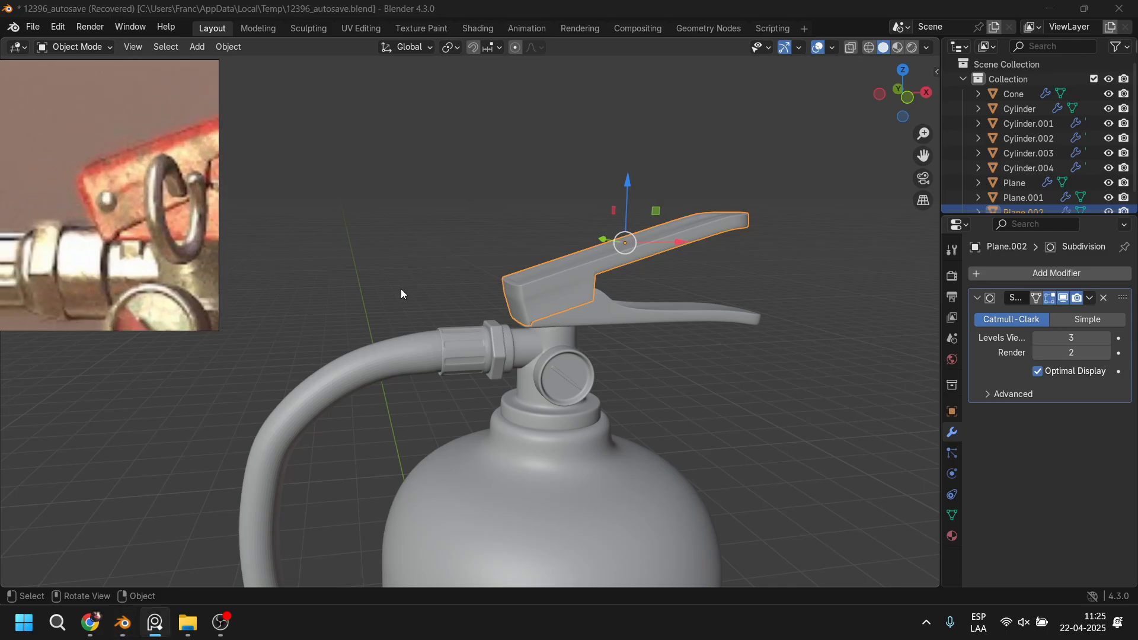
scroll(655, 333, up, 5)
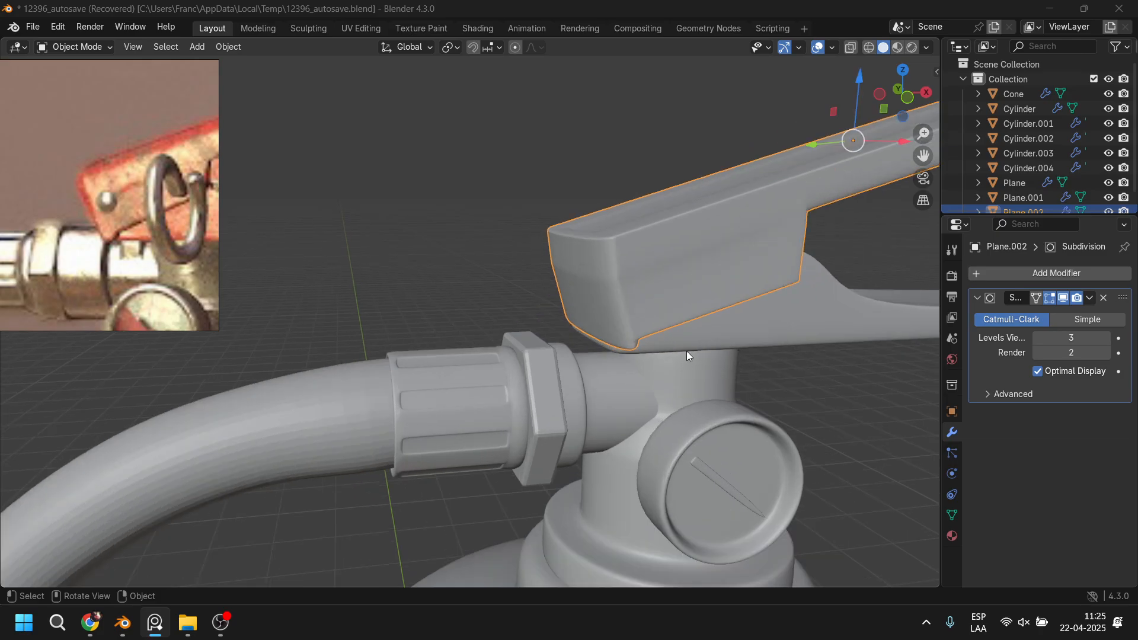
right_click(667, 269)
click(621, 204)
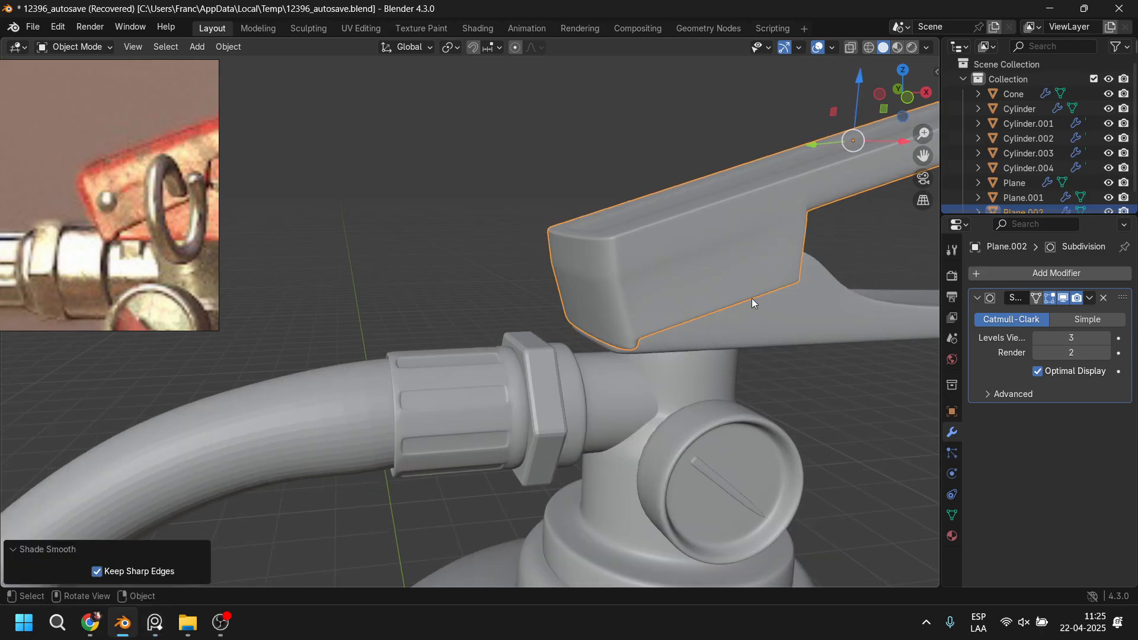
Step: Add a UV sphere mesh to the scene
scroll(746, 304, down, 3)
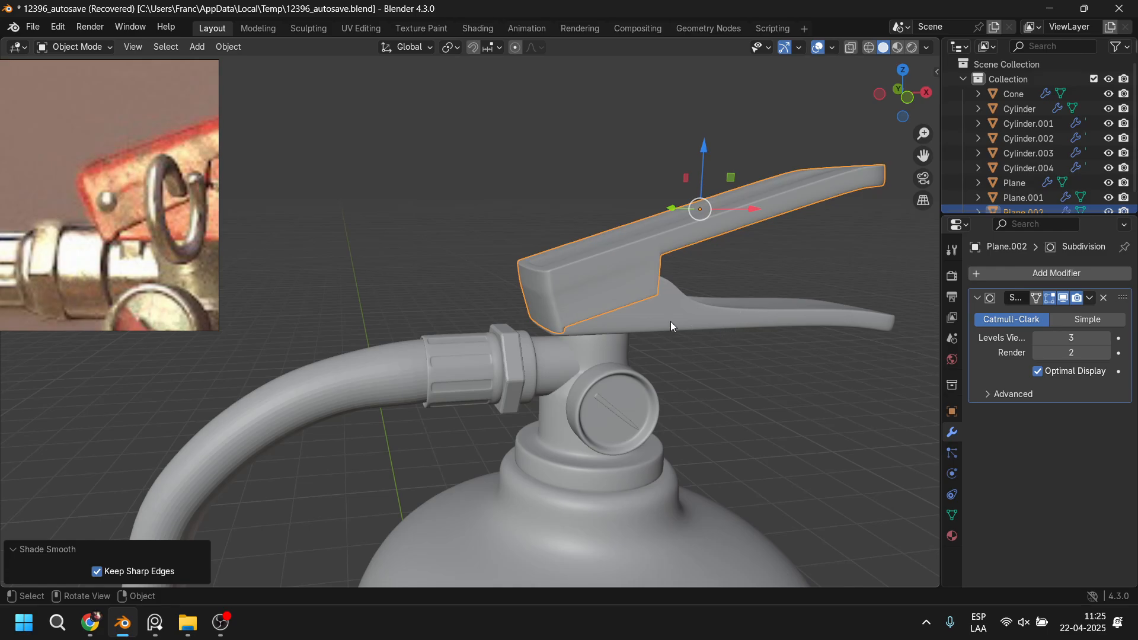
shift+middle_drag(669, 337, 560, 265)
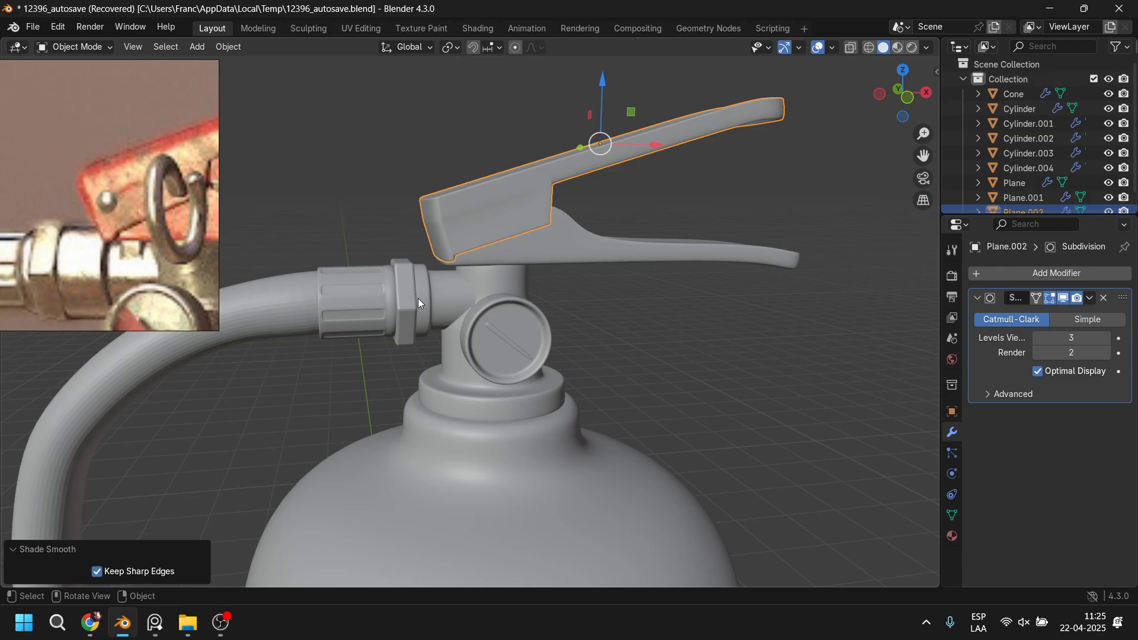
scroll(447, 337, down, 4)
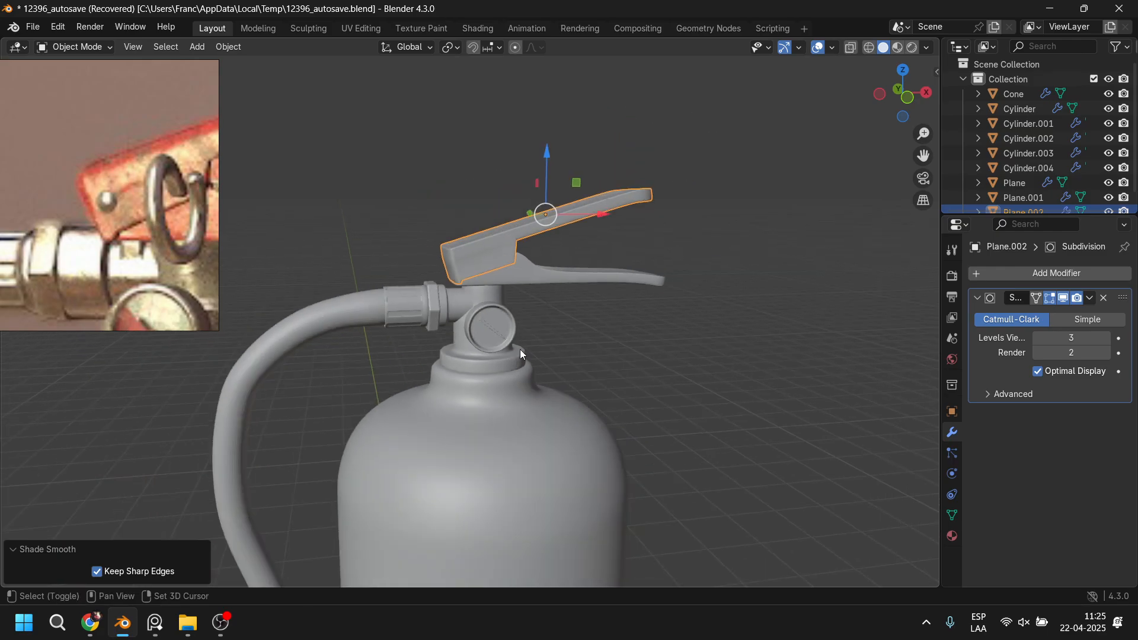
key(Tab)
key(Tab)
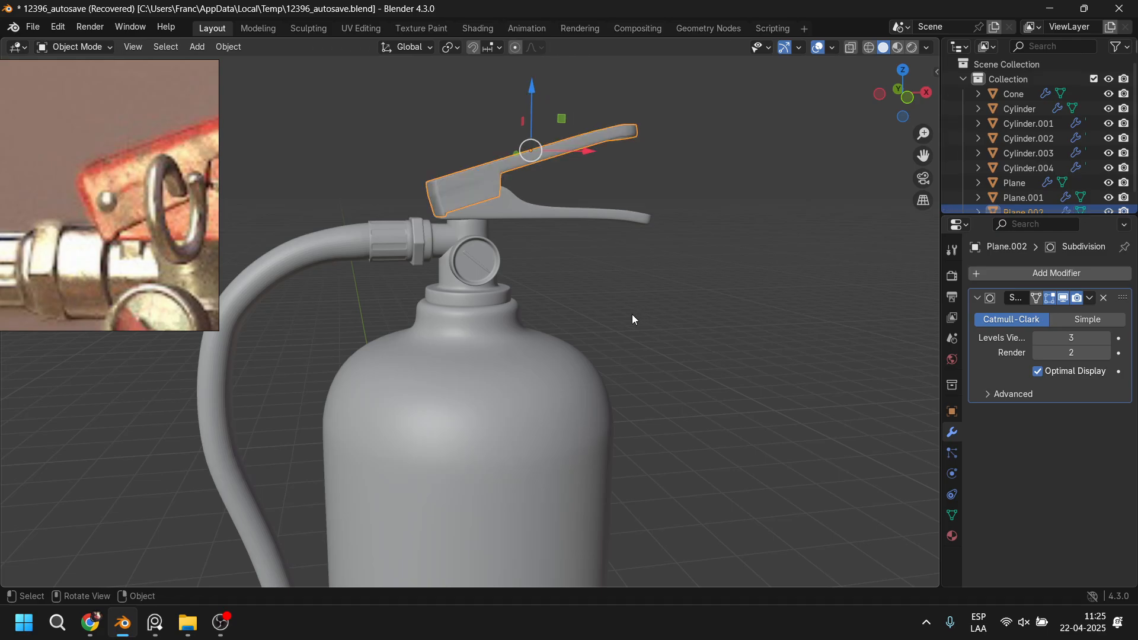
scroll(632, 315, down, 2)
key(shift+a)
mouse_move(632, 314)
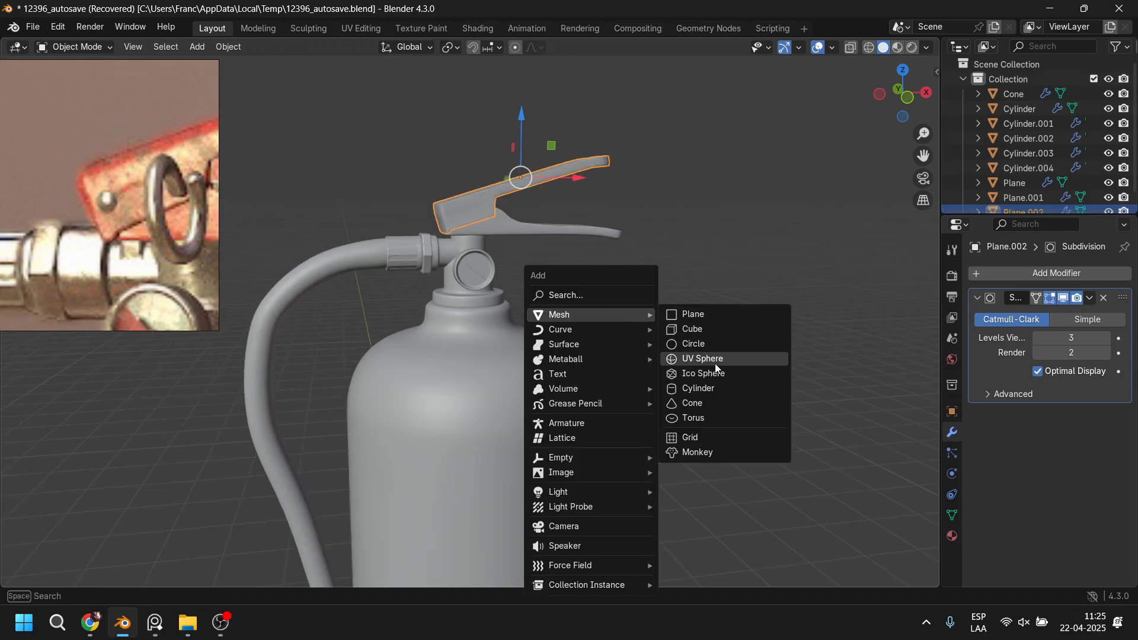
click(712, 358)
Step: Reduce the new sphere's resolution to 16 segments and 8 rings
scroll(511, 488, down, 3)
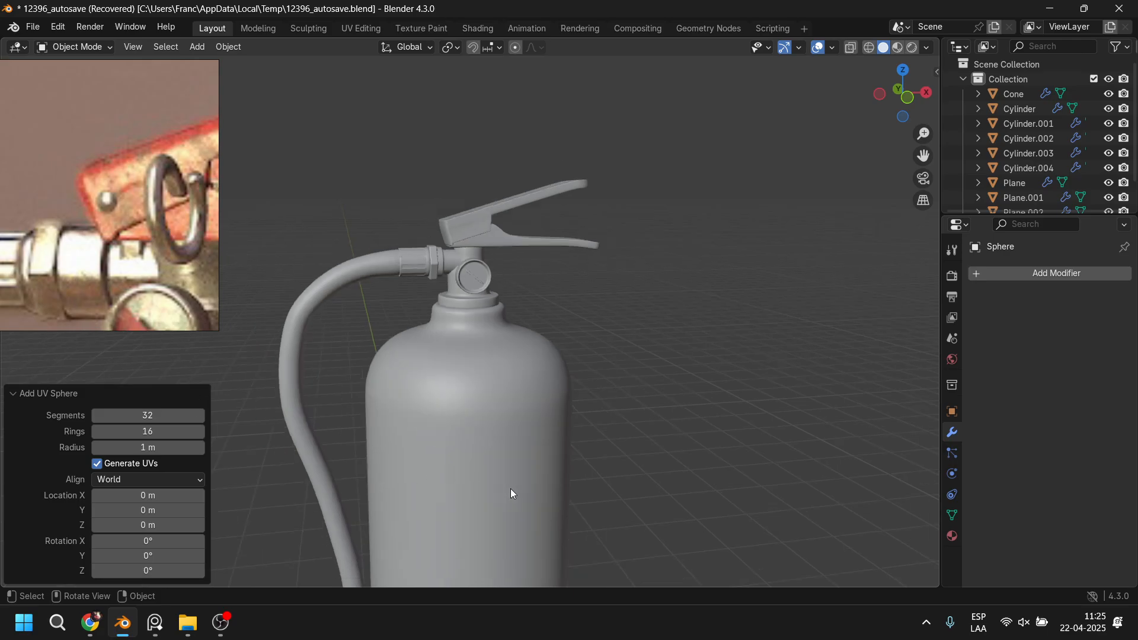
shift+middle_drag(510, 489, 574, 236)
scroll(556, 454, up, 4)
shift+middle_drag(556, 454, 504, 240)
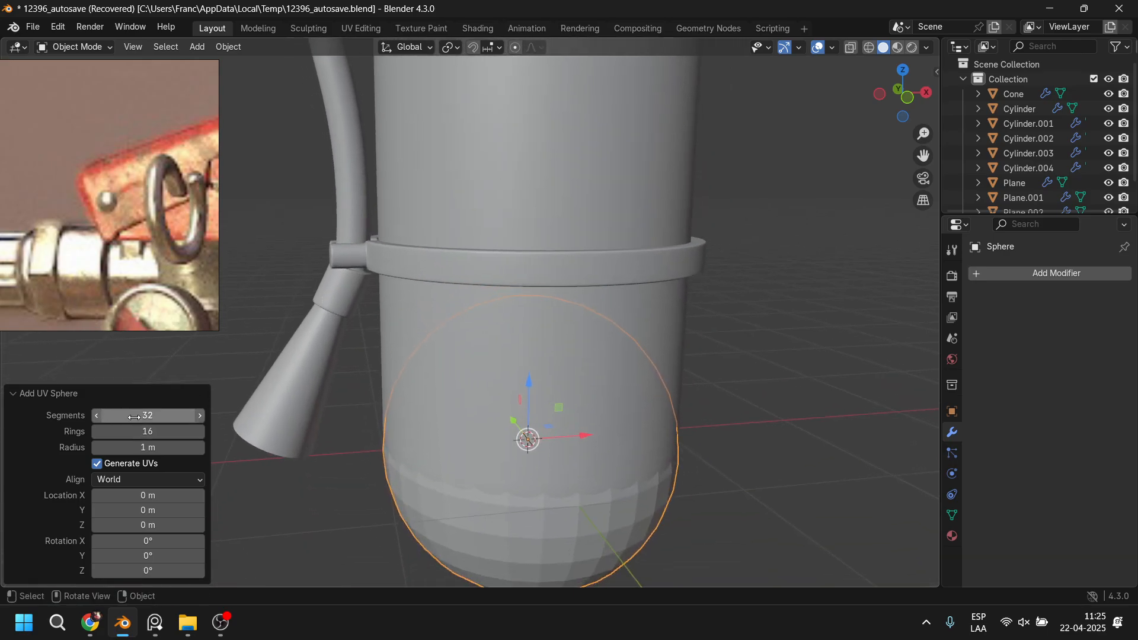
mouse_move(138, 415)
mouse_down()
mouse_move(125, 415)
mouse_move(147, 433)
mouse_up()
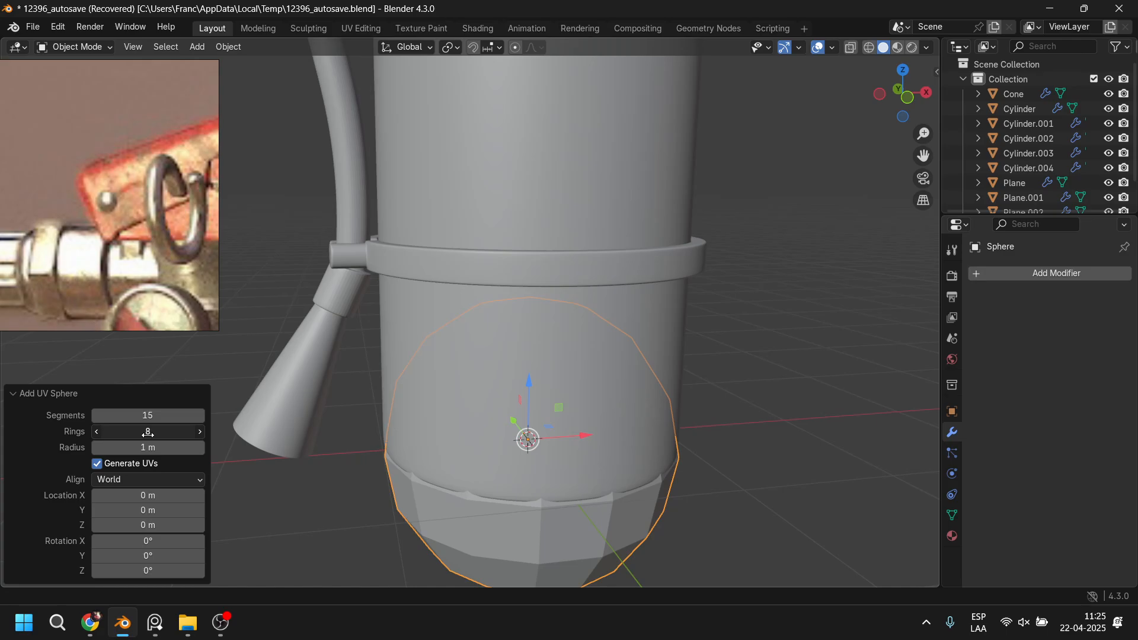
click(156, 418)
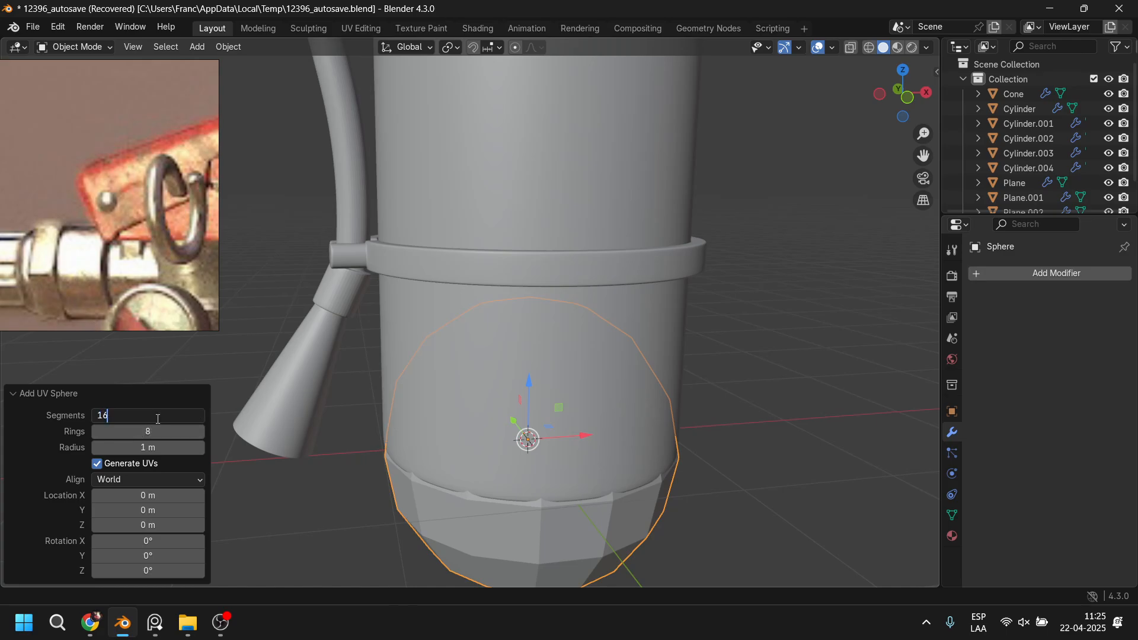
key(Return)
Step: Move the sphere about -2.29 m along Y, clear of the extinguisher, and rotate its mesh 90° about X in Edit Mode
middle_drag(479, 419, 608, 442)
drag(467, 342, 763, 443)
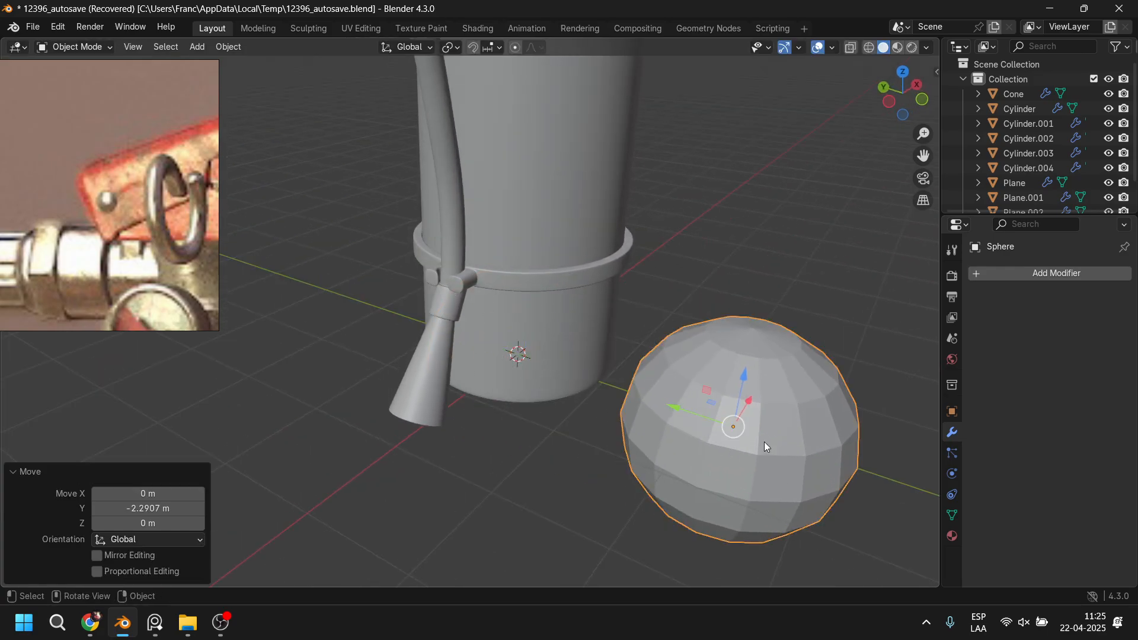
shift+middle_drag(774, 462, 703, 409)
key(Tab)
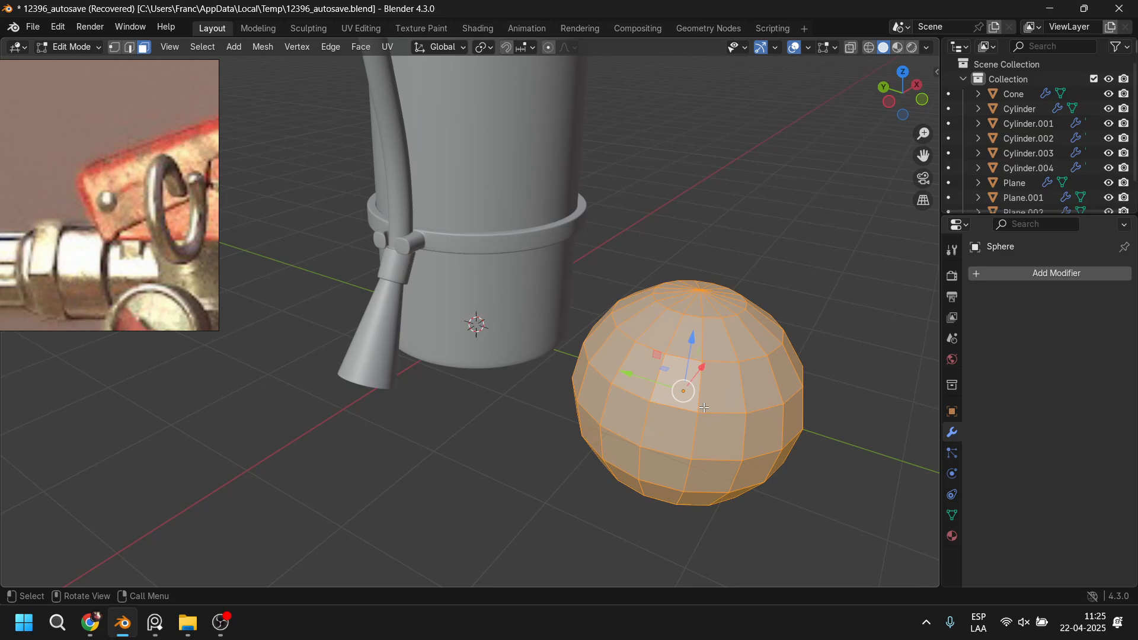
text(rx90)
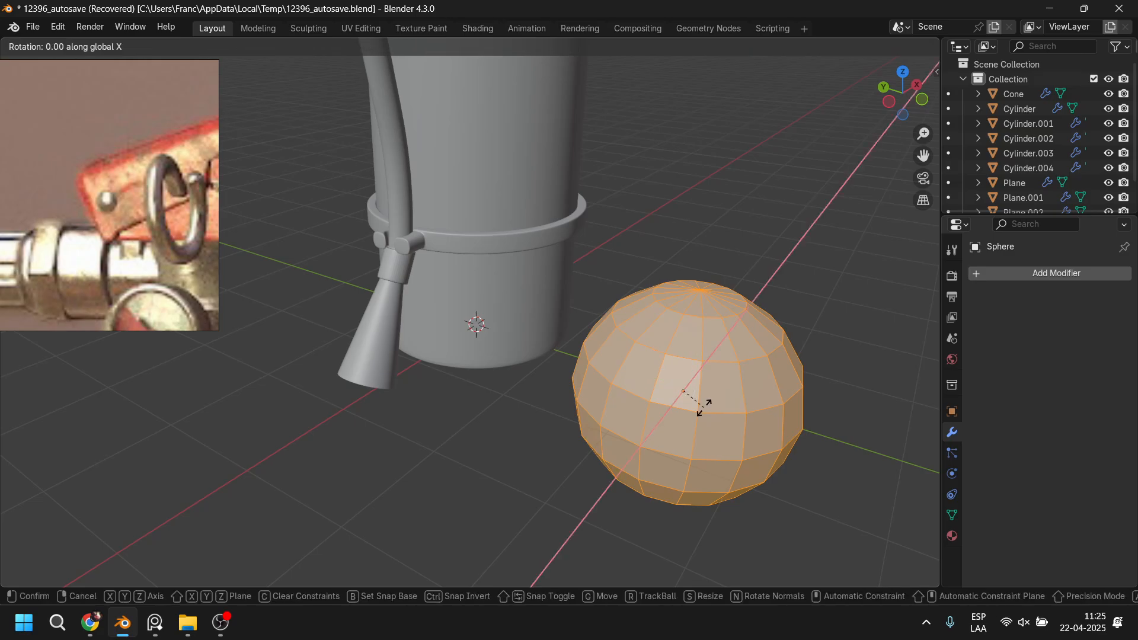
key(Return)
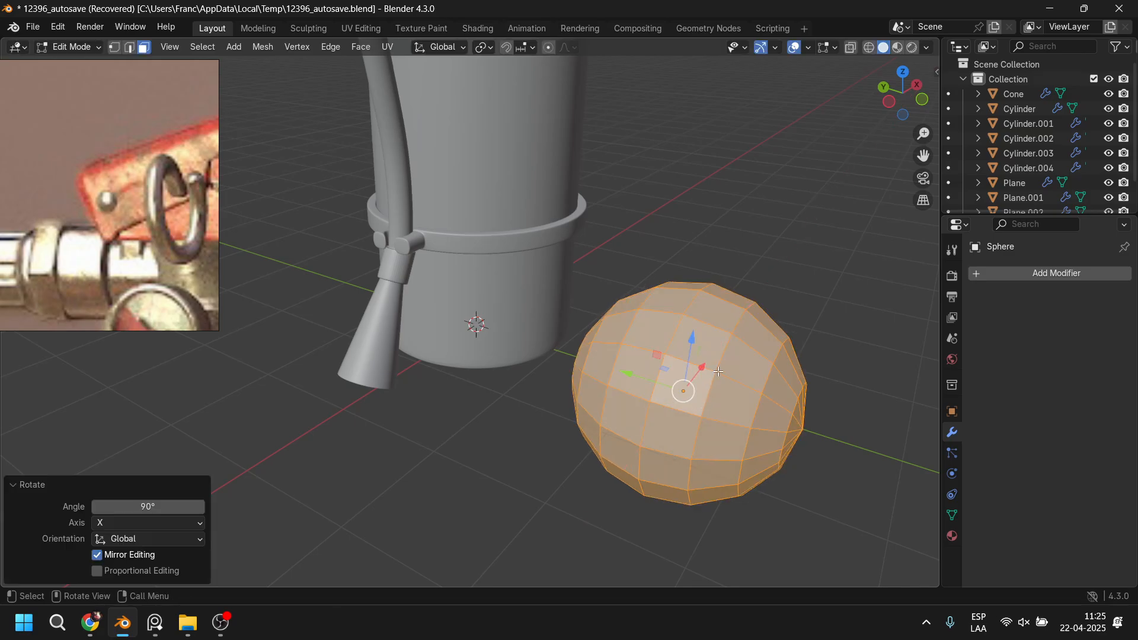
Step: Select the half of the sphere facing the extinguisher, growing the selection from its pole, and delete those faces
middle_drag(718, 372, 642, 394)
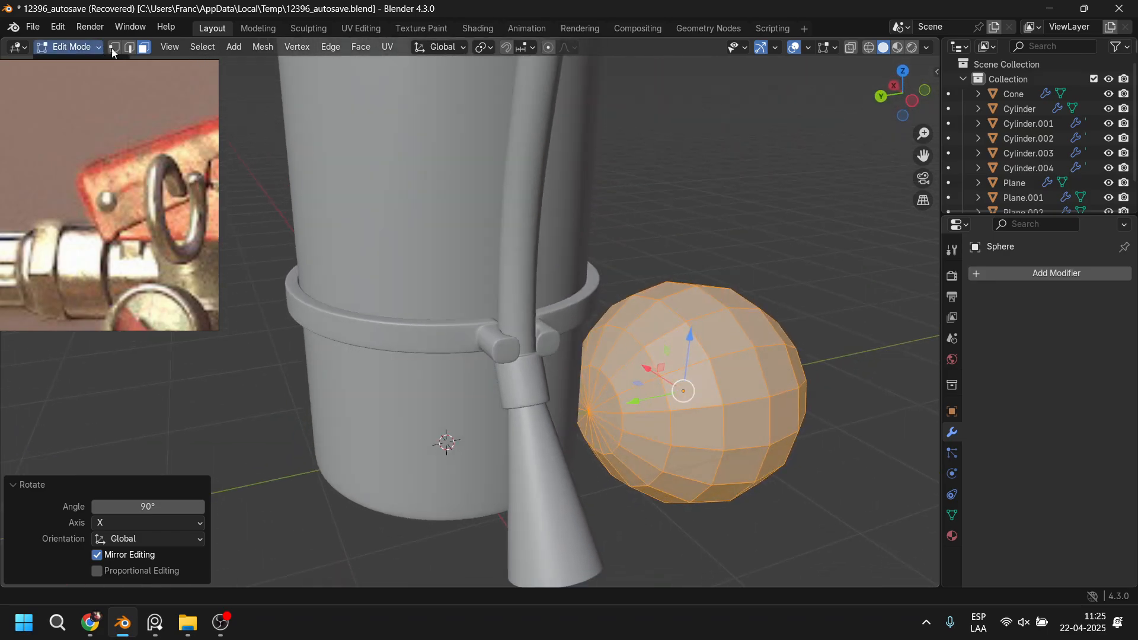
click(591, 411)
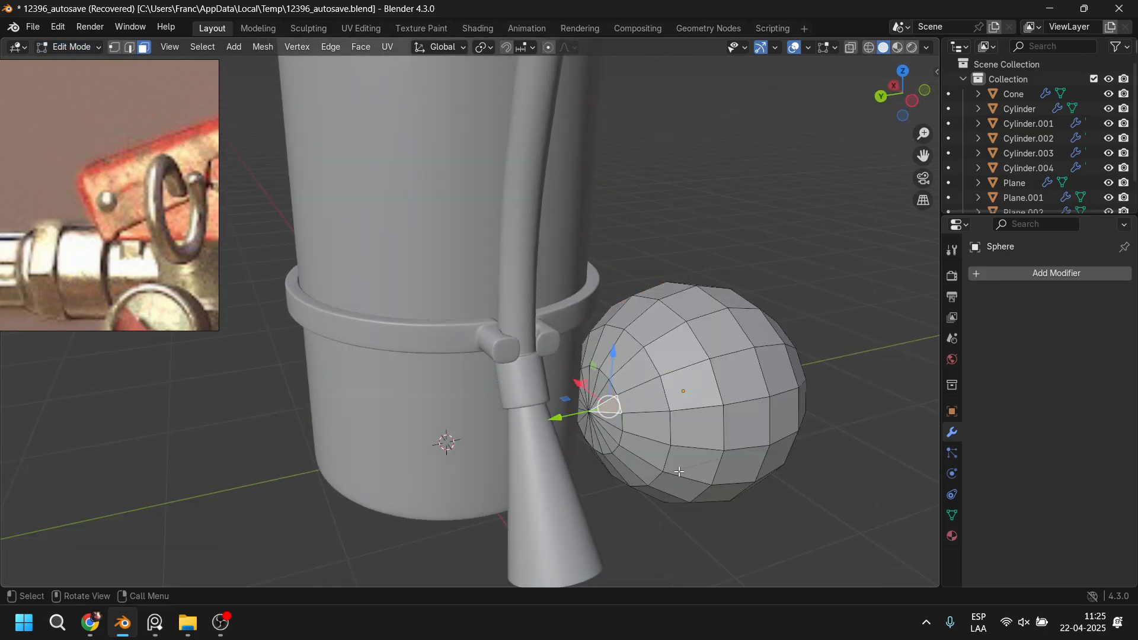
shift+middle_drag(662, 472, 577, 444)
scroll(576, 442, up, 3)
key(1)
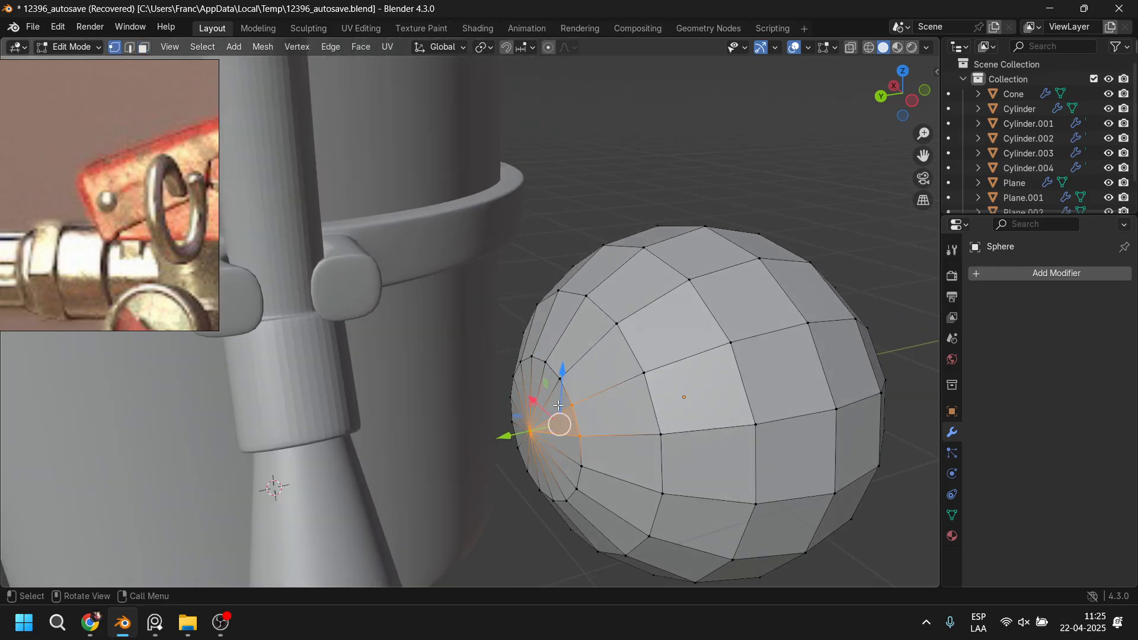
key(ctrl+KP_Add)
key(ctrl+KP_Add)
key(ctrl+KP_Add)
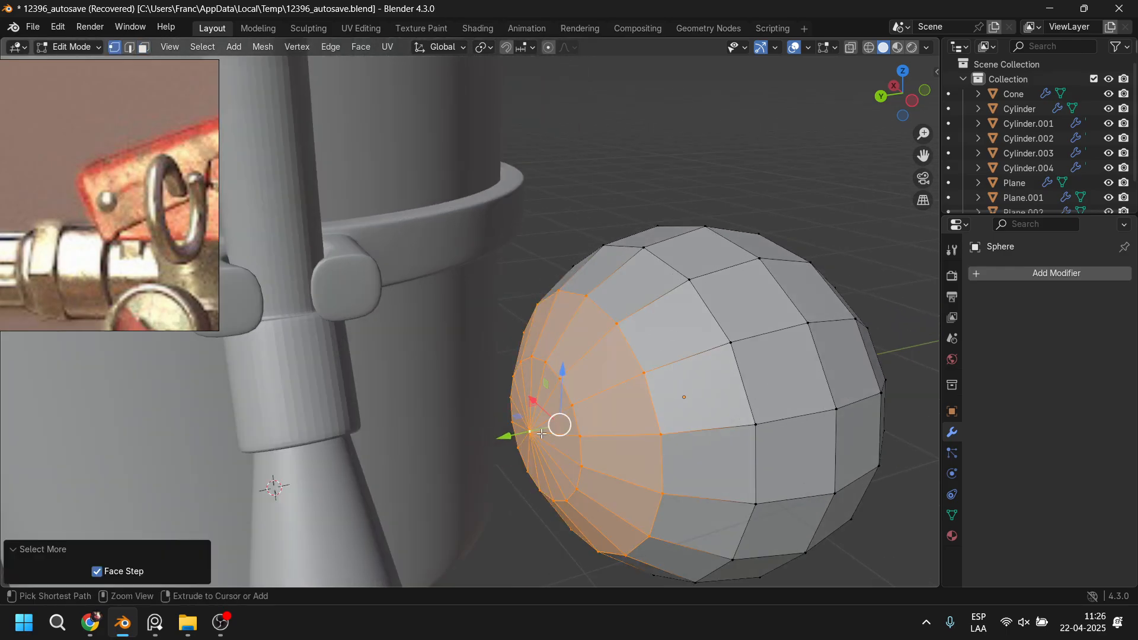
key(ctrl+KP_Add)
key(x)
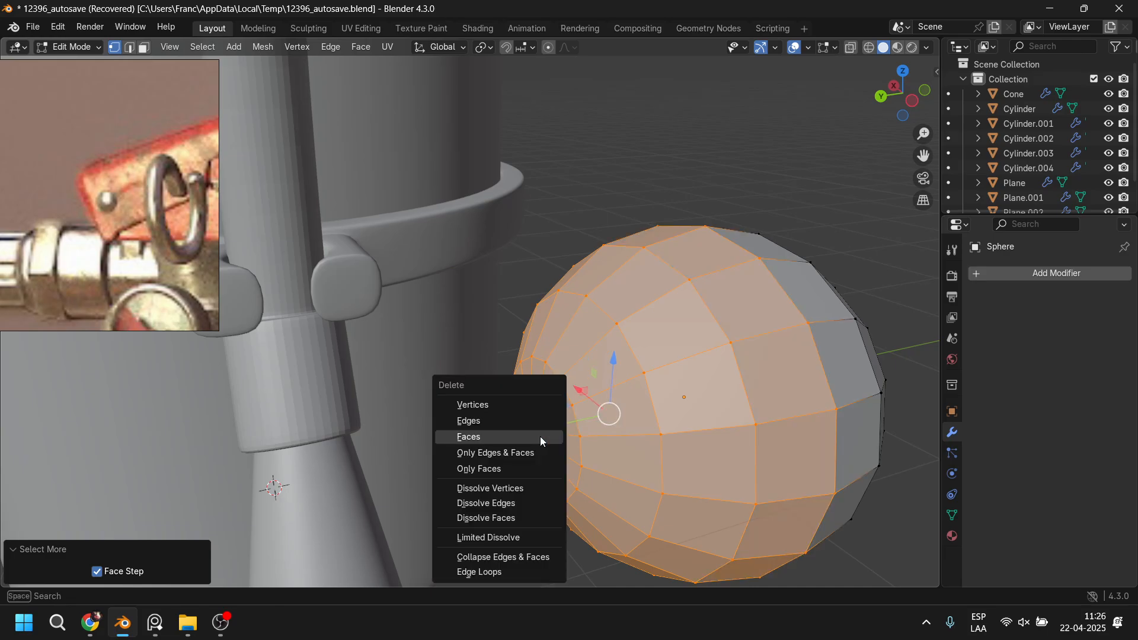
click(540, 435)
Step: Scale the entire half-sphere mesh to 0.139 and move it about 0.428 m along Y
scroll(569, 424, down, 4)
middle_drag(696, 376, 610, 371)
scroll(609, 371, down, 2)
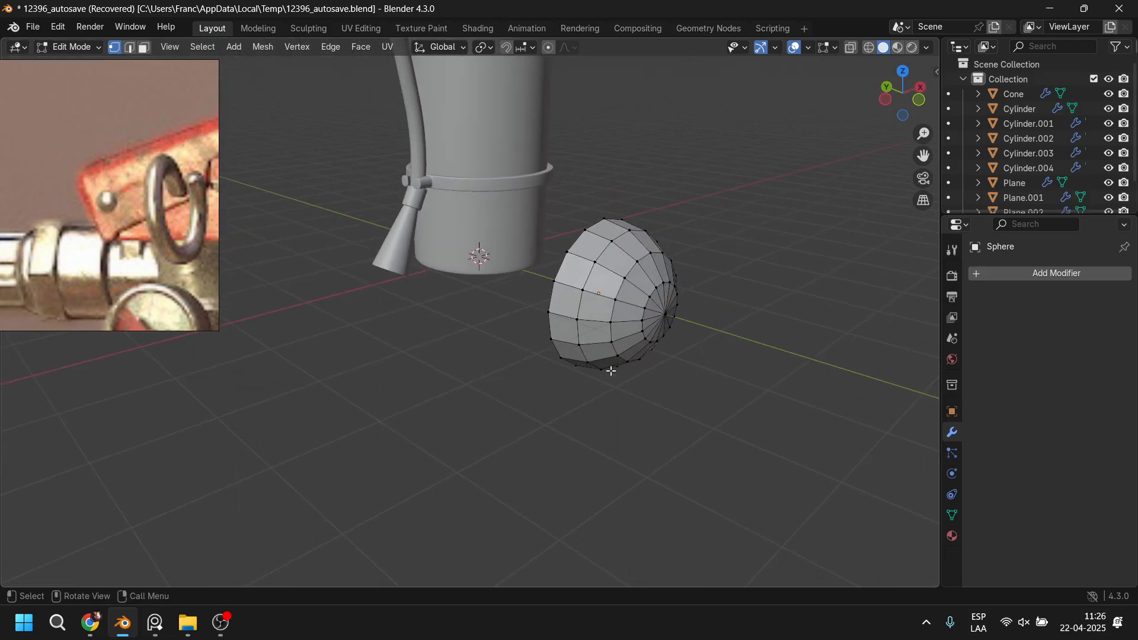
scroll(609, 371, up, 2)
shift+middle_drag(708, 340, 636, 386)
click(1041, 272)
mouse_move(1041, 272)
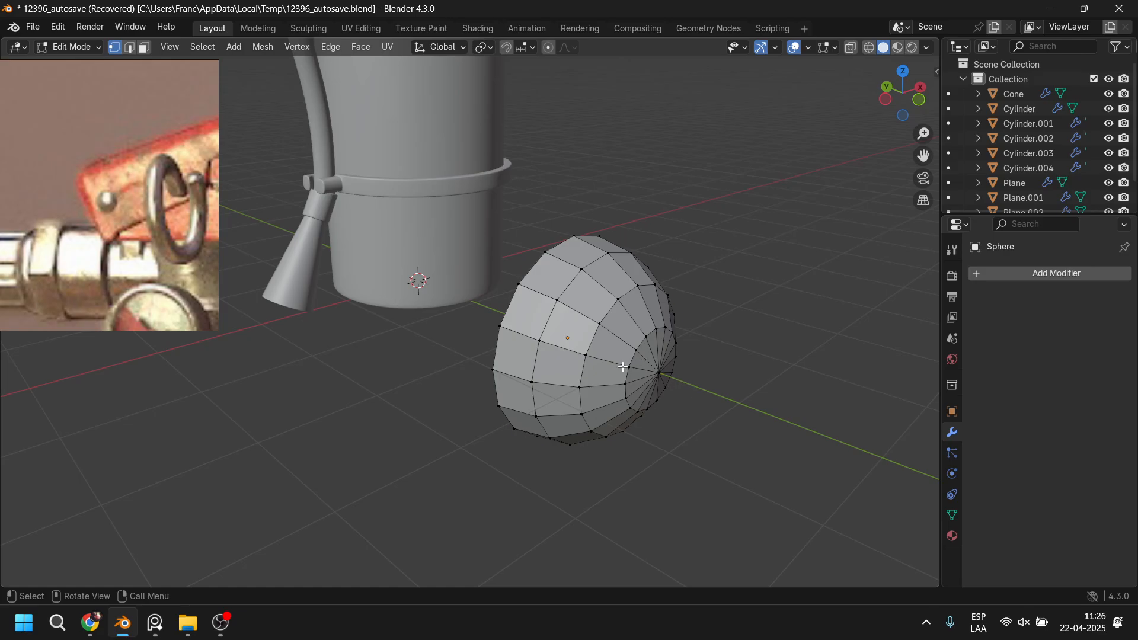
key(a)
key(s)
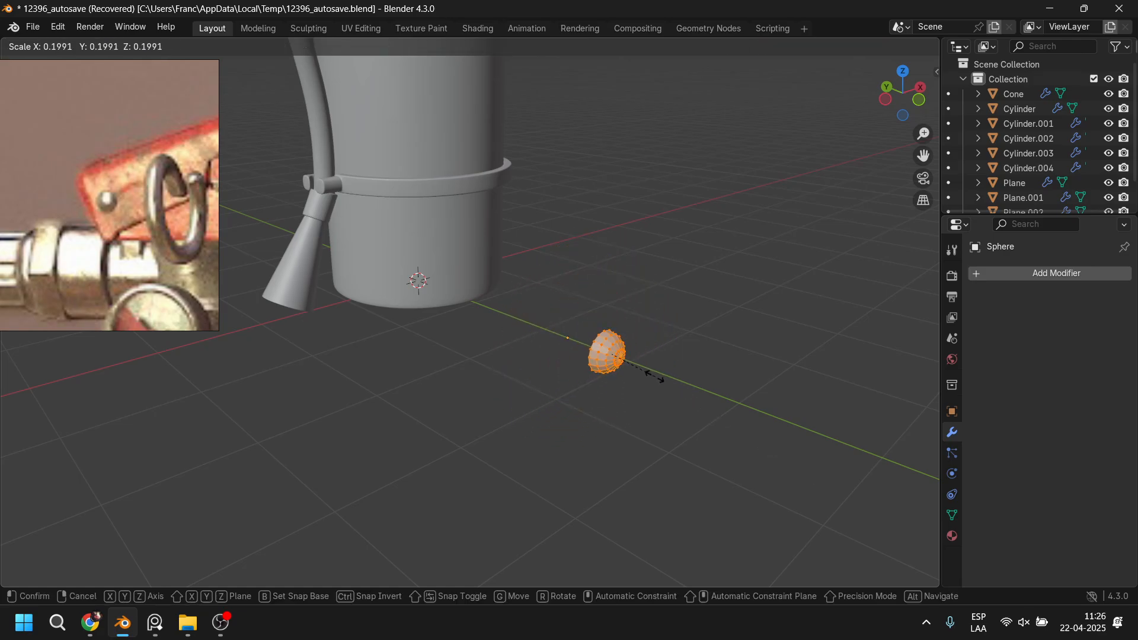
click(644, 364)
key(g)
key(y)
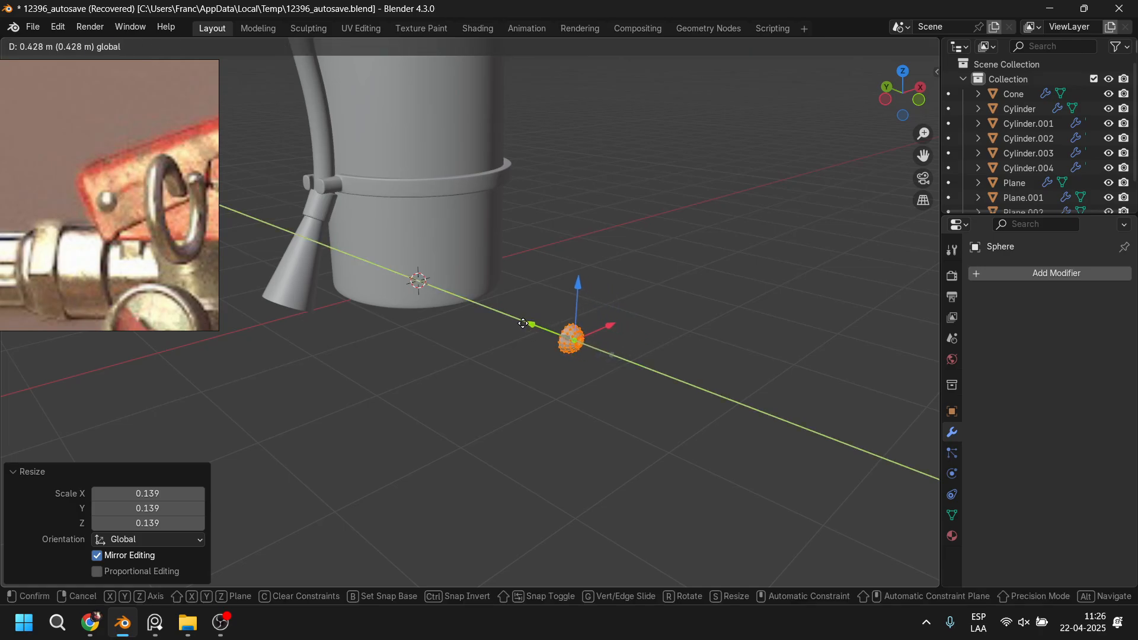
click(596, 351)
Step: Raise the half sphere about 5.51 m along Z to the height of the lever handles in front view
key(KP_1)
scroll(523, 324, down, 4)
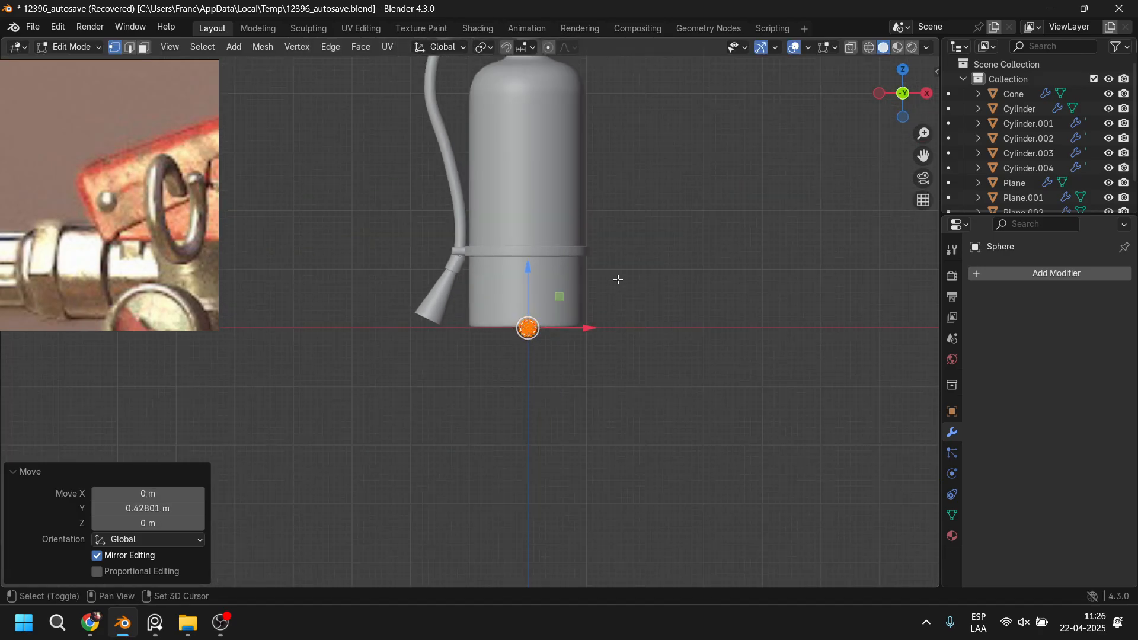
shift+middle_drag(617, 279, 649, 424)
key(g)
key(z)
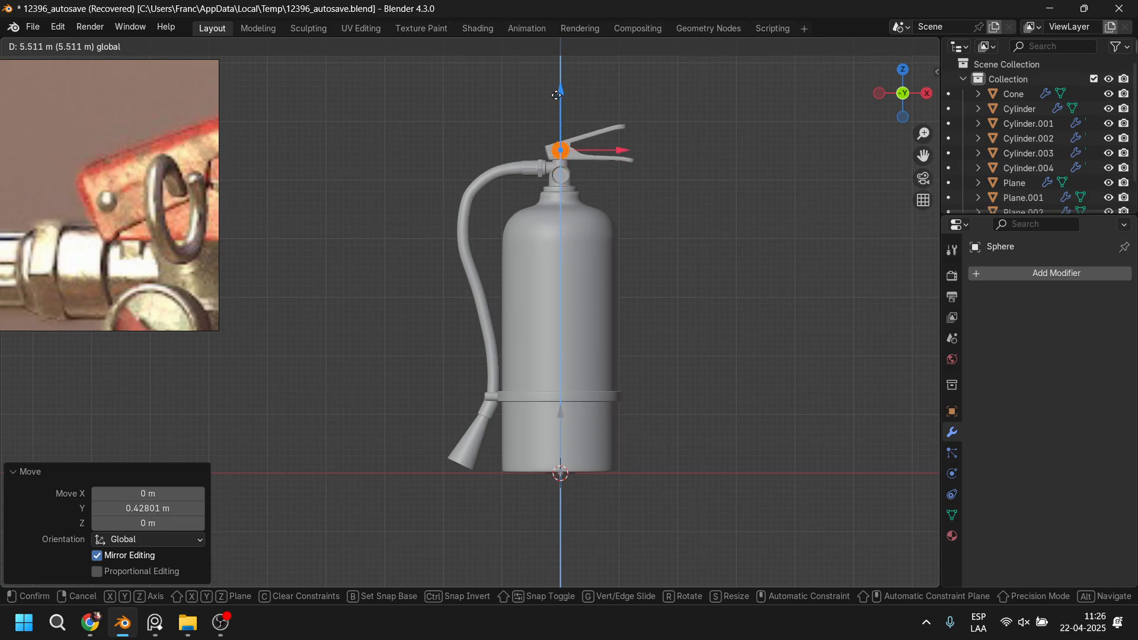
click(556, 96)
Step: Scale the half sphere to 0.272 and shift it along X to the rear end of the upper handle, lowering it about 0.008 m
scroll(611, 121, up, 3)
shift+middle_drag(612, 122, 527, 413)
scroll(541, 424, up, 7)
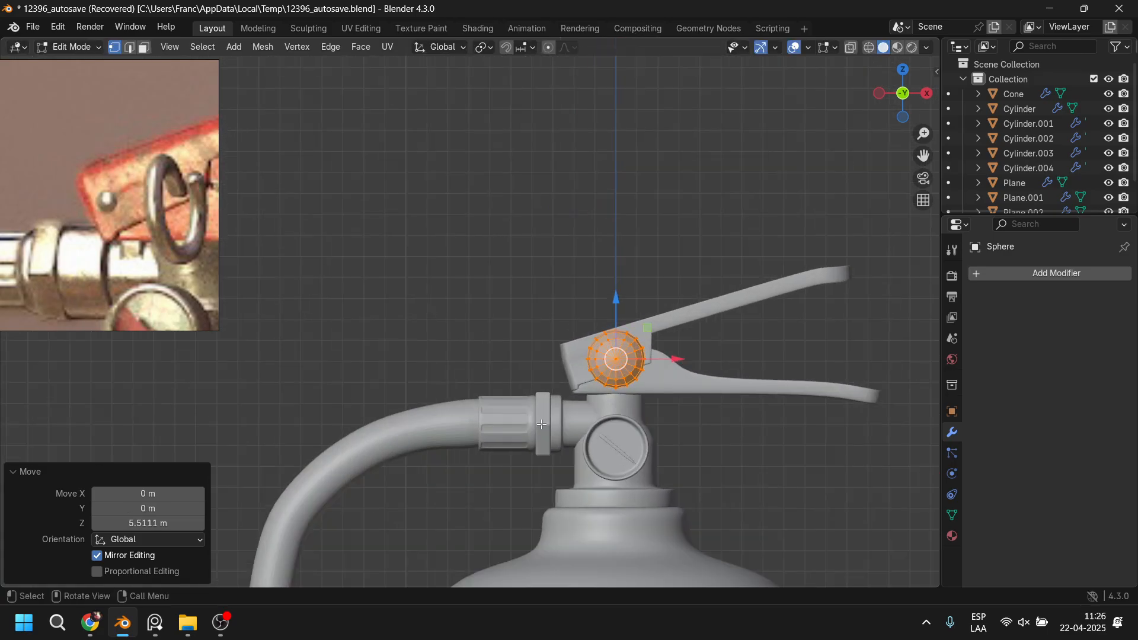
key(s)
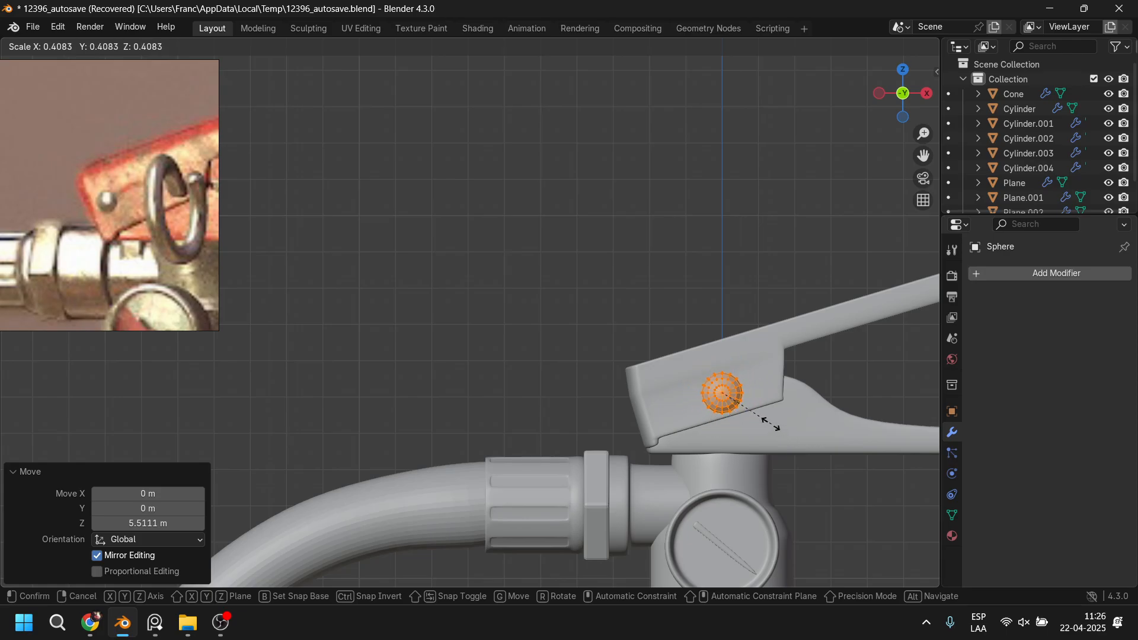
click(751, 399)
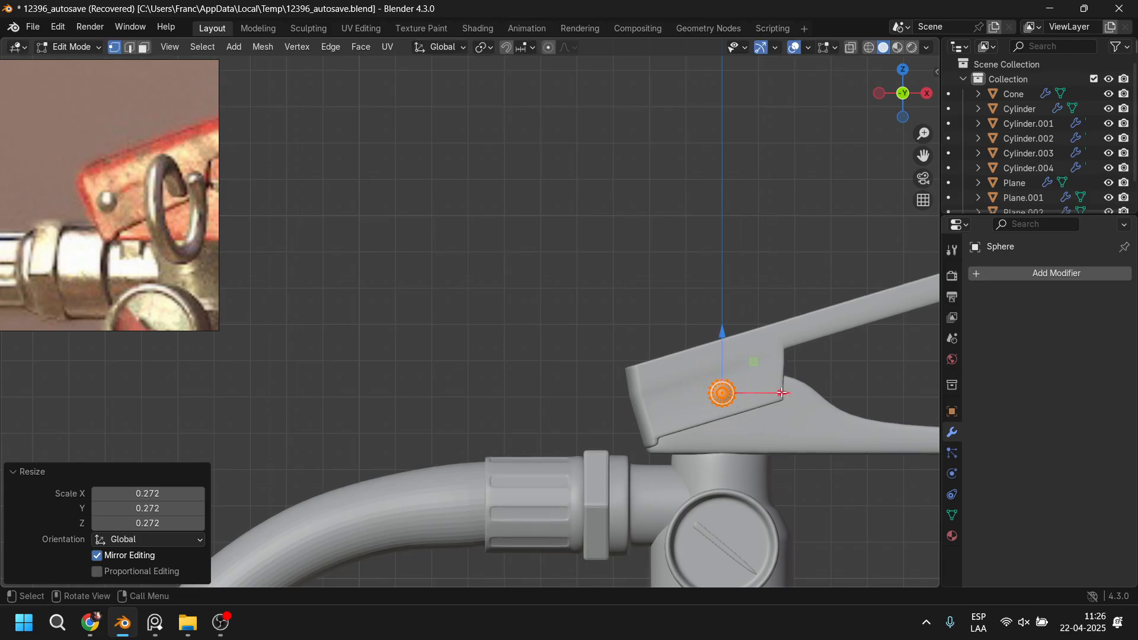
drag(782, 392, 730, 393)
click(670, 350)
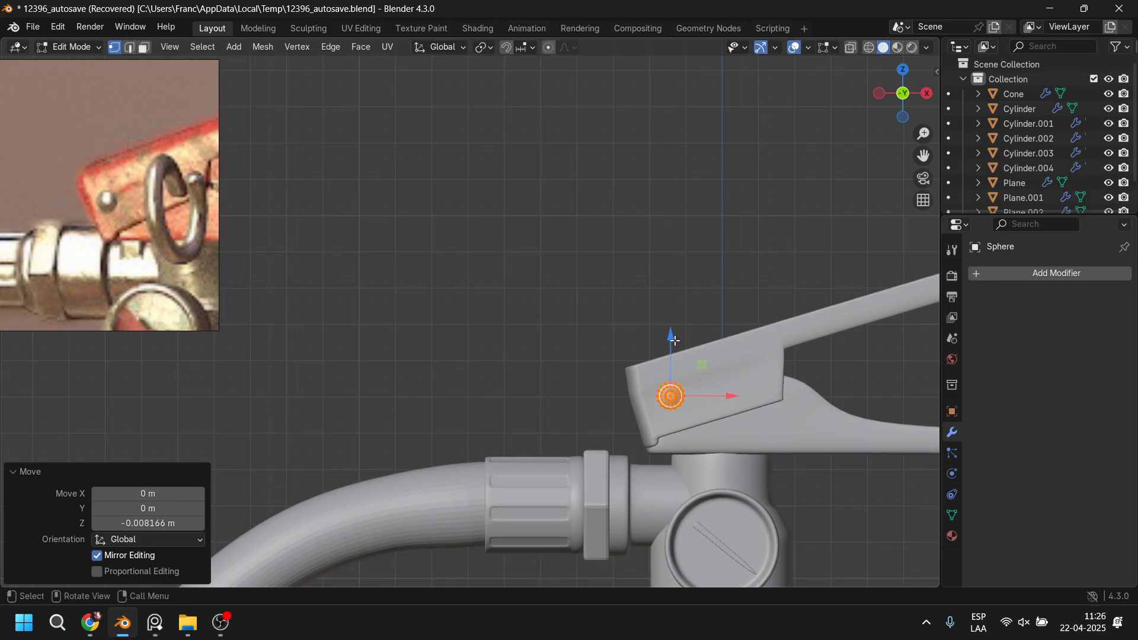
Step: Scale the half sphere to 0.764 and lower it about 0.01 m along Z to match the reference rivet
key(s)
click(683, 330)
key(g)
key(z)
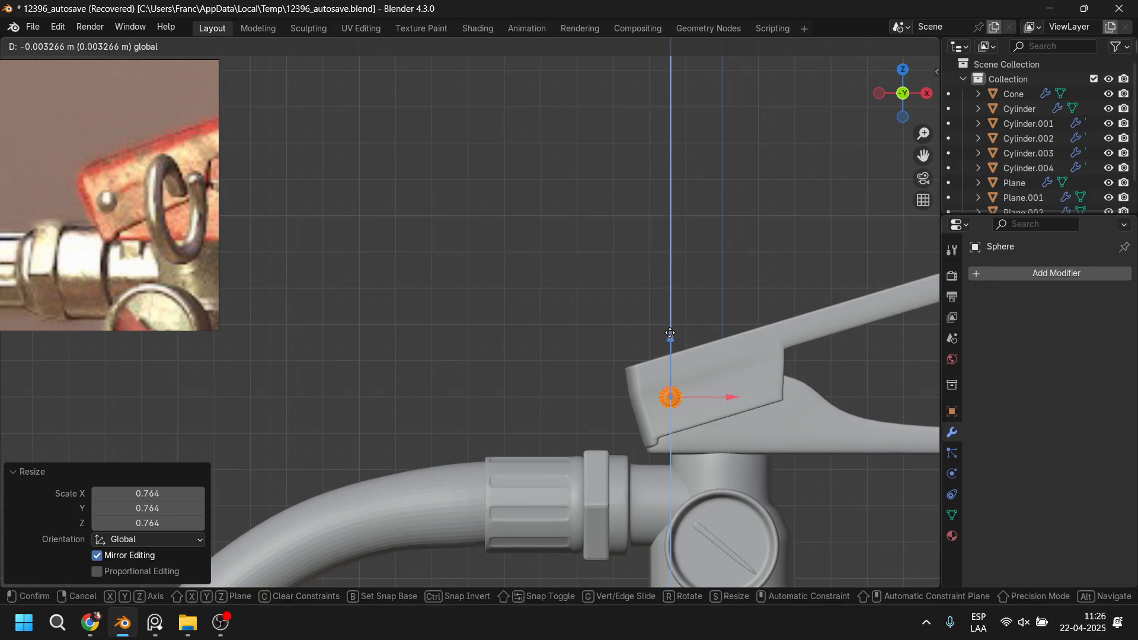
click(681, 333)
Step: Move the half sphere about 2.18 m along Y to the side face of the upper handle
middle_drag(681, 334, 448, 375)
scroll(609, 434, down, 3)
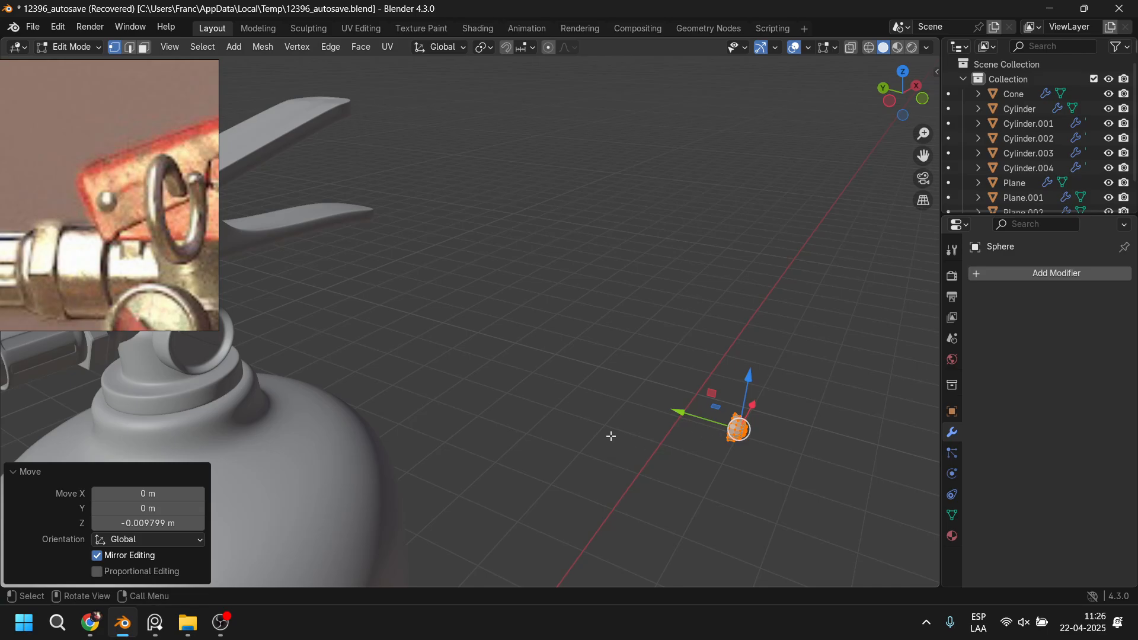
scroll(630, 445, up, 5)
key(g)
key(y)
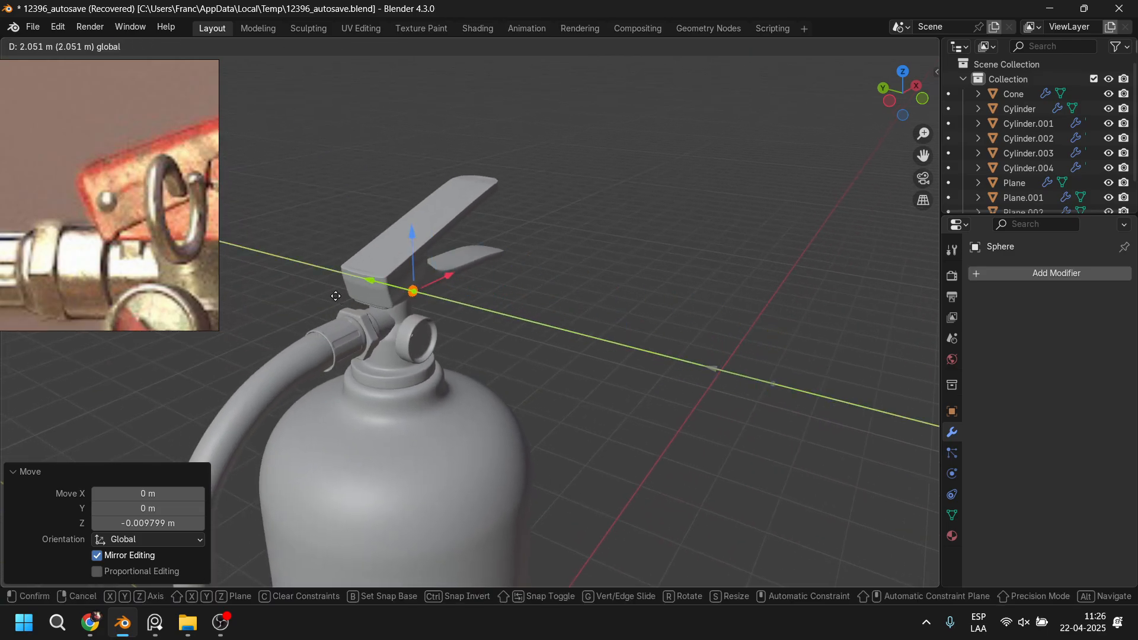
click(327, 292)
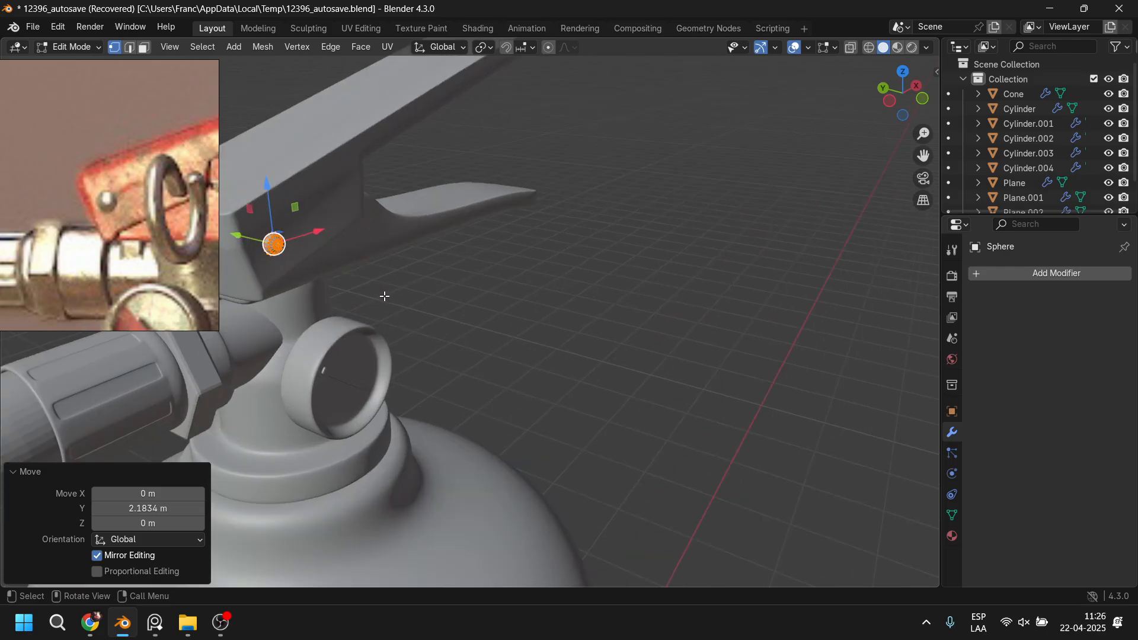
Step: Fine-tune the rivet's position on the handle's side along Z and Y and by about -0.025 m along X, and leave Edit Mode
scroll(661, 375, up, 6)
middle_drag(758, 409, 677, 343)
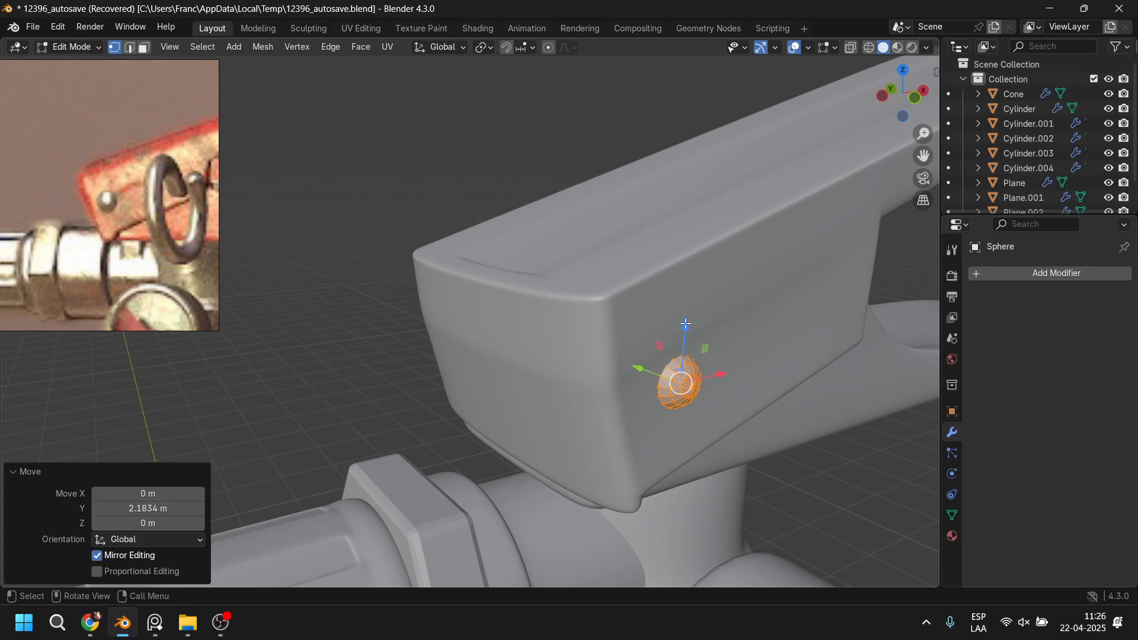
drag(685, 324, 684, 310)
drag(642, 356, 647, 357)
drag(726, 364, 706, 378)
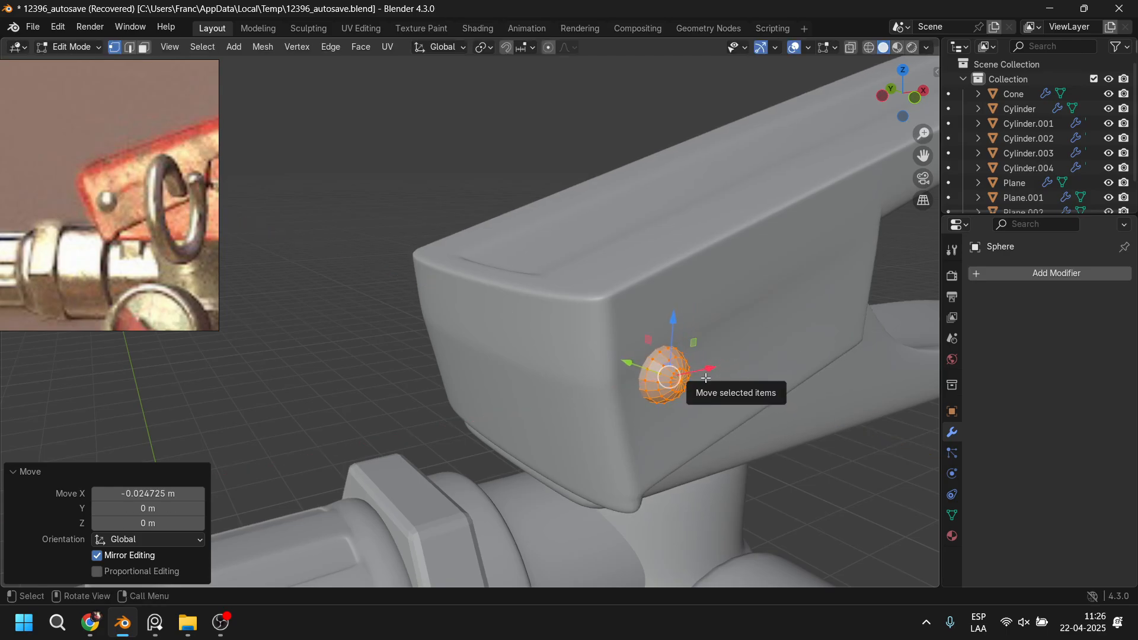
key(Tab)
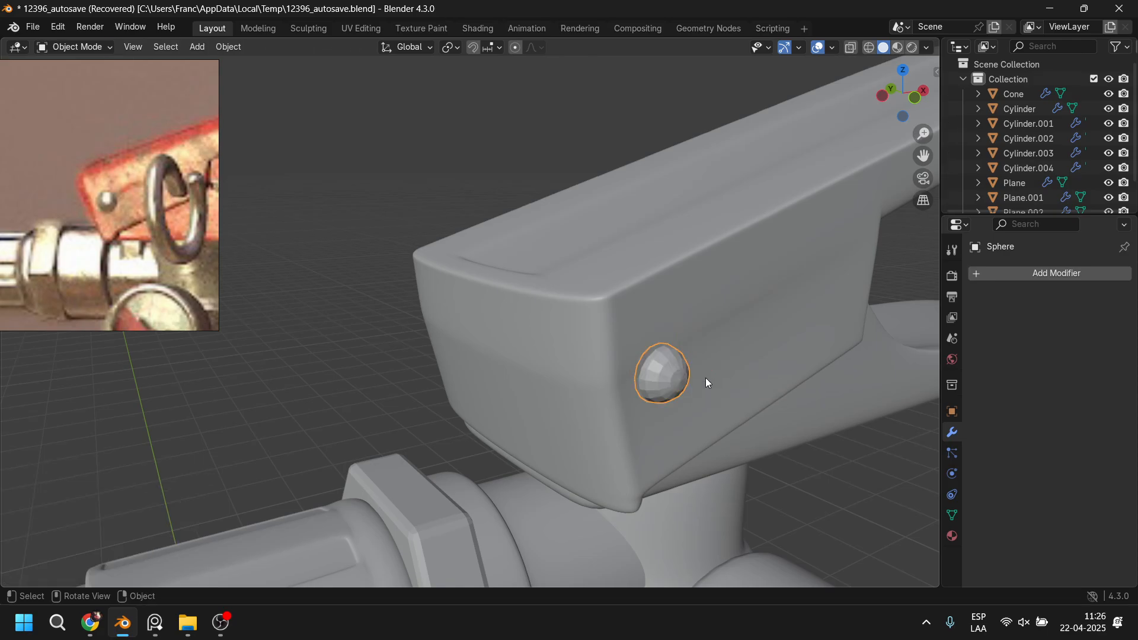
Step: Apply smooth shading to the half-sphere rivet on the upper handle's side
right_click(667, 363)
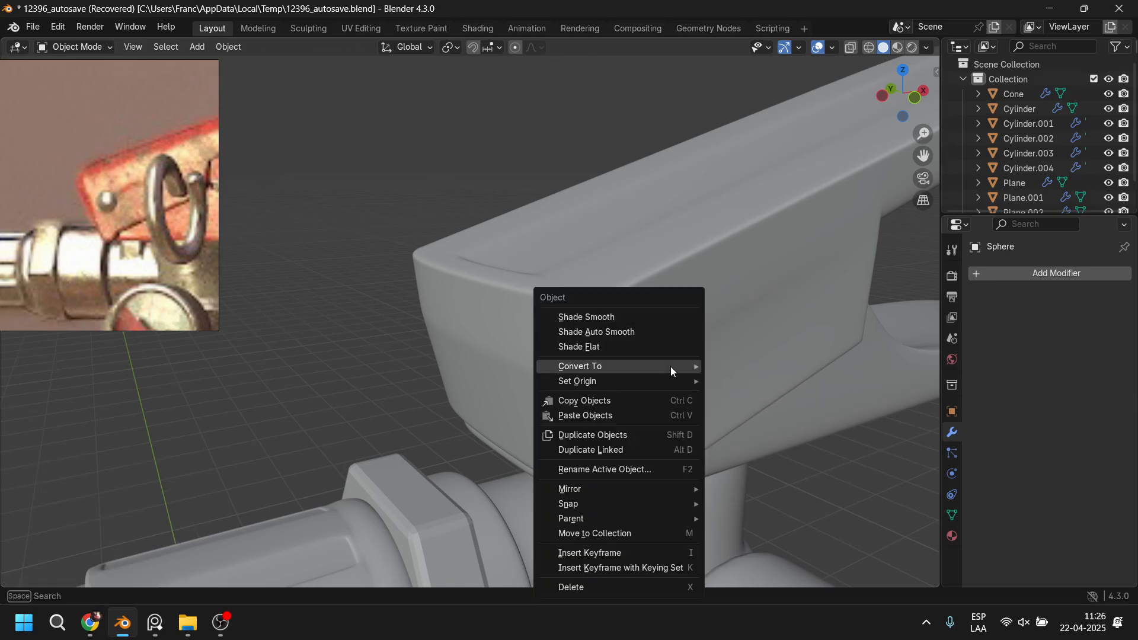
click(608, 321)
mouse_move(736, 394)
middle_down()
mouse_move(591, 384)
mouse_move(516, 418)
mouse_move(686, 435)
mouse_move(719, 410)
mouse_move(628, 381)
mouse_move(726, 408)
middle_up()
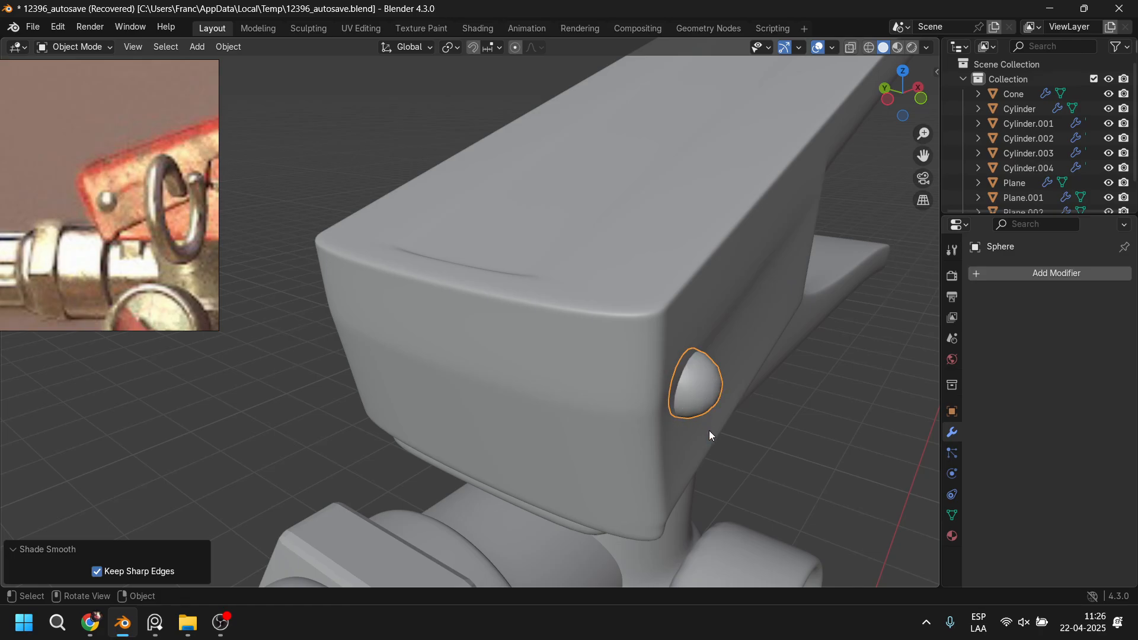
Step: Flatten the rivet mesh along Y to about 0.51 and shift it about 0.005 m along Y against the handle's side
key(Tab)
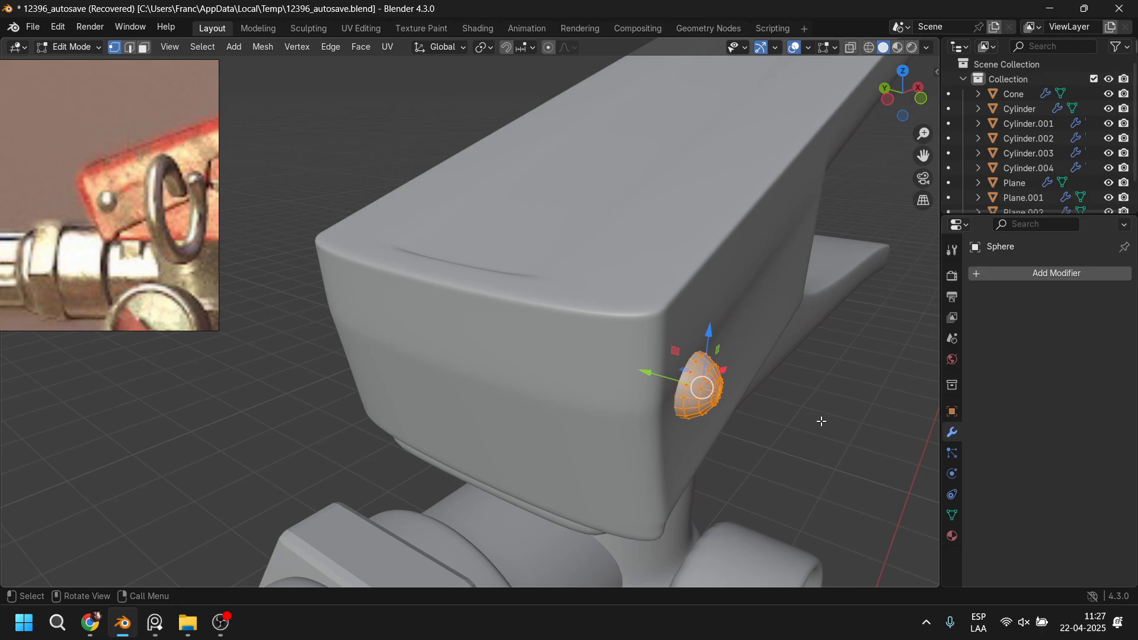
key(s)
key(y)
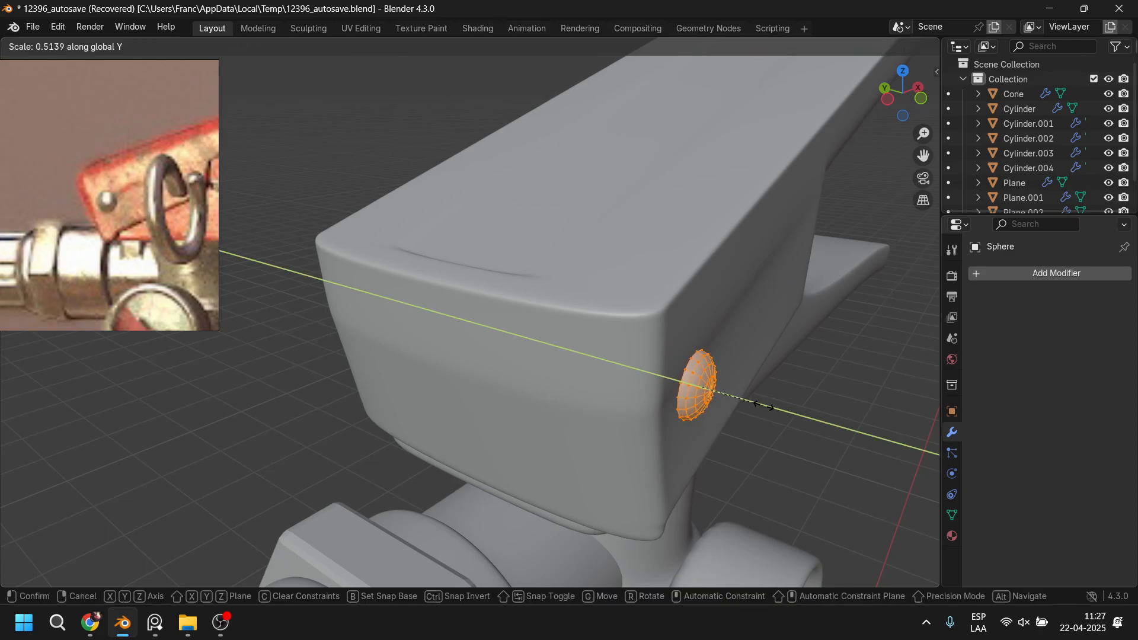
click(770, 408)
key(g)
key(y)
click(826, 406)
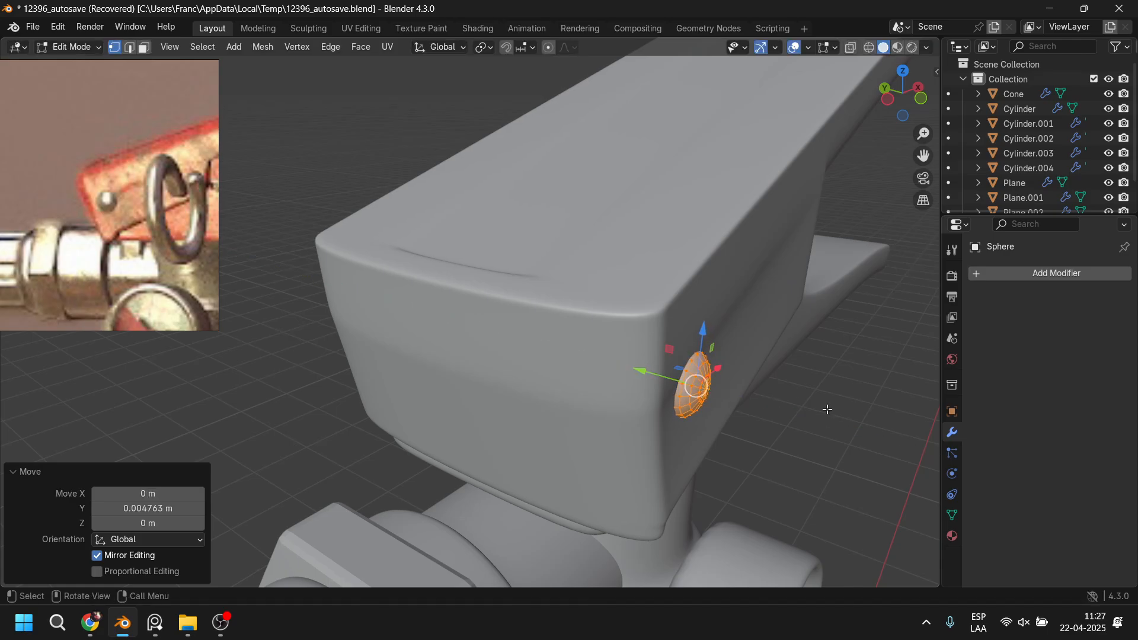
click(859, 432)
middle_drag(859, 432, 477, 298)
key(Tab)
Step: Set the rivet's origin to the 3D cursor at the base of the extinguisher
scroll(738, 433, down, 2)
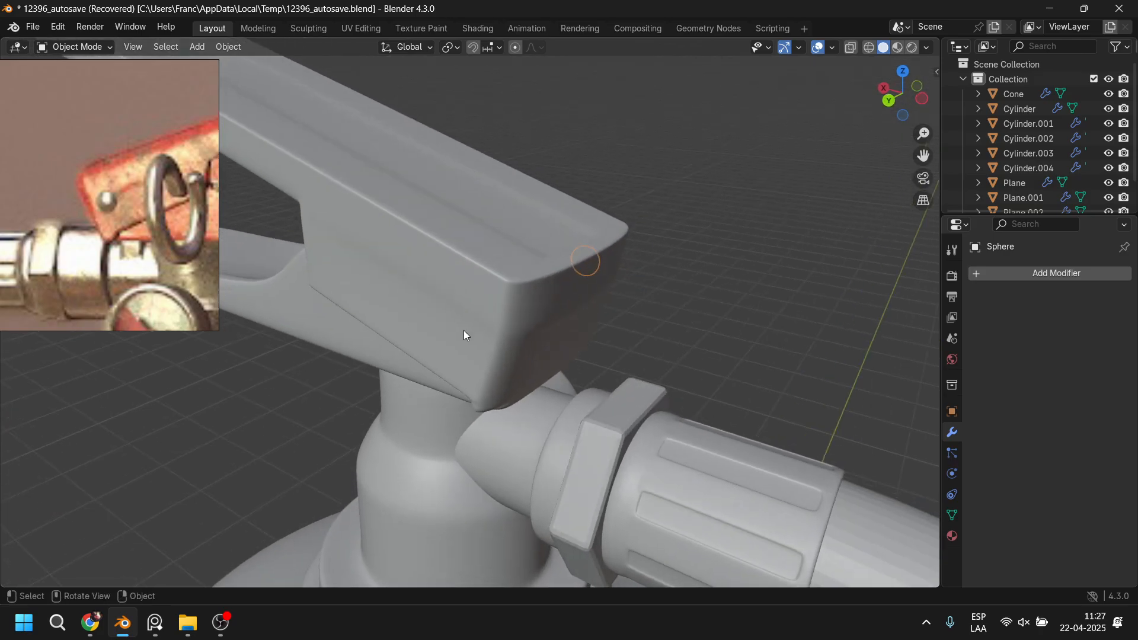
scroll(465, 329, down, 3)
middle_drag(719, 320, 621, 256)
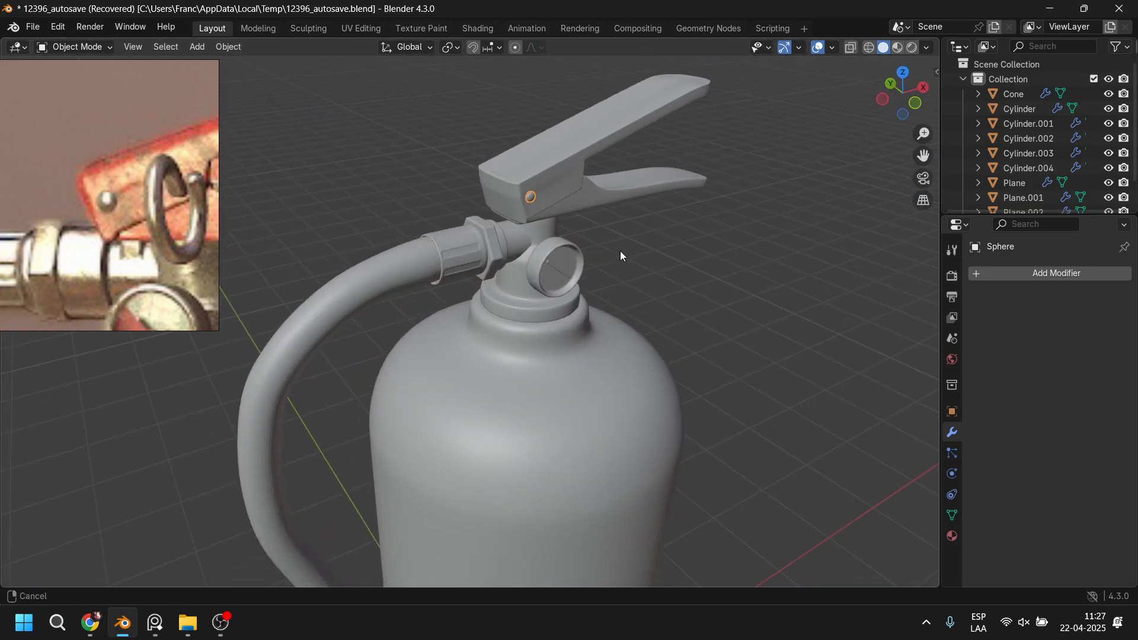
scroll(559, 389, down, 3)
middle_drag(560, 389, 559, 360)
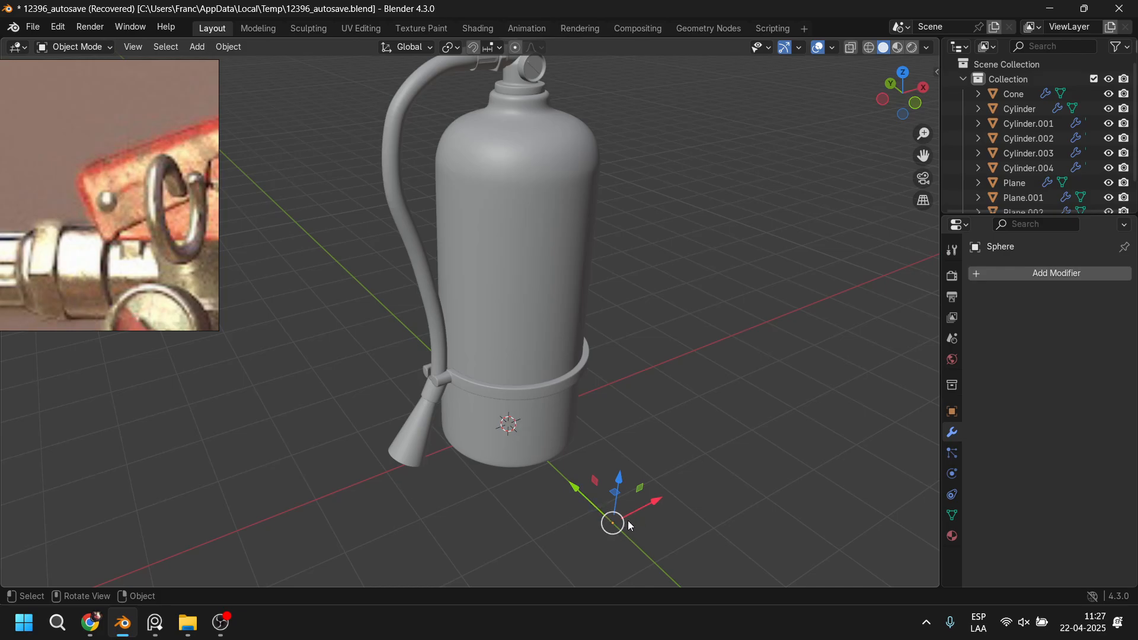
middle_drag(622, 522, 617, 450)
right_click(692, 376)
mouse_move(693, 380)
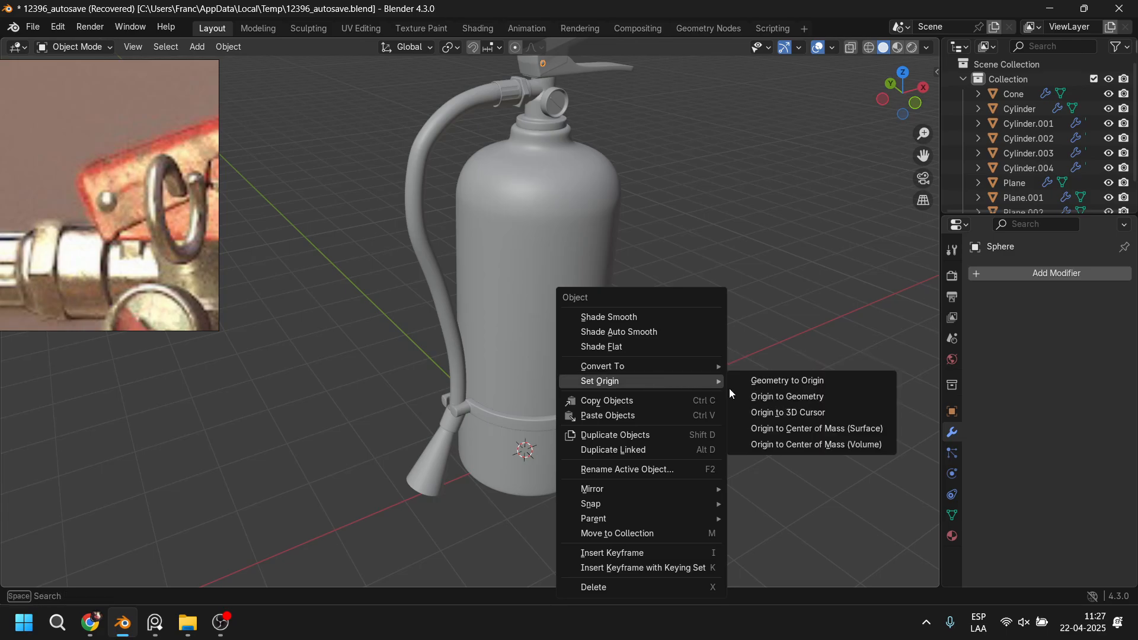
click(782, 413)
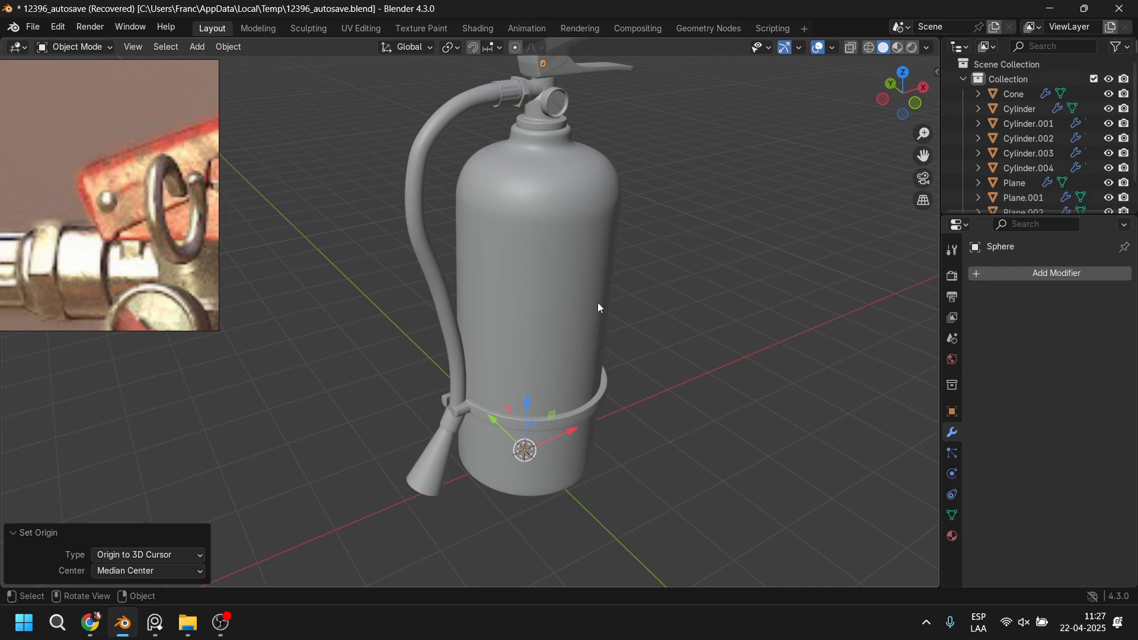
Step: Add a Mirror modifier to the rivet, mirroring across the Y axis only
middle_drag(599, 307, 600, 255)
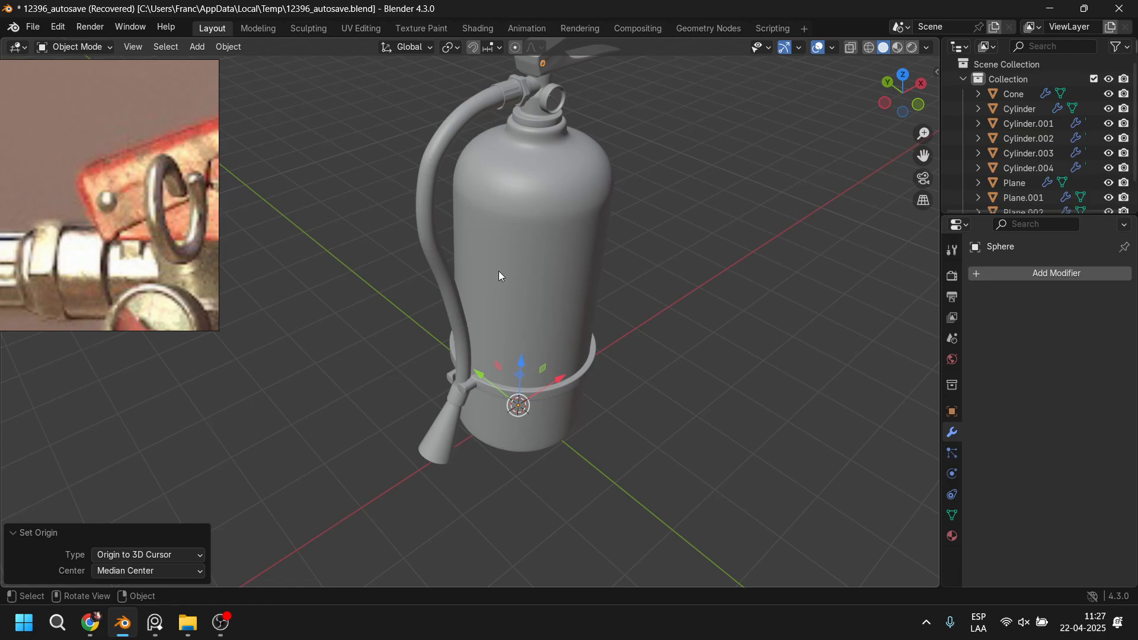
click(1025, 277)
mouse_move(1026, 277)
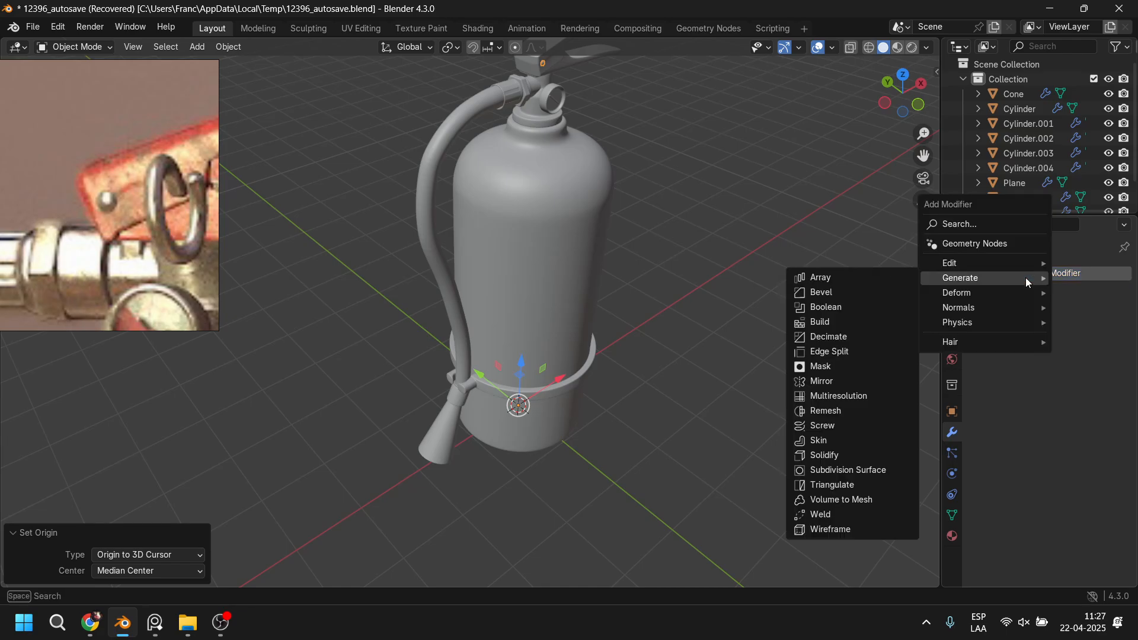
click(824, 381)
click(1073, 319)
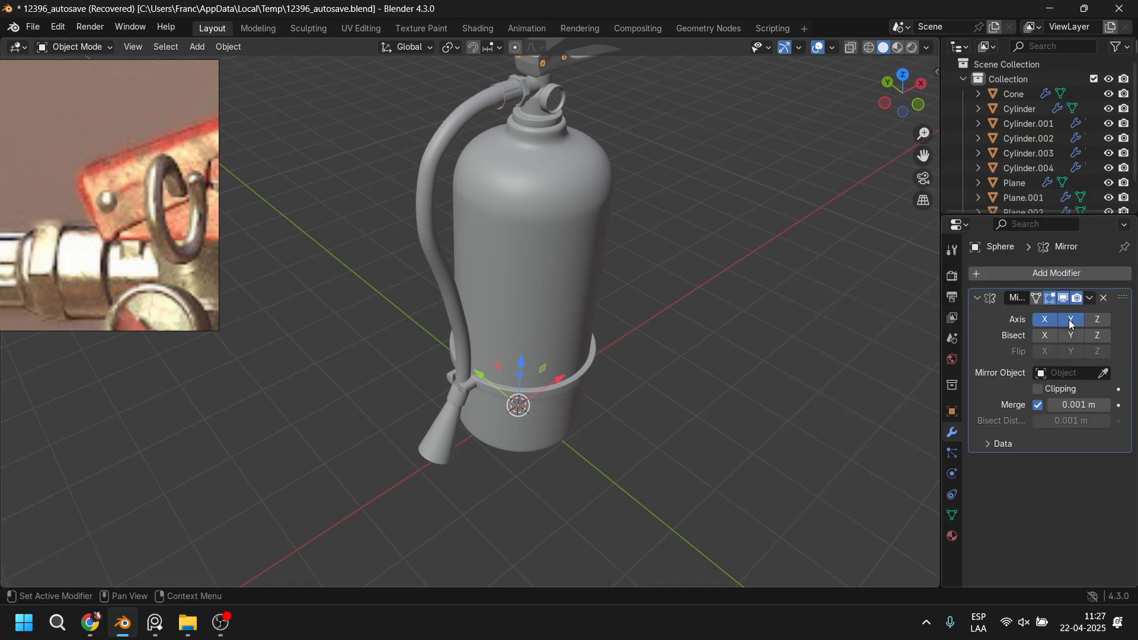
click(1050, 320)
Step: Examine the rivets on both sides of the upper handle and the extinguisher as a whole
shift+middle_drag(580, 172, 624, 301)
middle_drag(587, 252, 680, 310)
scroll(610, 215, up, 4)
scroll(676, 238, up, 3)
shift+middle_drag(678, 241, 758, 230)
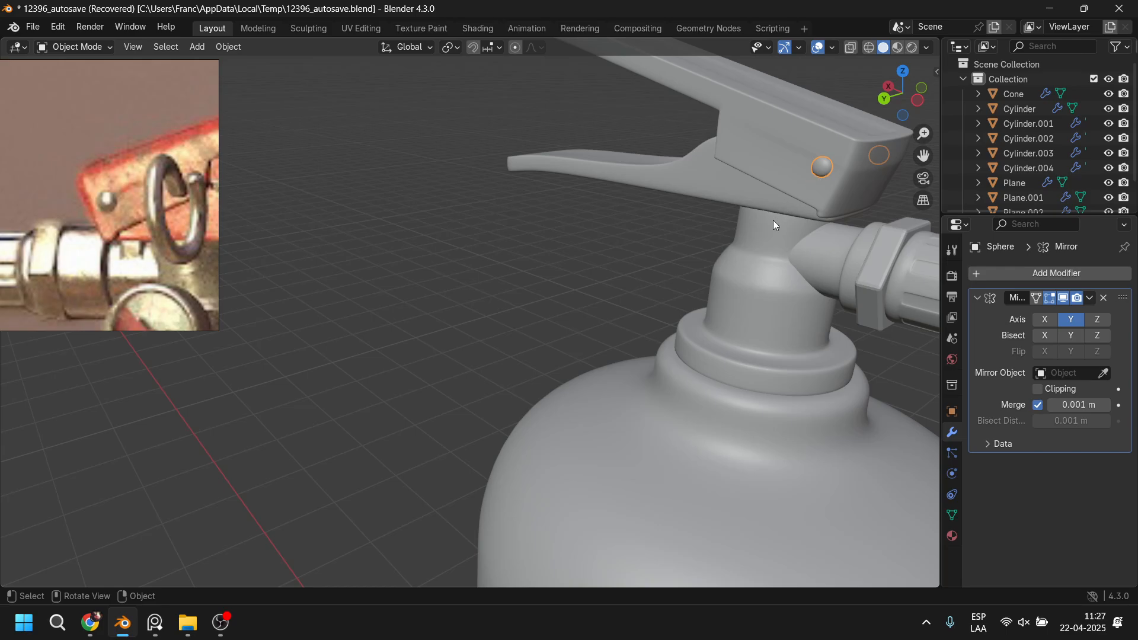
scroll(774, 219, down, 5)
shift+middle_drag(783, 219, 778, 269)
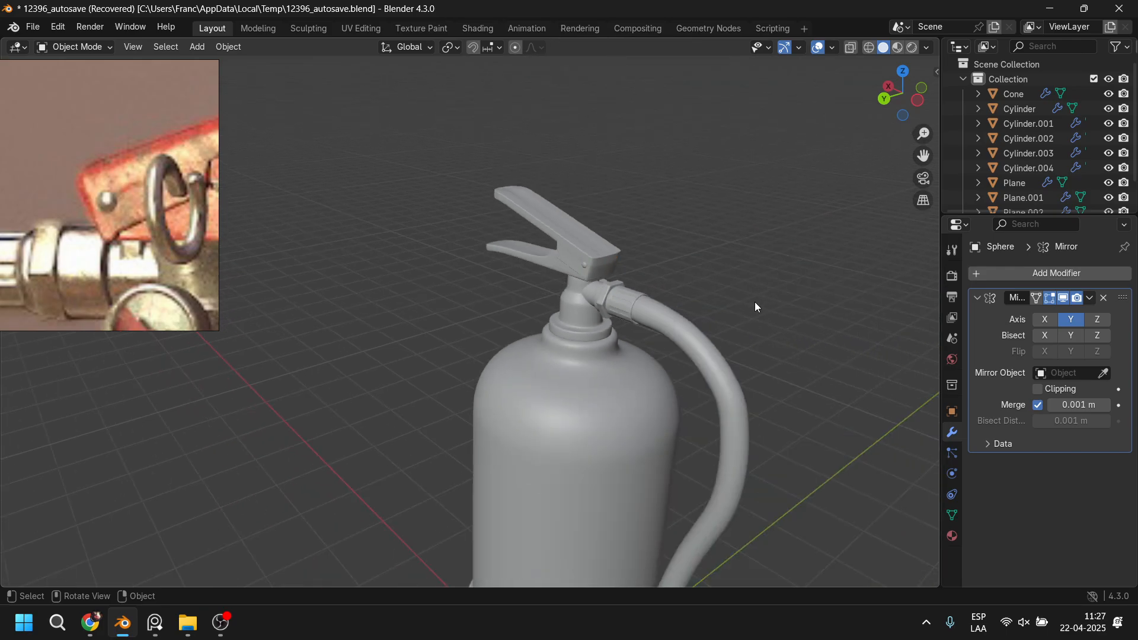
scroll(751, 320, down, 3)
middle_drag(749, 338, 575, 341)
scroll(144, 208, down, 2)
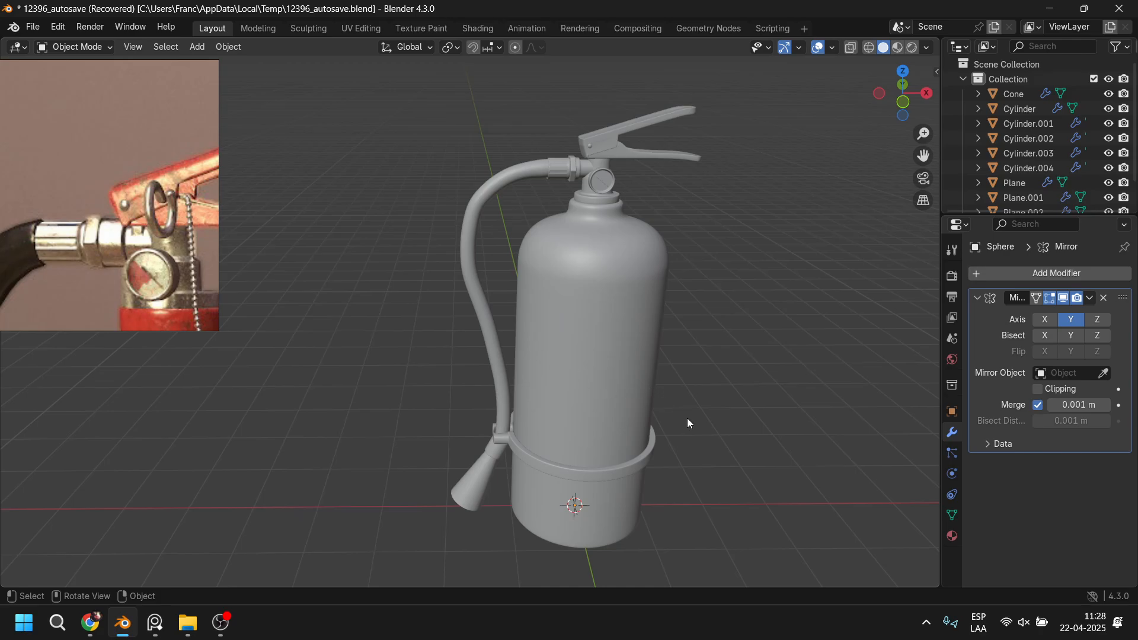
Step: Add a 32-vertex mesh circle and move it about -5.11 m along X, clear of the extinguisher
shift+middle_drag(688, 418, 644, 307)
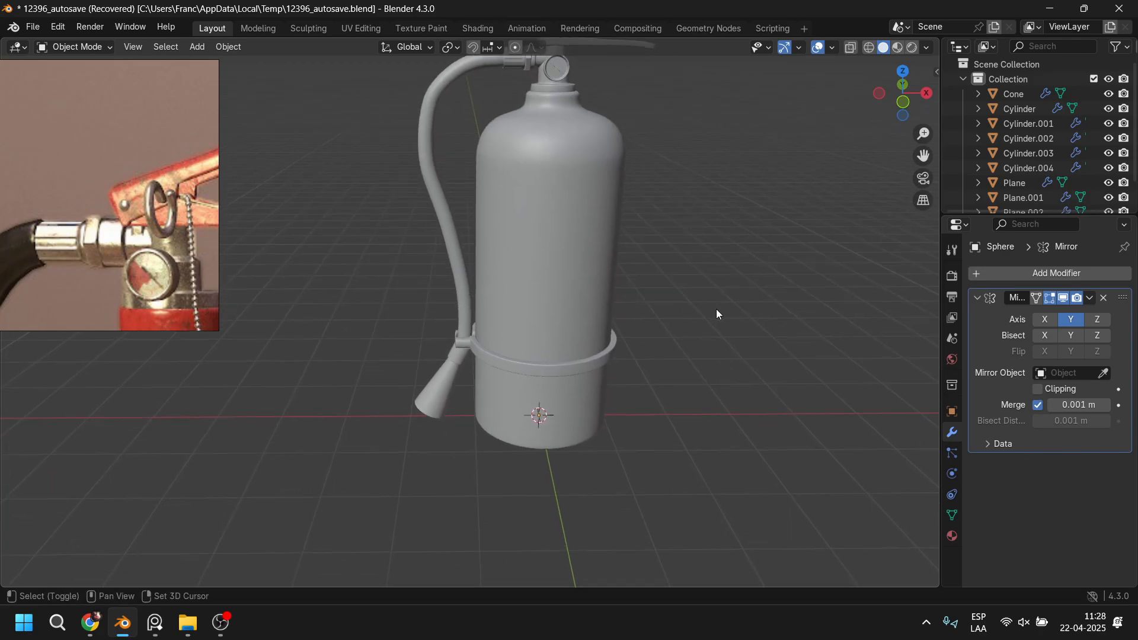
key(shift+a)
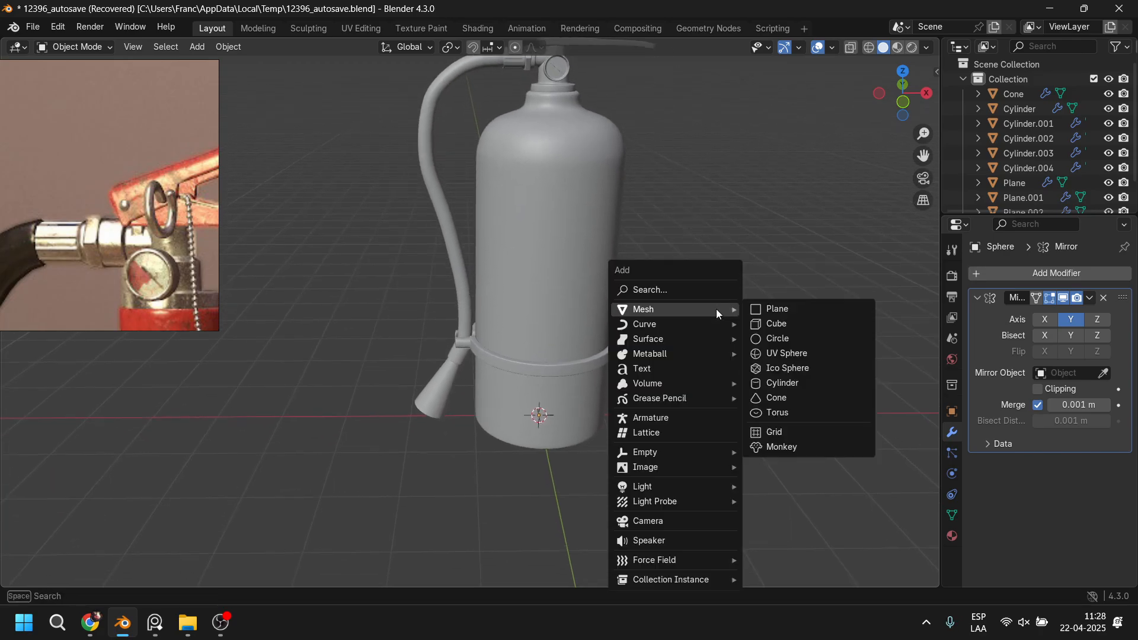
click(803, 340)
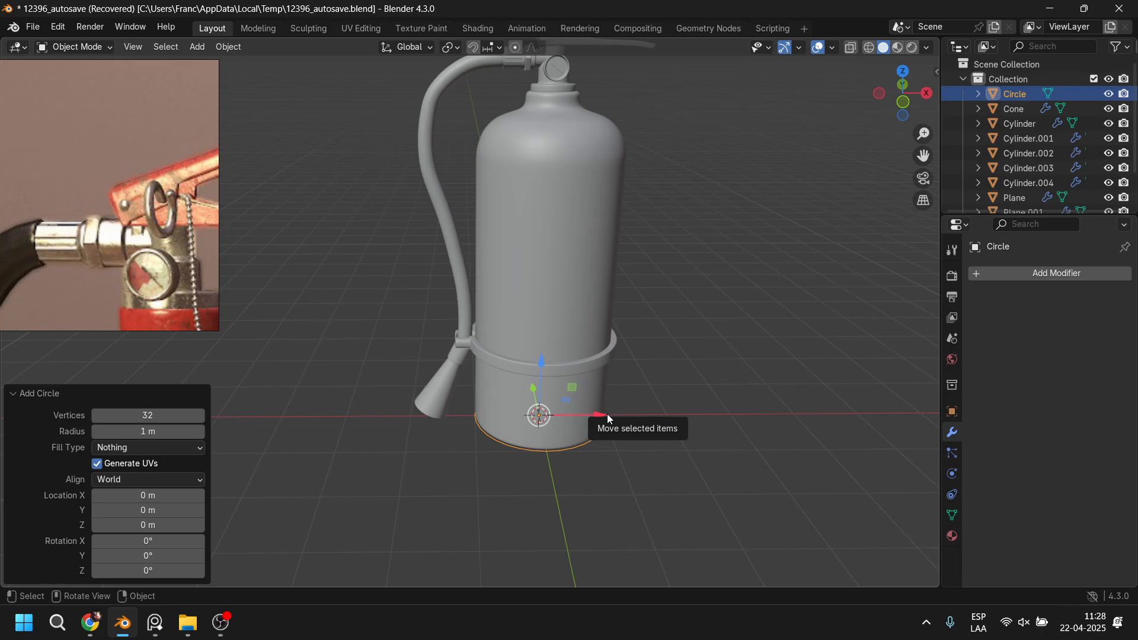
shift+middle_drag(600, 452, 773, 384)
drag(754, 392, 425, 387)
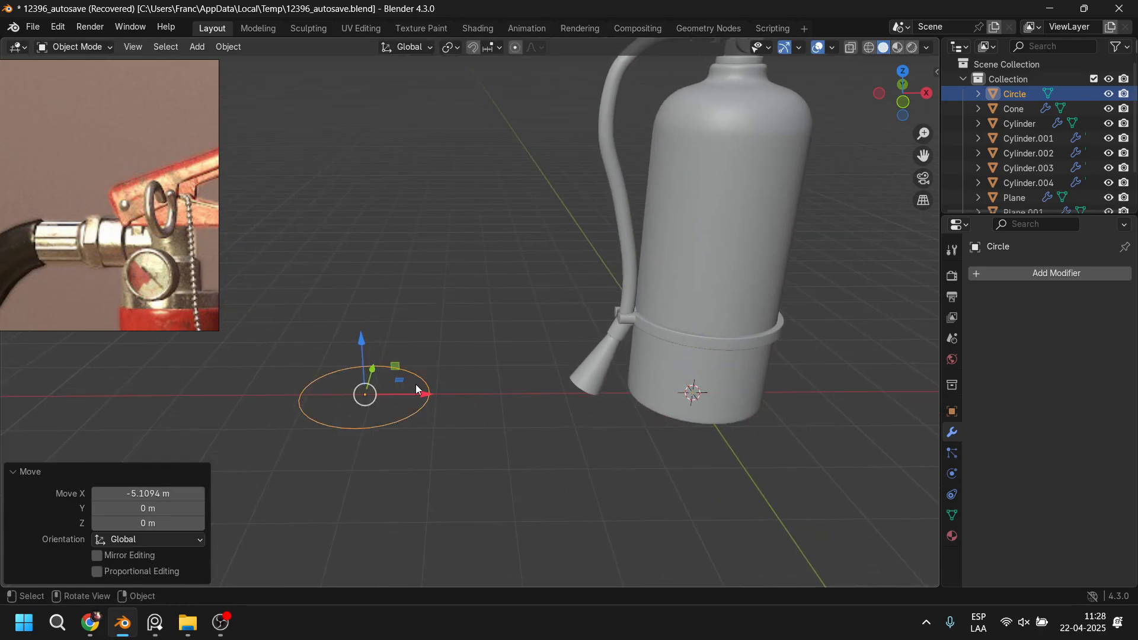
Step: Scale the new circle down to a small cross-section for the safety pin ring
shift+middle_drag(477, 414, 573, 355)
scroll(552, 407, up, 3)
scroll(551, 408, up, 2)
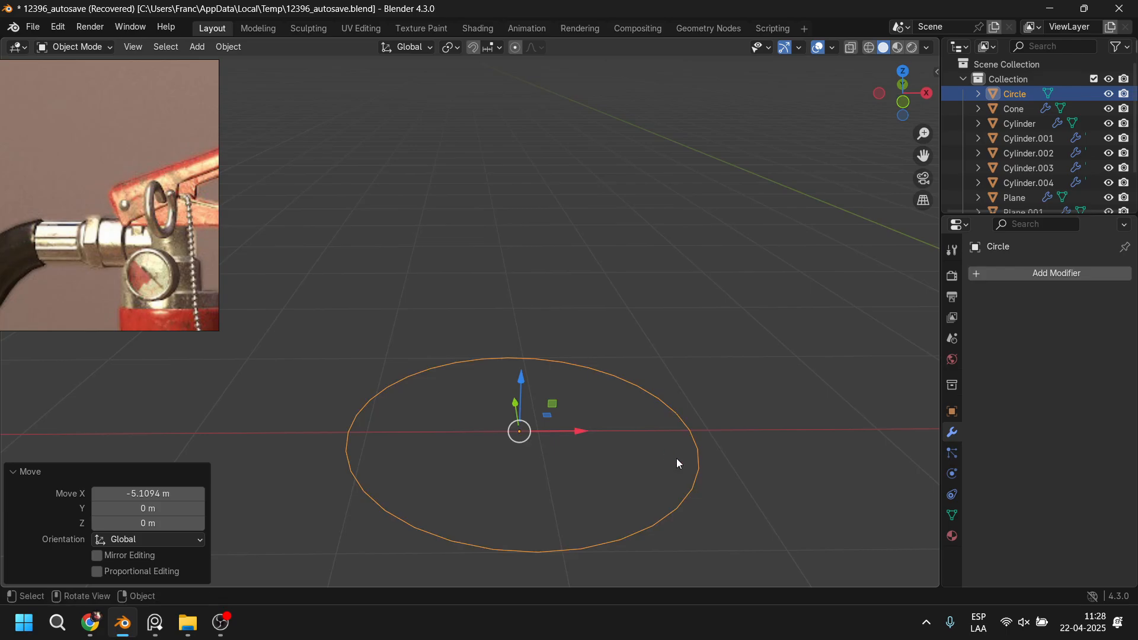
key(s)
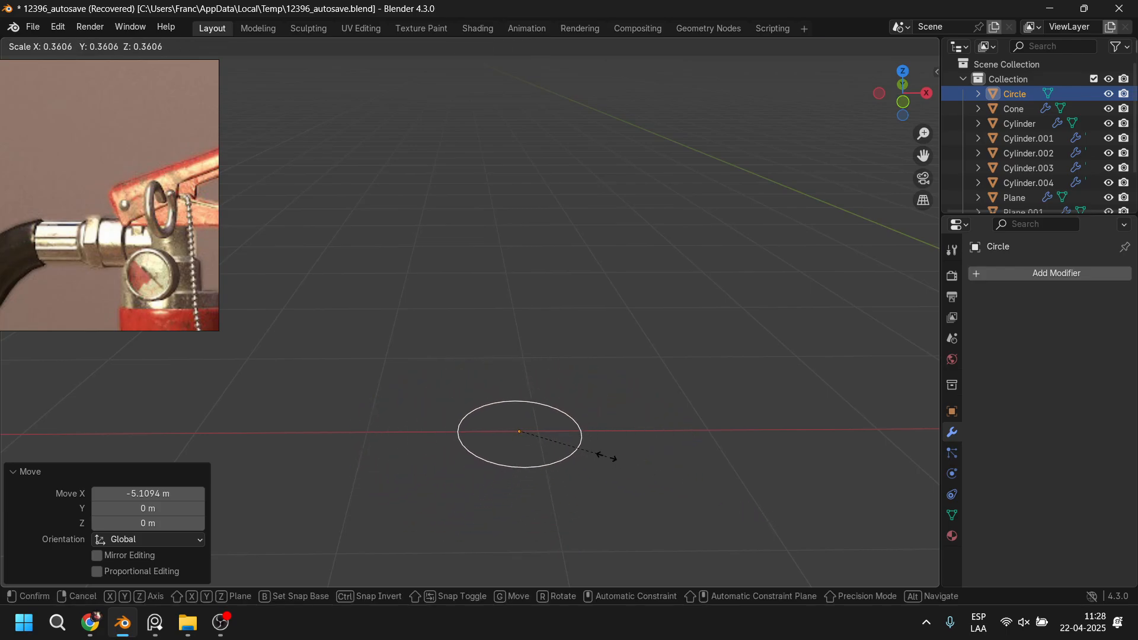
click(540, 435)
Step: Rotate the circle's mesh 90° about X in Edit Mode and offset it along negative X from its origin
key(Tab)
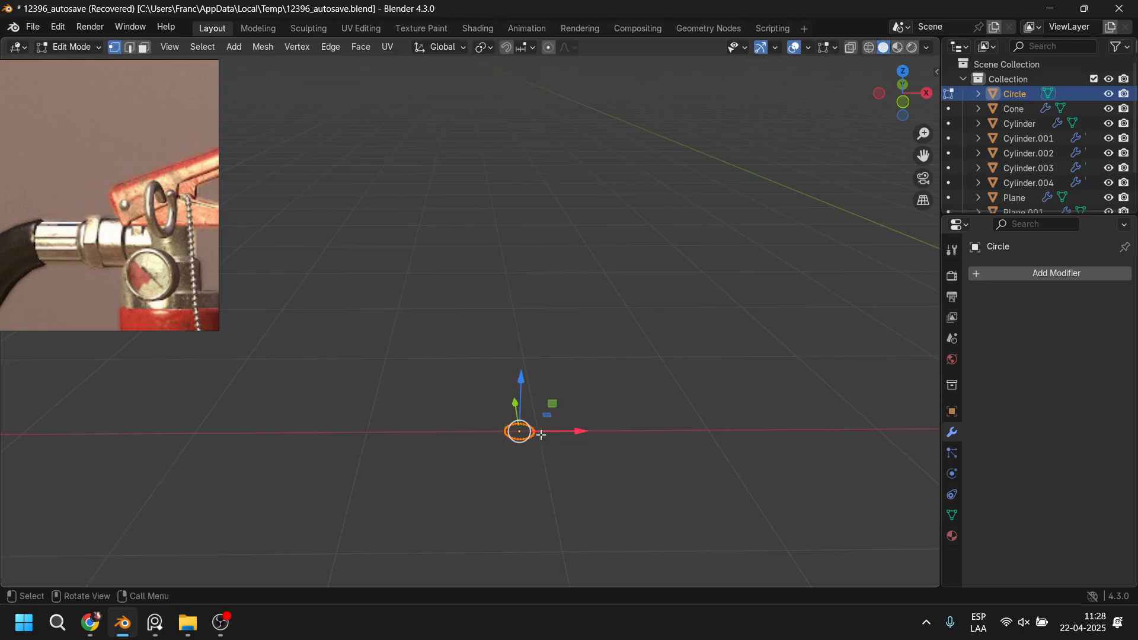
text(rx90)
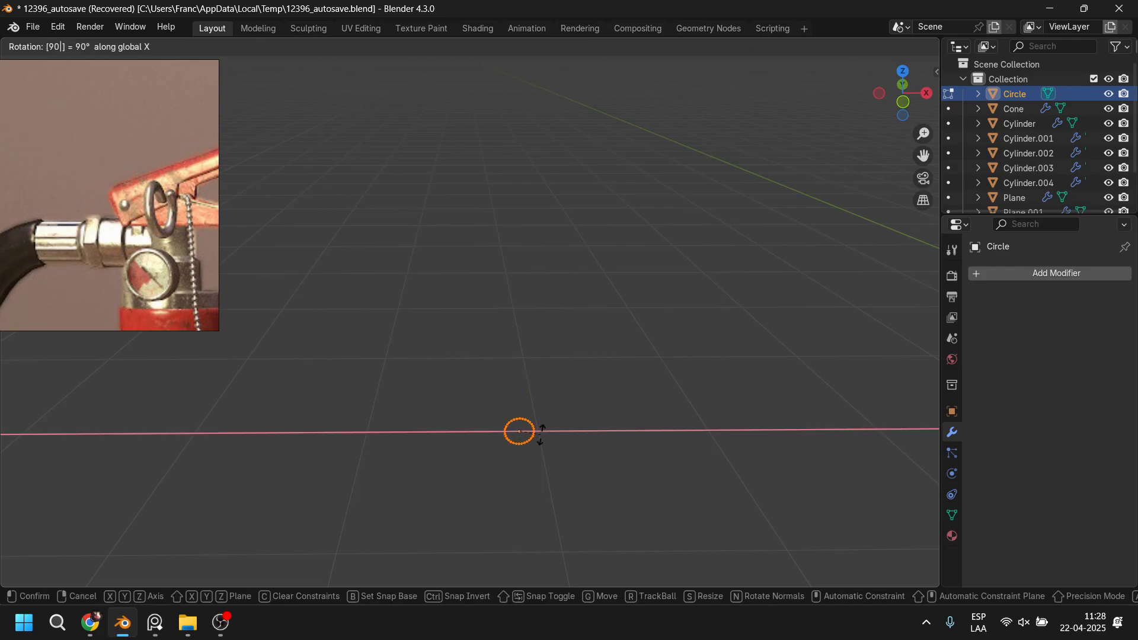
key(Return)
drag(580, 431, 519, 430)
Step: Add a Screw modifier to the circle with a 360° angle and a 2.7 m screw offset, and apply it in Object Mode
click(1003, 270)
mouse_move(1003, 271)
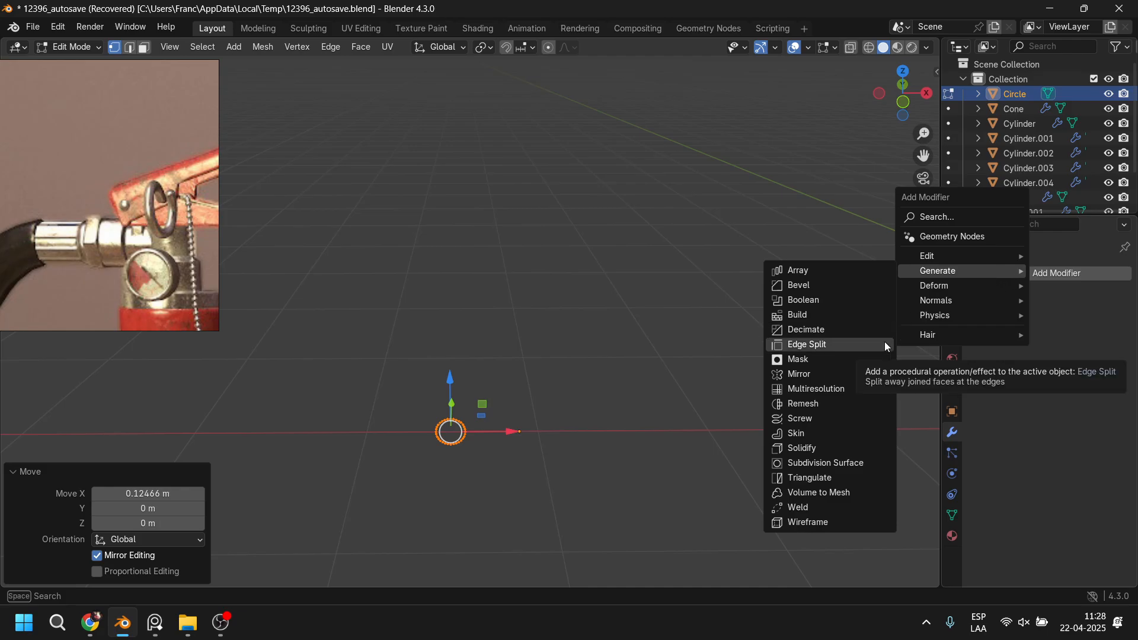
click(844, 418)
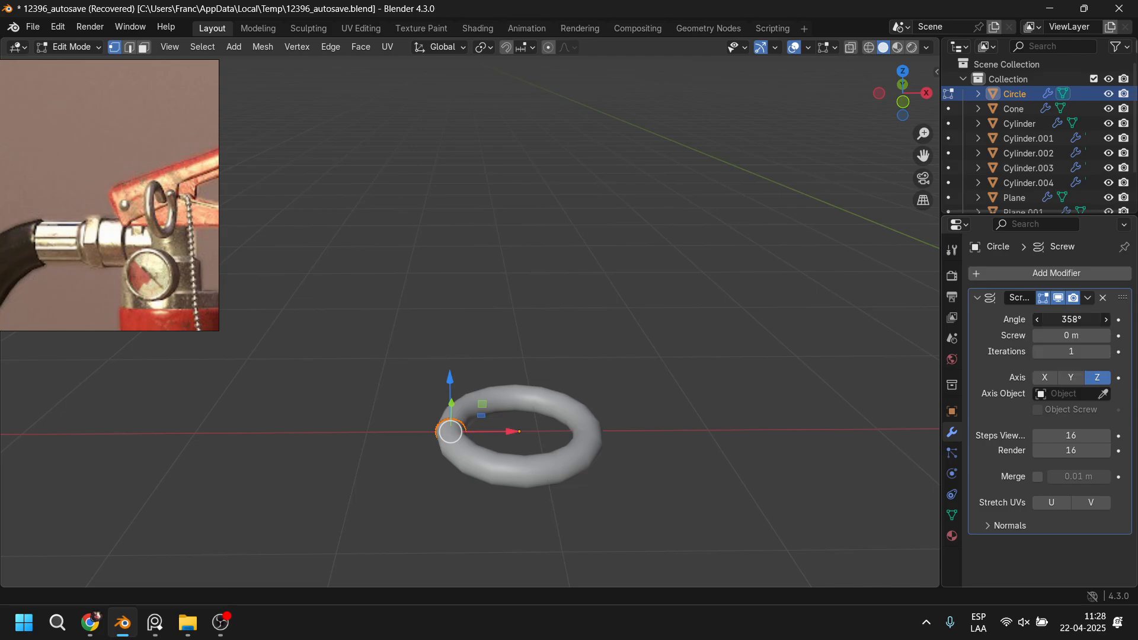
mouse_move(1071, 320)
mouse_down()
mouse_move(1052, 319)
mouse_move(1070, 320)
mouse_move(1077, 336)
mouse_up()
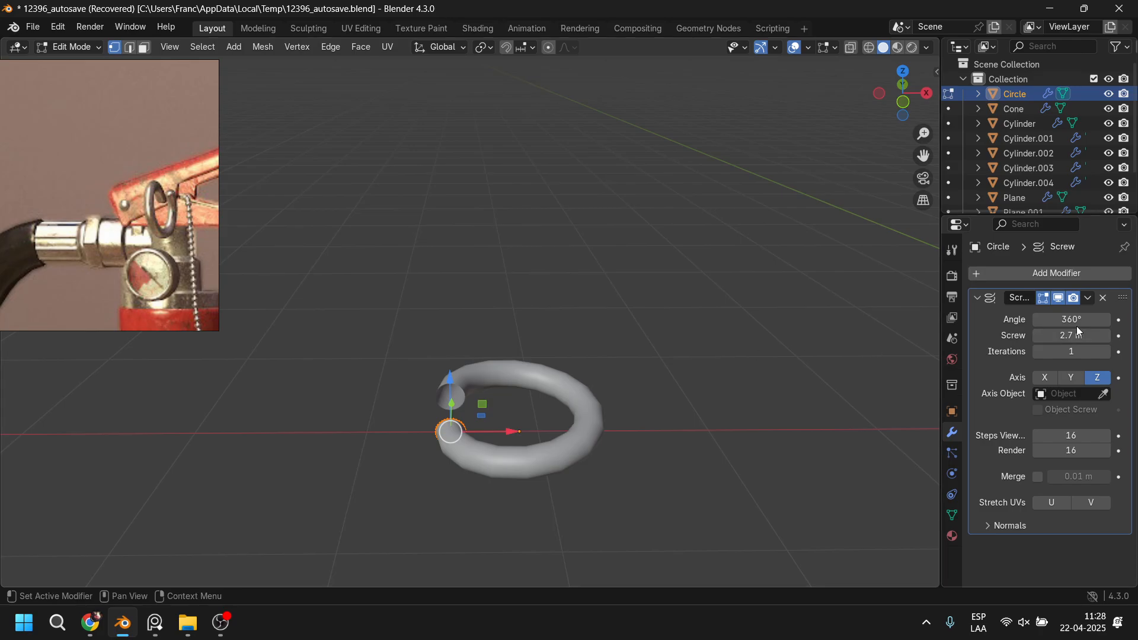
key(Tab)
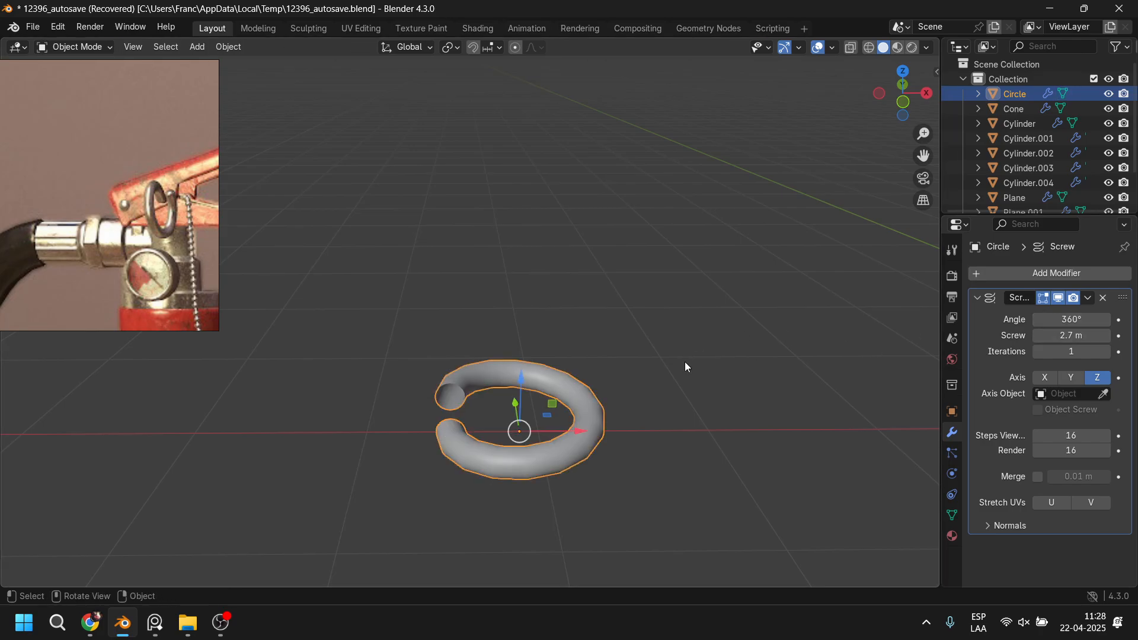
click(1089, 300)
click(1062, 311)
Step: Select the edge loop at the lower open end of the coiled ring and fill it with a face
key(Tab)
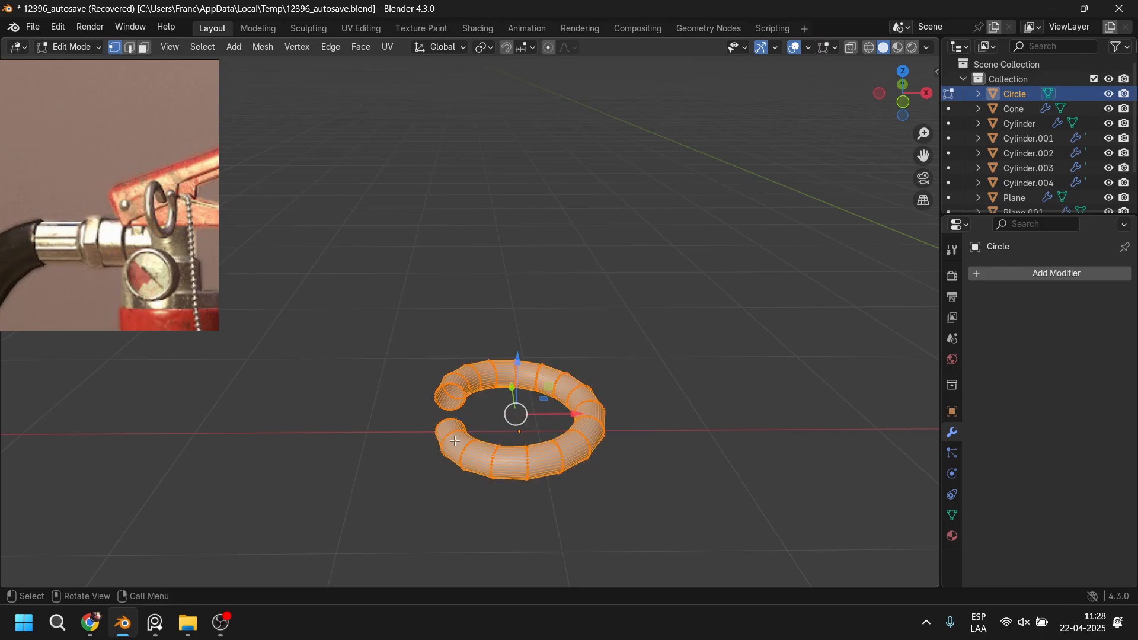
middle_drag(455, 441, 619, 355)
scroll(628, 404, up, 3)
scroll(626, 421, up, 2)
shift+middle_drag(681, 481, 566, 394)
middle_drag(569, 396, 550, 401)
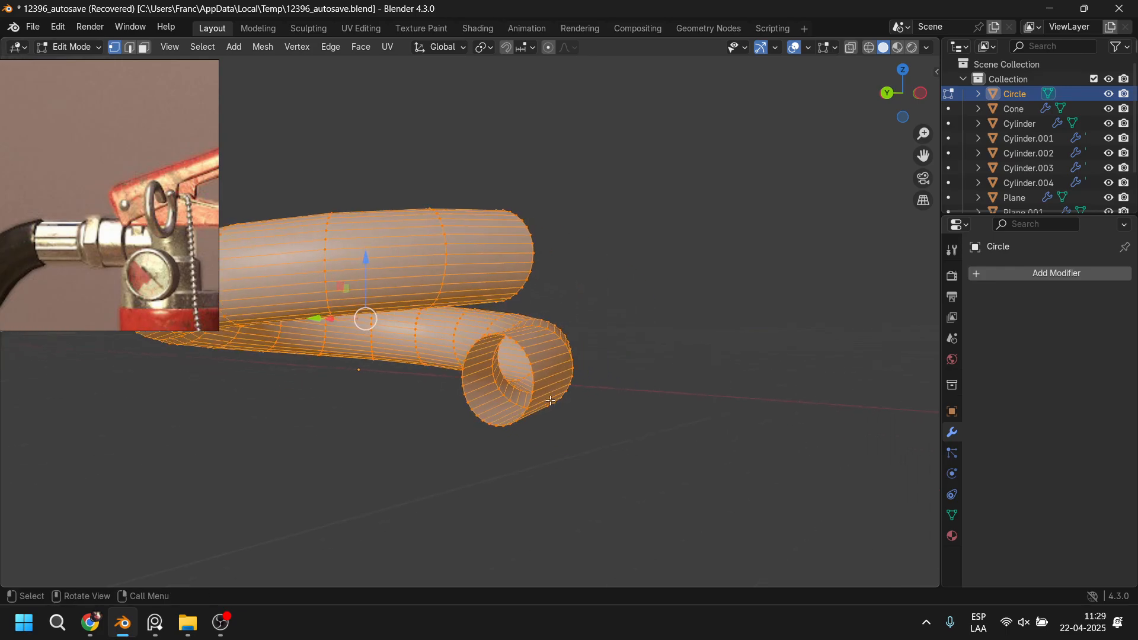
click(134, 47)
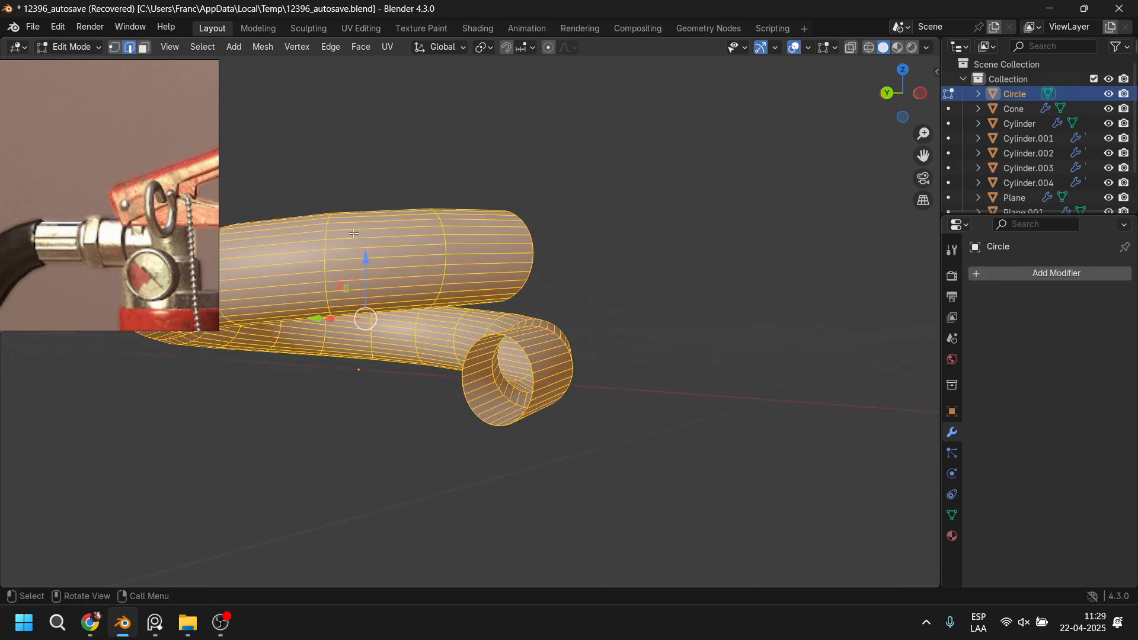
alt+click(467, 401)
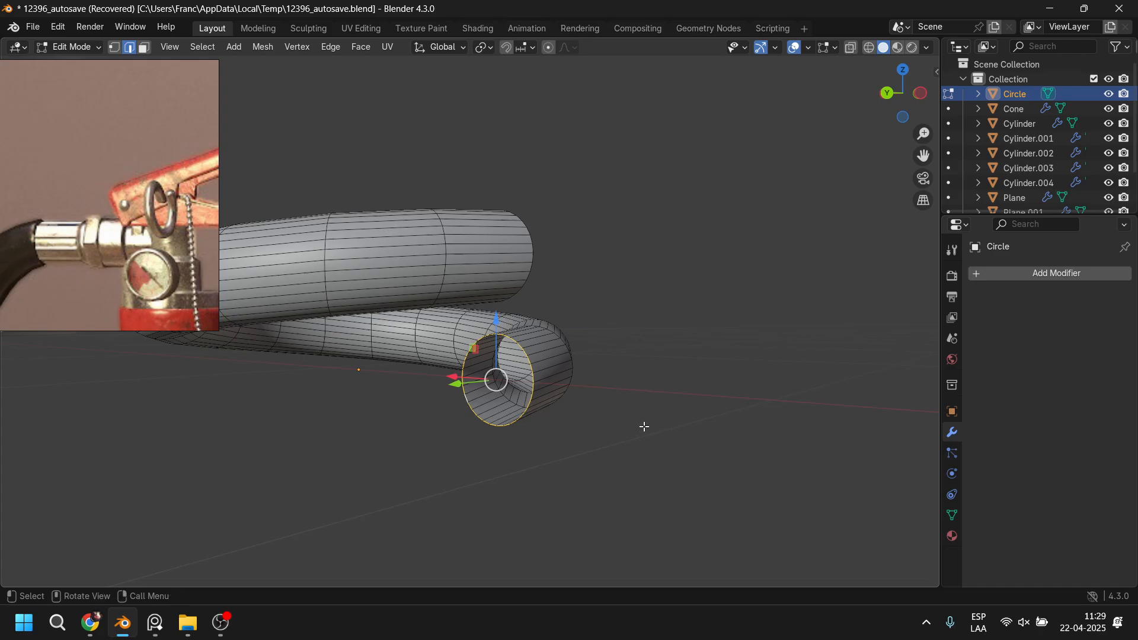
key(f)
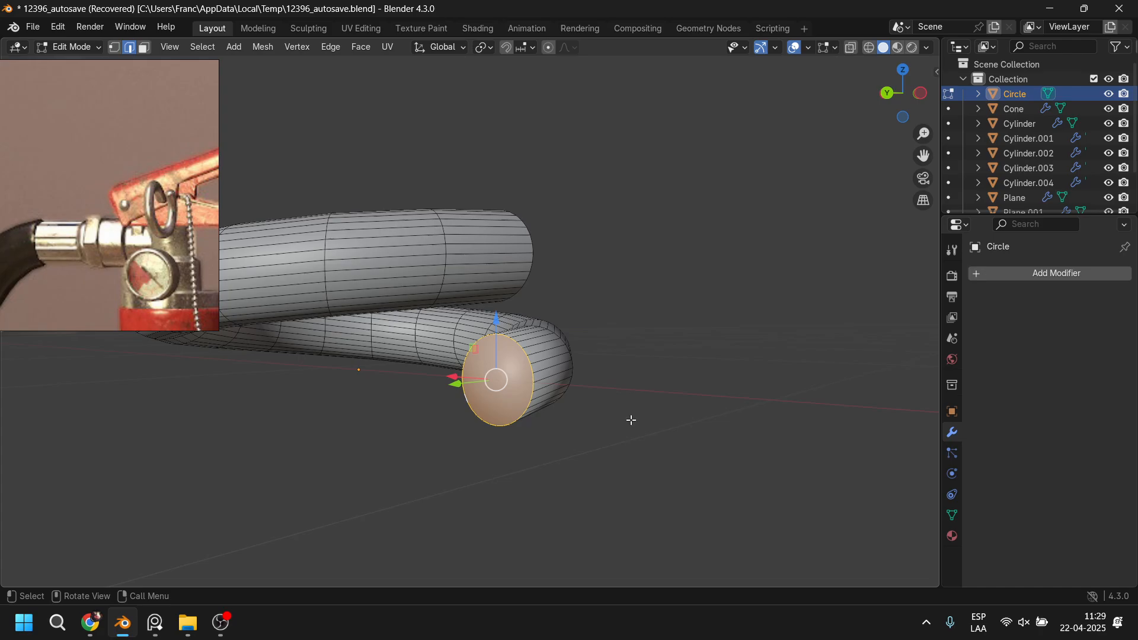
Step: Bevel the filled end face of the coiled ring with 4 segments and a width of about 0.758 m to round it
key(ctrl+b)
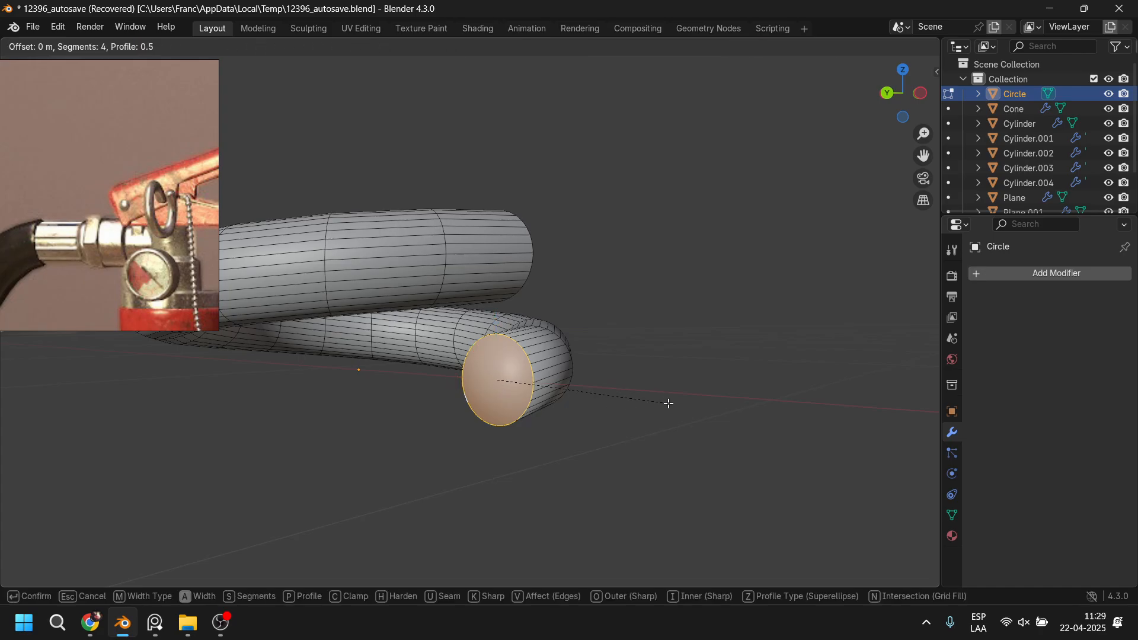
scroll(676, 403, up, 3)
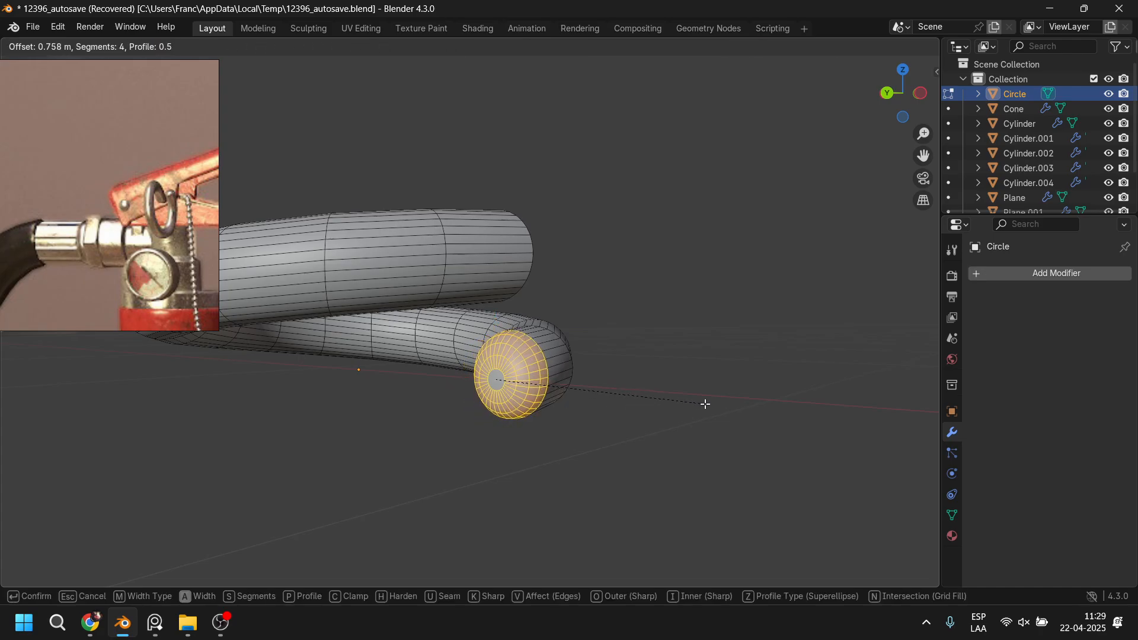
click(704, 402)
middle_drag(670, 381, 505, 297)
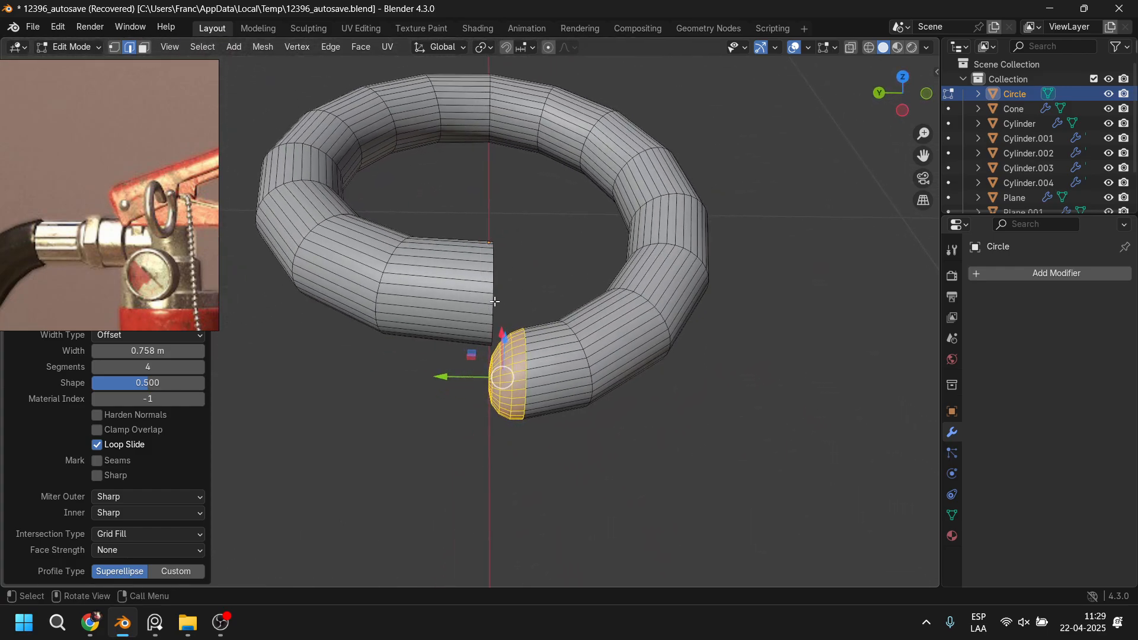
Step: Rotate the edge loop at the ring's other open end about global Z by roughly -53° and shift it about 0.065 m along negative X
alt+click(493, 300)
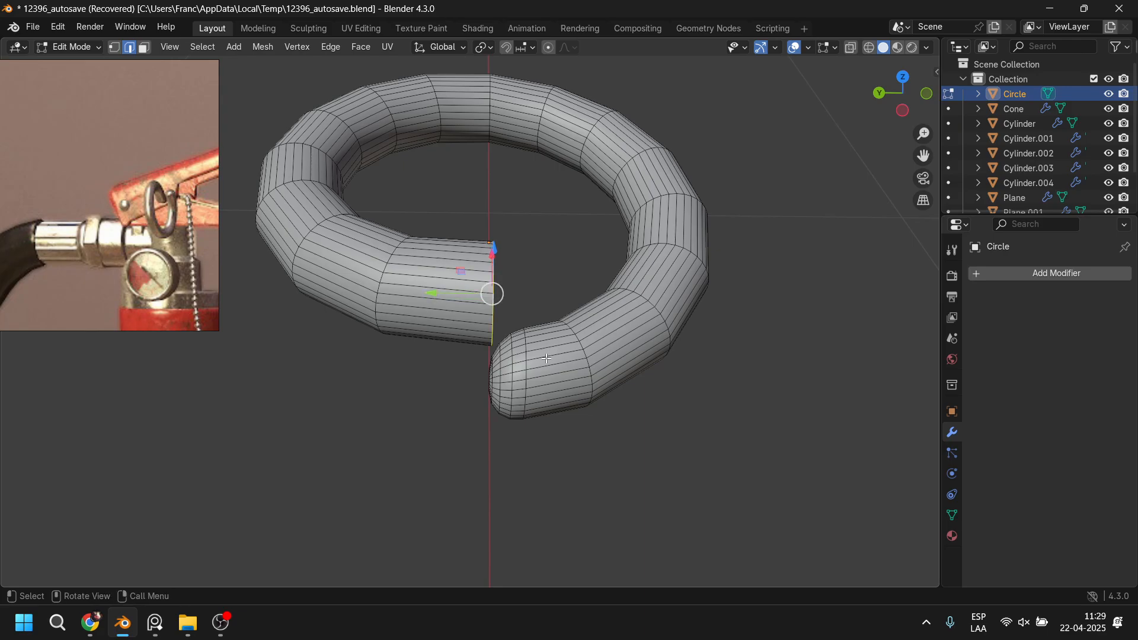
key(r)
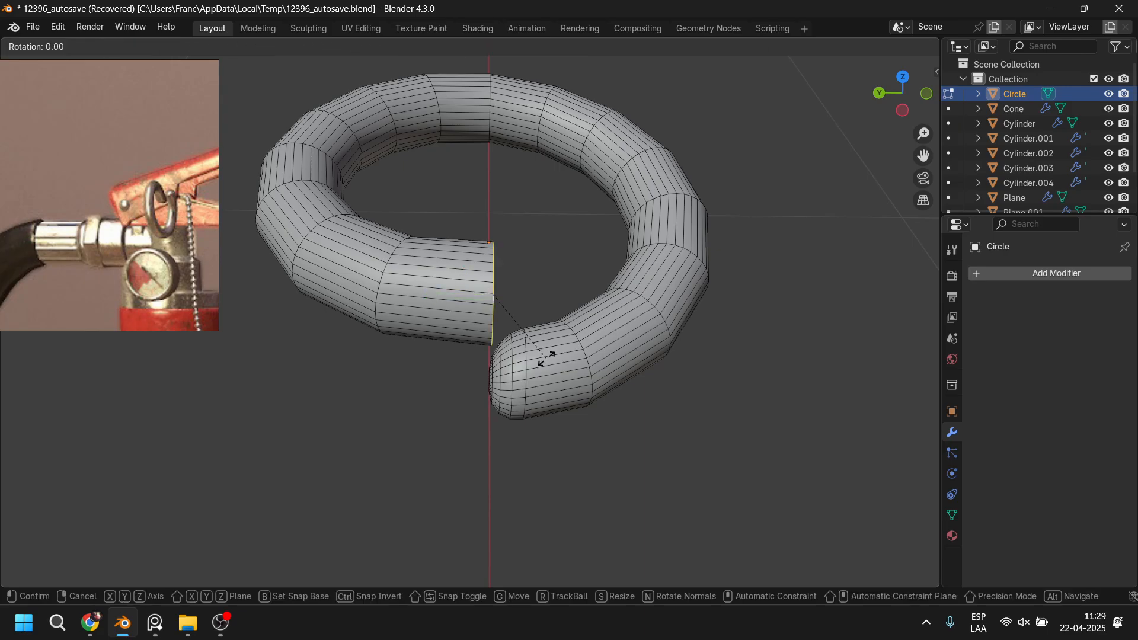
key(z)
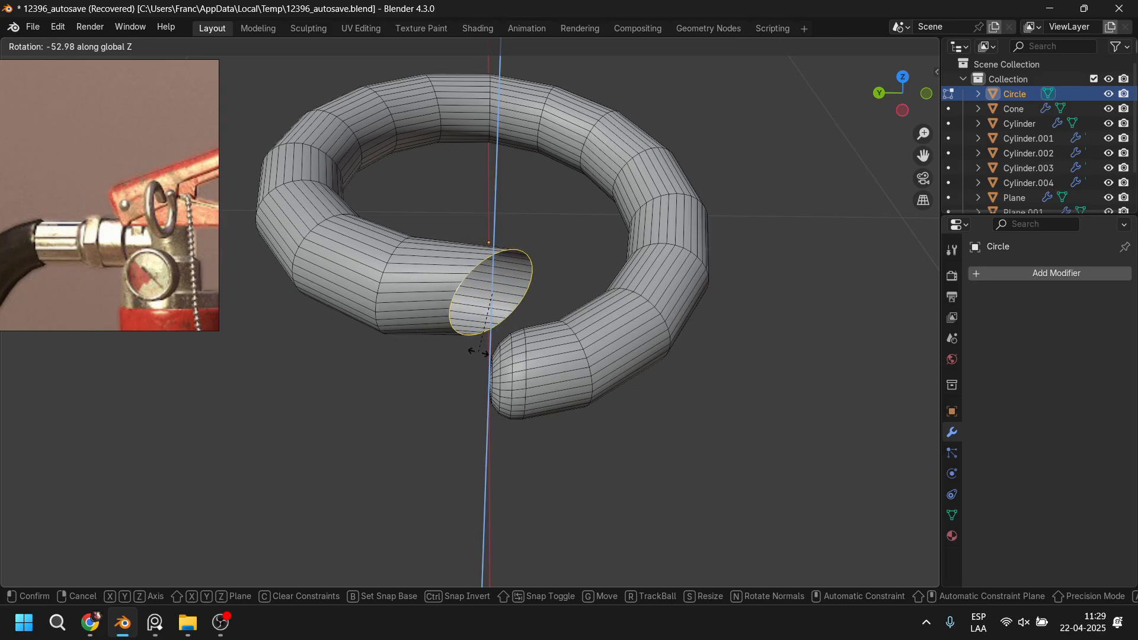
click(479, 352)
middle_drag(527, 274, 417, 283)
drag(548, 285, 505, 286)
Step: Rotate the open end loop further about Z towards the X direction and shift it about 0.058 m more along negative X
middle_drag(505, 286, 615, 355)
key(r)
key(z)
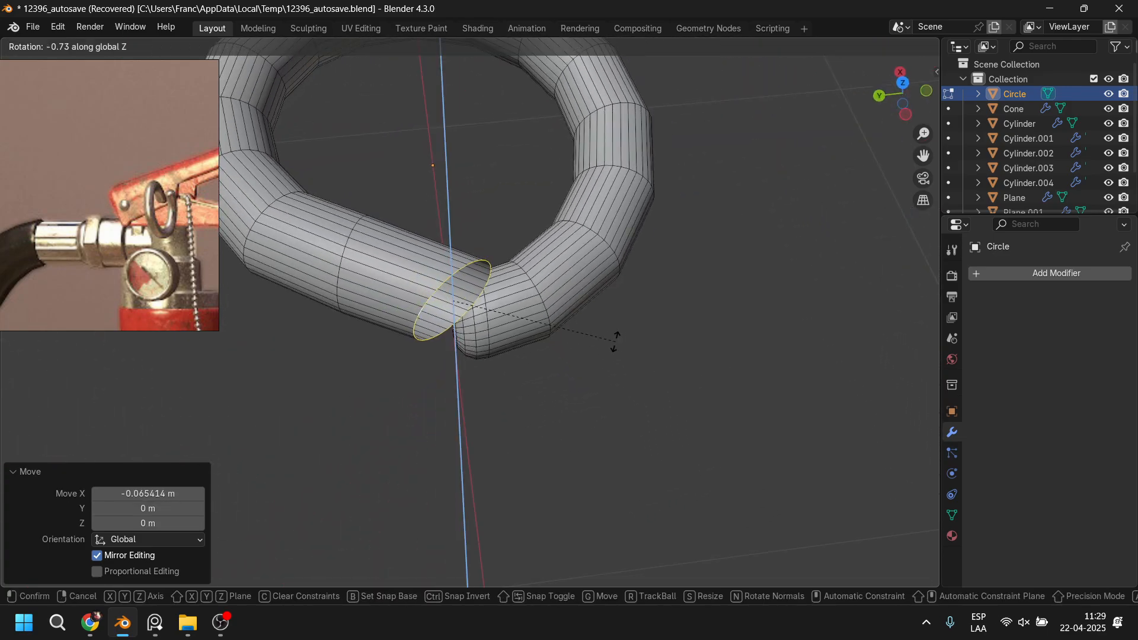
click(496, 353)
middle_drag(499, 293, 383, 295)
drag(505, 285, 459, 285)
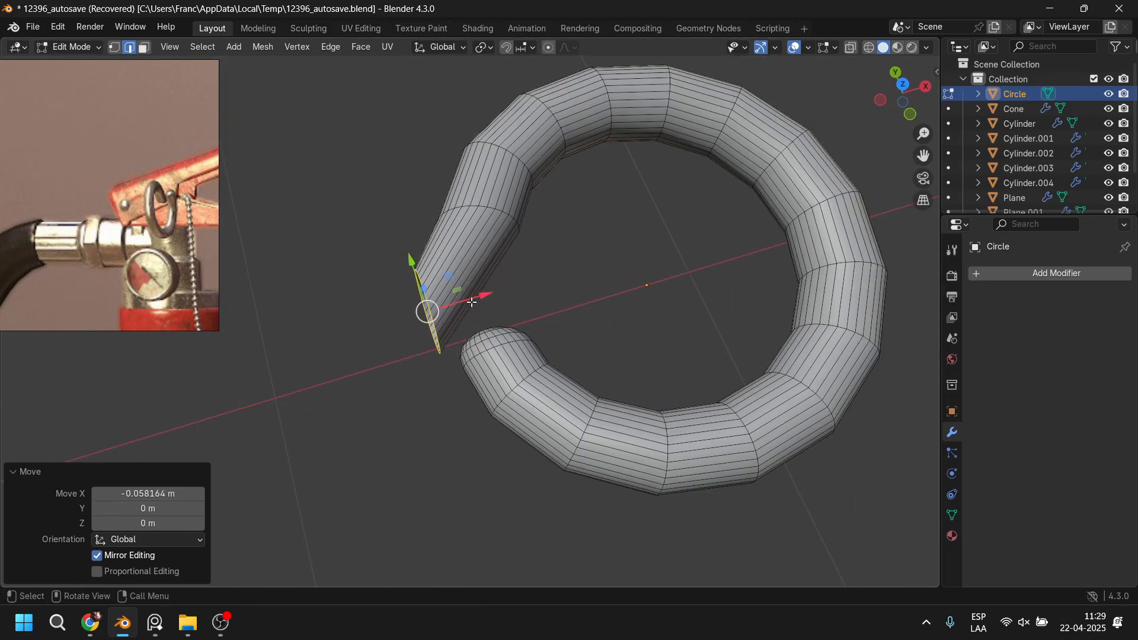
Step: Extrude the open end loop about 1.861 m along negative X to form the pin's straight shaft
scroll(521, 288, down, 4)
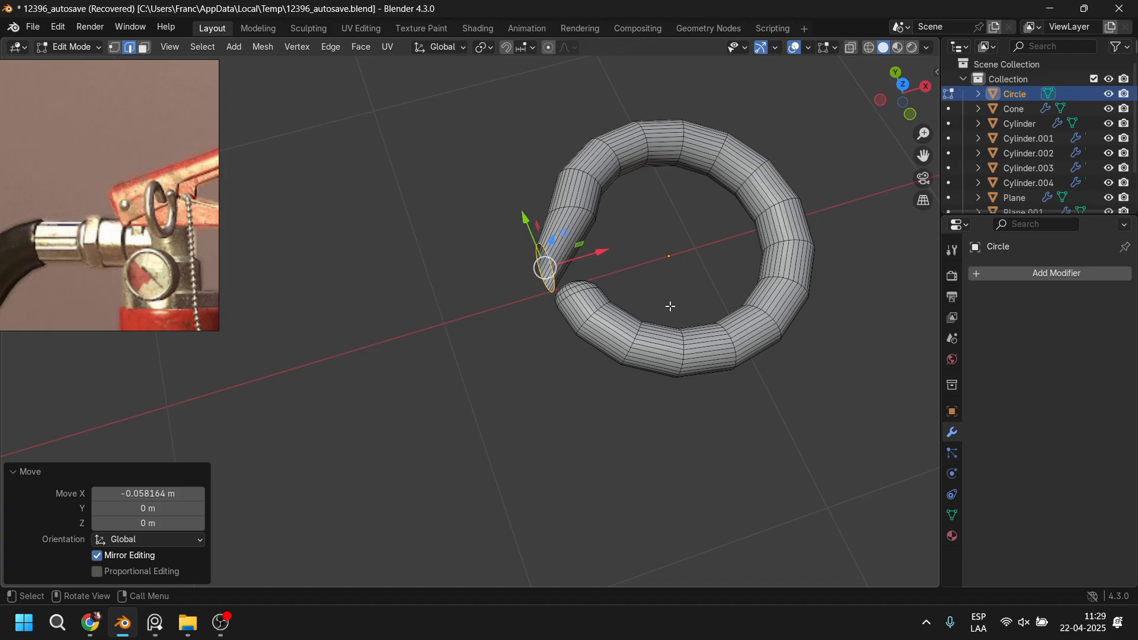
key(e)
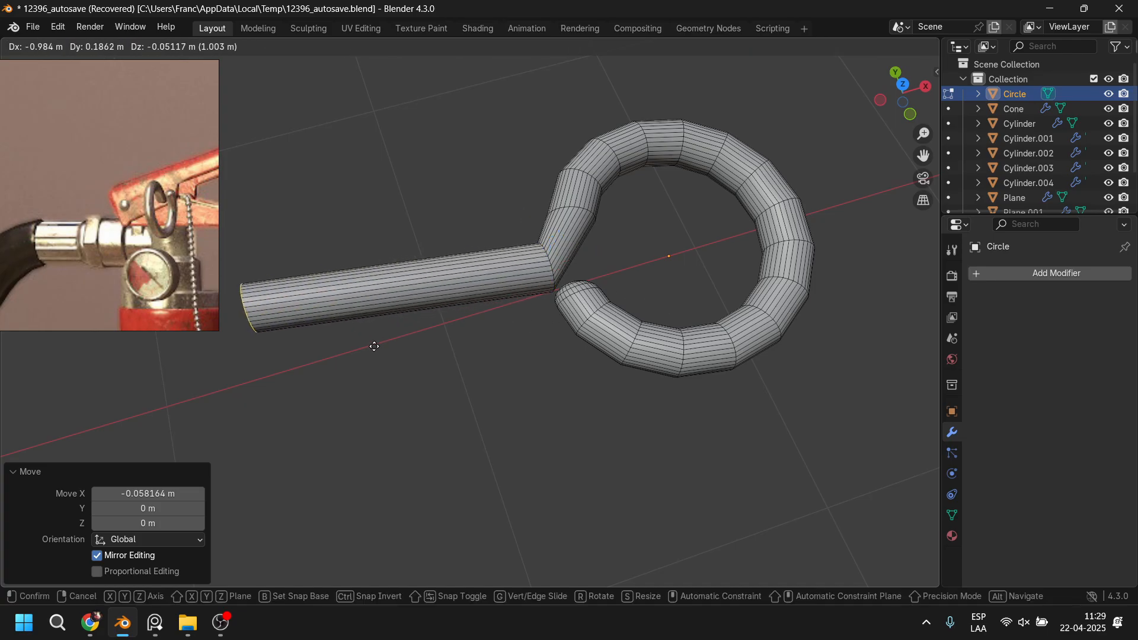
key(x)
click(255, 394)
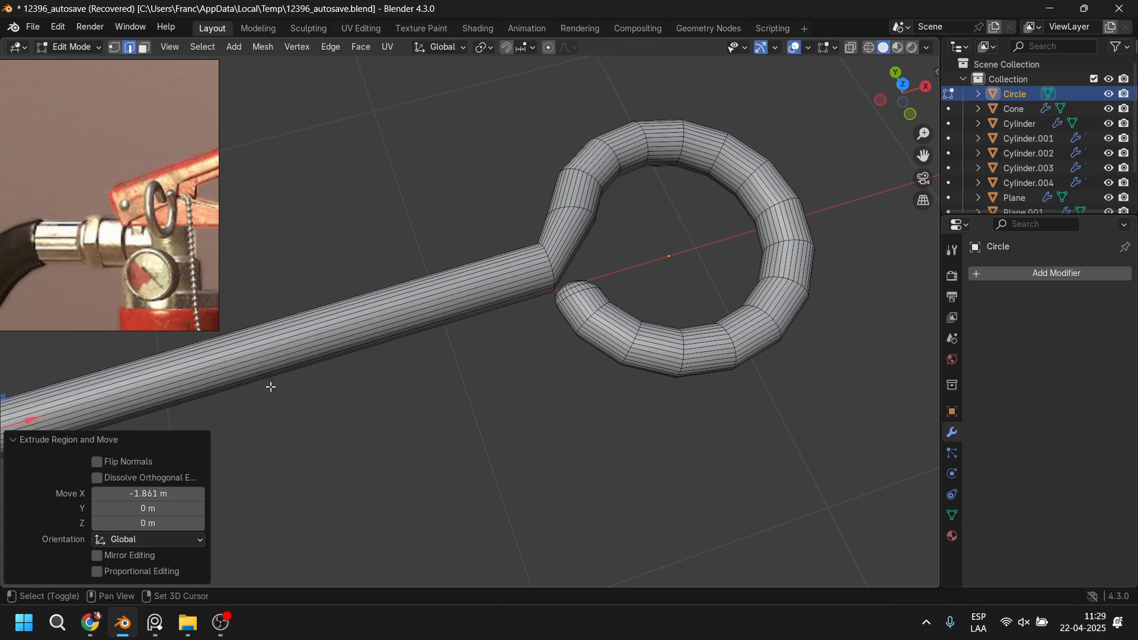
key(KP_Decimal)
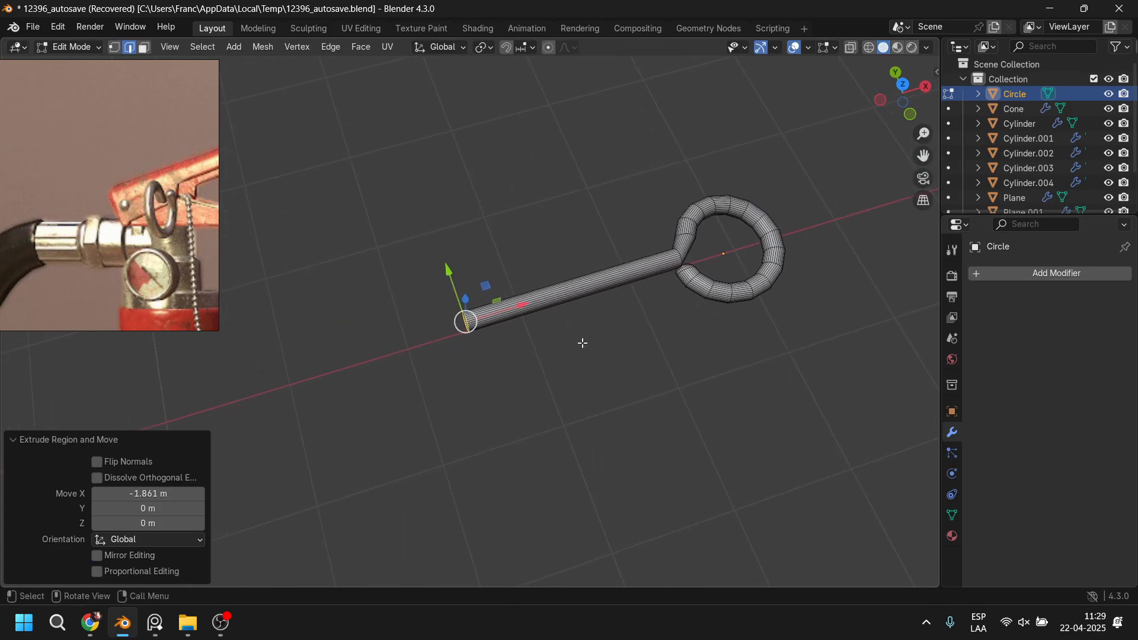
key(e)
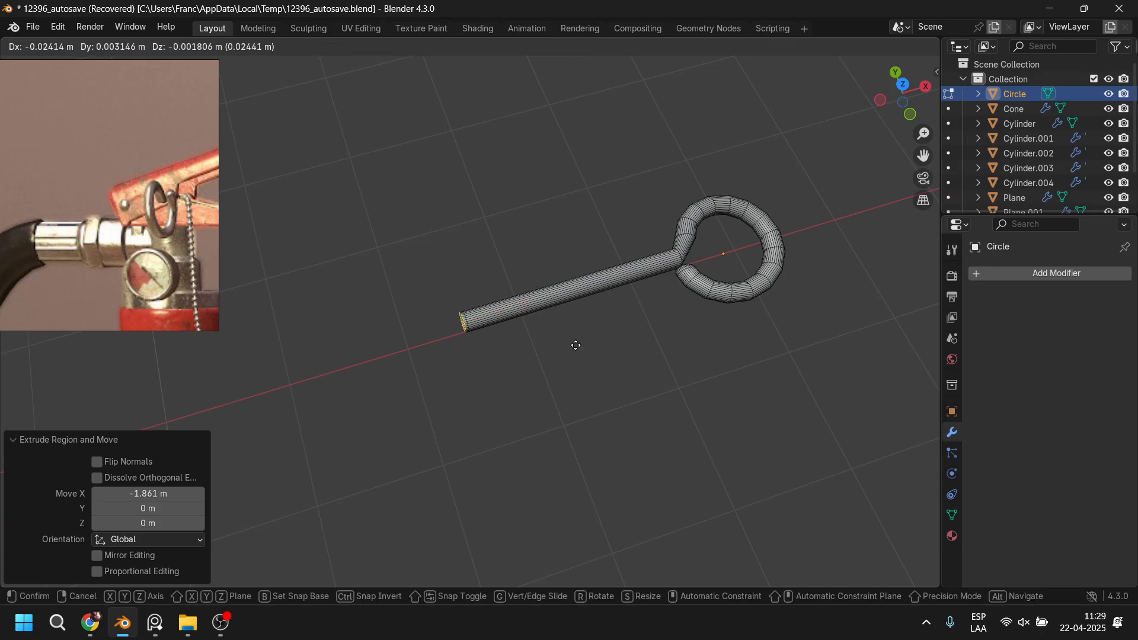
key(Escape)
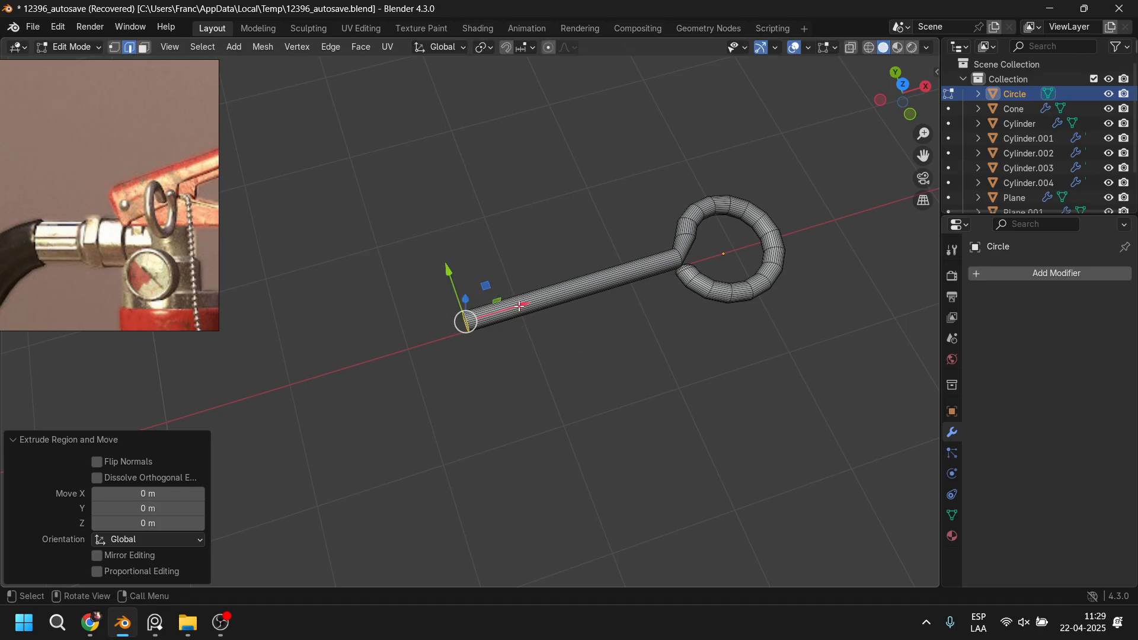
Step: Lengthen the pin's shaft by moving its end loop about 0.177 m along negative X
key(g)
key(x)
click(548, 330)
key(g)
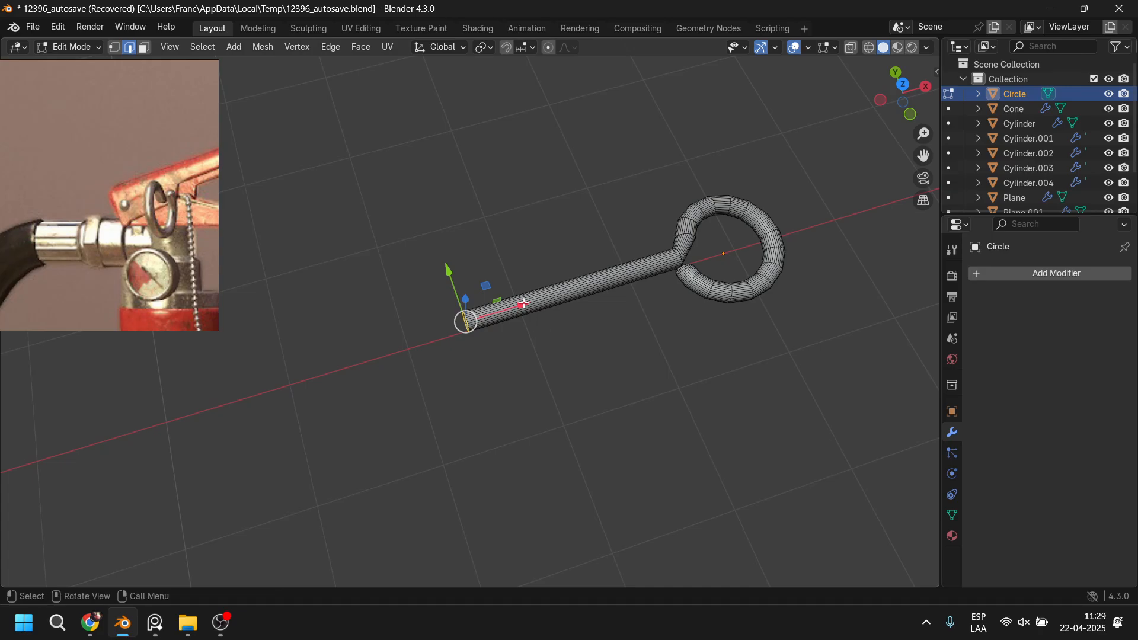
key(x)
click(422, 375)
Step: Fill the shaft's open end with a face and bevel it with 4 segments and a width of about 0.712 m
scroll(422, 375, up, 2)
scroll(506, 376, up, 3)
shift+middle_drag(422, 375, 581, 327)
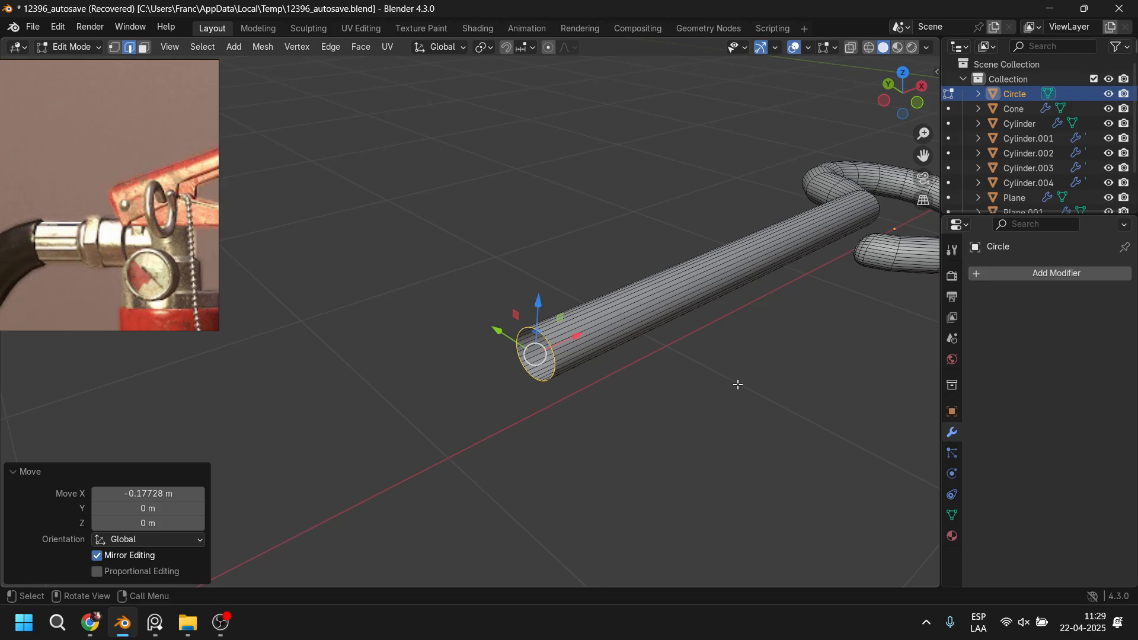
key(f)
scroll(720, 393, up, 2)
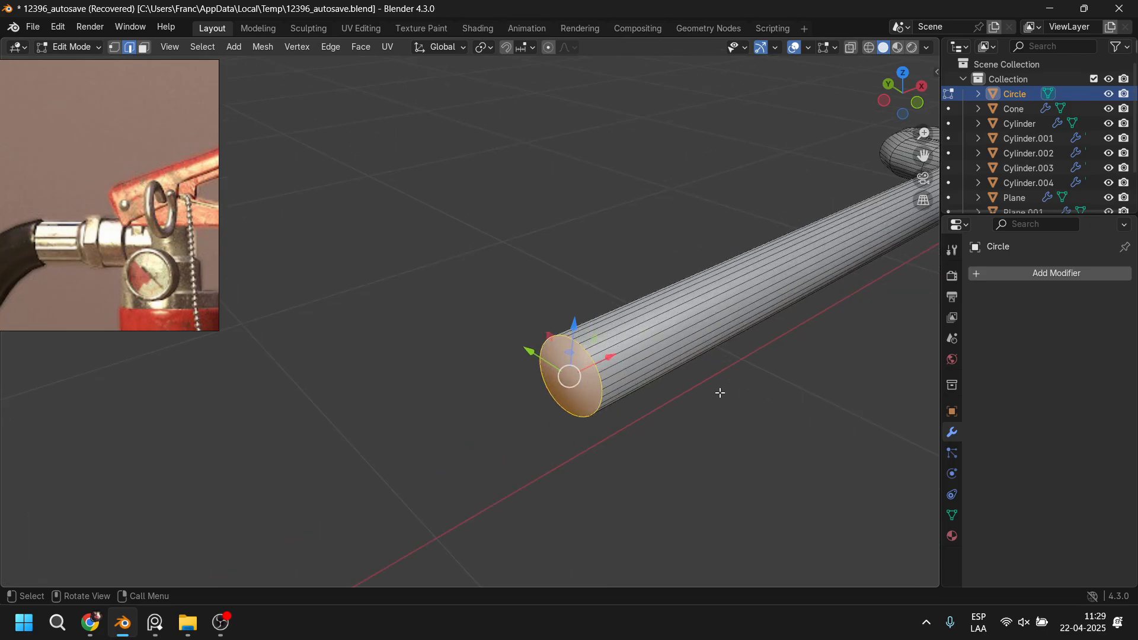
key(ctrl+b)
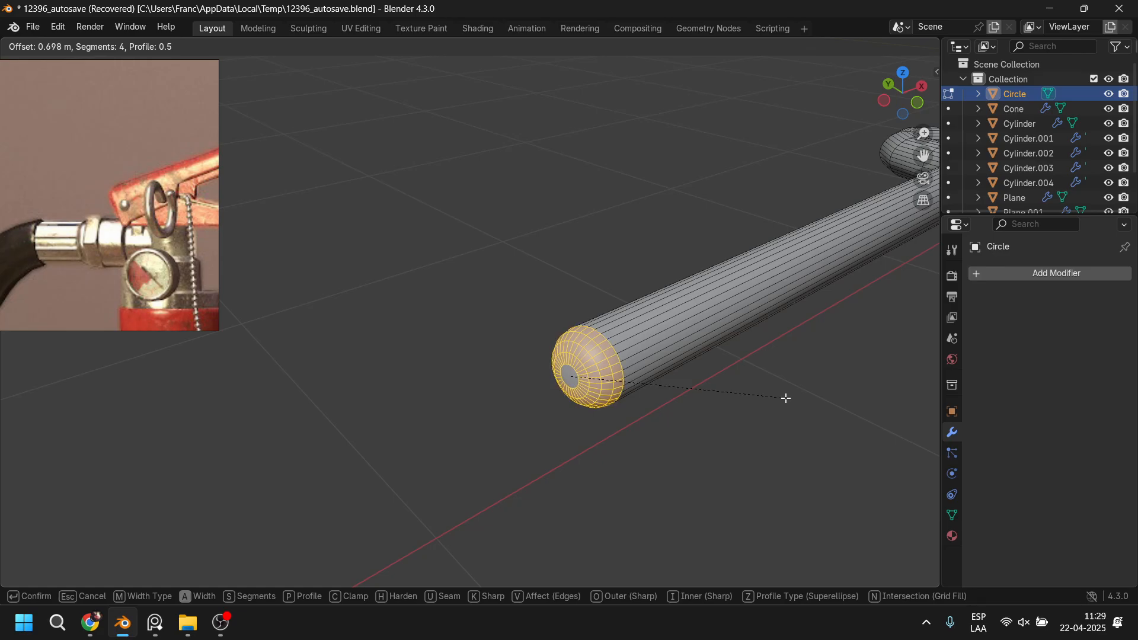
click(783, 399)
Step: Return to Object Mode and add a Subdivision Surface modifier to the pin with 3 viewport levels
scroll(765, 385, down, 2)
shift+middle_drag(757, 374, 590, 320)
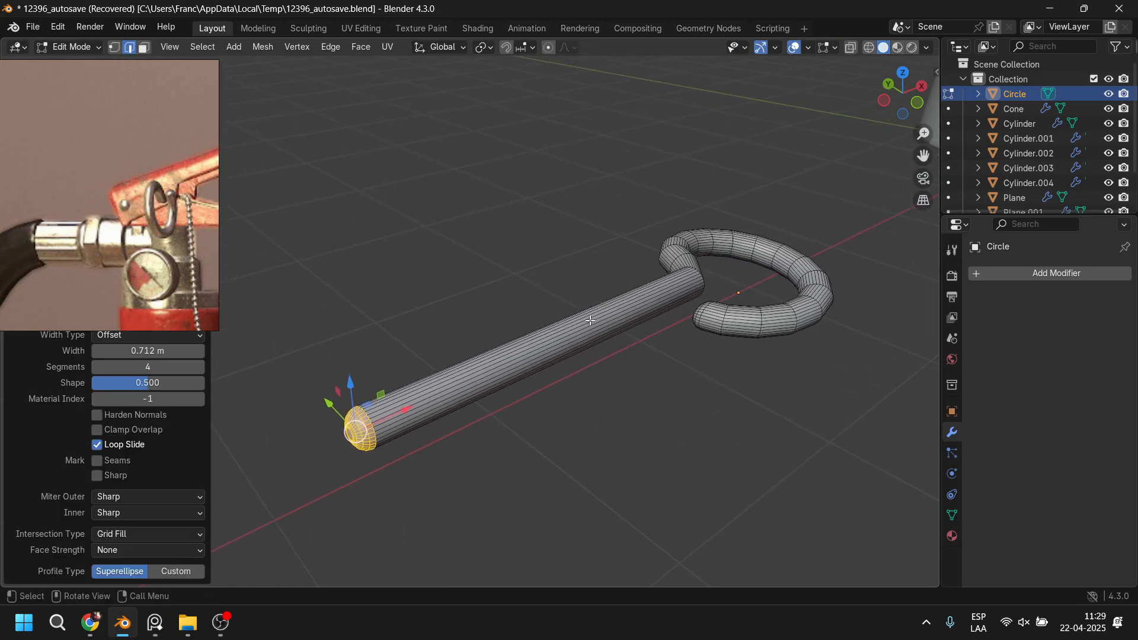
key(l)
scroll(589, 320, down, 4)
key(Tab)
scroll(623, 321, down, 2)
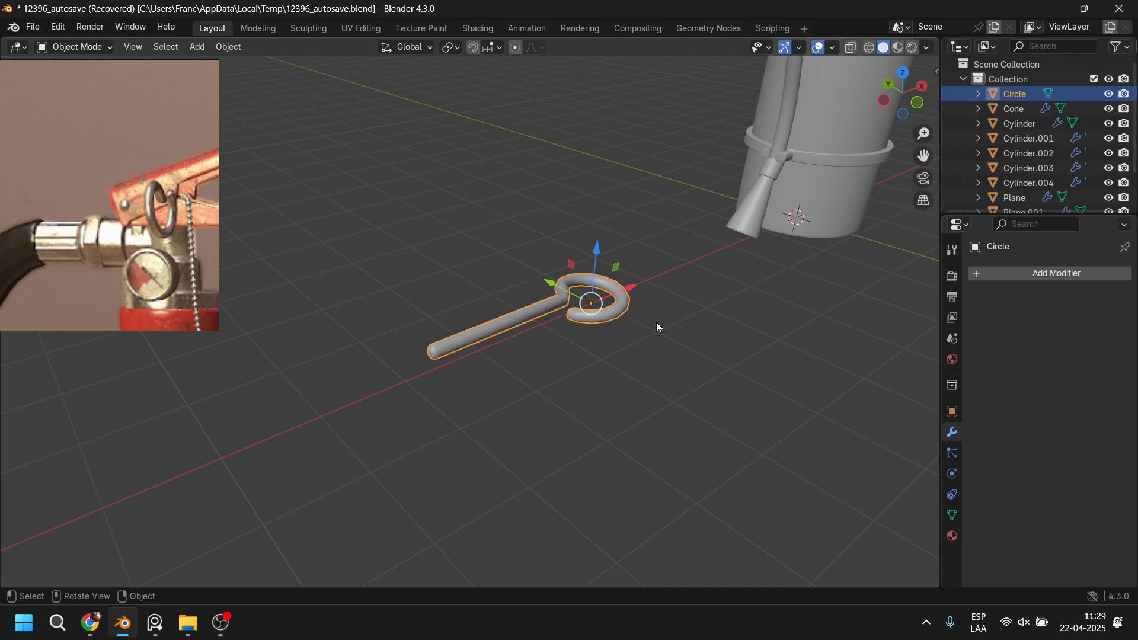
shift+middle_drag(656, 322, 656, 365)
scroll(655, 365, up, 3)
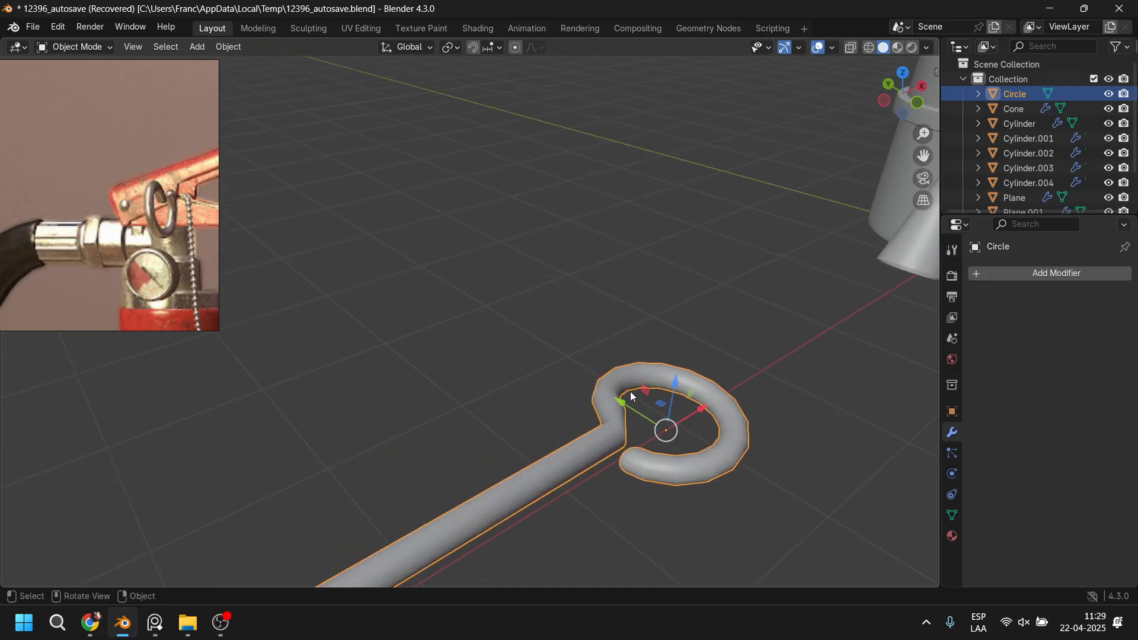
click(1050, 274)
mouse_move(1046, 277)
click(884, 468)
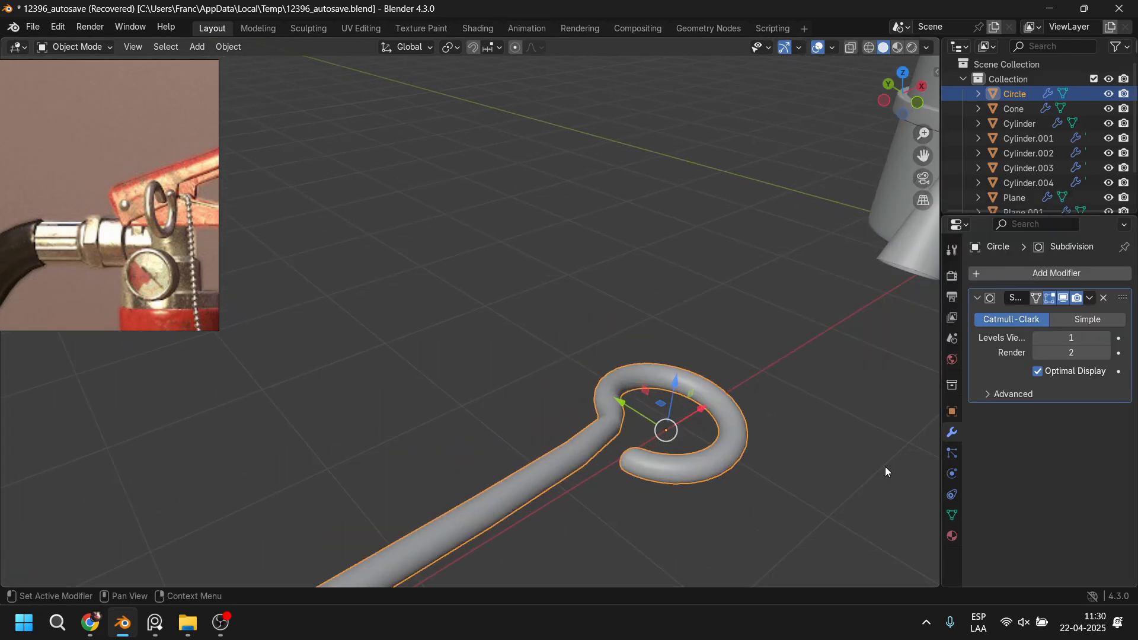
click(1105, 338)
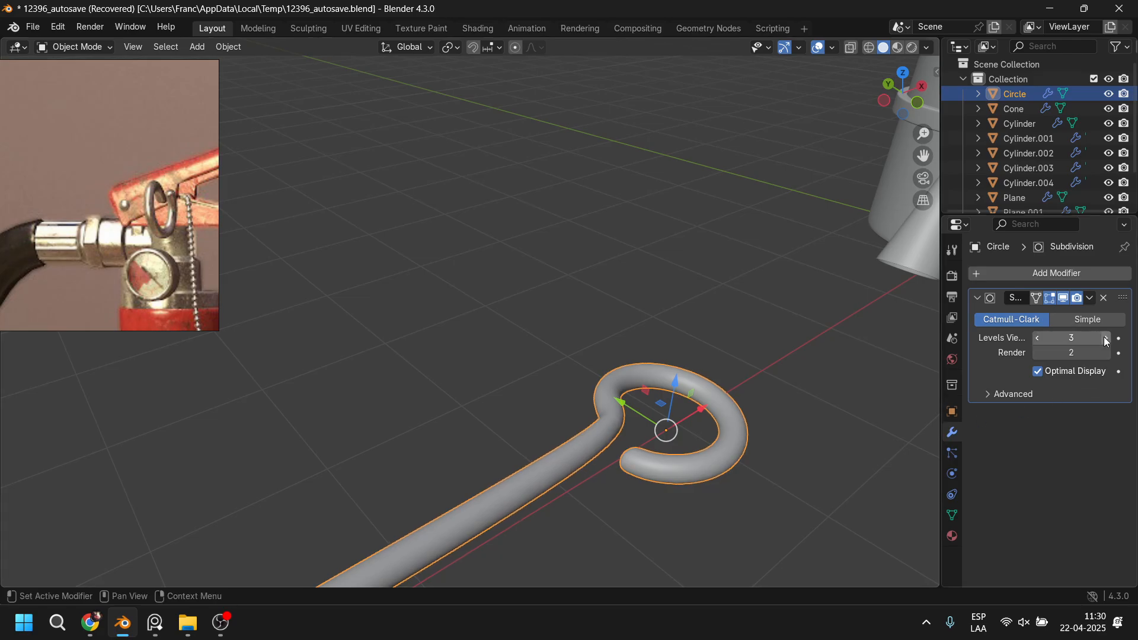
Step: Scale the whole safety pin down uniformly to about 0.297
middle_drag(719, 411, 603, 278)
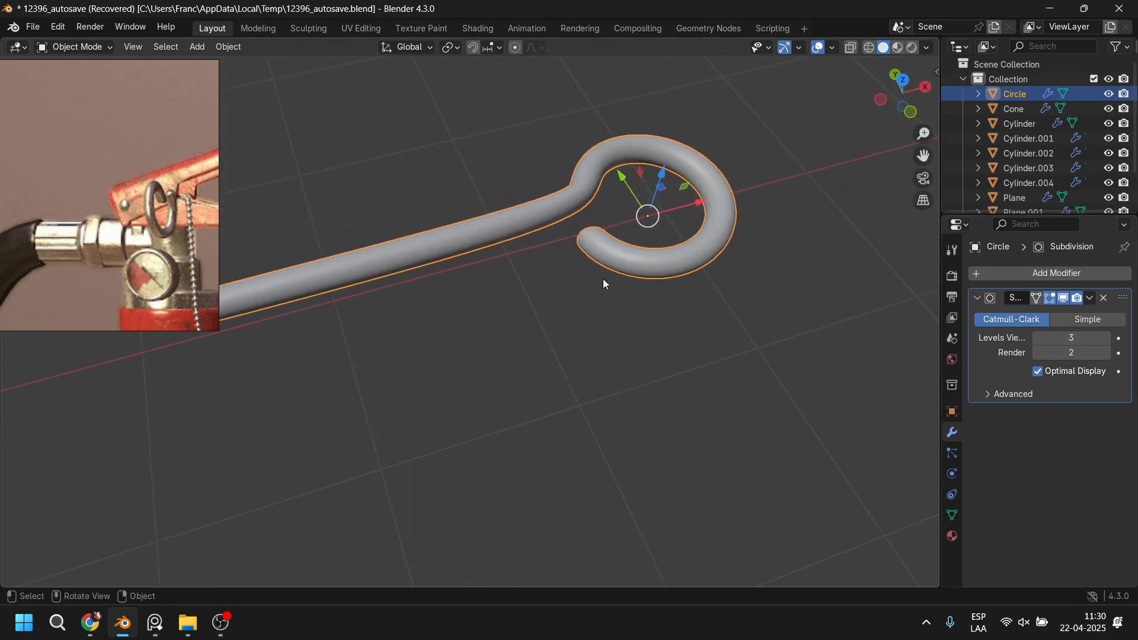
key(s)
click(680, 255)
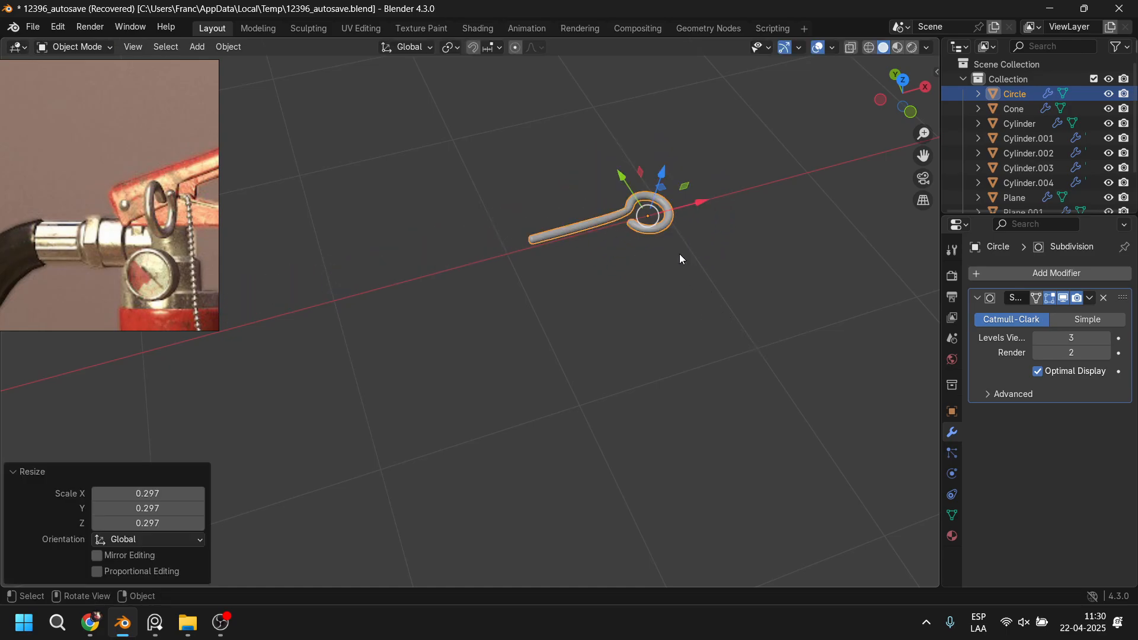
Step: In front view, move the pin along X over to the extinguisher and raise it about 2.49 m along Z
key(KP_1)
shift+middle_drag(680, 254, 496, 428)
scroll(650, 322, up, 5)
key(KP_1)
scroll(739, 343, down, 3)
scroll(496, 429, down, 4)
key(g)
key(x)
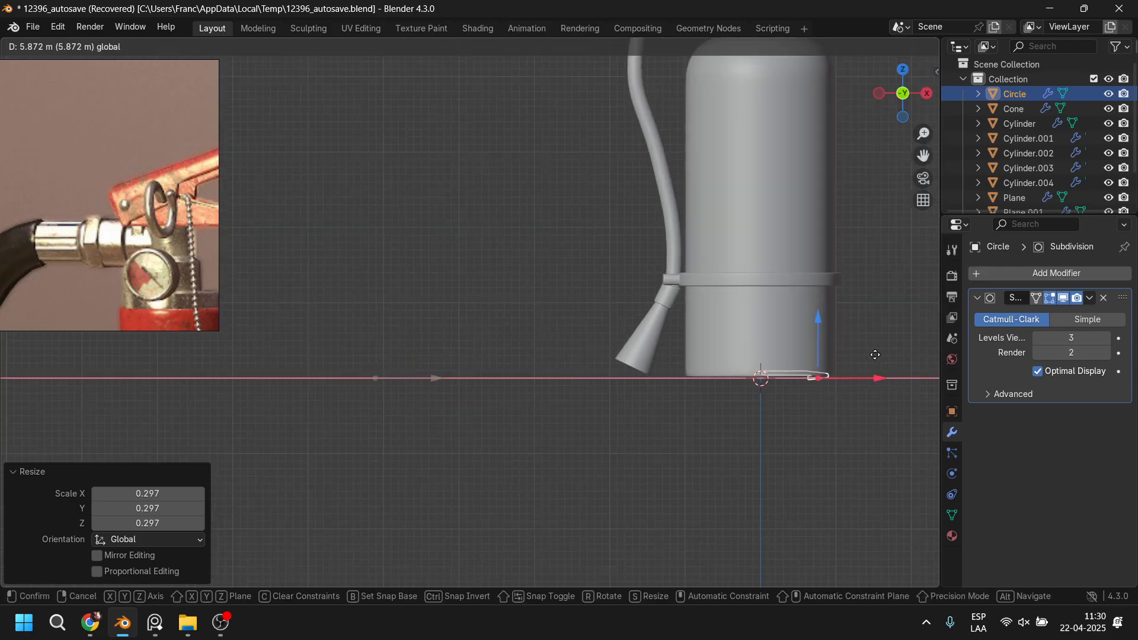
click(819, 314)
key(g)
key(z)
click(842, 127)
shift+middle_drag(807, 287, 707, 531)
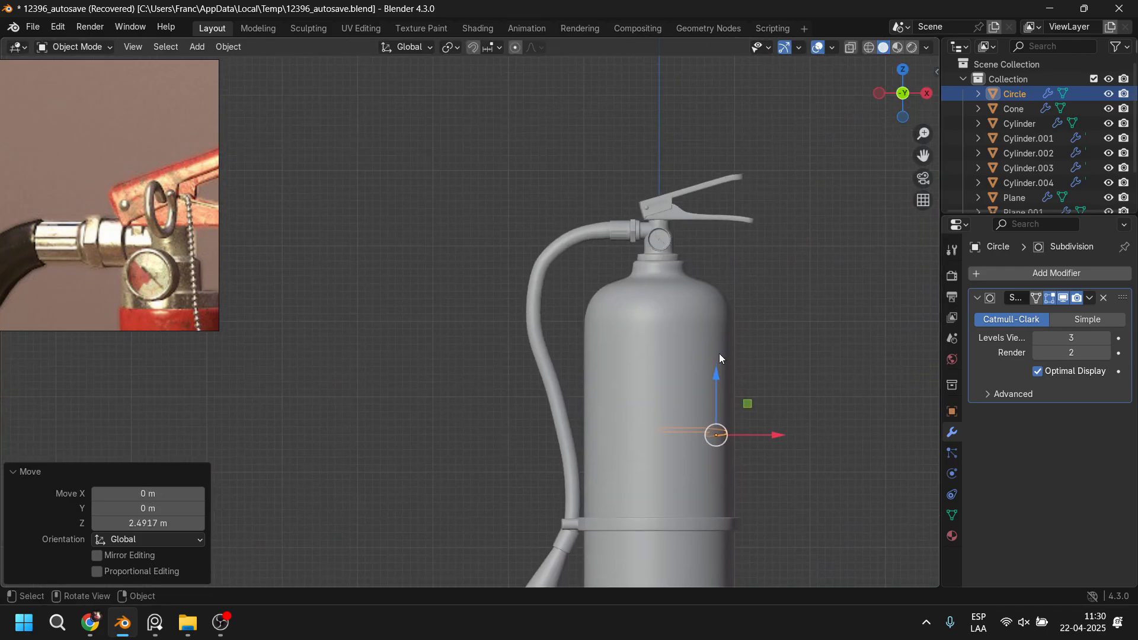
Step: Raise the pin about 3.0 m more to the handle's height and shift it about 0.461 m along negative X
key(g)
key(z)
click(749, 195)
scroll(749, 194, up, 5)
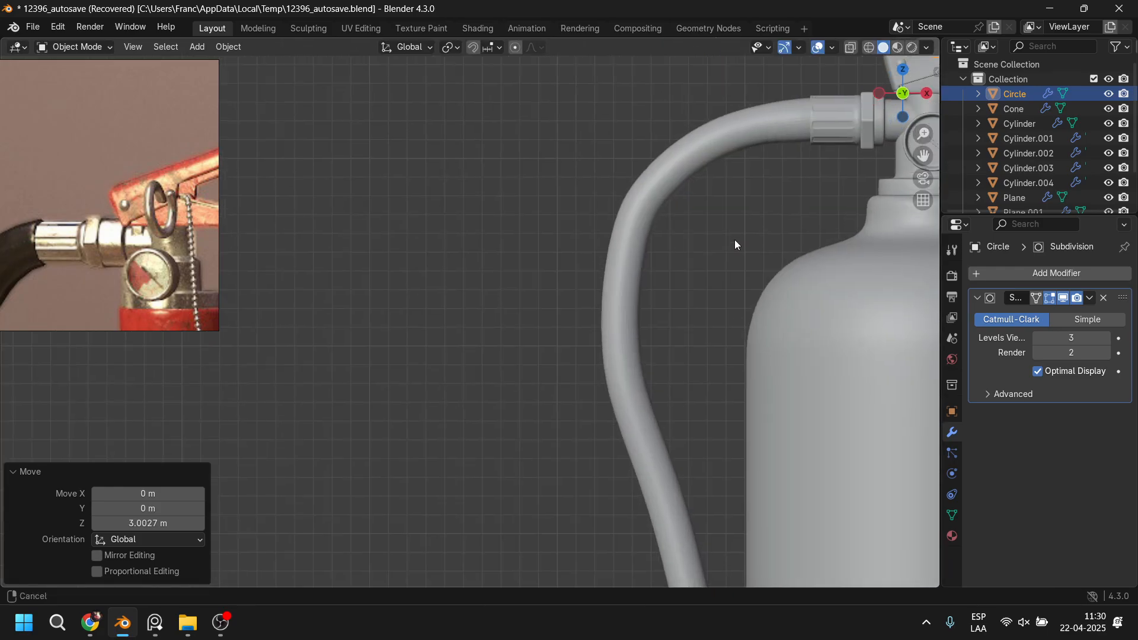
key(g)
key(x)
click(707, 309)
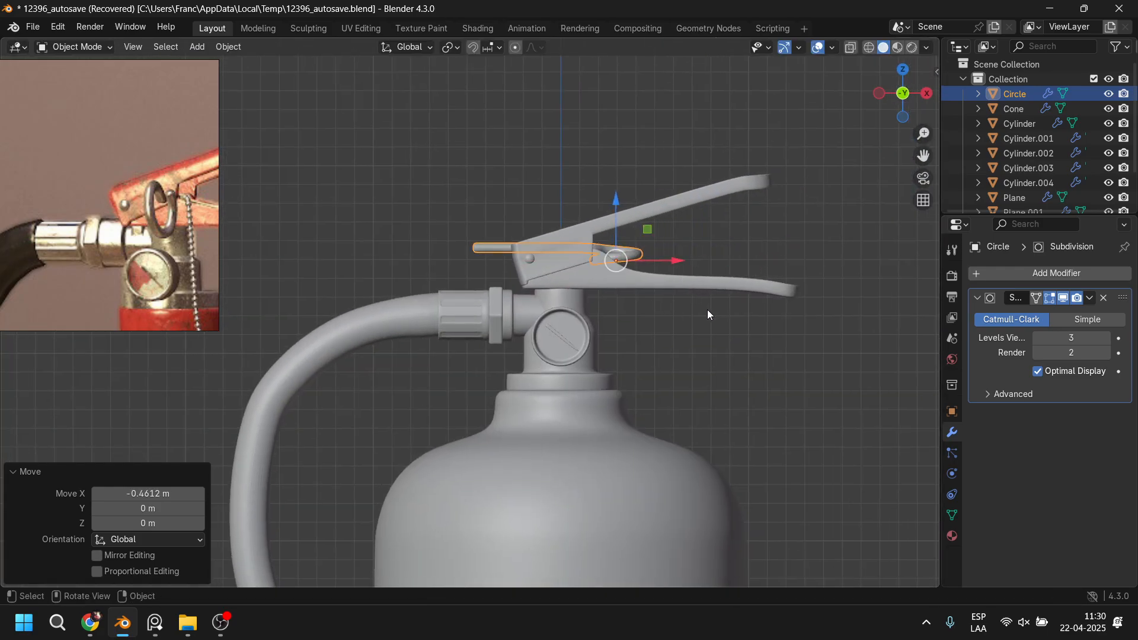
Step: Rotate the pin 90° about global Z so its shaft runs crosswise to the handle
text(rxz90)
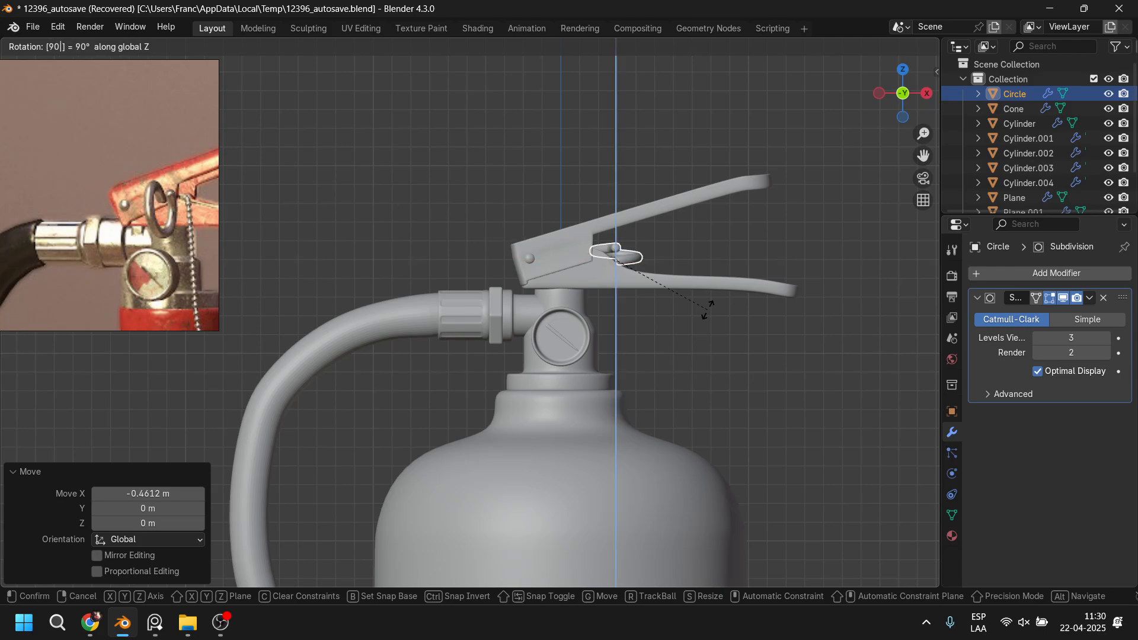
key(Return)
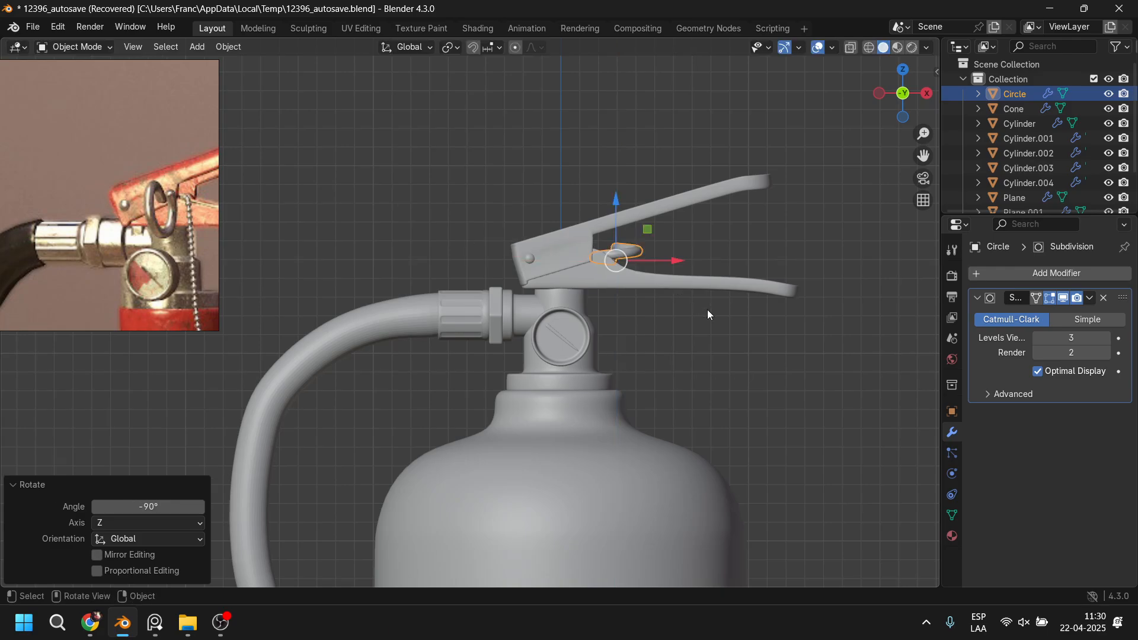
scroll(687, 223, down, 5)
middle_drag(687, 223, 563, 339)
scroll(564, 339, up, 2)
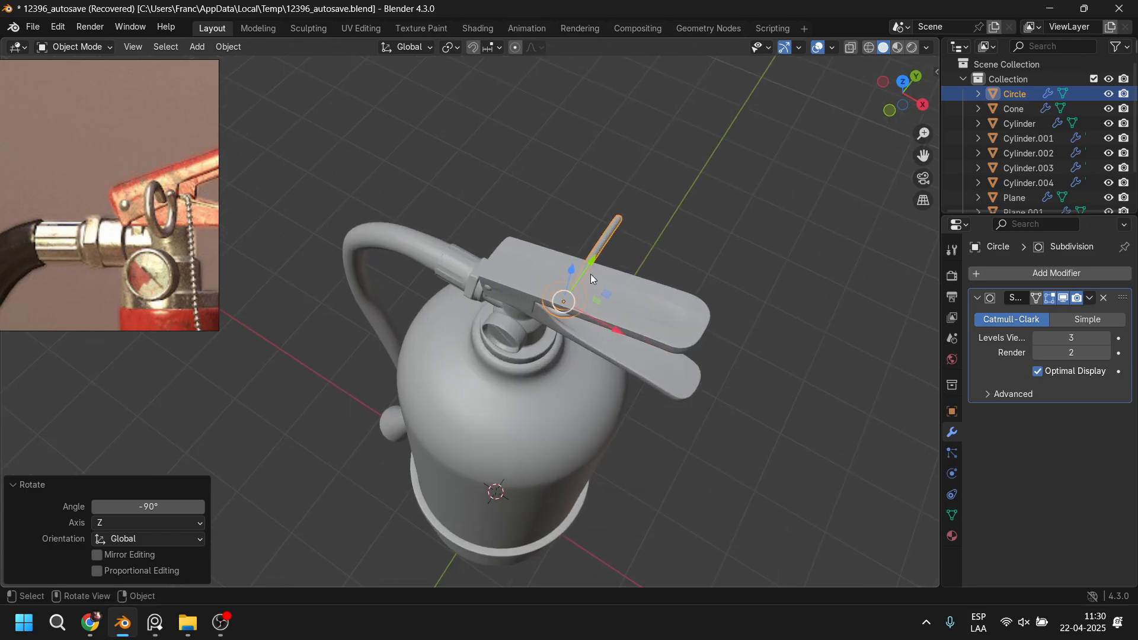
Step: Move the pin about 0.324 m and another 0.077 m along negative Y so its ring sits outside the handle's side
key(g)
key(y)
click(574, 361)
key(g)
key(x)
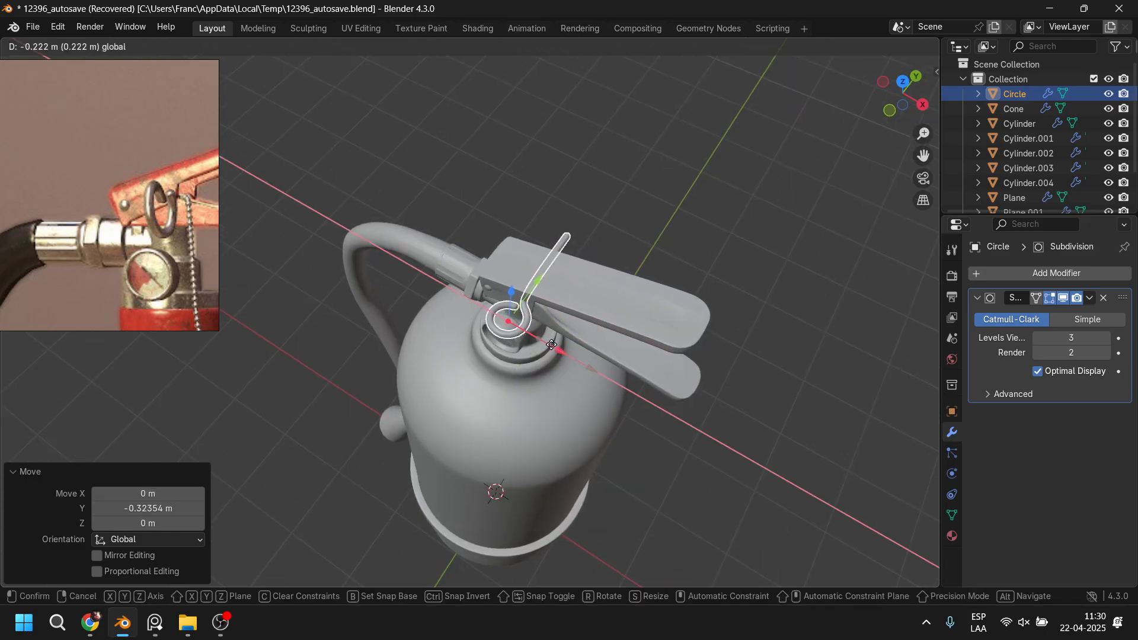
key(Escape)
key(g)
key(y)
click(549, 332)
scroll(577, 339, up, 2)
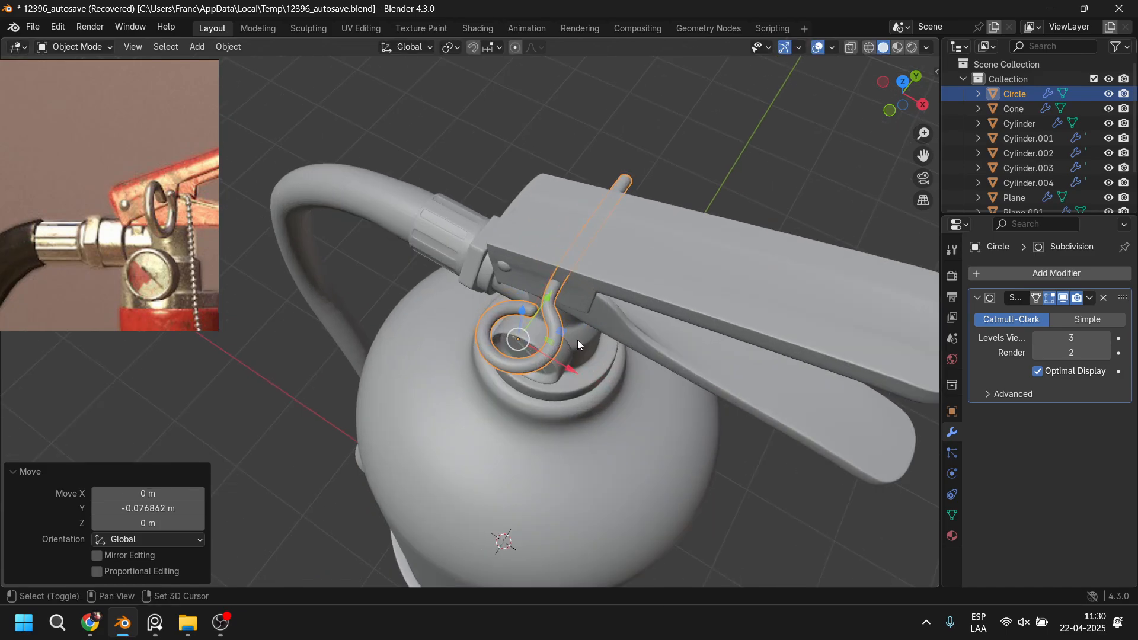
middle_drag(577, 339, 556, 356)
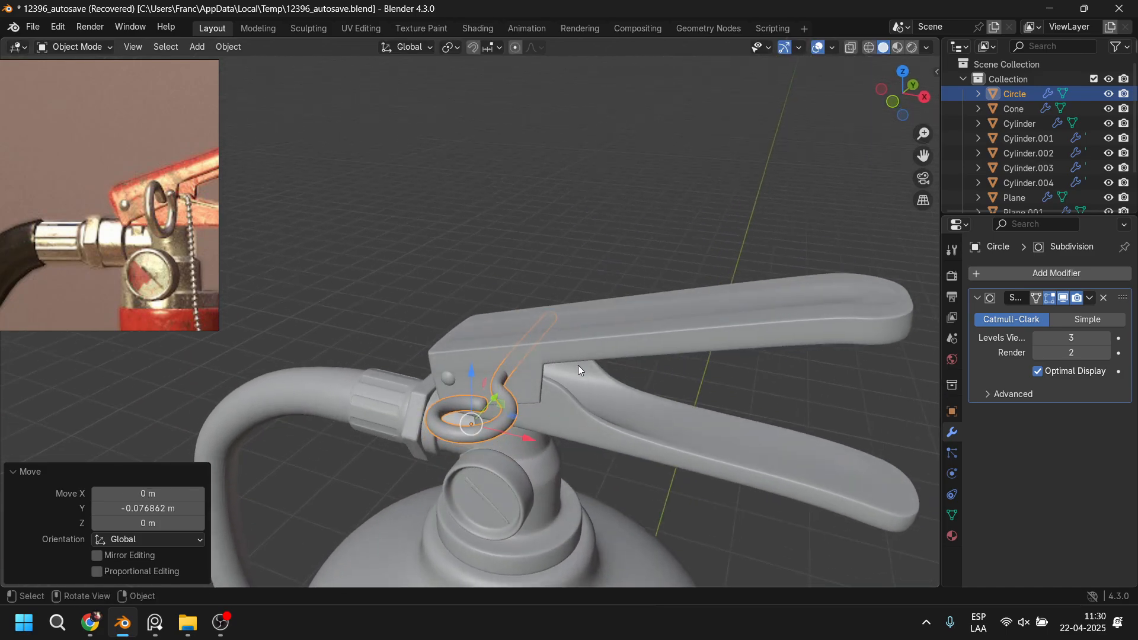
Step: Rotate the pin 90° about global Y and mirror it along global X
text(ry)
text(90)
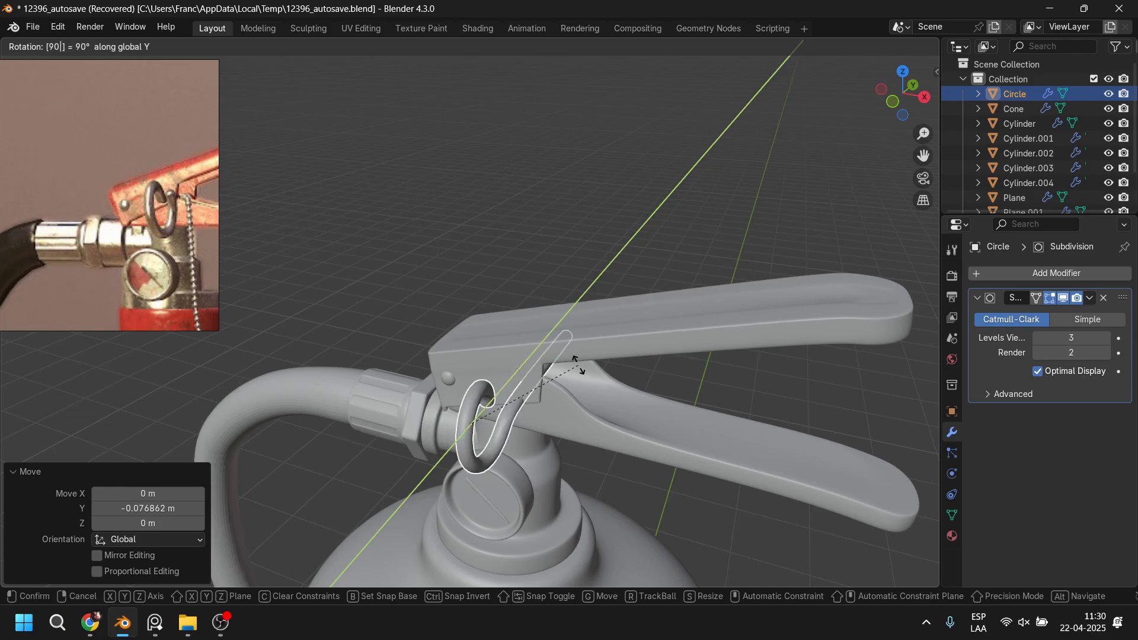
key(Return)
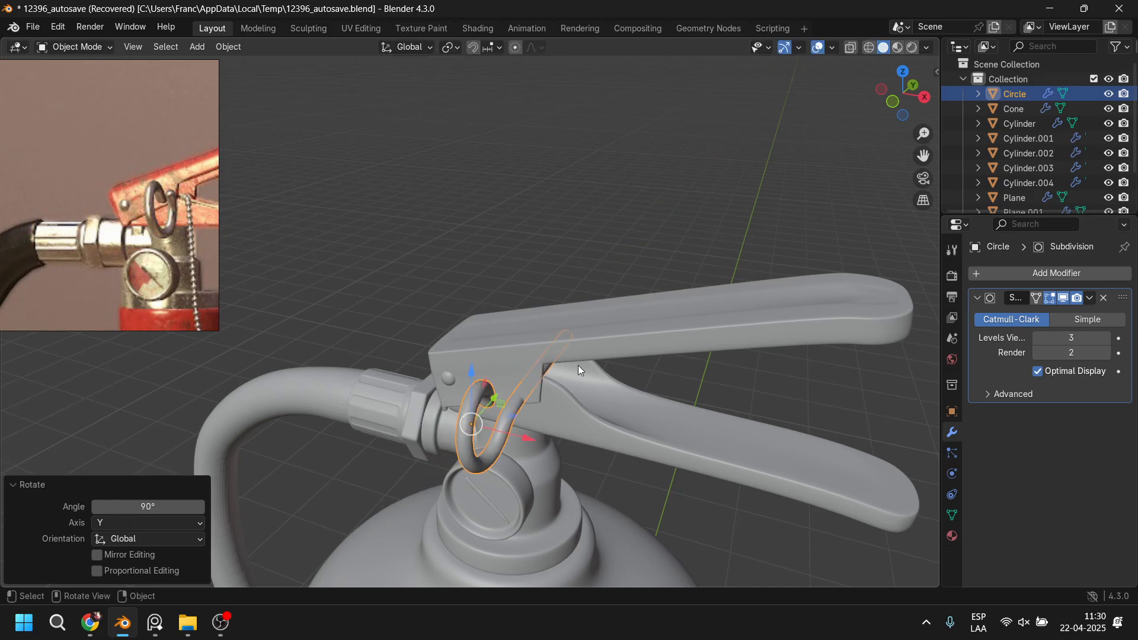
shift+middle_drag(561, 340, 575, 316)
key(ctrl+m)
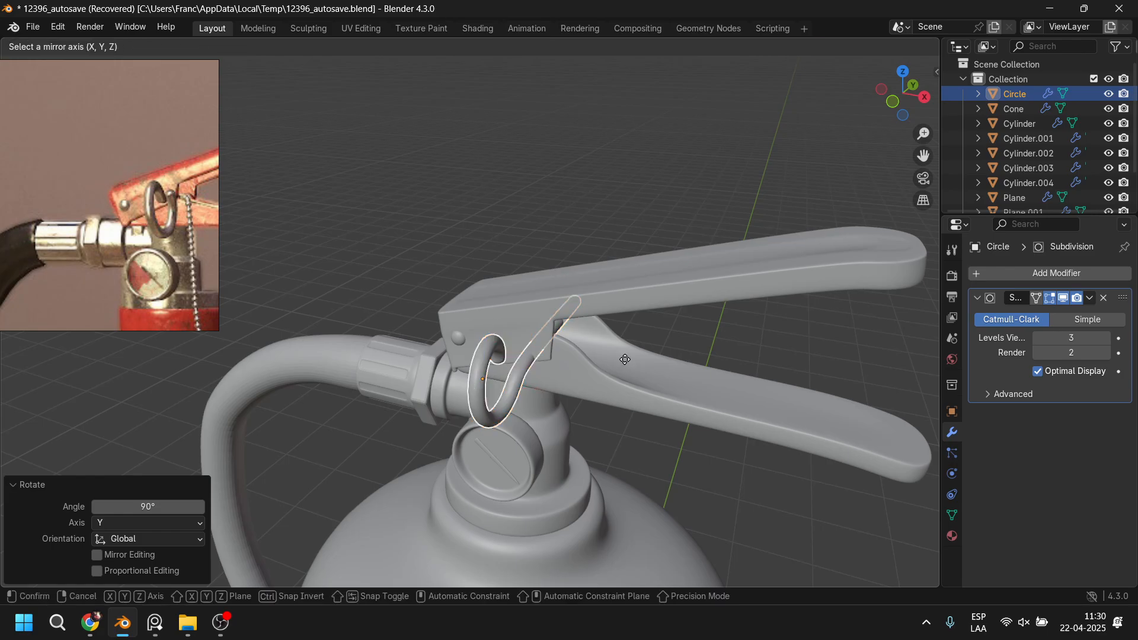
key(x)
key(Return)
shift+middle_drag(571, 393, 518, 389)
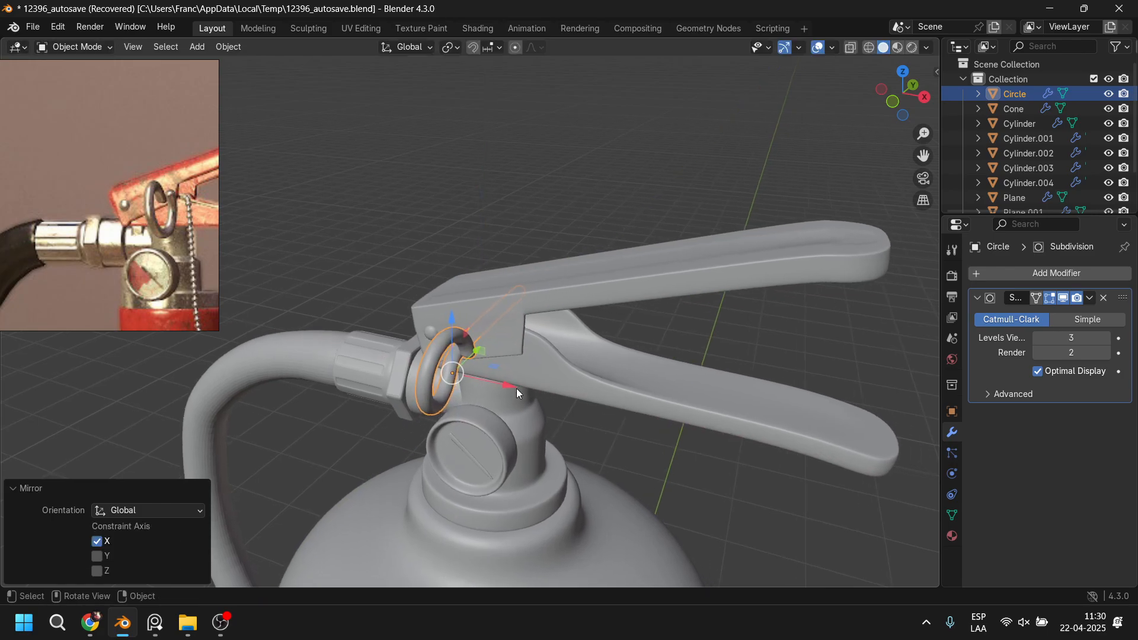
Step: Shift the pin along positive X, raise it about 0.064 m, and lower it about 0.044 m to line up with the handle
key(g)
key(x)
click(519, 354)
key(g)
key(z)
click(477, 297)
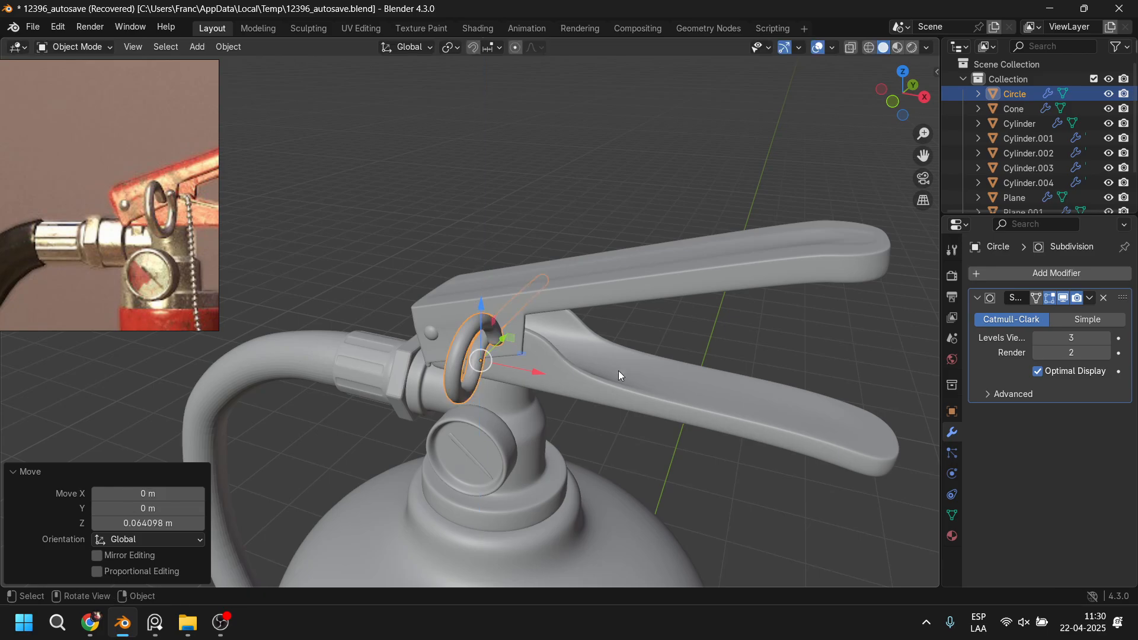
middle_drag(618, 371, 481, 323)
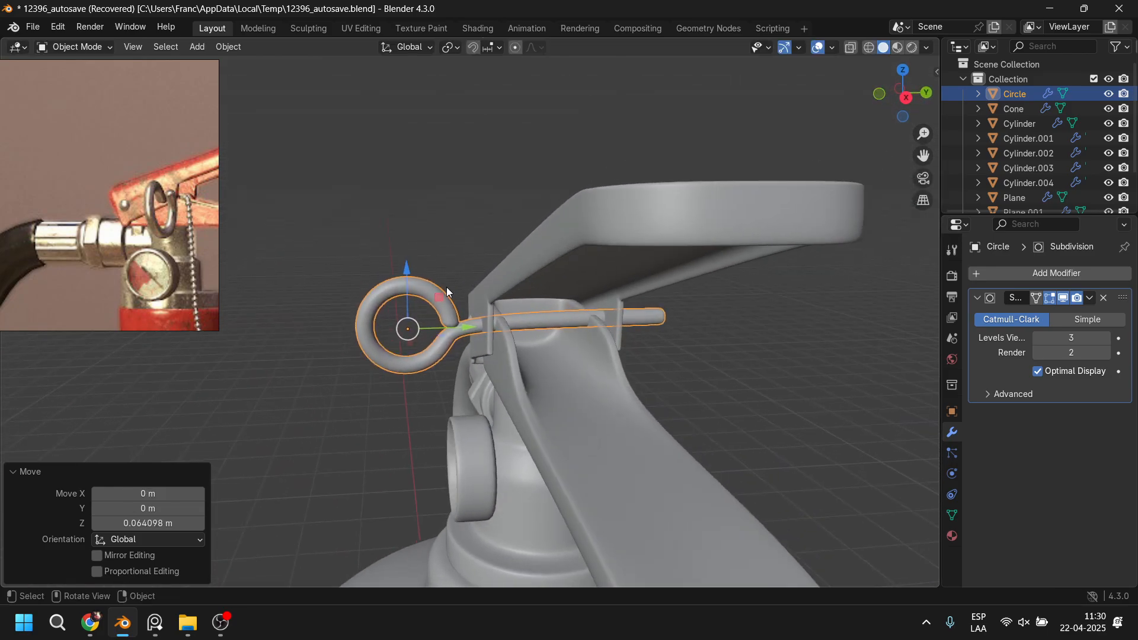
key(g)
key(z)
click(411, 285)
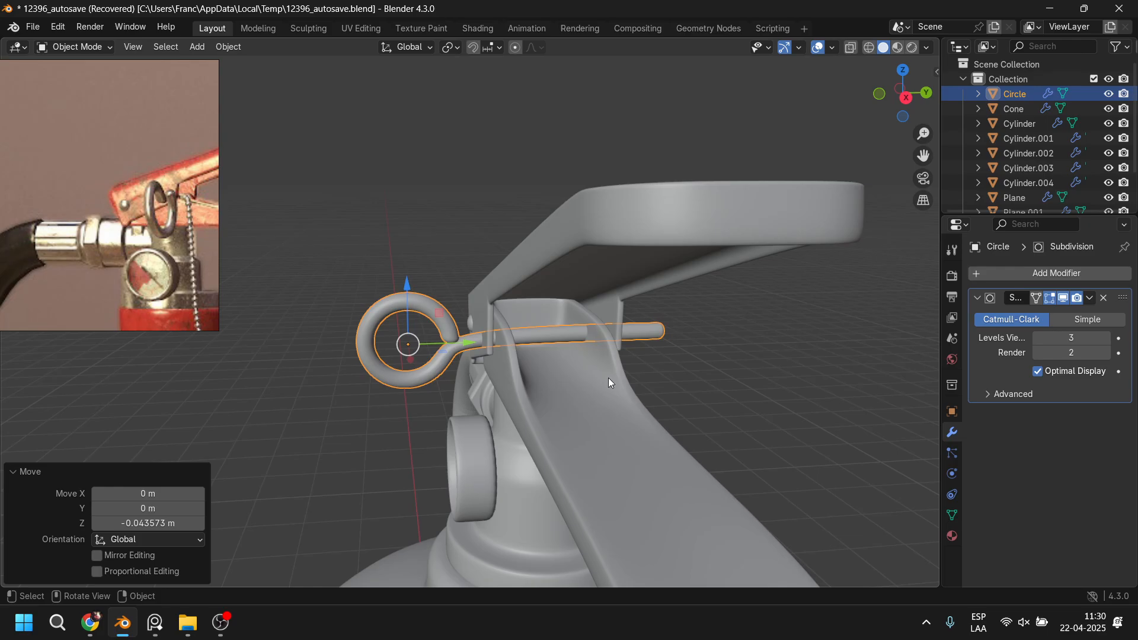
Step: Scale the pin down uniformly to about 0.81 and move it about 0.086 m along positive Y
middle_drag(608, 378, 705, 415)
key(s)
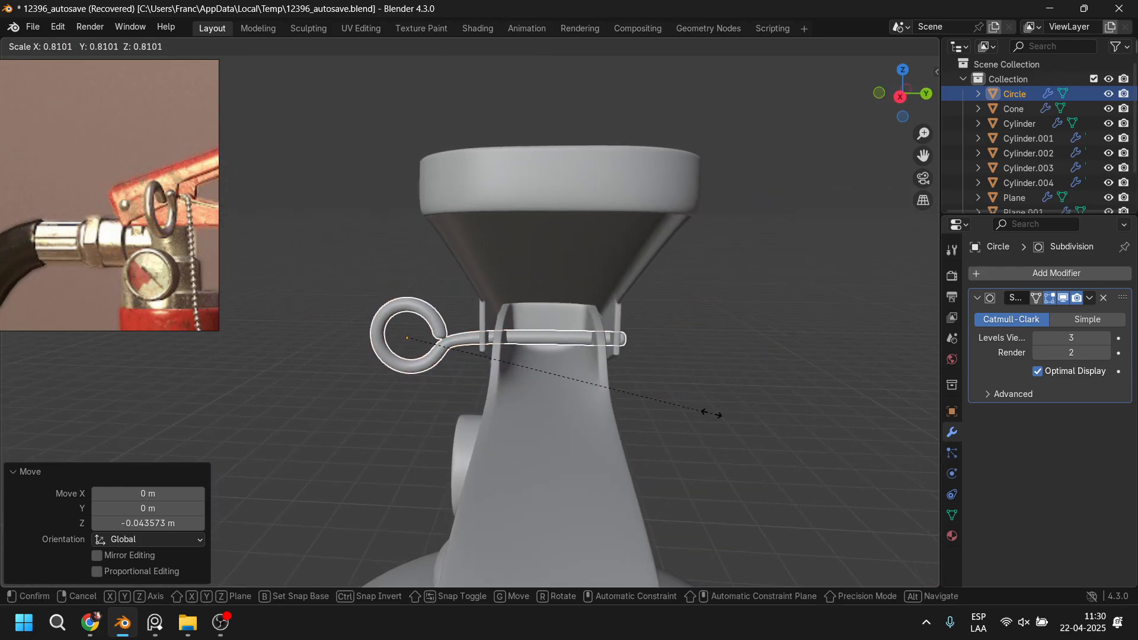
click(713, 419)
key(g)
key(y)
click(496, 340)
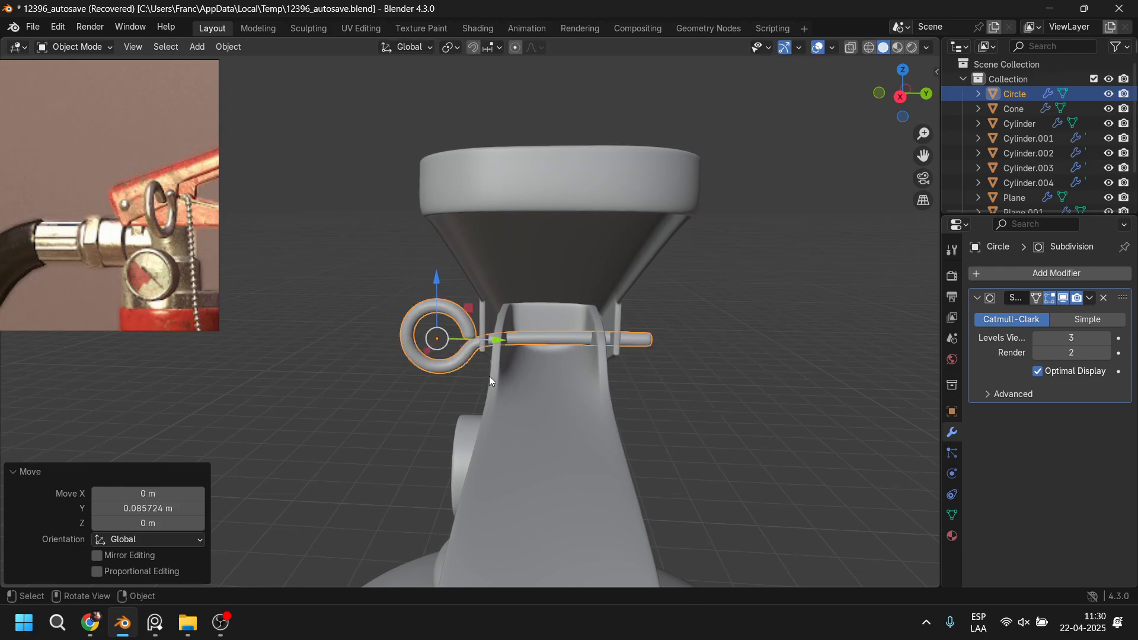
Step: Move the pin about 0.029 m along negative X and rotate it about -14.8° around global Y
middle_drag(489, 376, 581, 372)
key(g)
key(x)
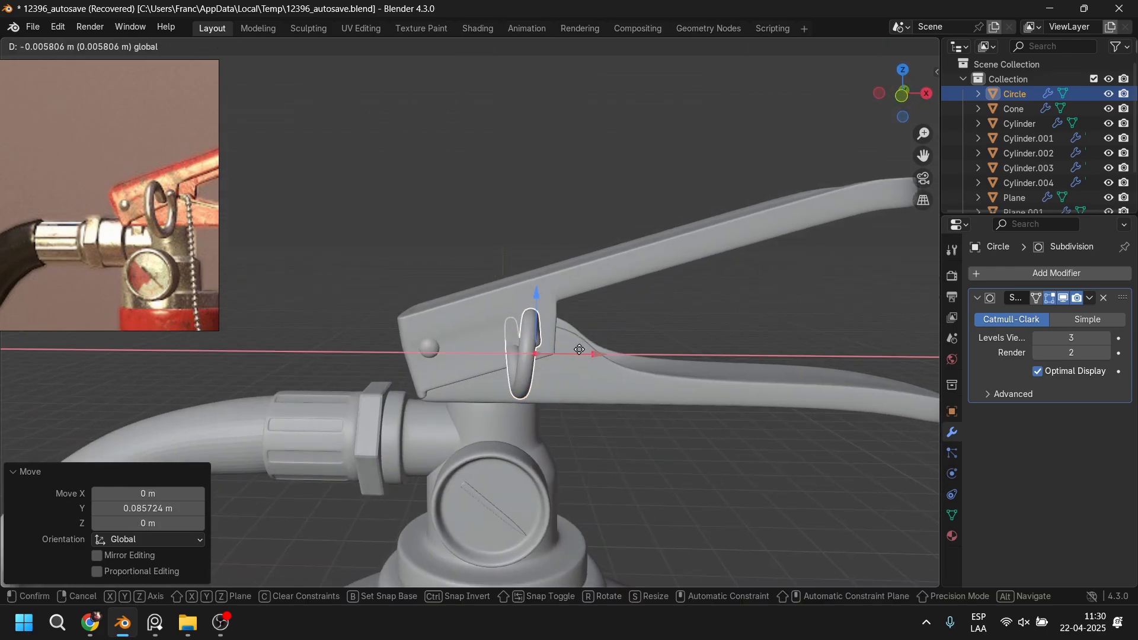
click(570, 356)
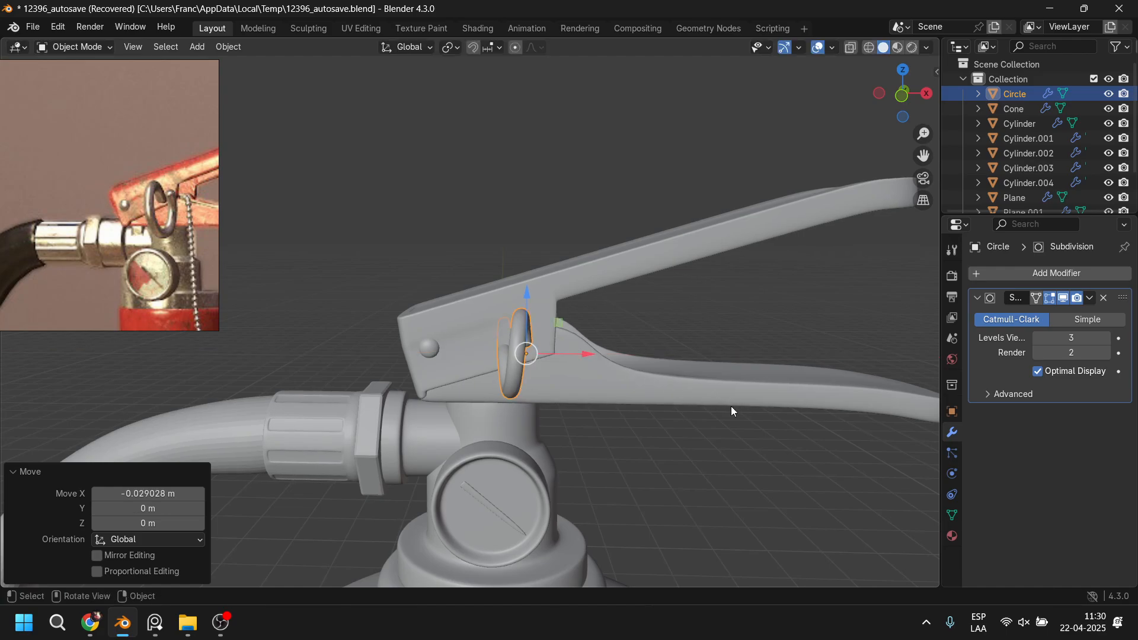
key(r)
key(y)
click(693, 355)
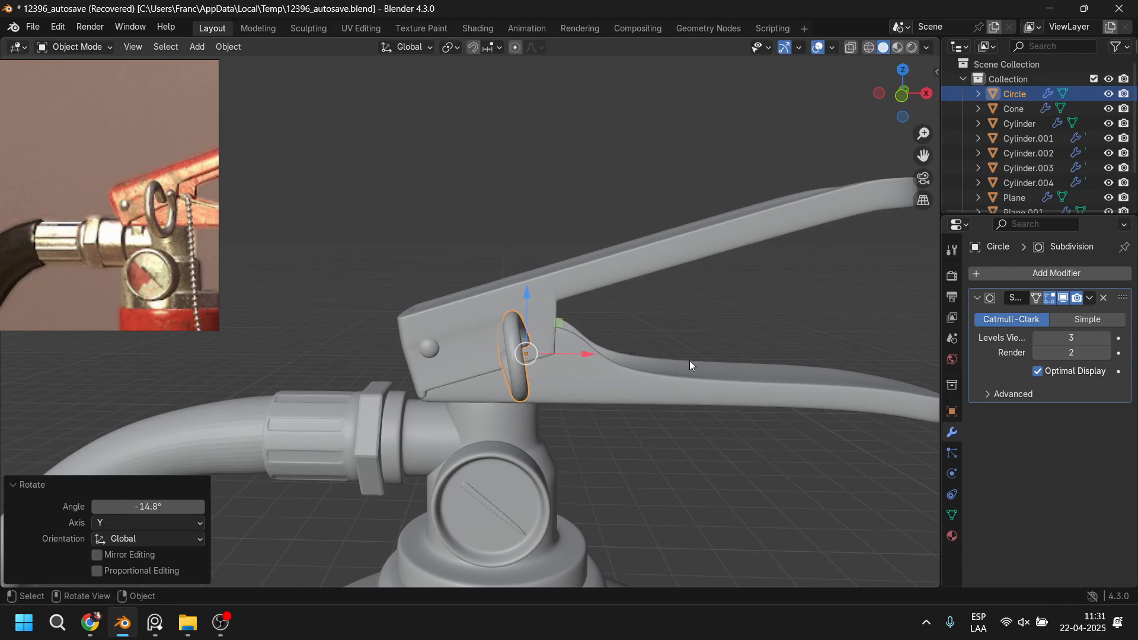
Step: Deselect the pin, then examine the whole extinguisher and the valve area in the reference photo
middle_drag(689, 360, 632, 324)
click(629, 366)
scroll(623, 370, down, 5)
shift+middle_drag(572, 395, 542, 320)
middle_drag(538, 335, 648, 378)
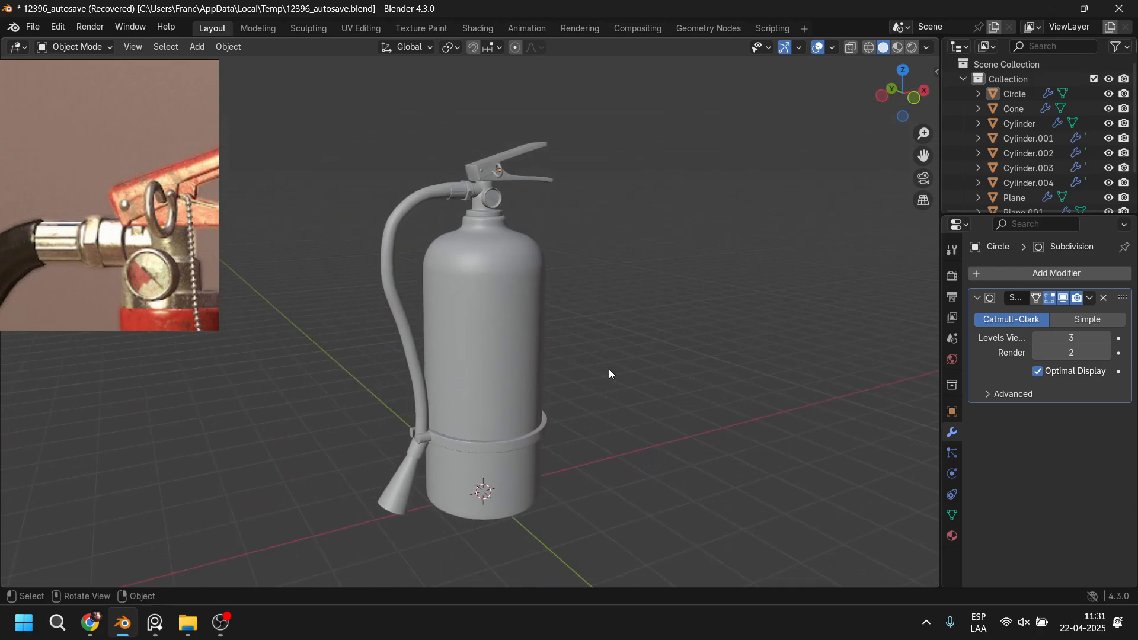
scroll(153, 278, down, 5)
middle_drag(155, 279, 145, 222)
scroll(158, 242, up, 2)
scroll(159, 242, up, 2)
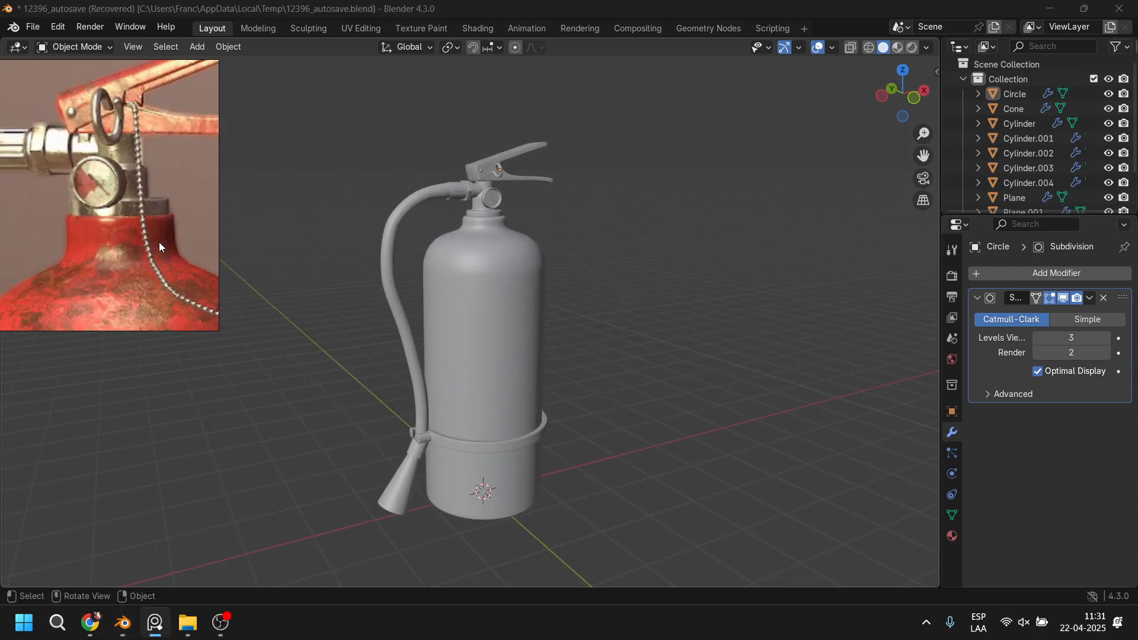
Step: In the valve body's mesh, add an edge loop around the side outlet pipe between the neck and the hose collar
scroll(575, 226, up, 4)
shift+middle_drag(536, 172, 486, 426)
scroll(462, 332, up, 4)
middle_drag(468, 252, 422, 294)
click(422, 300)
key(Tab)
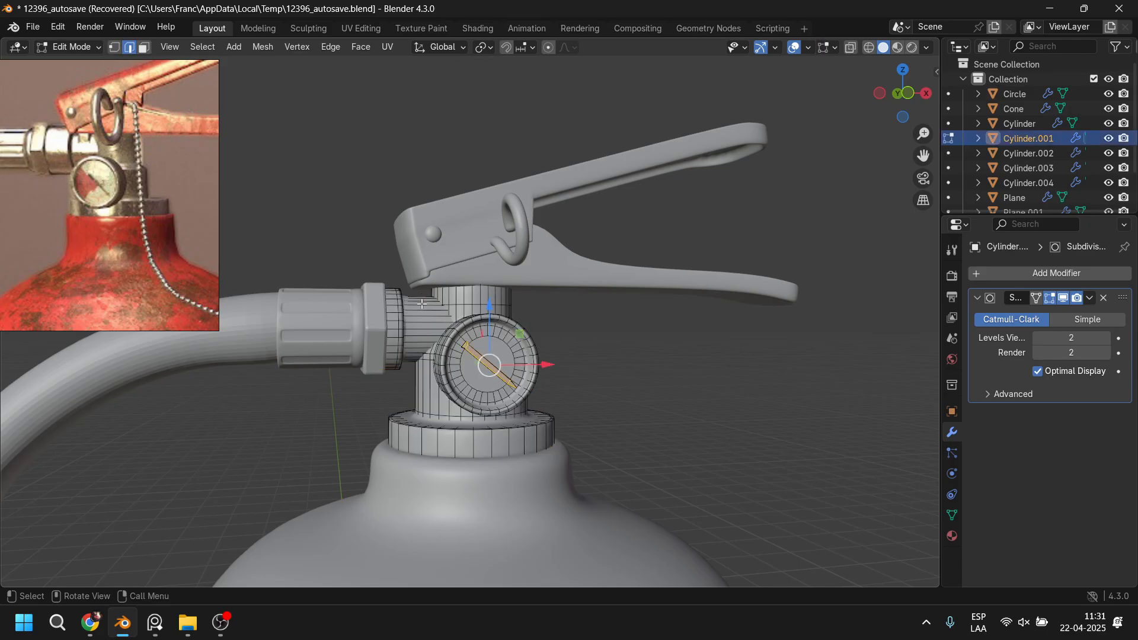
scroll(403, 332, up, 5)
middle_drag(391, 340, 356, 350)
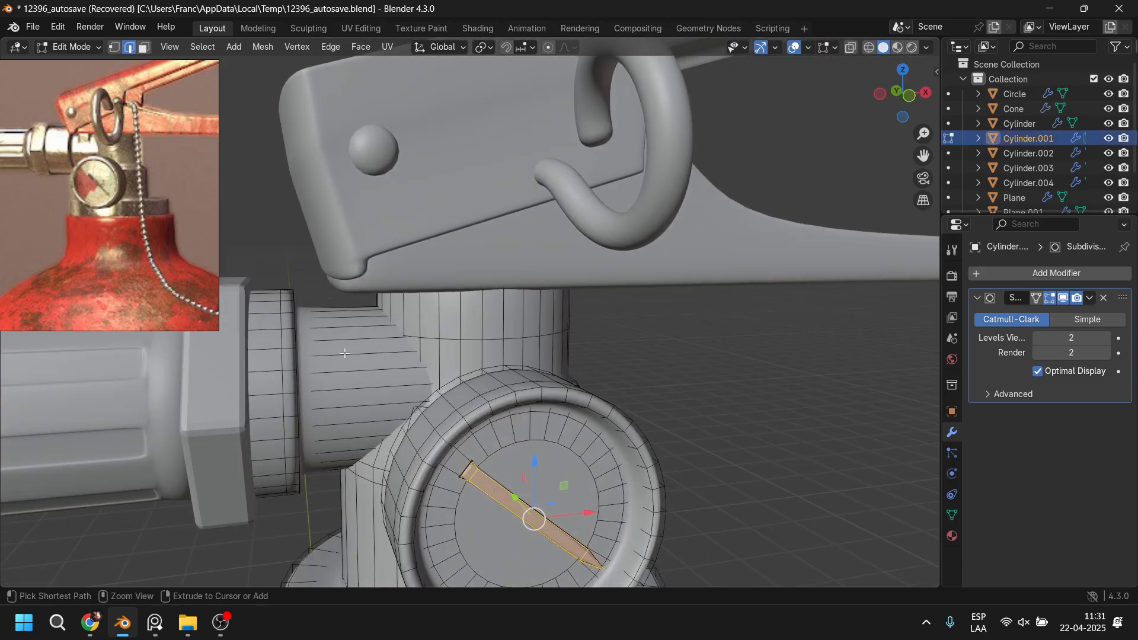
key(ctrl+r)
click(353, 352)
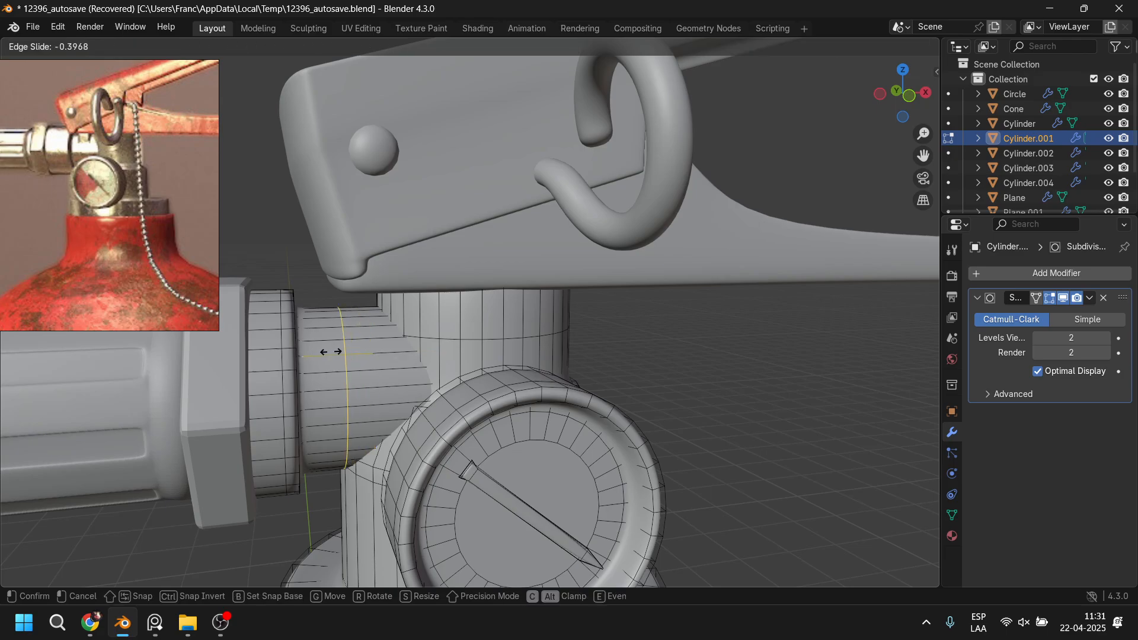
click(338, 351)
Step: Select the outlet pipe's top faces beside the valve neck and extrude them upward into a block reaching the handle
click(373, 321)
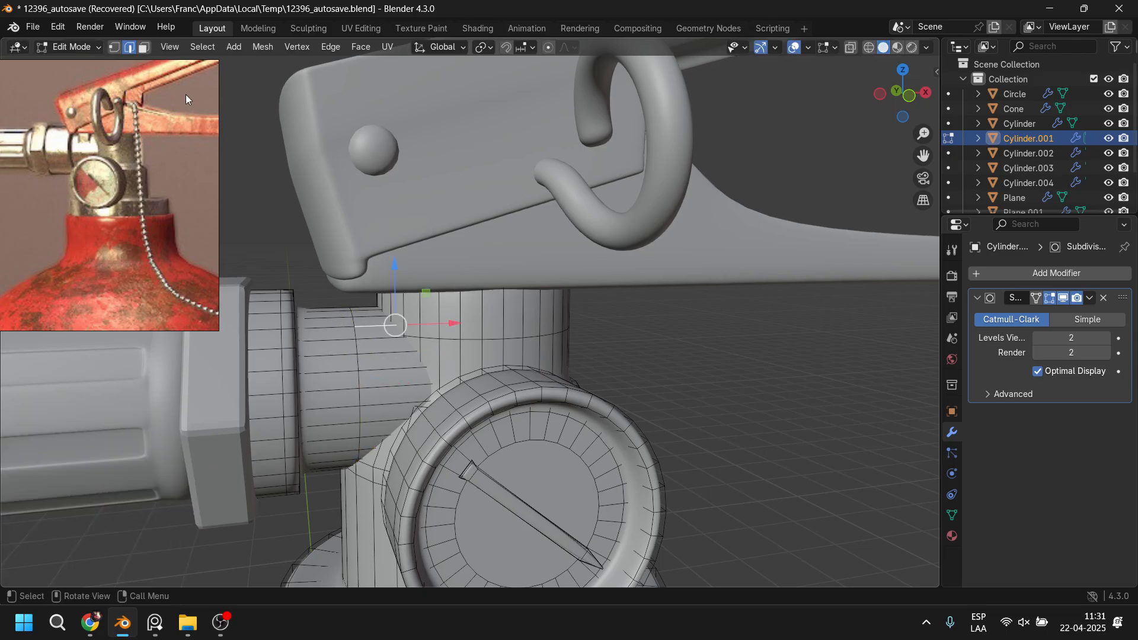
click(148, 47)
click(363, 321)
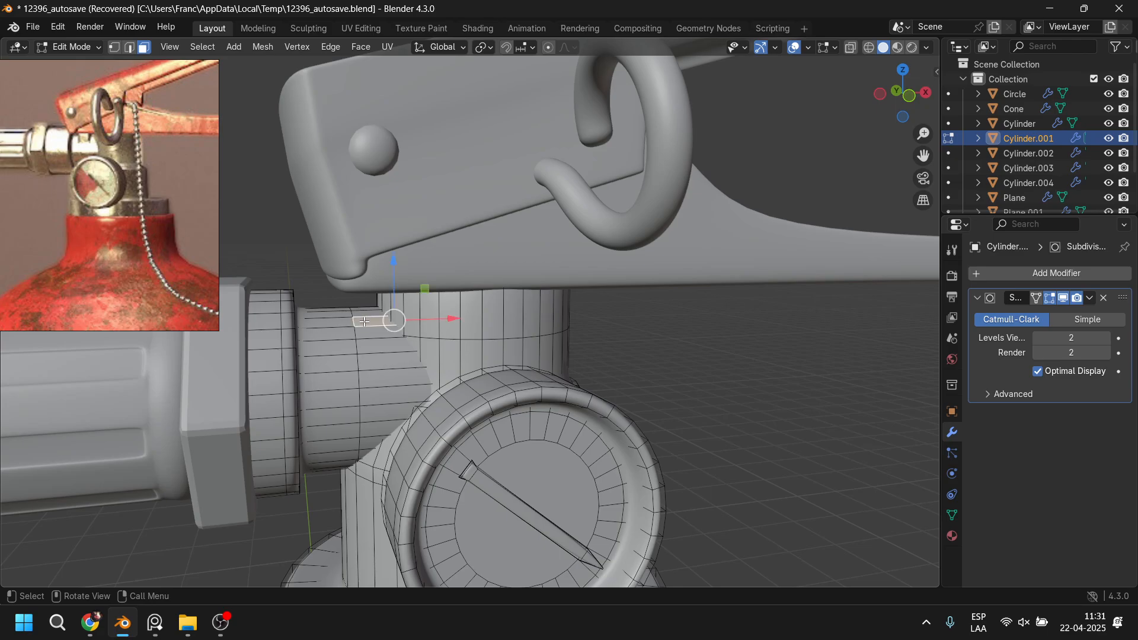
scroll(364, 321, down, 6)
middle_drag(364, 321, 572, 209)
ctrl+click(434, 270)
ctrl+click(415, 279)
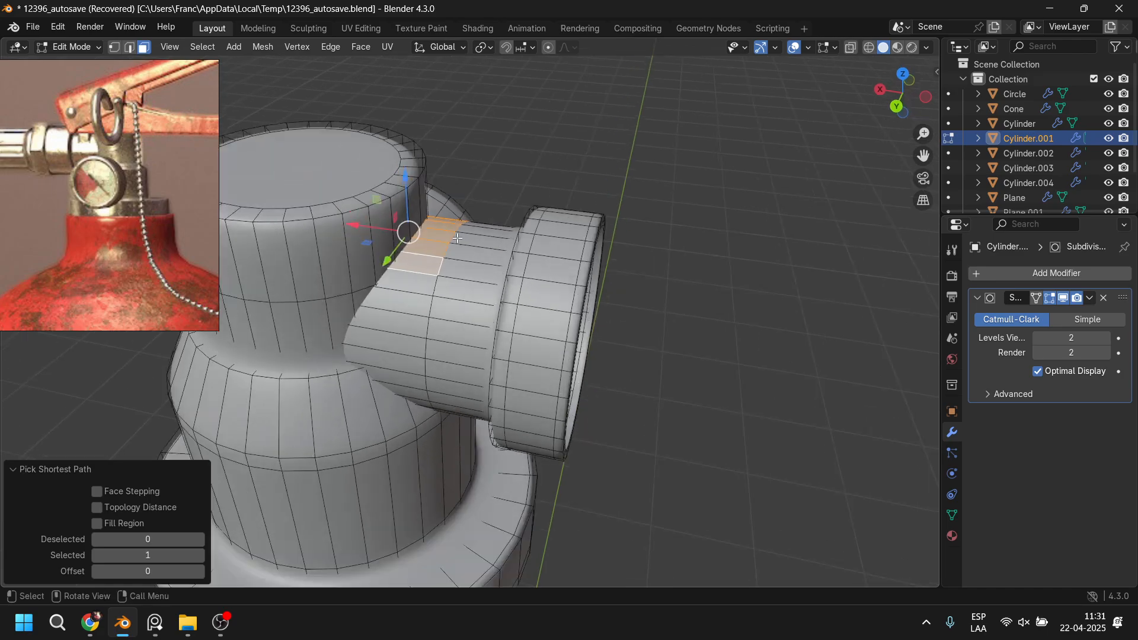
scroll(528, 229, up, 2)
shift+middle_drag(481, 248, 565, 279)
key(g)
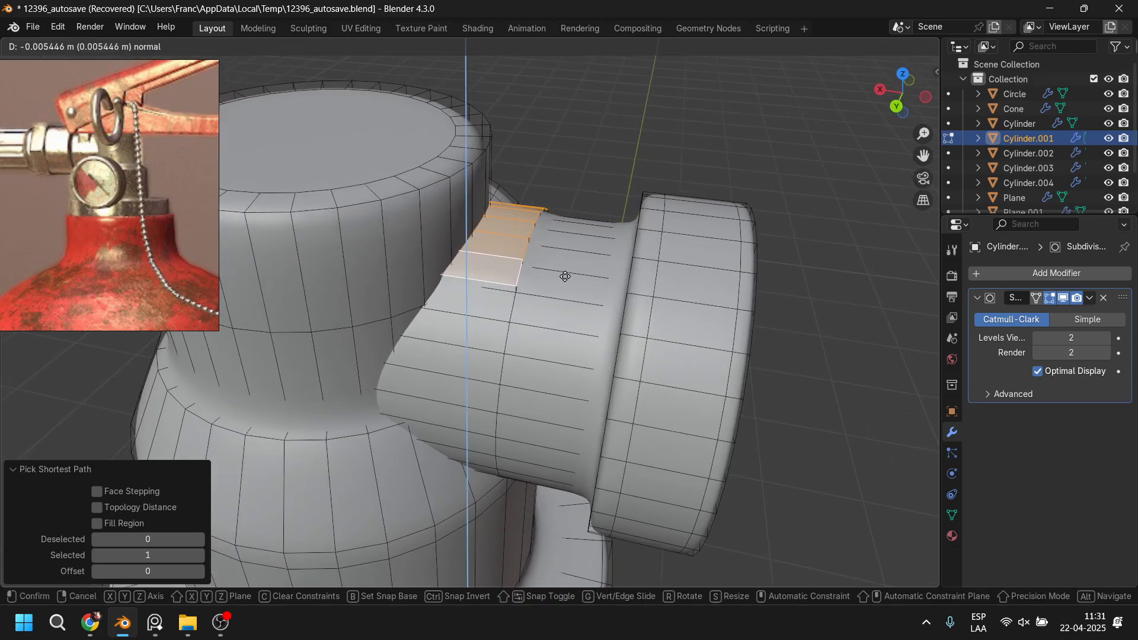
click(566, 274)
key(e)
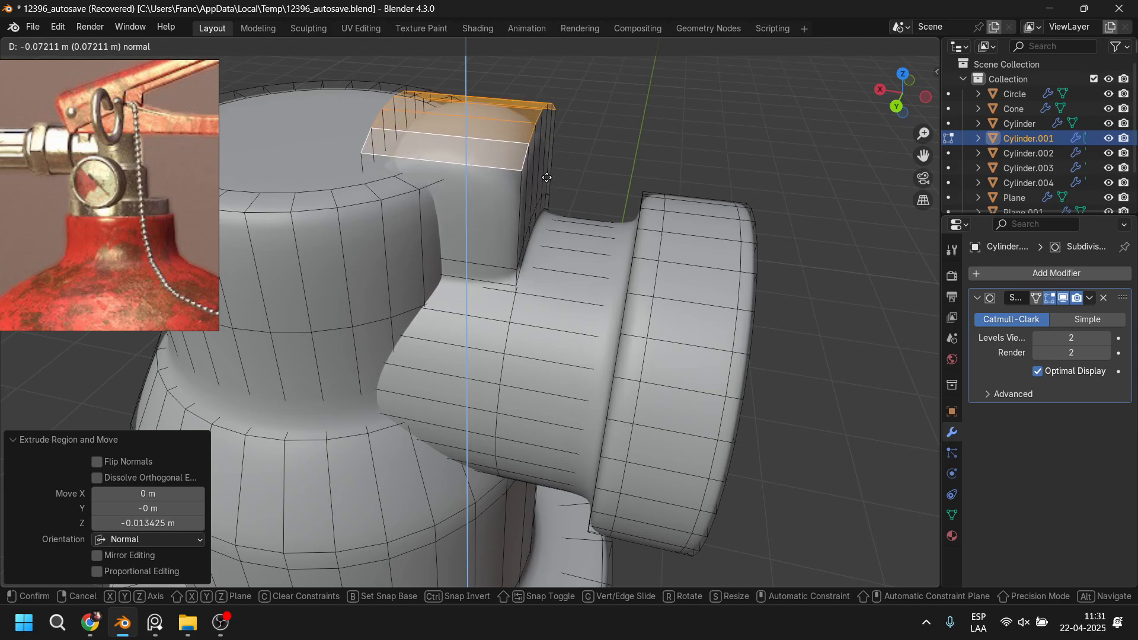
click(608, 214)
key(KP_Divide)
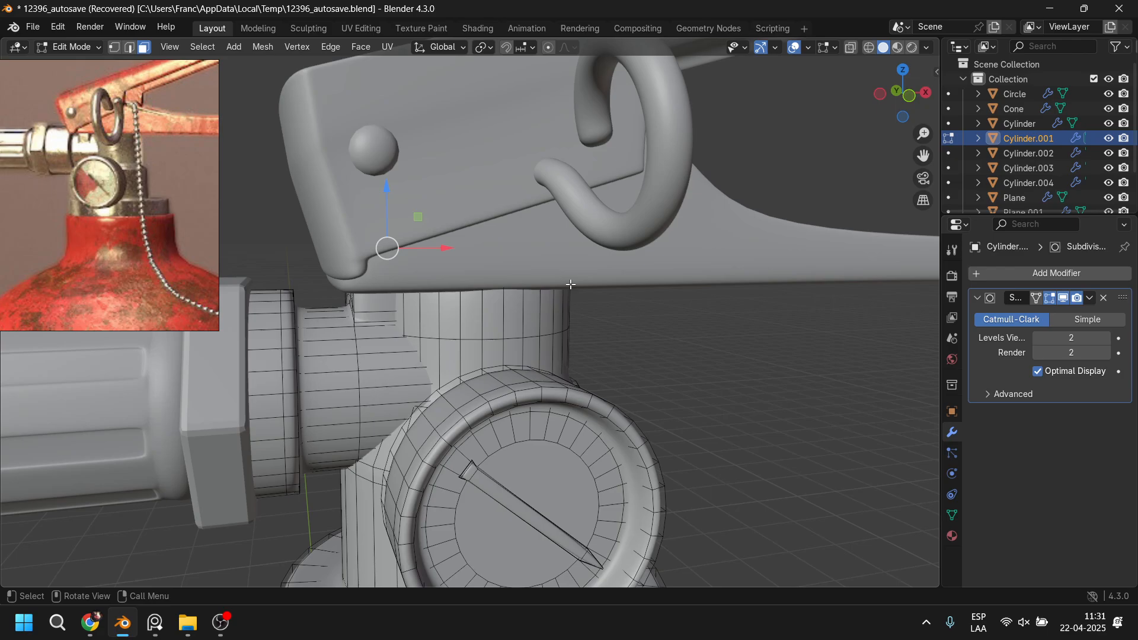
Step: Add a supporting edge loop around the outlet pipe close to the new block, then leave mesh editing and deselect the valve
scroll(349, 319, up, 4)
middle_drag(349, 320, 363, 333)
key(ctrl+r)
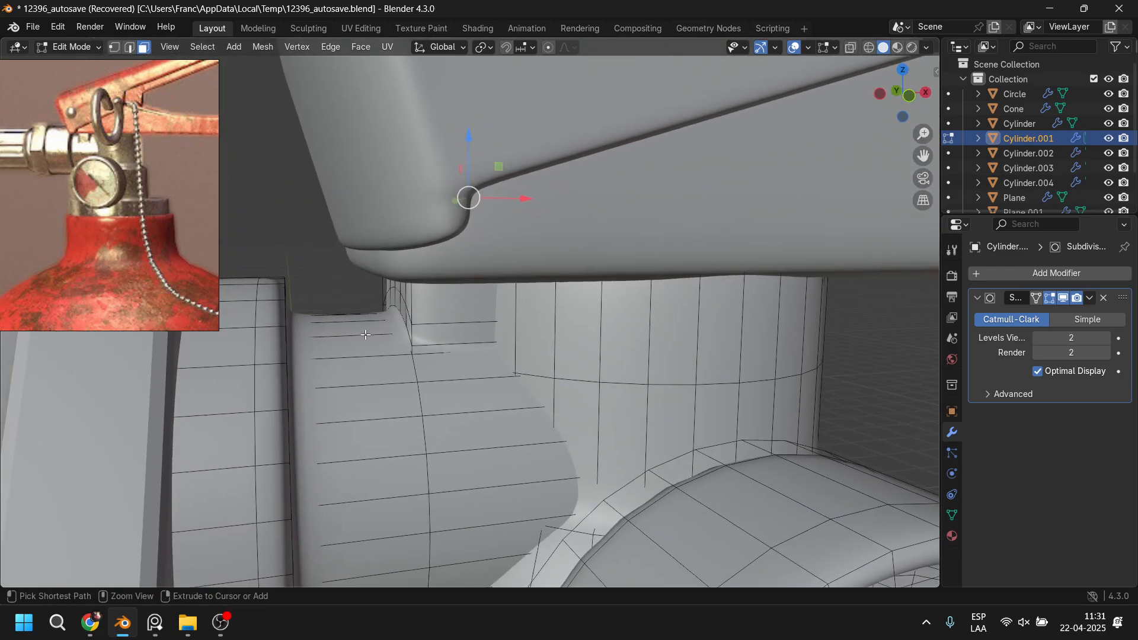
click(376, 337)
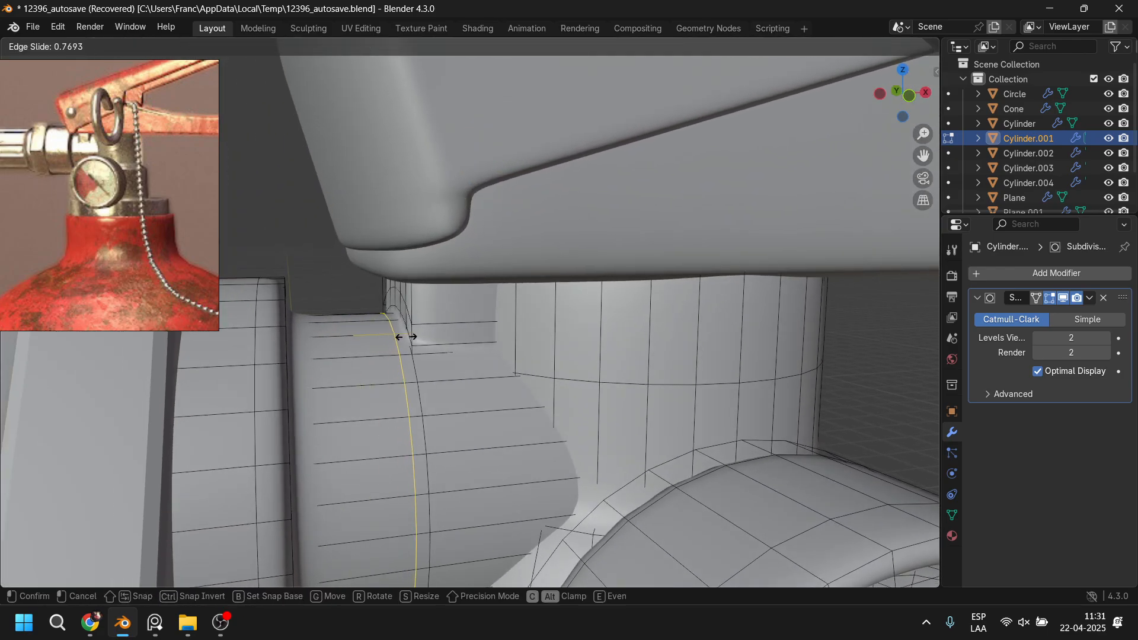
click(413, 342)
key(Tab)
scroll(598, 380, down, 6)
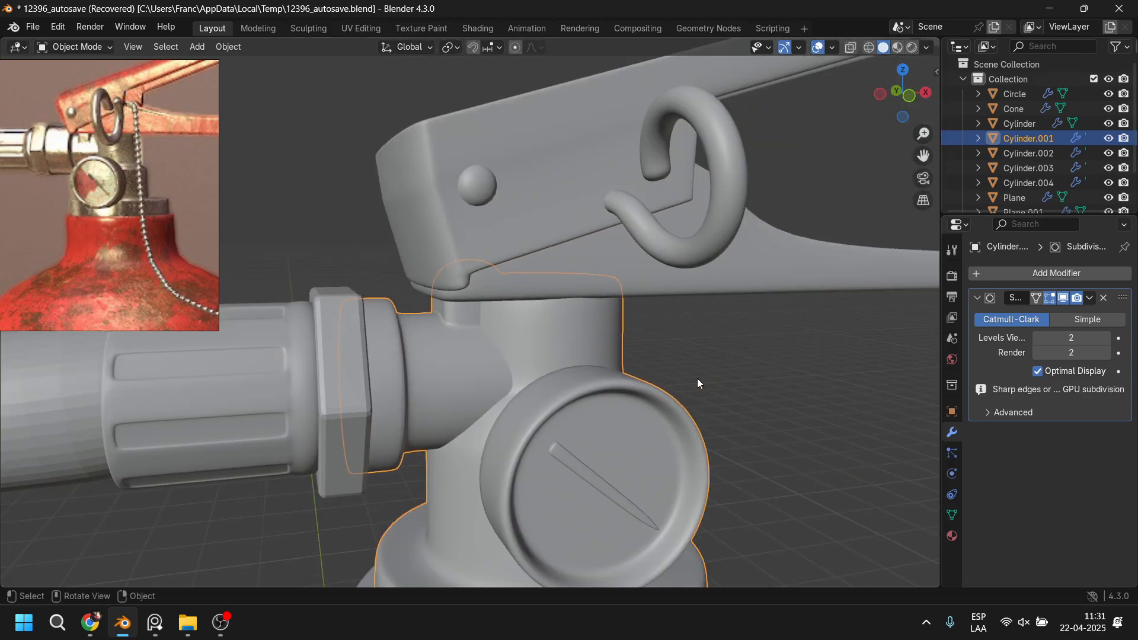
click(714, 379)
Step: Examine the complete extinguisher model from several angles
scroll(711, 382, down, 2)
middle_drag(657, 426, 603, 311)
scroll(559, 389, down, 5)
middle_drag(542, 379, 621, 386)
scroll(617, 391, down, 3)
shift+middle_drag(561, 407, 594, 320)
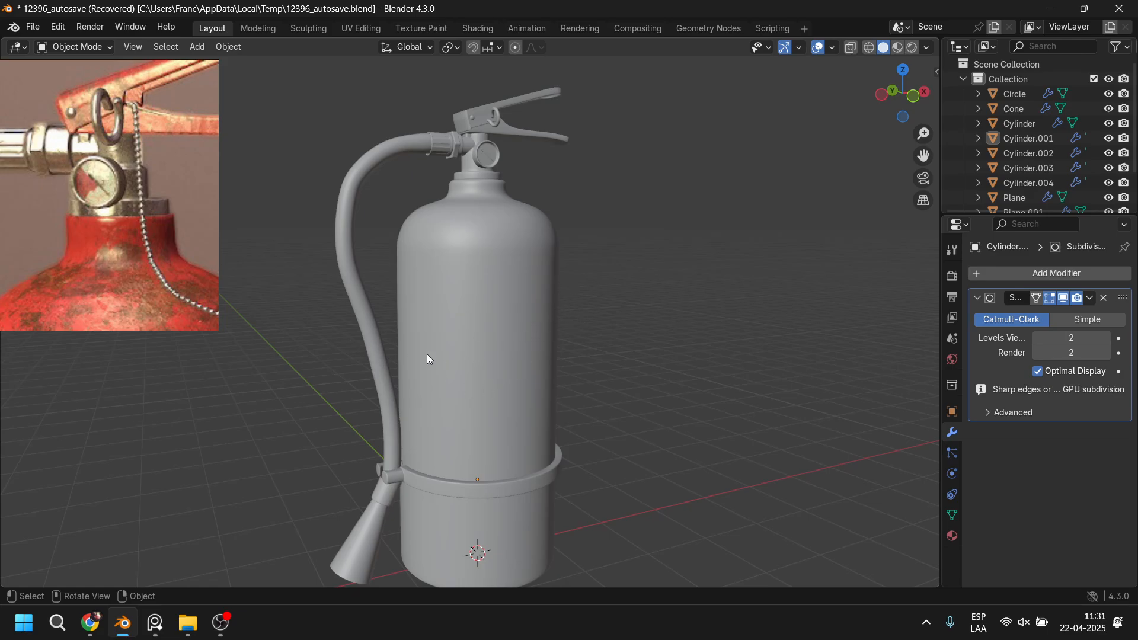
middle_drag(590, 236, 573, 286)
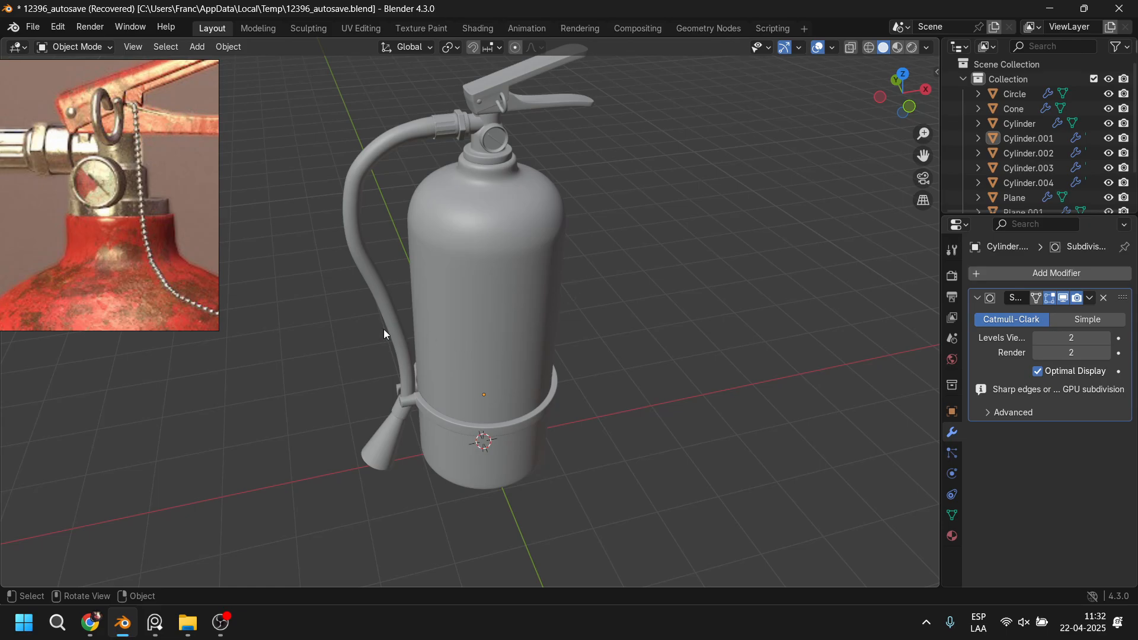
scroll(532, 290, down, 1)
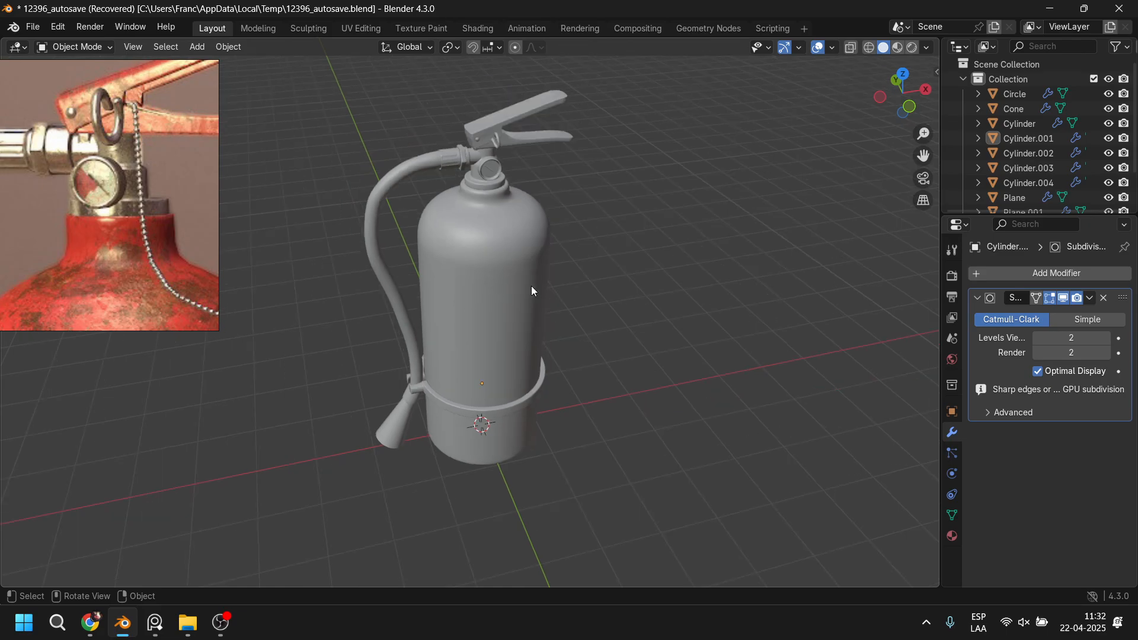
Step: Move the reference photo lower to uncover the scene statistics, and check the model's geometry counts
right_drag(145, 61, 172, 288)
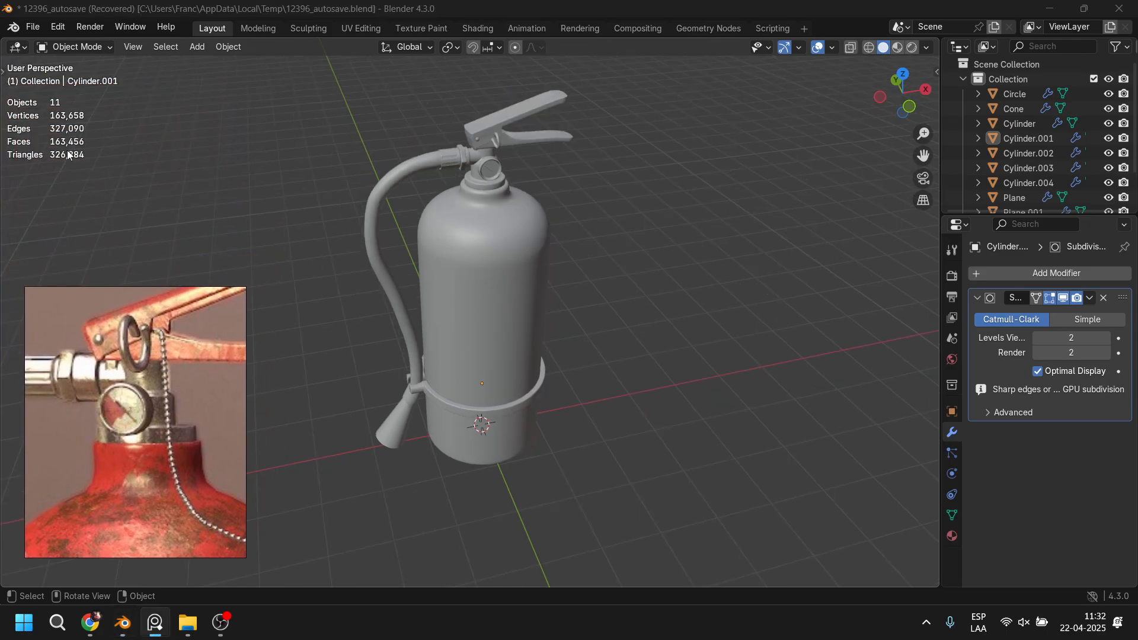
scroll(54, 159, up, 2)
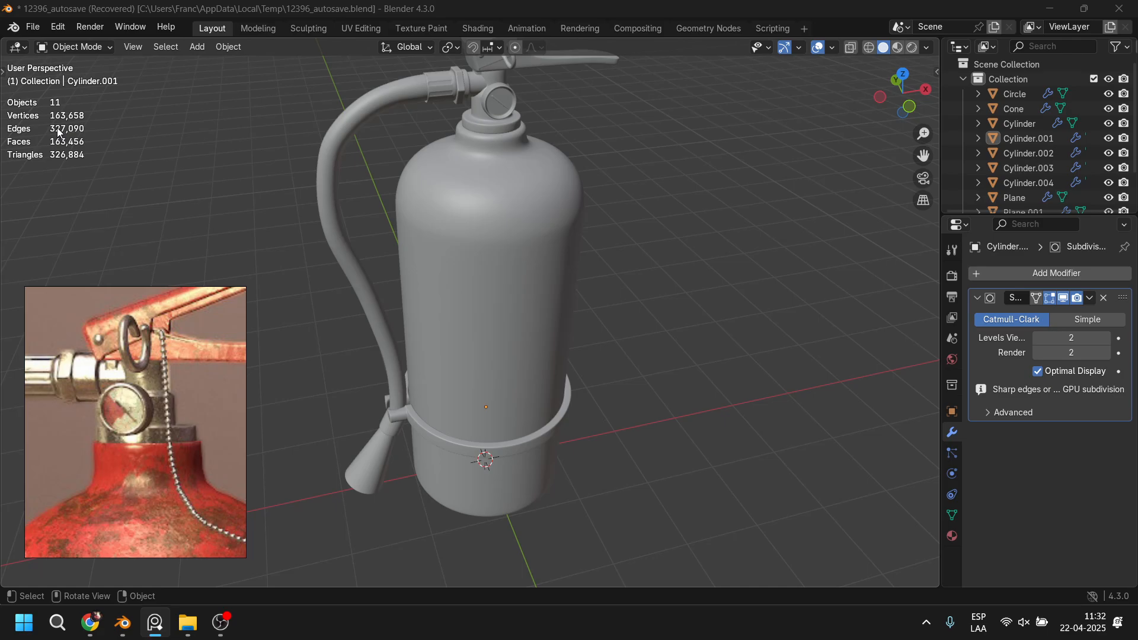
middle_drag(294, 115, 510, 234)
scroll(510, 234, down, 2)
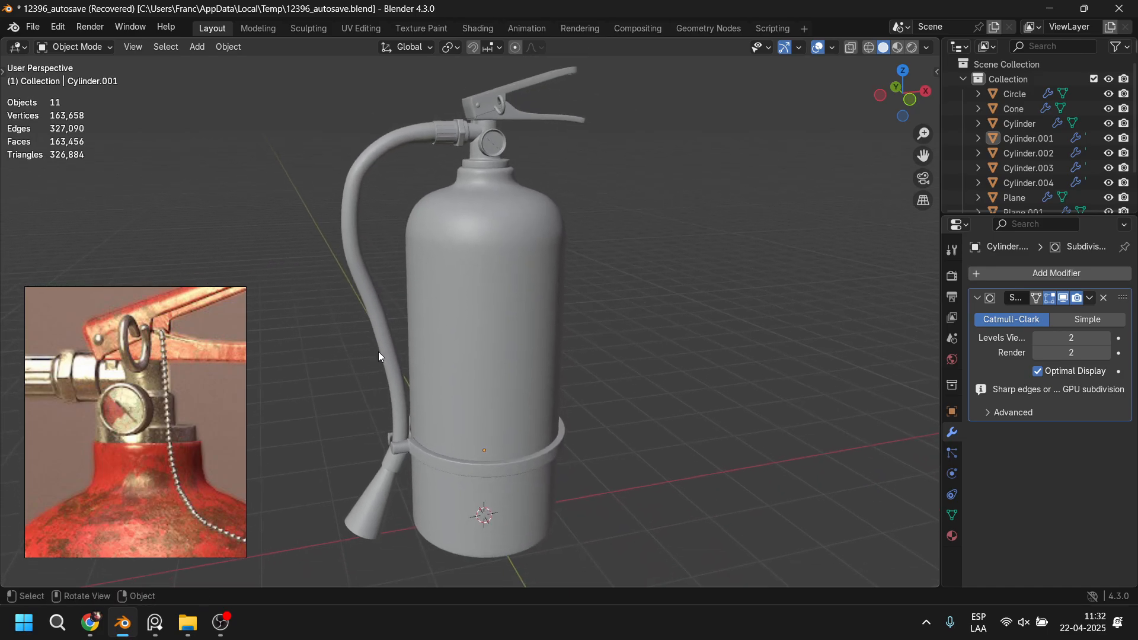
mouse_move(91, 622)
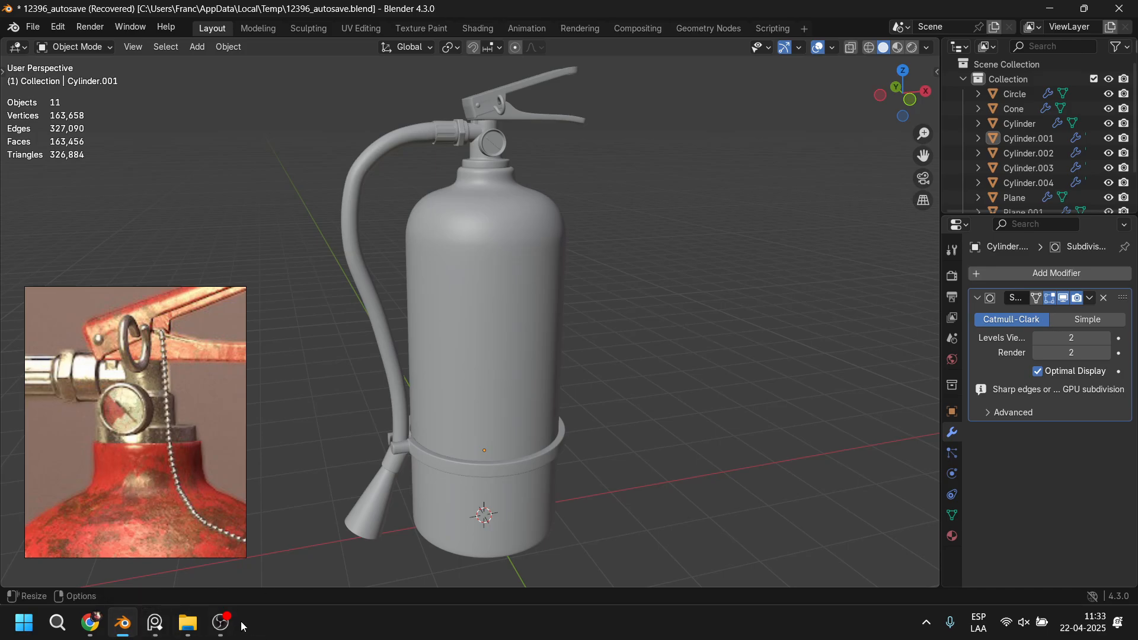
click(220, 622)
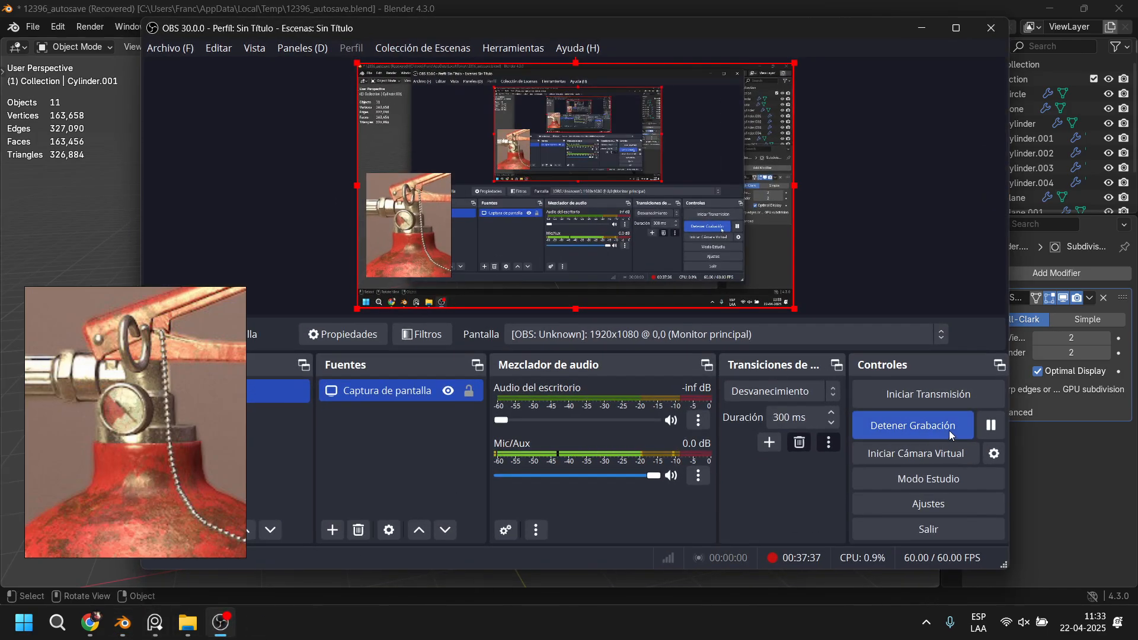